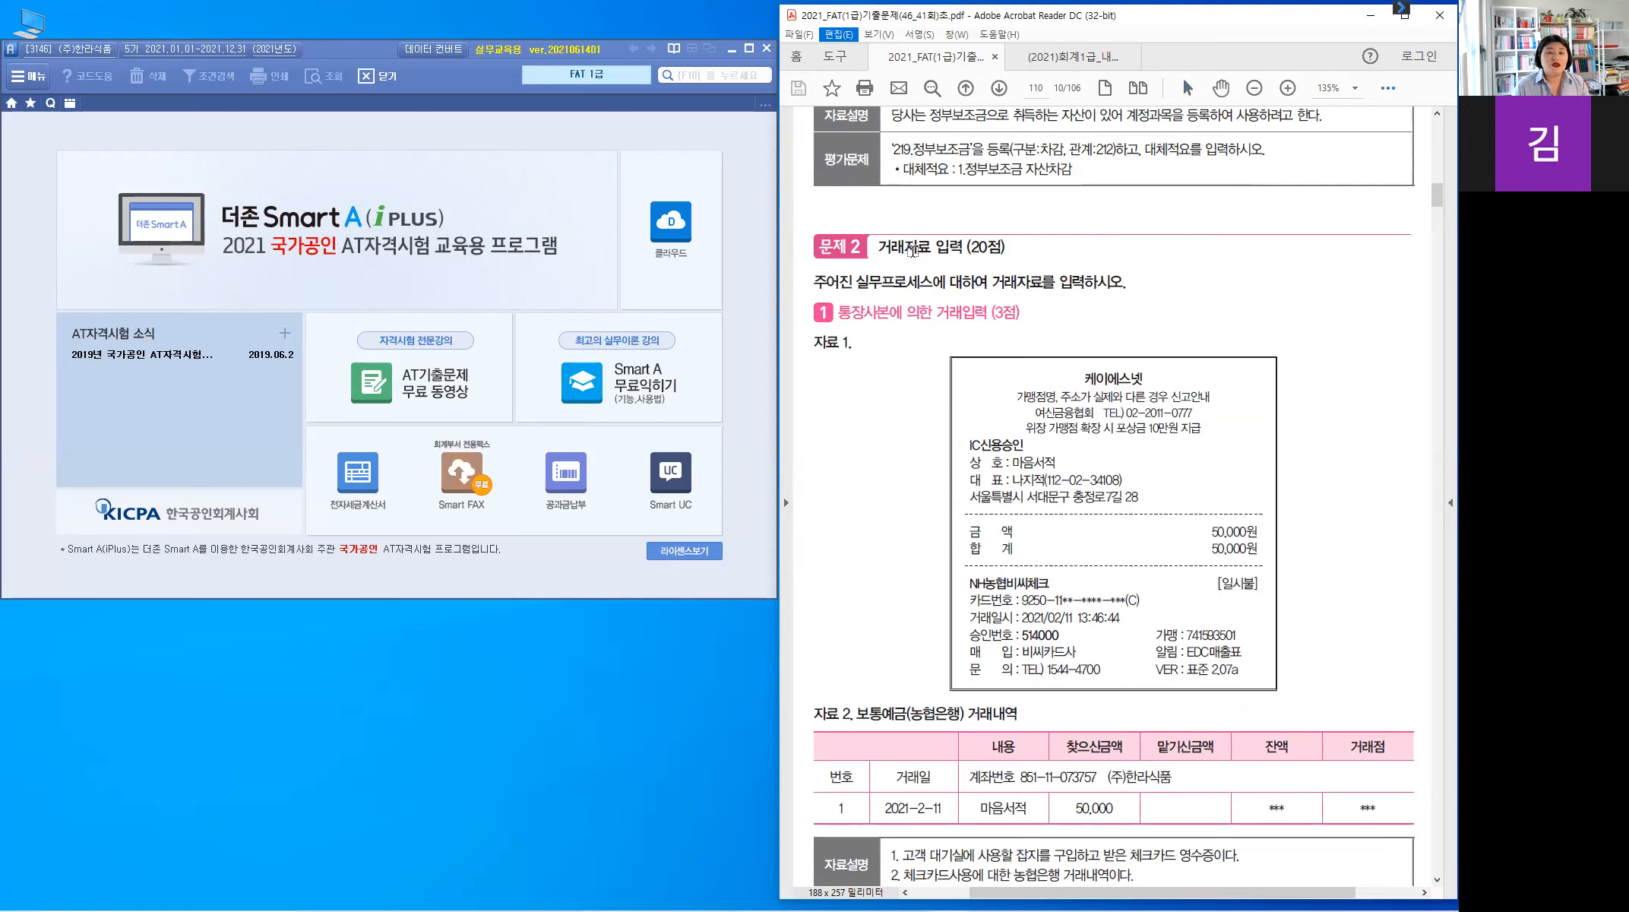
Highlight the Problem 2 heading 거래자료 입력 (20점) in the exam PDF
drag(878, 244, 1006, 248)
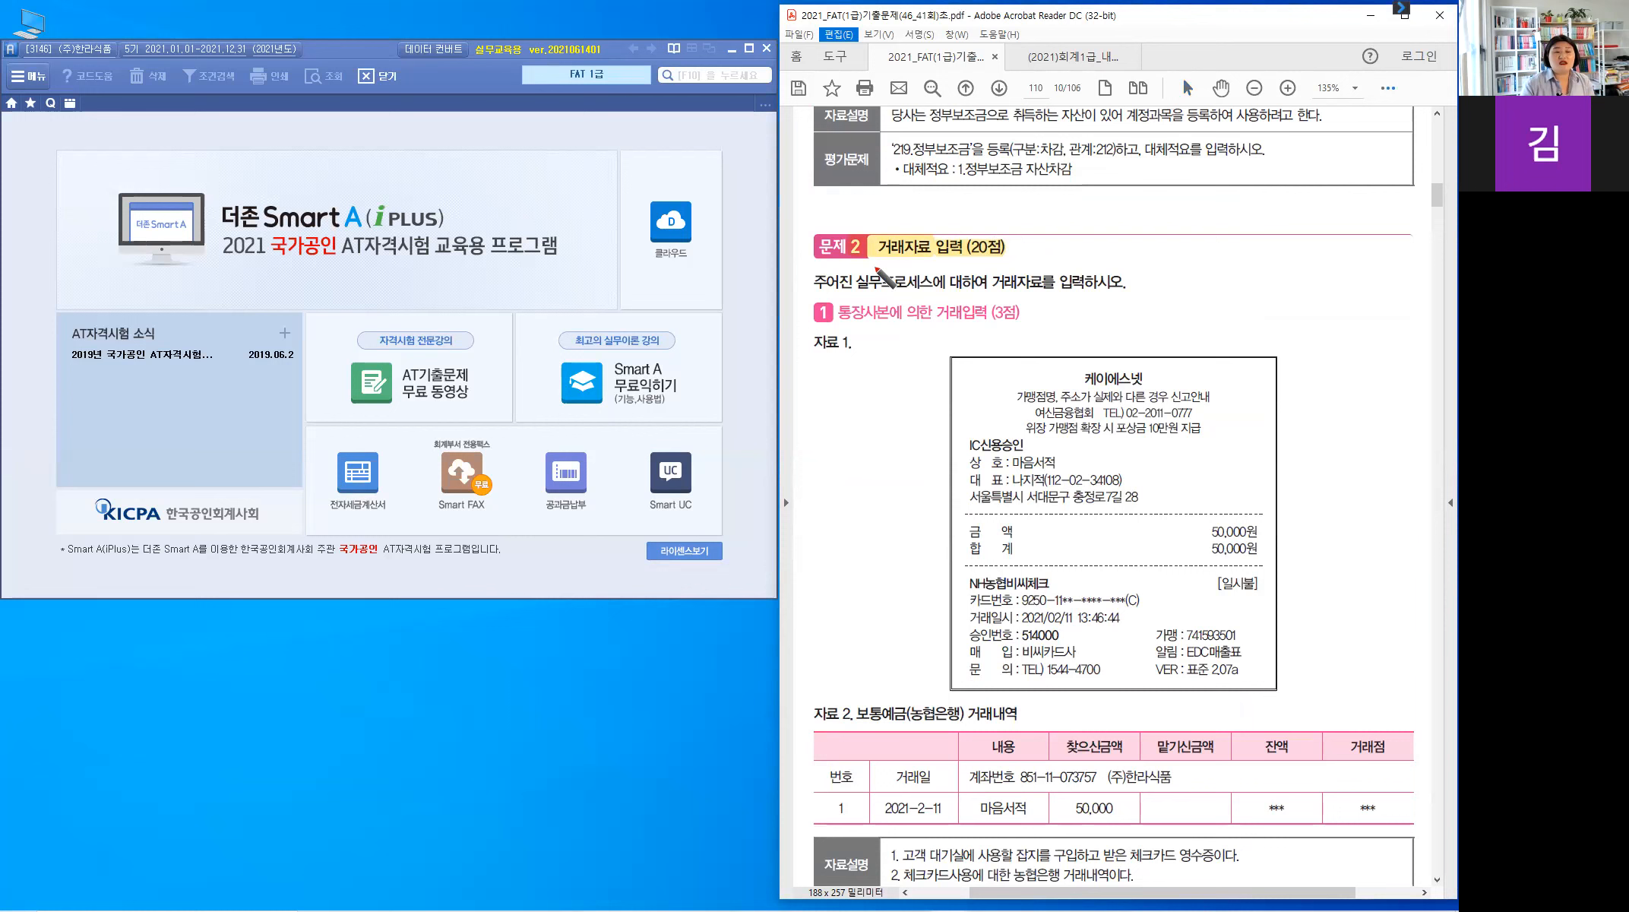
Handwrite the note 일반전표입력 with a leader stroke above the Problem 2 heading, and erase the ink
drag(845, 230, 892, 206)
drag(897, 197, 899, 220)
drag(903, 200, 911, 212)
drag(920, 198, 921, 215)
drag(921, 206, 926, 205)
drag(906, 214, 938, 212)
drag(938, 205, 944, 205)
drag(945, 199, 944, 214)
drag(934, 216, 945, 222)
drag(949, 200, 957, 209)
drag(948, 210, 962, 209)
drag(953, 212, 953, 220)
drag(948, 221, 963, 220)
drag(969, 202, 980, 212)
drag(969, 212, 980, 220)
drag(980, 210, 988, 220)
drag(990, 207, 996, 206)
drag(990, 212, 997, 212)
drag(999, 197, 999, 216)
drag(986, 219, 1002, 226)
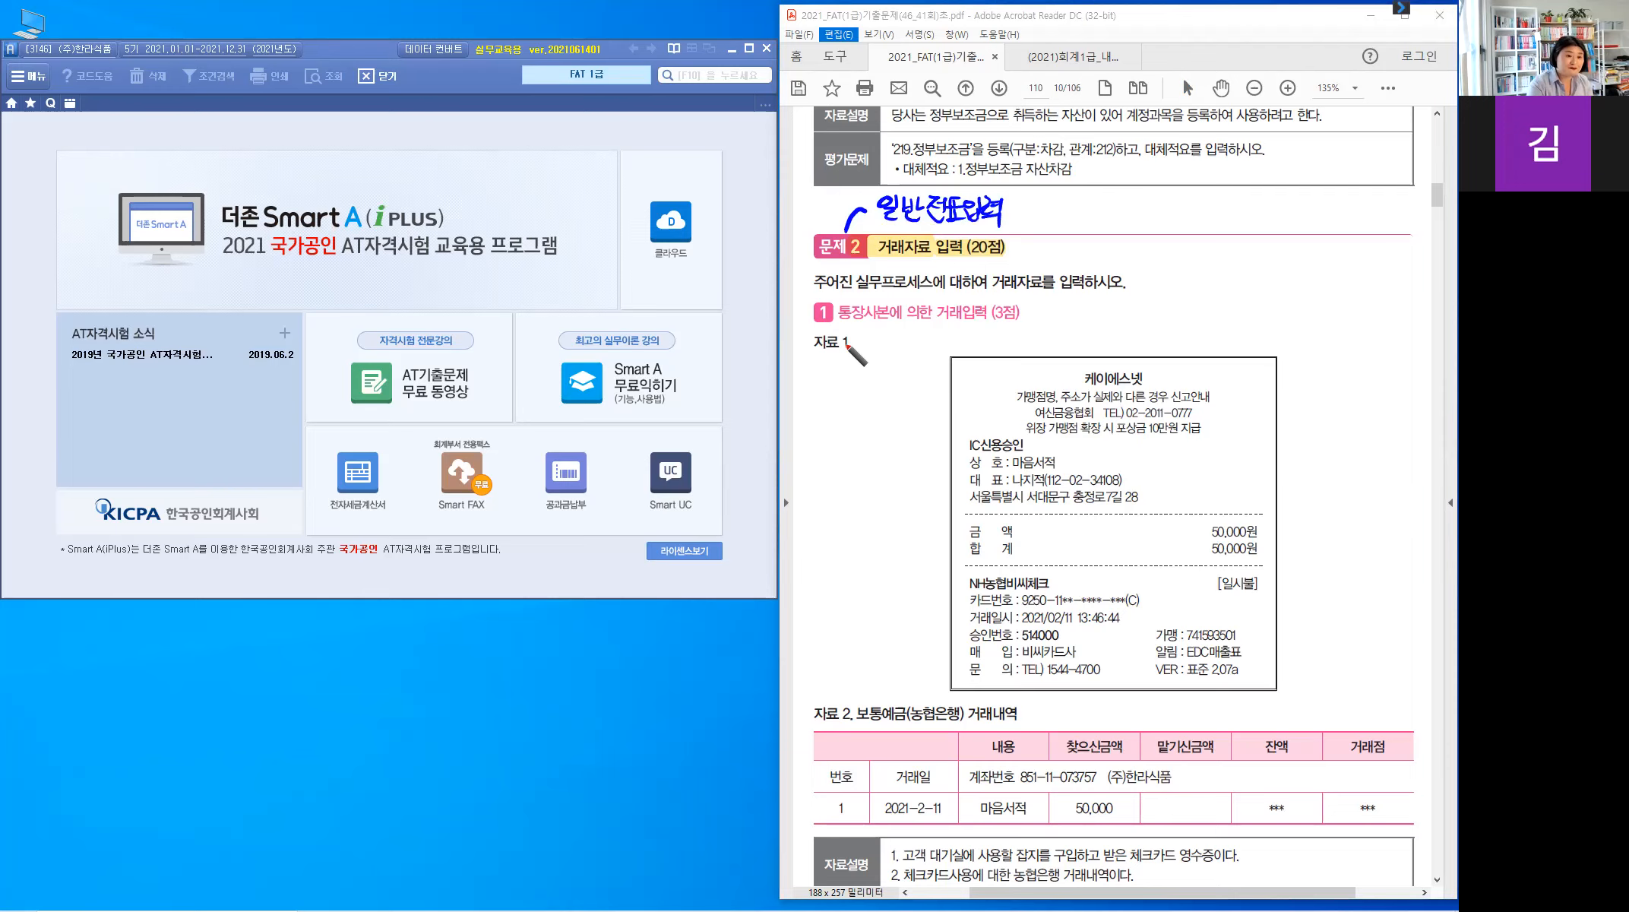
key(e)
key(Escape)
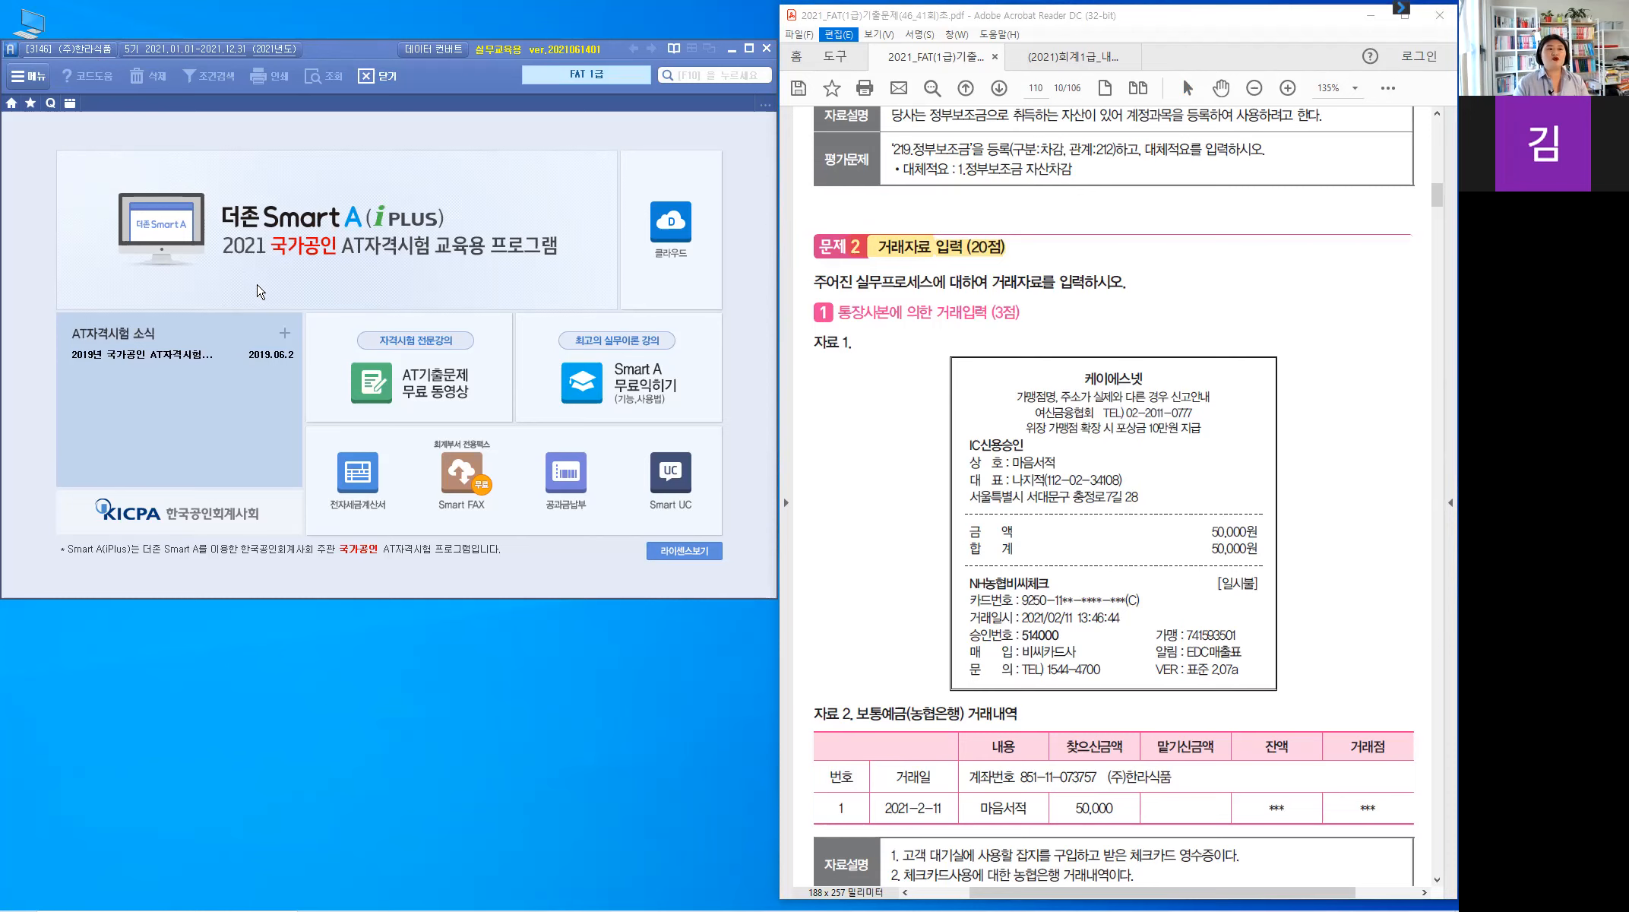
Open the general voucher entry screen (일반전표입력) from the full menu's voucher and ledger group in Smart A
click(70, 108)
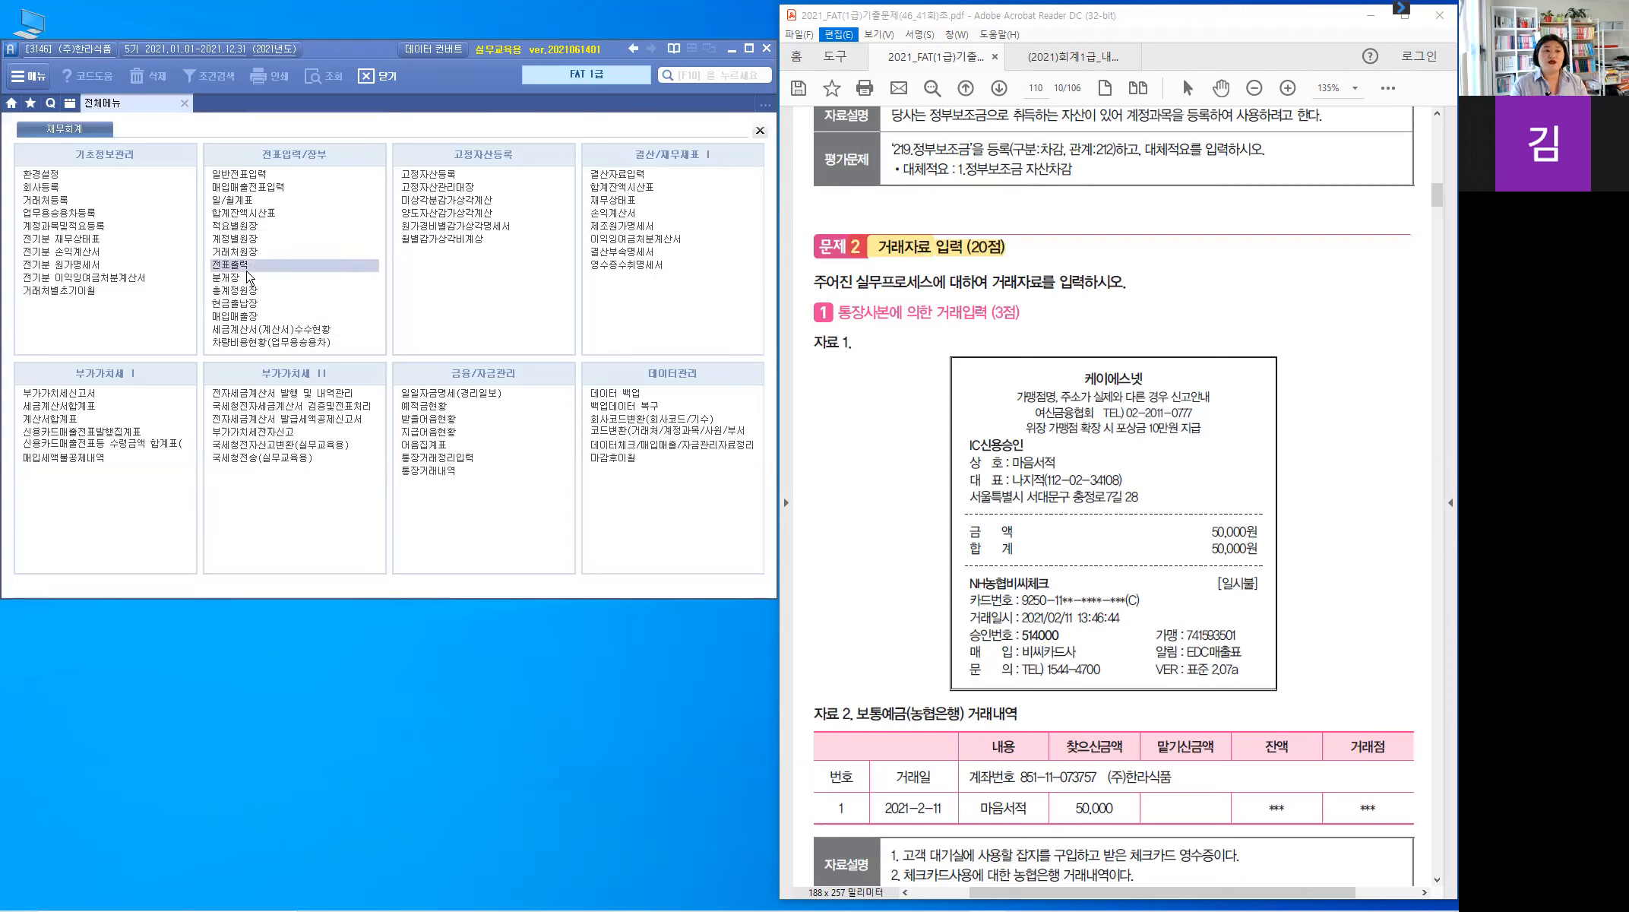
click(305, 161)
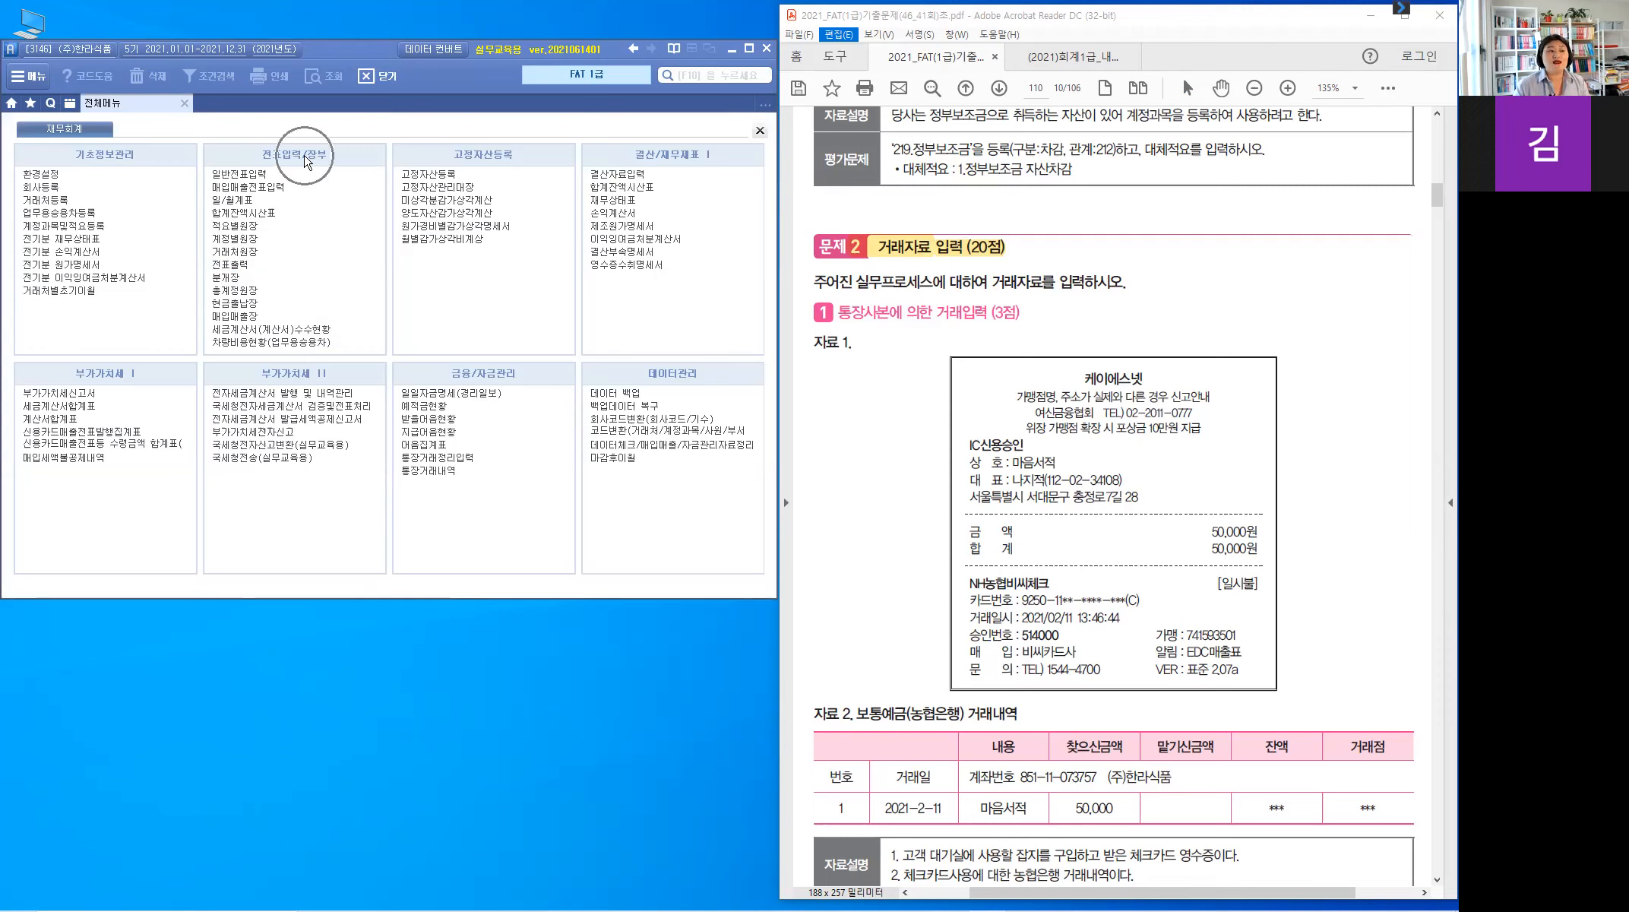
click(251, 173)
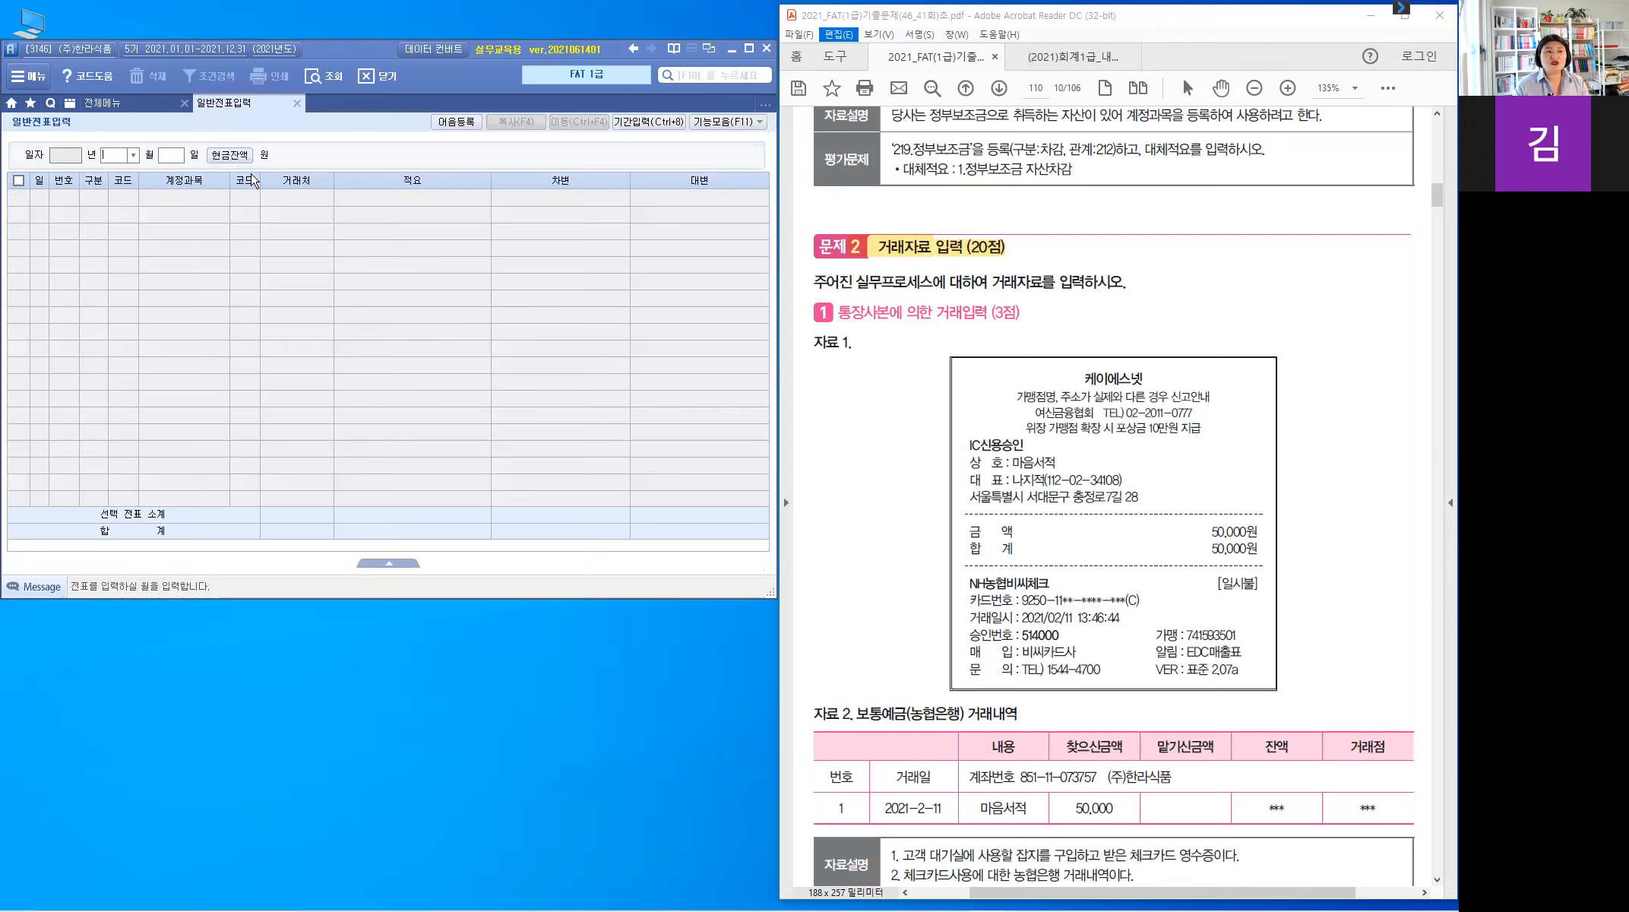
click(700, 76)
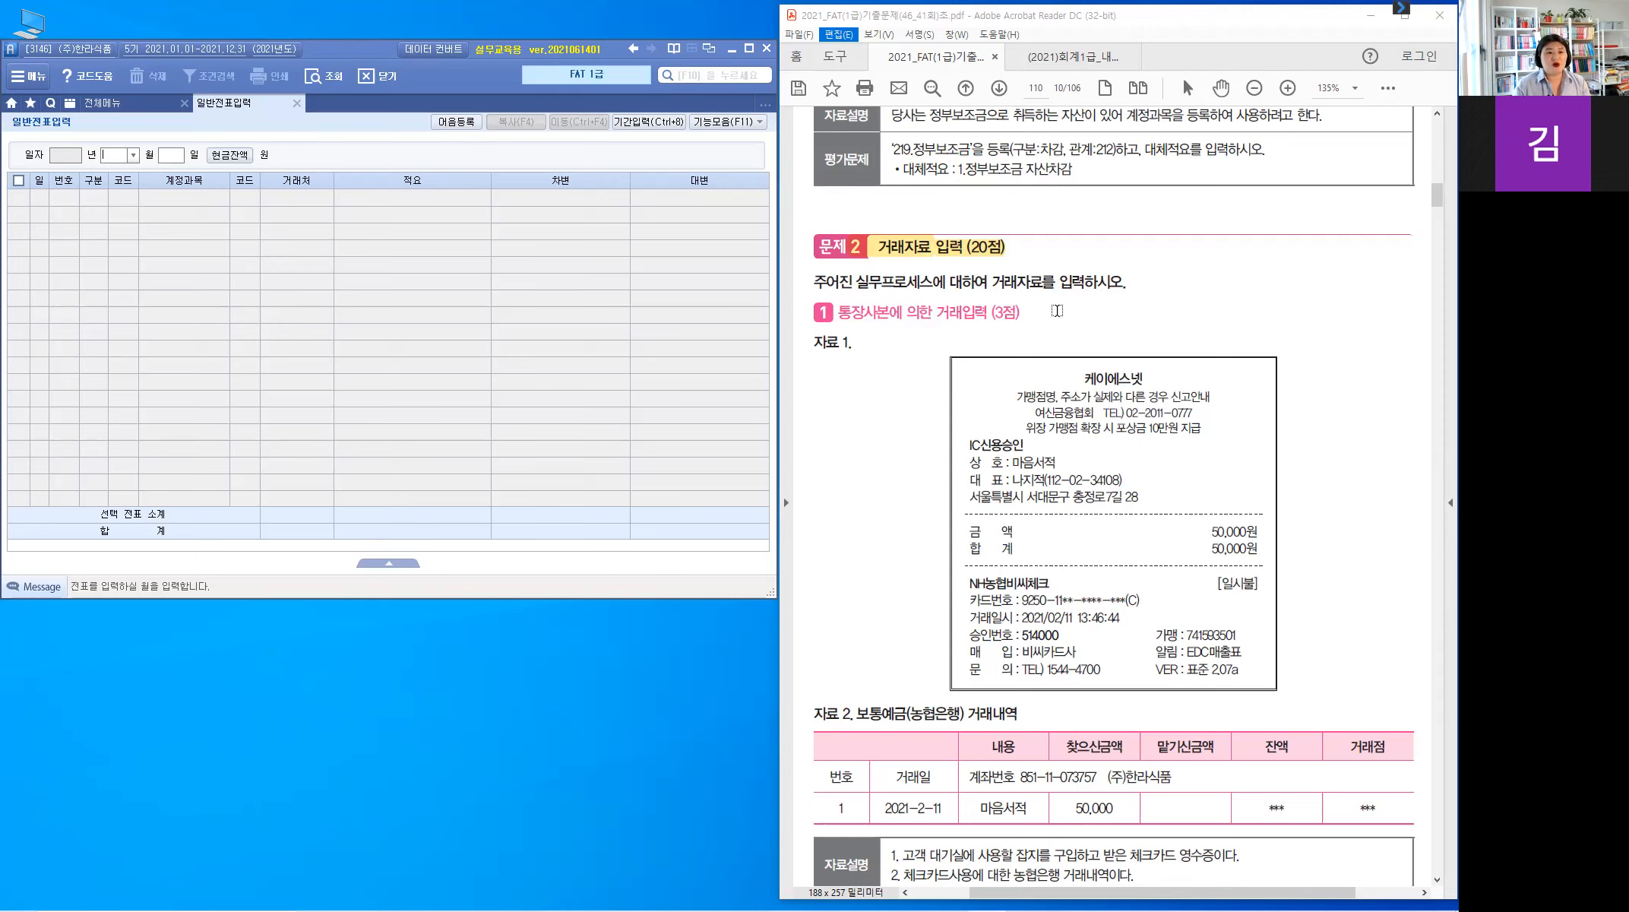
In the PDF receipt of 자료 1, highlight the transaction date 2021/02/11, the total 50,000원 and the card name NH농협비씨체크
click(1141, 293)
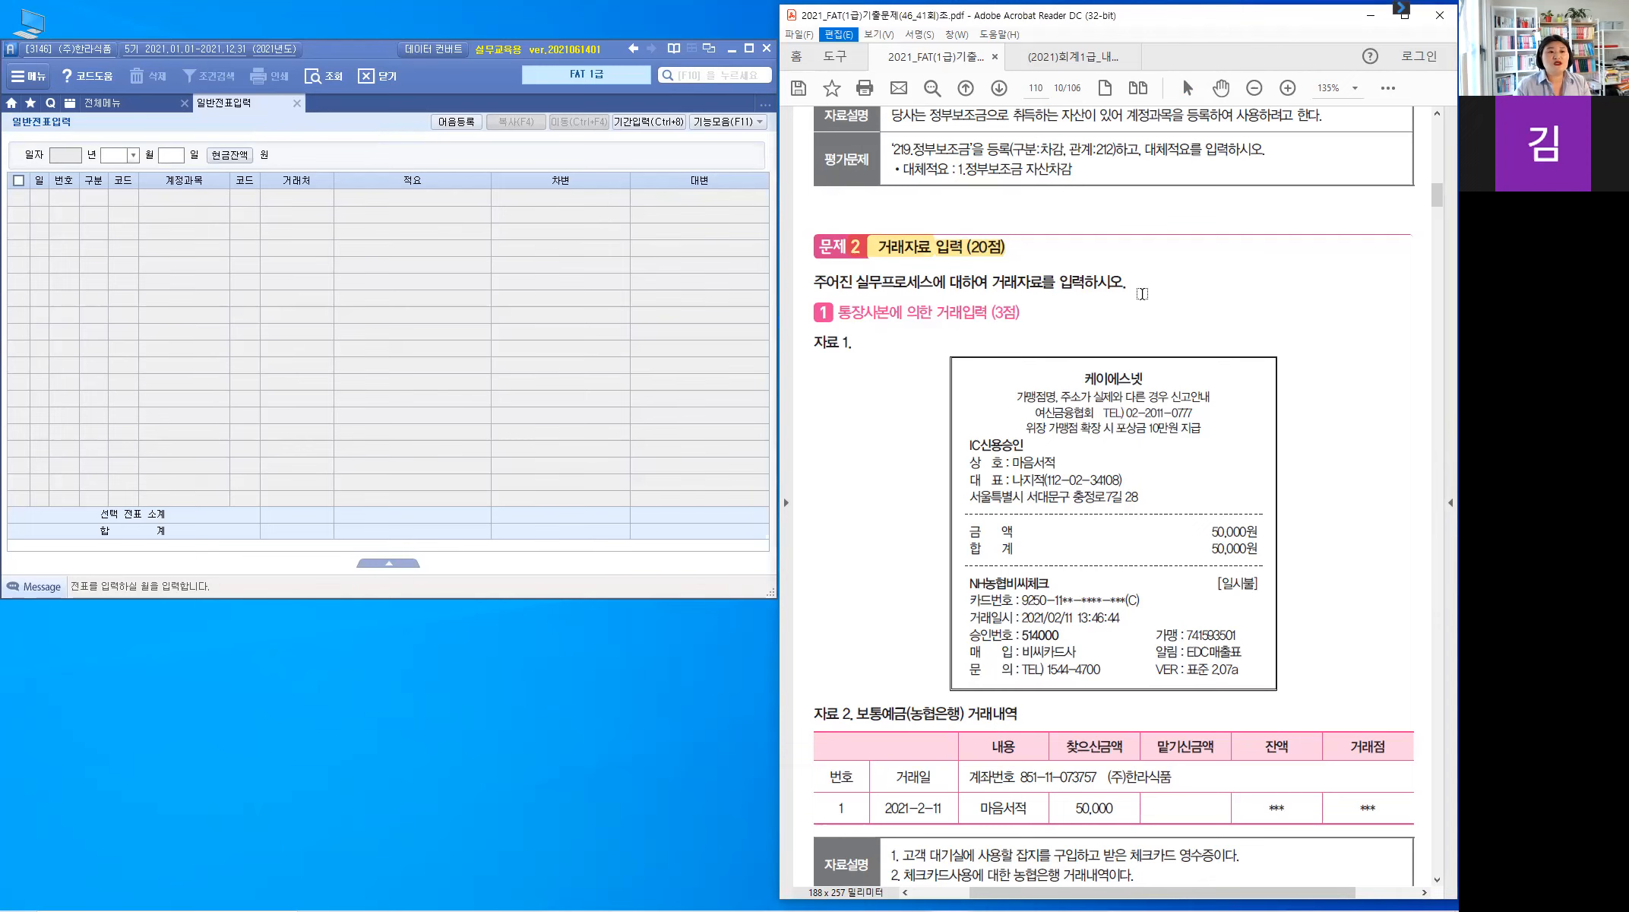
scroll(1141, 293, down, 1)
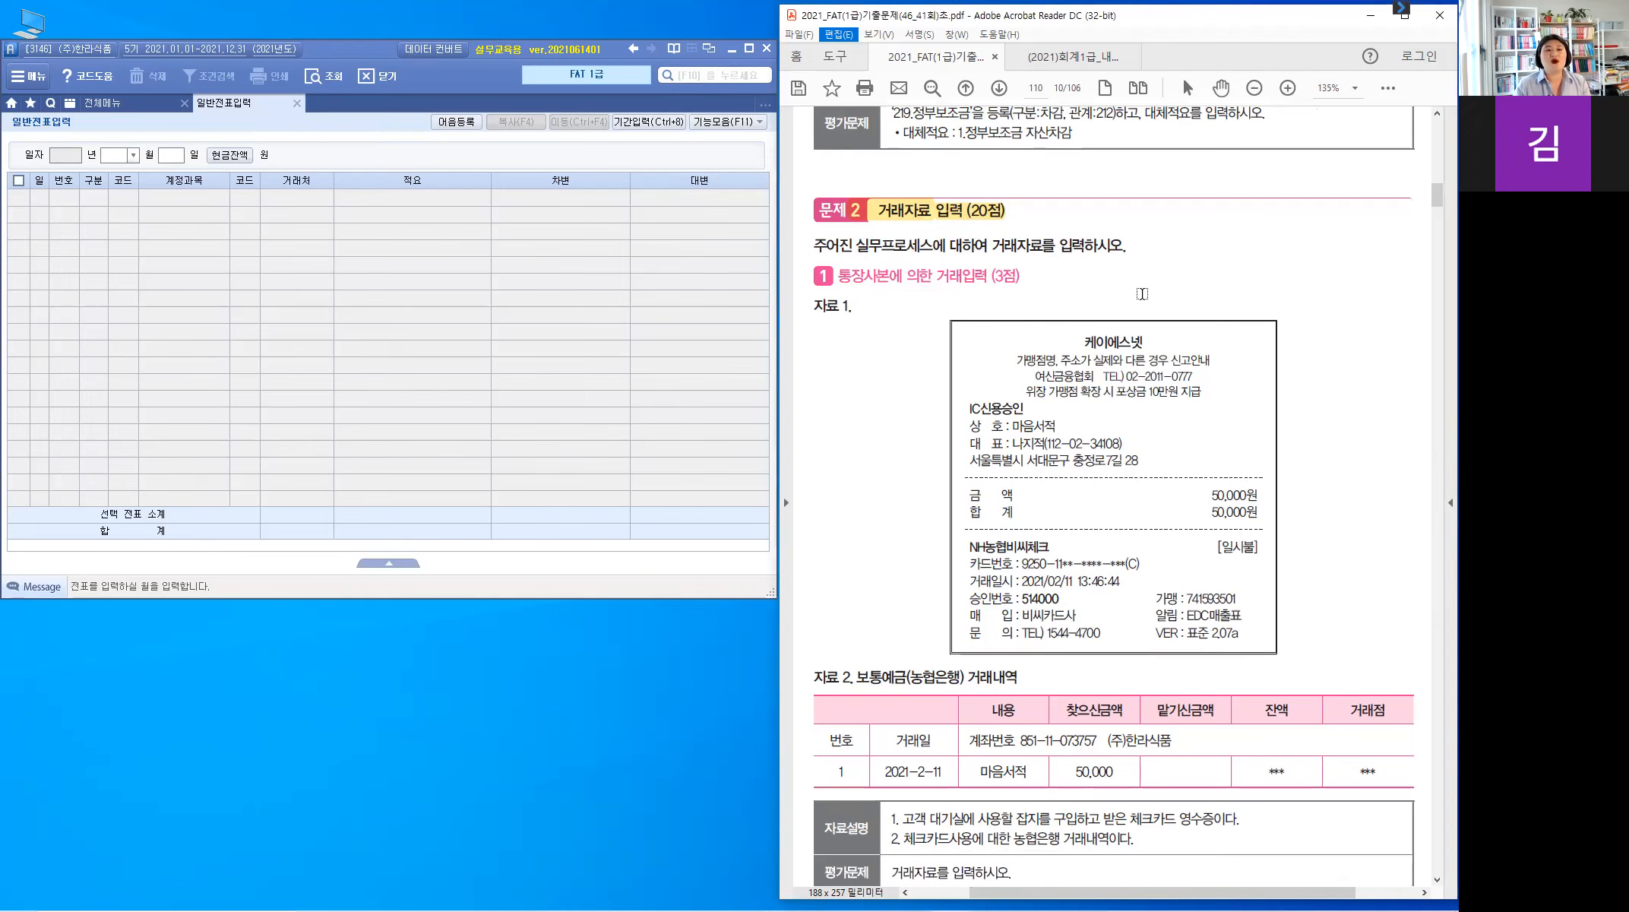
scroll(1141, 294, down, 3)
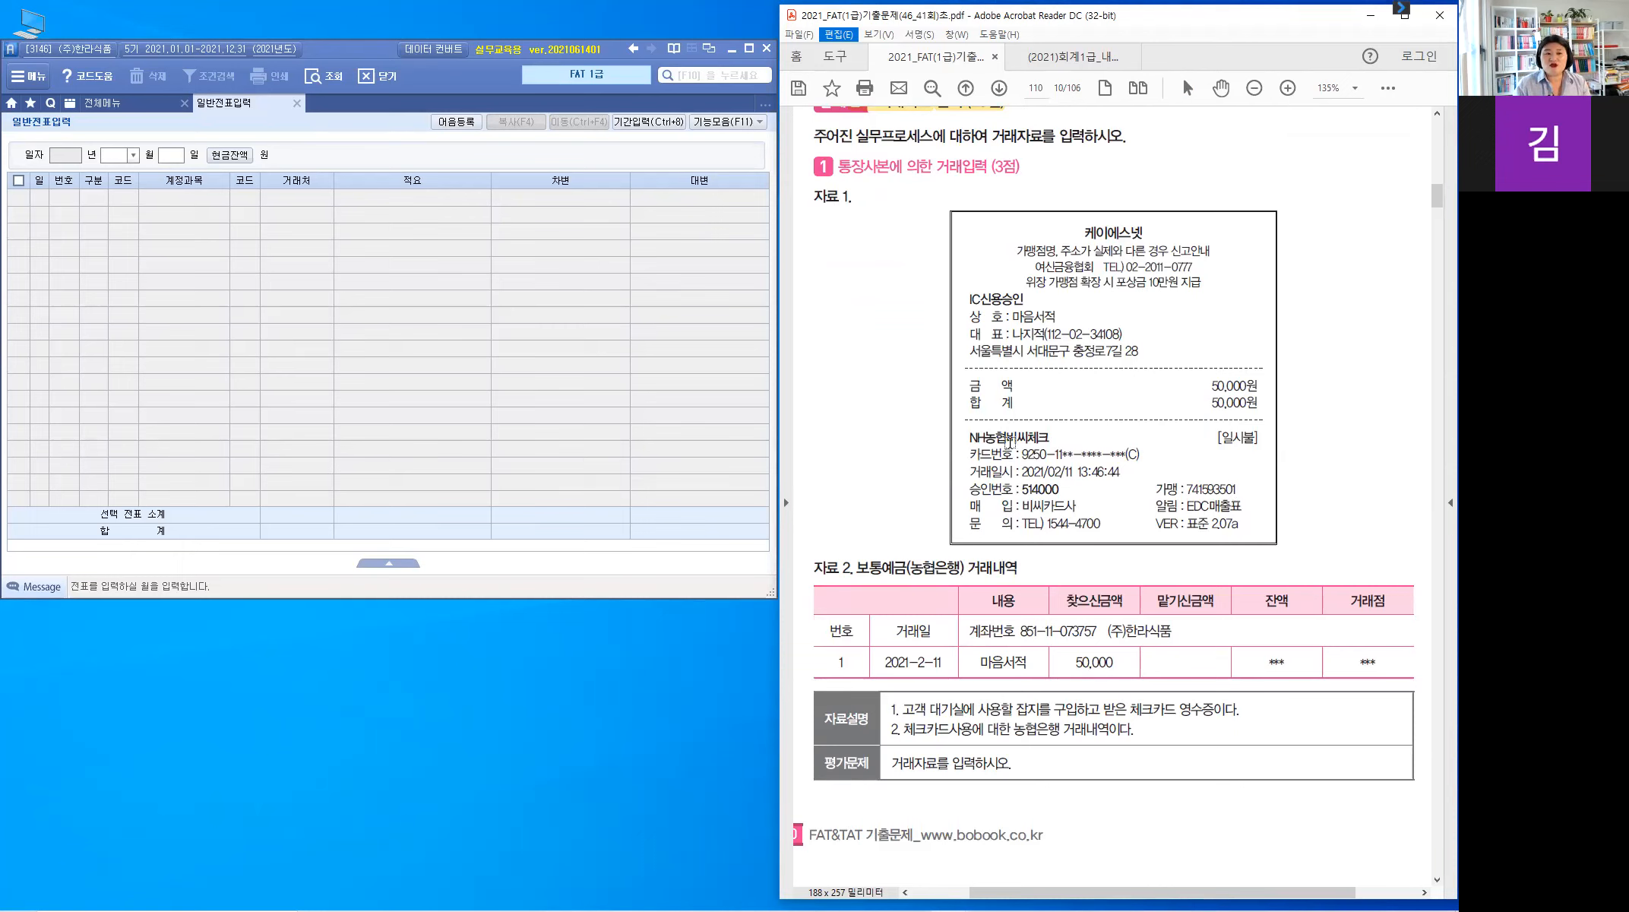
double_click(1006, 465)
drag(1068, 470, 1071, 468)
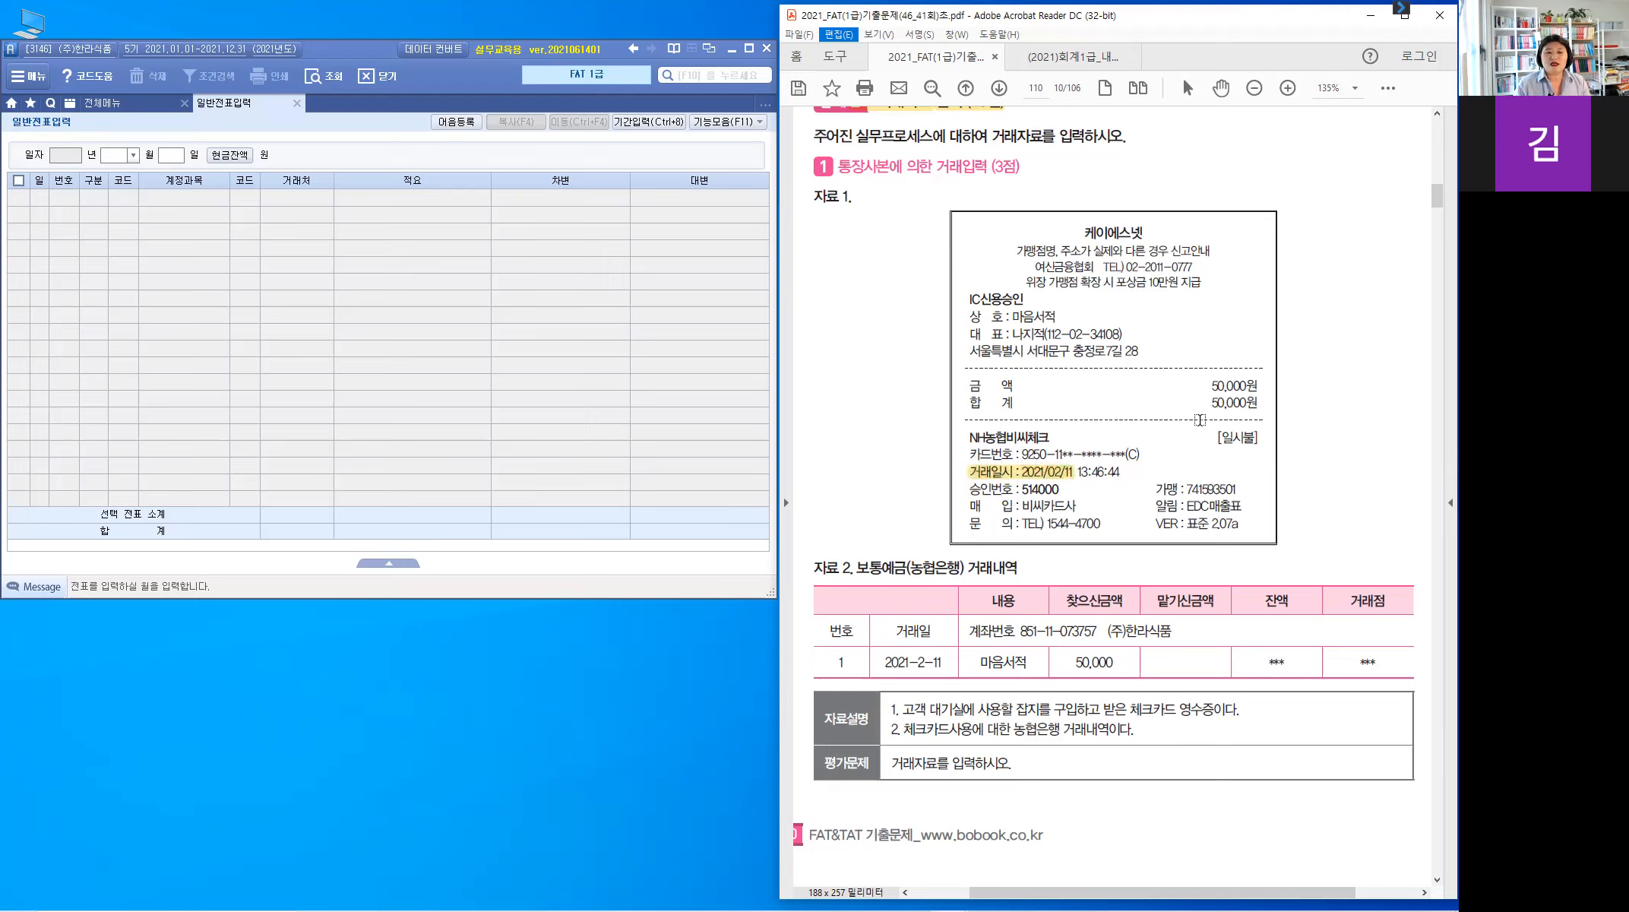
drag(1206, 408, 1263, 408)
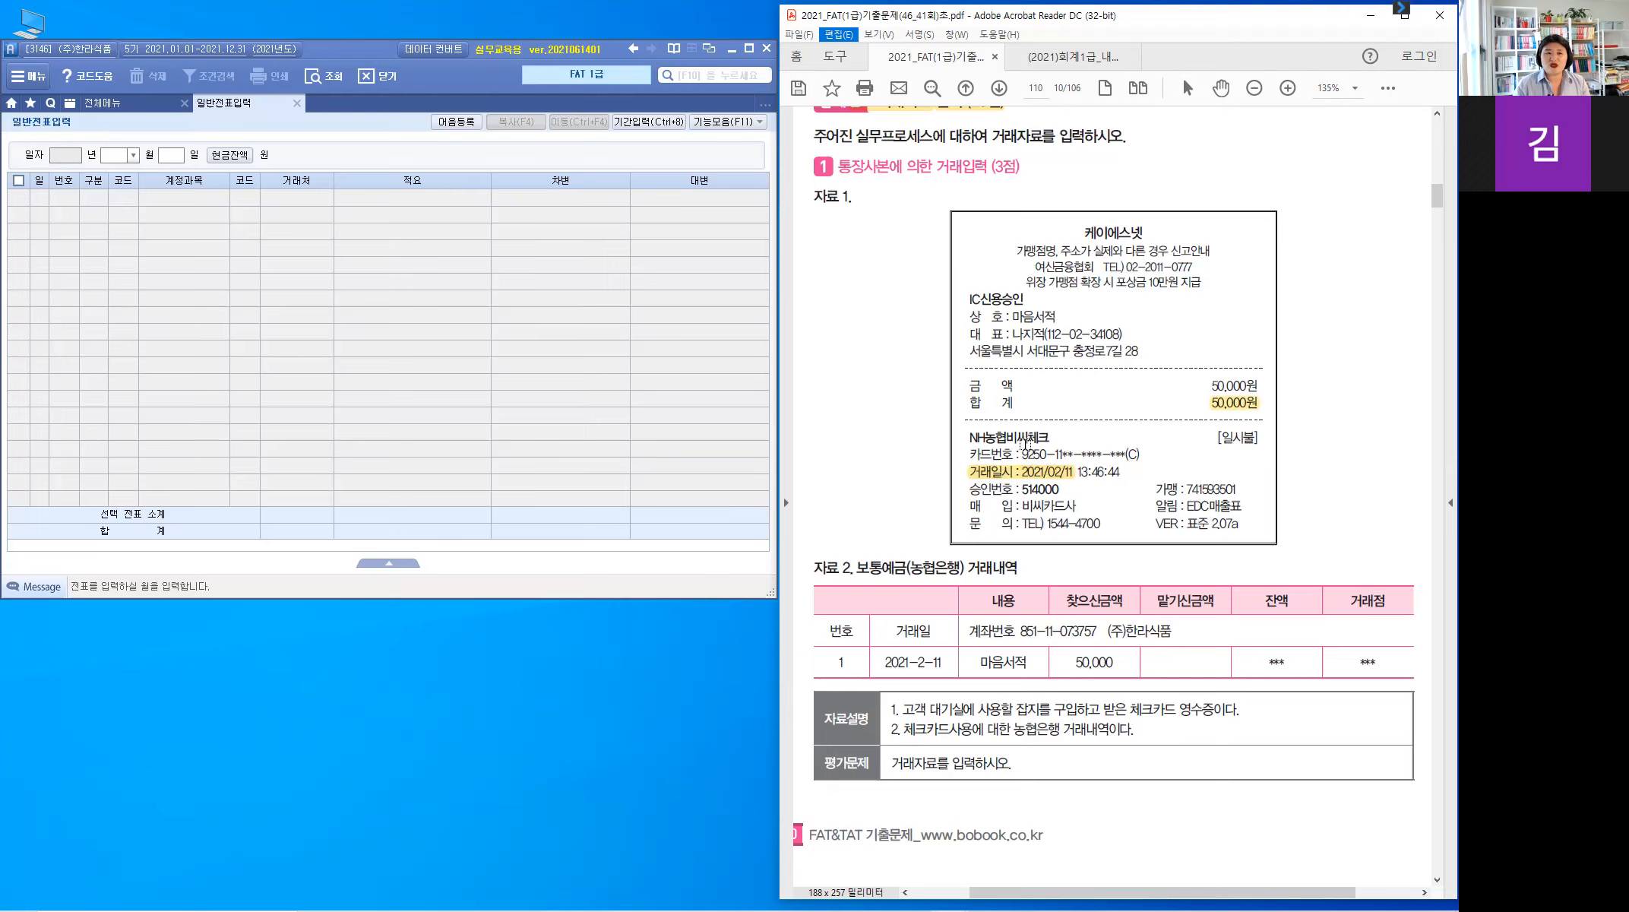
drag(1054, 435, 963, 436)
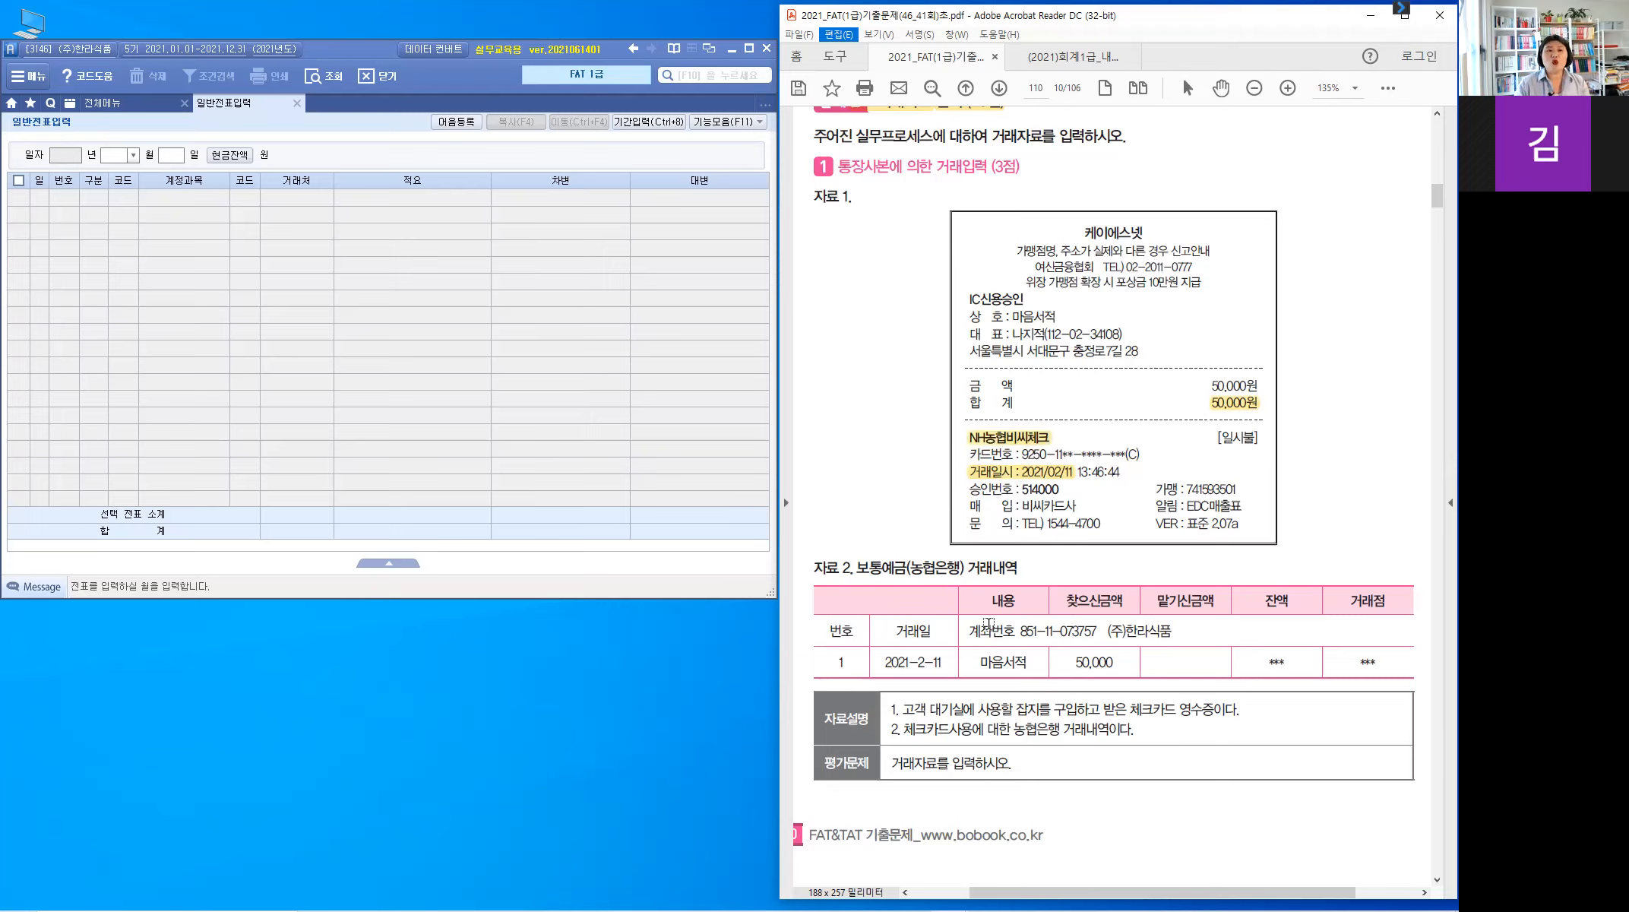
In 자료 2, highlight the date 2021-2-11, the withdrawal amount 50,000 and the account name 보통예금(농협은행)
scroll(1013, 550, down, 1)
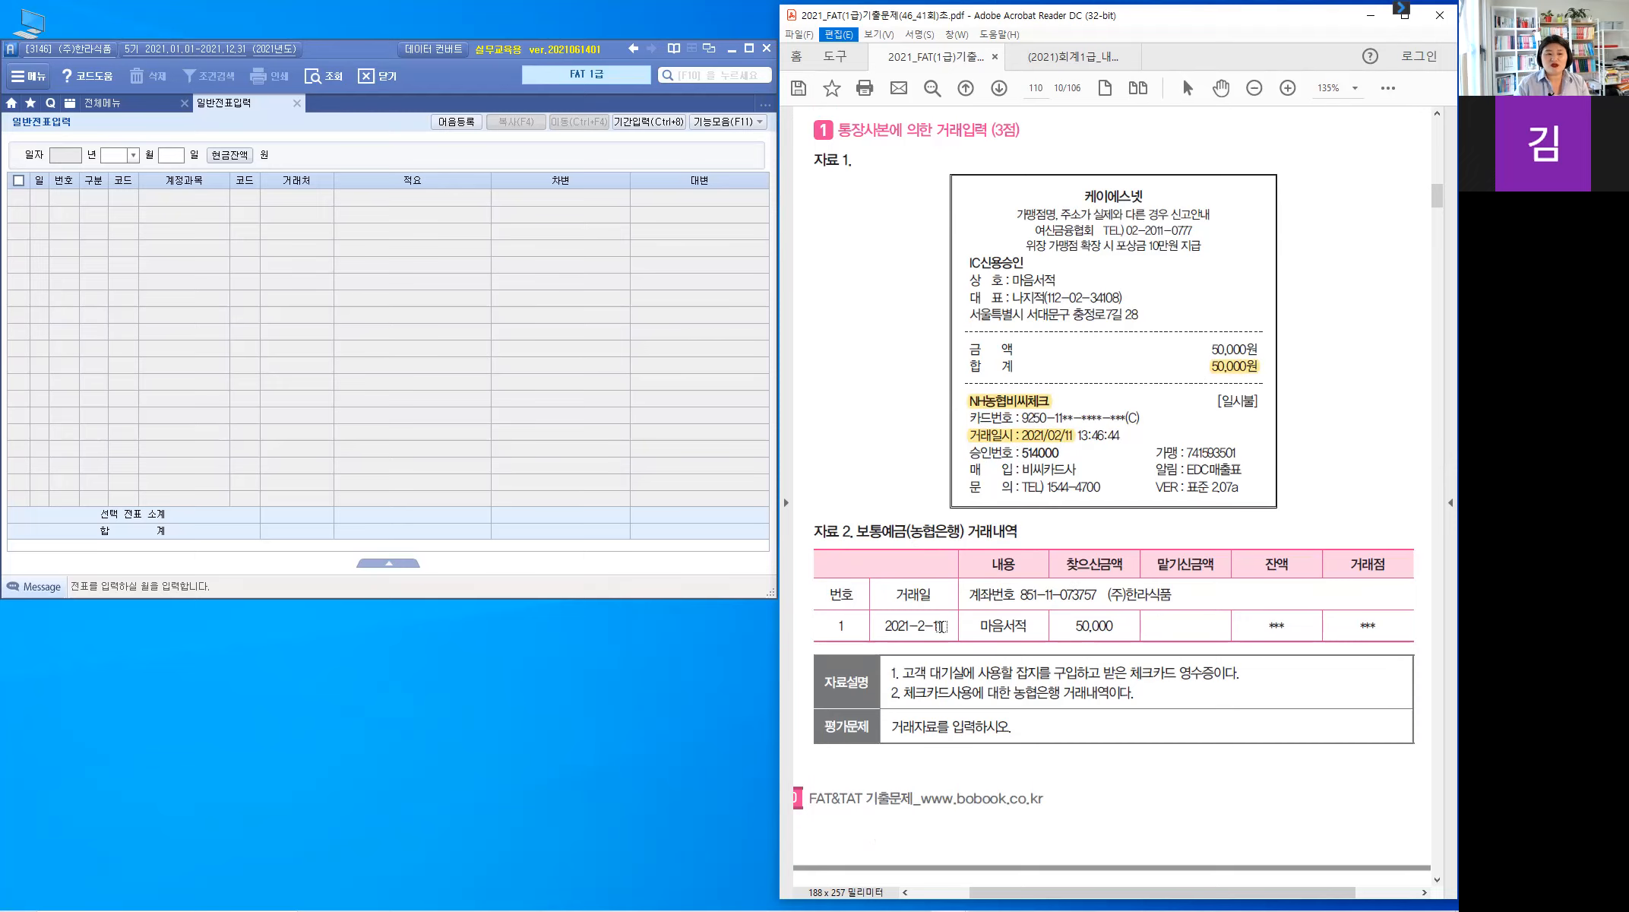
drag(940, 626, 902, 638)
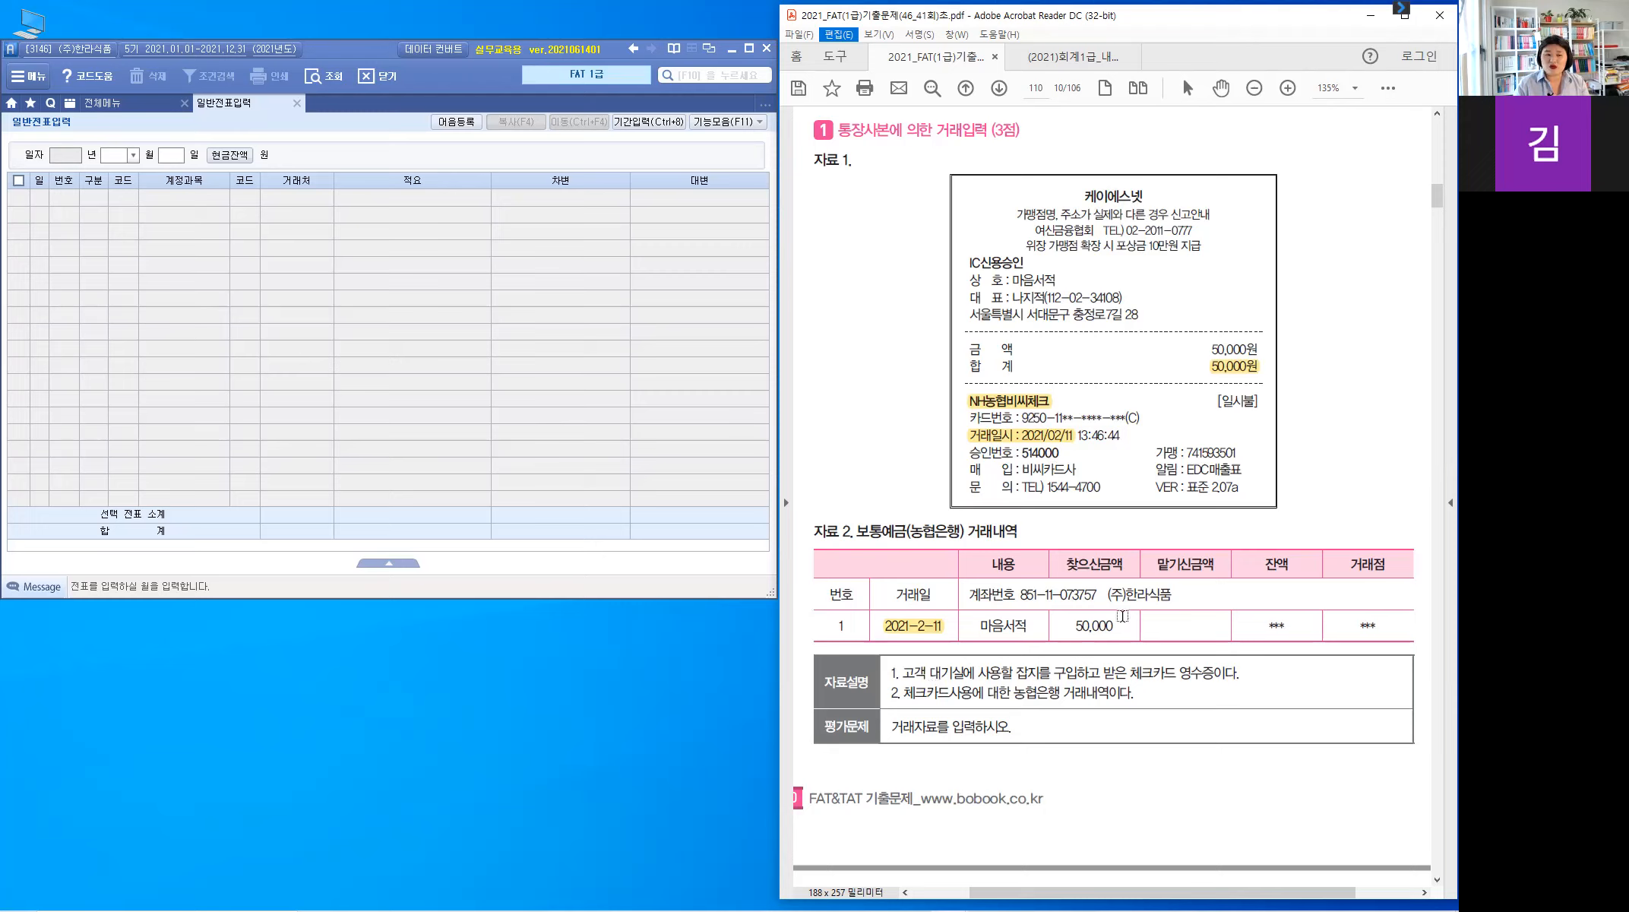
drag(1114, 626, 1074, 626)
drag(857, 530, 946, 542)
Highlight 잡지 in the 자료설명 text and handwrite the account name 도서인쇄비 above it
key(ctrl)
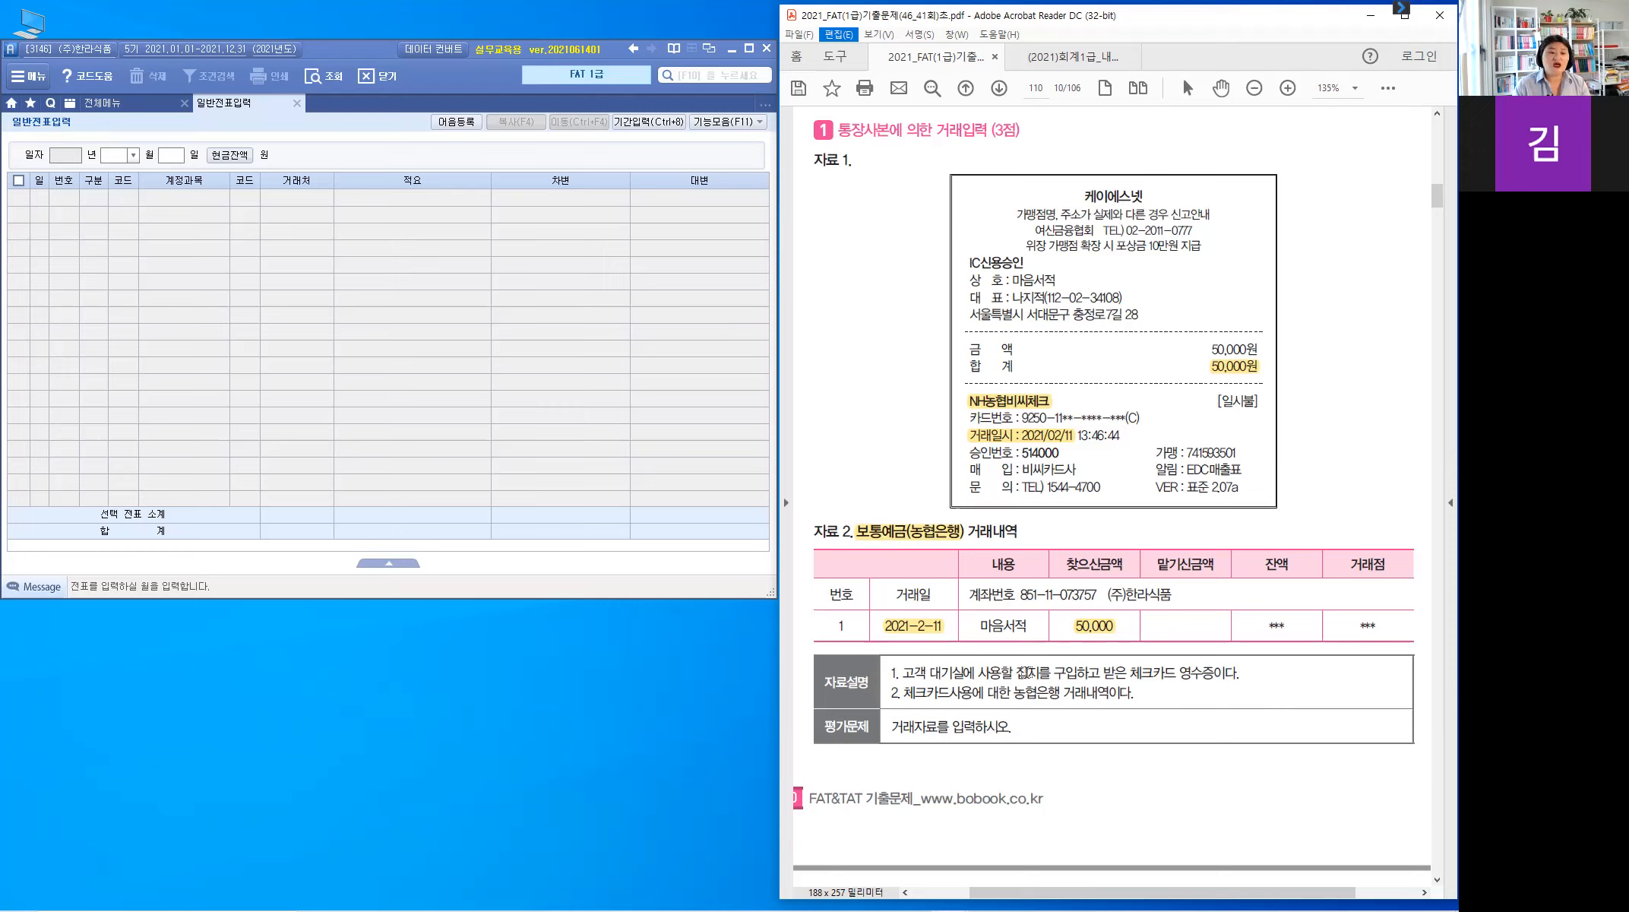
drag(1017, 672, 1042, 672)
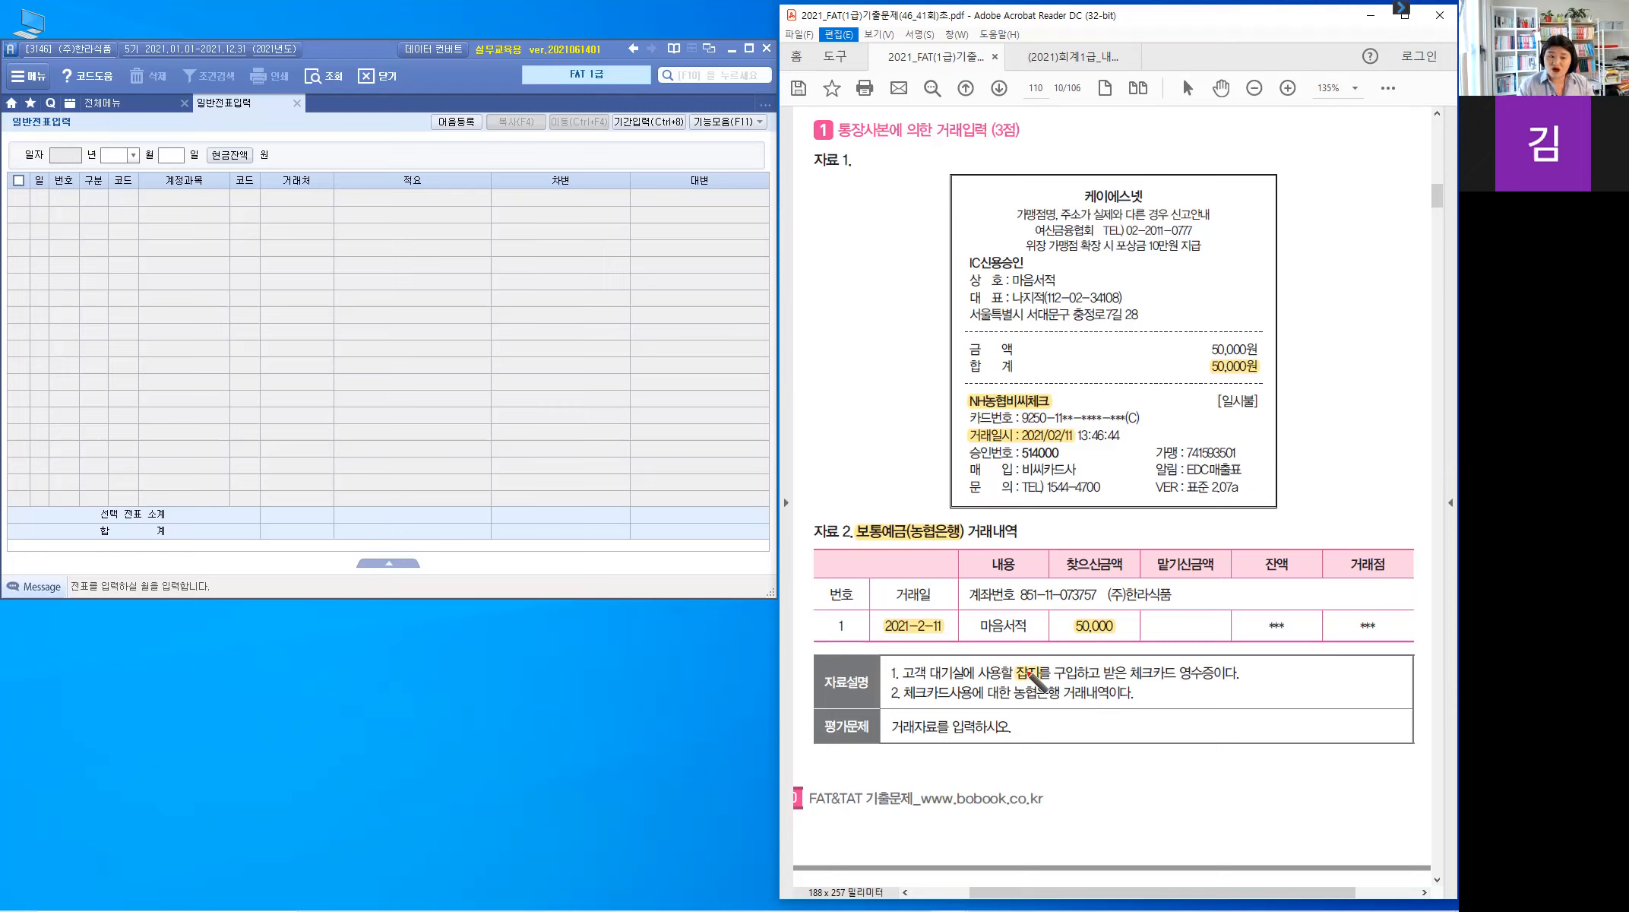
mouse_move(1029, 662)
mouse_down()
mouse_move(1119, 644)
mouse_move(1137, 664)
mouse_move(1163, 643)
mouse_move(1158, 665)
mouse_up()
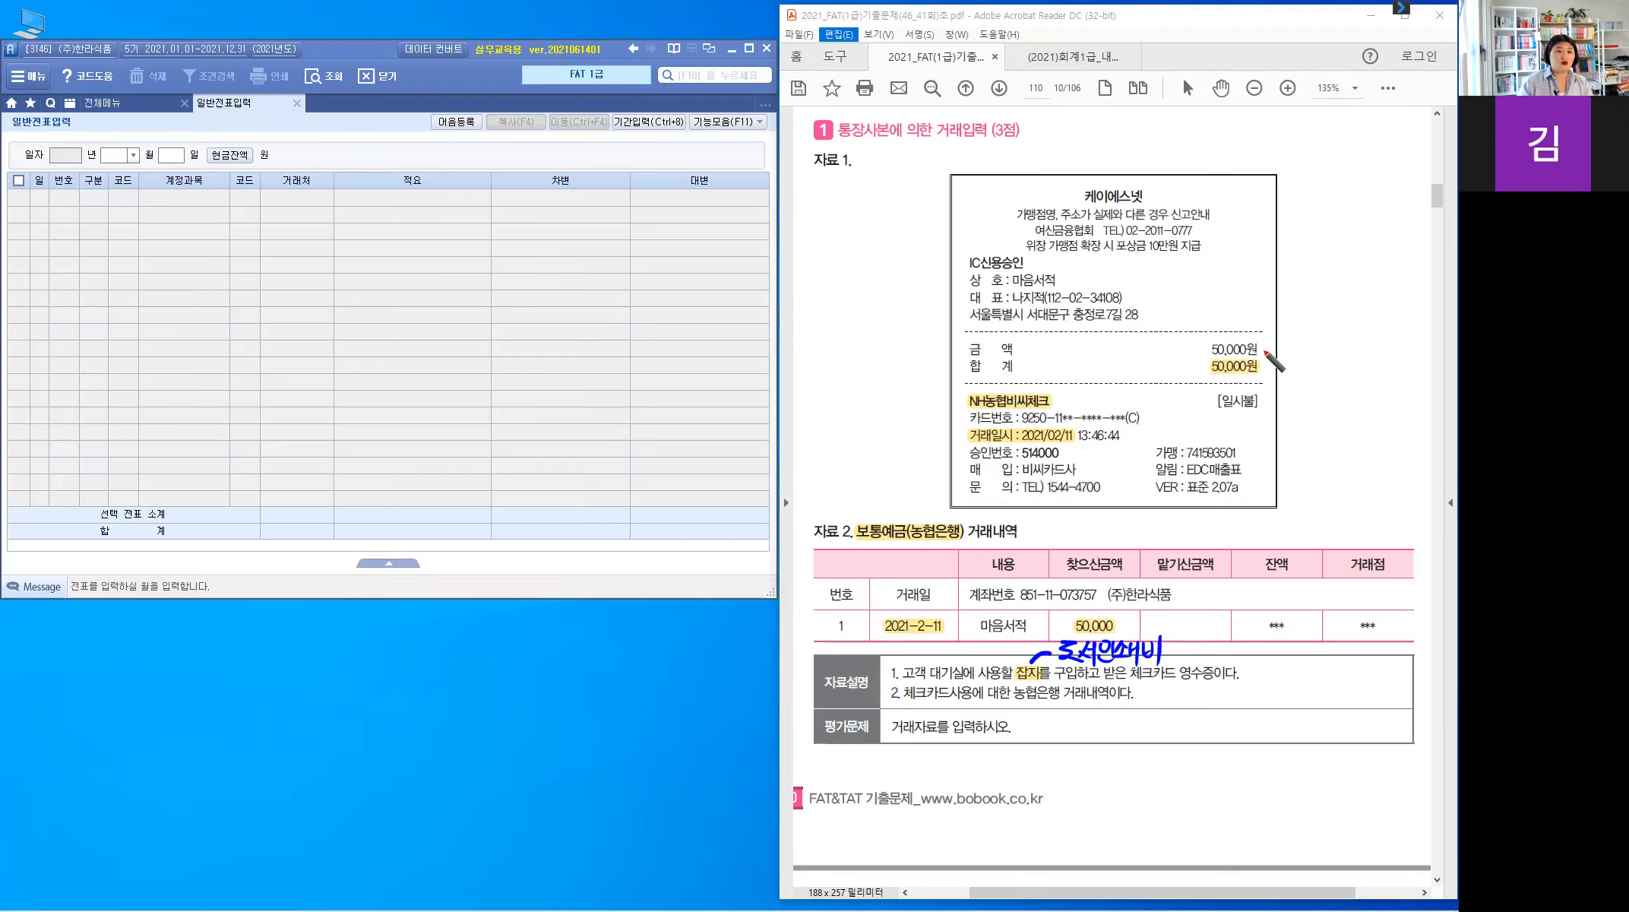
key(Escape)
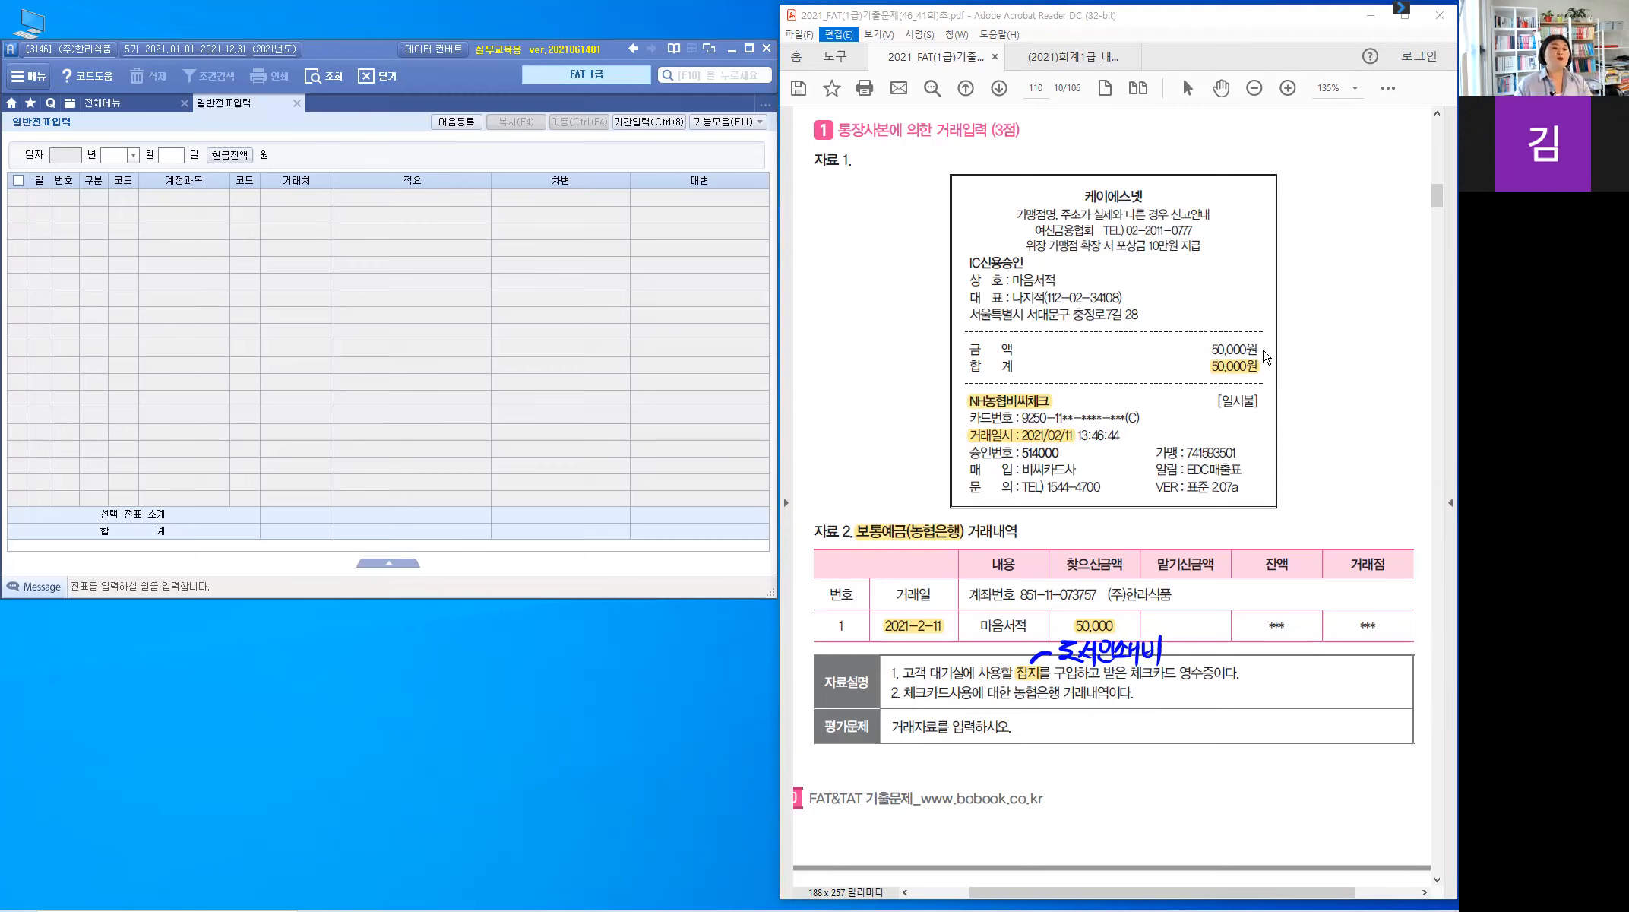
Set the general voucher date to month 02, day 11 in Smart A
click(134, 161)
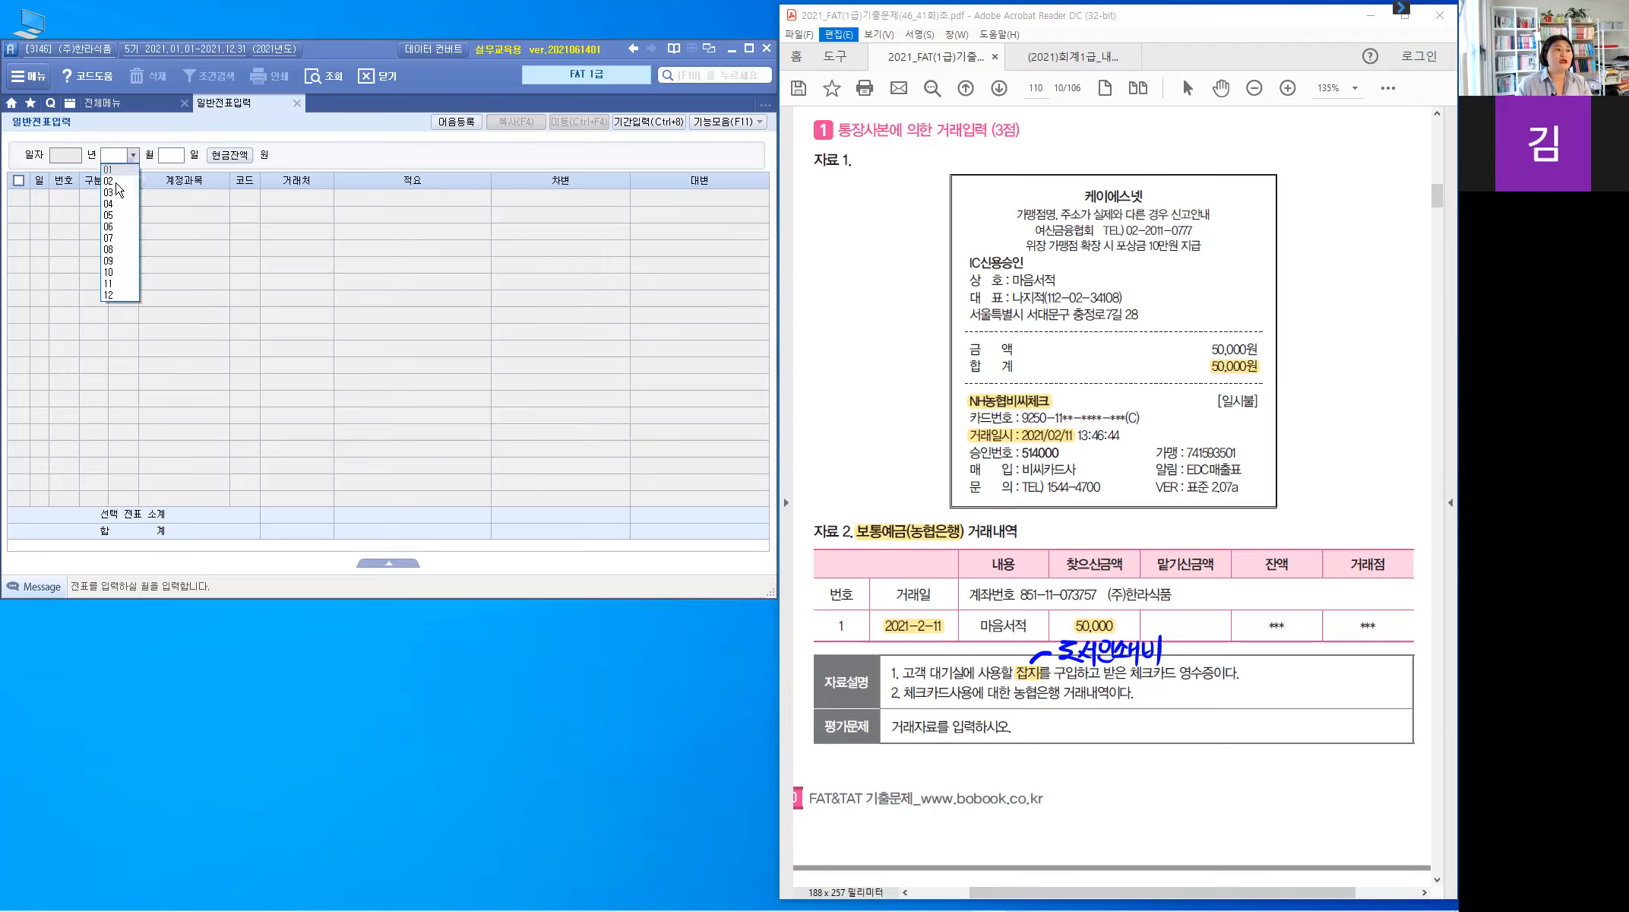
click(116, 183)
text(11)
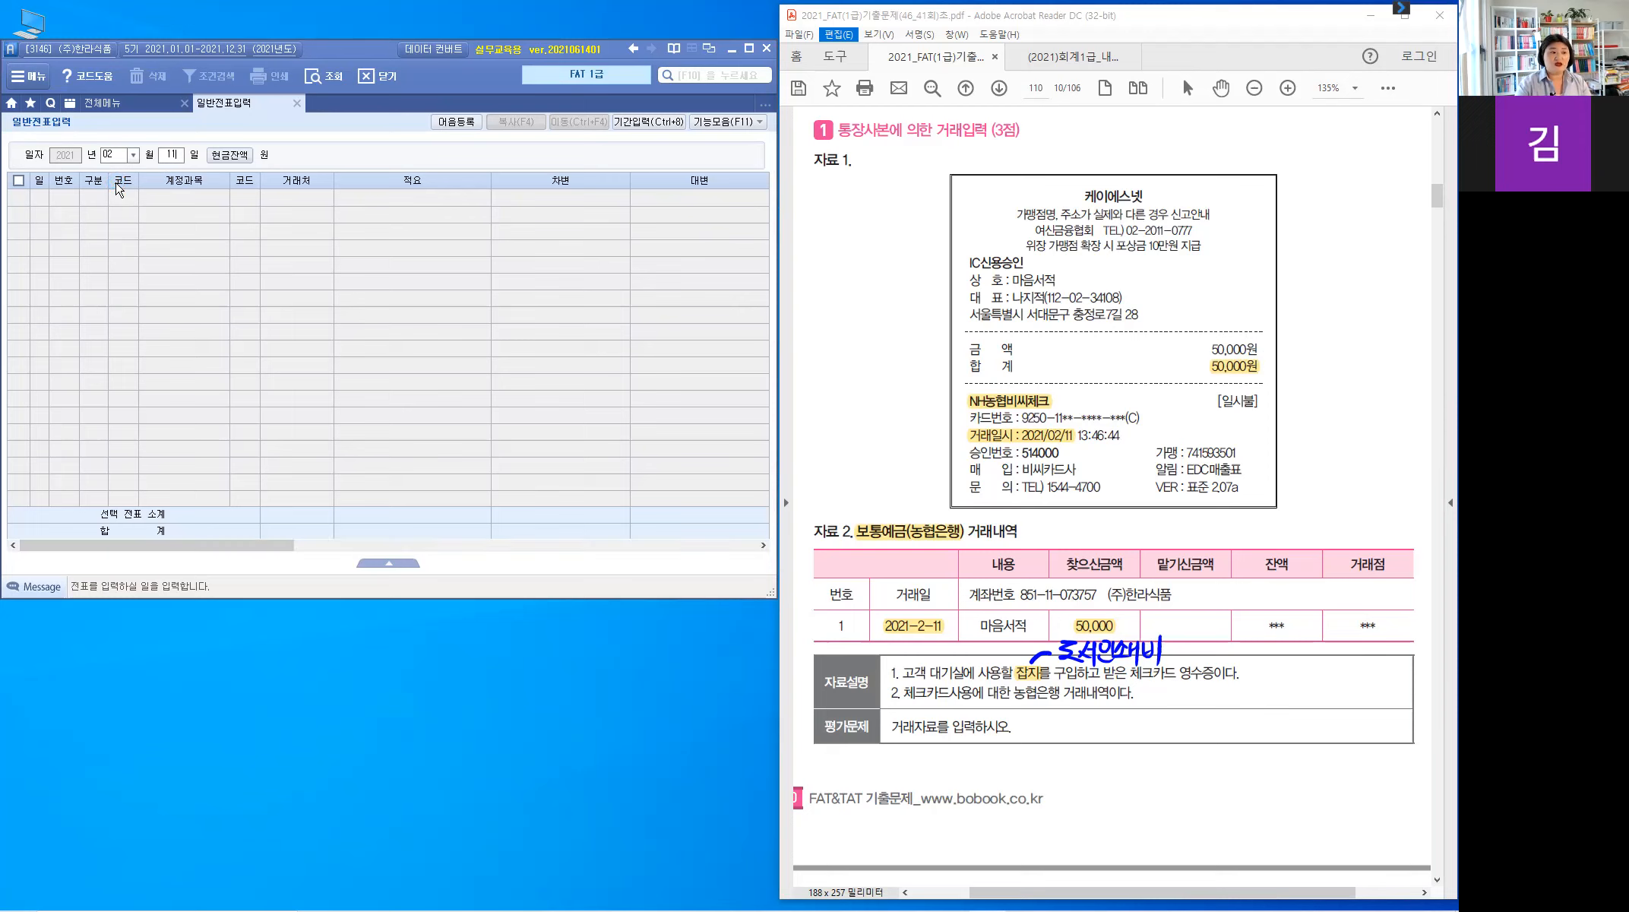
key(Return)
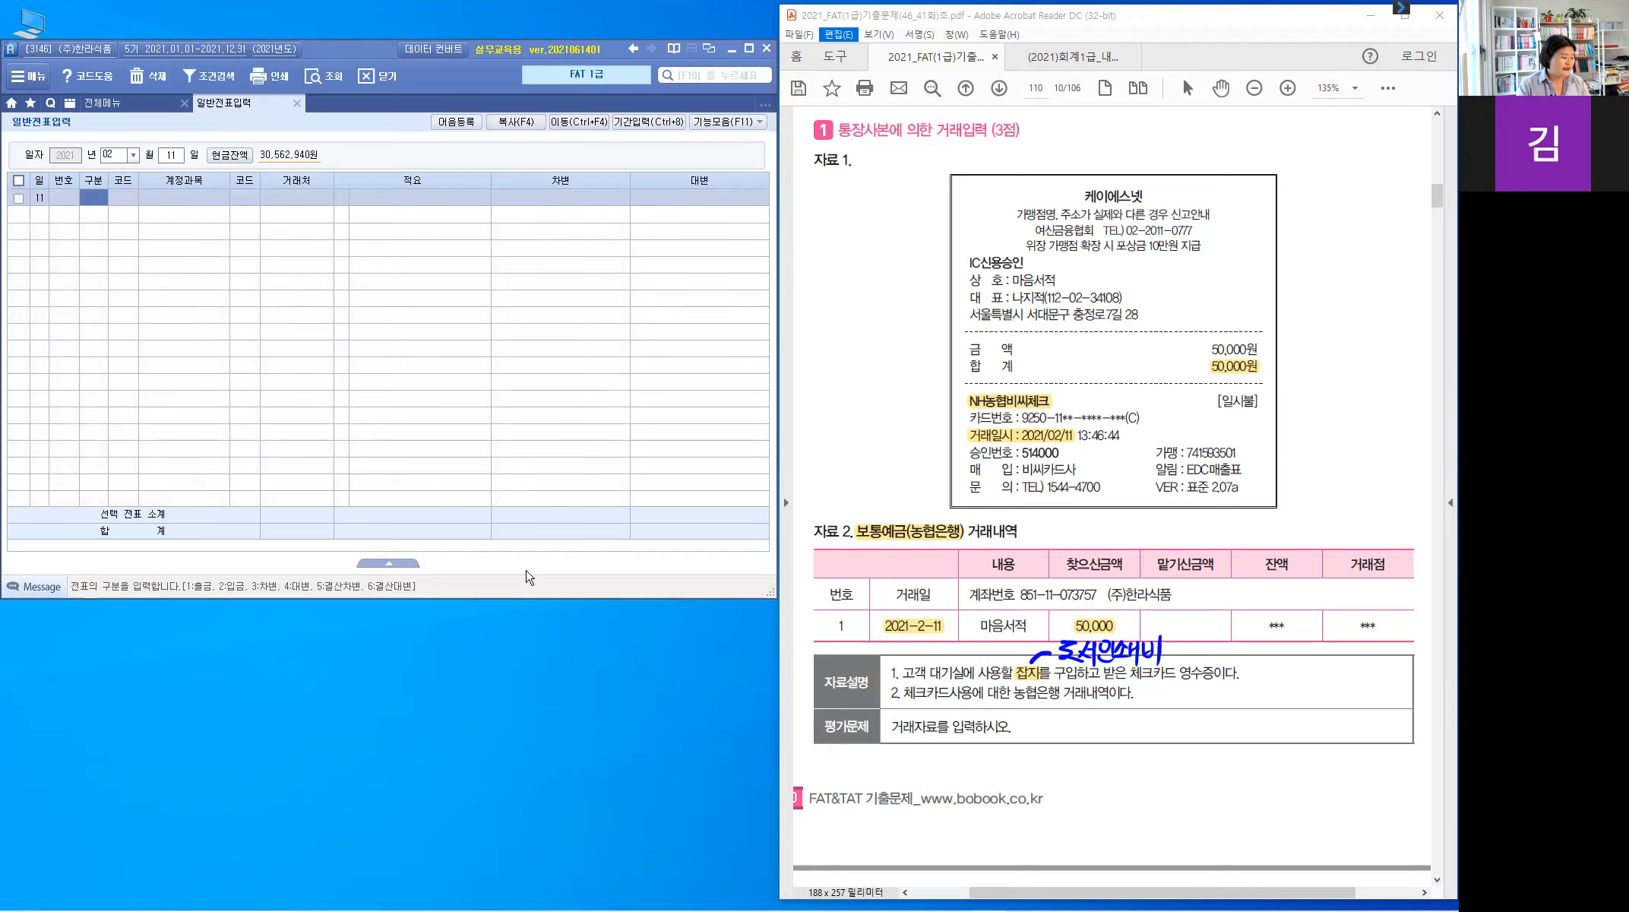
Start a debit (차변) line on the voucher with account 826 도서인쇄비, looked up by 도서
text(3)
key(Return)
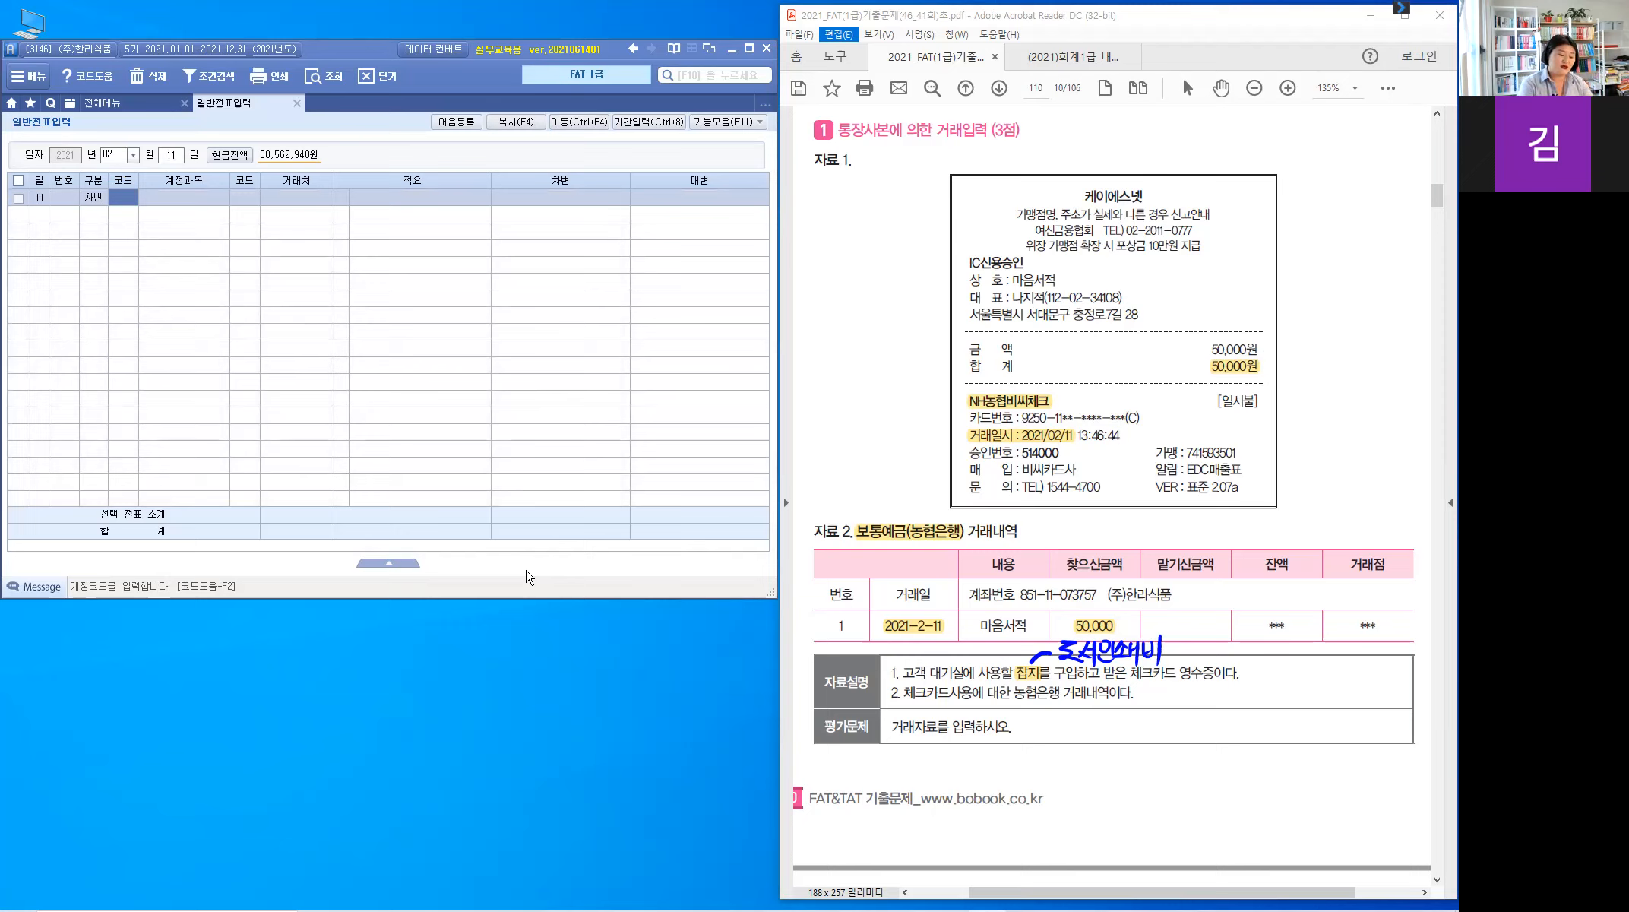
text(ㄷㅅ)
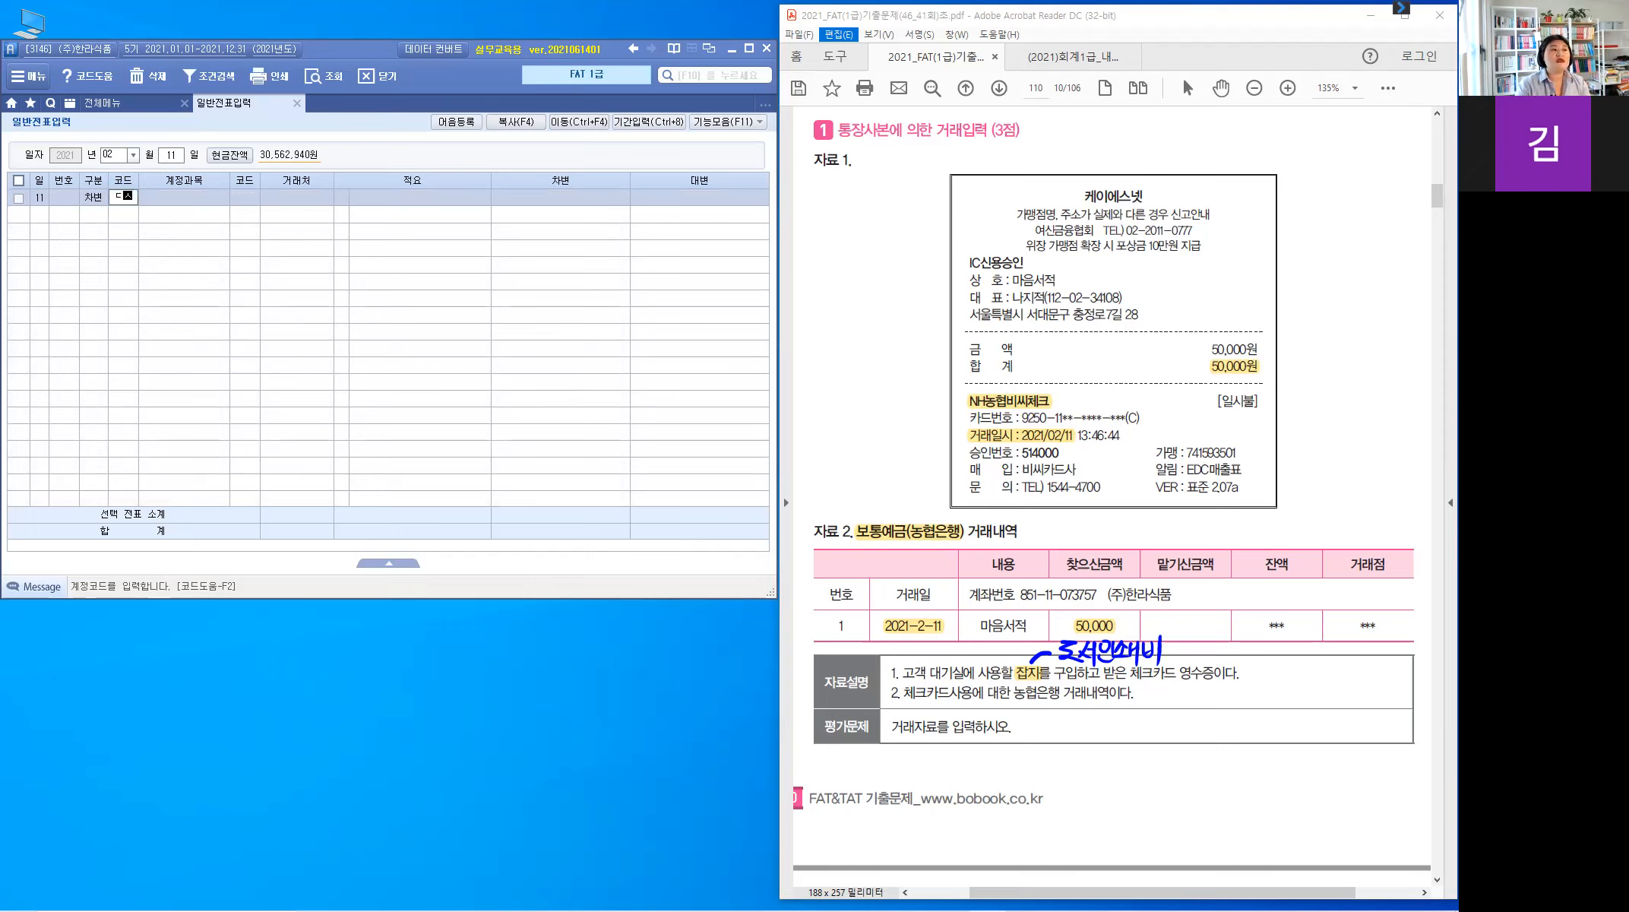
key(BackSpace)
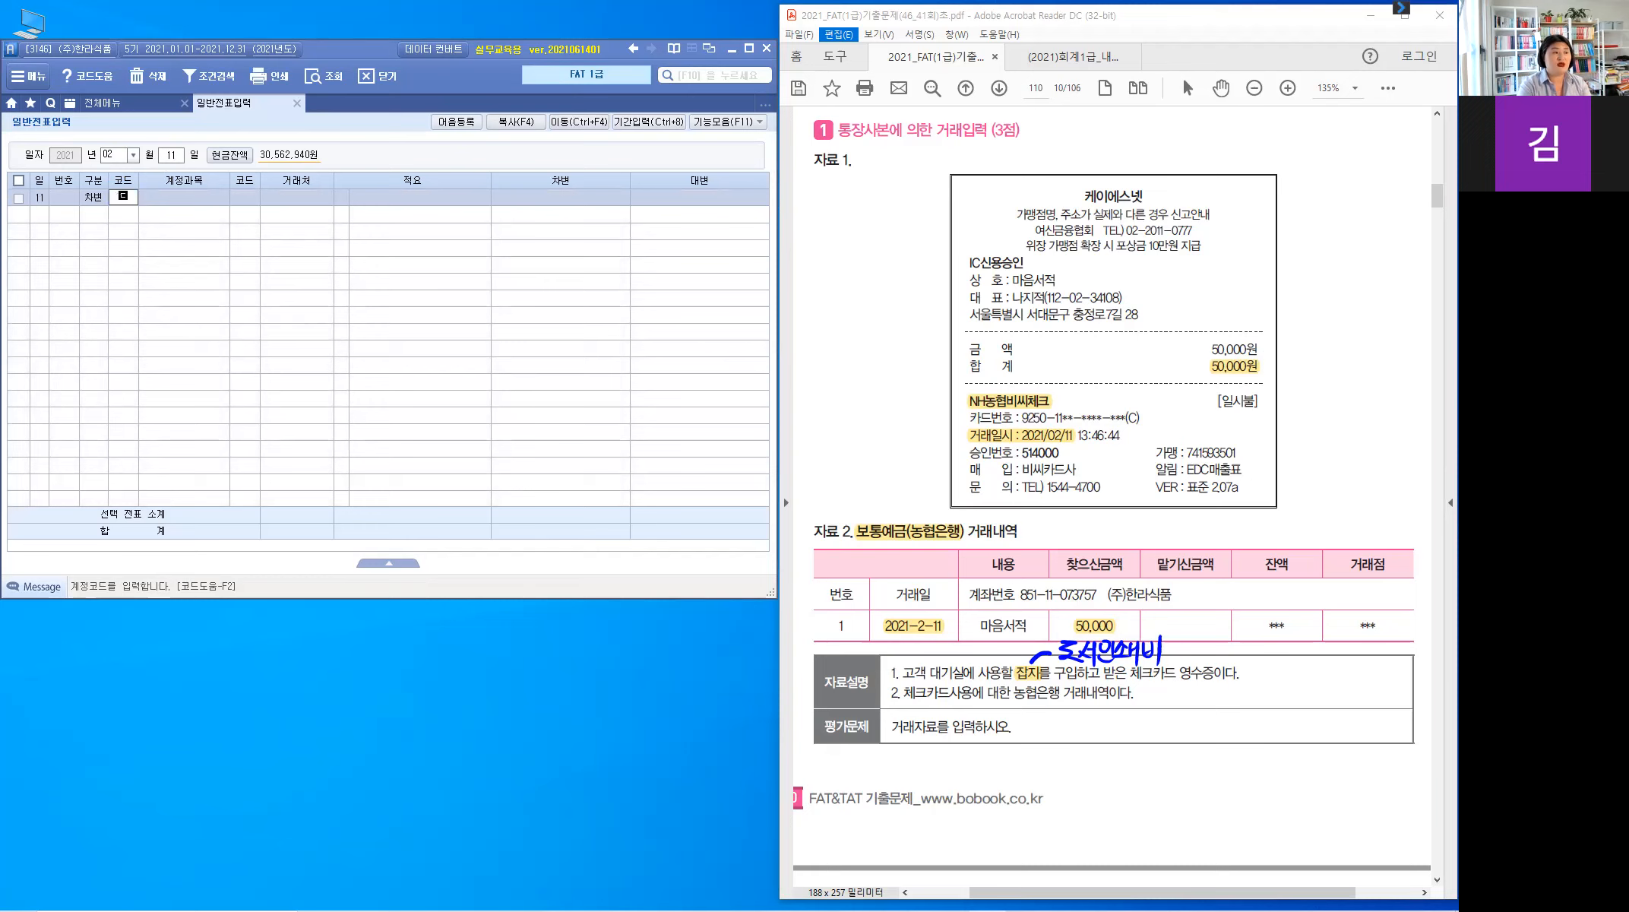
text(ㅗ서)
key(Return)
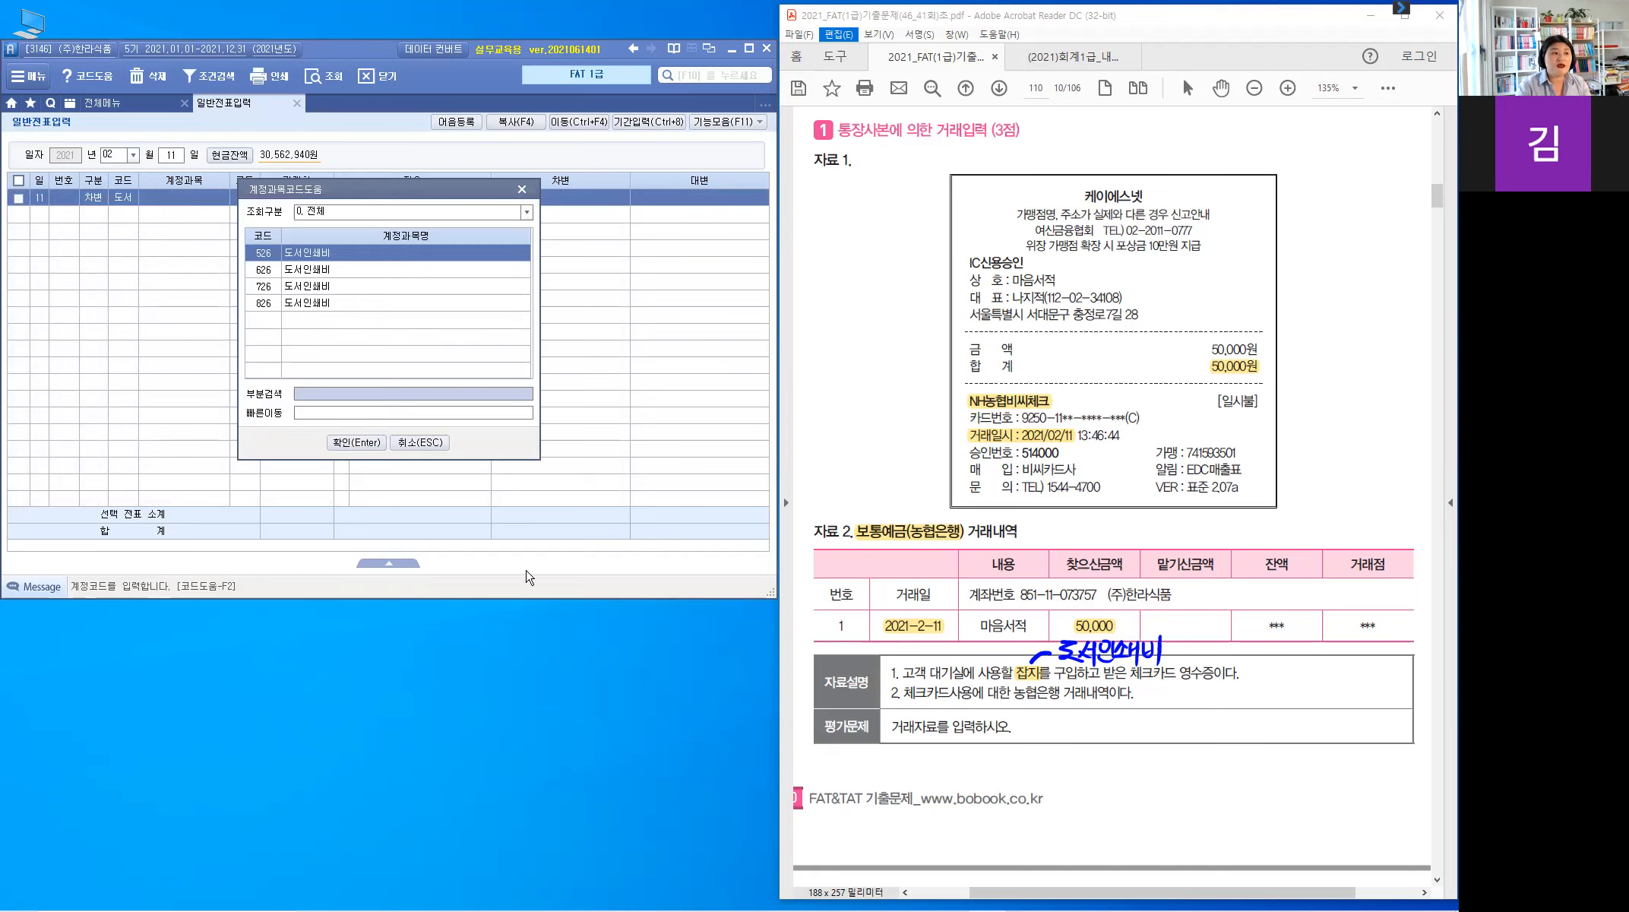
key(Down)
key(Down)
key(Down)
key(Return)
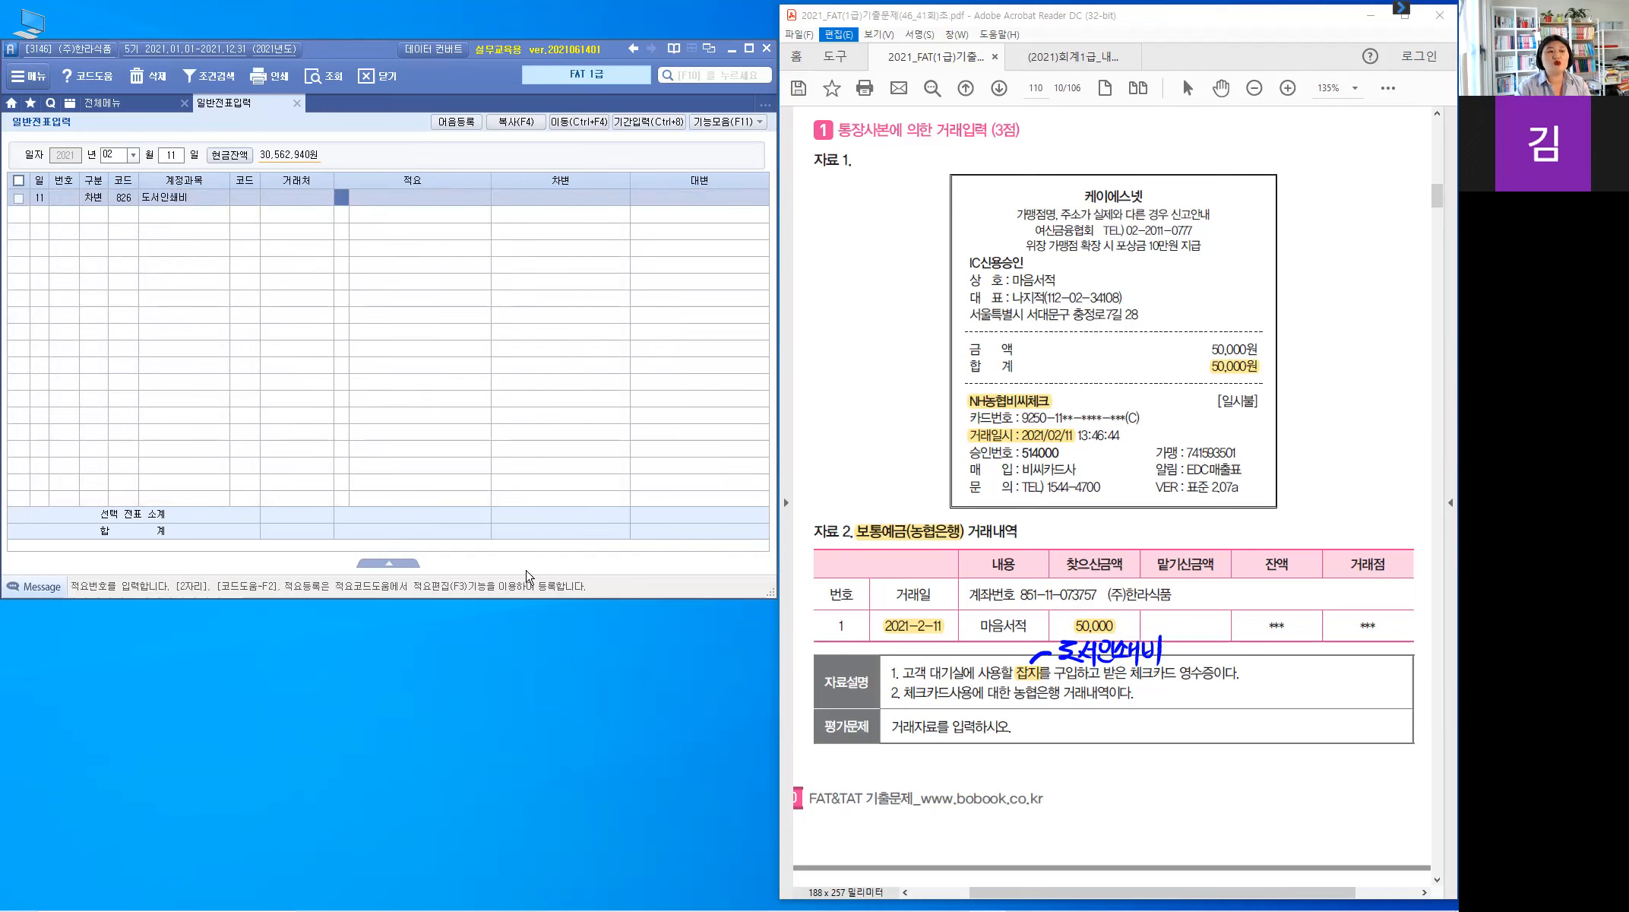
Leave the description of the 도서인쇄비 line blank and enter a debit amount of 50,000
key(Return)
key(Return)
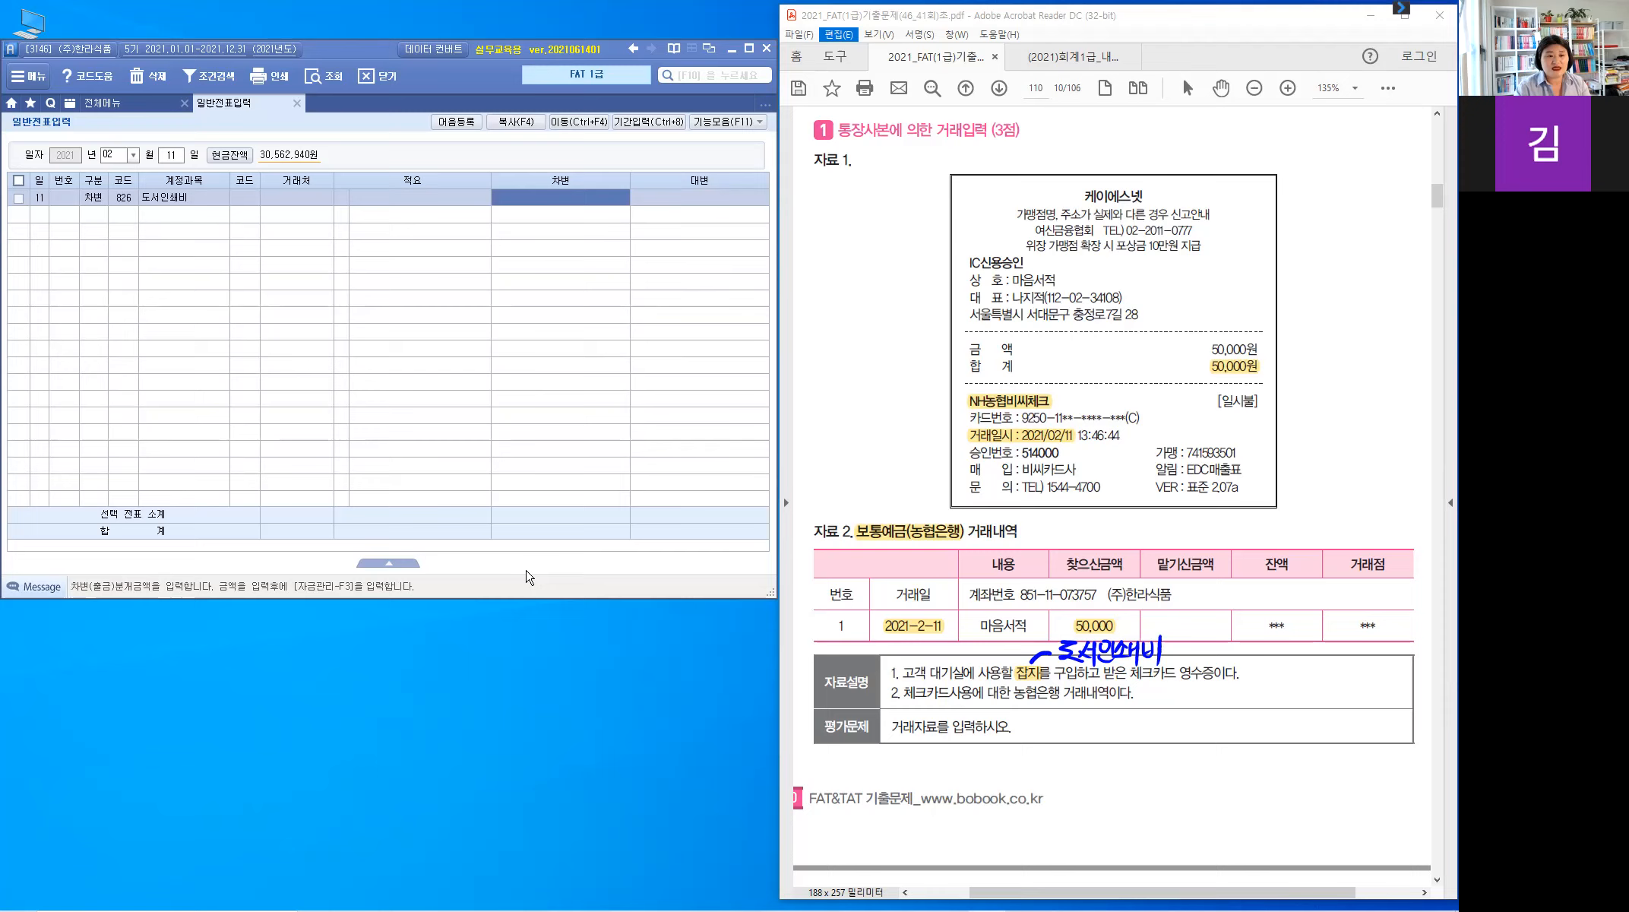
text(500000)
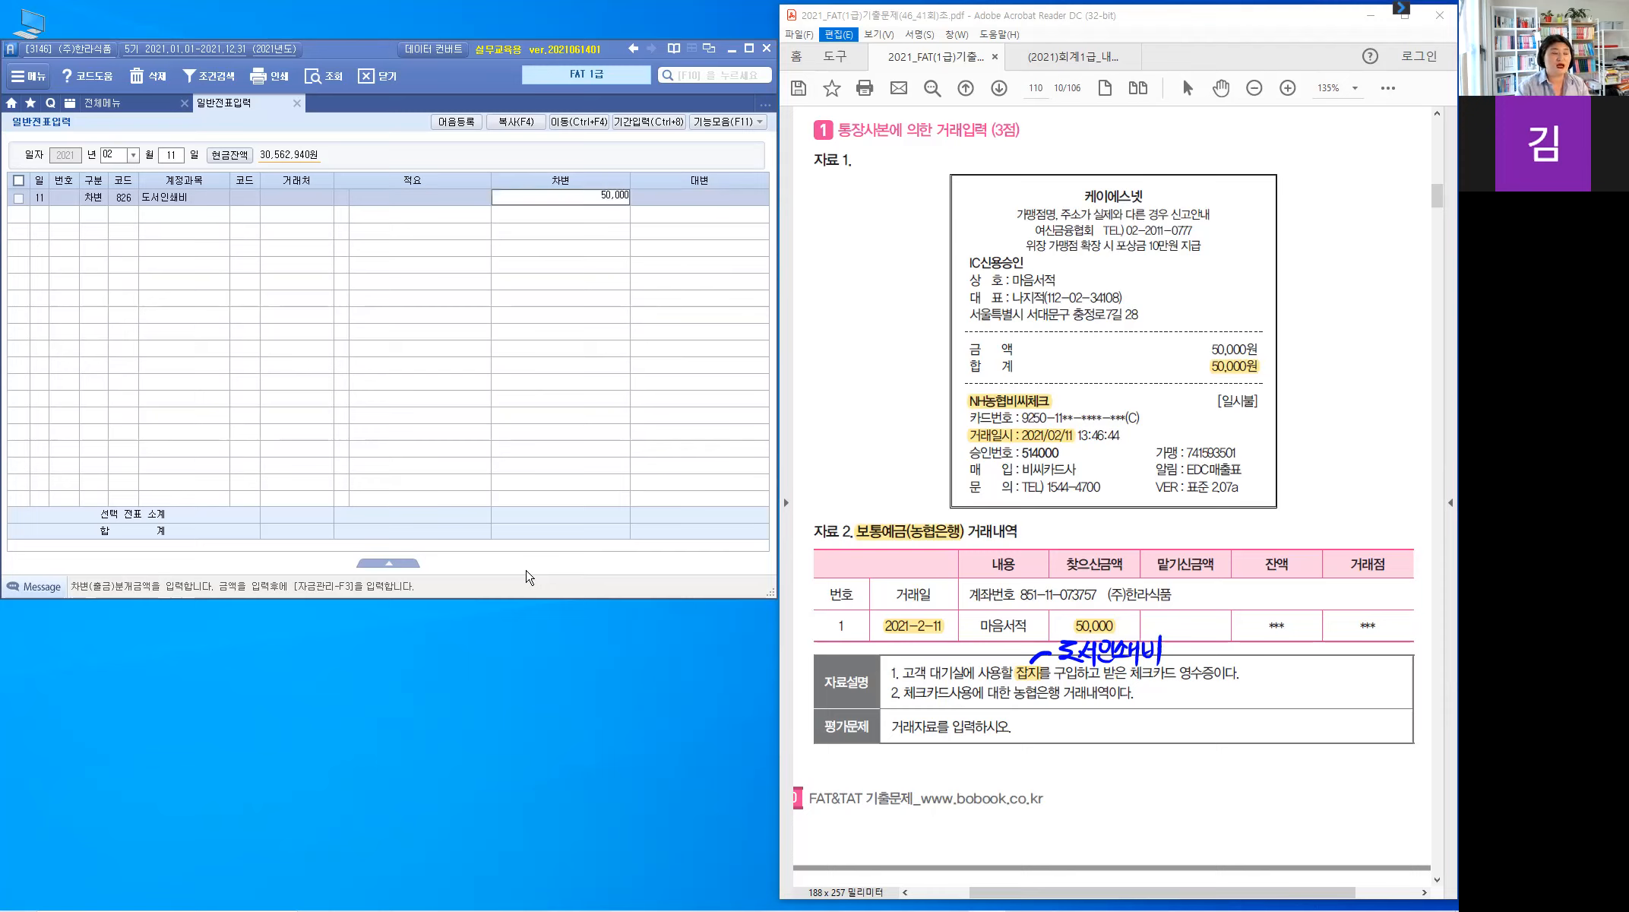
key(Return)
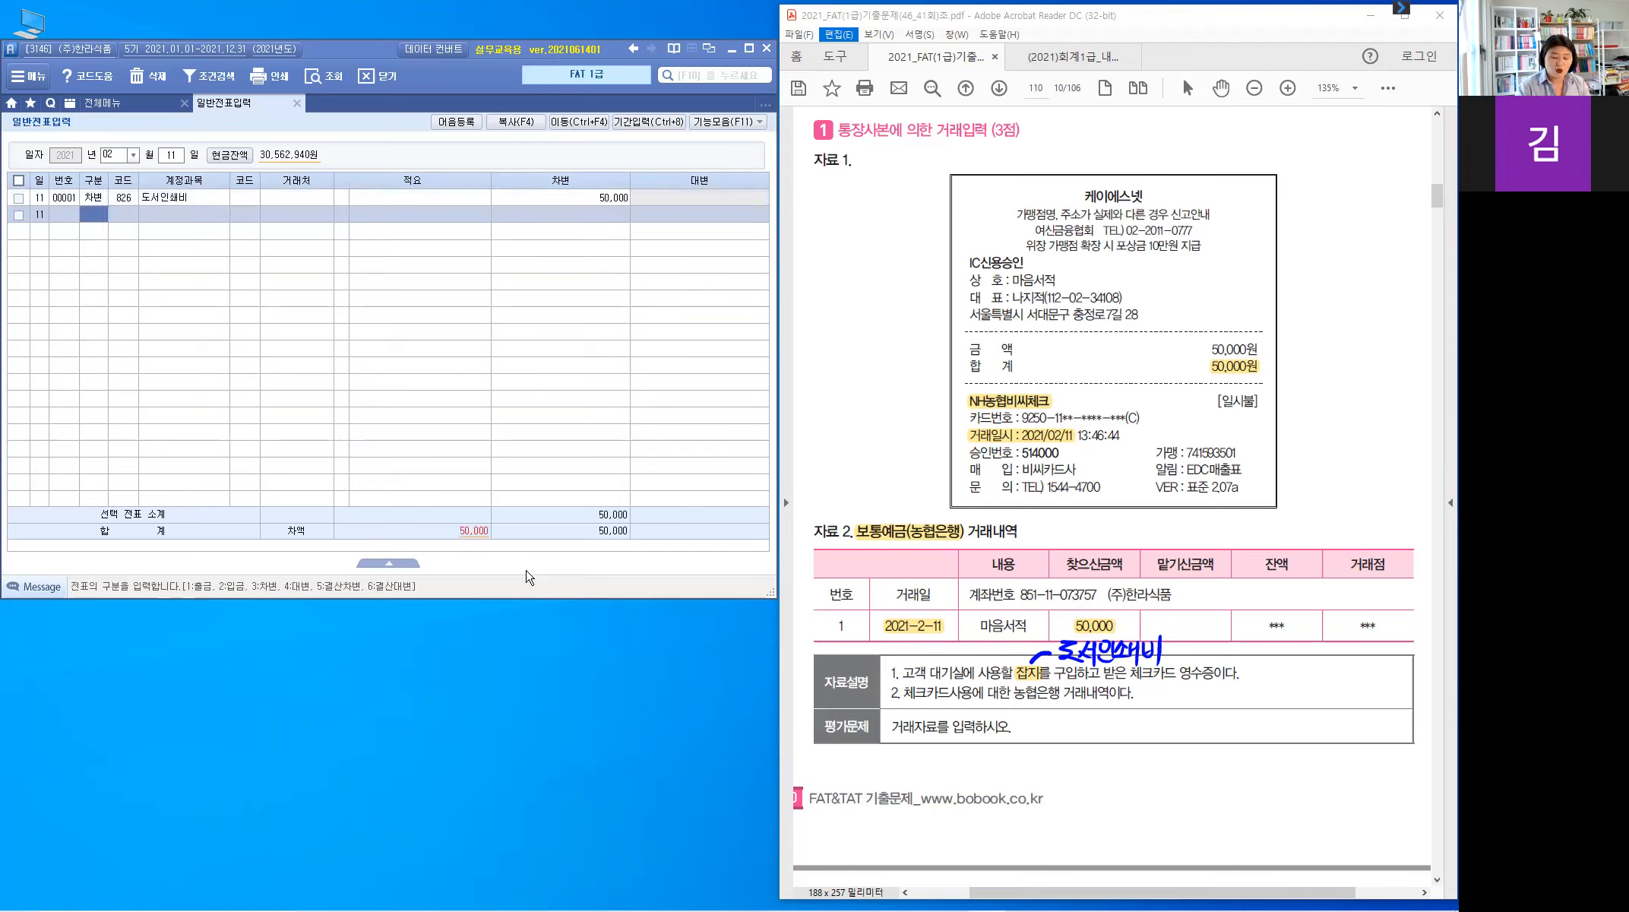
Add a credit (대변) line of 50,000 with account 103 보통예금 and 농협은행(보통) as its trading partner
text(4)
key(Return)
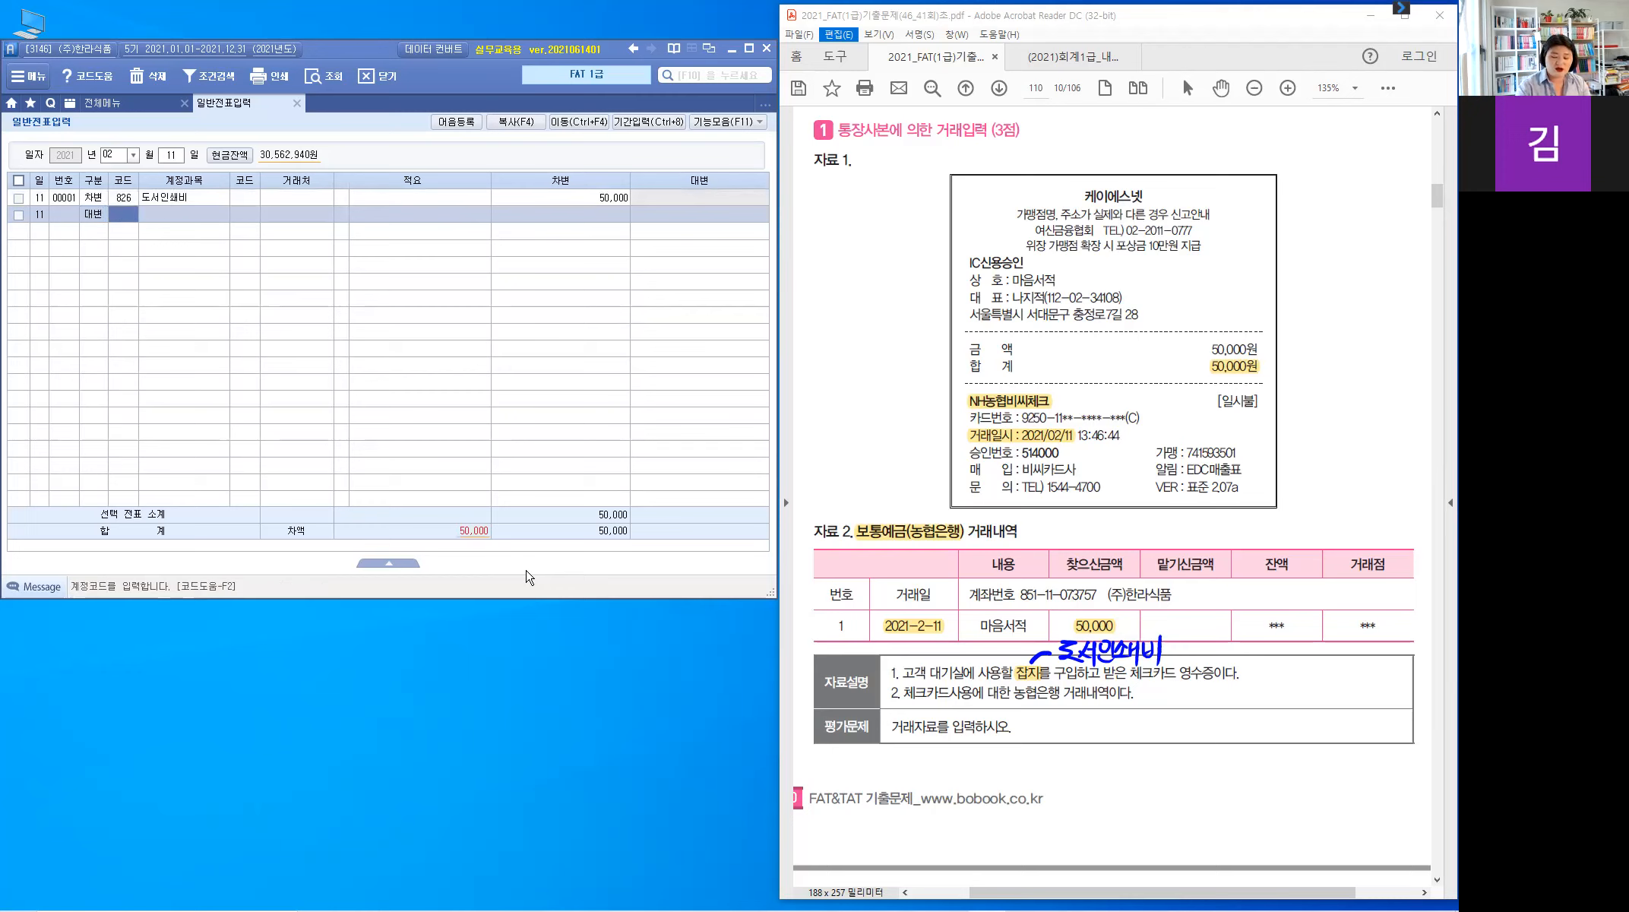
text(103)
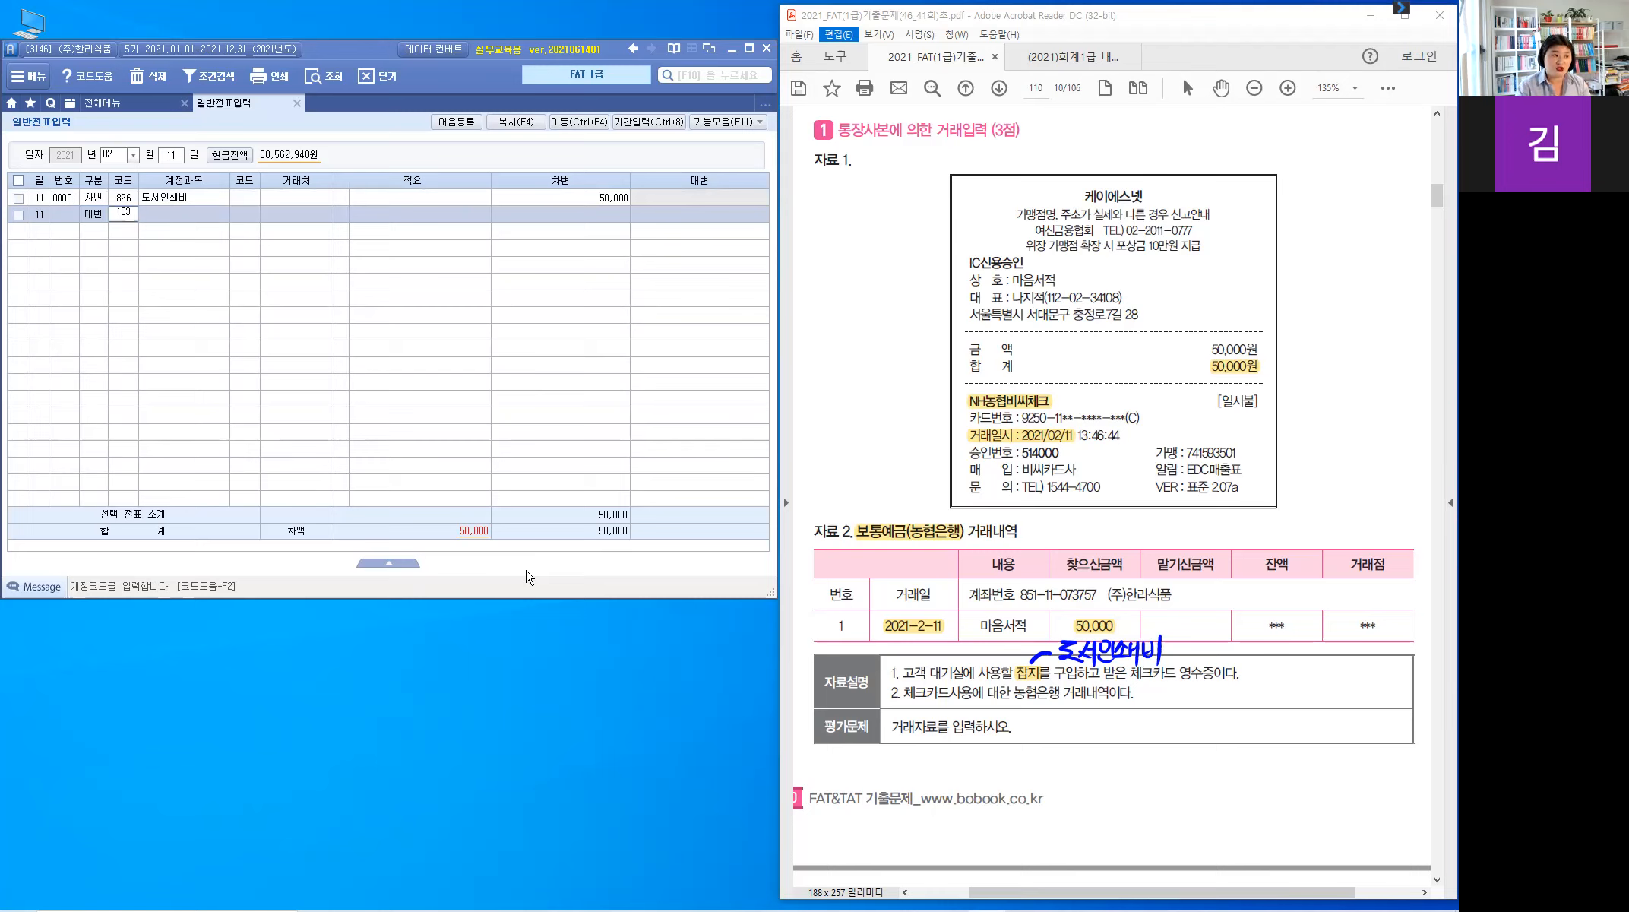
key(Return)
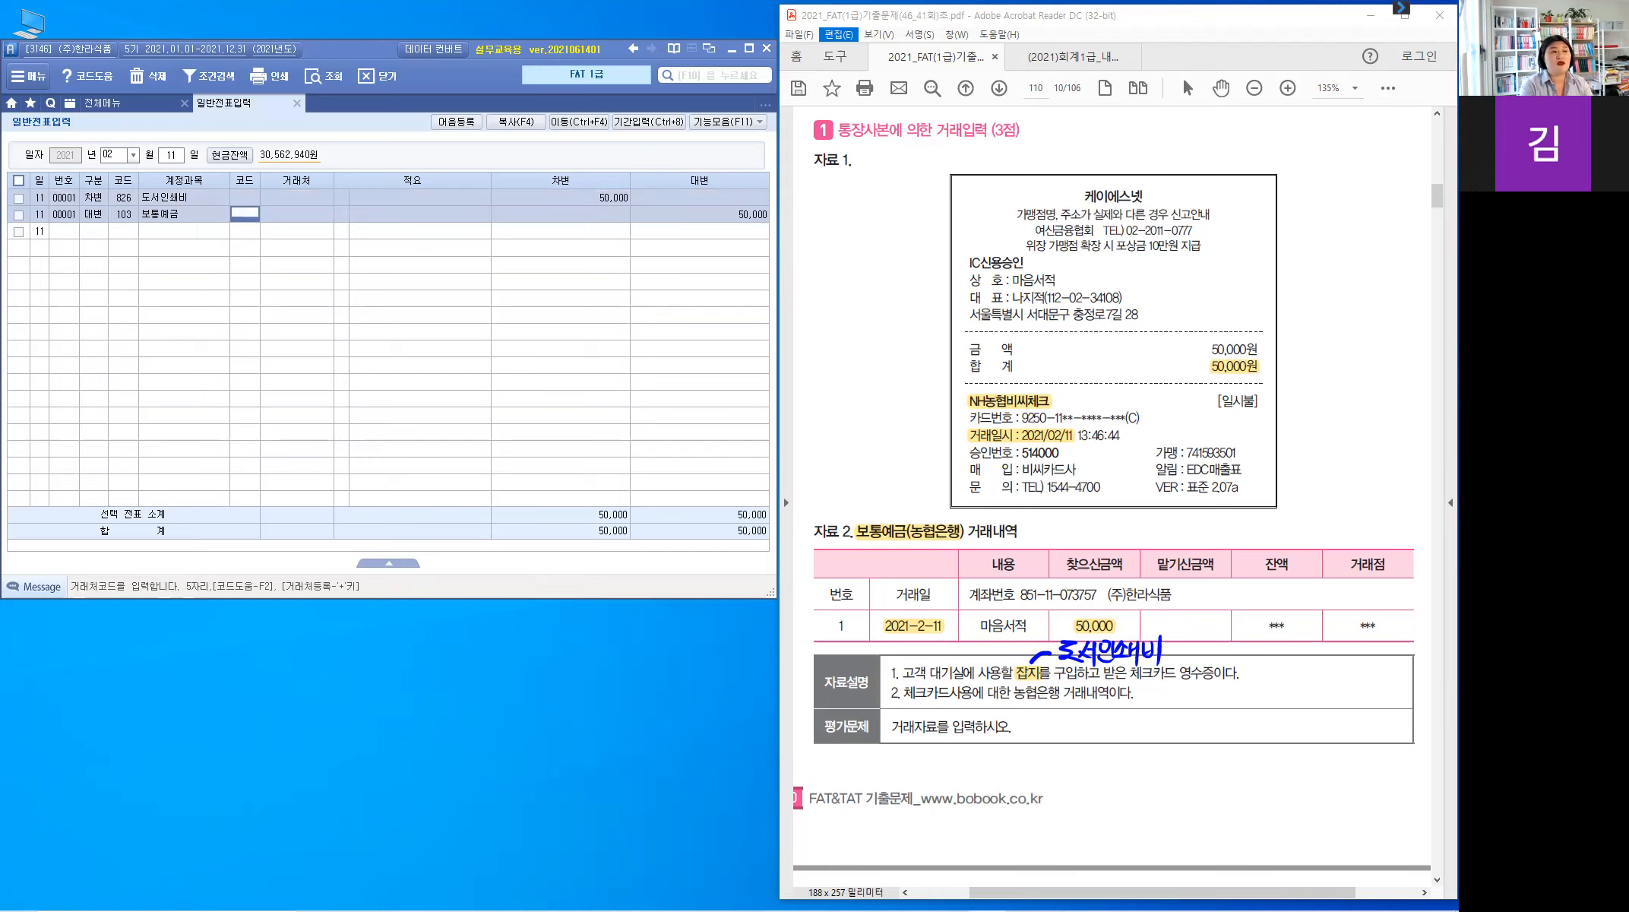
key(F2)
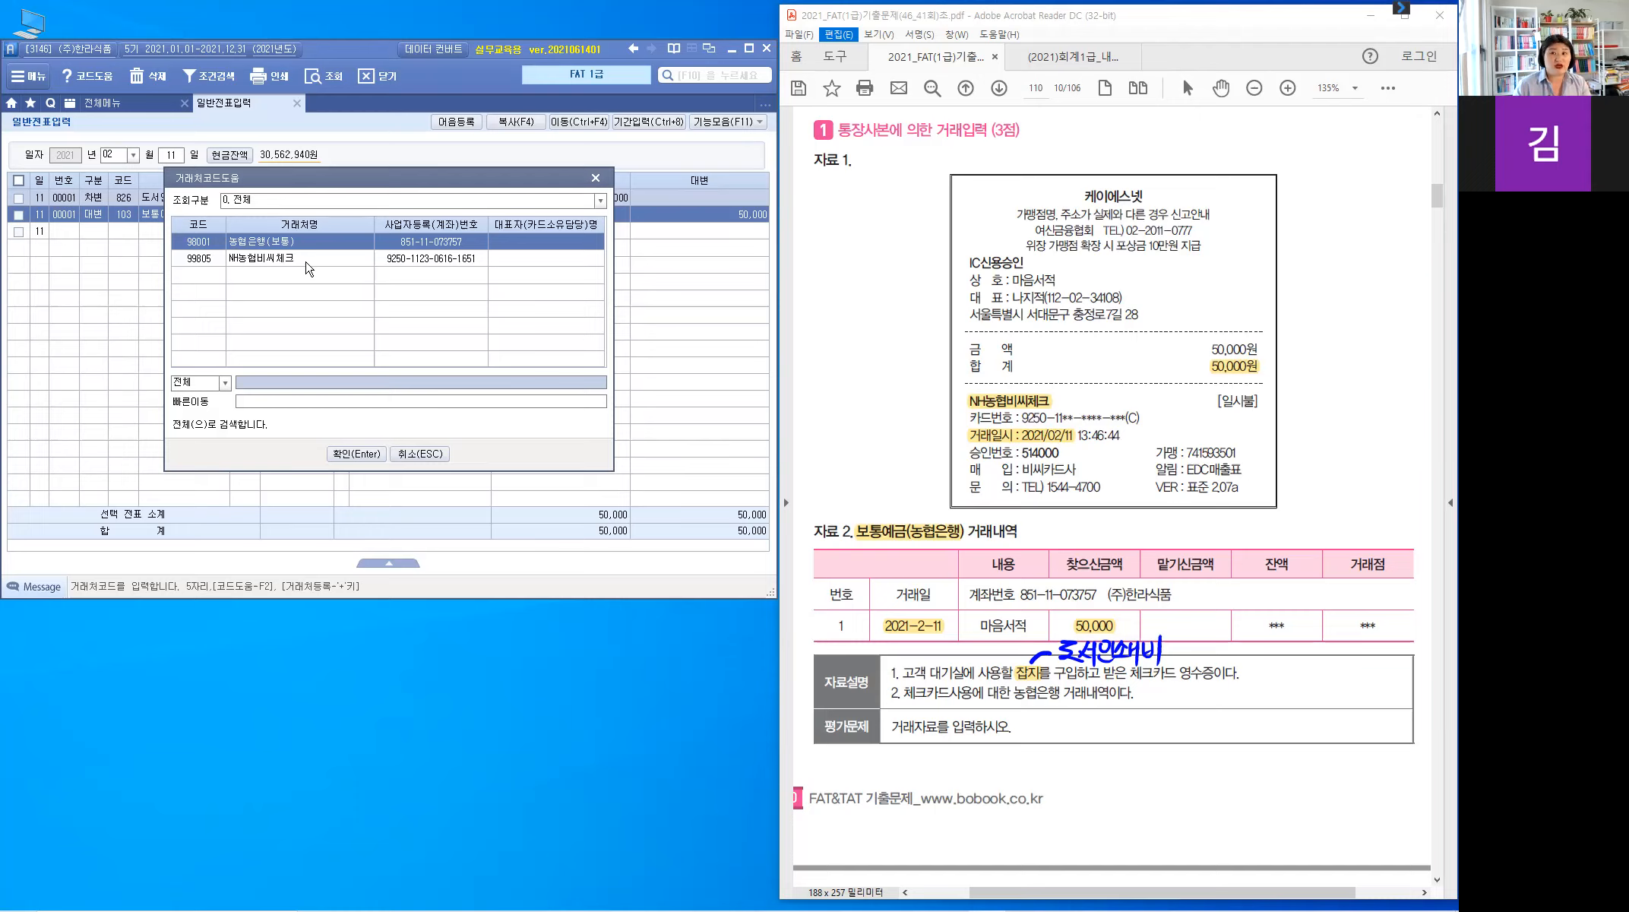
click(347, 454)
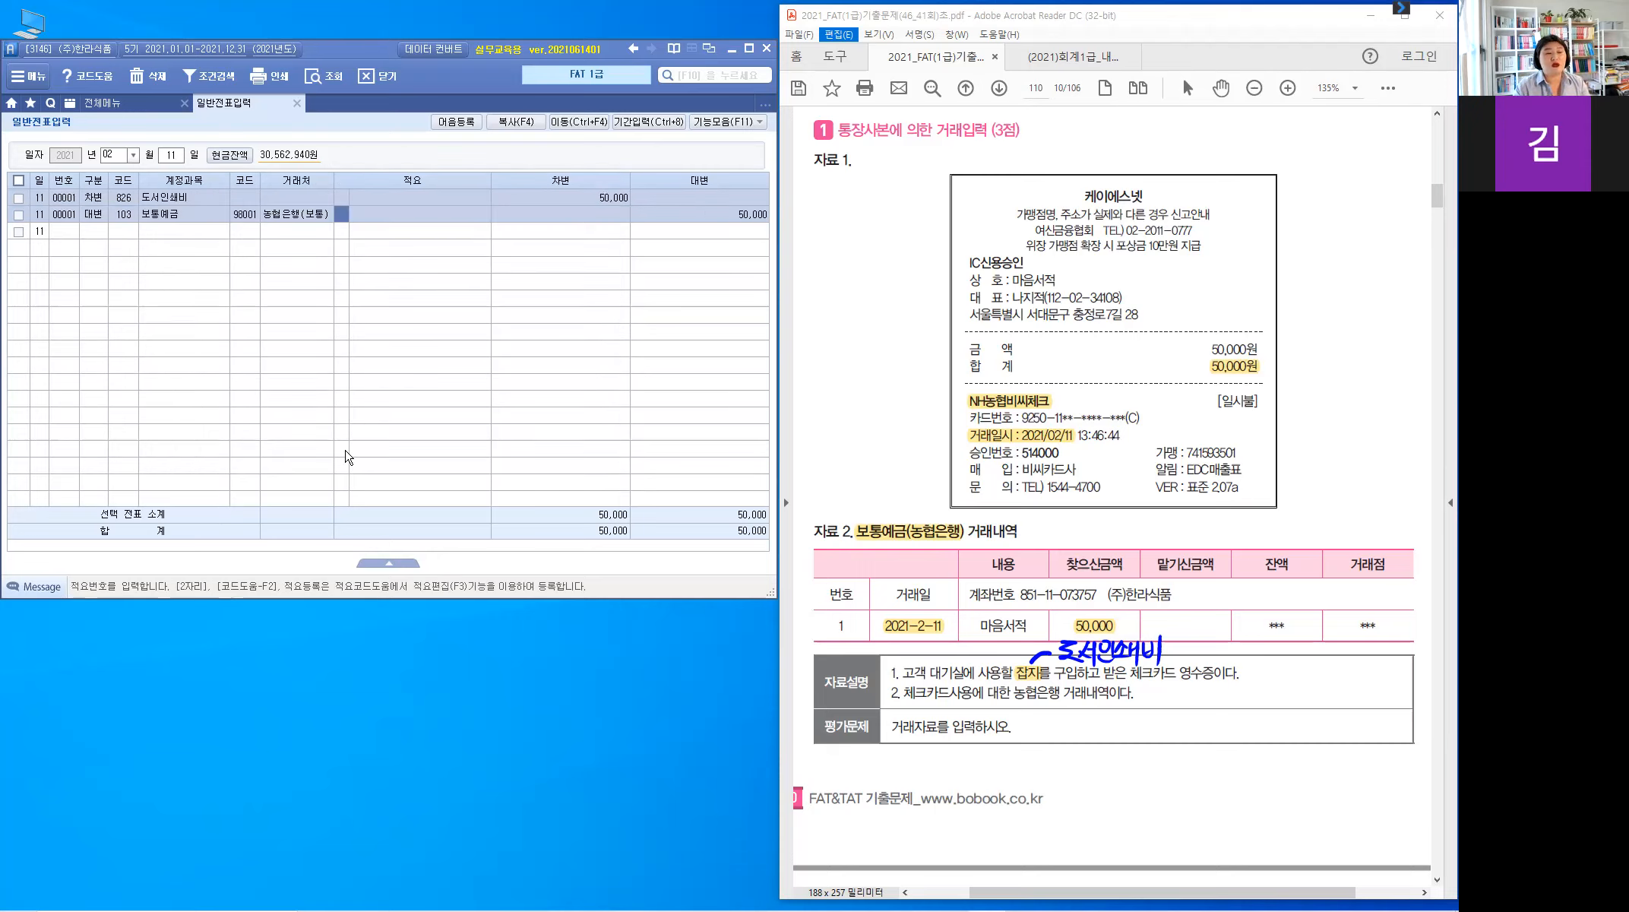
Complete the 보통예금 credit line of the February 11 voucher, leaving its description blank
key(Return)
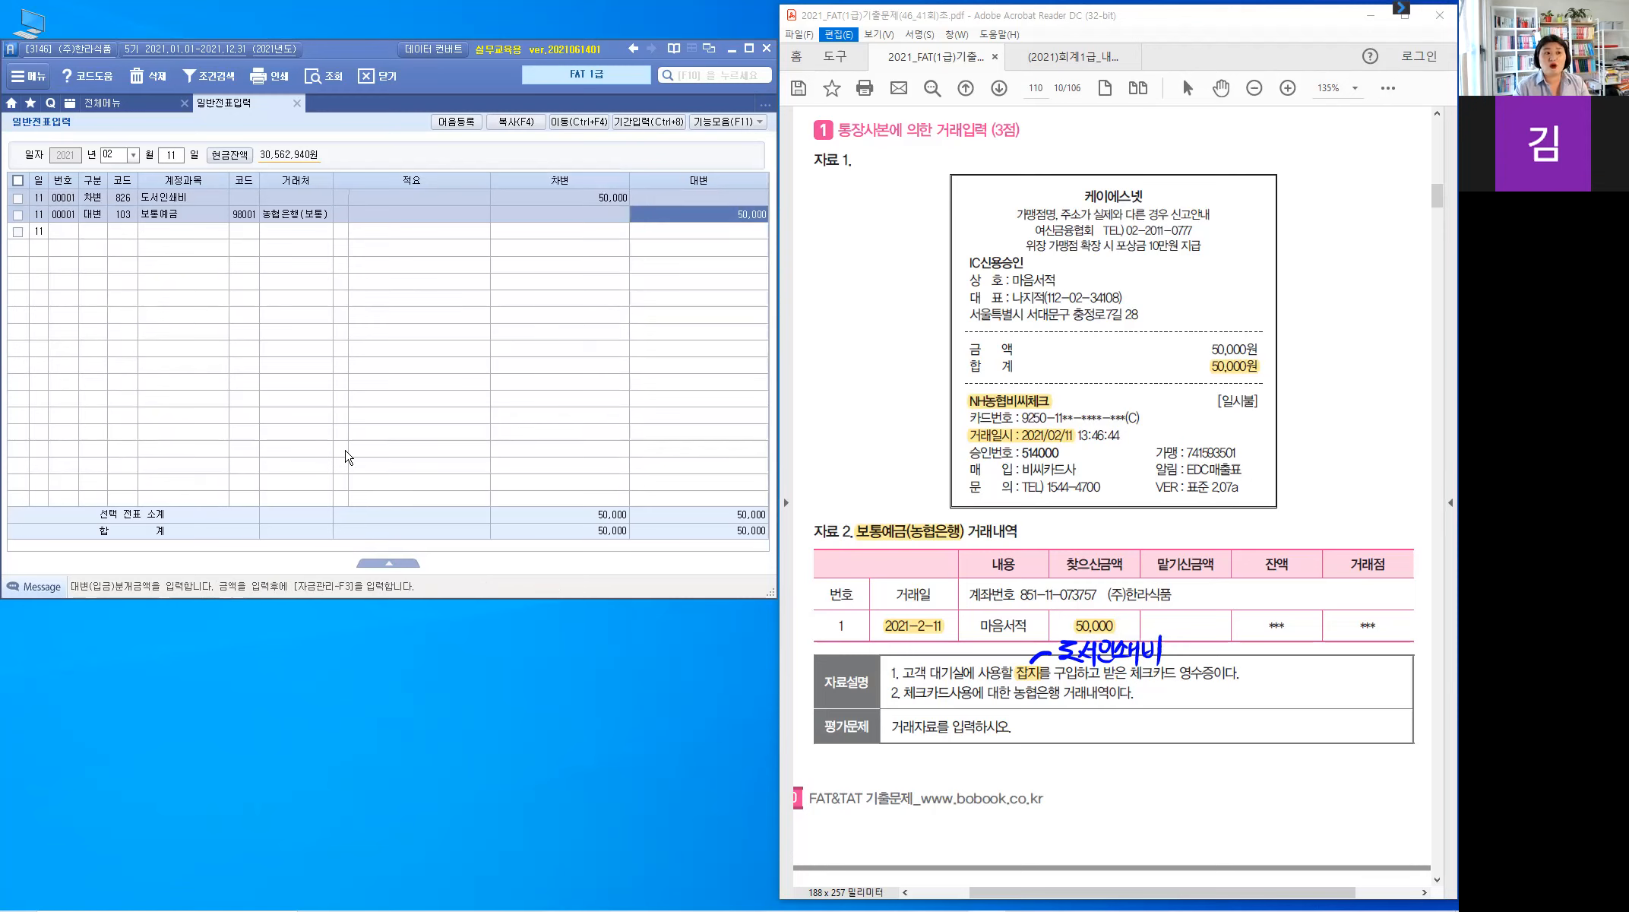
key(Return)
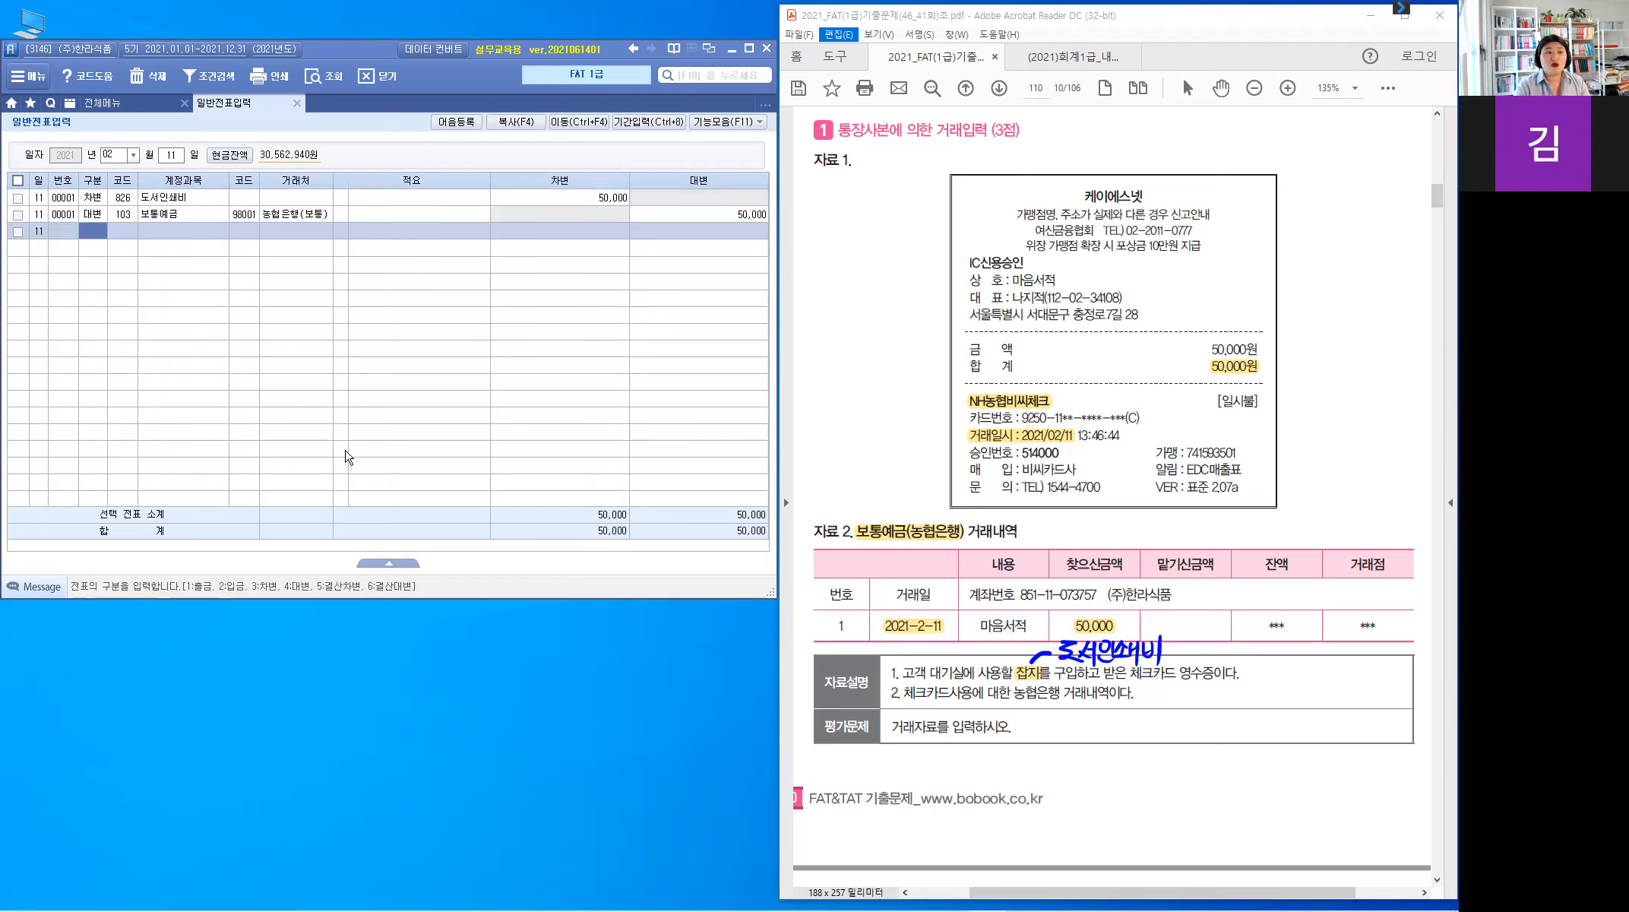
key(Up)
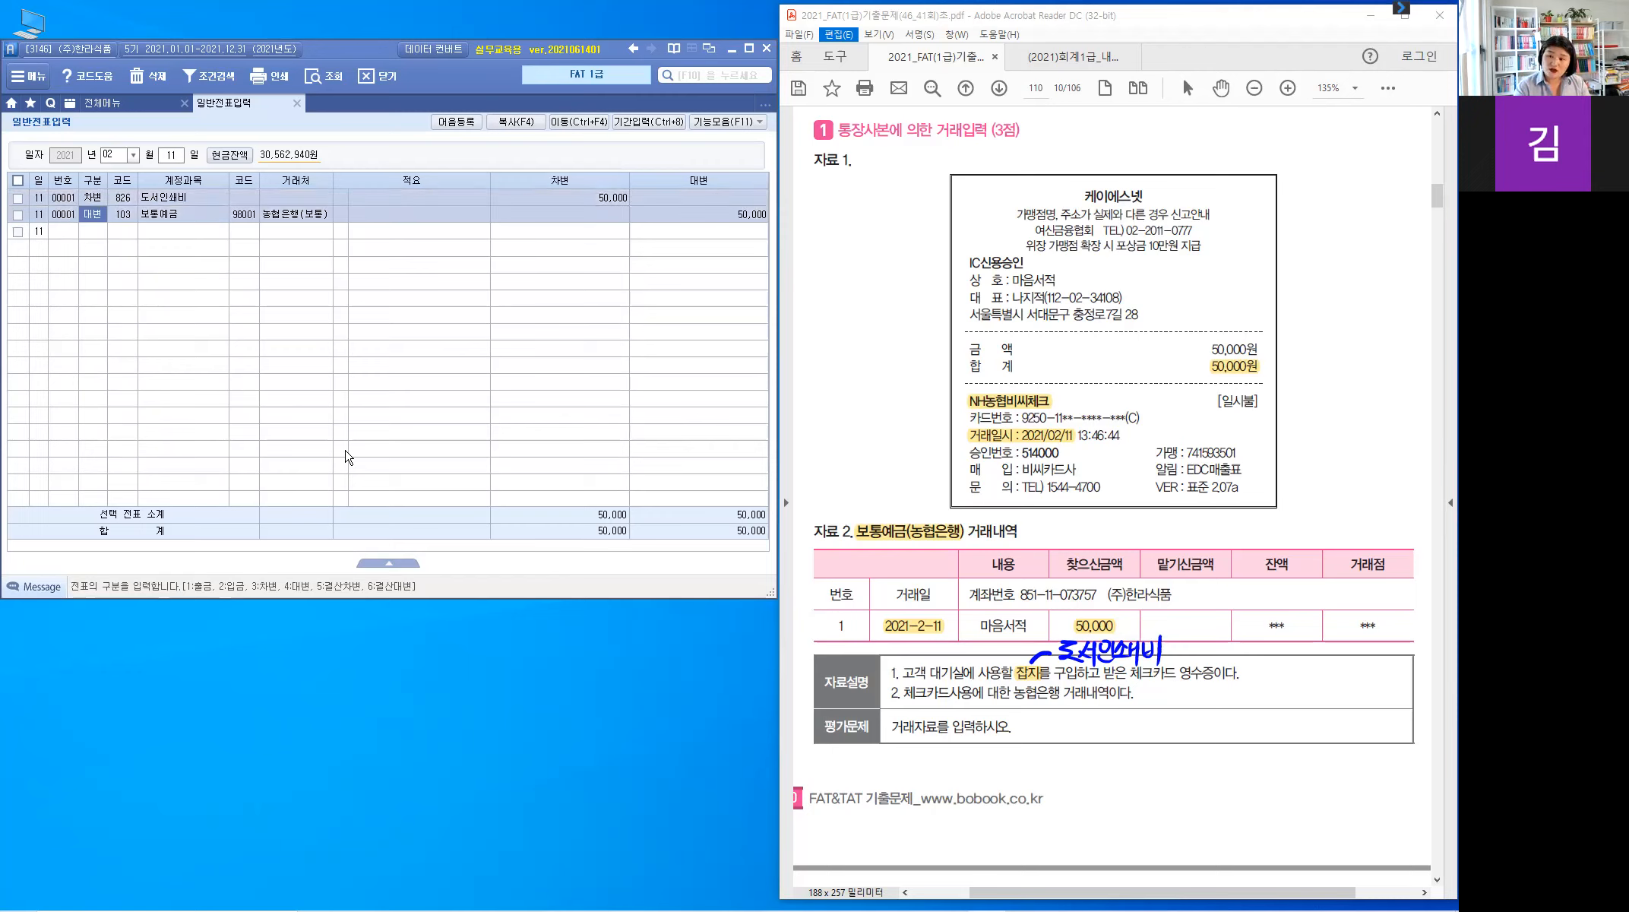
key(Down)
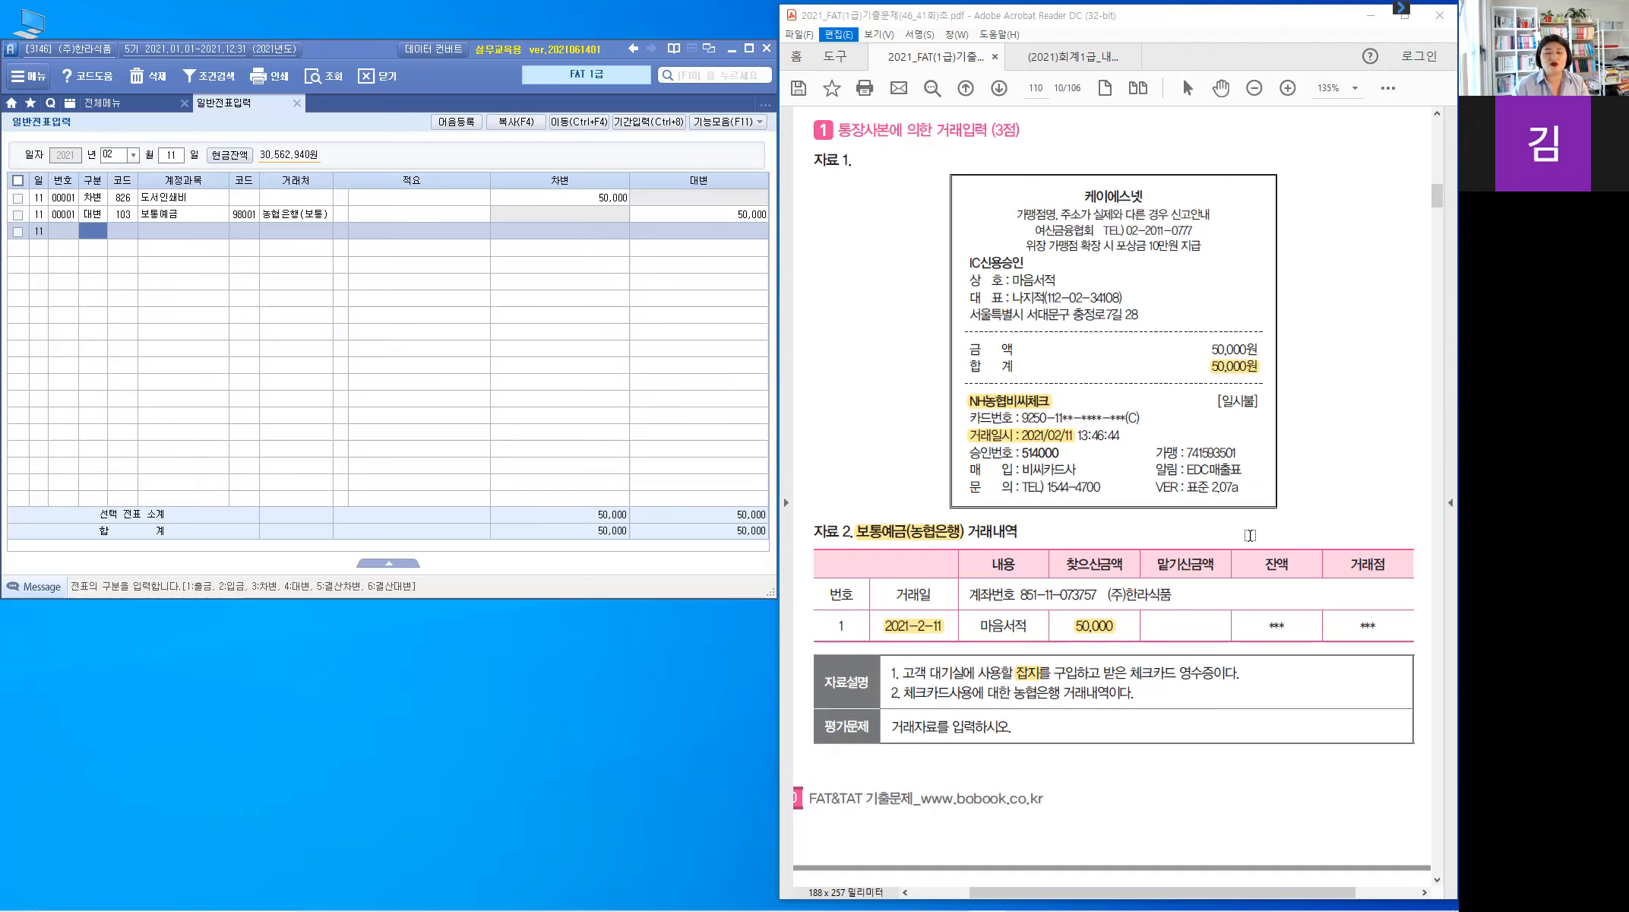
In the exam PDF's item 2, highlight 외상대금을 전자어음으로 수취하였다 and handwrite 외·매출 and 받을어음 above the matching words
scroll(1249, 535, down, 5)
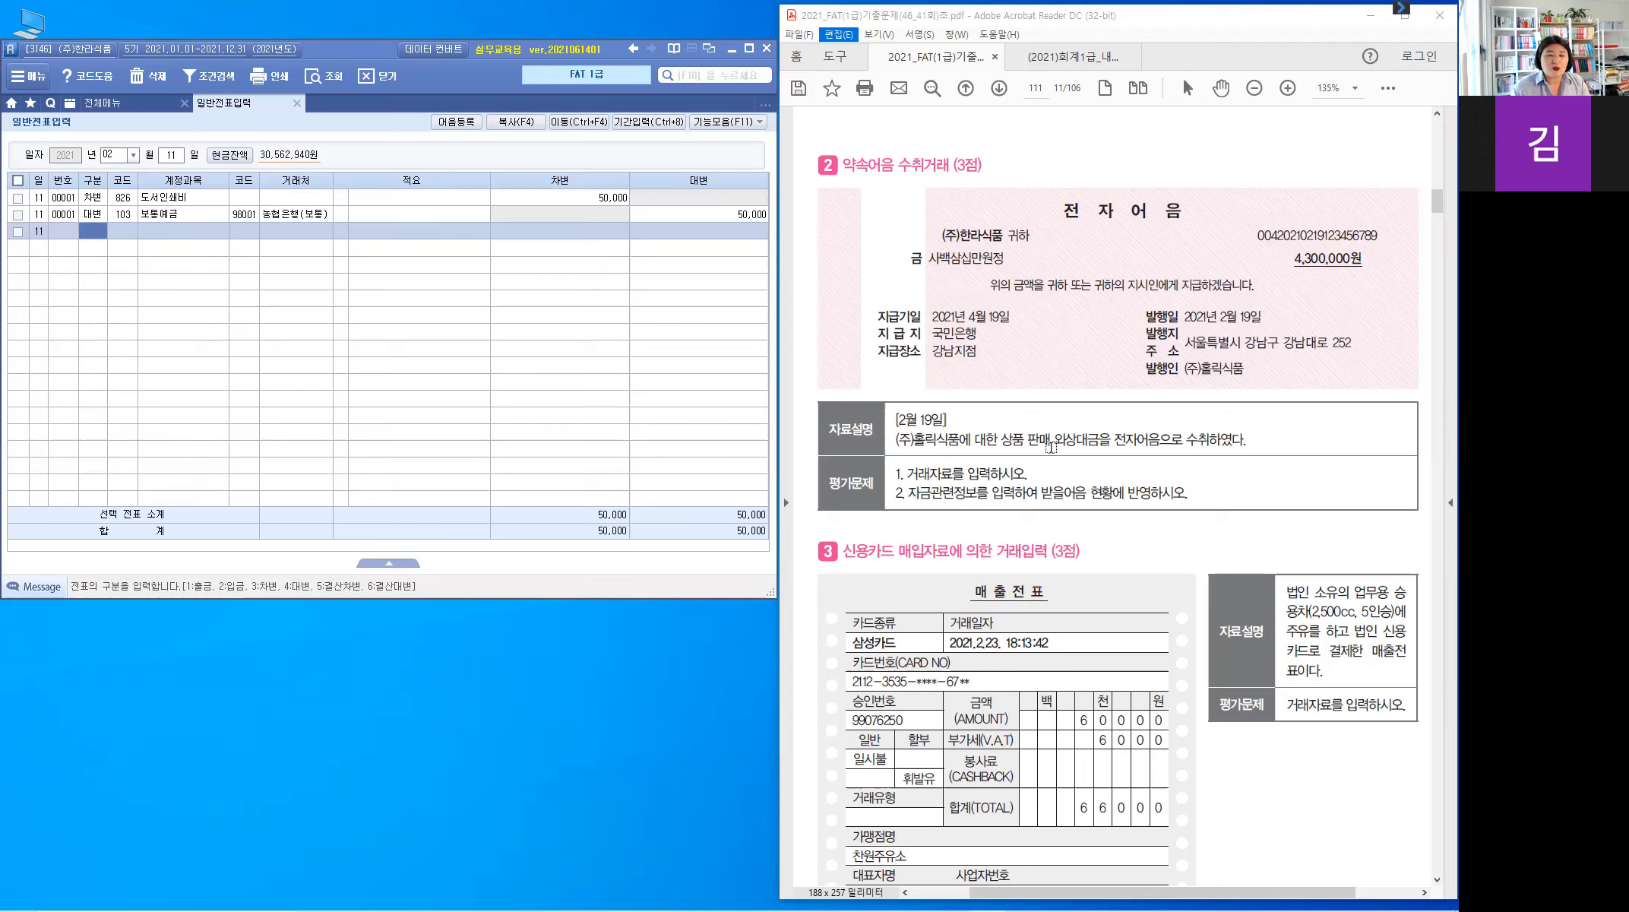
drag(1053, 441, 1196, 439)
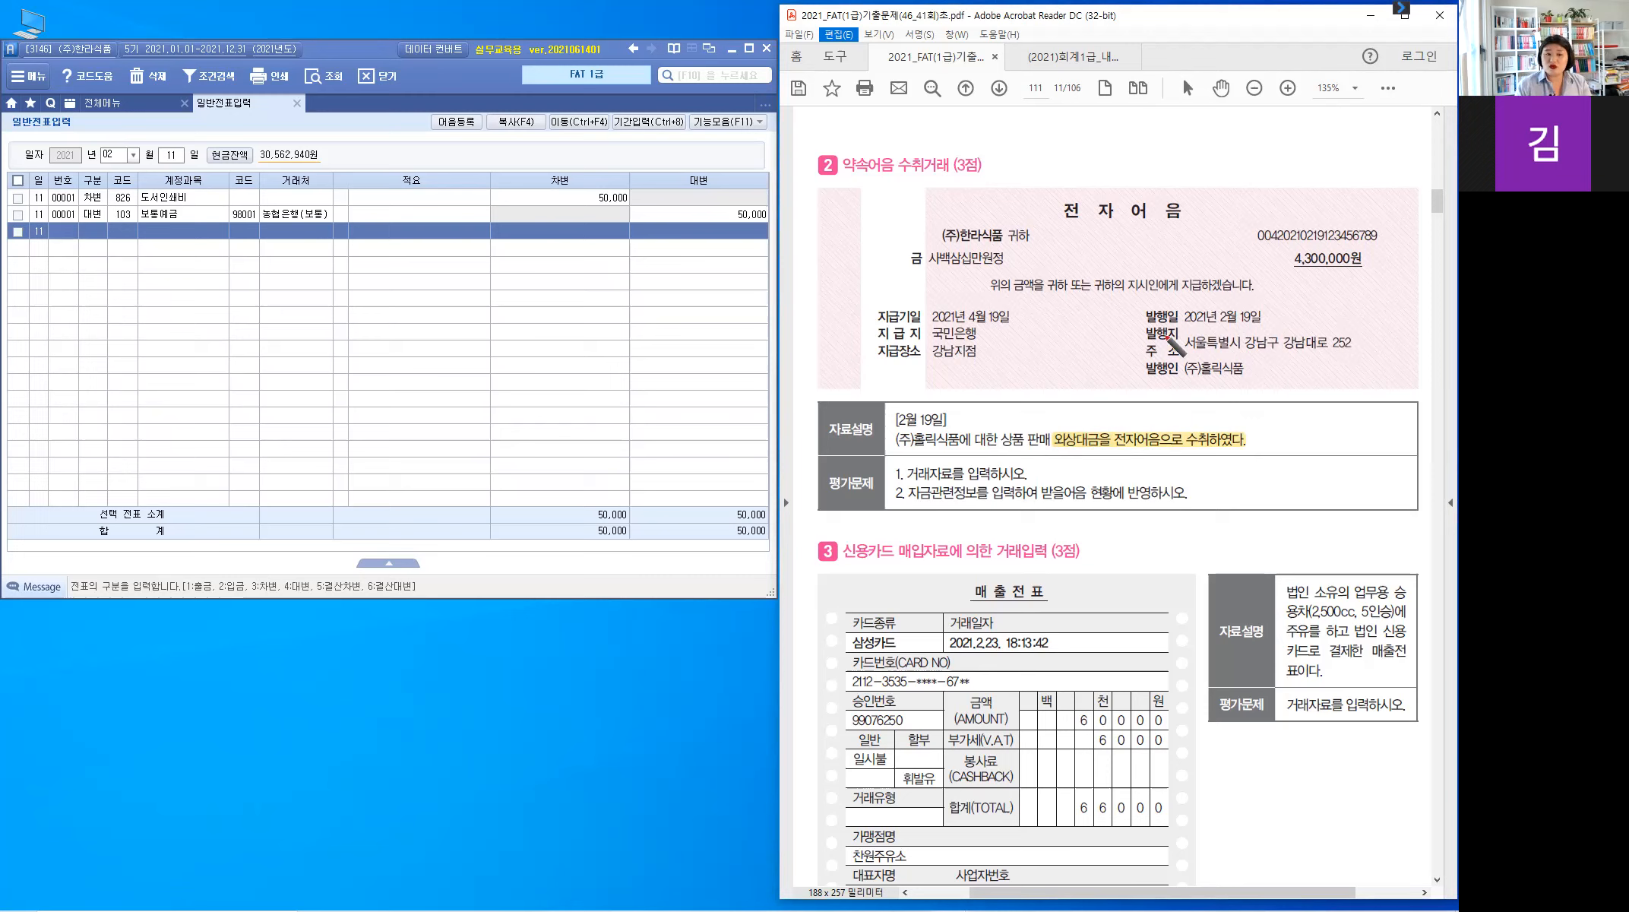
drag(1151, 429, 1271, 411)
mouse_move(1084, 427)
mouse_down()
mouse_move(1063, 408)
mouse_move(1007, 409)
mouse_move(1059, 400)
mouse_up()
drag(1047, 406, 1060, 419)
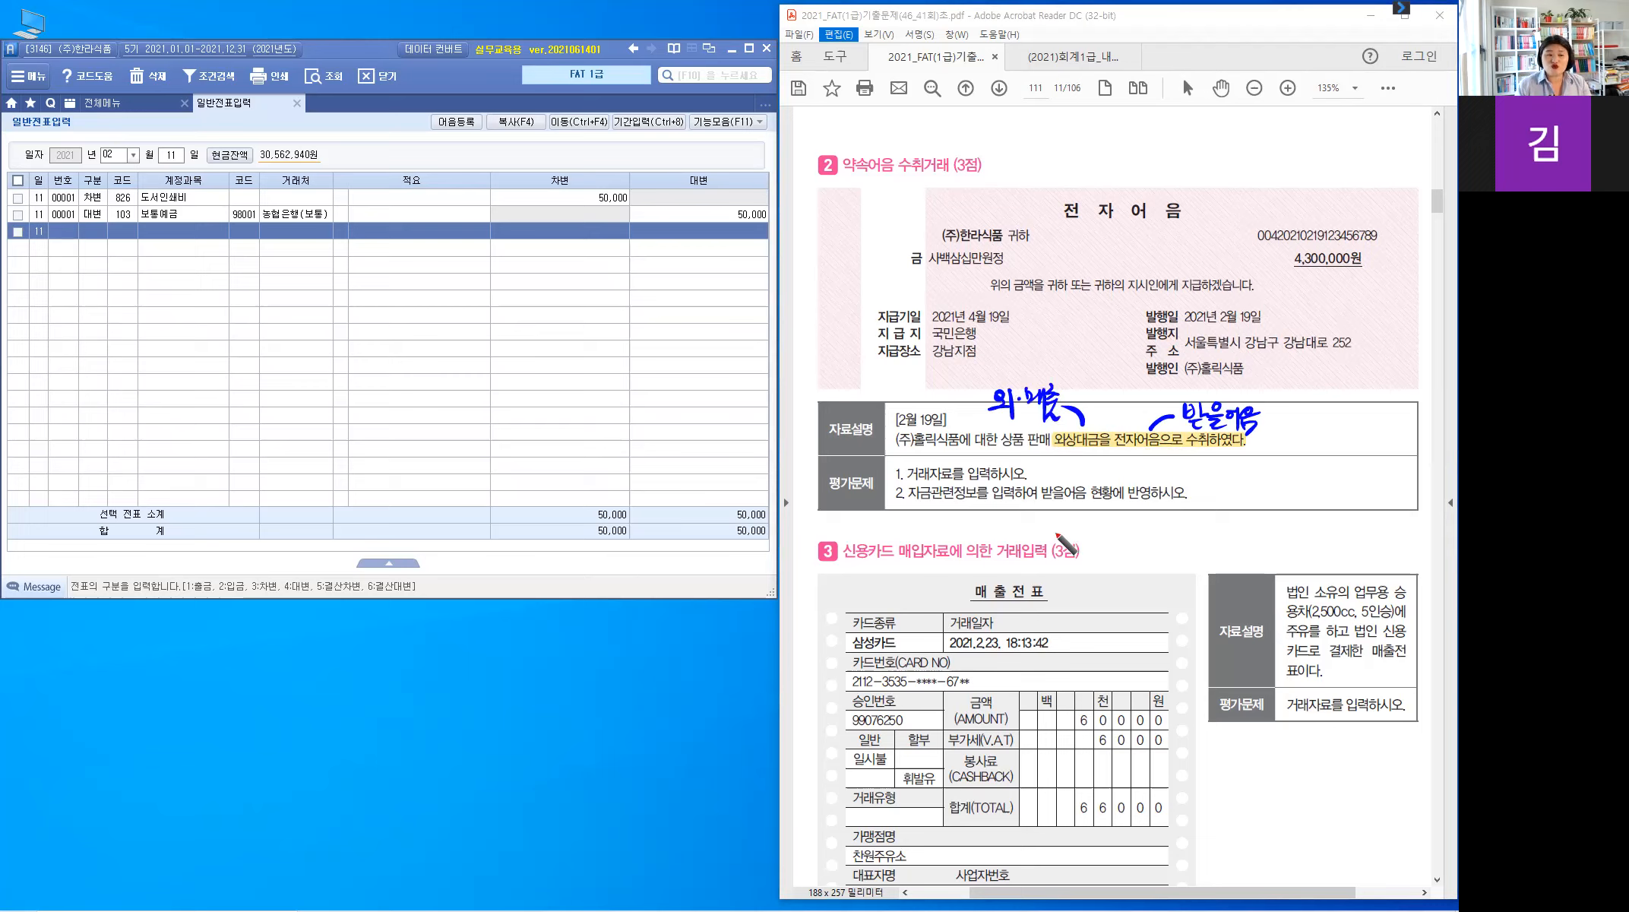
key(ctrl)
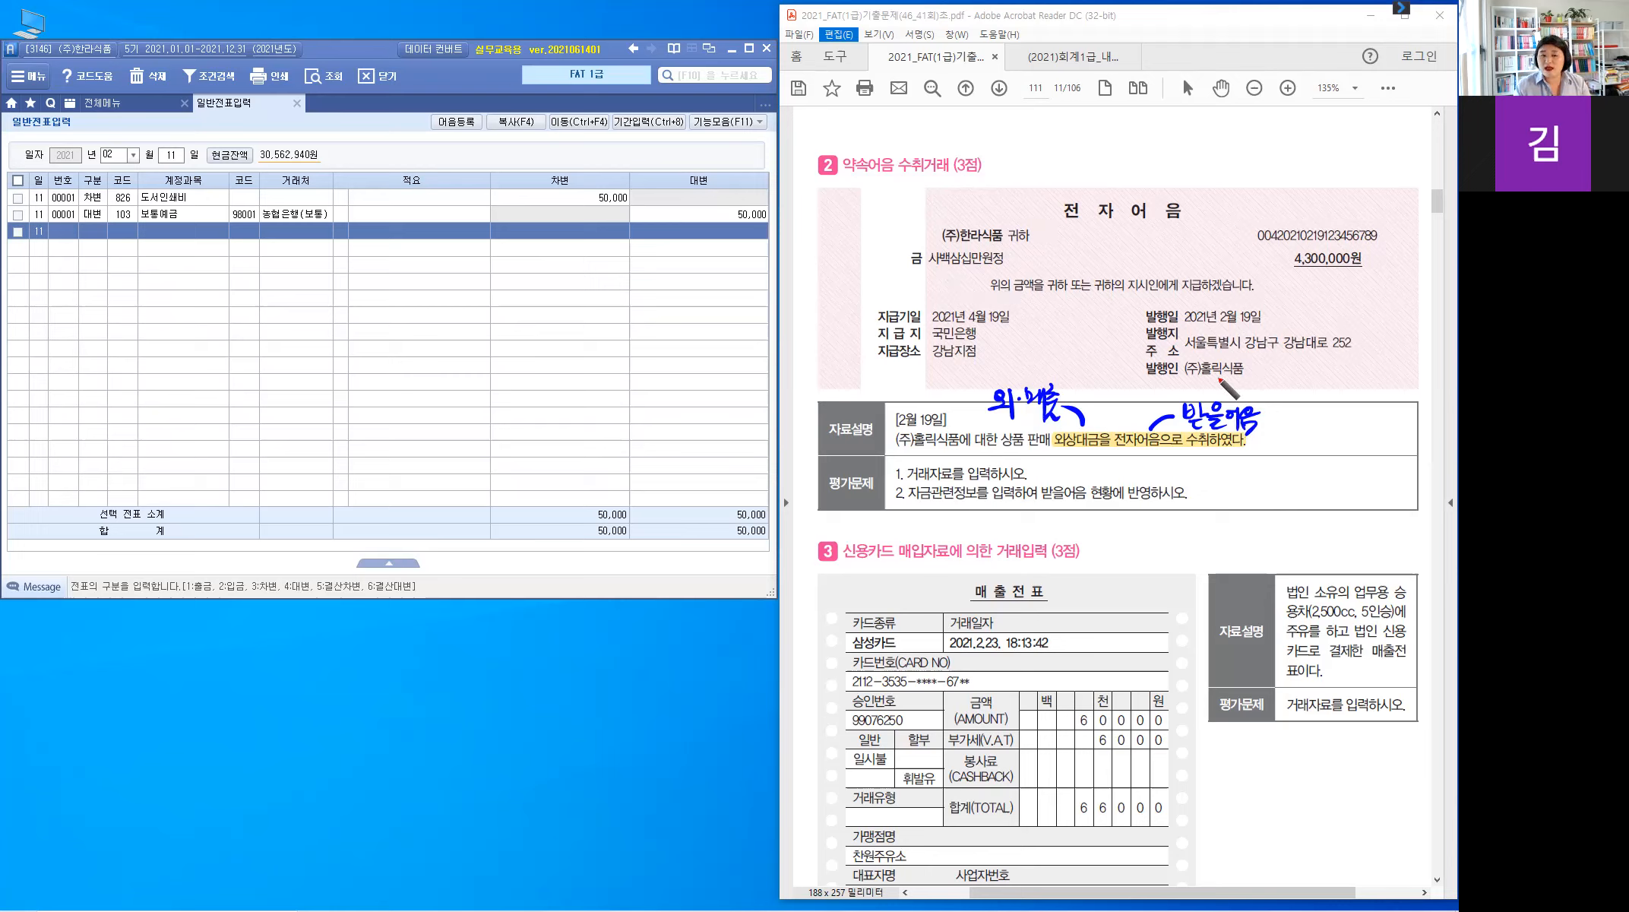
key(ctrl)
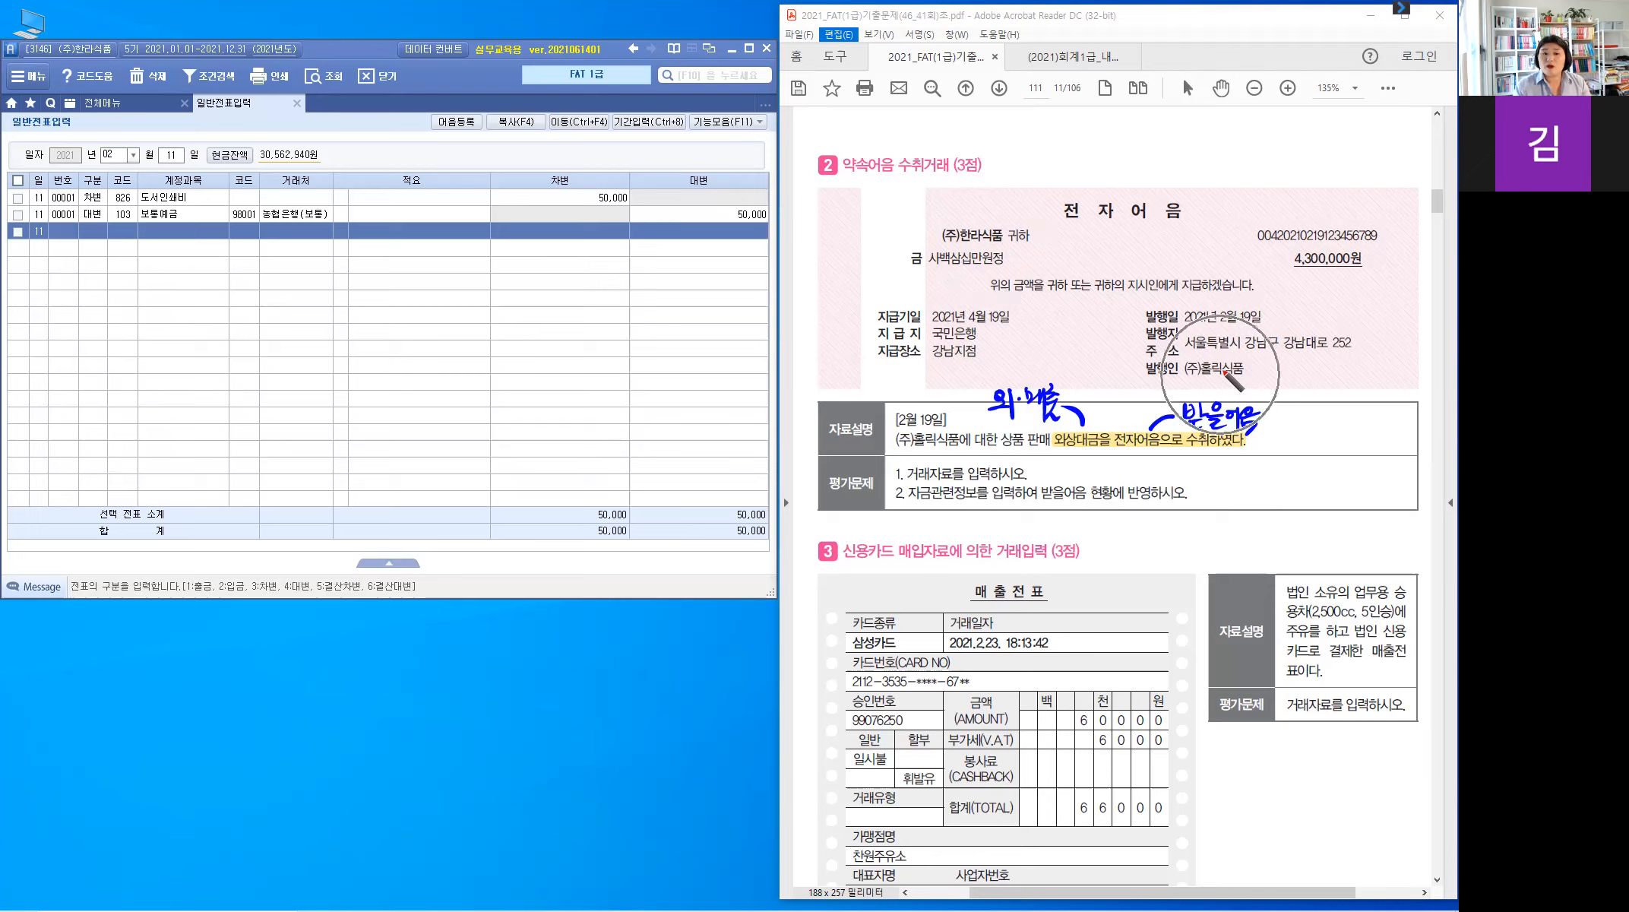
key(ctrl)
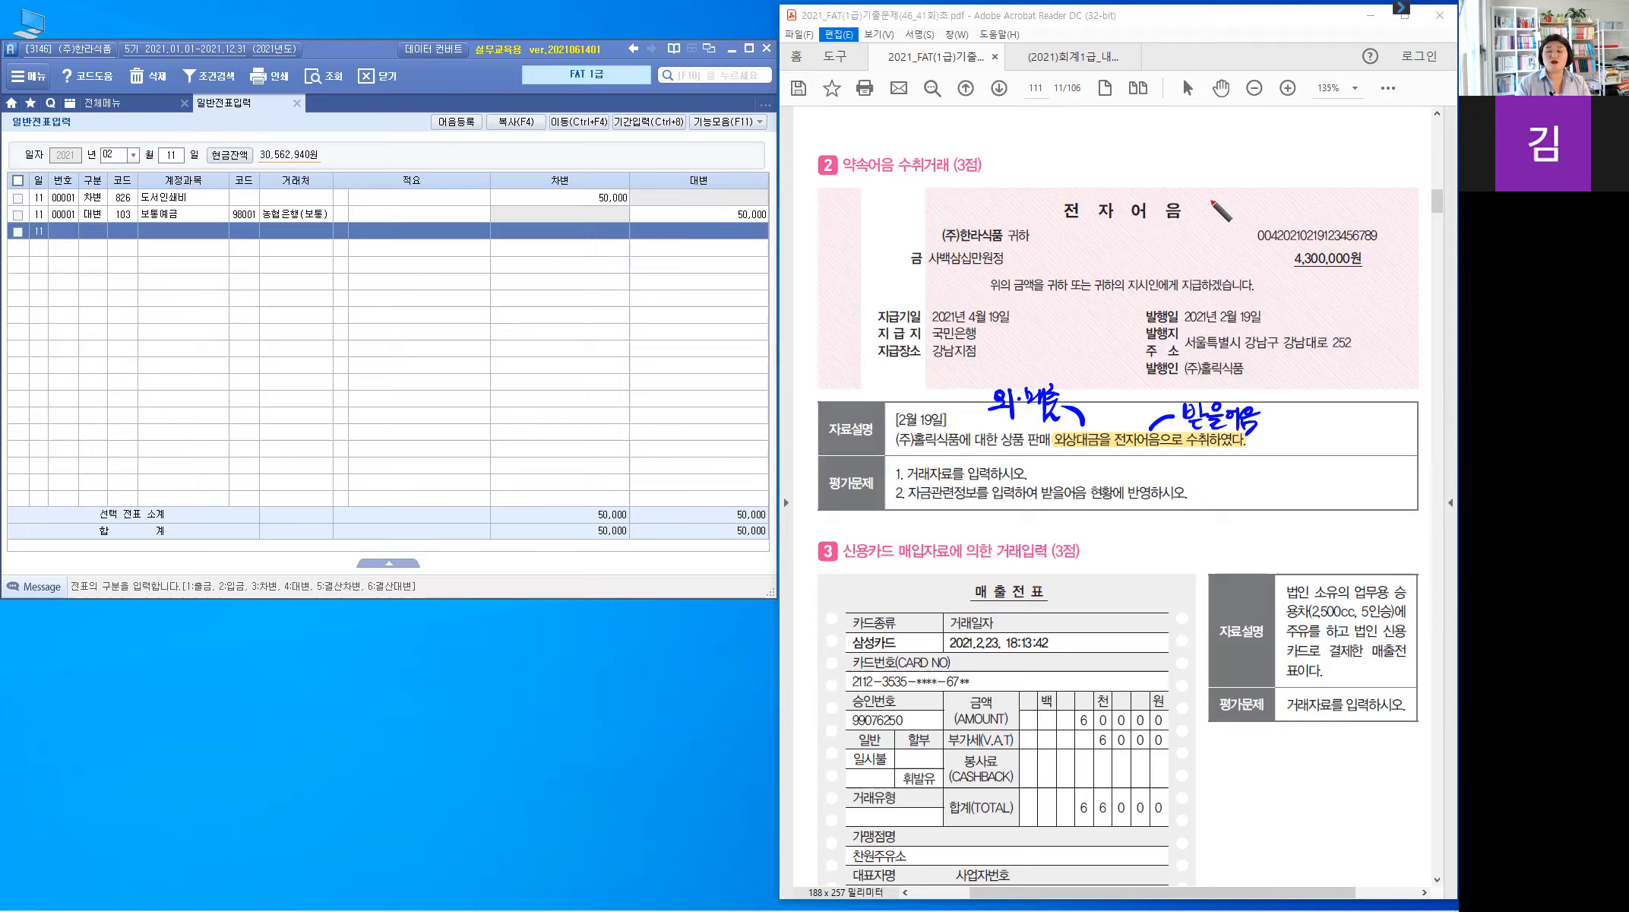
Handwrite "자수" in quotation marks above the 전자어음 document in item 2
drag(1229, 130, 1229, 156)
drag(1235, 143, 1244, 152)
drag(1247, 121, 1248, 164)
click(1266, 123)
drag(1248, 142, 1254, 145)
drag(1265, 134, 1279, 143)
drag(1252, 149, 1284, 148)
drag(1269, 149, 1269, 164)
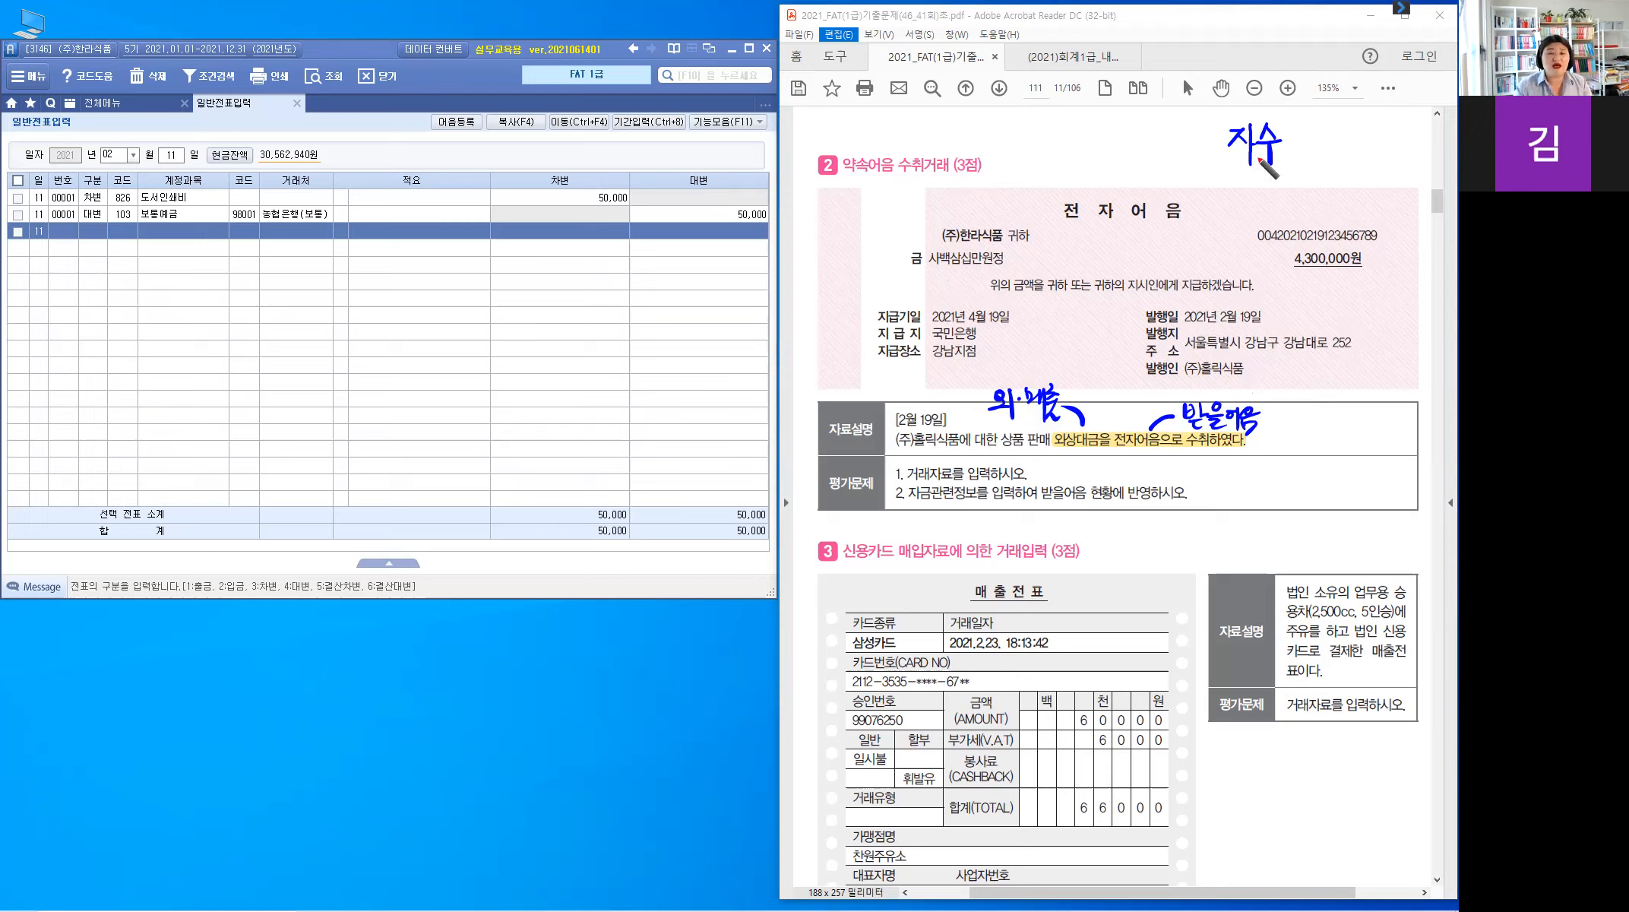
drag(1214, 116, 1289, 127)
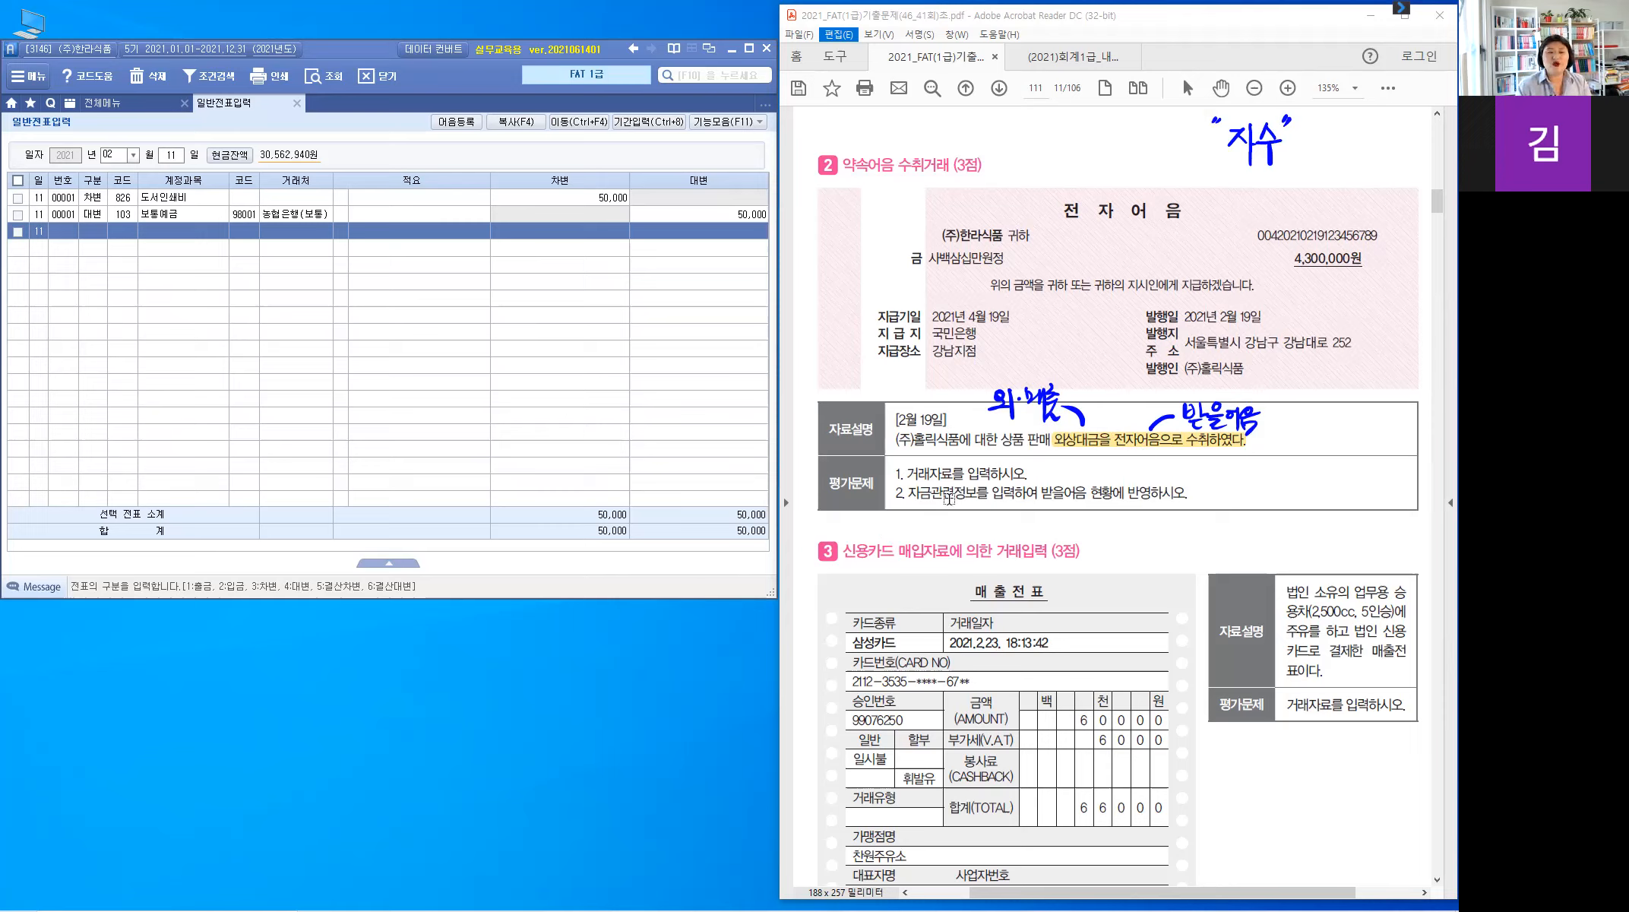
Highlight 자금관련정보 in the second question of item 2 and handwrite "F3" in quotation marks beside it
drag(909, 492, 978, 494)
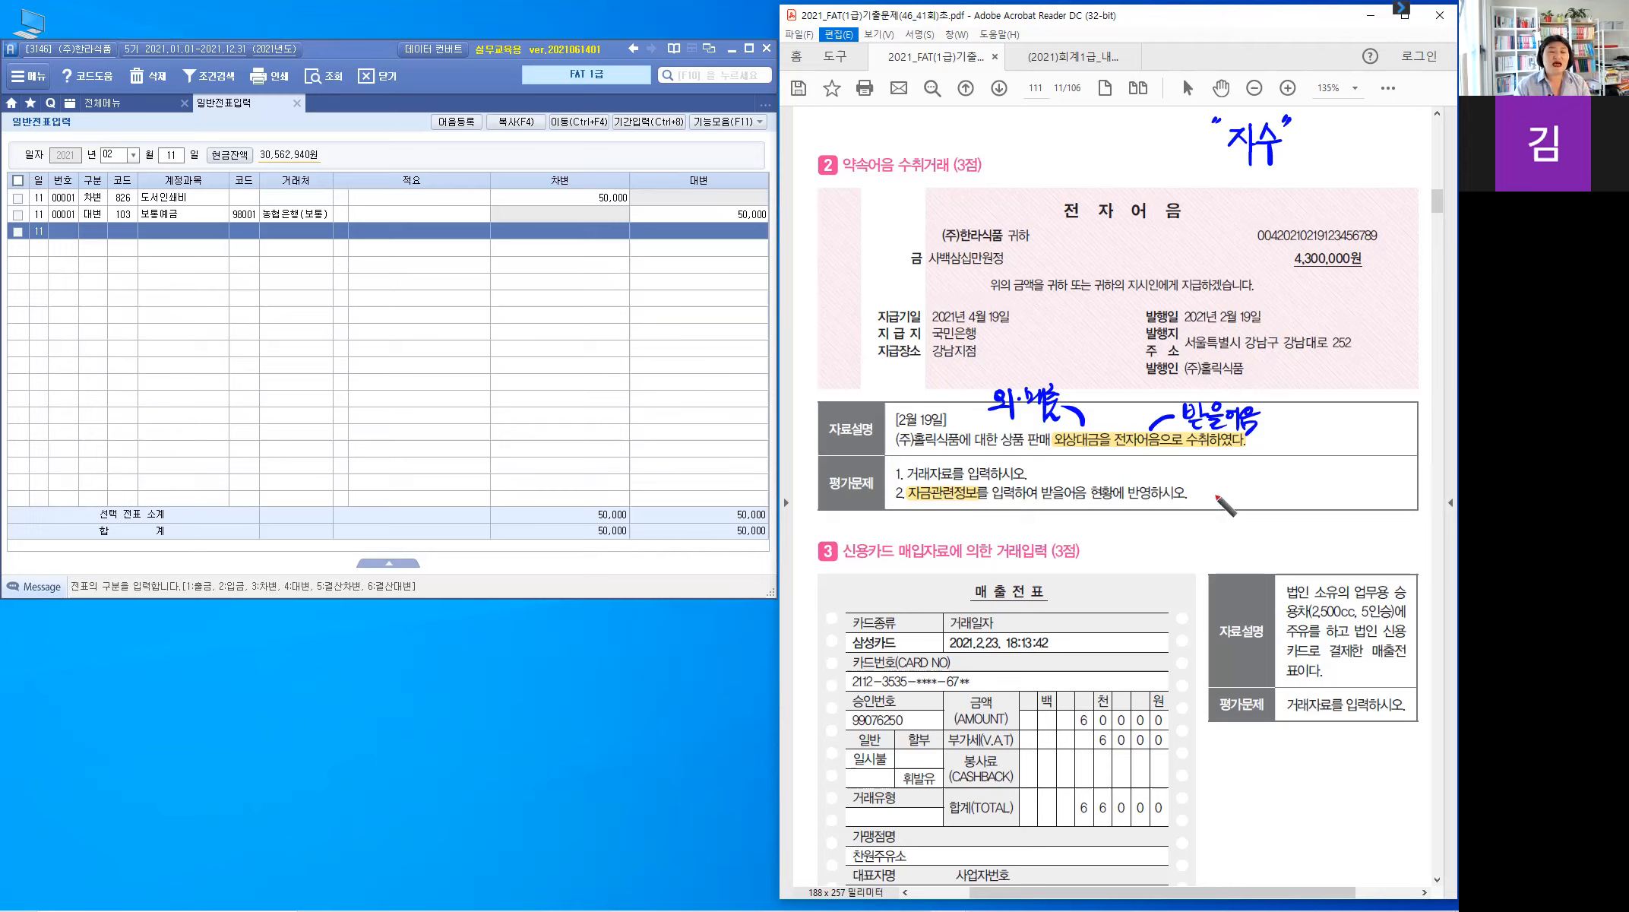
drag(1207, 481, 1224, 477)
mouse_move(1208, 482)
mouse_down()
mouse_move(1221, 501)
mouse_move(1195, 478)
mouse_move(1243, 479)
mouse_up()
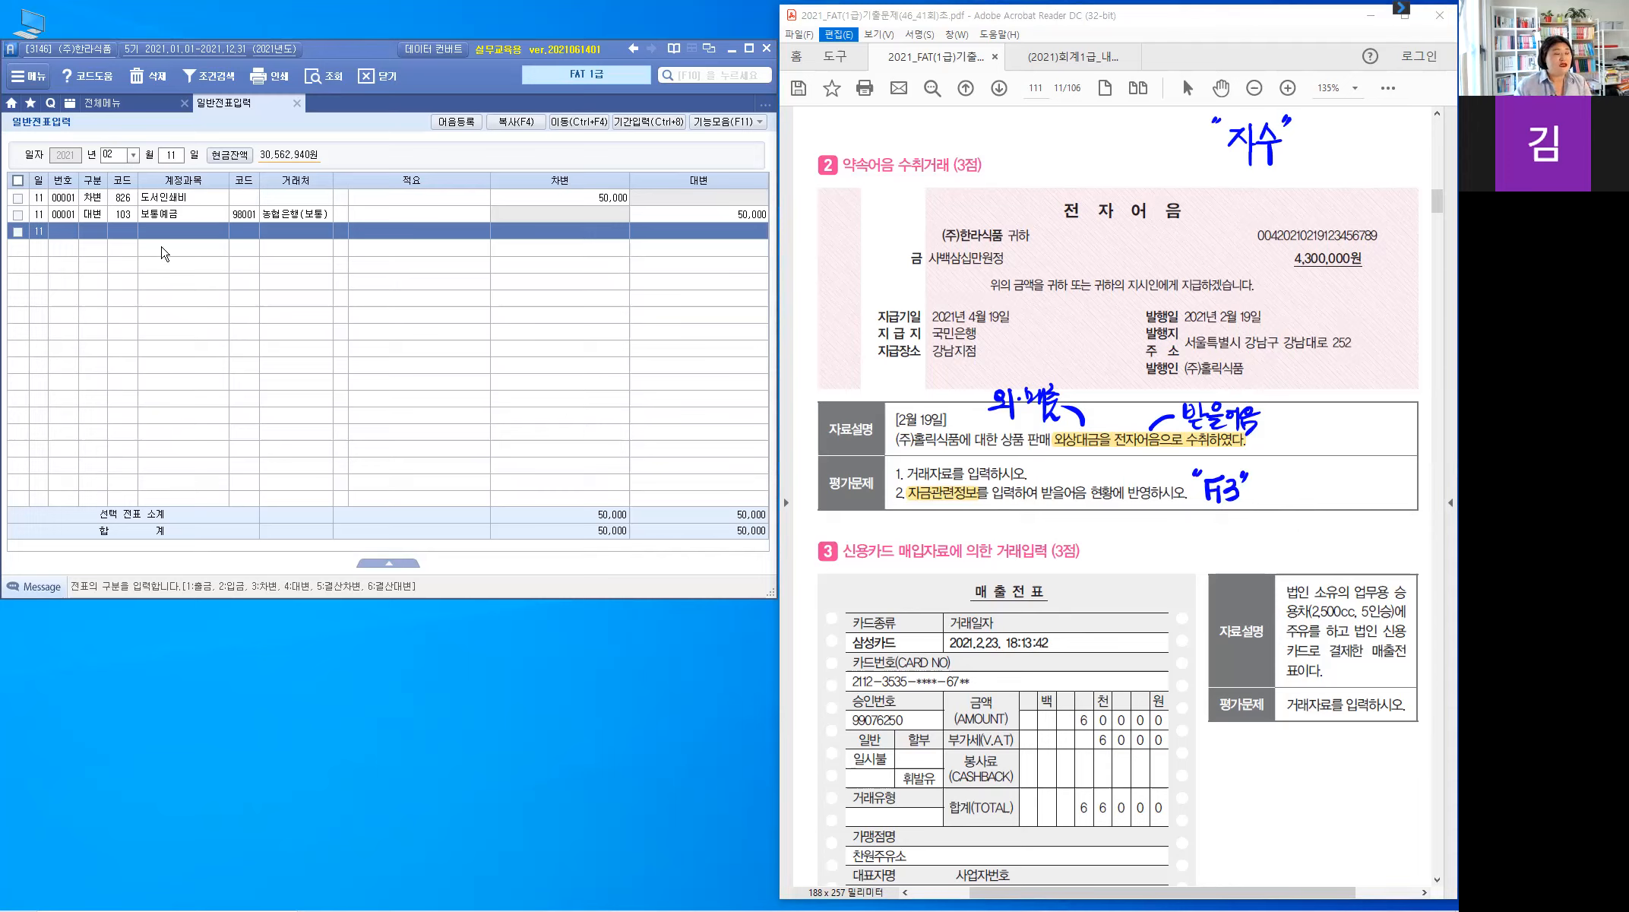
Highlight the issue date 2021년 2월 19일 on the 전자어음
click(110, 236)
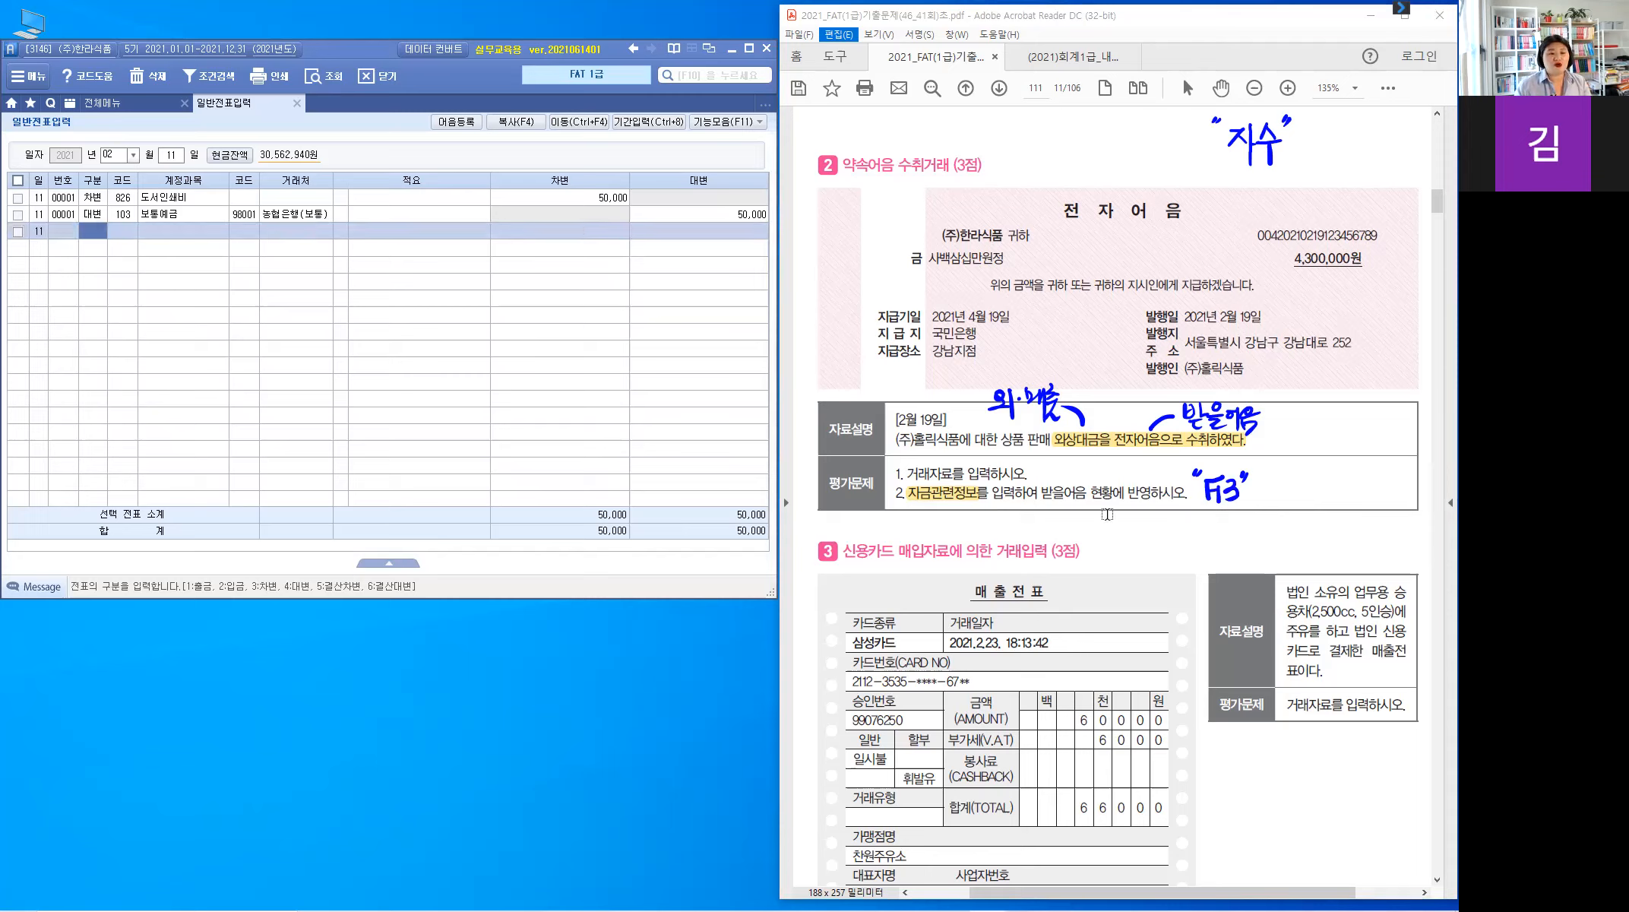
click(935, 420)
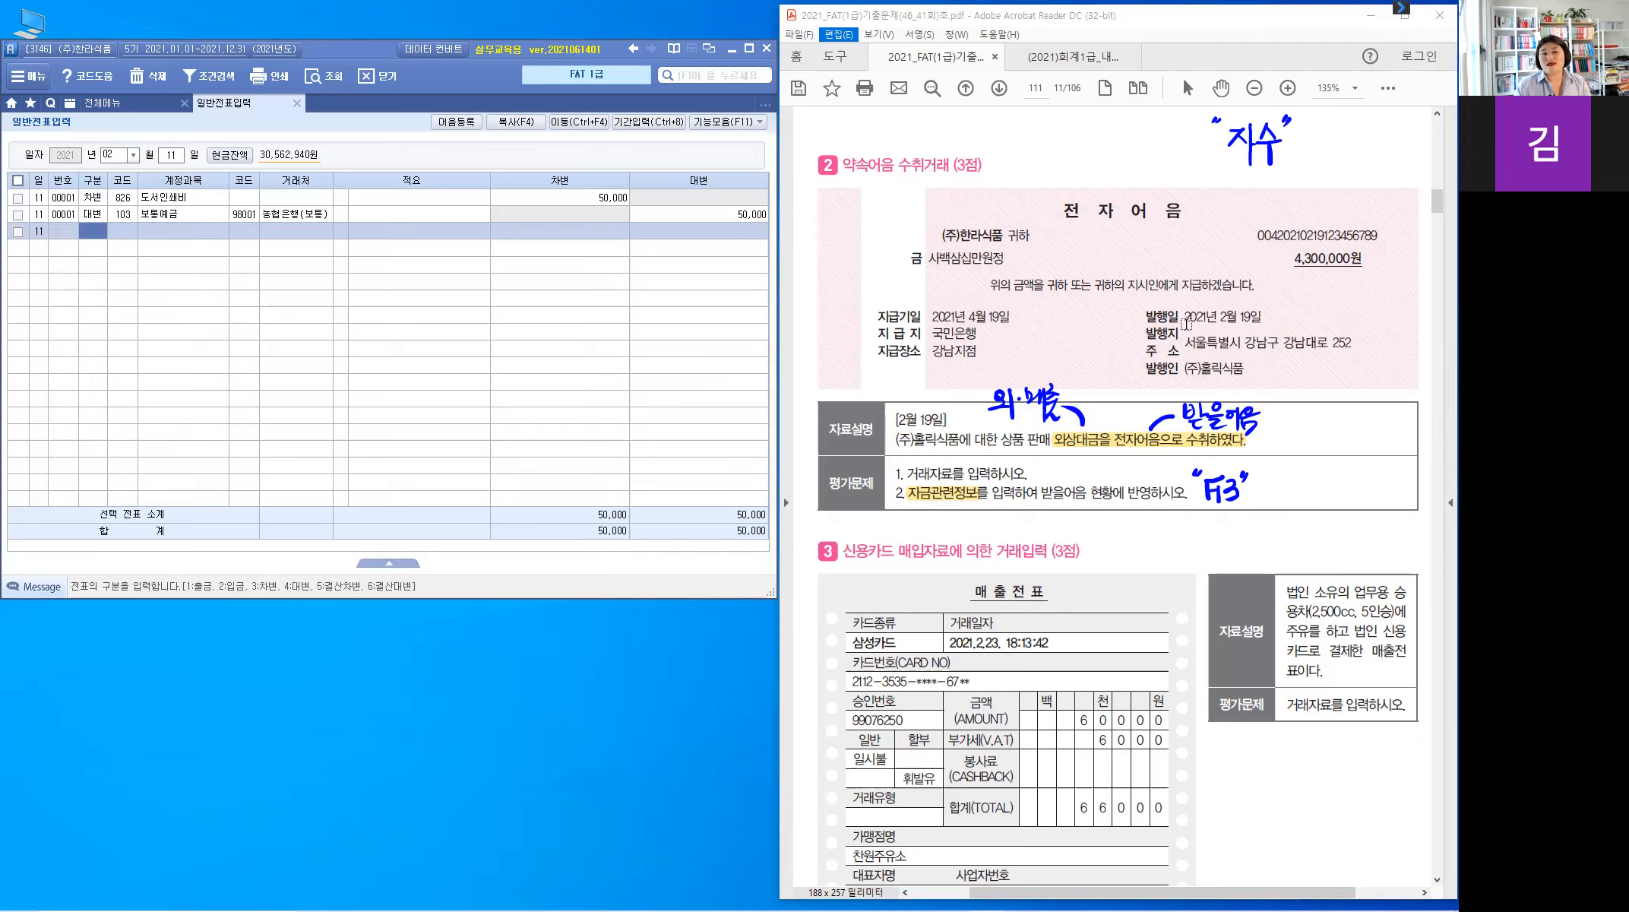
drag(1183, 318, 1269, 318)
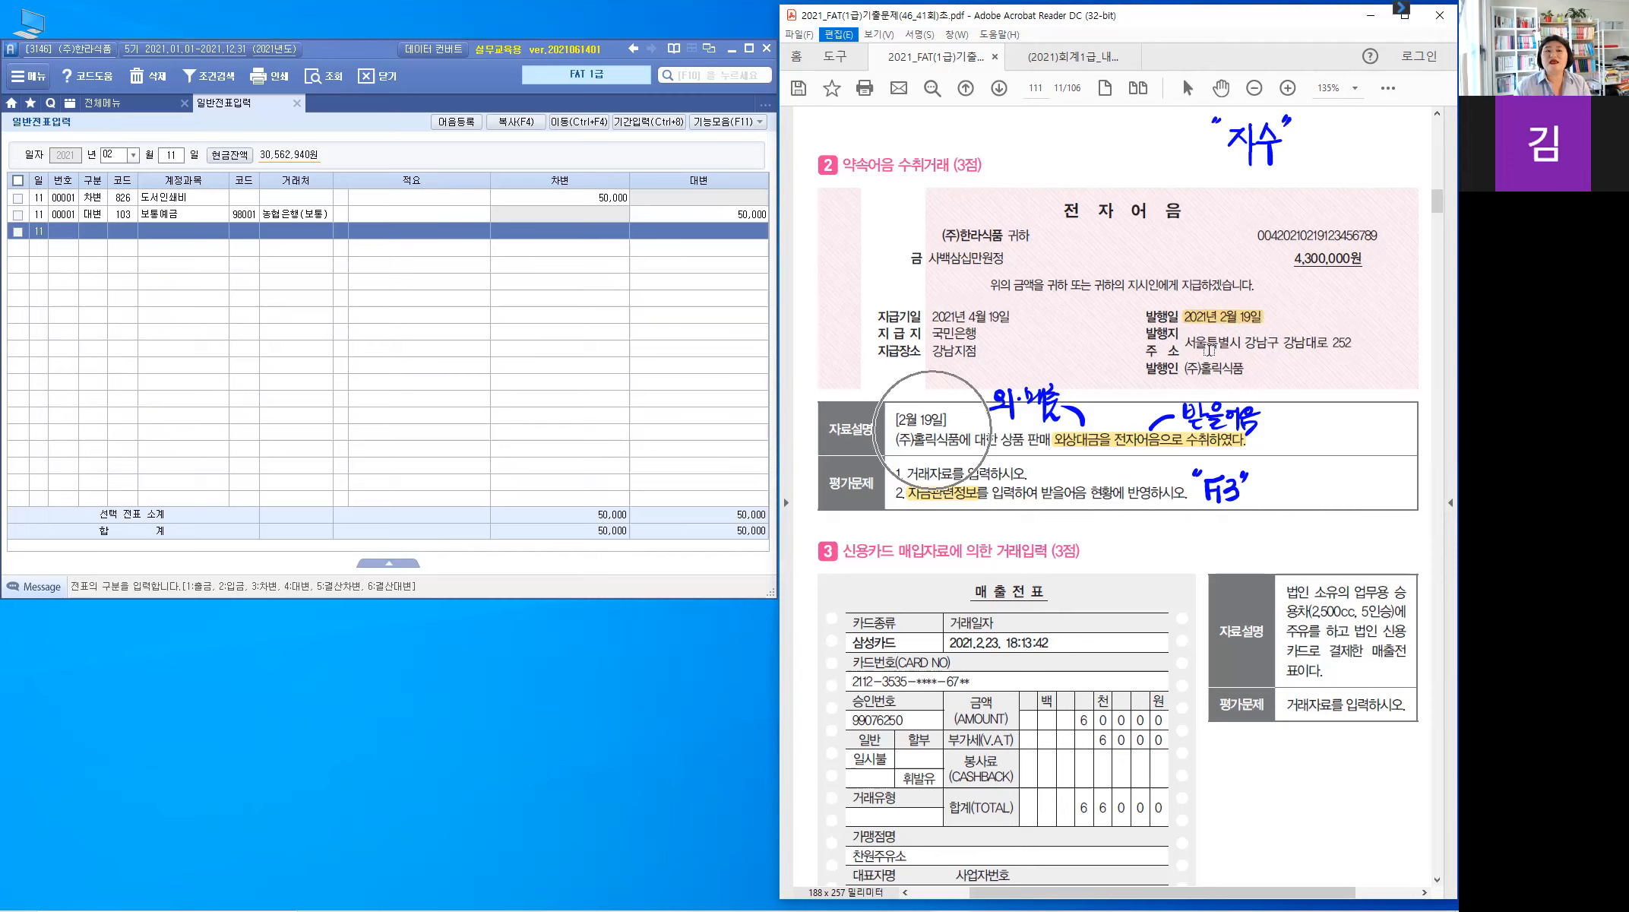
key(ctrl)
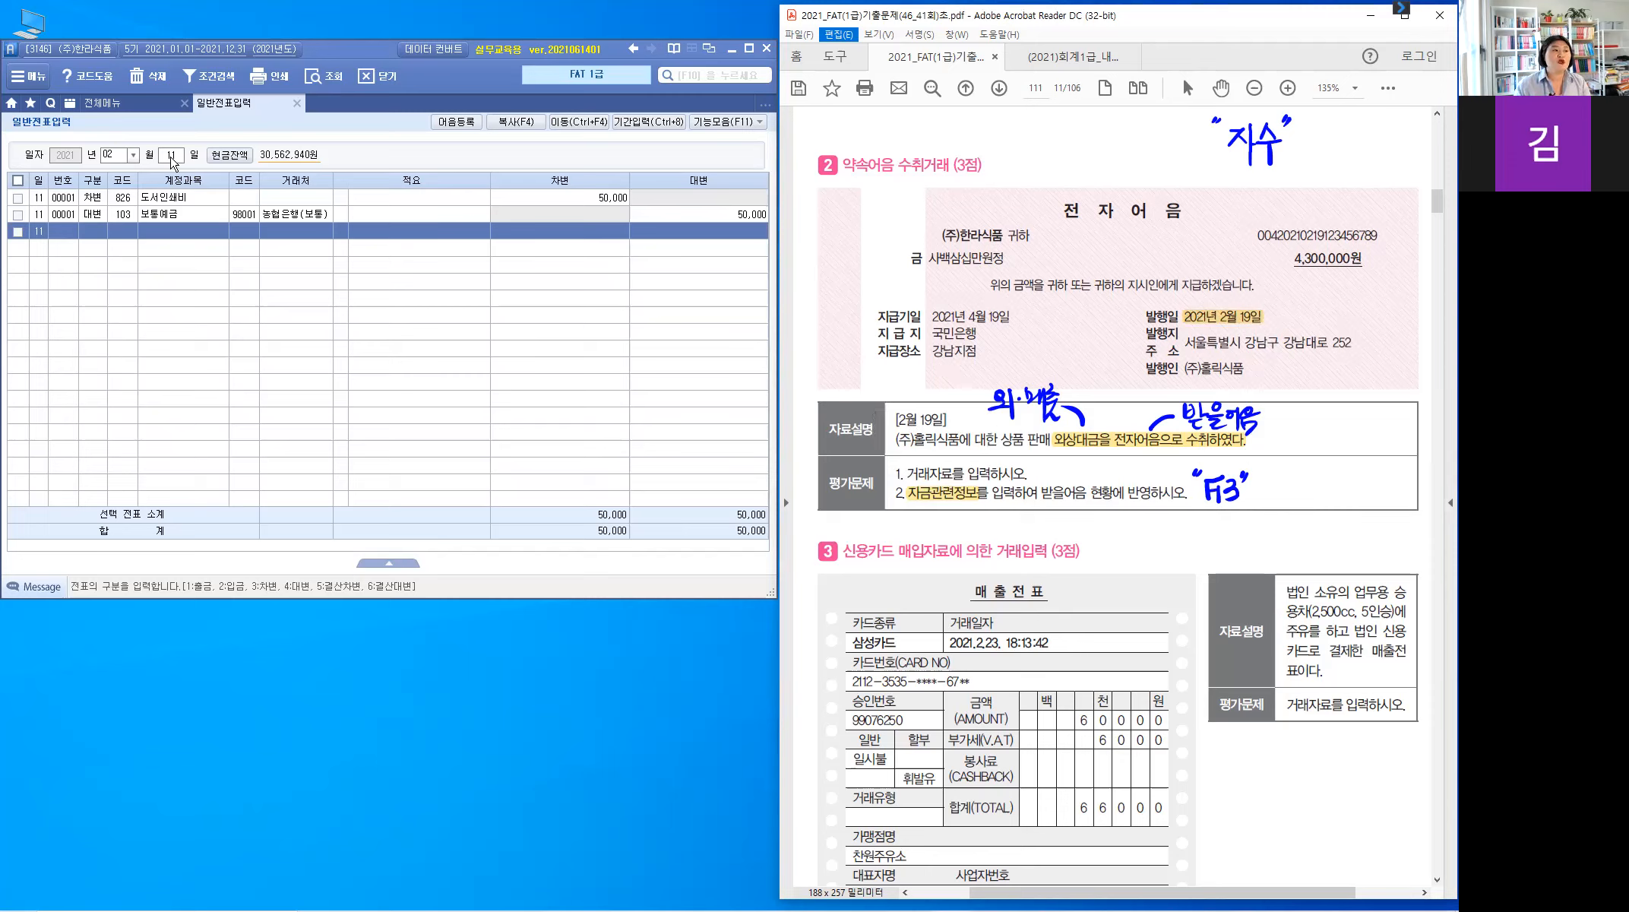
Switch to Smart A and set the general voucher date to day 19 of month 02
click(303, 256)
key(Escape)
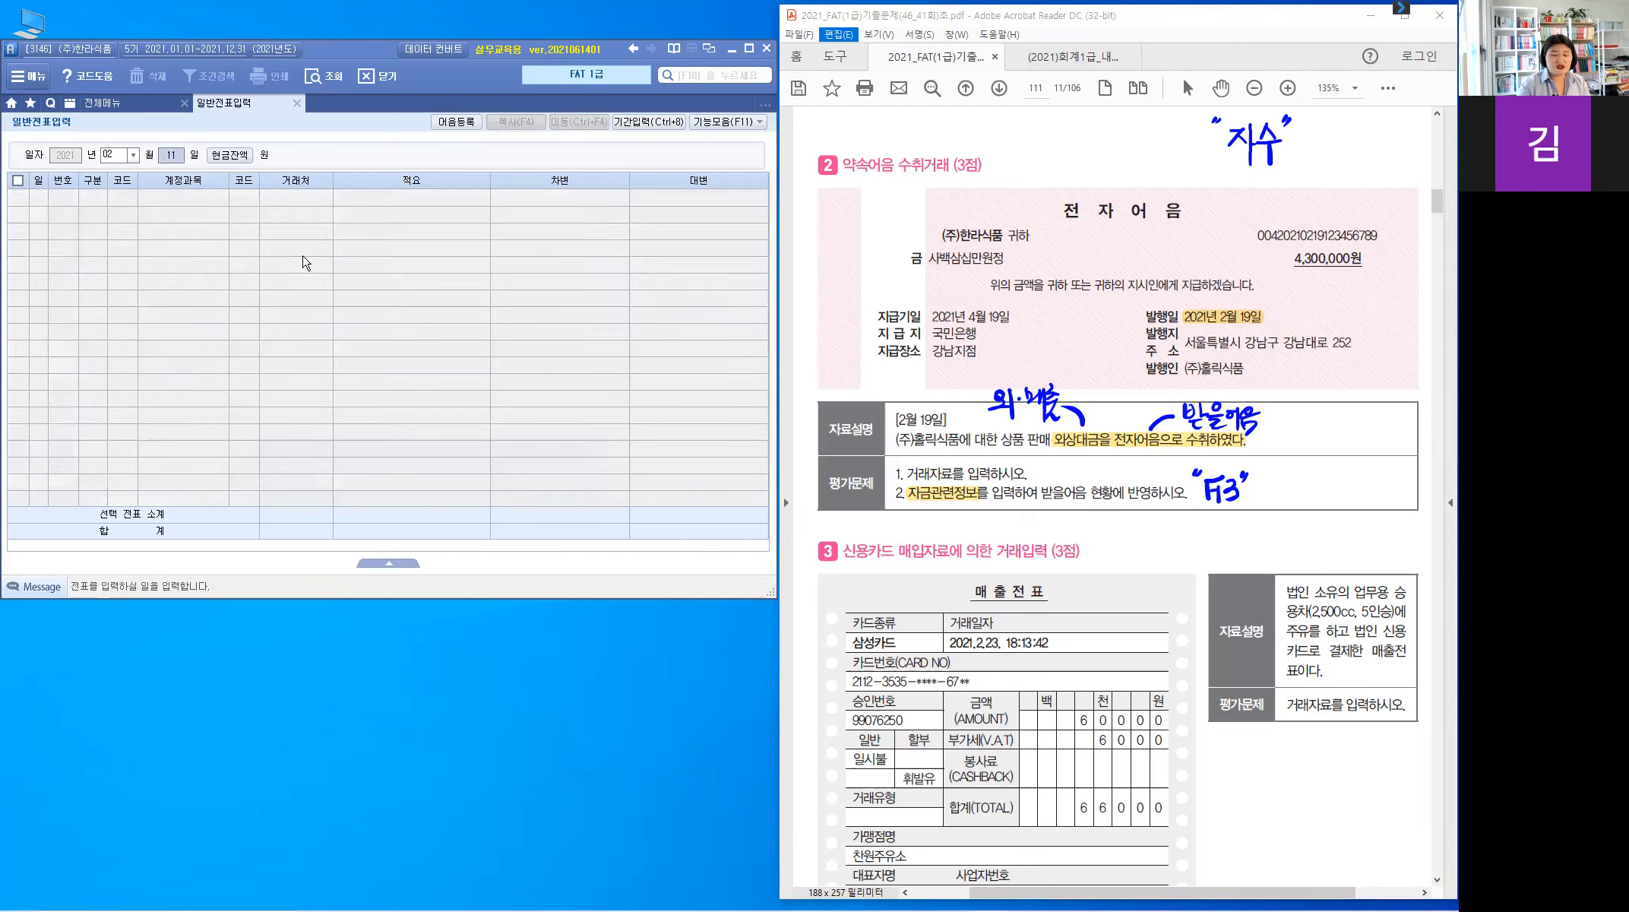
text(19)
key(Return)
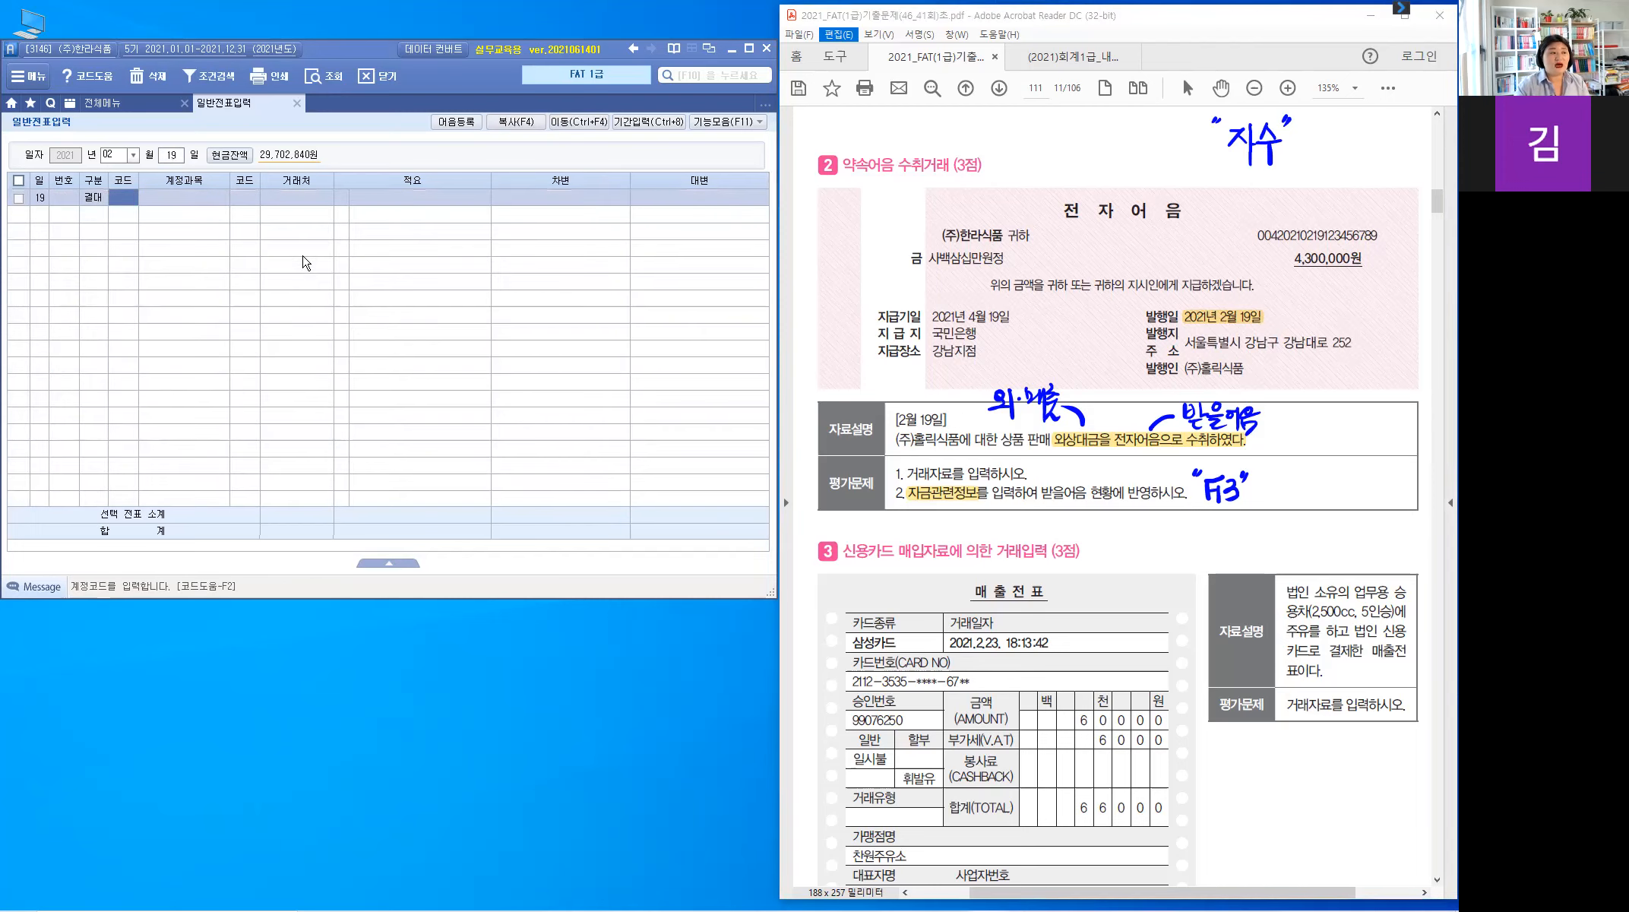
Change the first line's type to credit (대변) and assign account 108 외상매출금
key(Left)
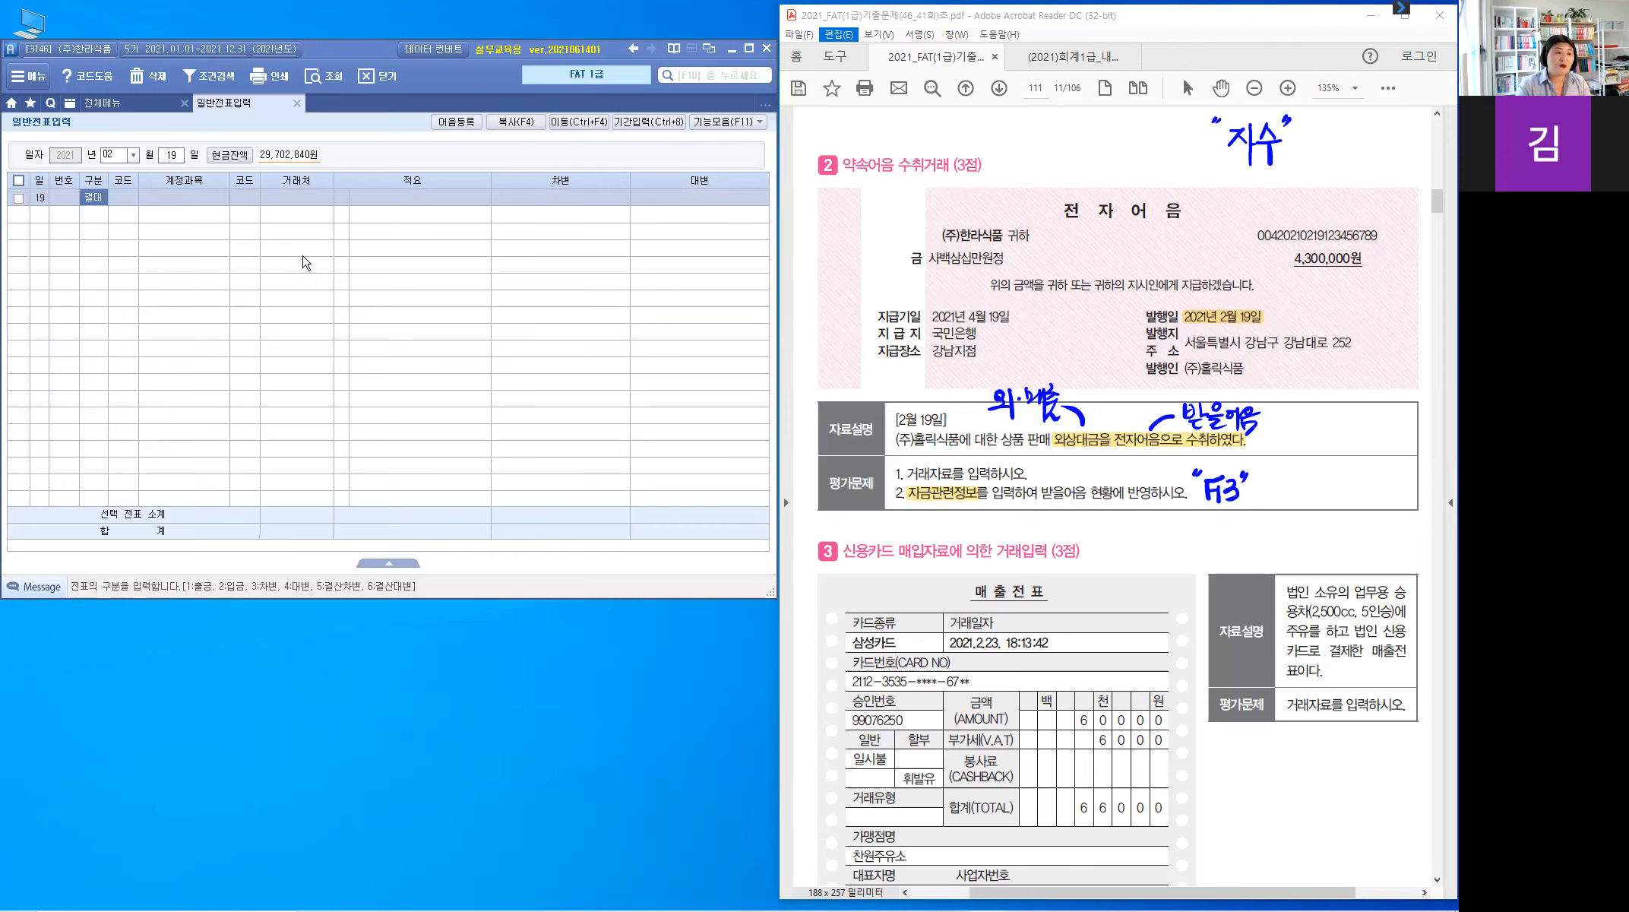
text(4)
key(Return)
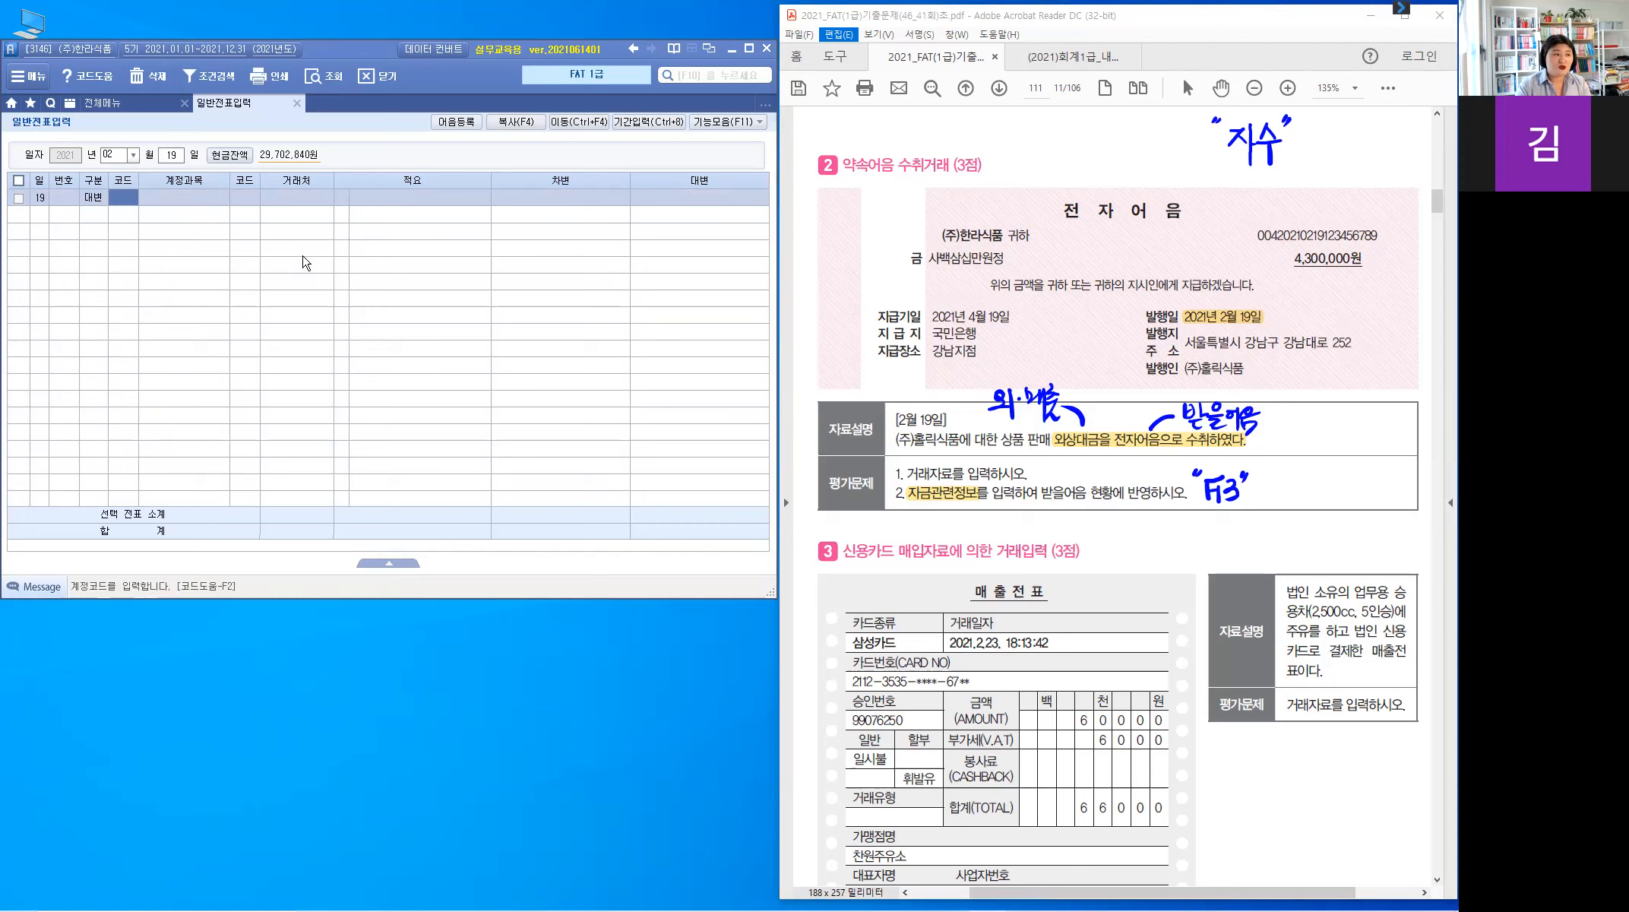
text(108)
key(Return)
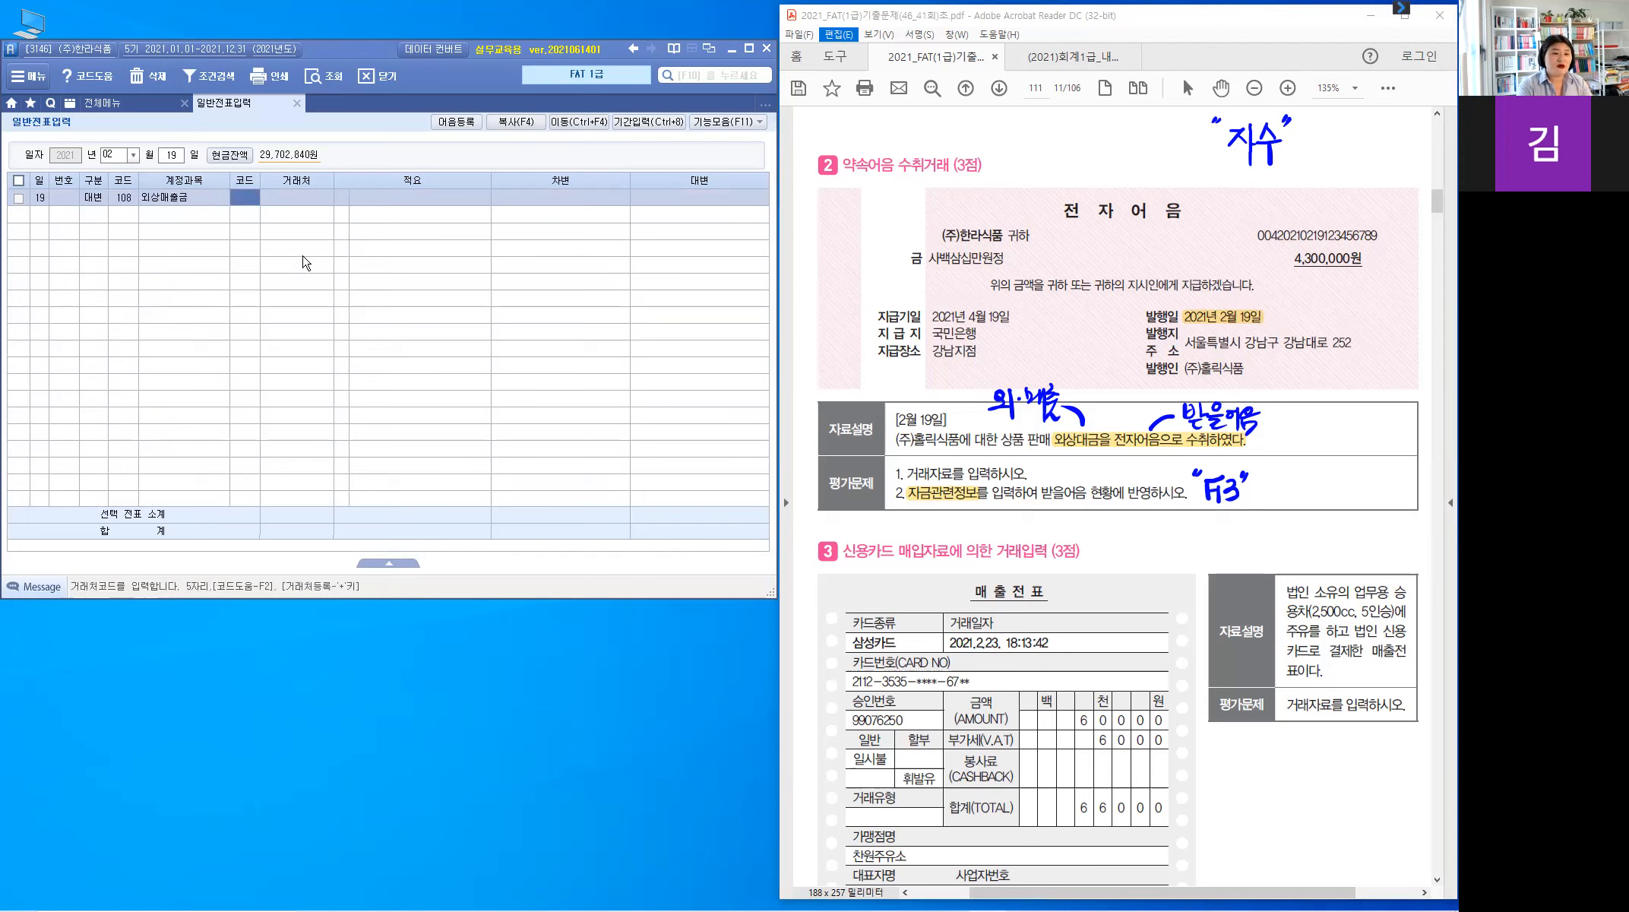
Set the trading partner of the 외상매출금 line to (주)홀릭식품, looked up by 홀릭
text(ㅎㄹㅏ리)
key(BackSpace)
key(BackSpace)
key(BackSpace)
key(BackSpace)
text(ㅎㅗㄹ릭)
key(Return)
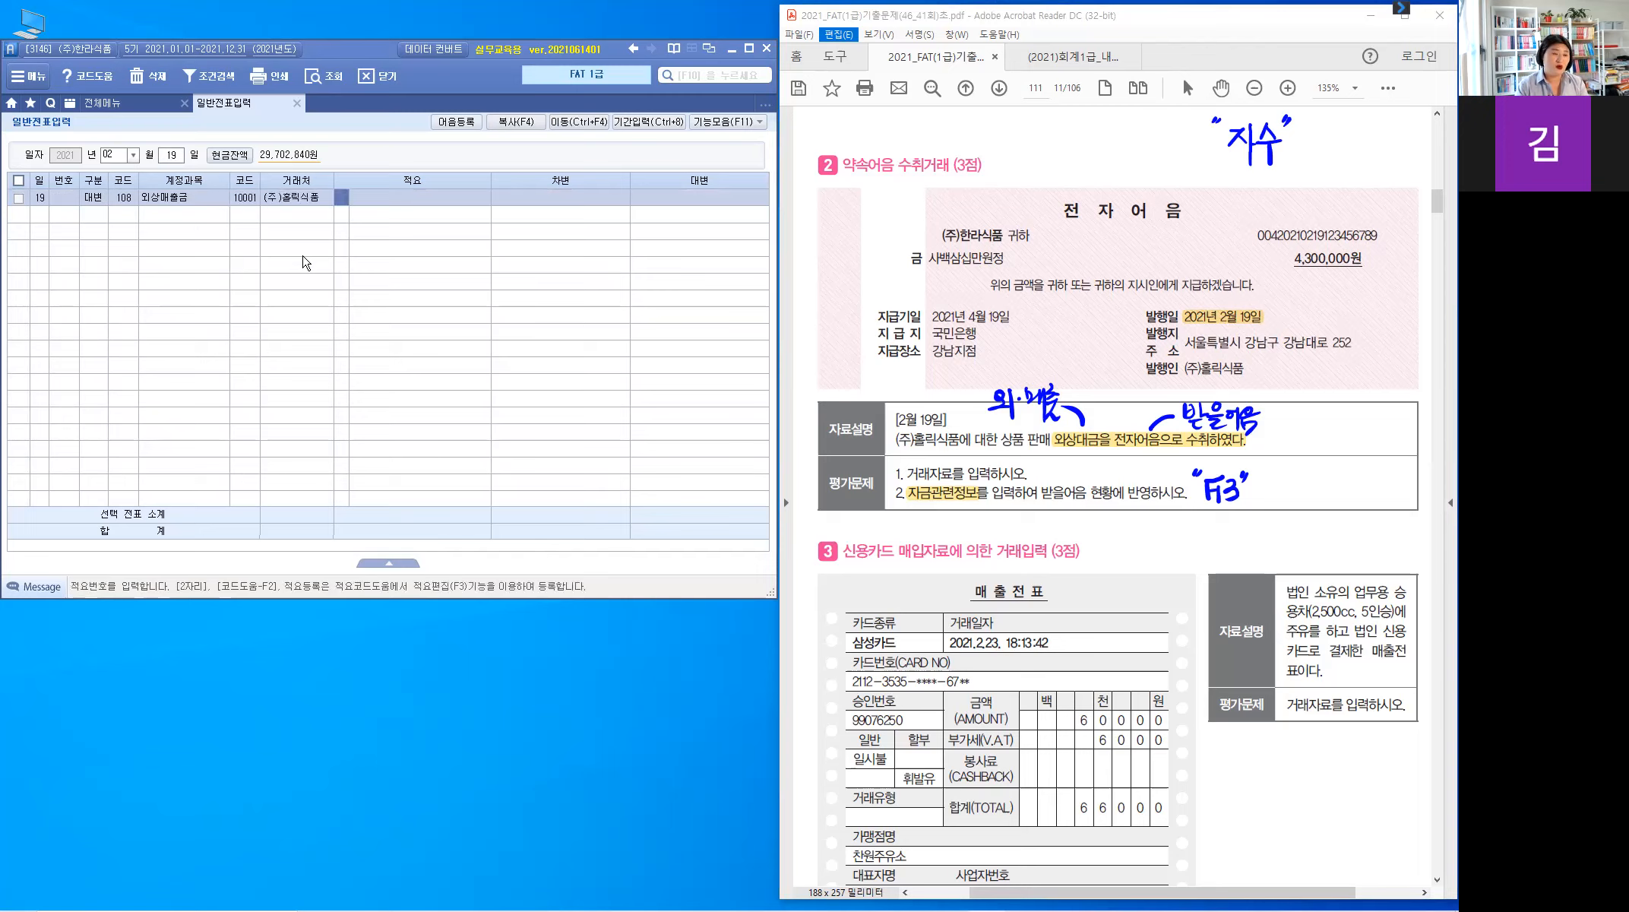
Leave the description of the 외상매출금 line blank and enter a credit amount of 4,300,000
key(Return)
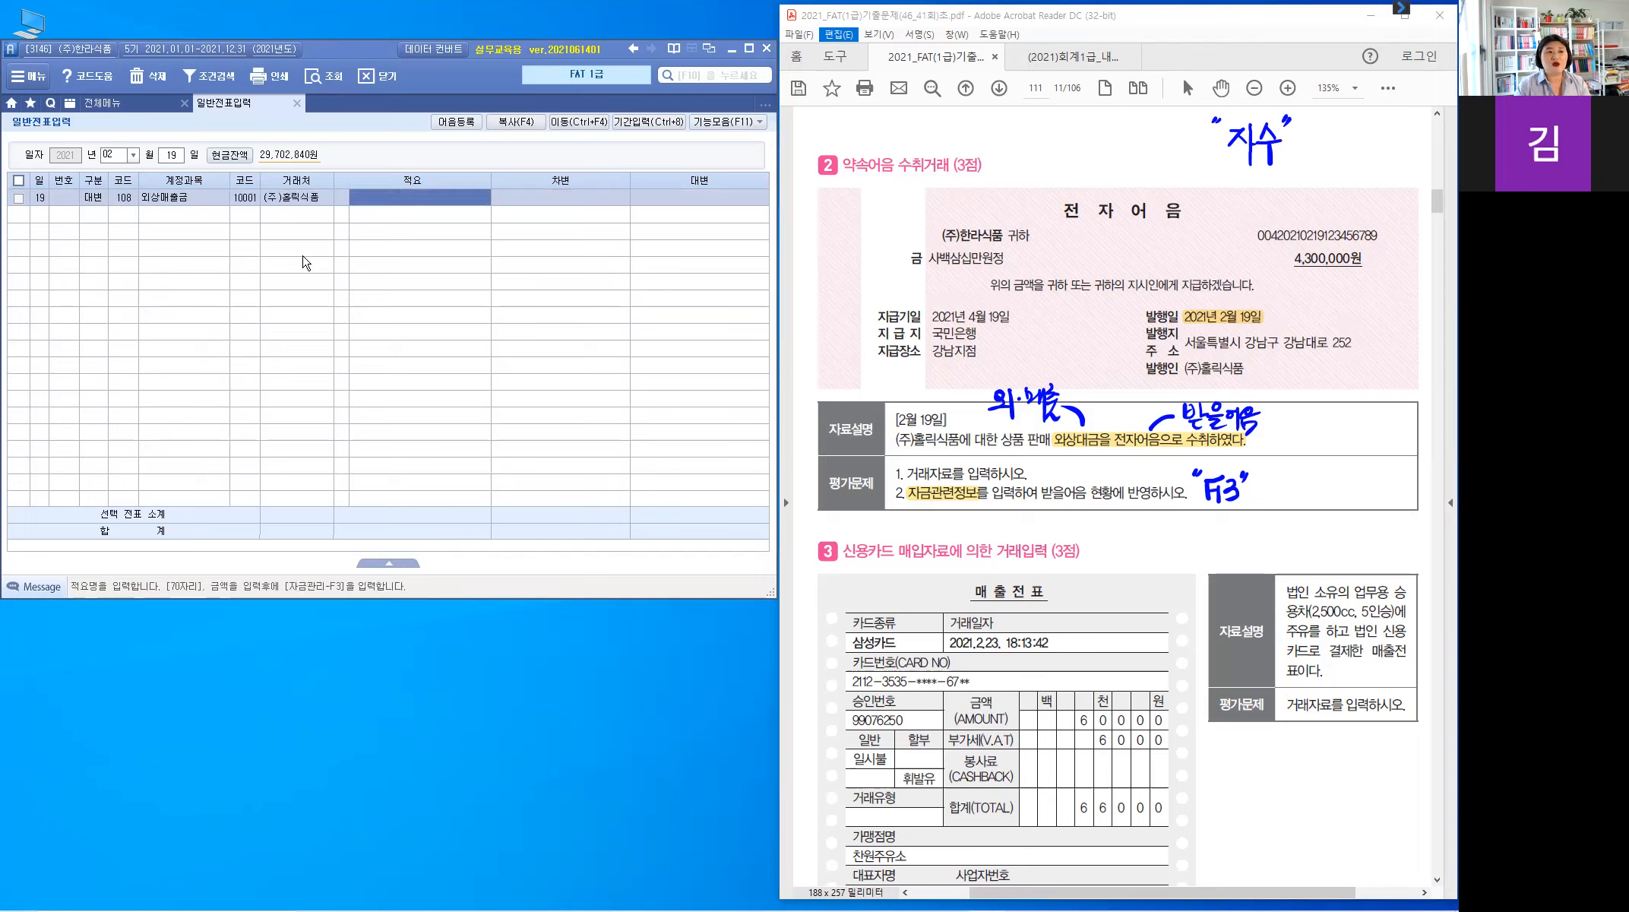
key(Return)
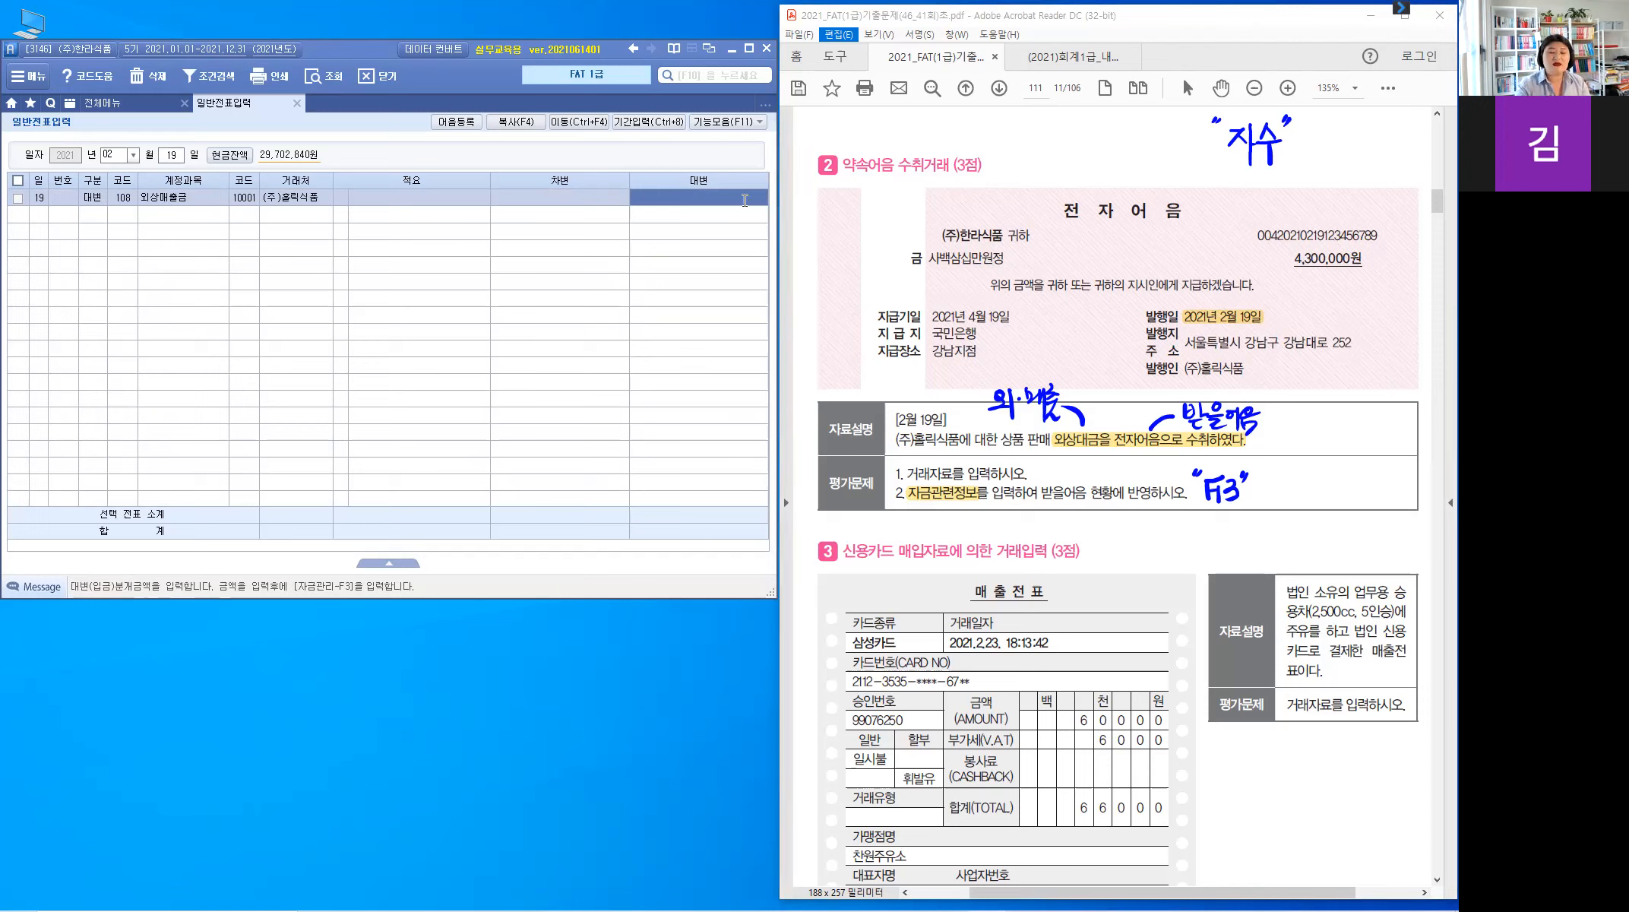
text(4,300,000)
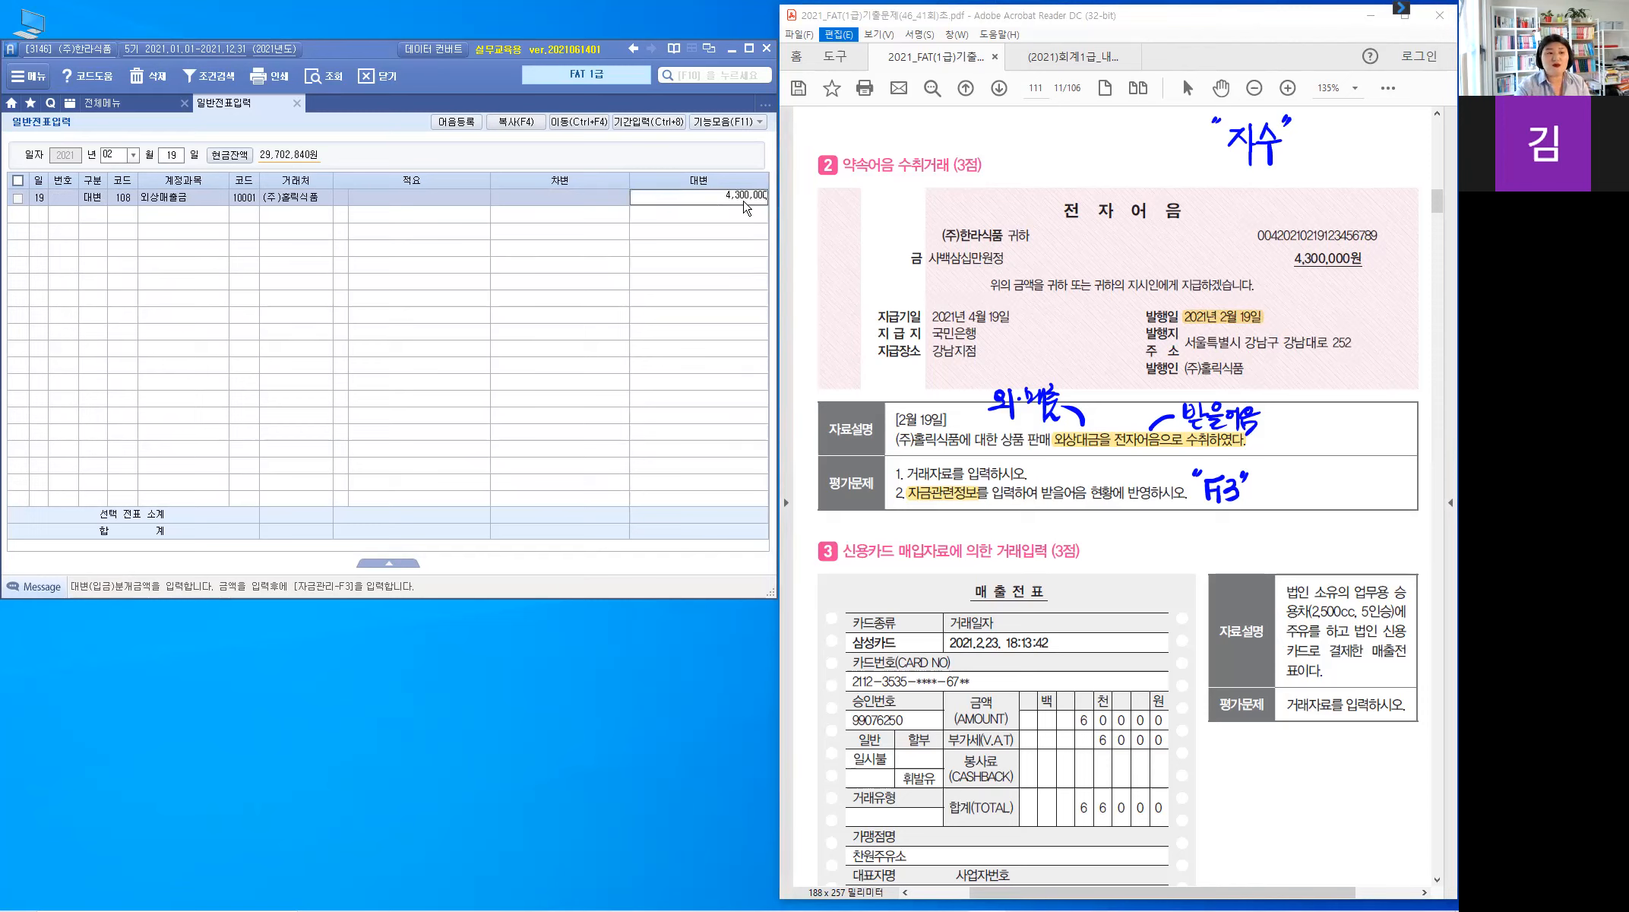
key(Return)
Add a debit (차변) line of 4,300,000 with account 110 받을어음 and (주)홀릭식품 as its trading partner
text(3)
key(Return)
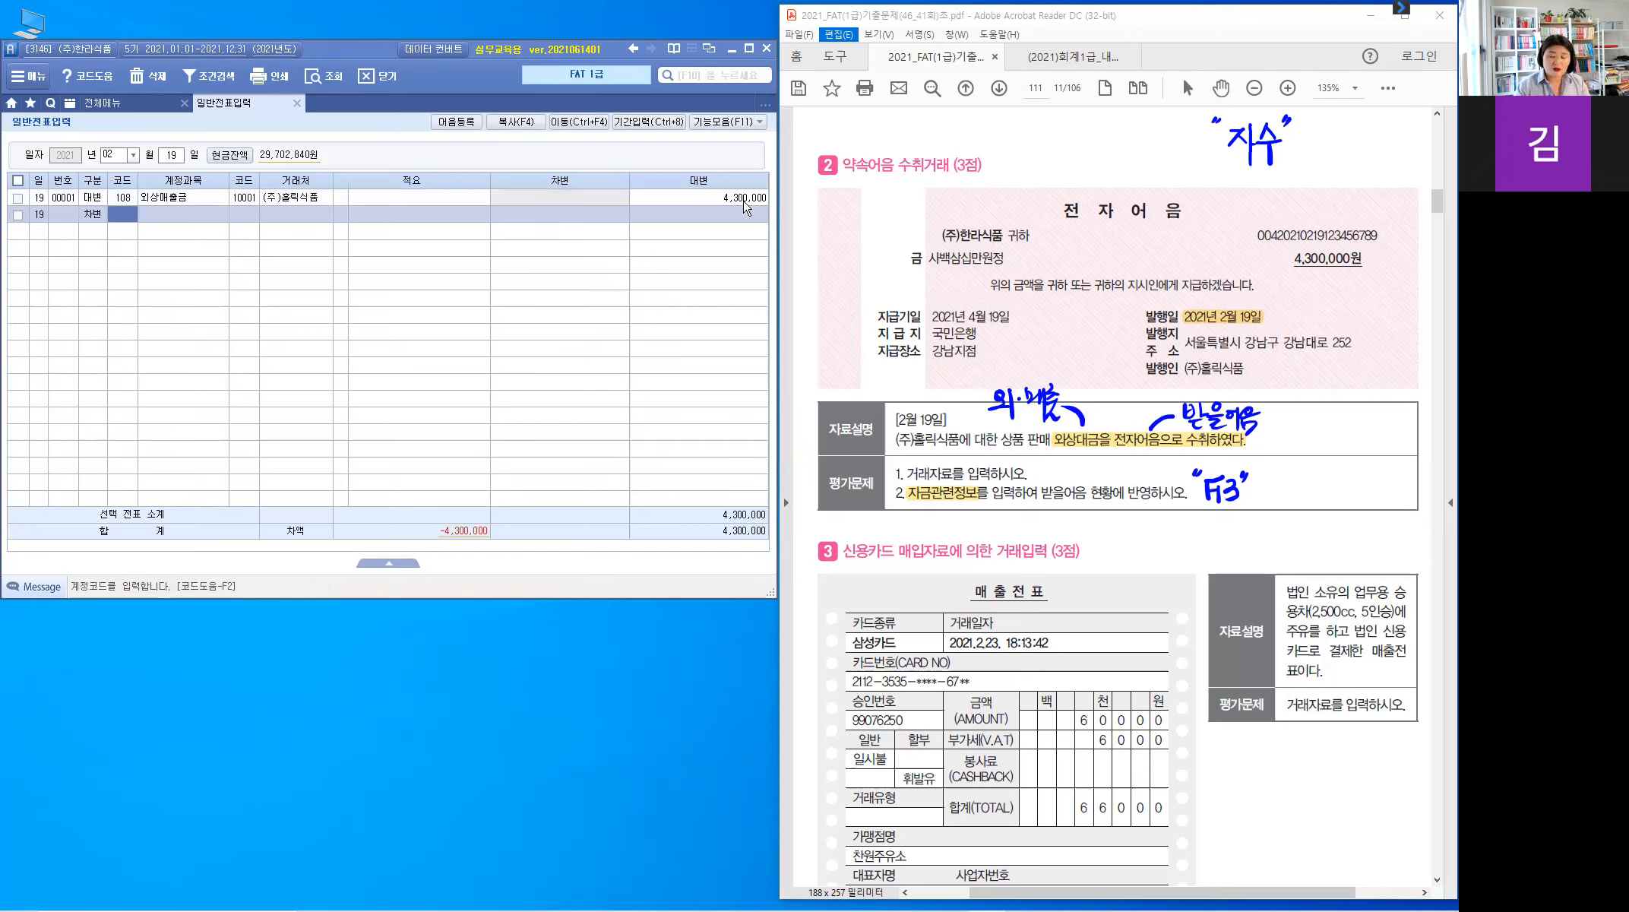
text(110)
key(Return)
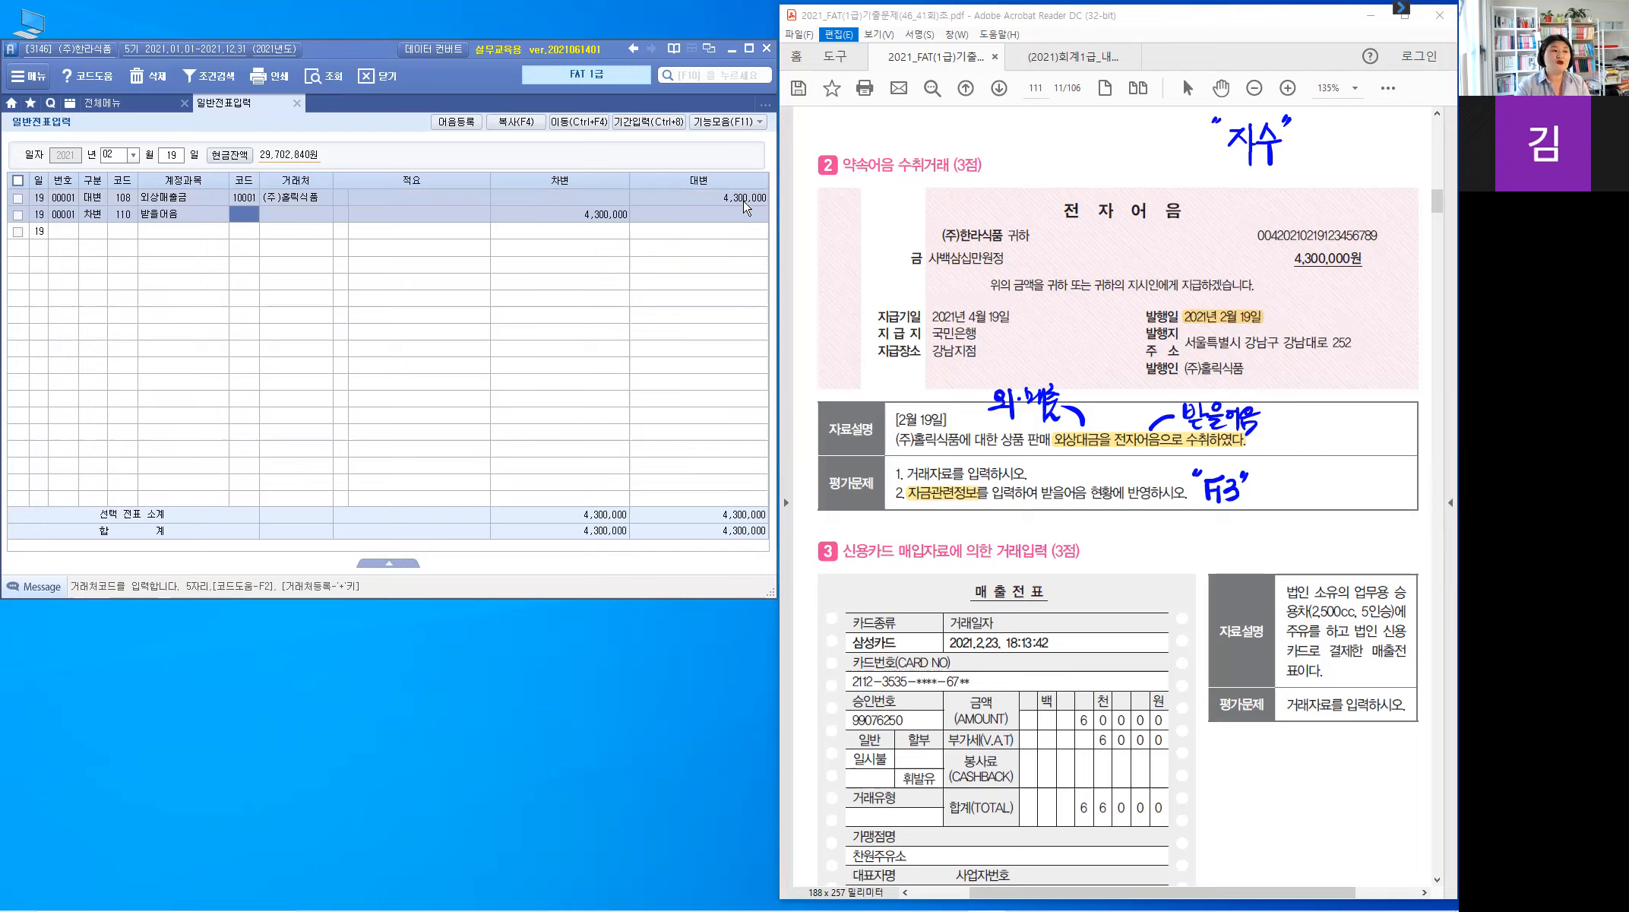
key(Return)
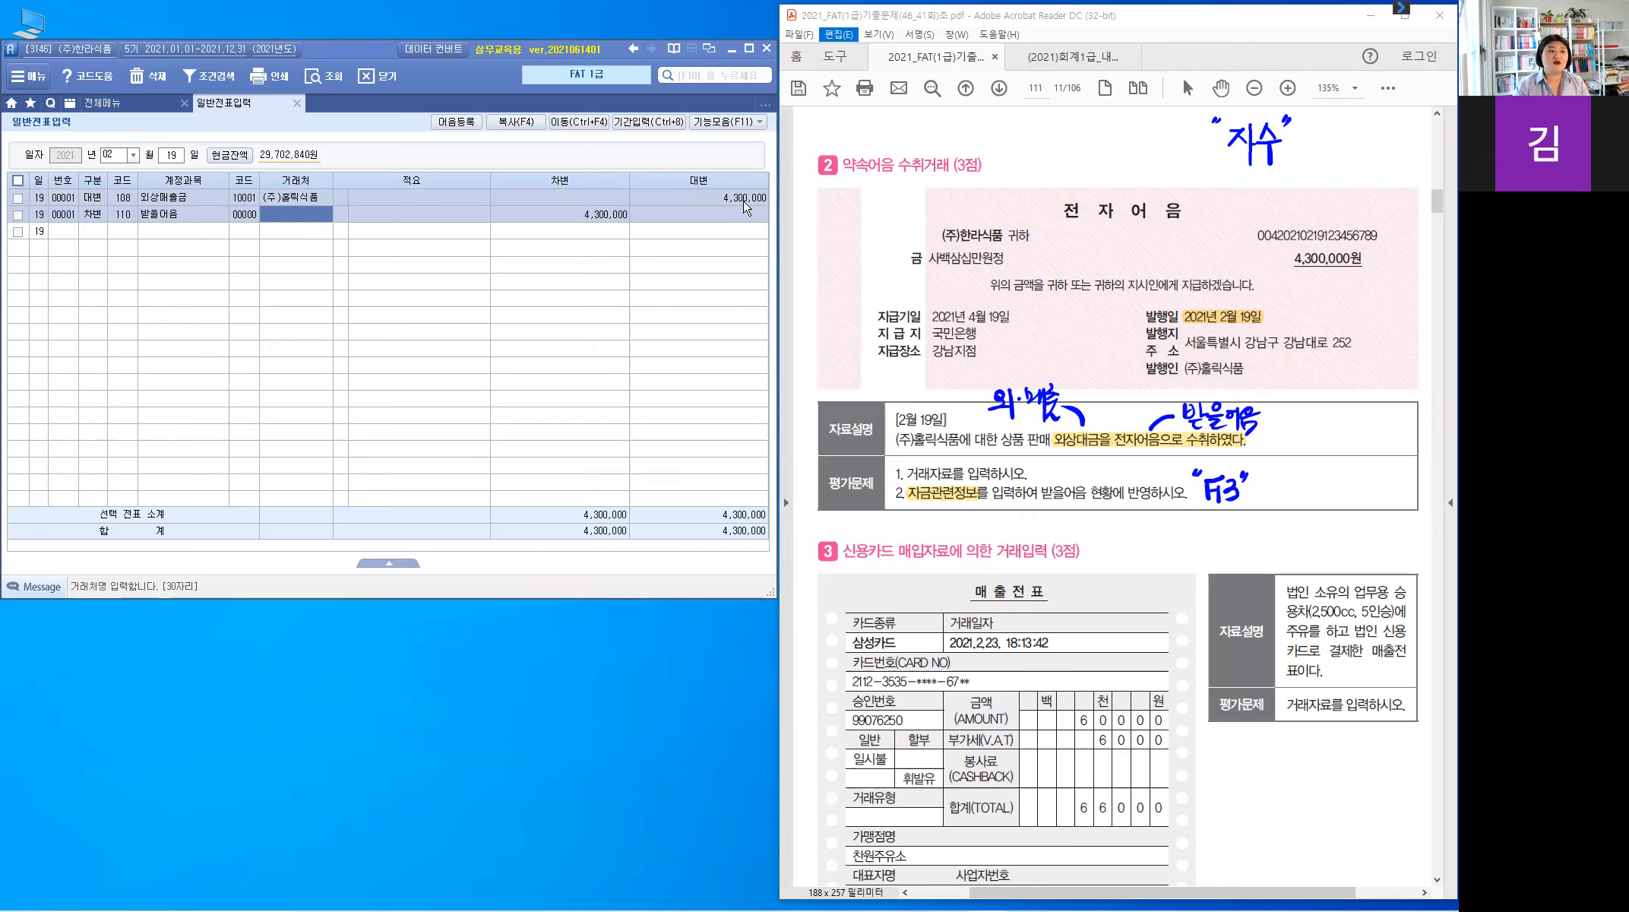
key(Return)
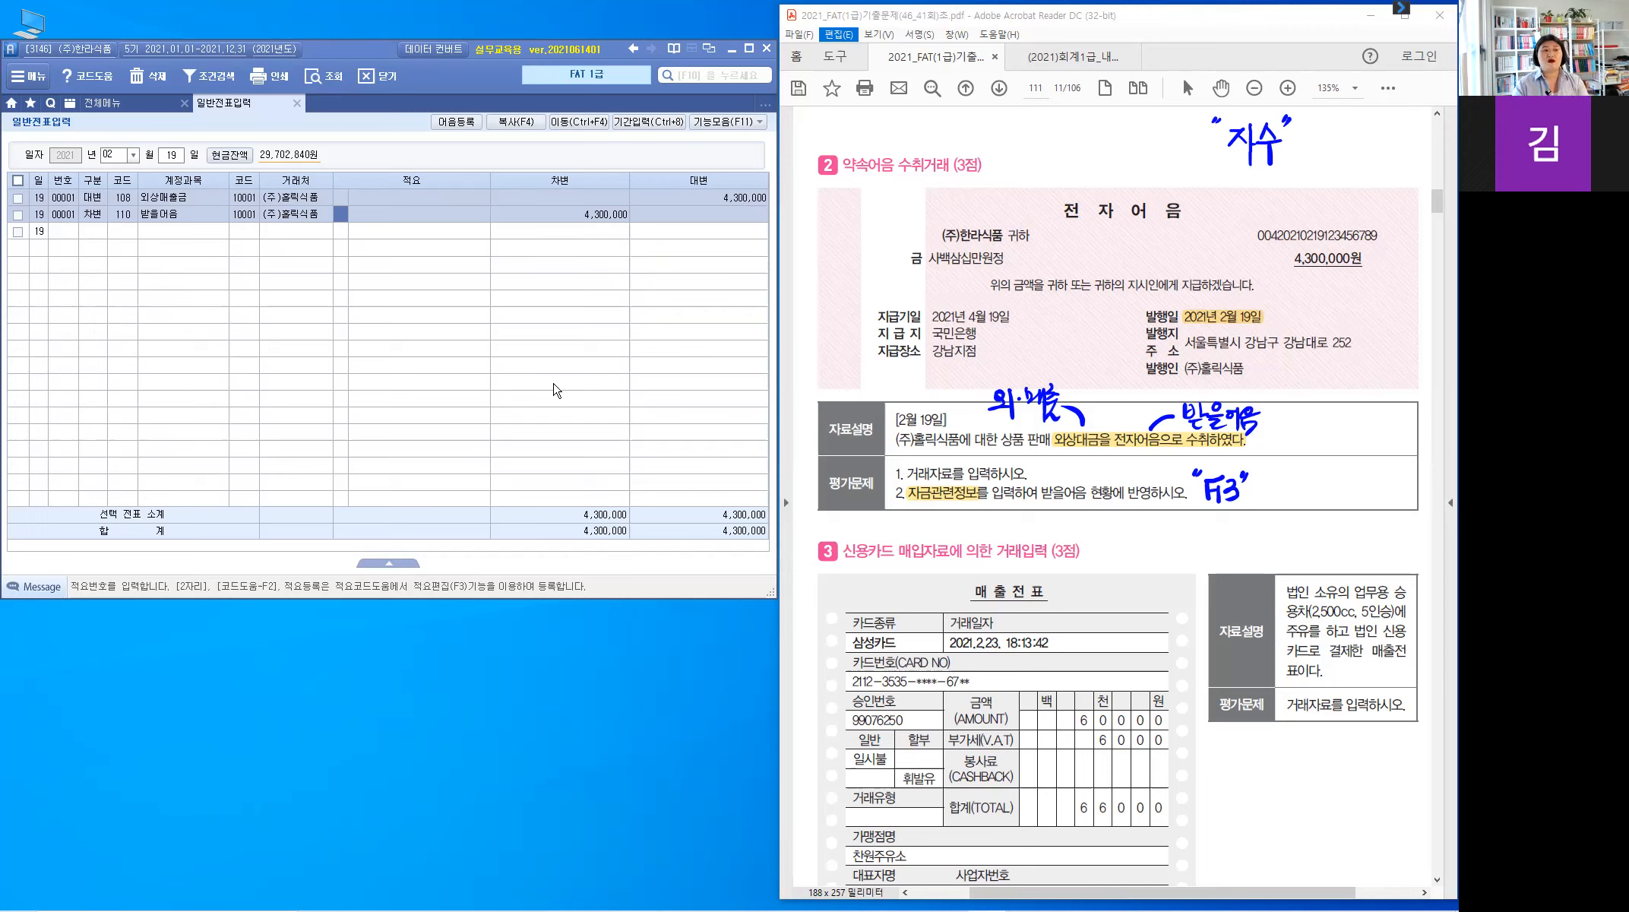
Confirm the 받을어음 debit line with a blank description and open its 받을어음 관리 fund details
key(F3)
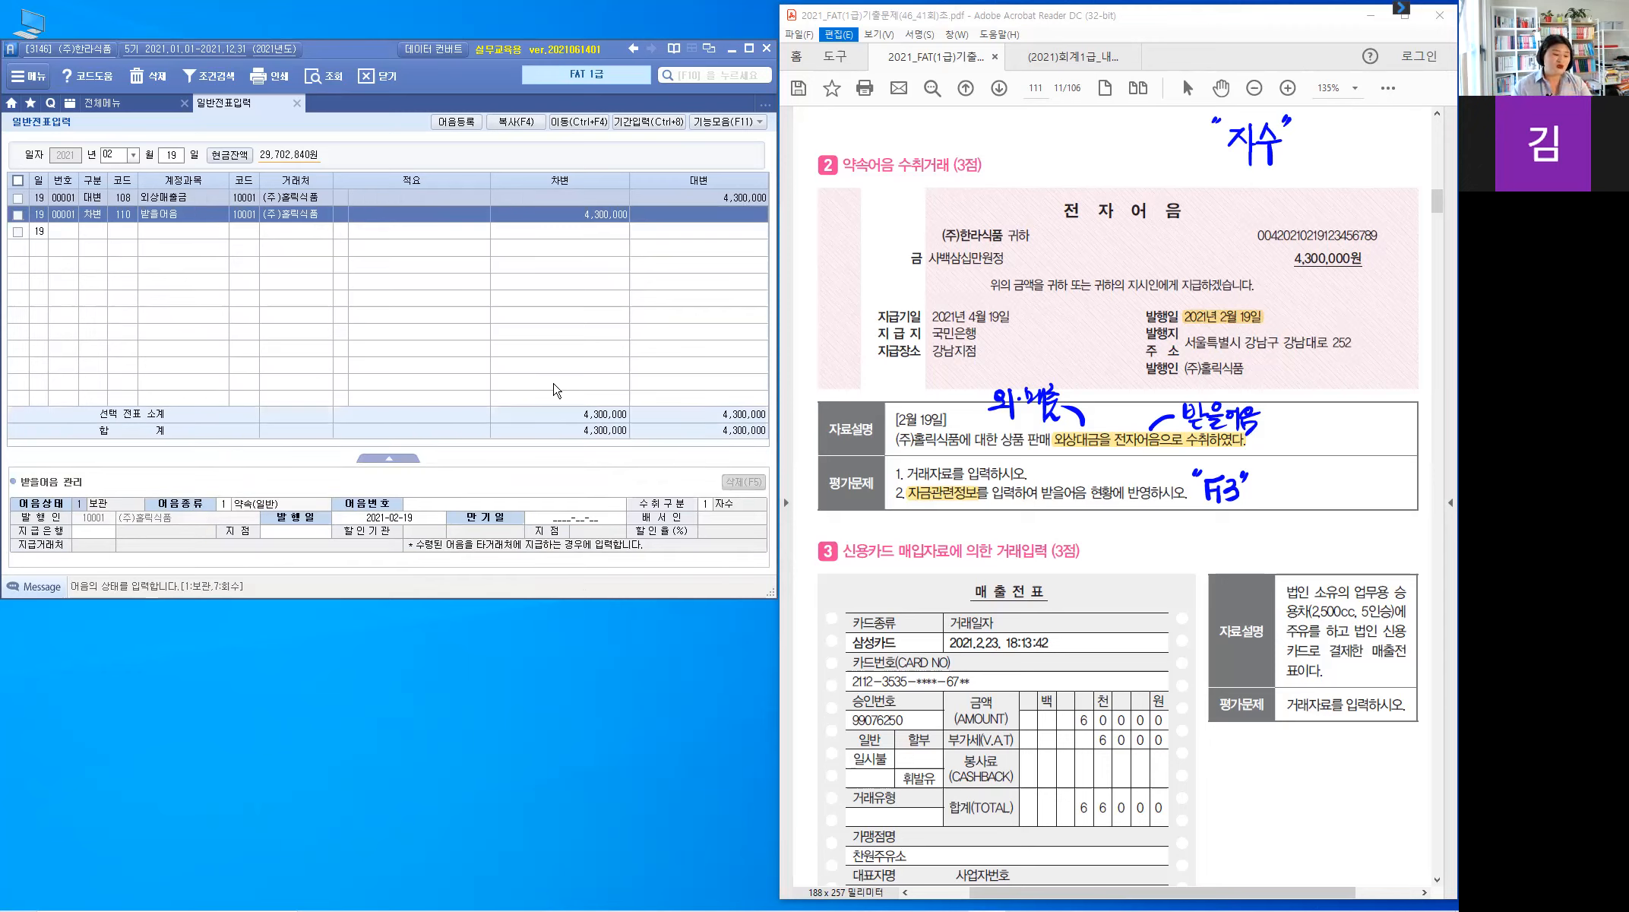
key(Escape)
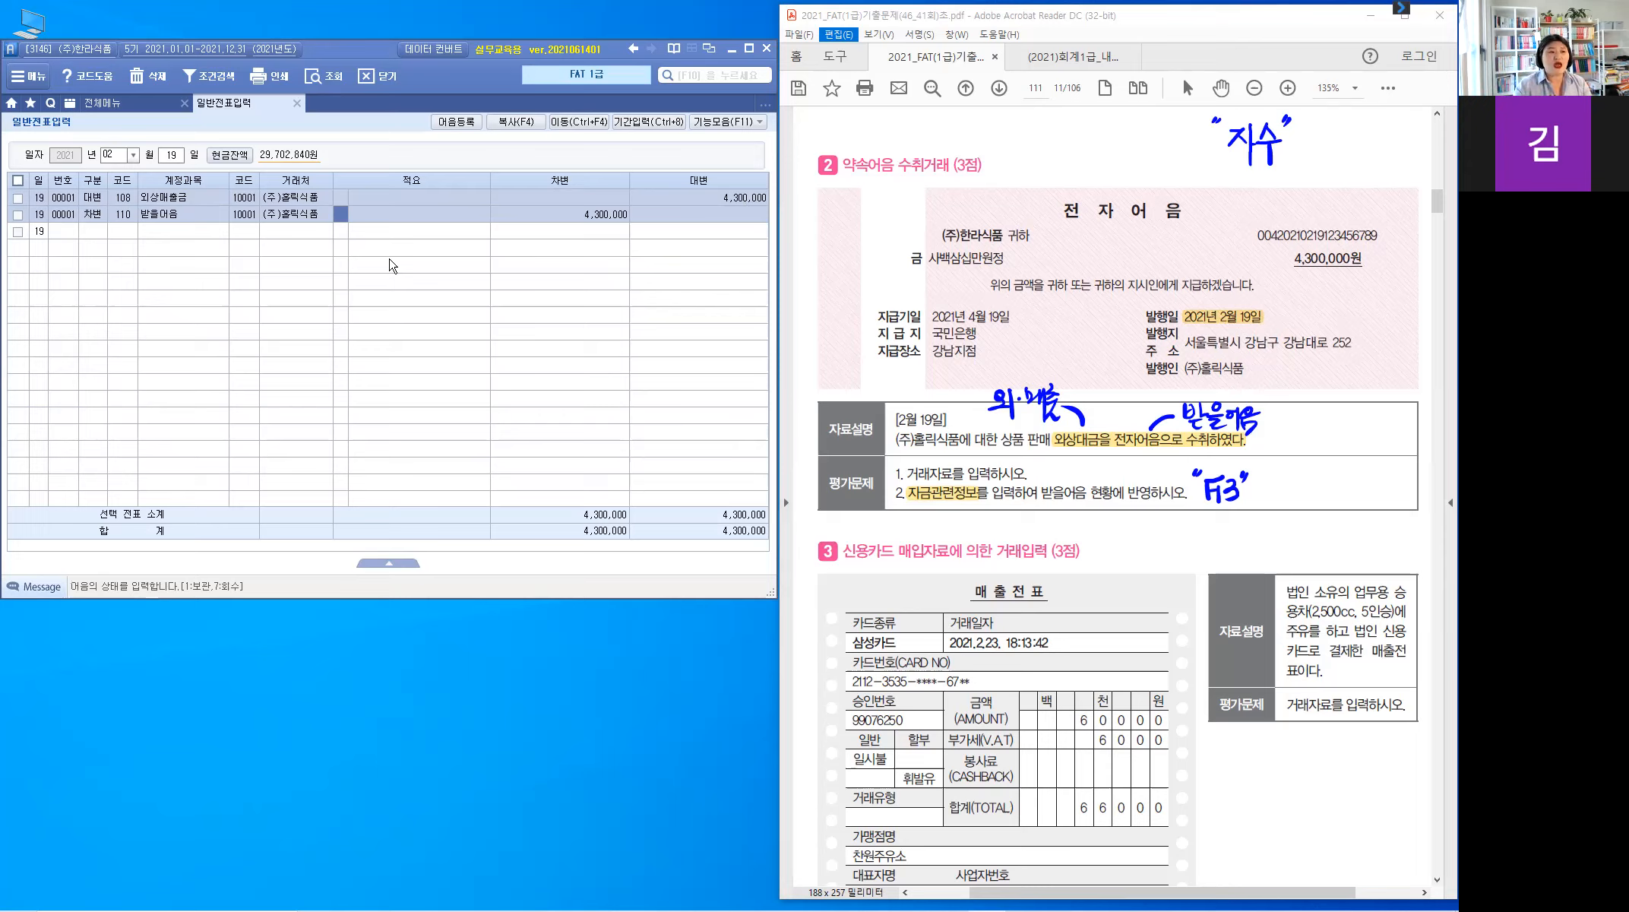
key(Return)
key(Return)
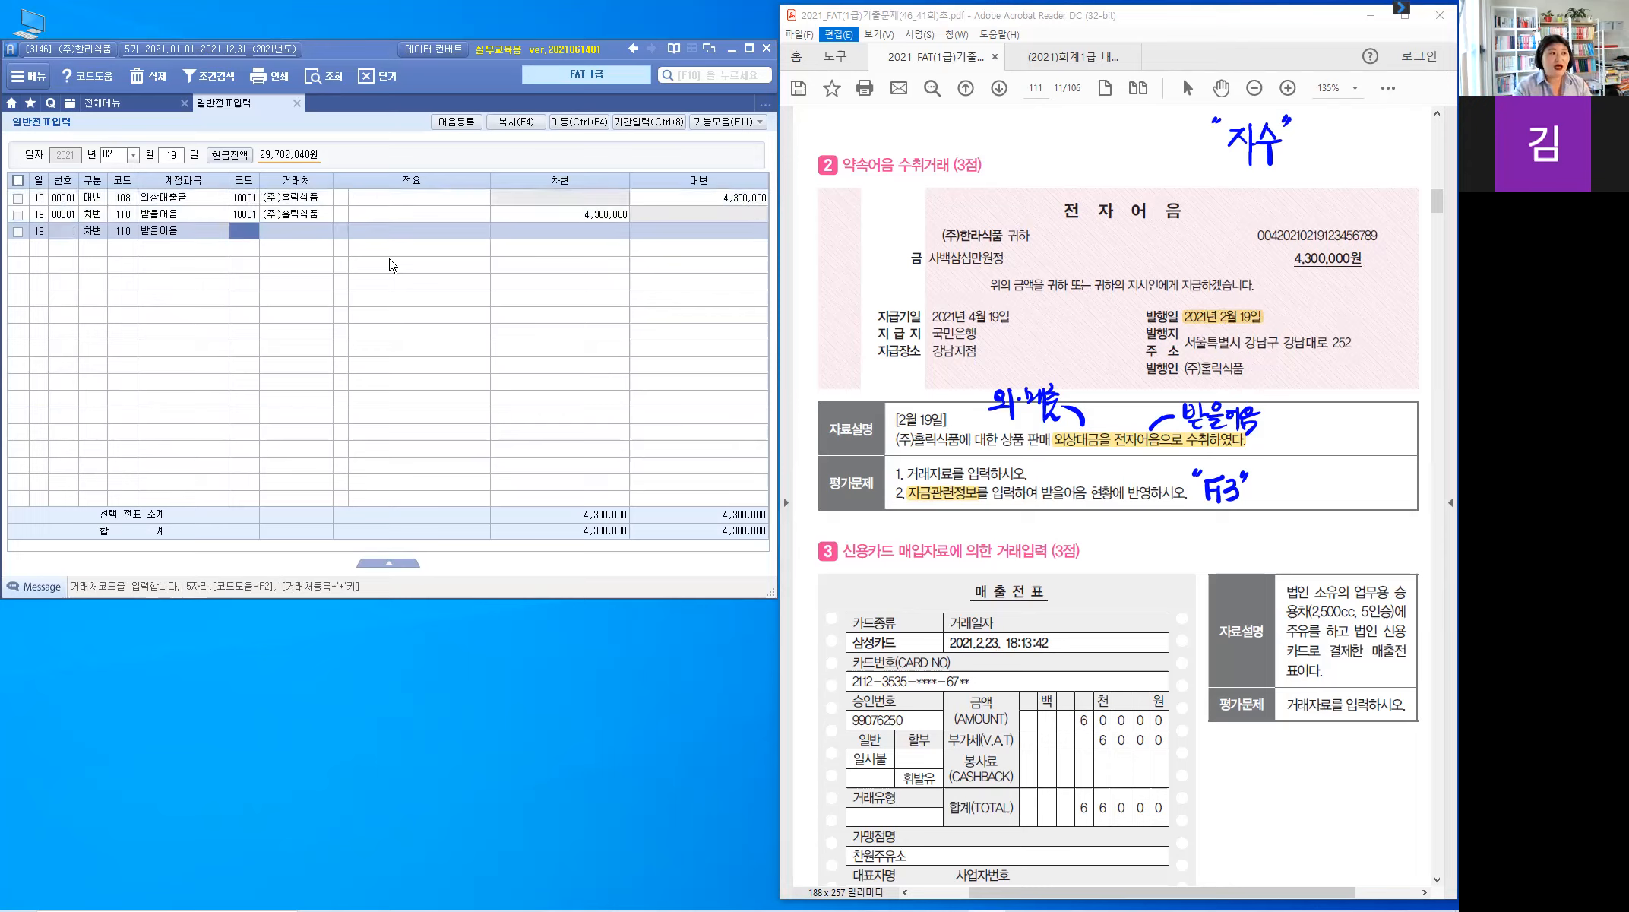
key(Up)
key(F3)
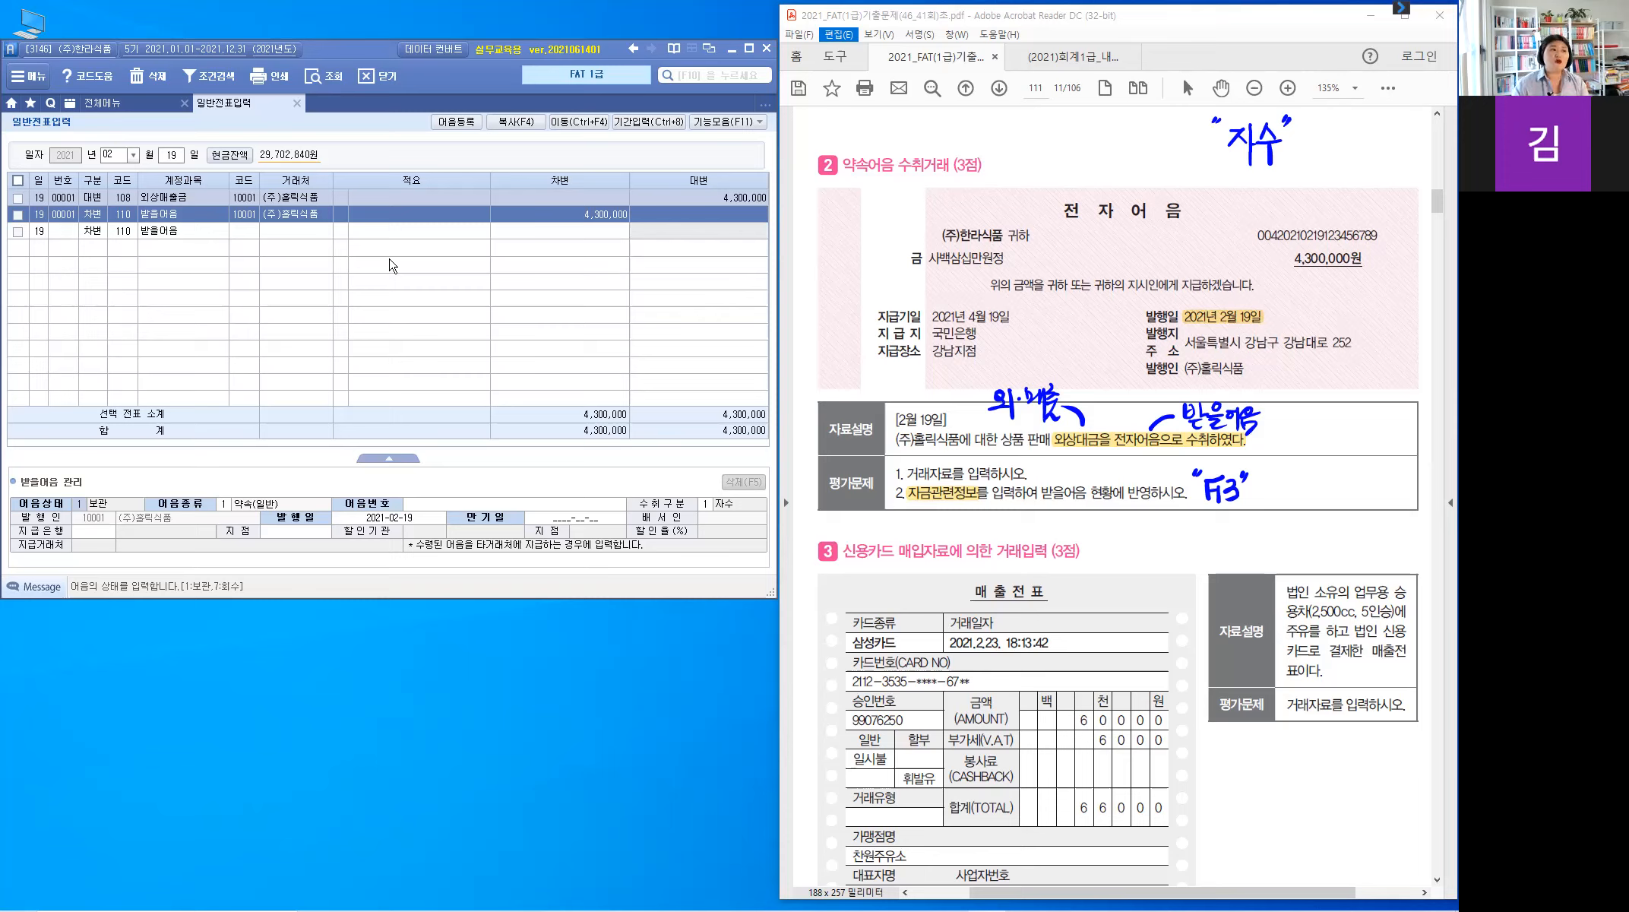
Reopen the 받을어음 debit line's fund details and keep the note status (어음상태) as 1 보관
click(247, 216)
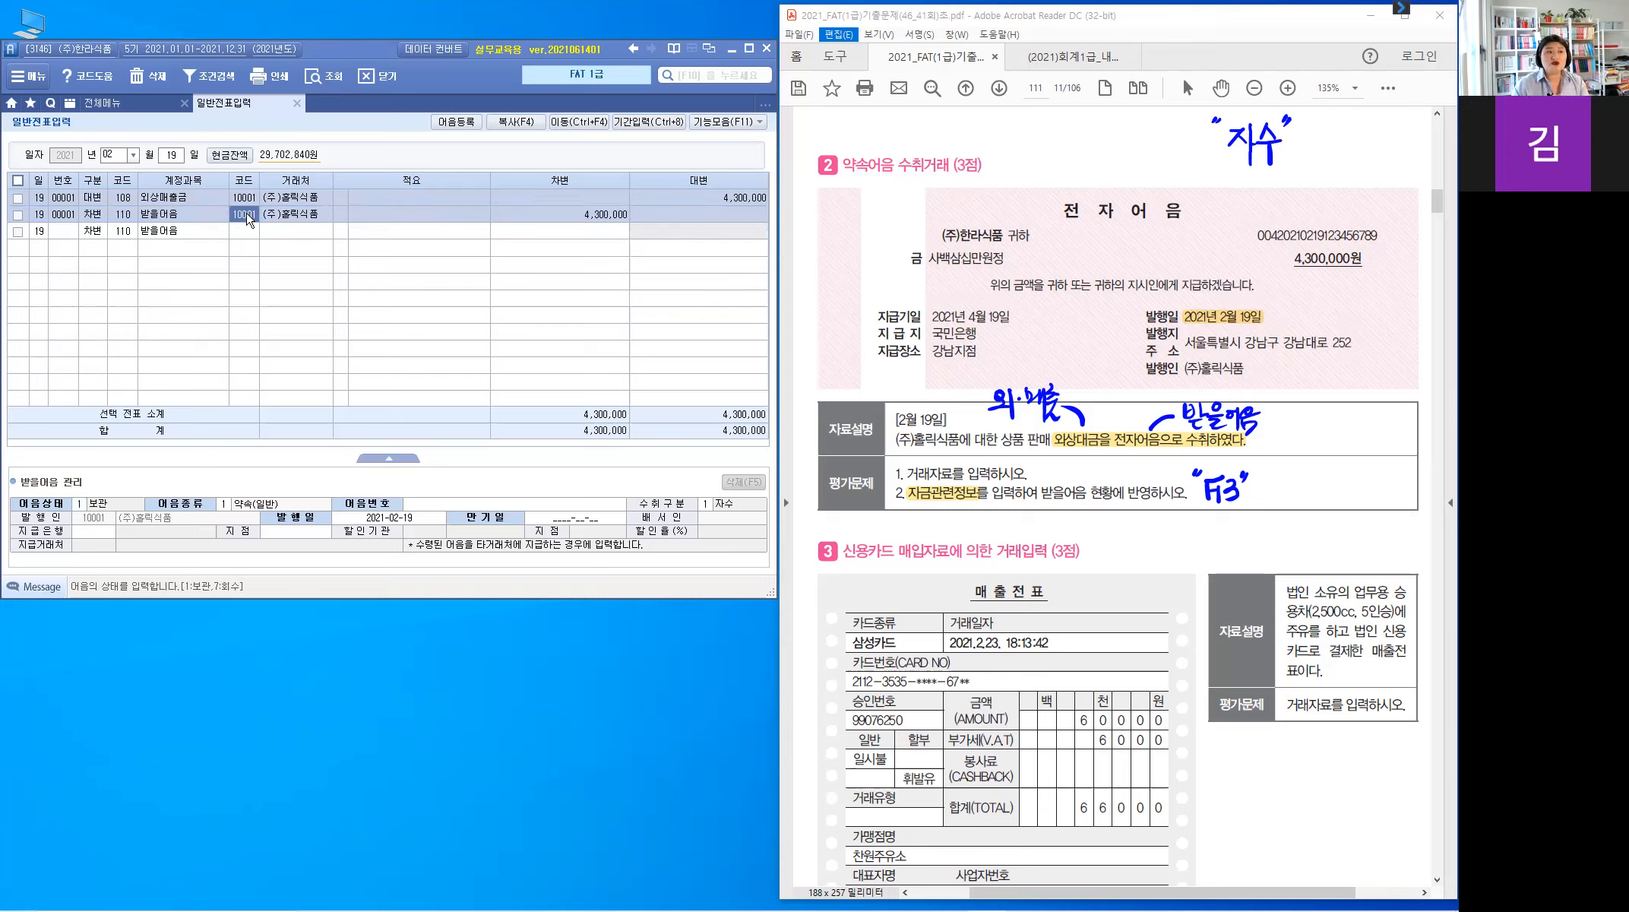
key(Return)
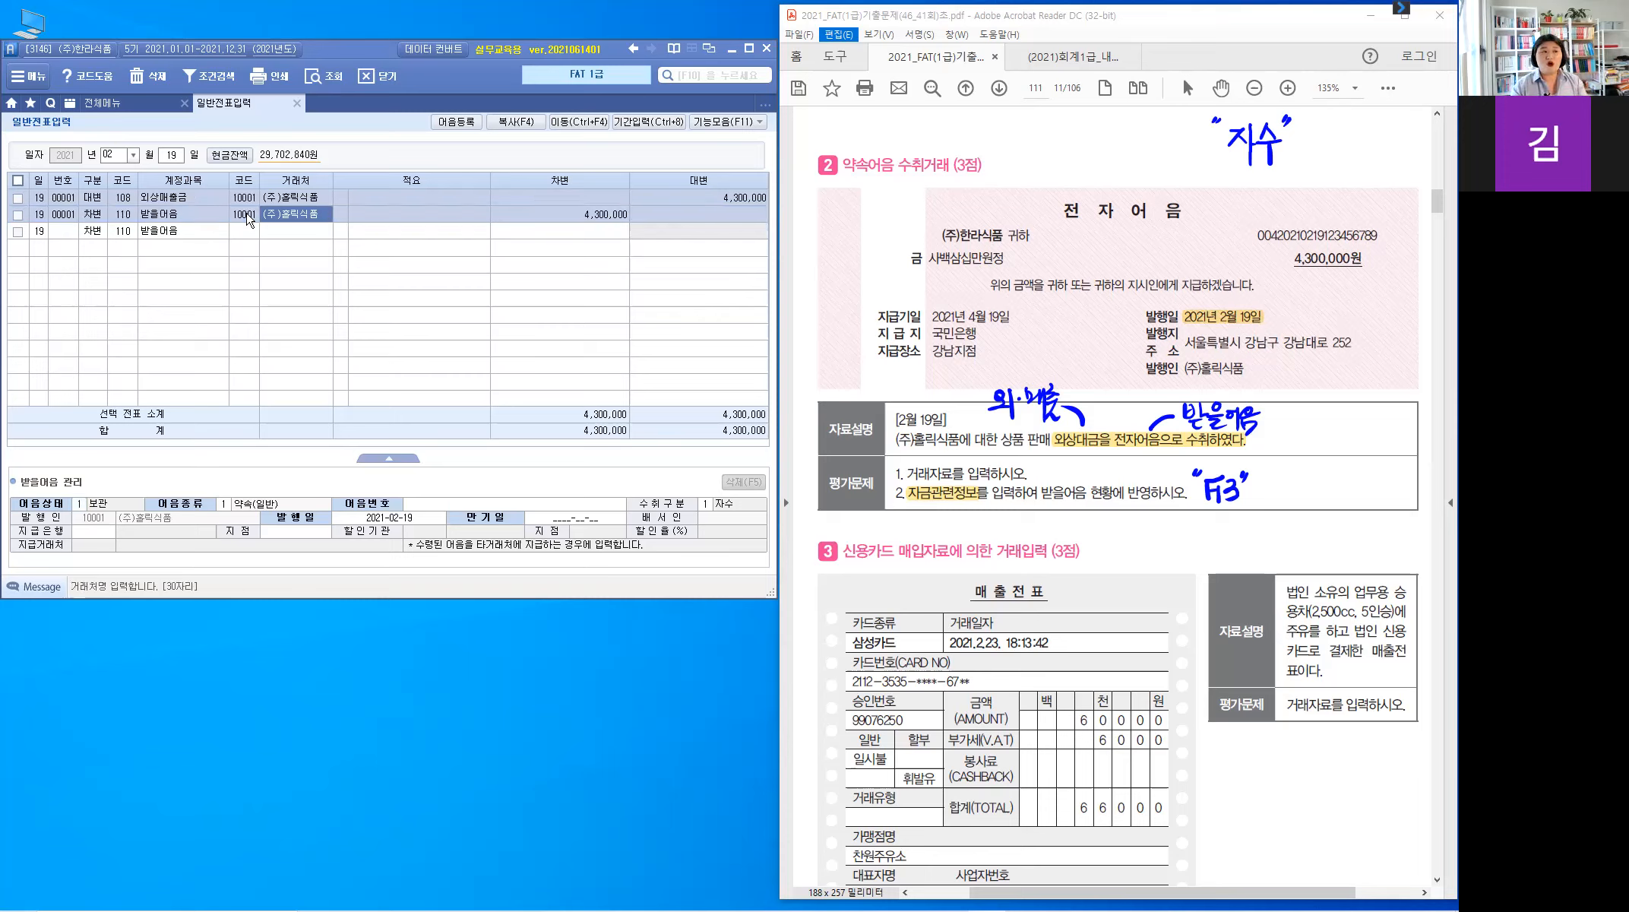
key(Return)
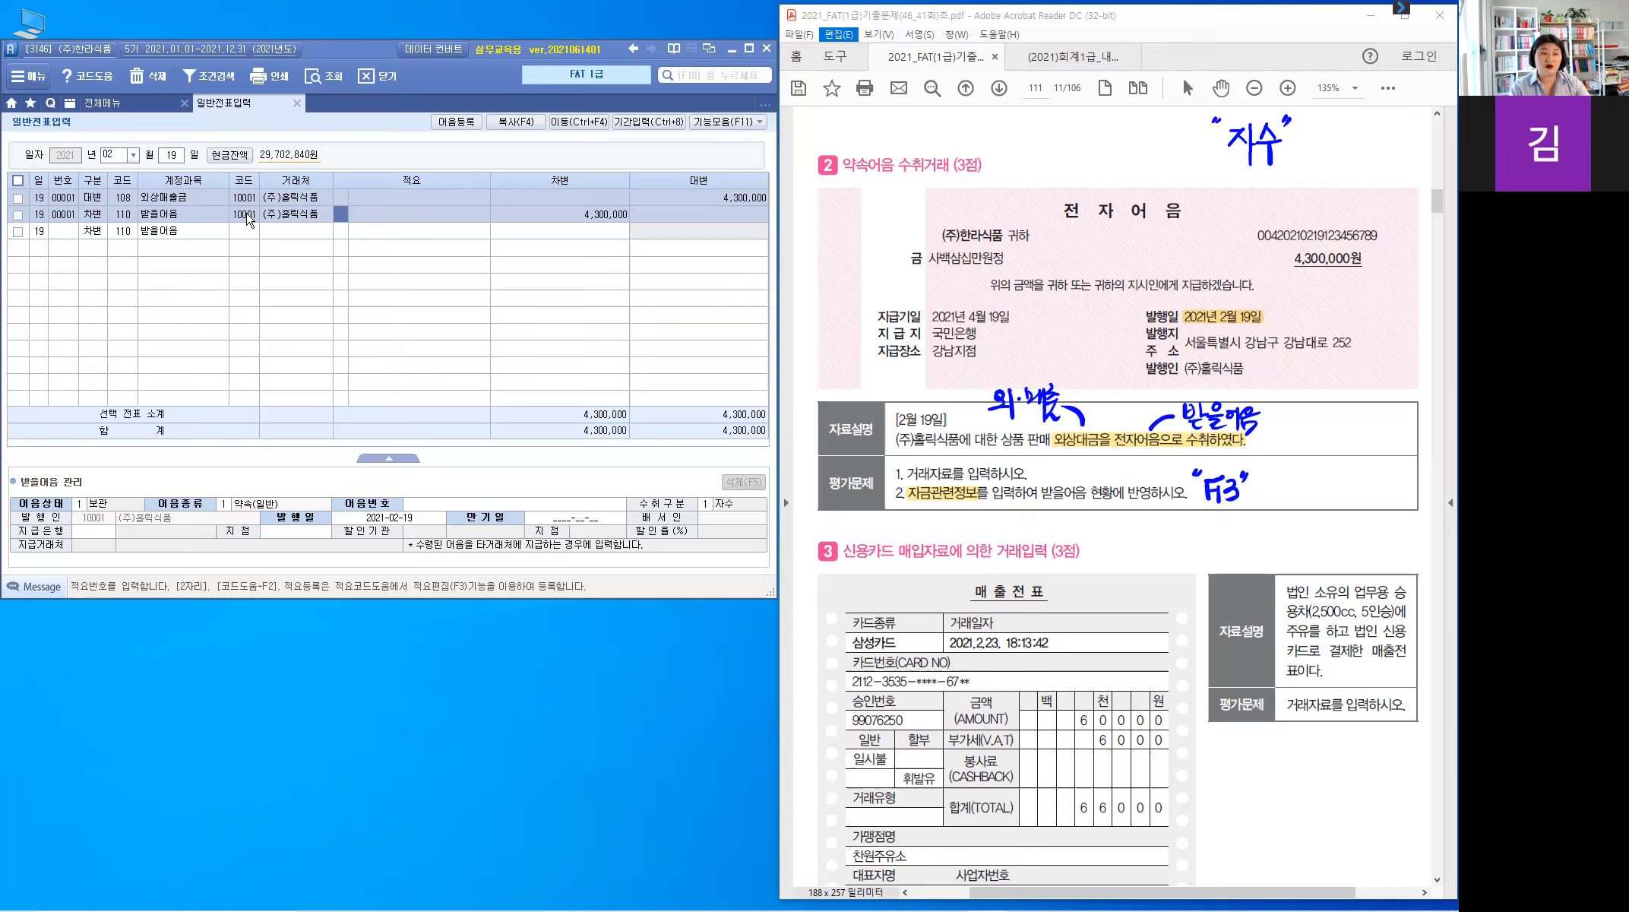
key(F3)
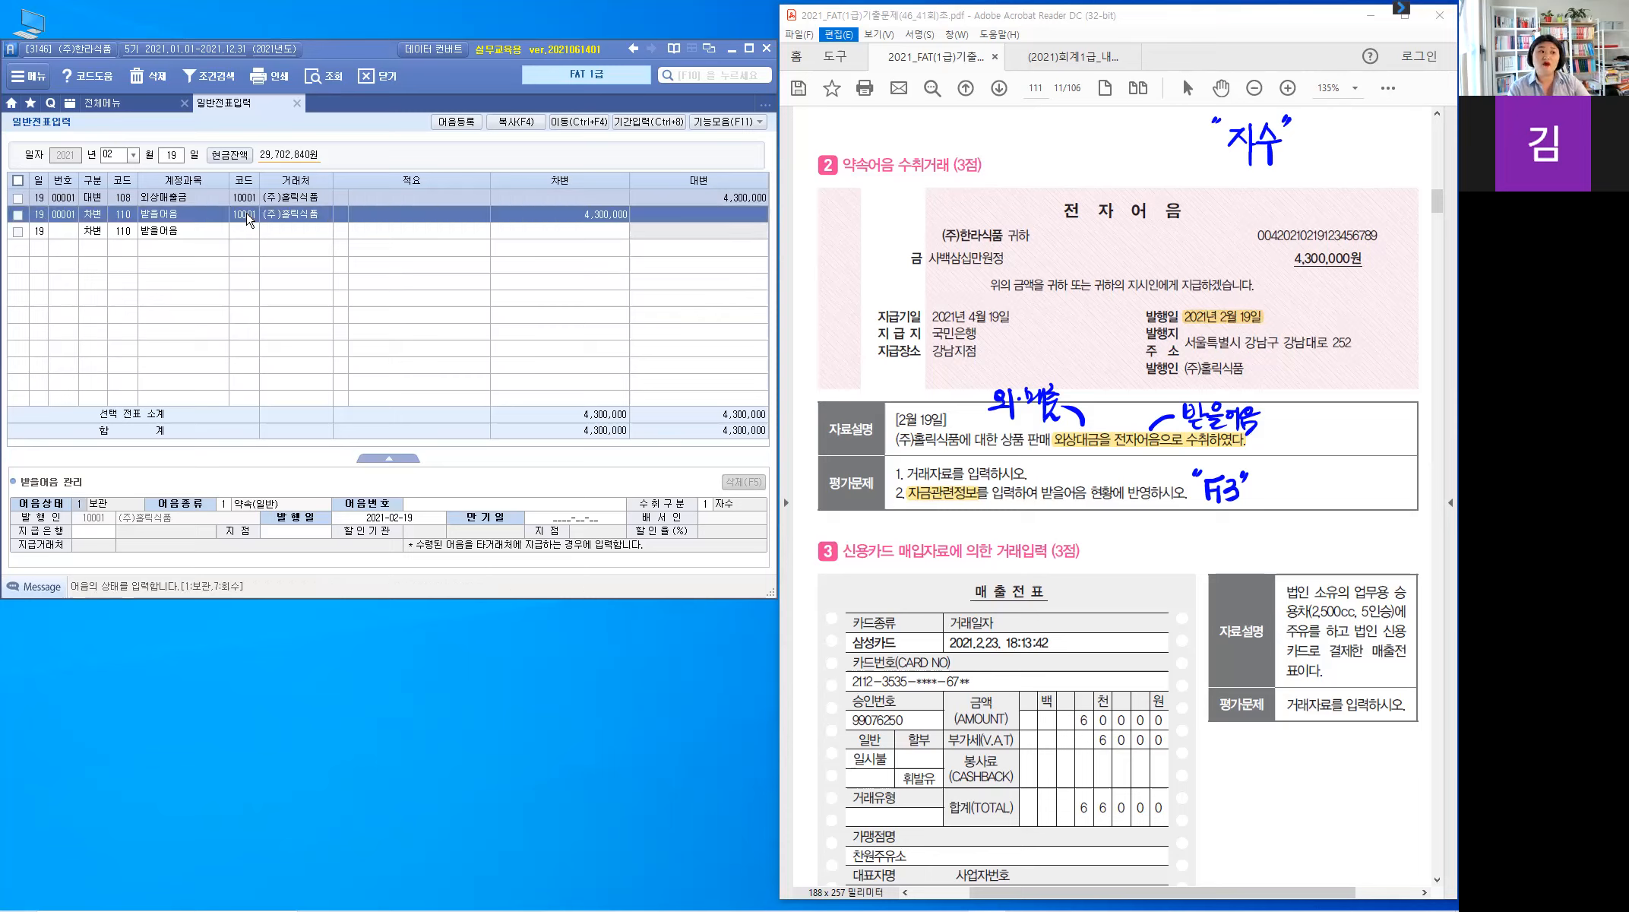
click(48, 489)
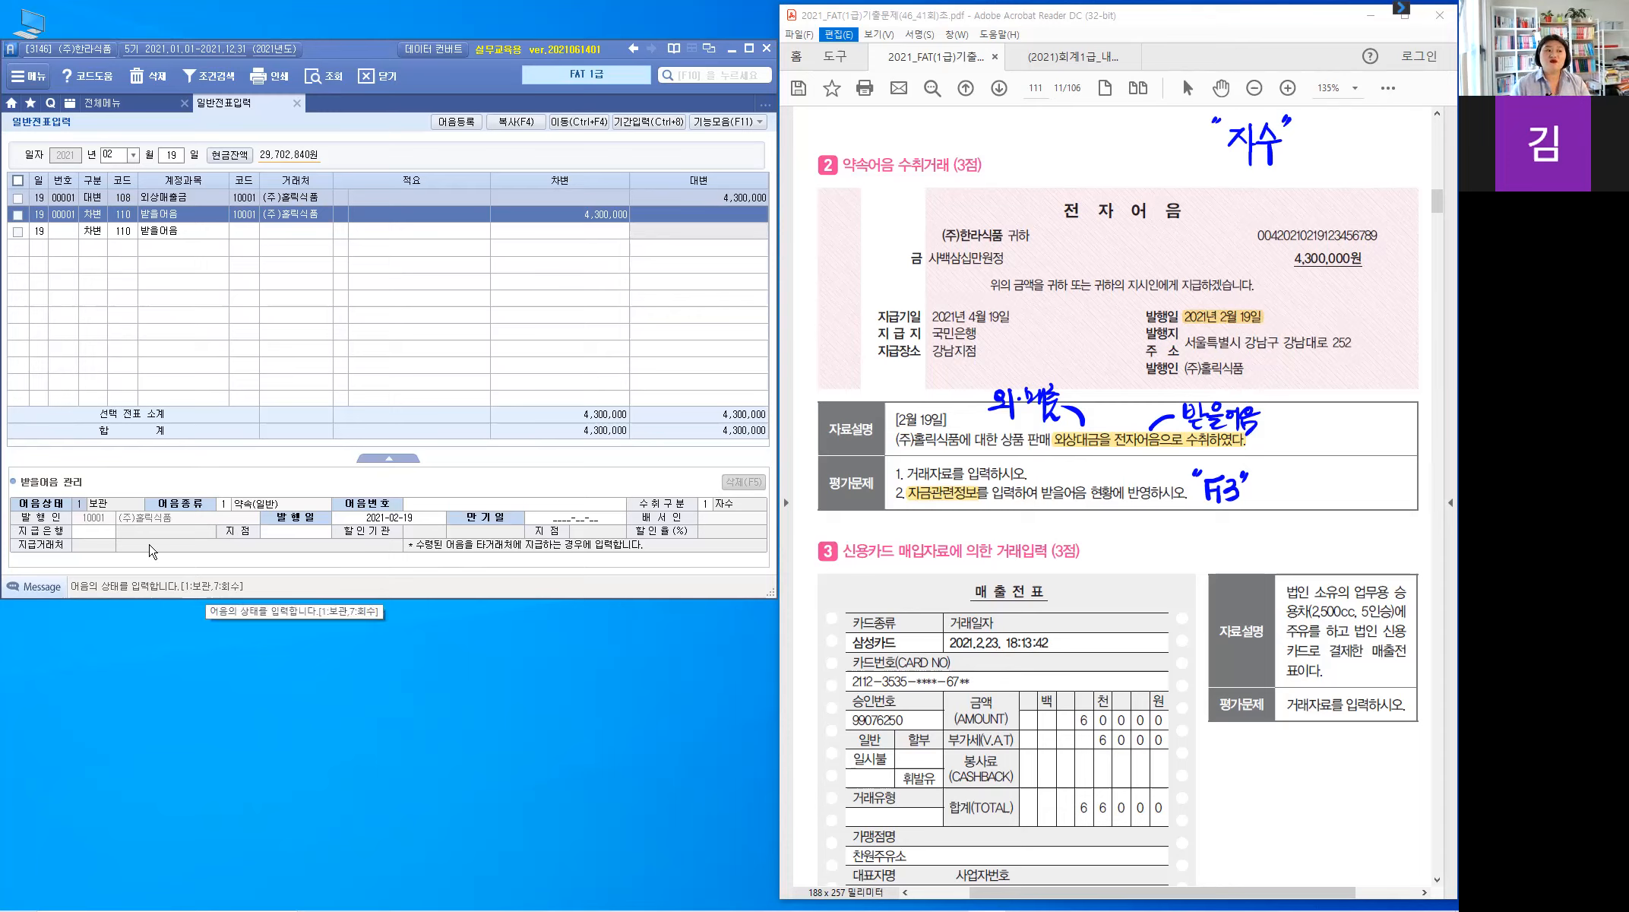
key(Return)
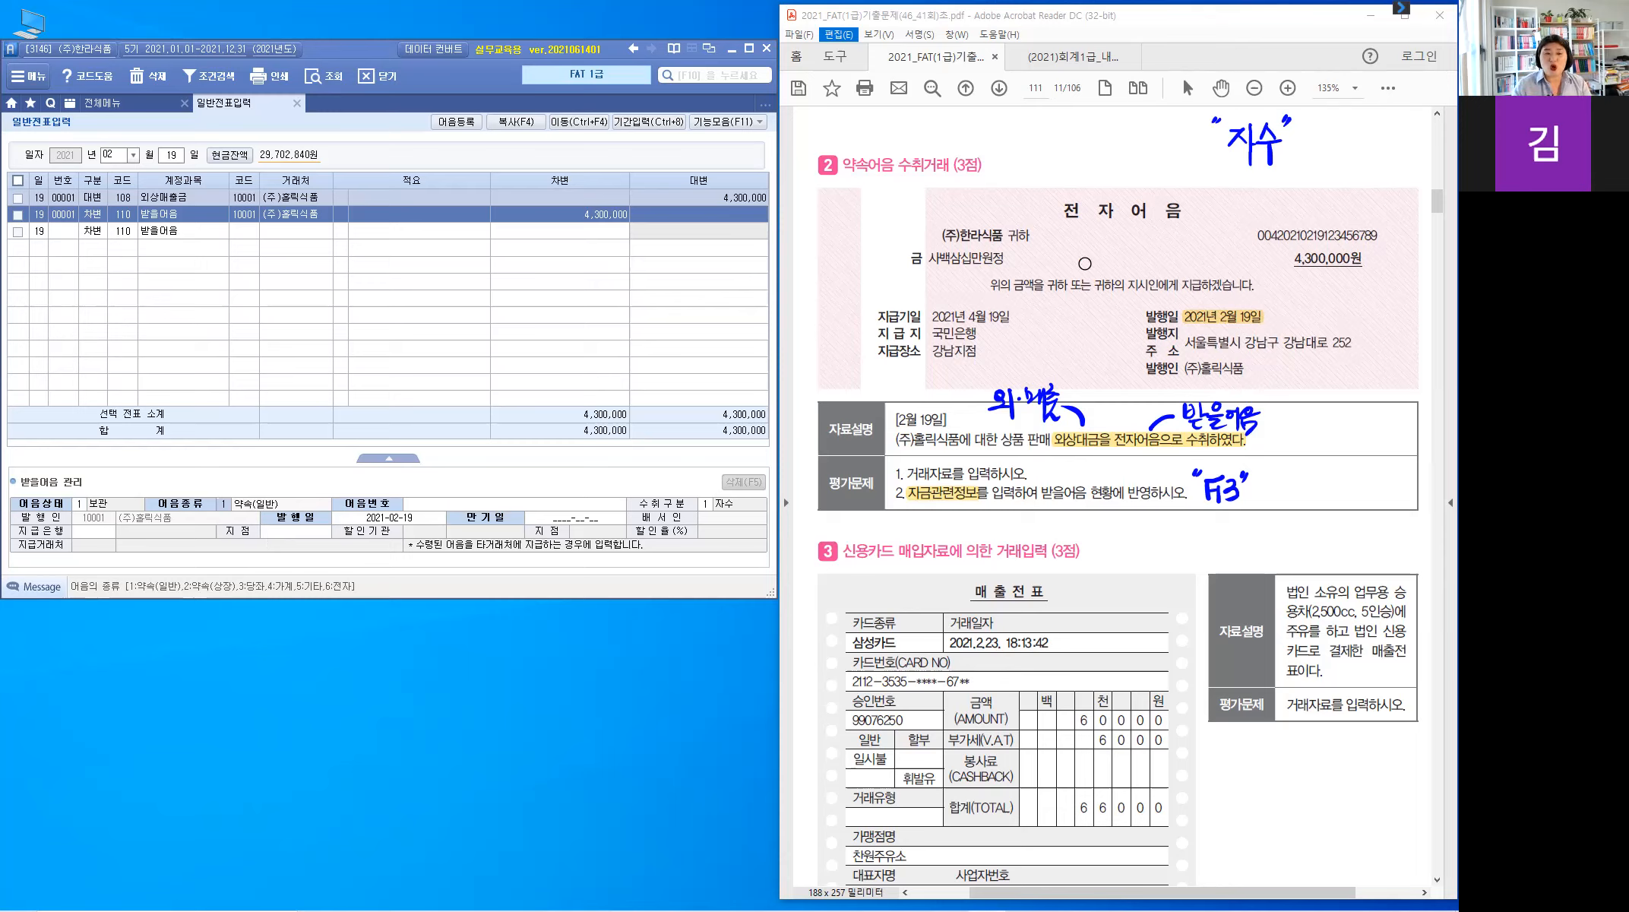
Highlight 전자 in the note's title in the exam PDF and set the note type (어음종류) to 6 전자
double_click(1107, 212)
drag(1060, 214, 1057, 216)
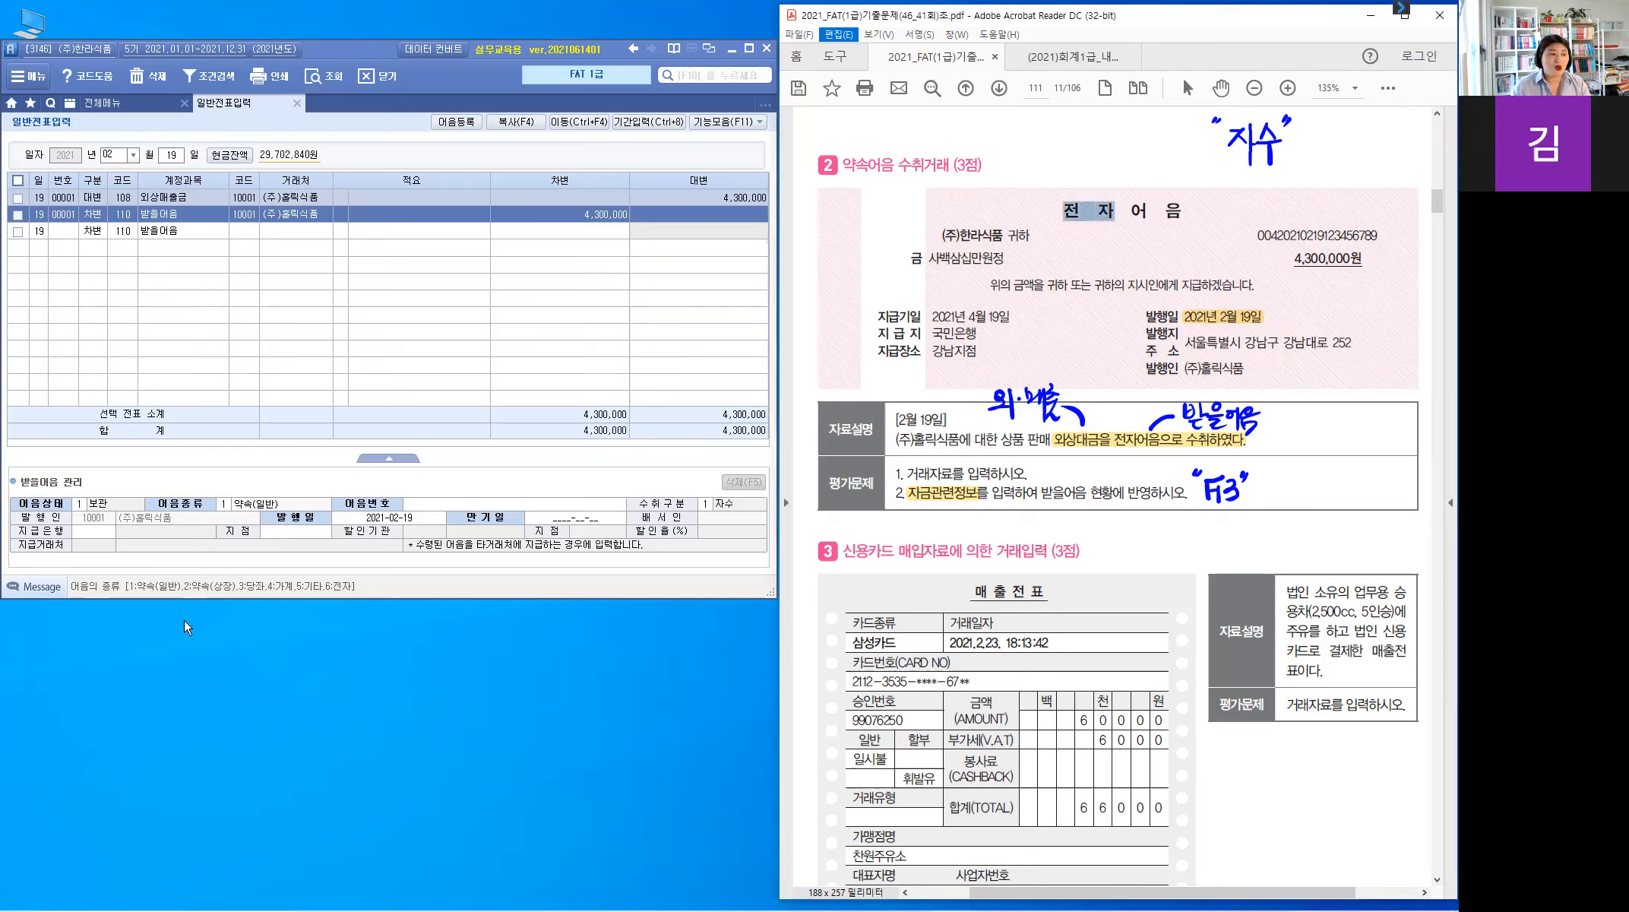
click(143, 596)
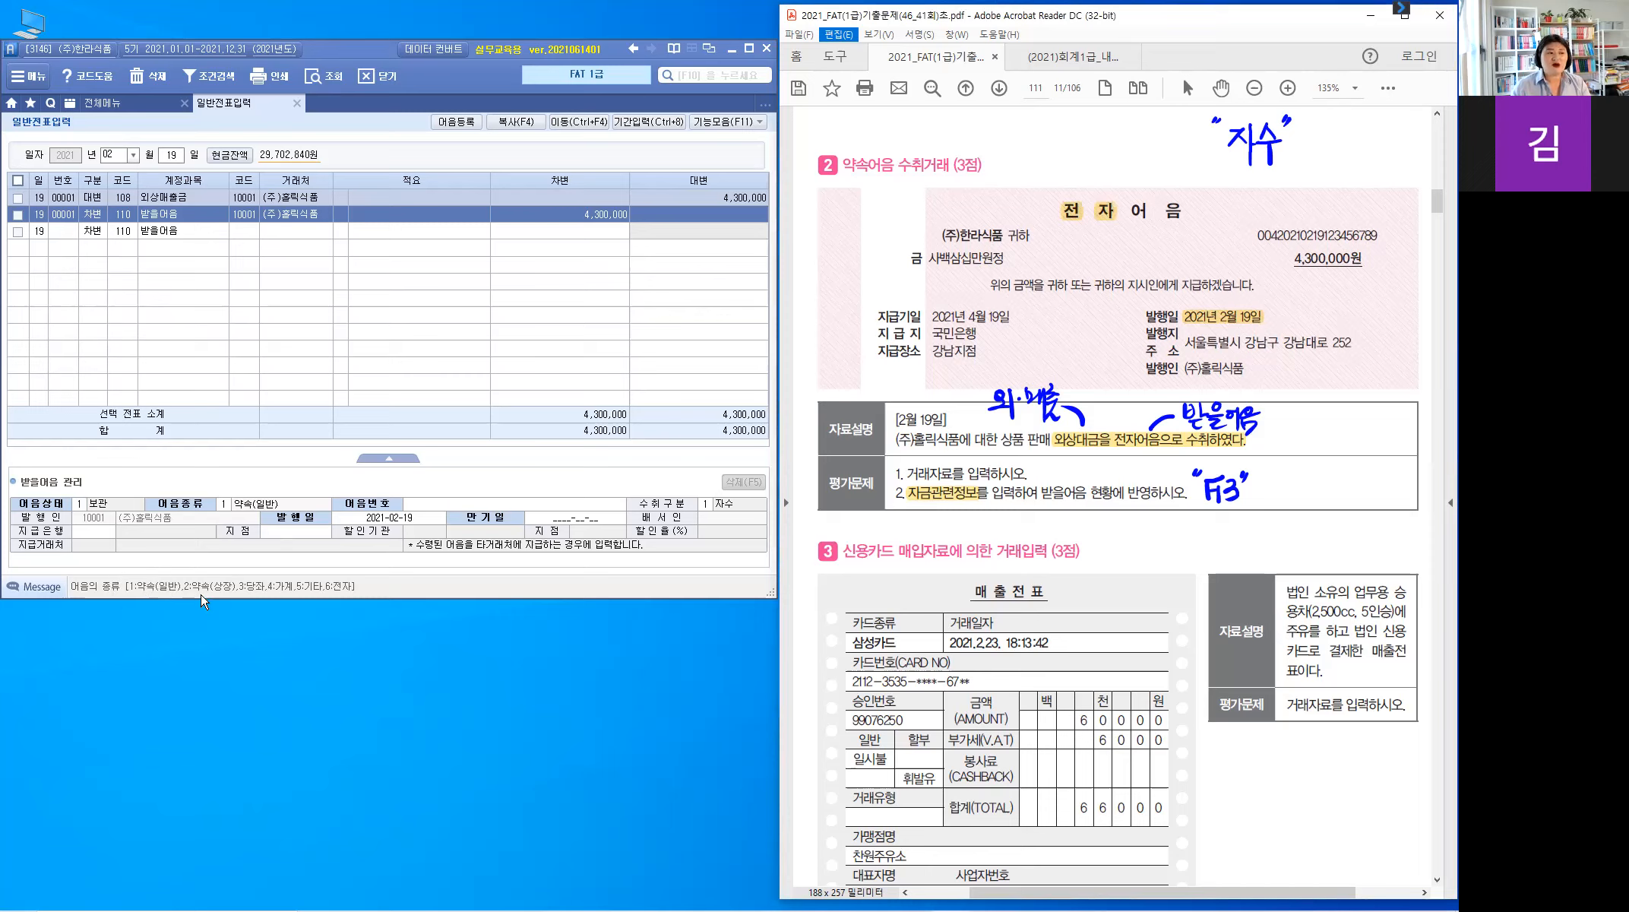
click(258, 596)
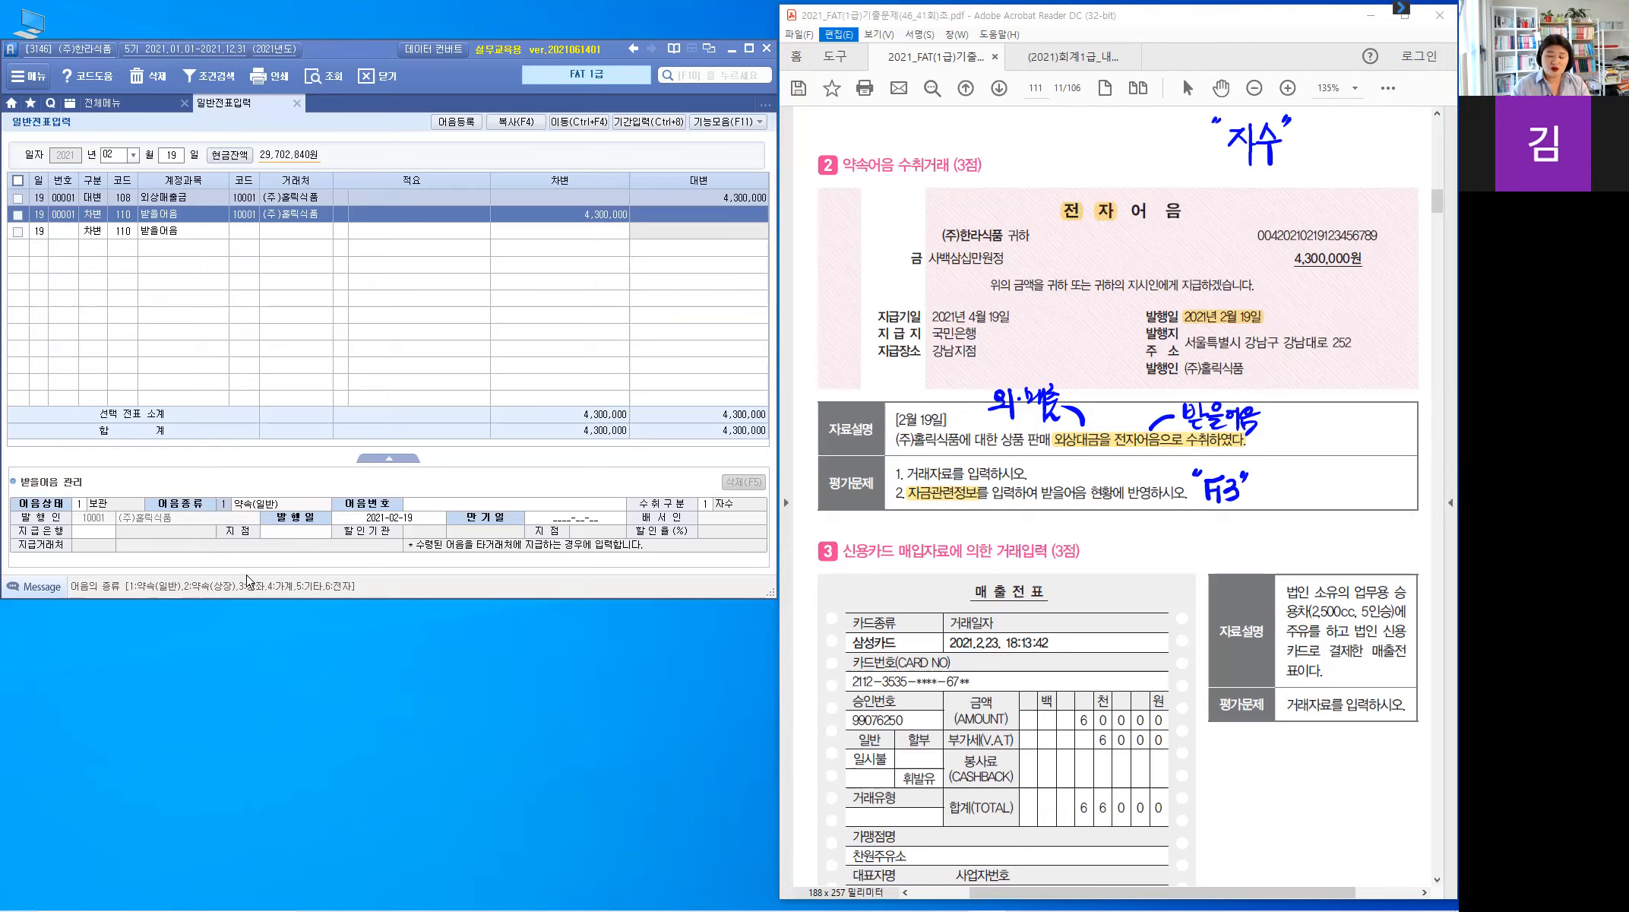
text(6)
key(Return)
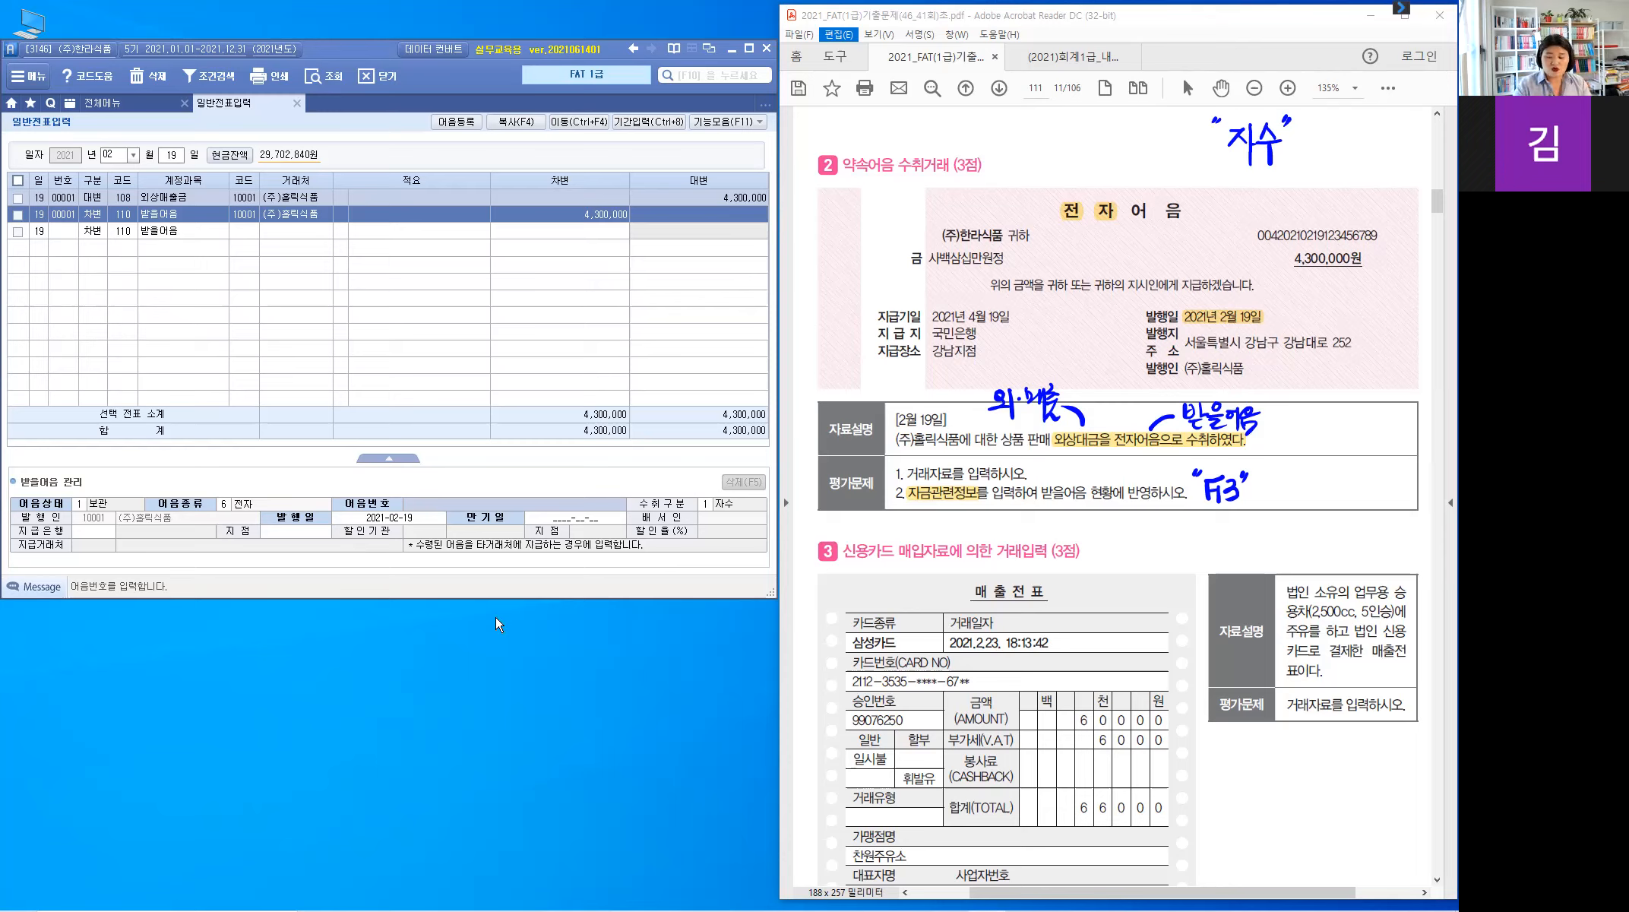
Enter the electronic note's number from the exam PDF as the 어음번호 and highlight the date digits 20210219 within it
text(004)
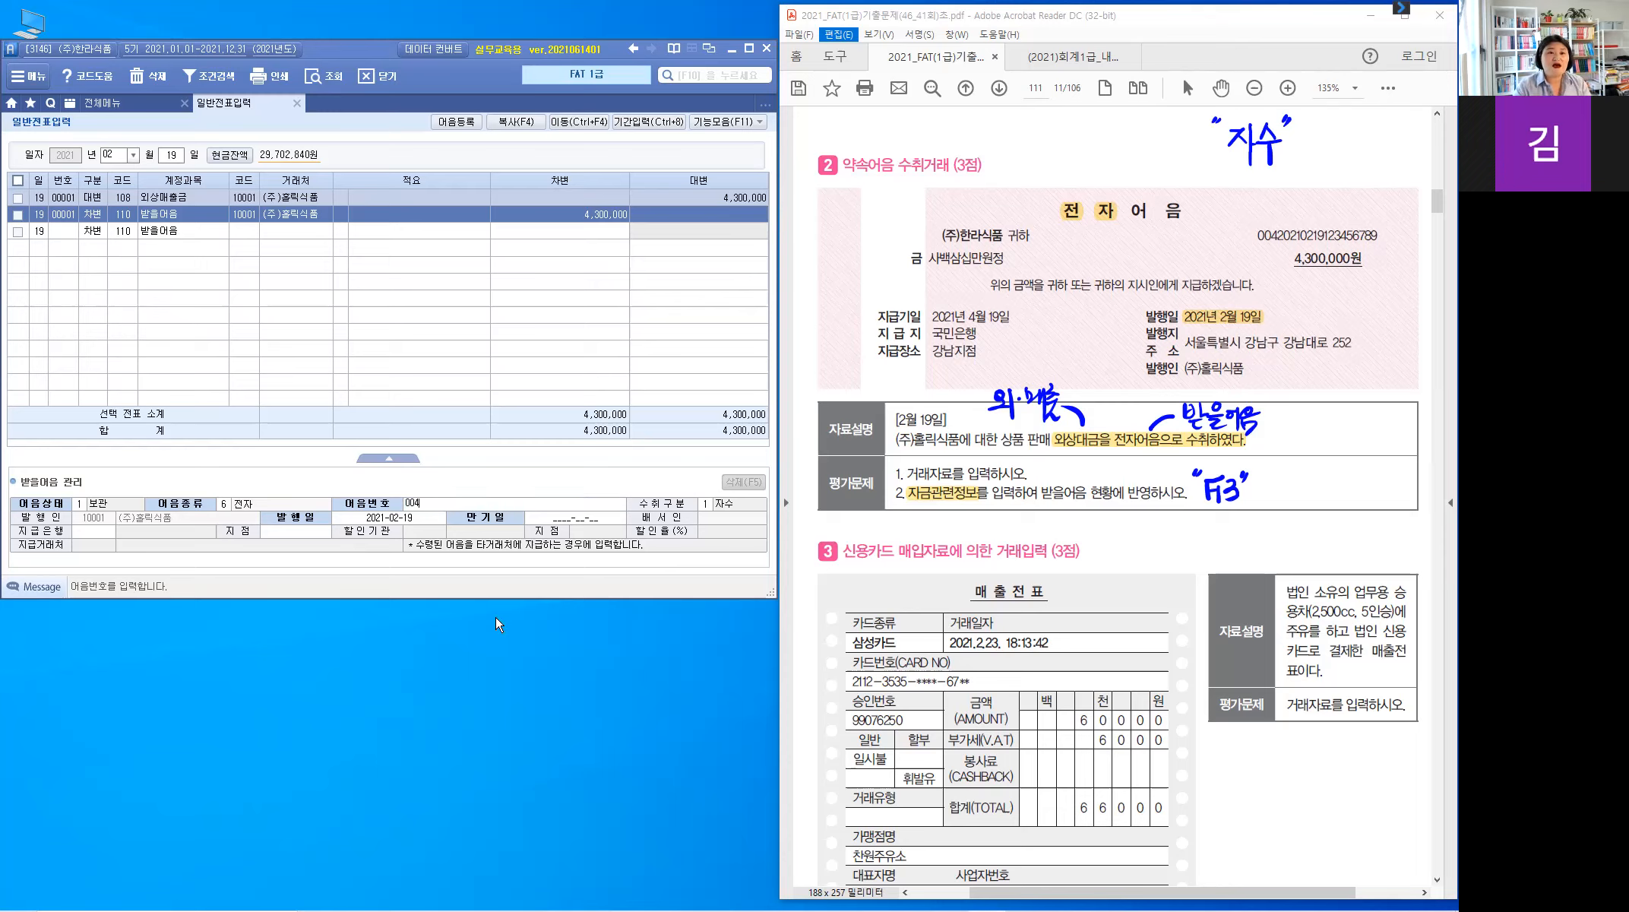
text(20210219123456789)
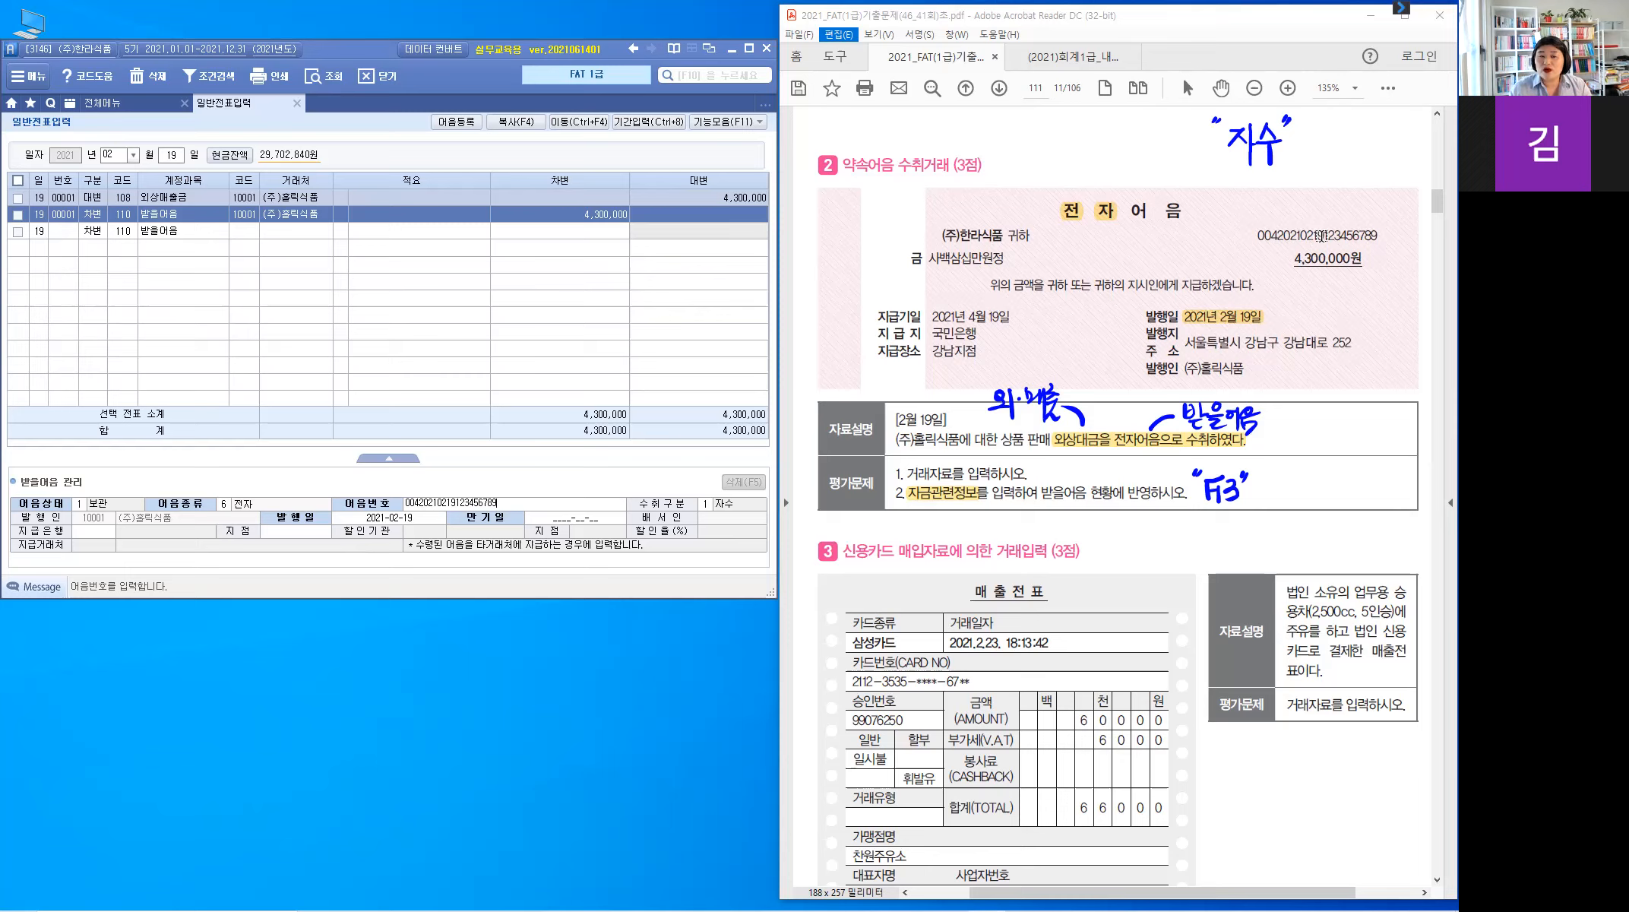
mouse_move(1322, 234)
mouse_down()
mouse_move(1279, 235)
mouse_move(1326, 236)
mouse_up()
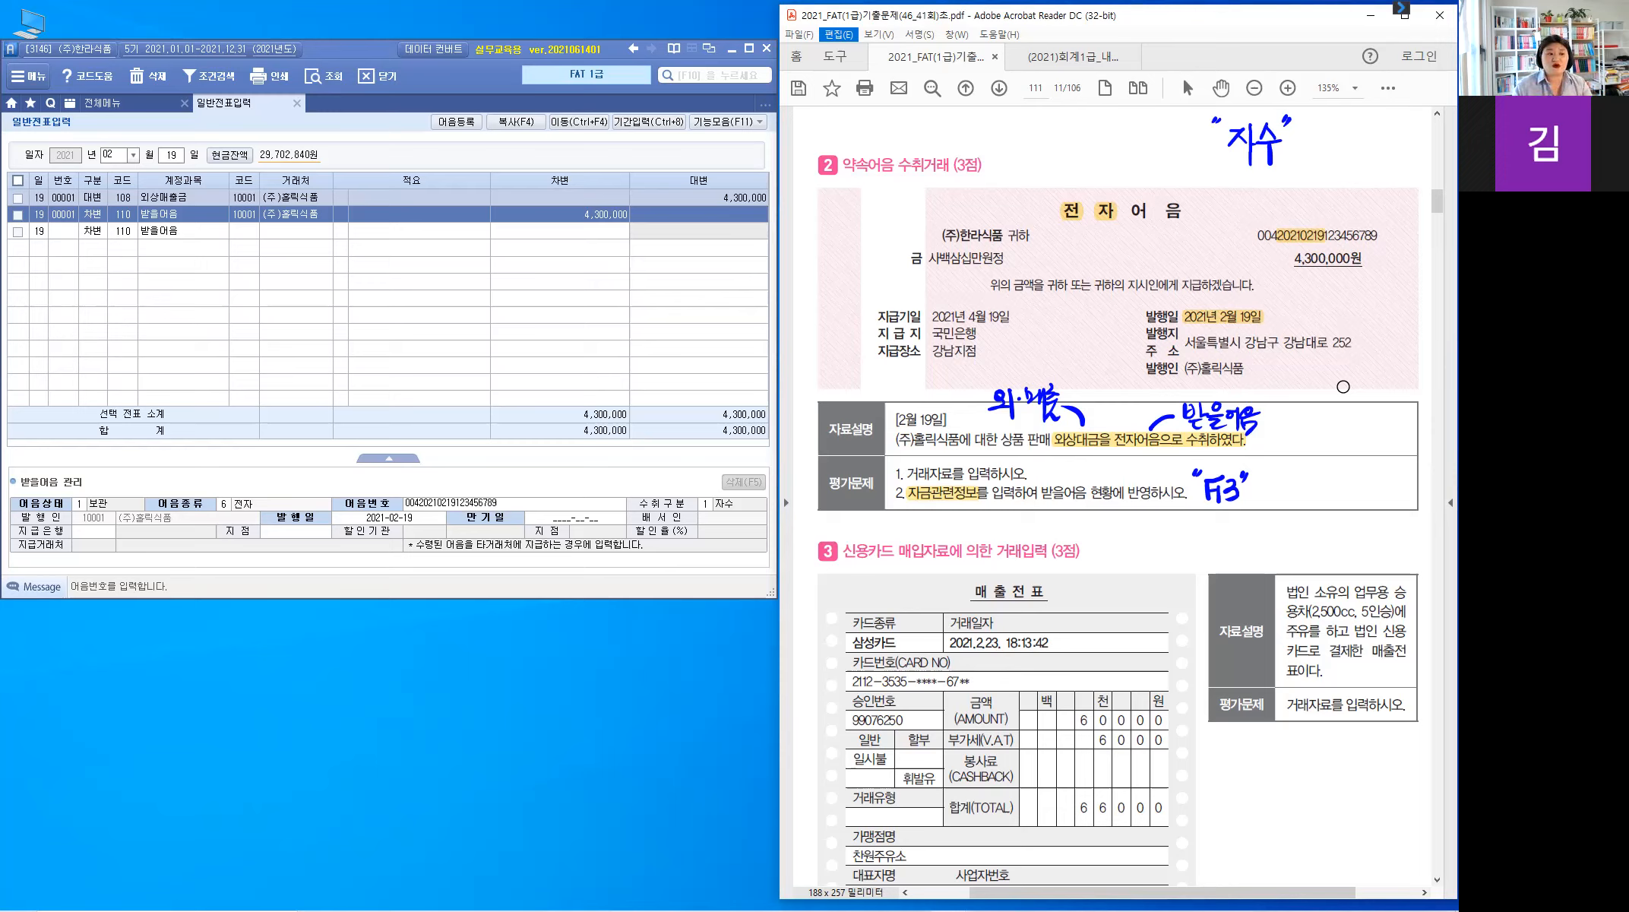
click(523, 498)
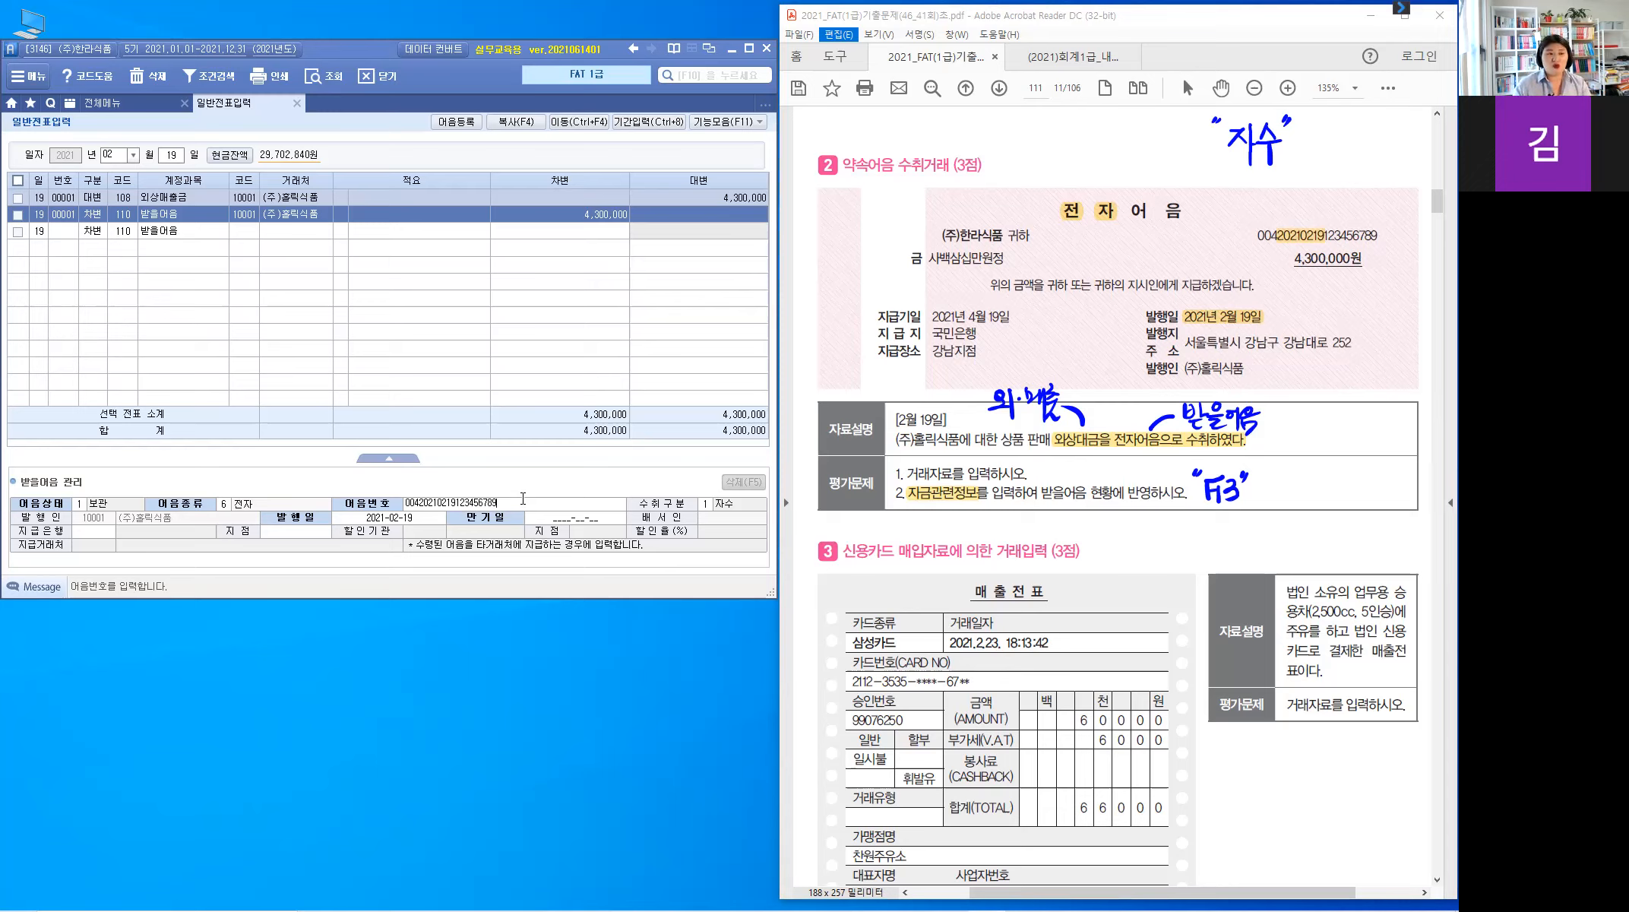
key(Return)
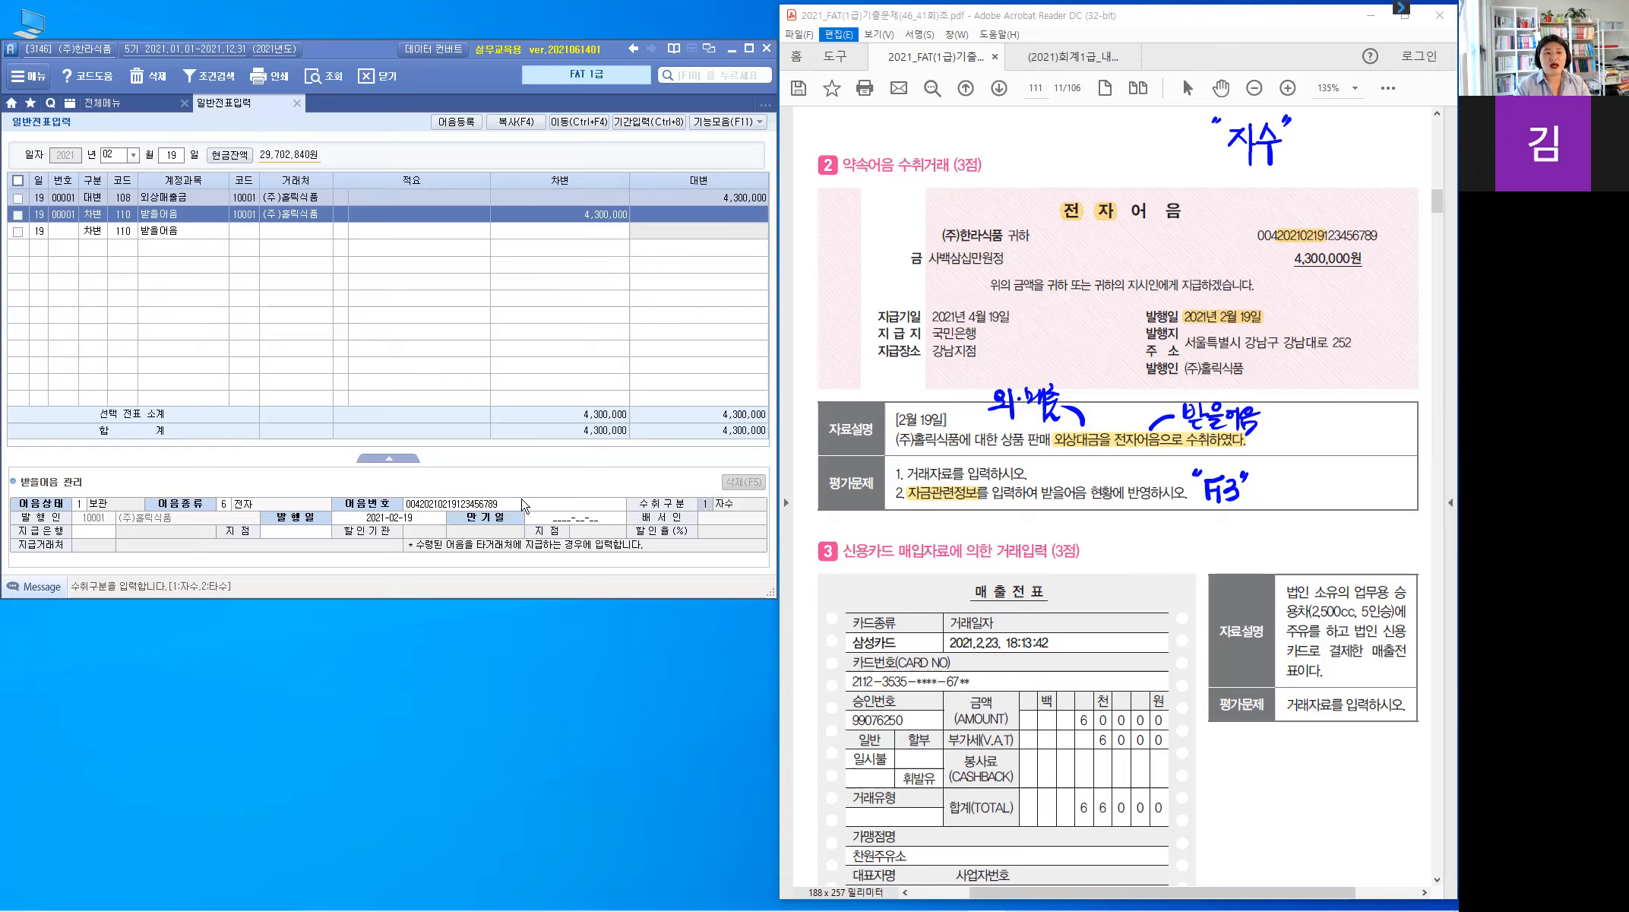
Keep the receipt type (수취구분) as 1 자수 and accept 2021-02-19 as the issue date (발행일)
click(708, 509)
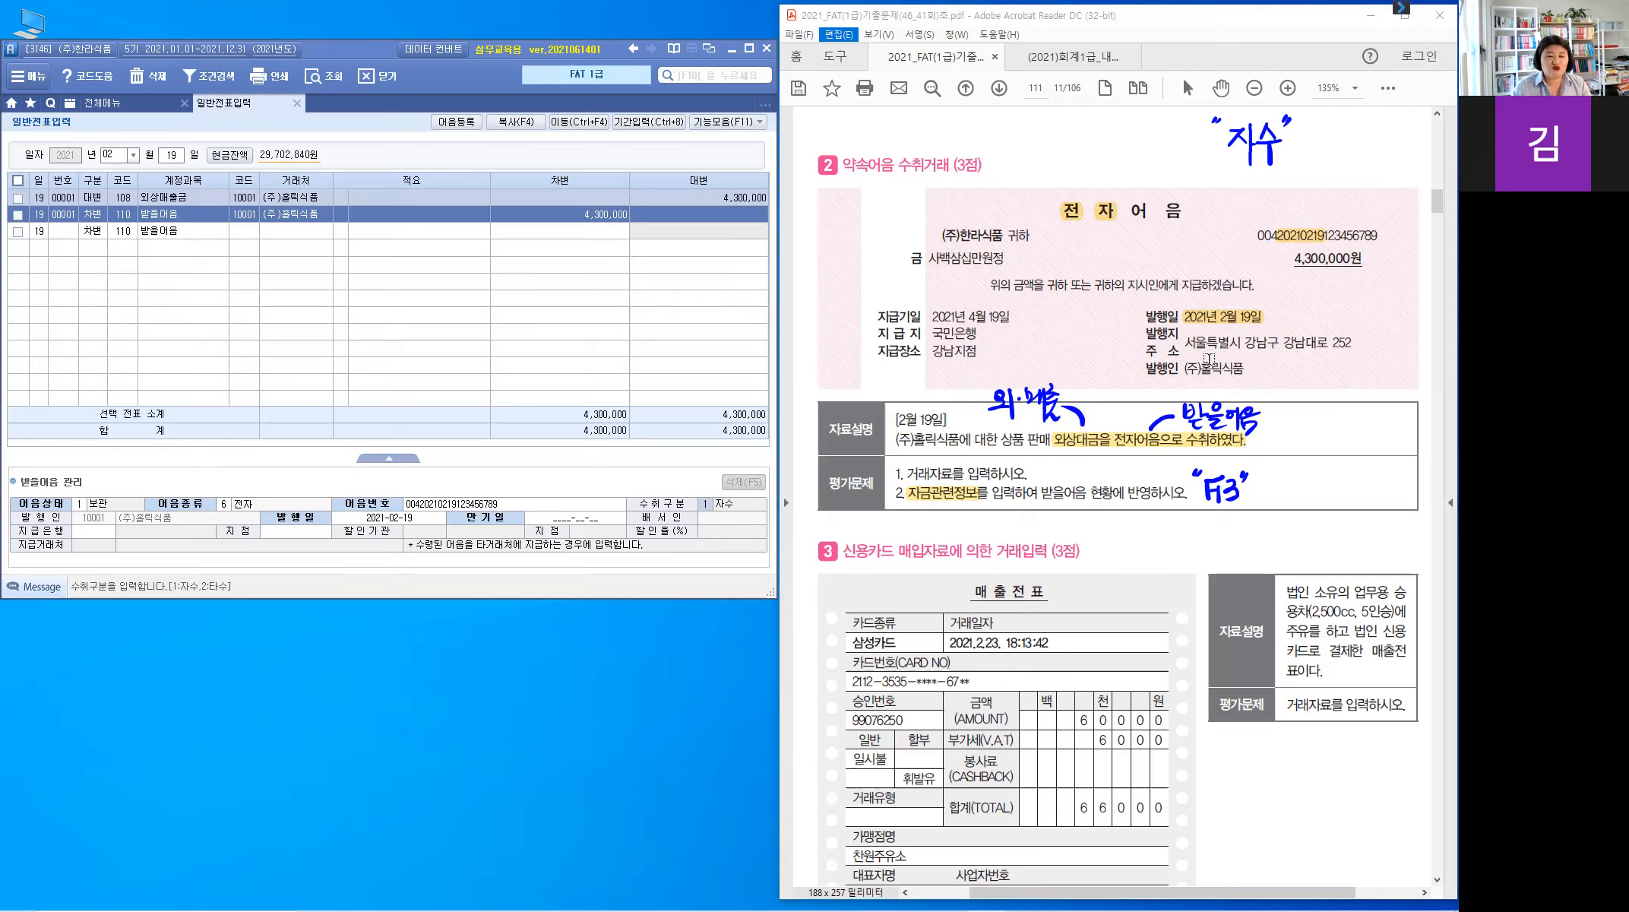
click(982, 239)
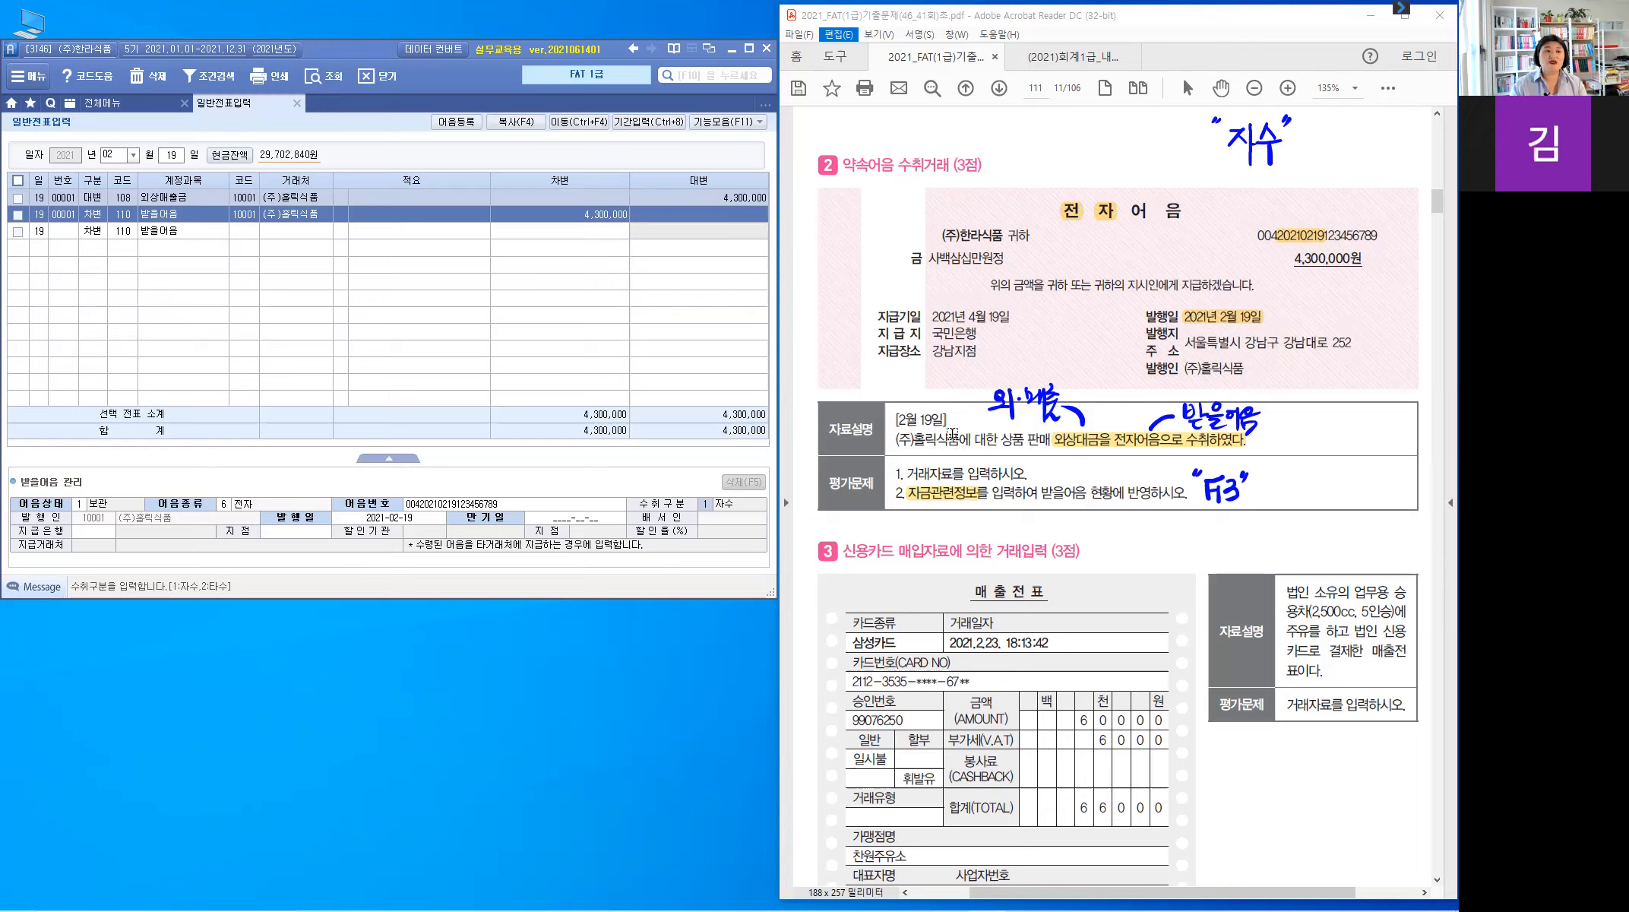
click(710, 509)
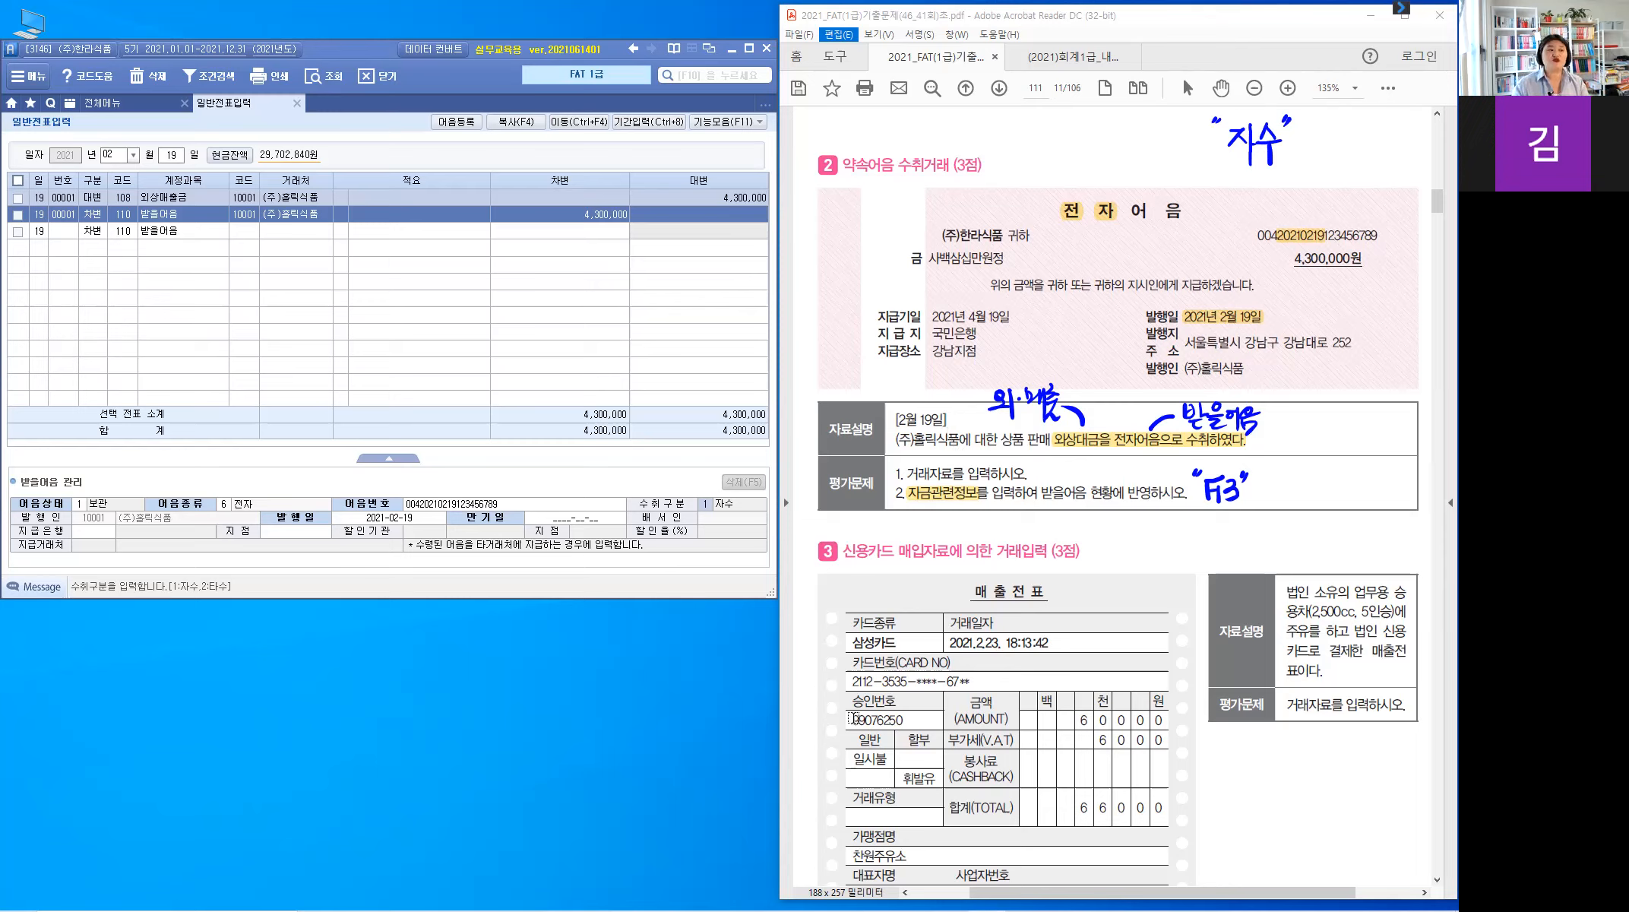
key(Return)
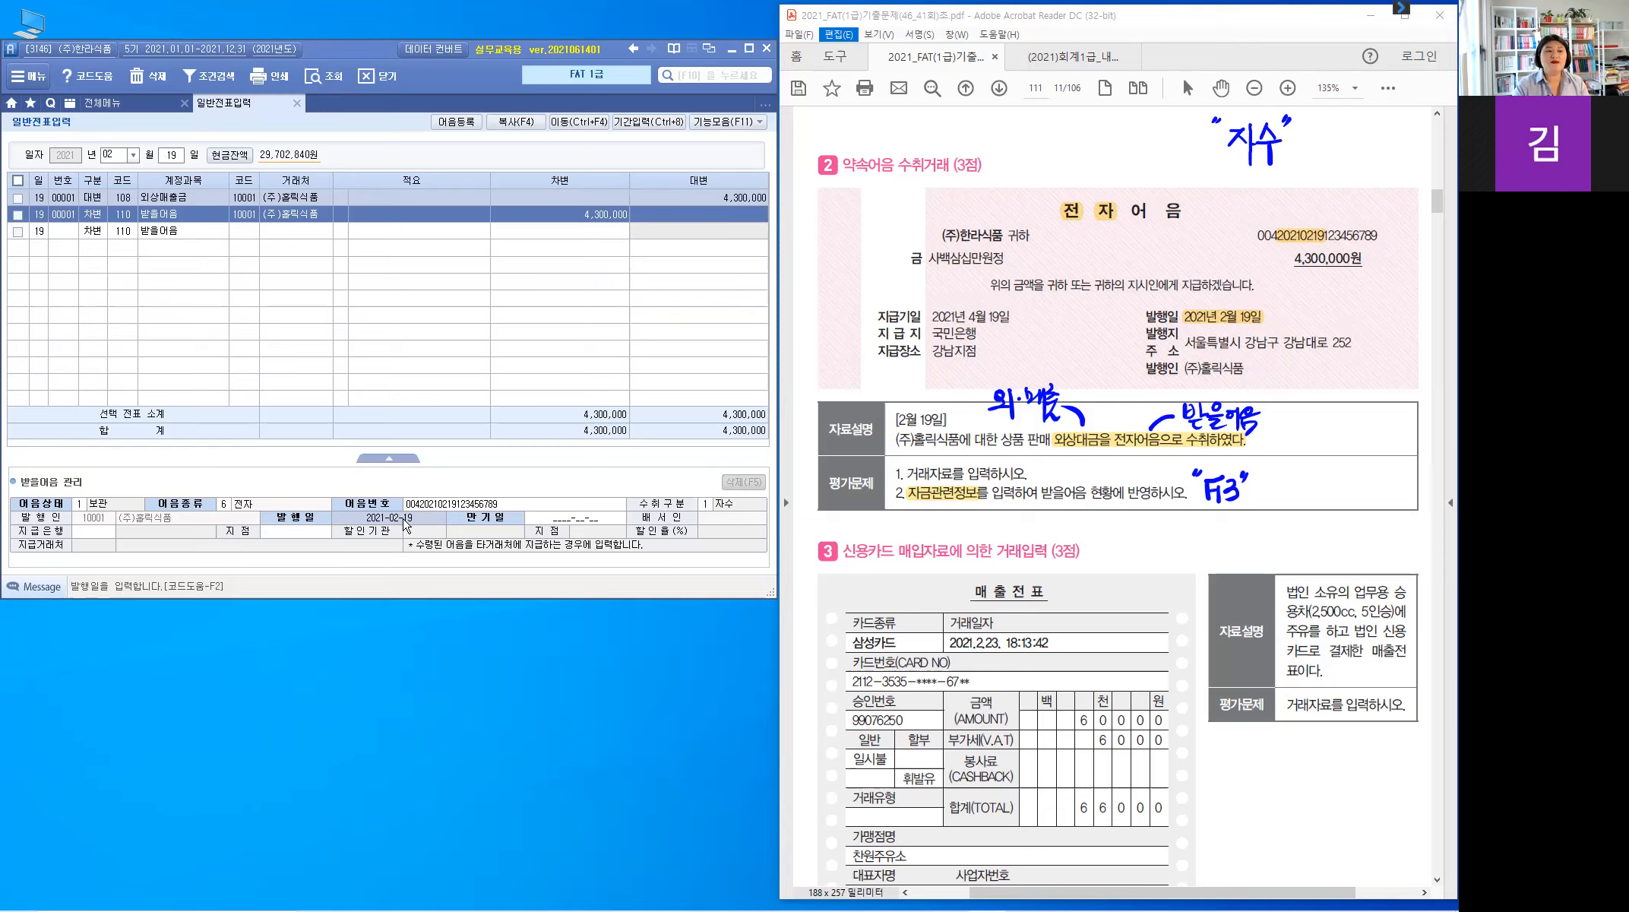
key(Return)
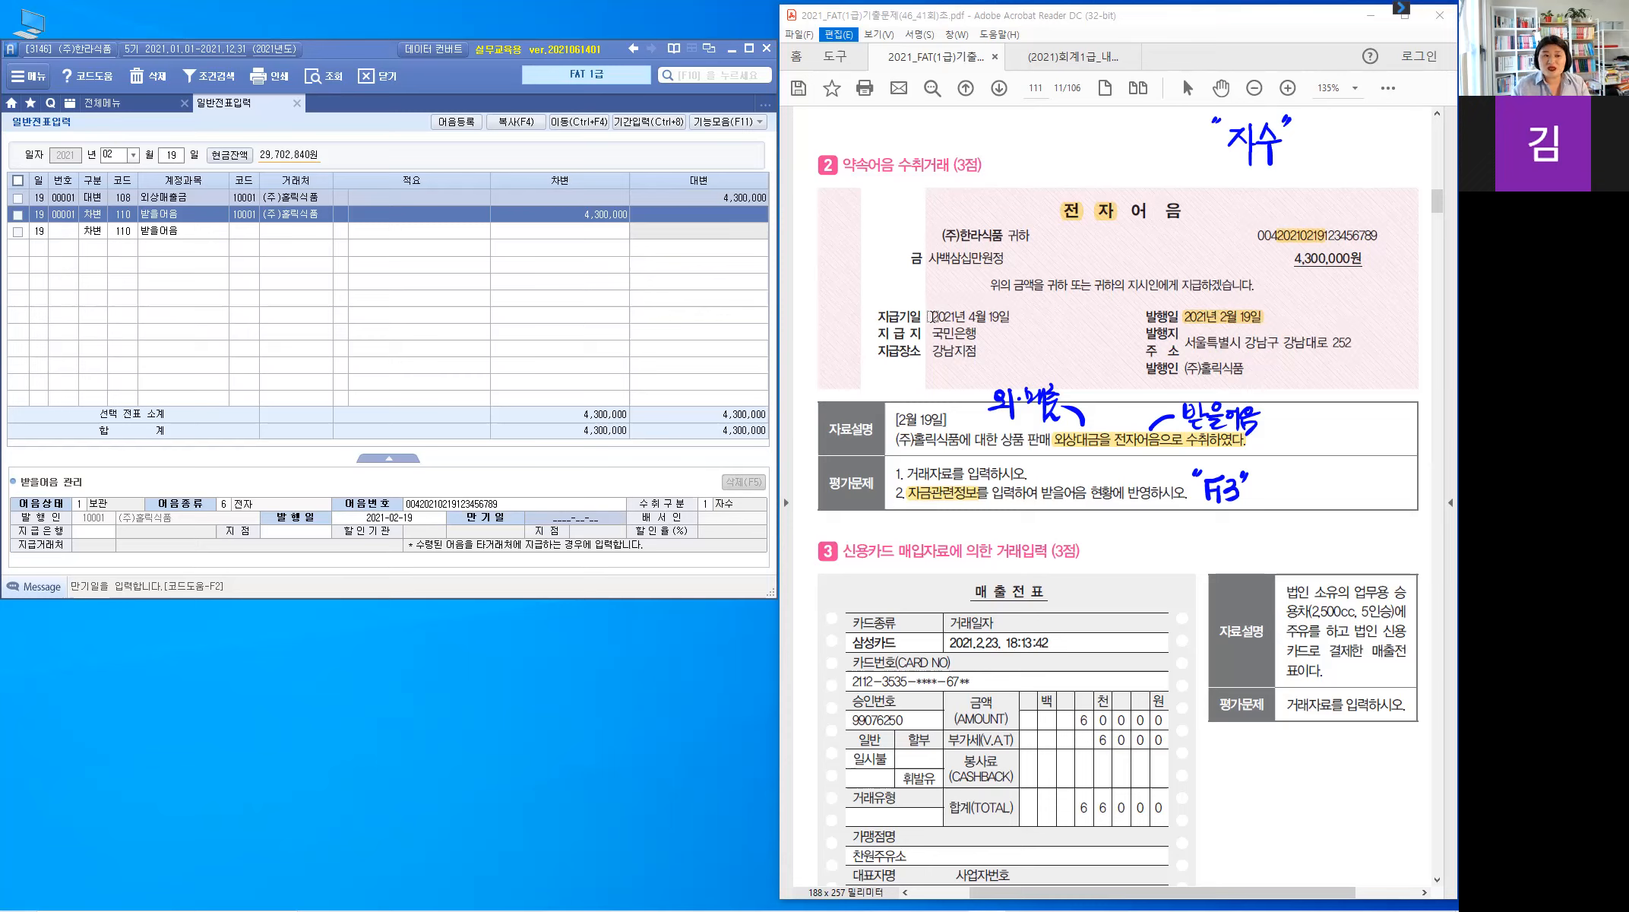
Highlight the payment date 2021년 4월 19일 in the exam PDF and set the note's maturity date (만기일) to 2021-04-19
drag(933, 316, 1011, 319)
click(757, 445)
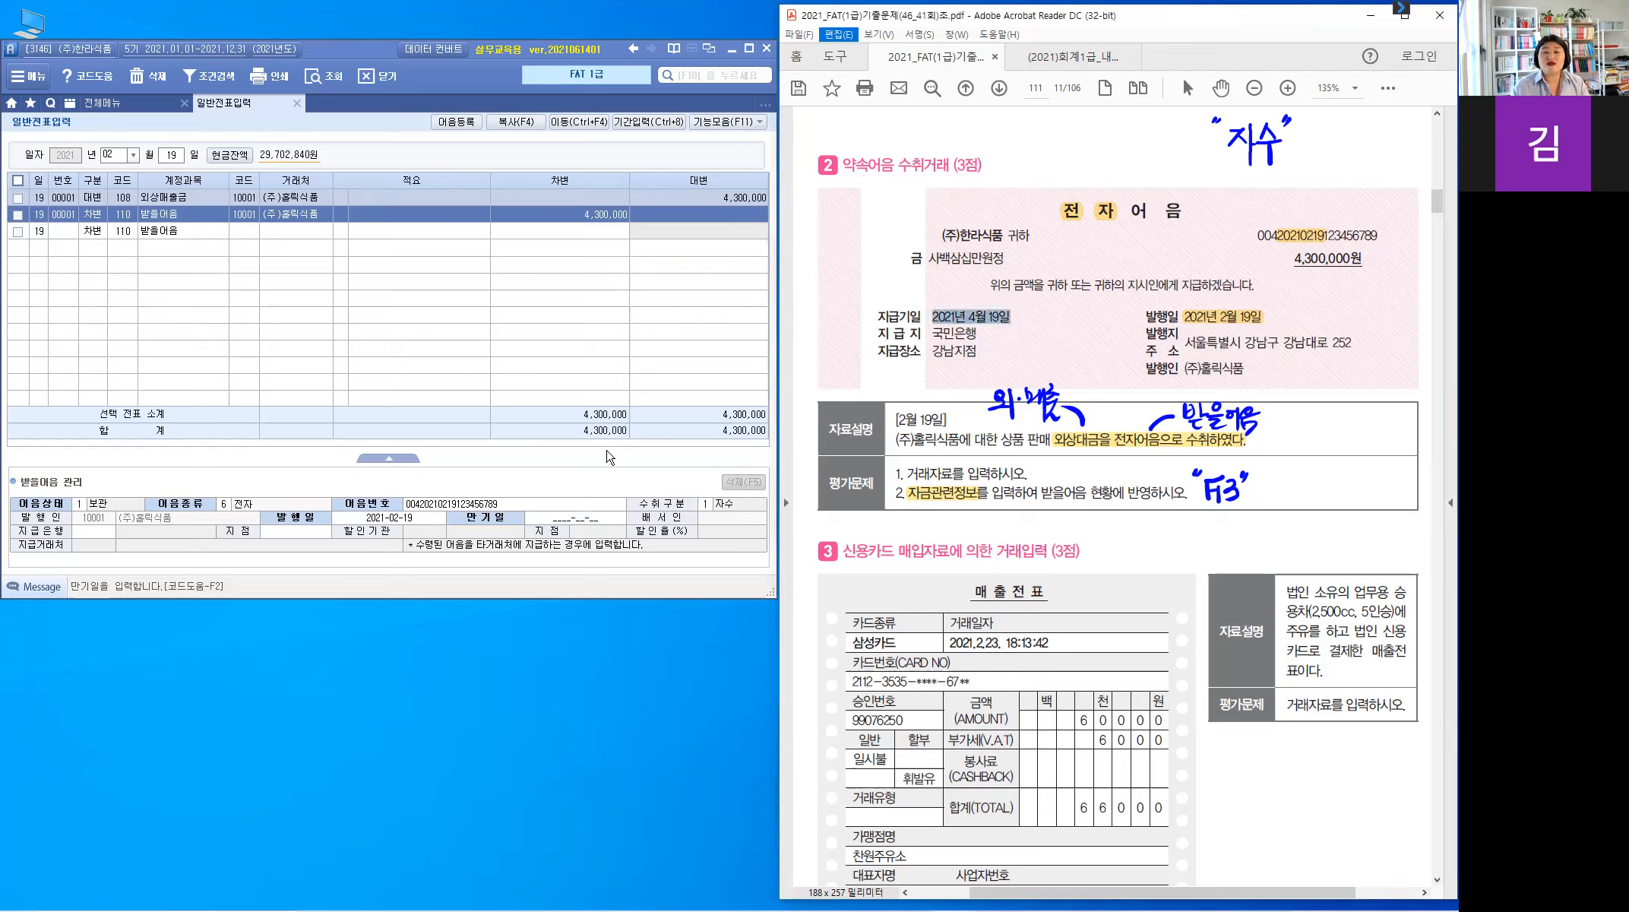
click(602, 518)
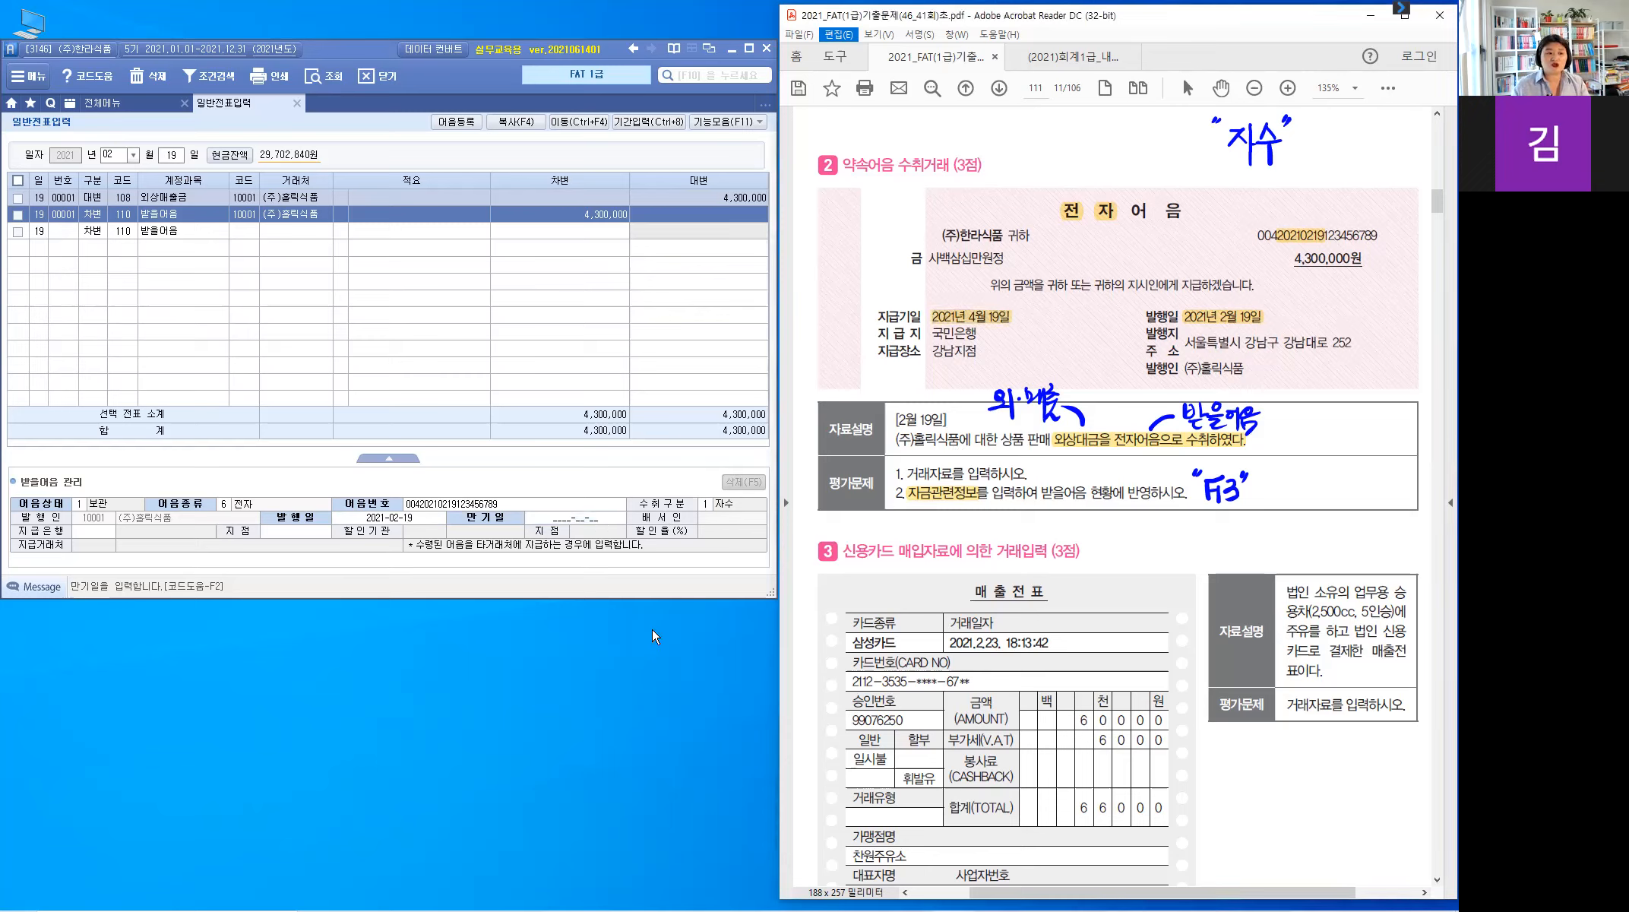
text(2021-)
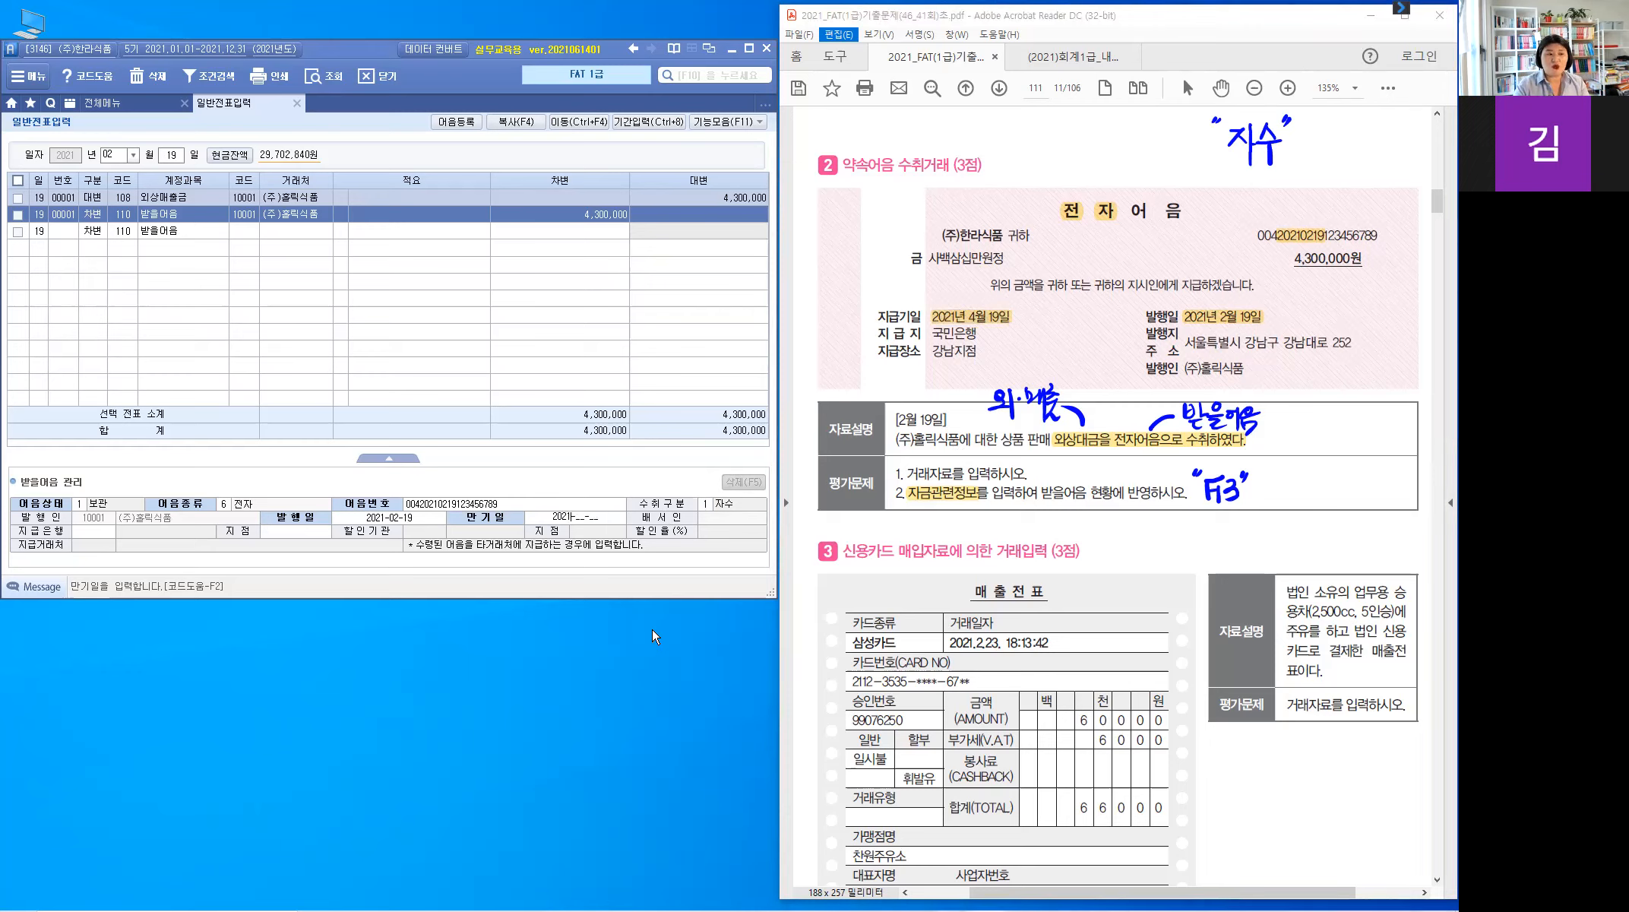
text(04-19)
key(Return)
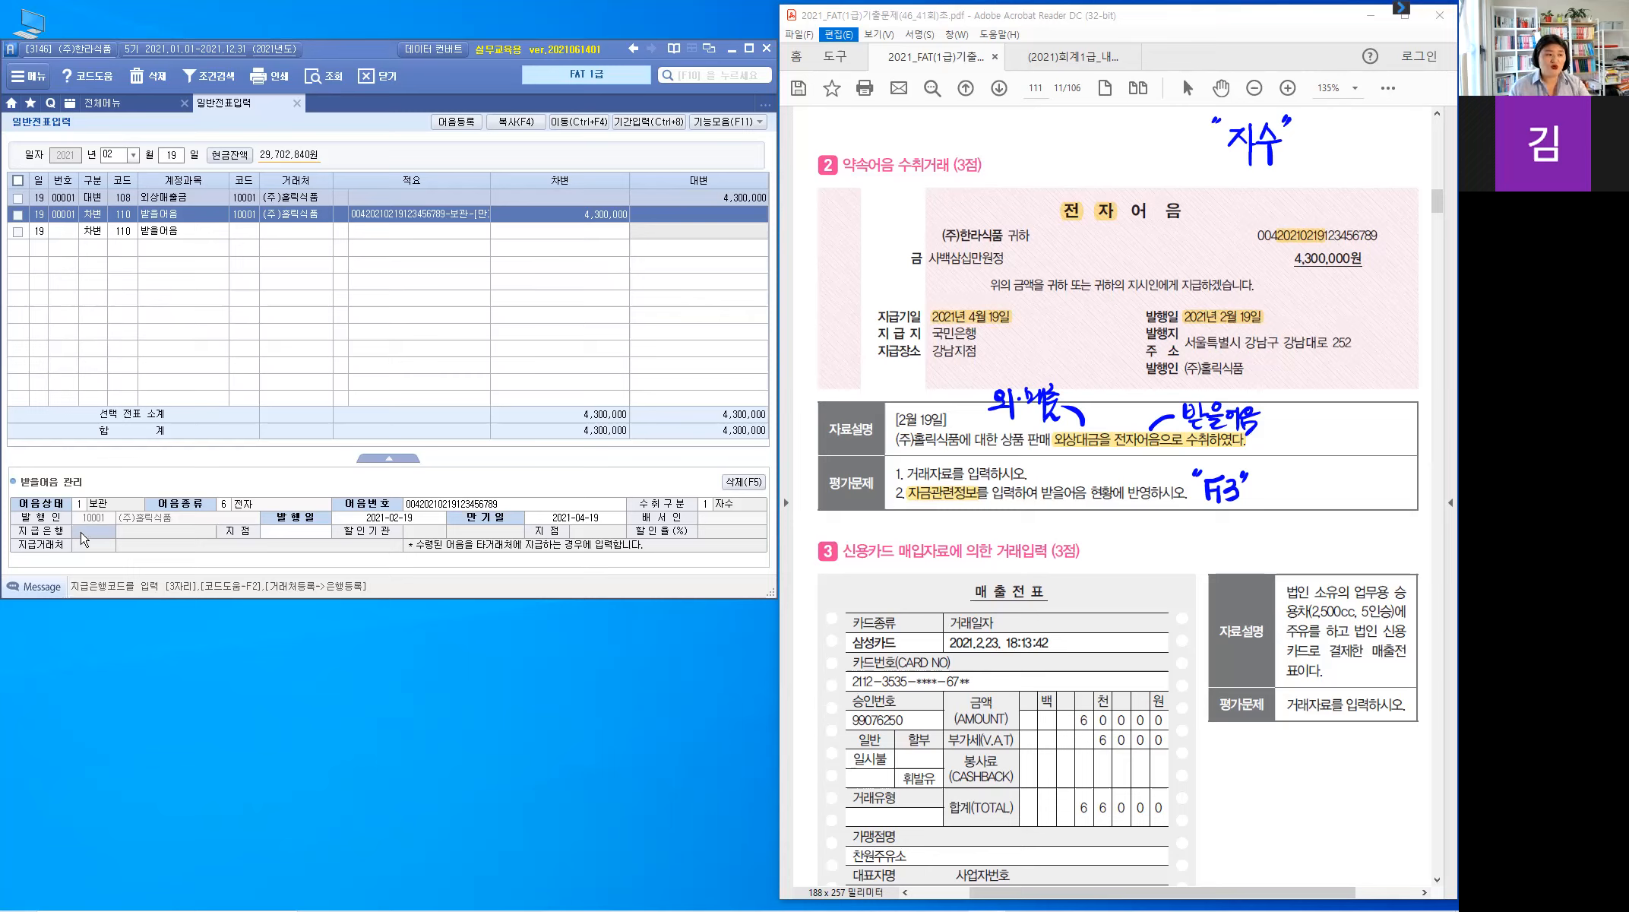
Look up the bank codes and set the note's paying bank (지급은행) to 100 국민은행
key(F2)
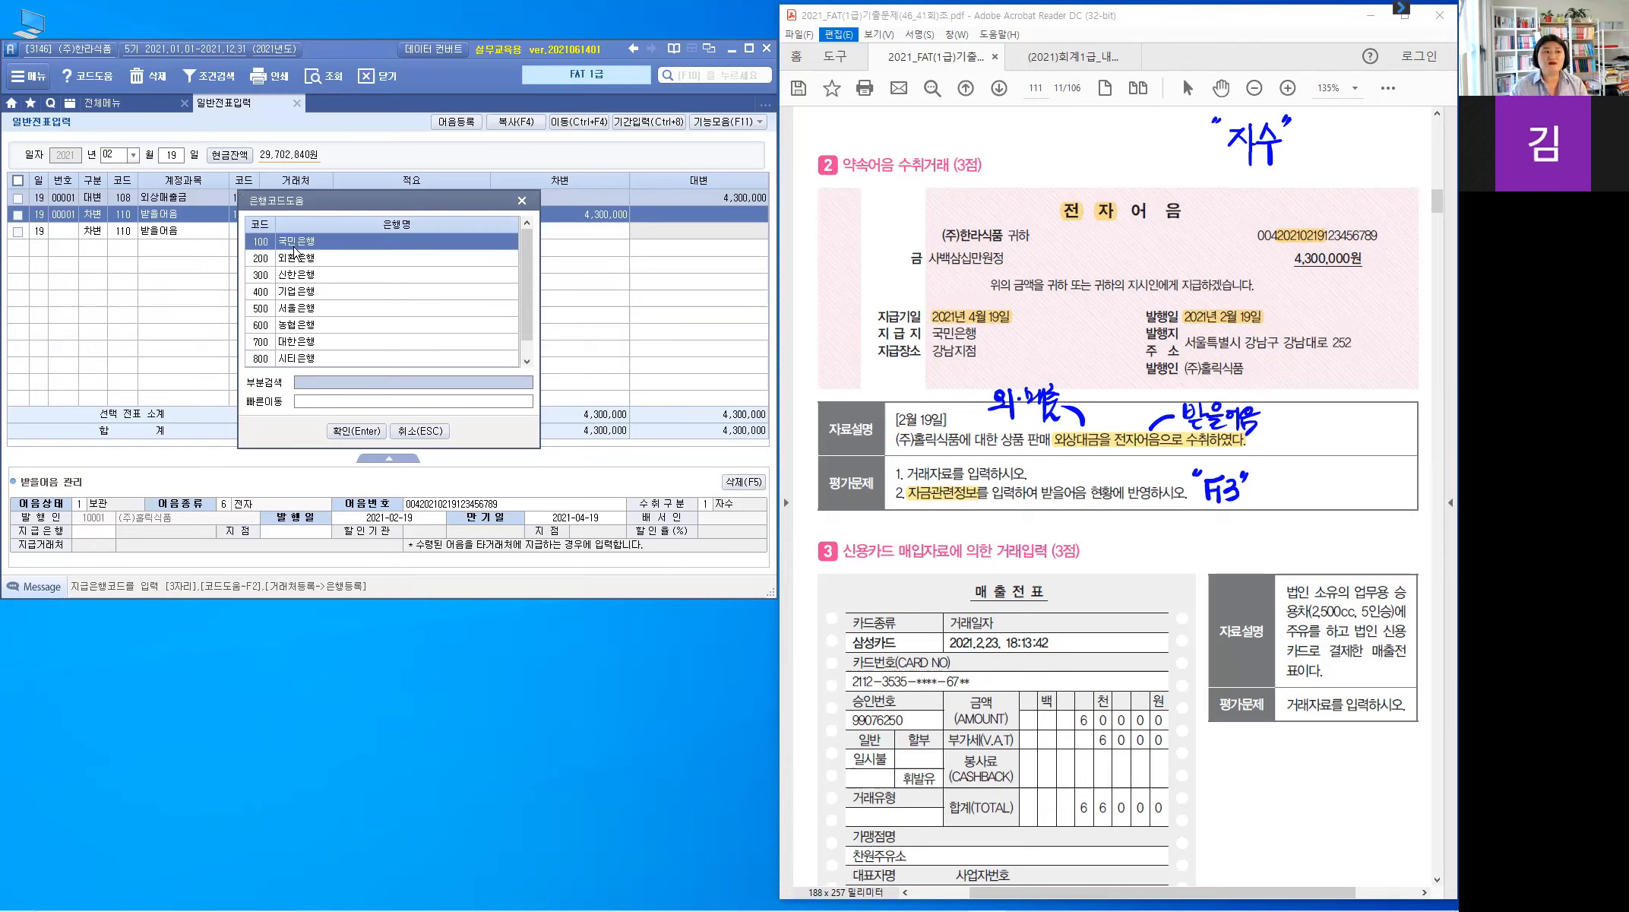
key(Escape)
text(100)
key(Return)
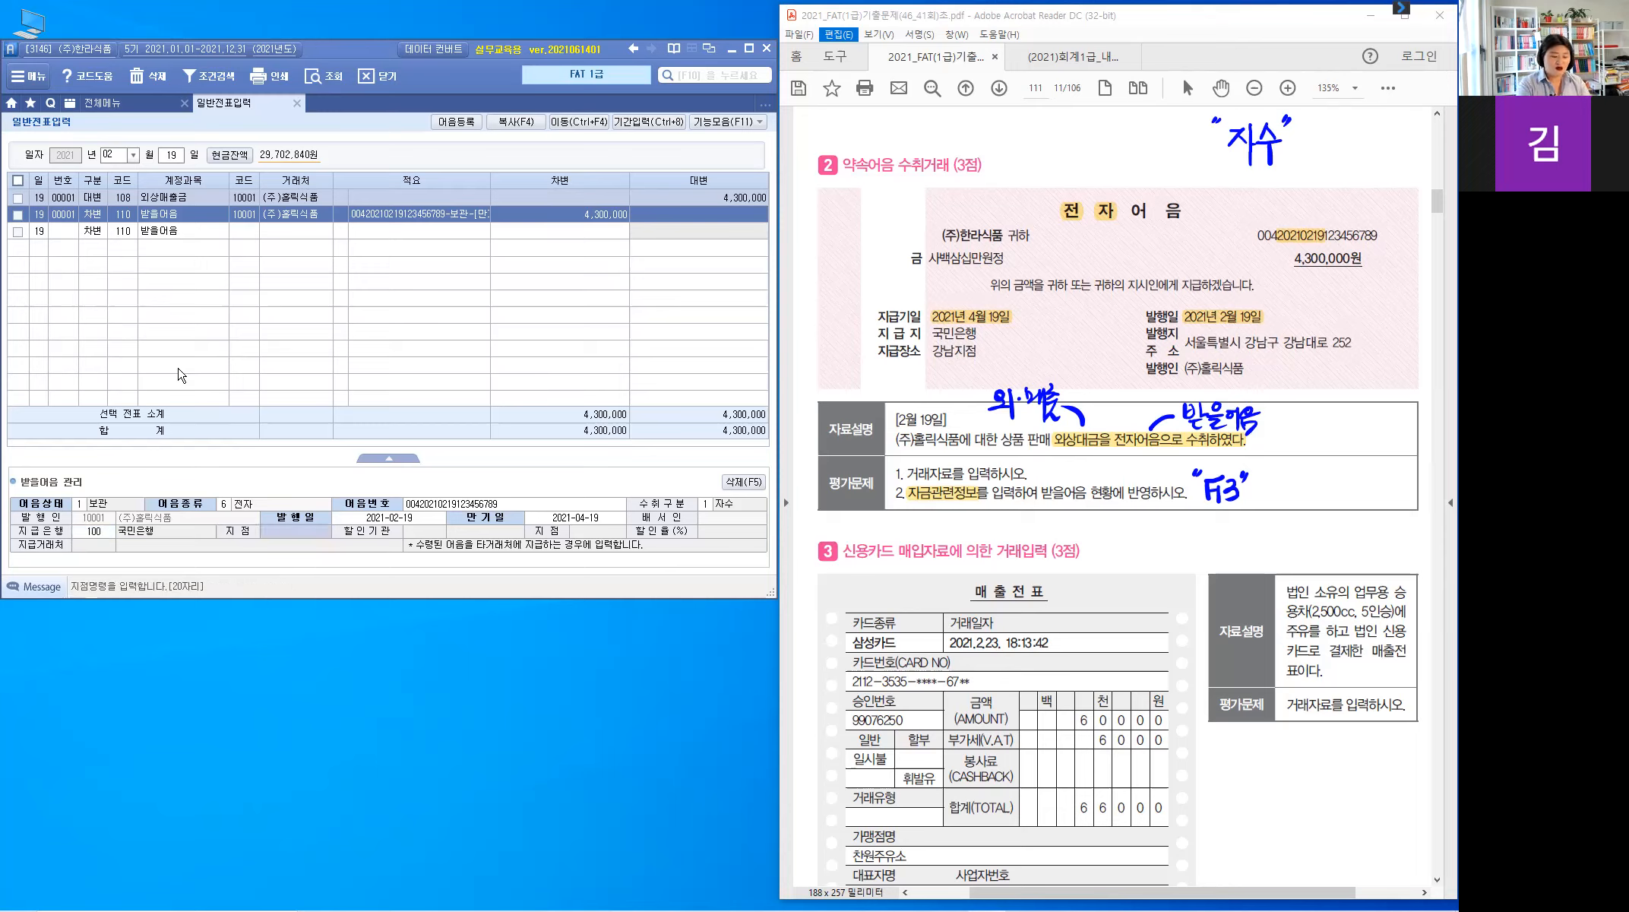
Set the paying bank's branch (지점) to 강남 and return to the voucher lines to complete the note's fund details
text(ㄱㅇ)
key(BackSpace)
key(BackSpace)
text(가ㅇ남)
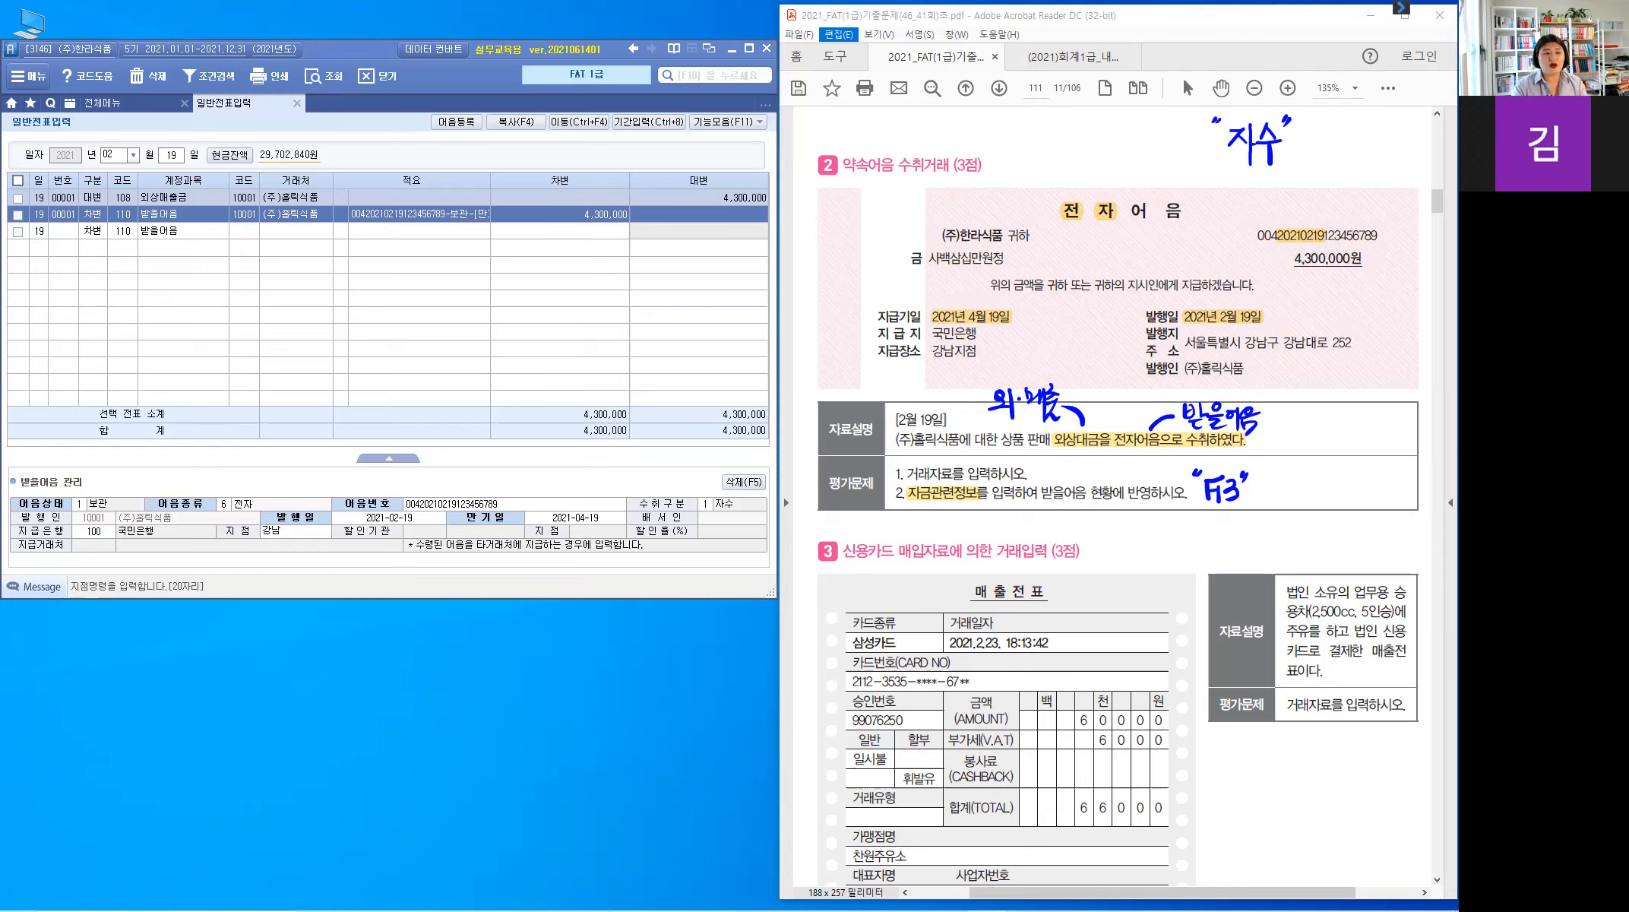
click(181, 375)
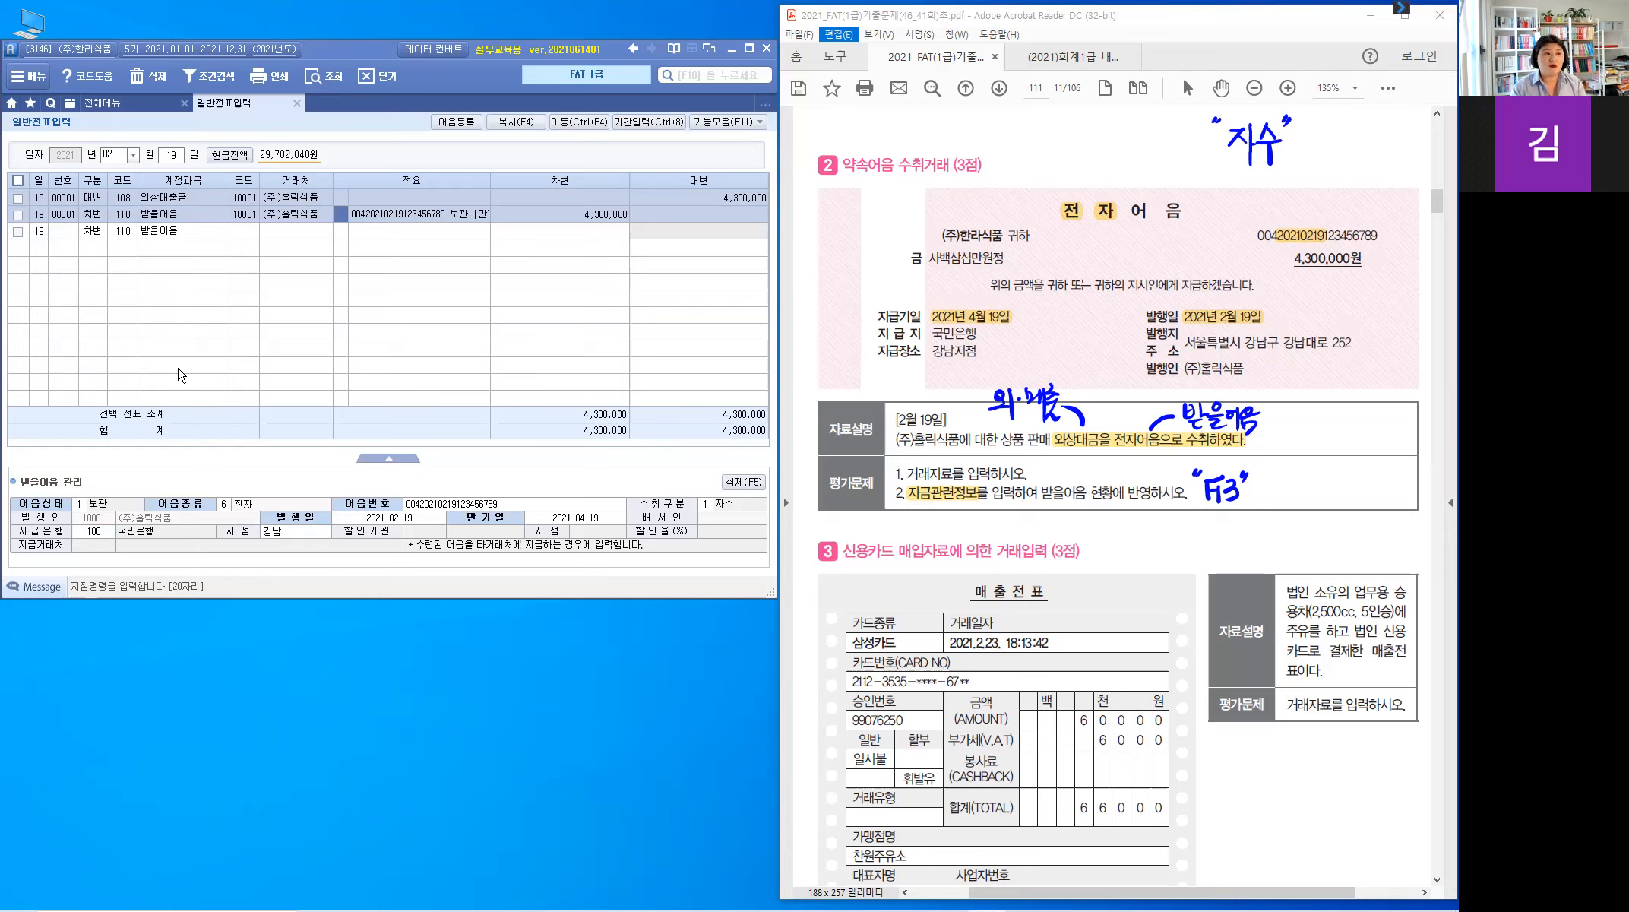
key(Return)
key(Return)
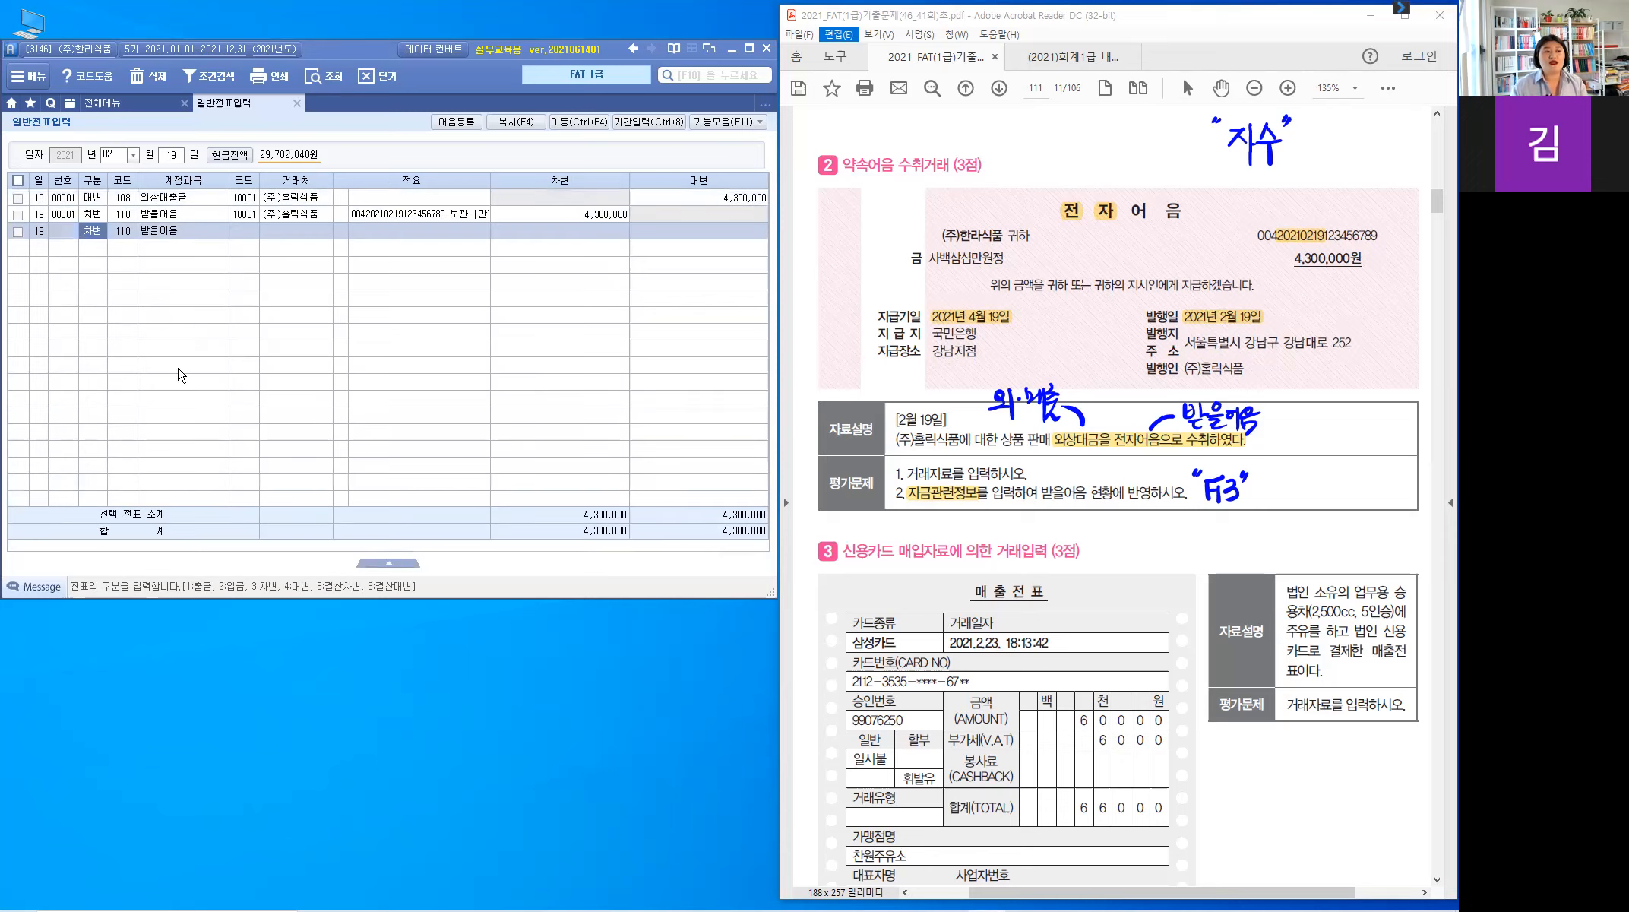
Review the 받을어음 line's description and debit amount, and reopen its fund details to check the note information
click(430, 219)
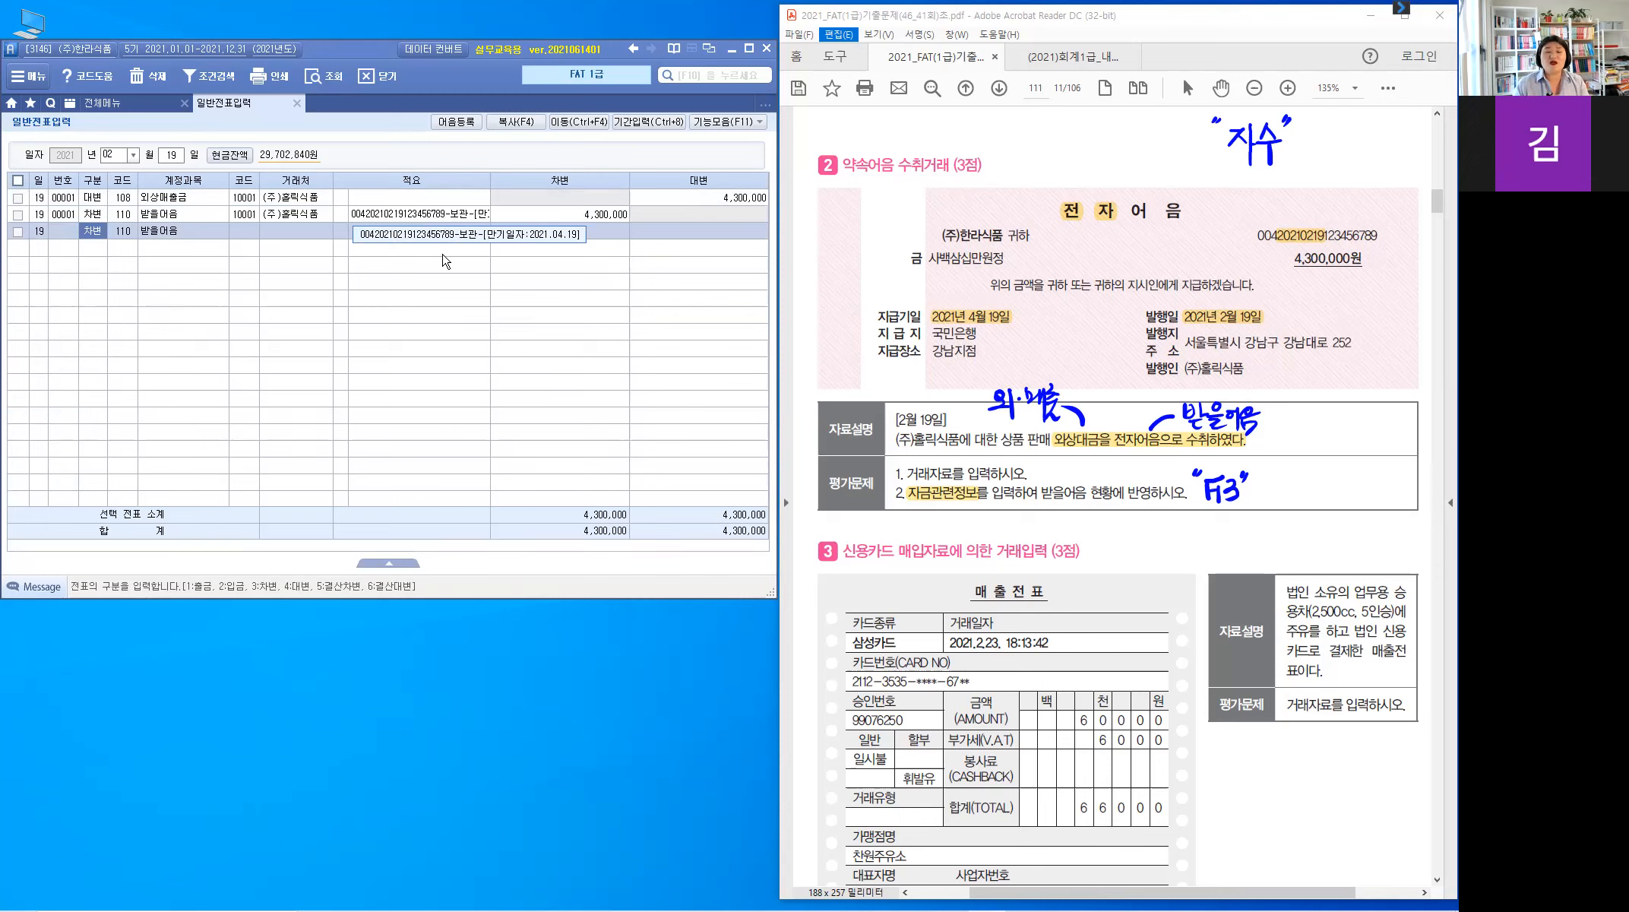
click(611, 225)
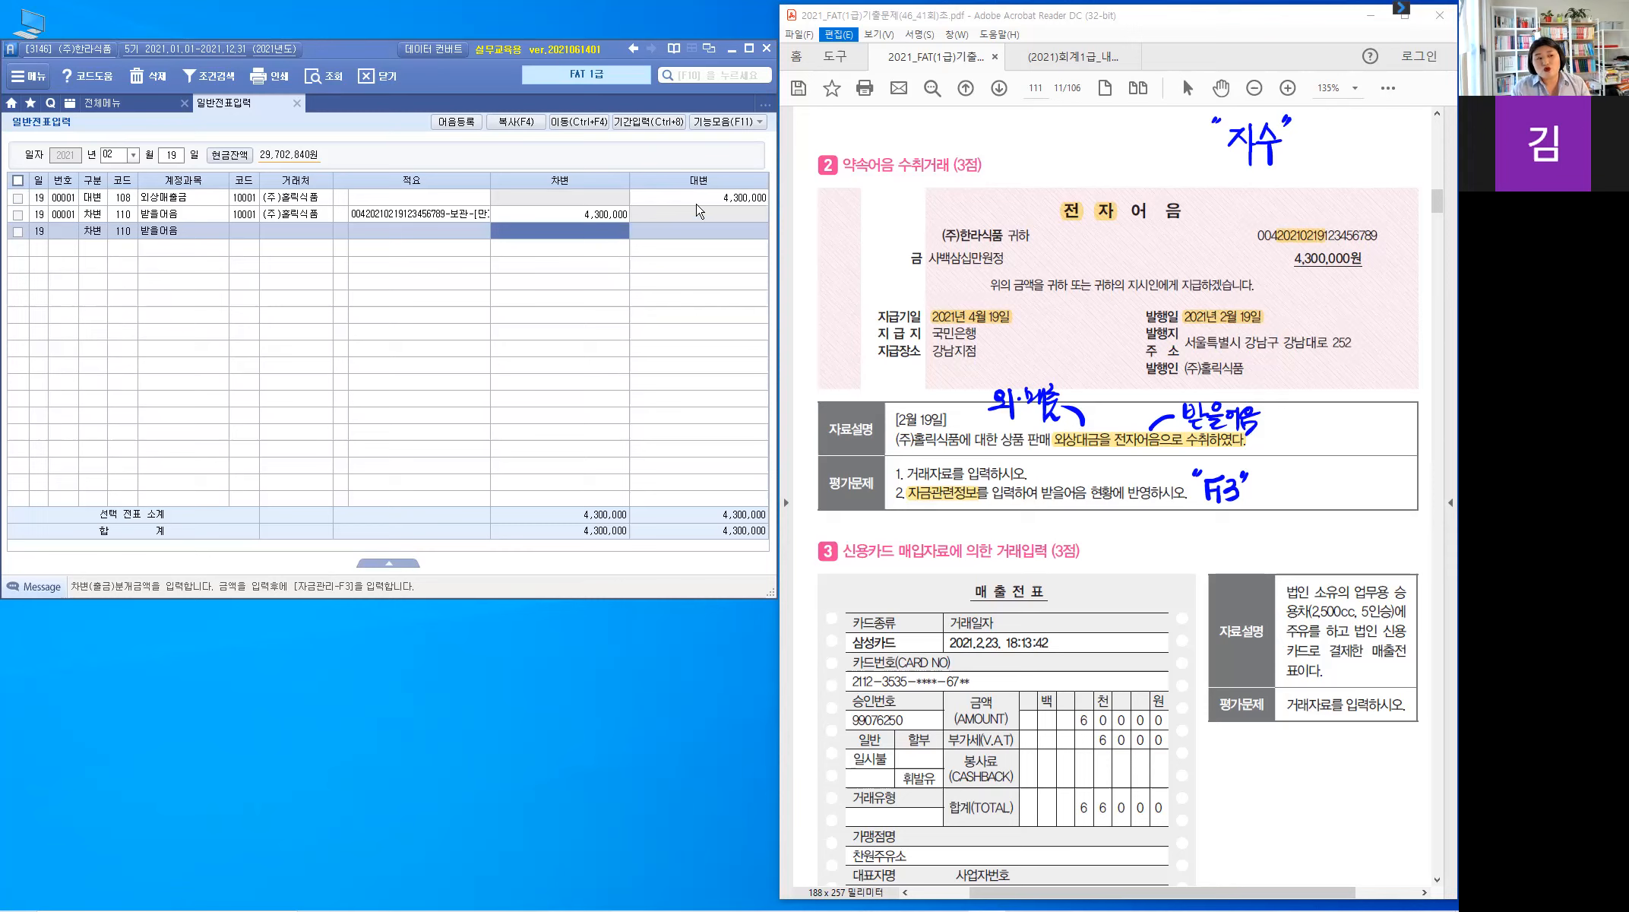
click(579, 219)
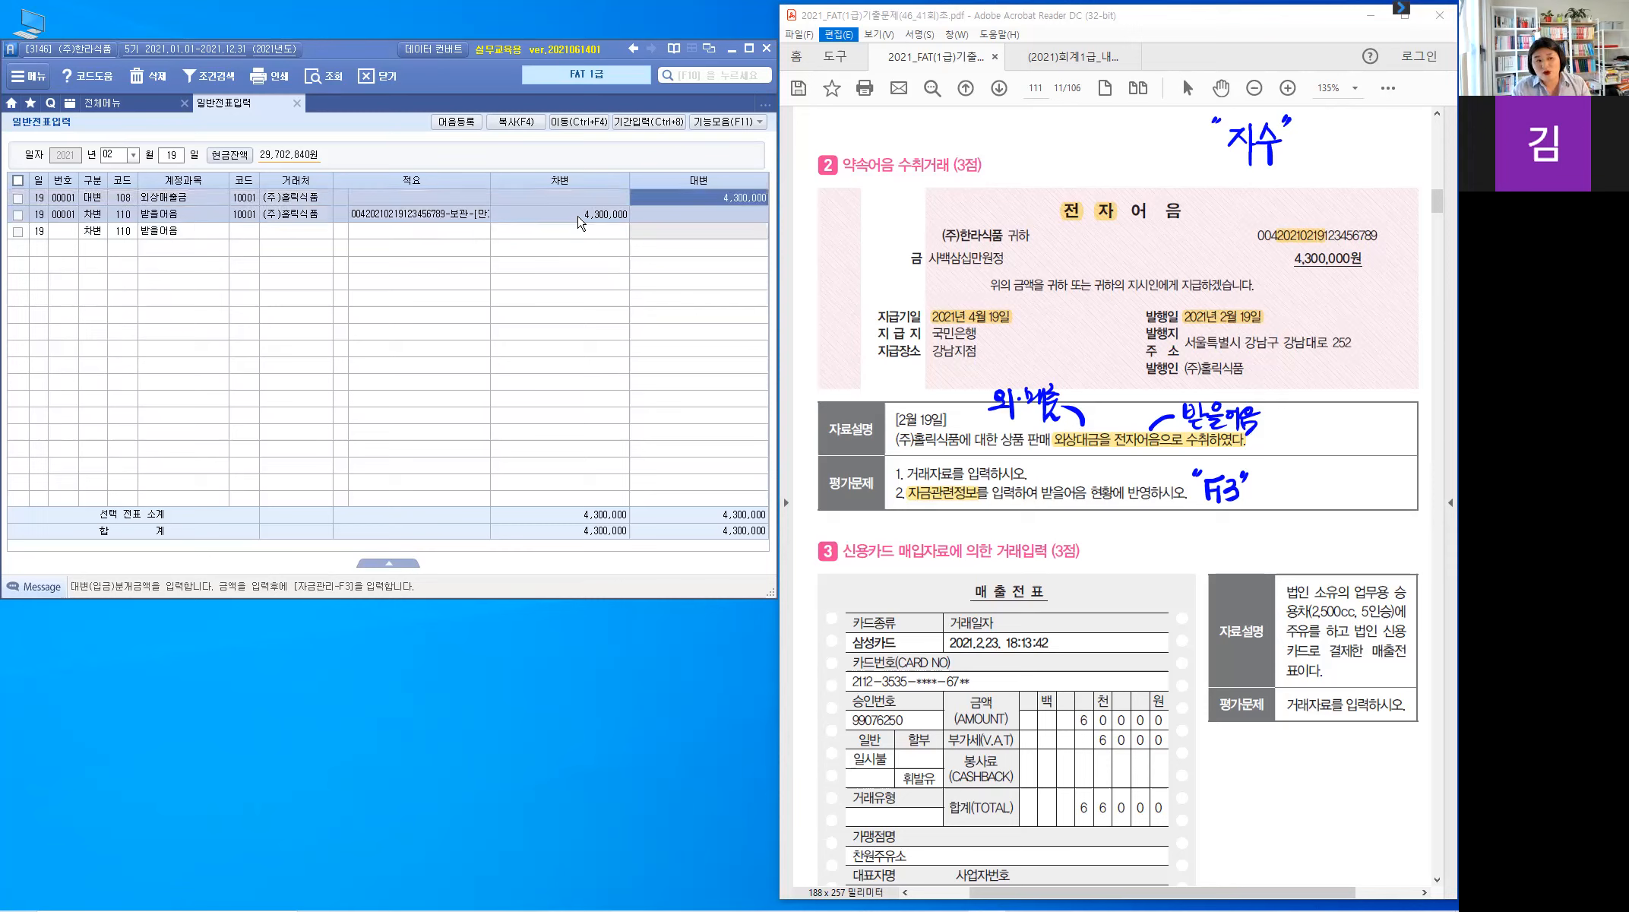
key(F3)
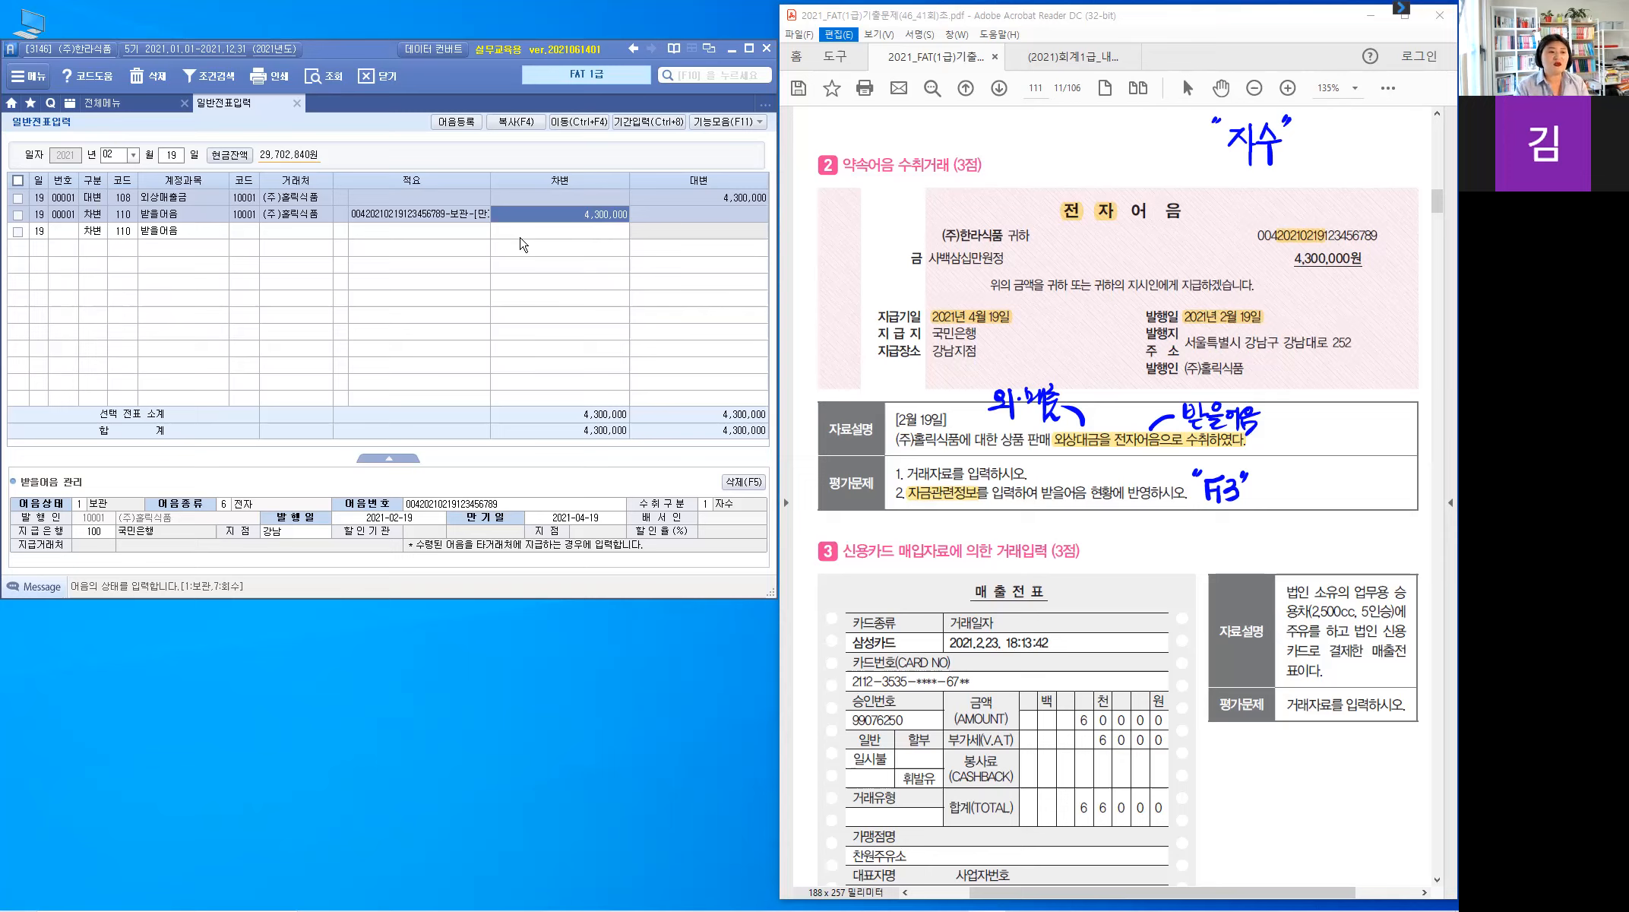
key(Return)
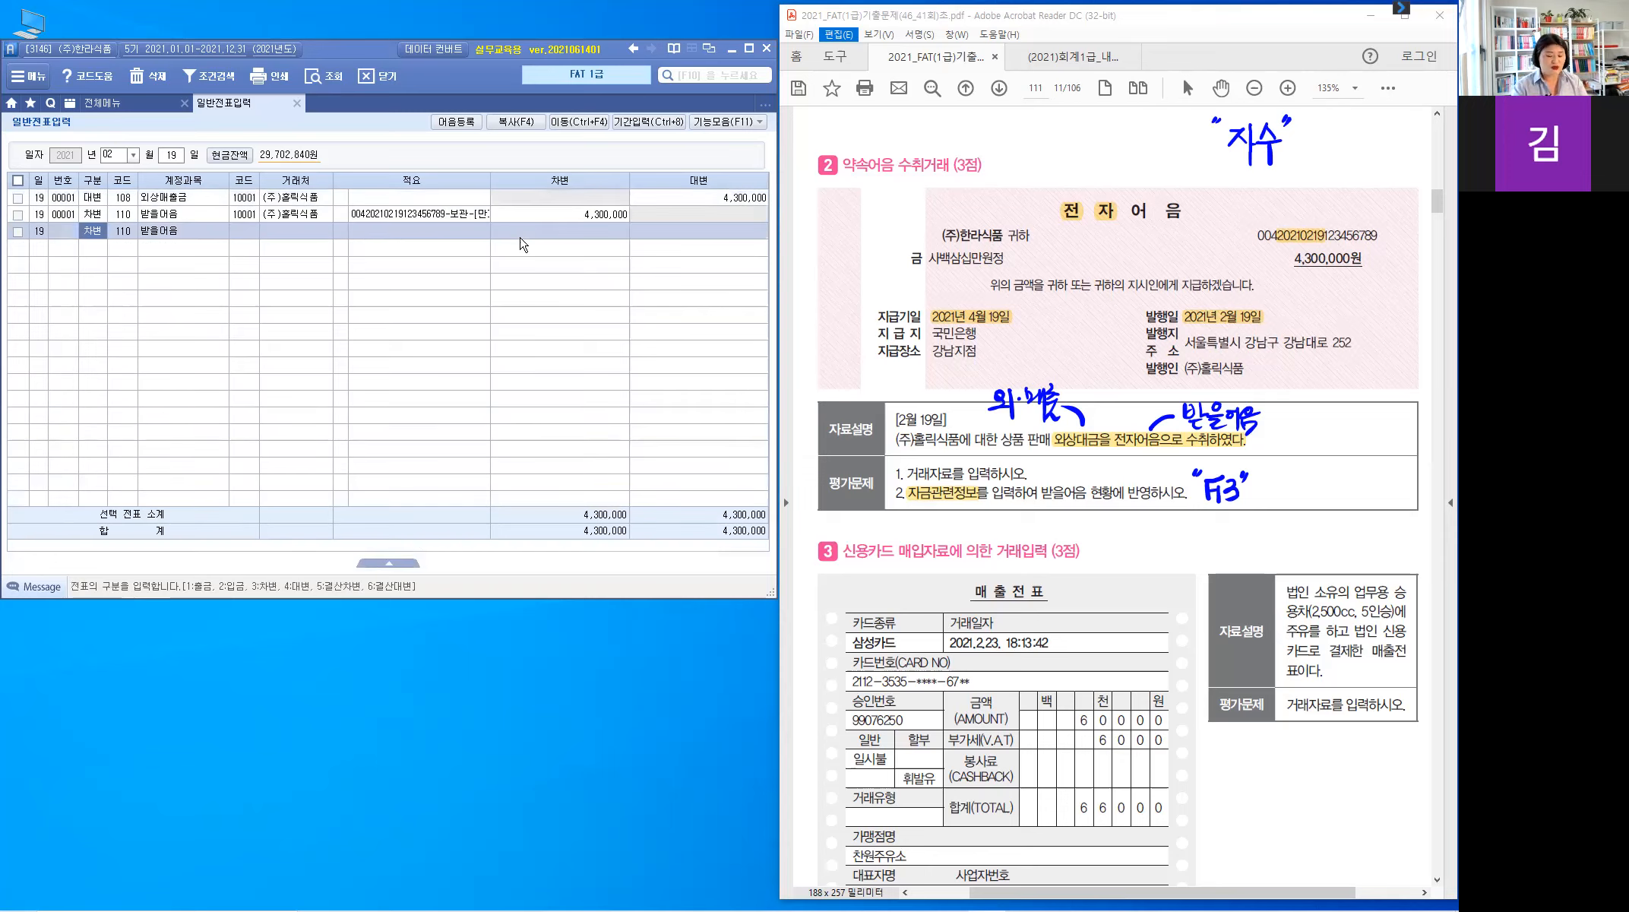
click(475, 214)
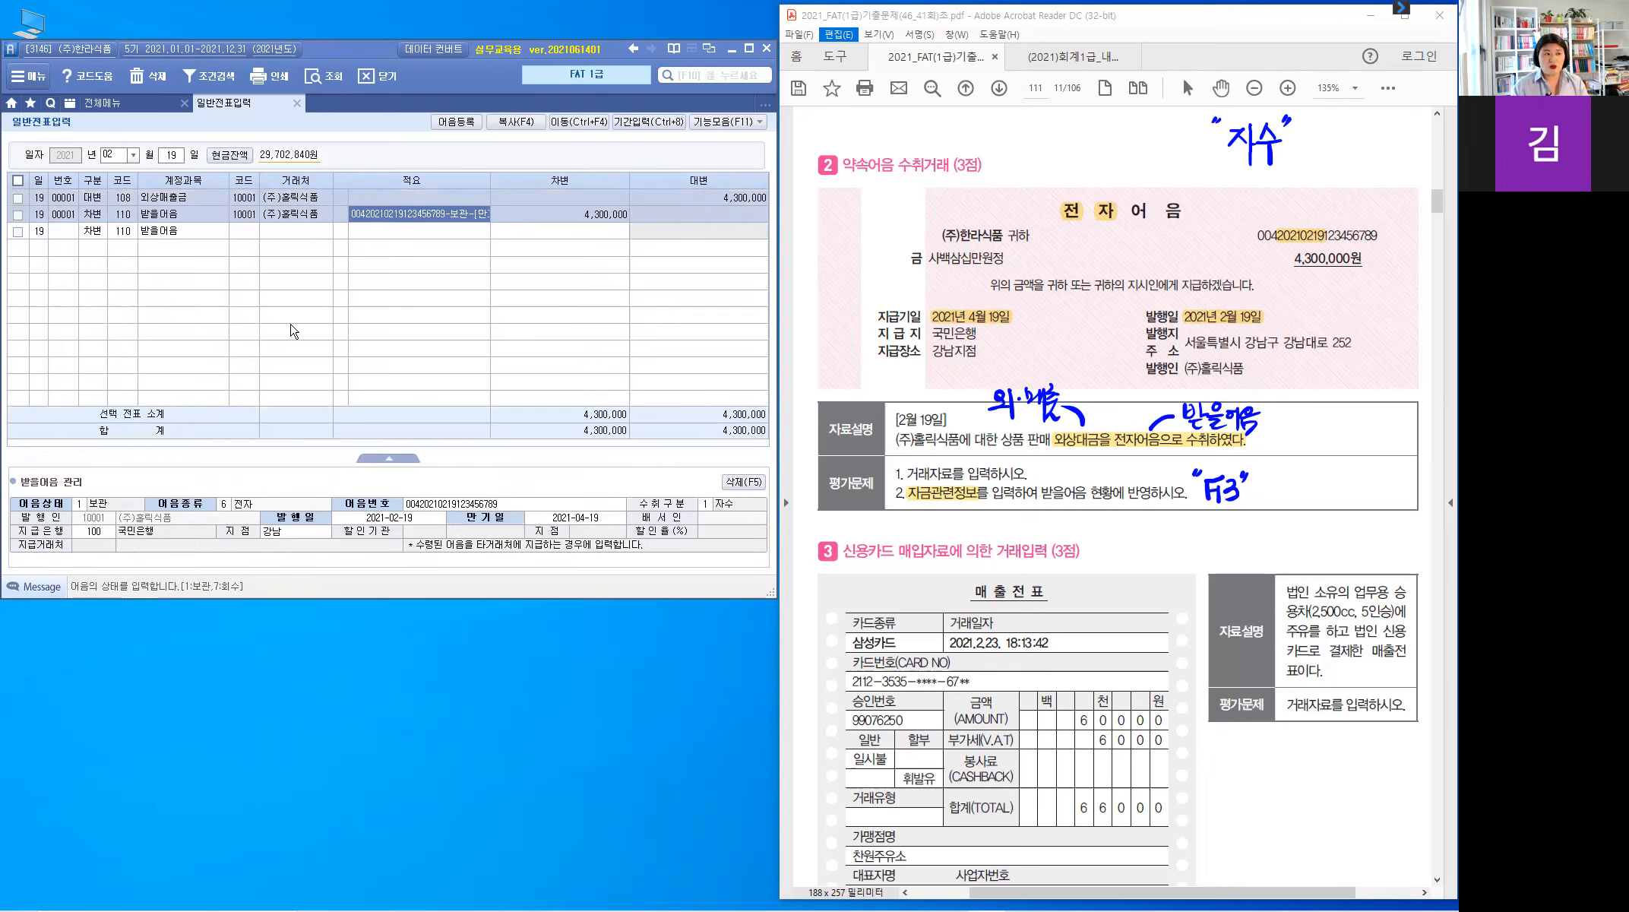
Try to delete the February 19 외상매출금 and 받을어음 voucher lines while the note's fund details still exist
click(40, 236)
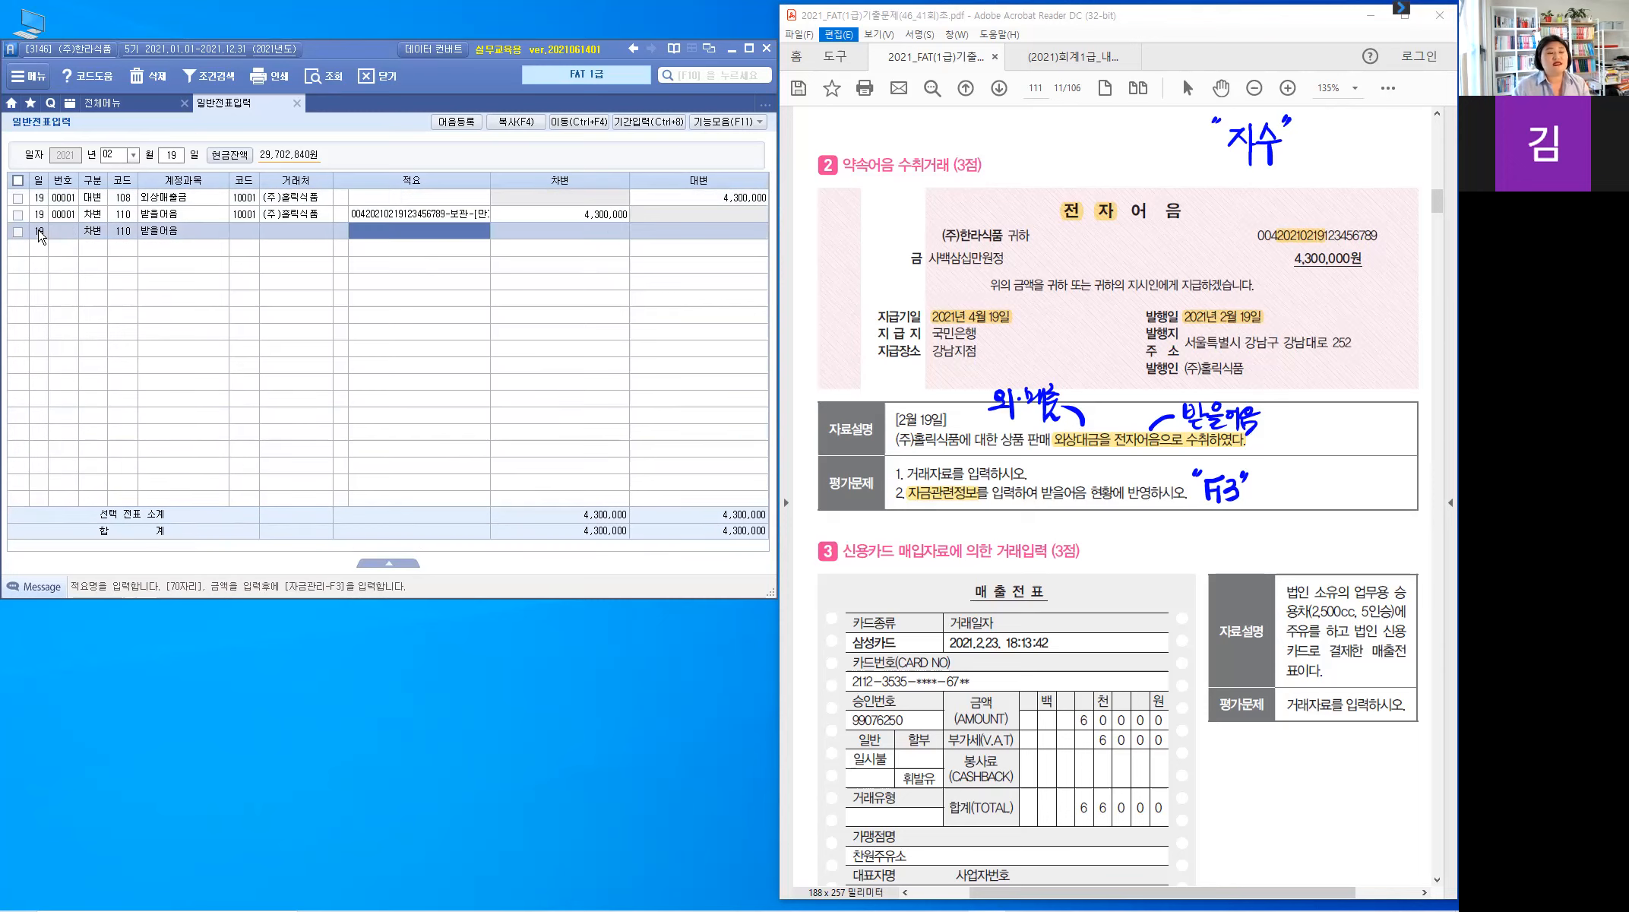
click(390, 222)
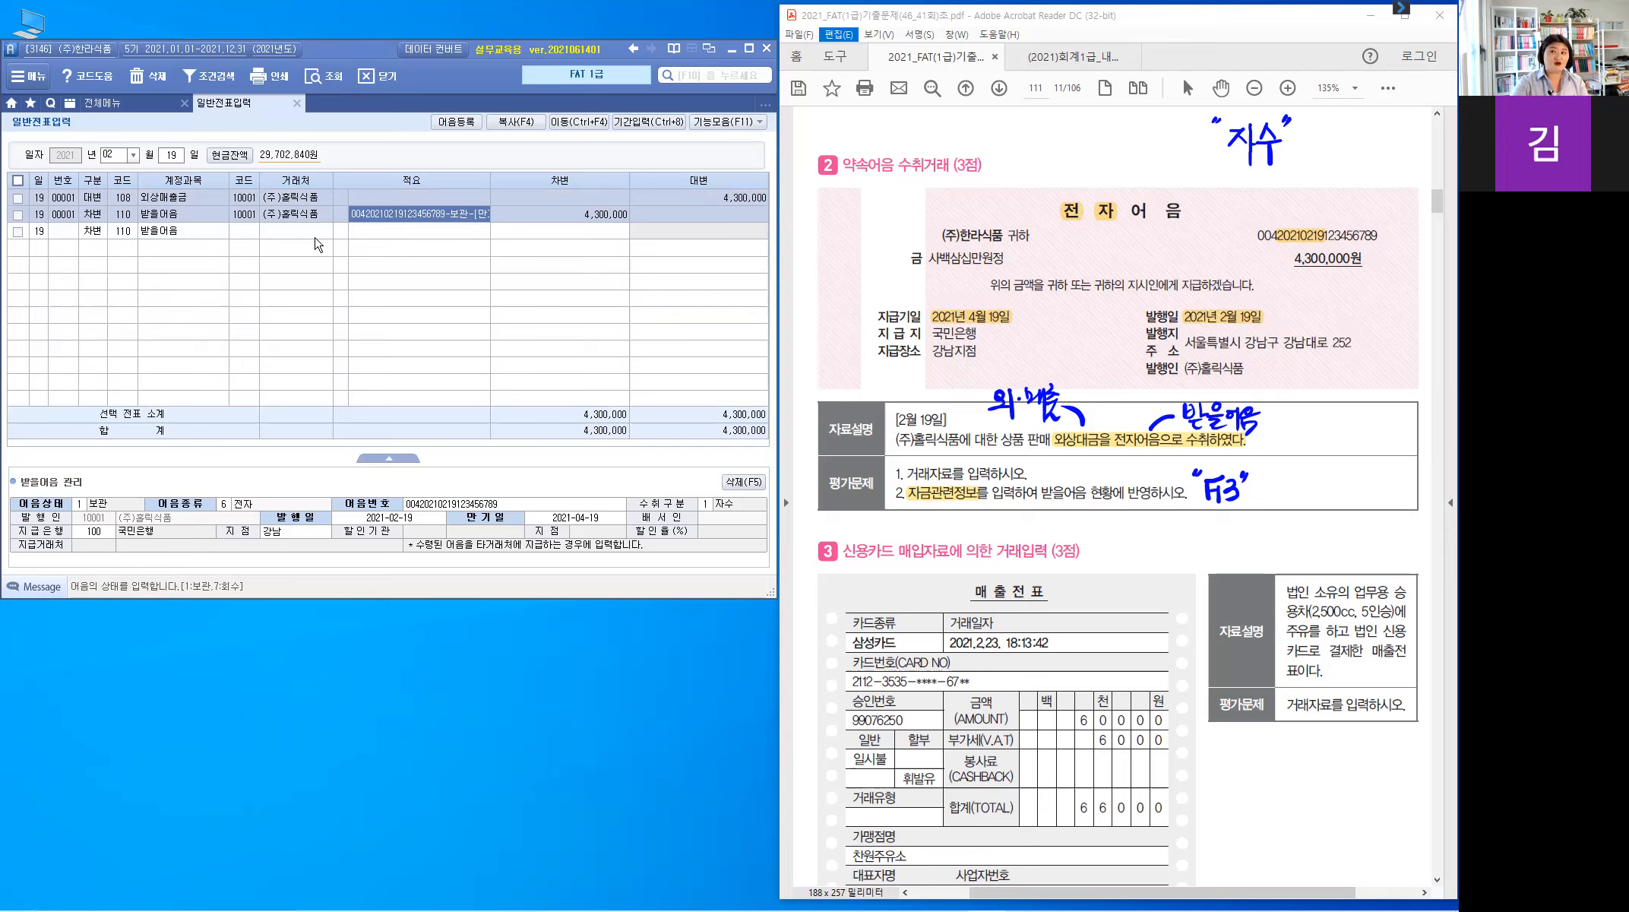
click(17, 180)
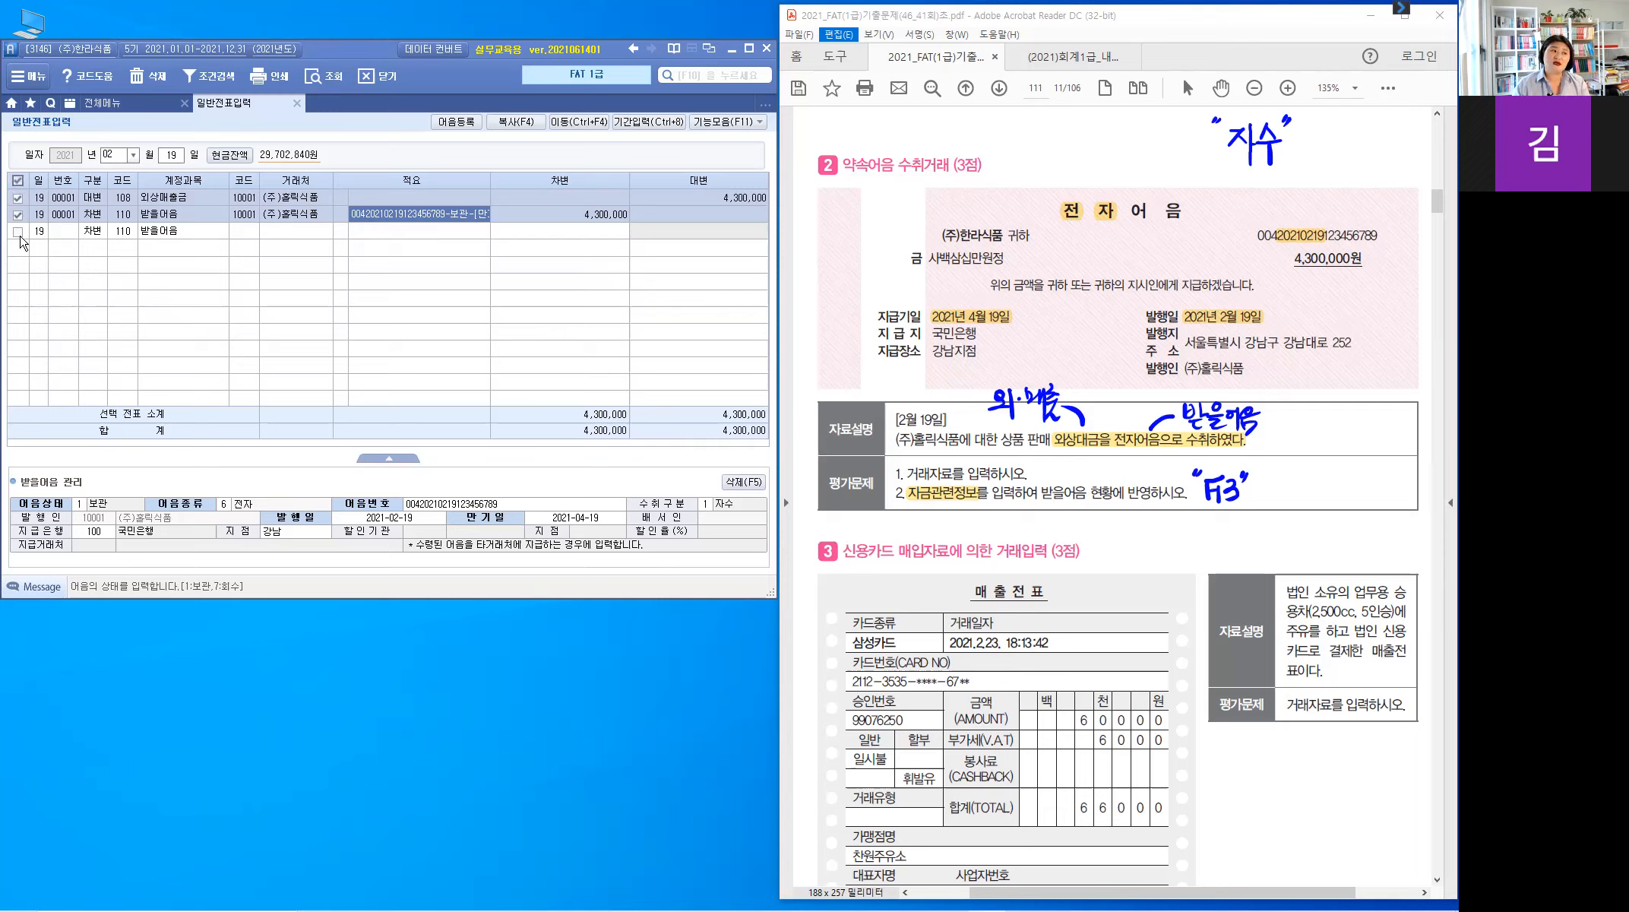
click(18, 214)
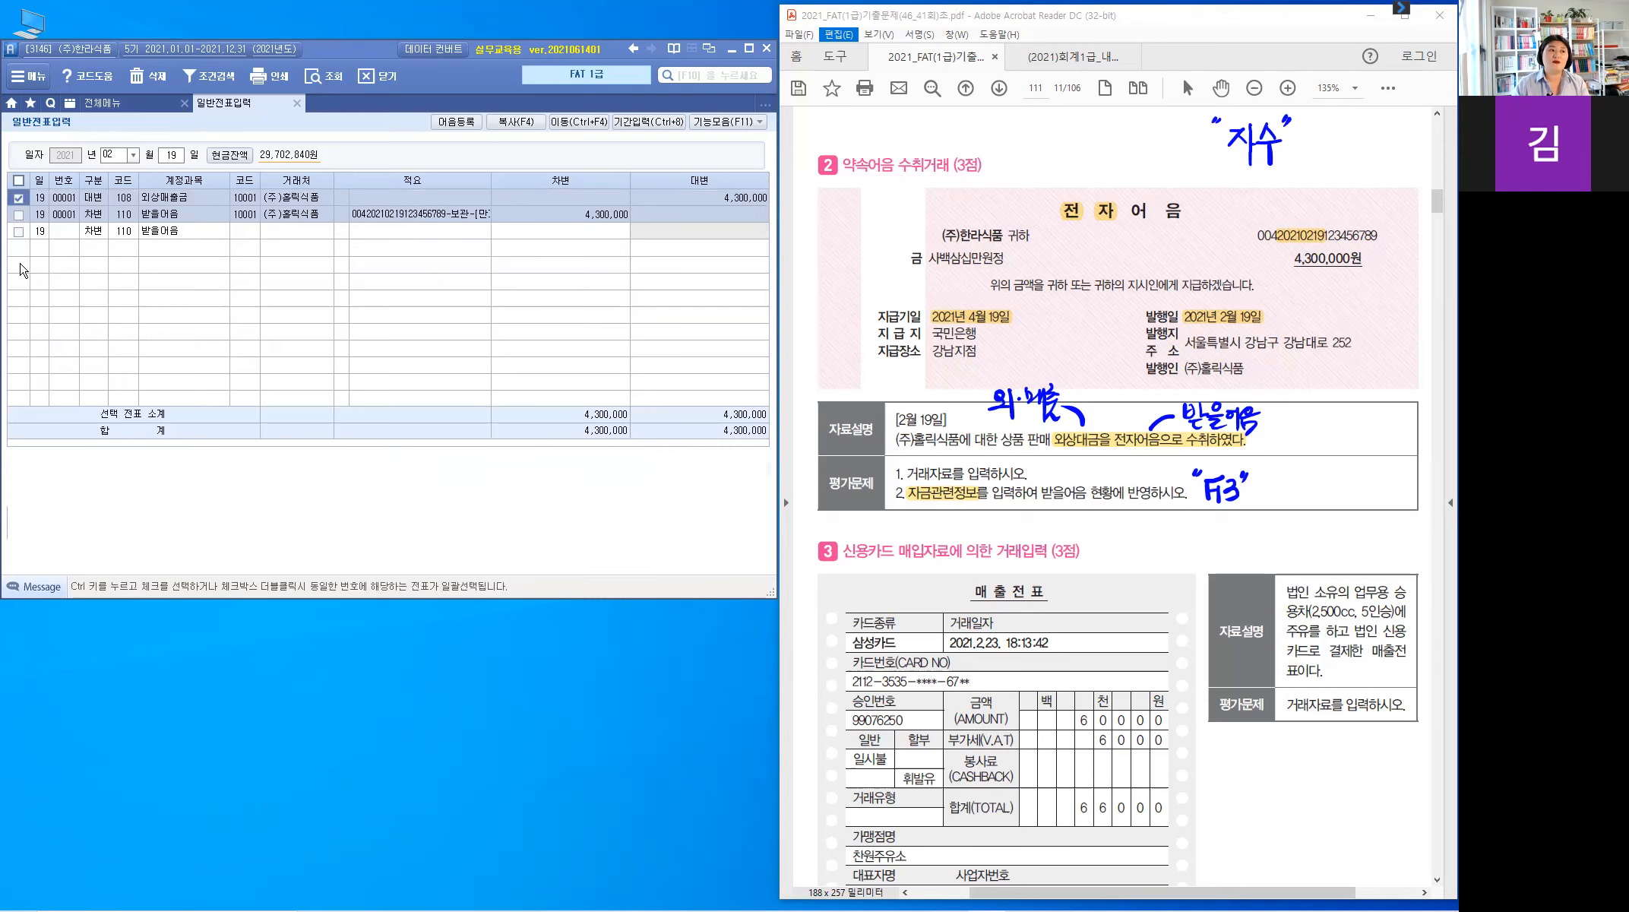
click(18, 214)
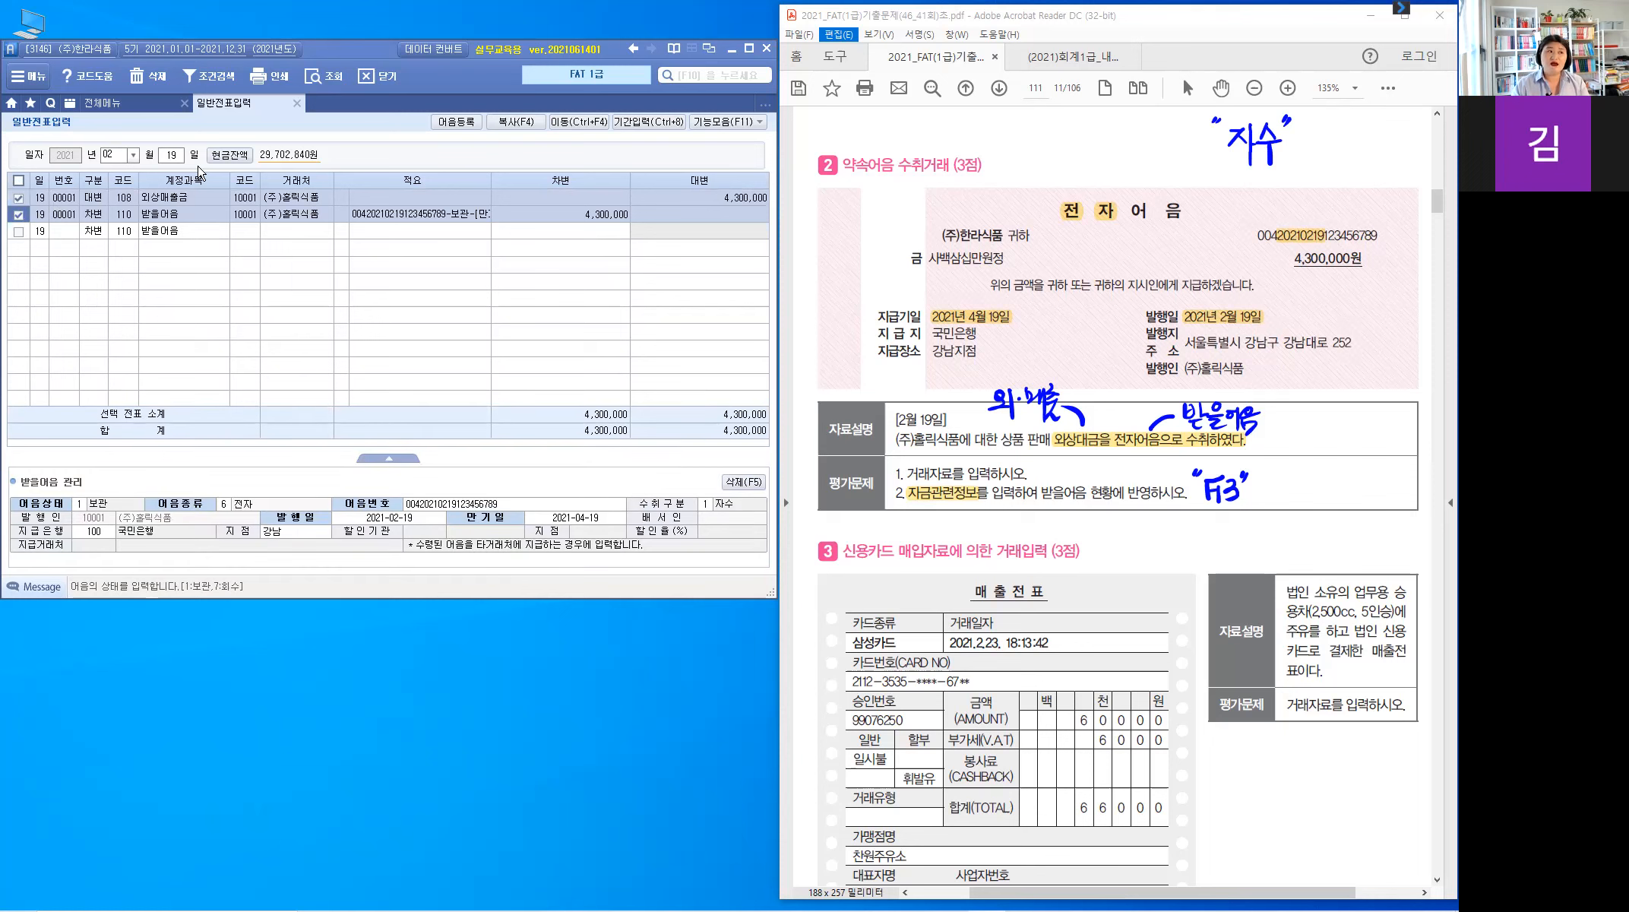
click(149, 75)
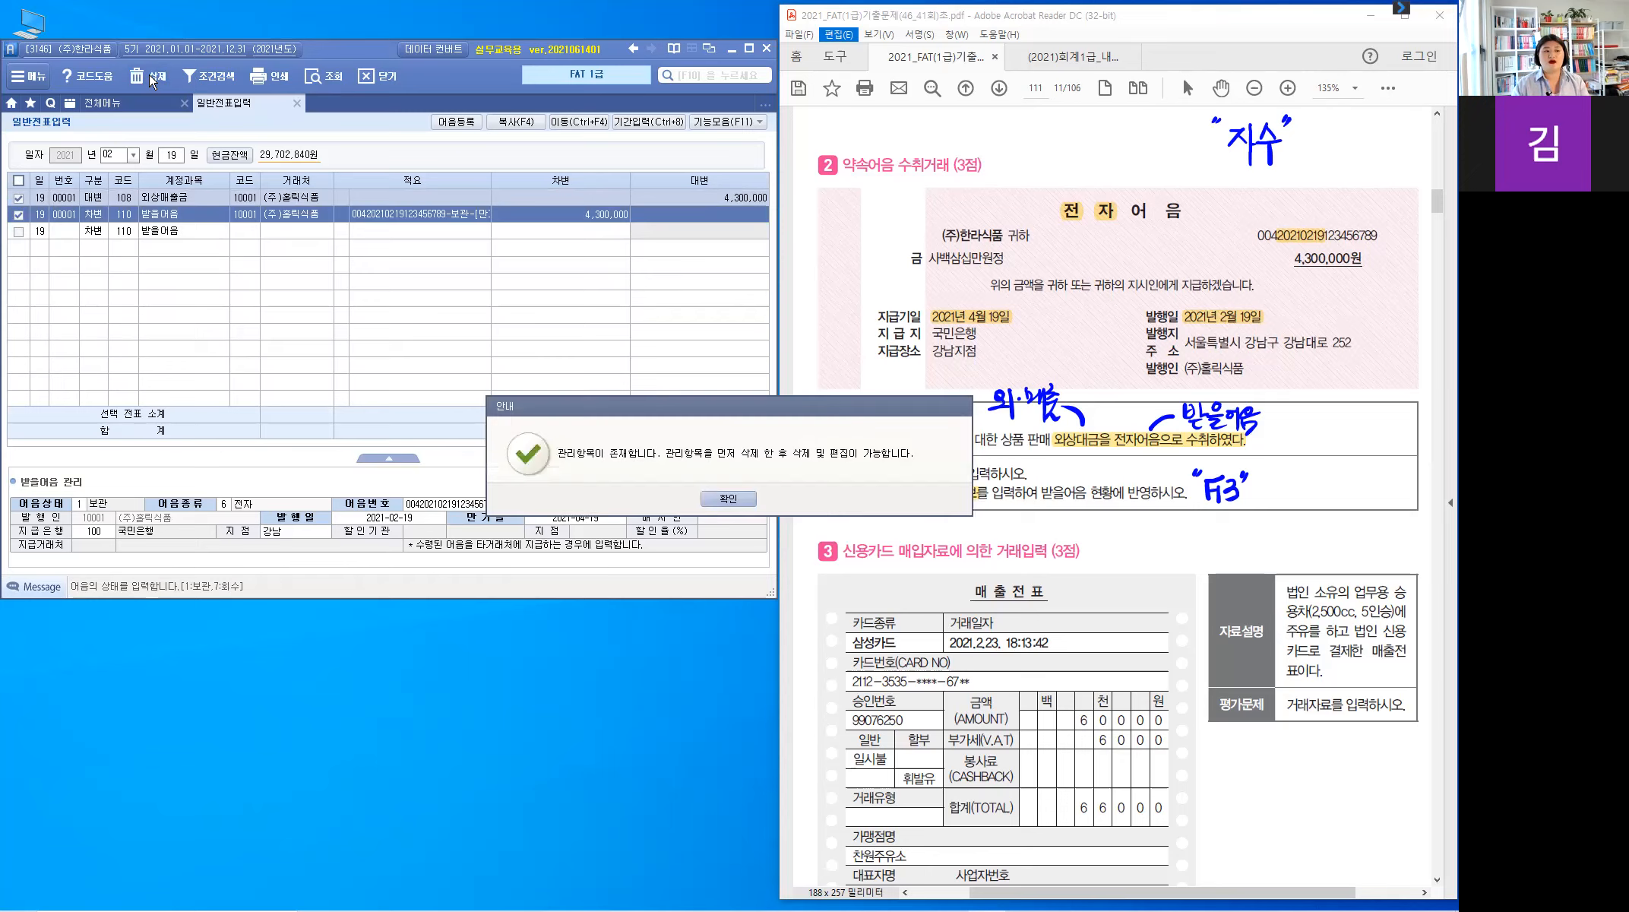
drag(769, 411, 523, 286)
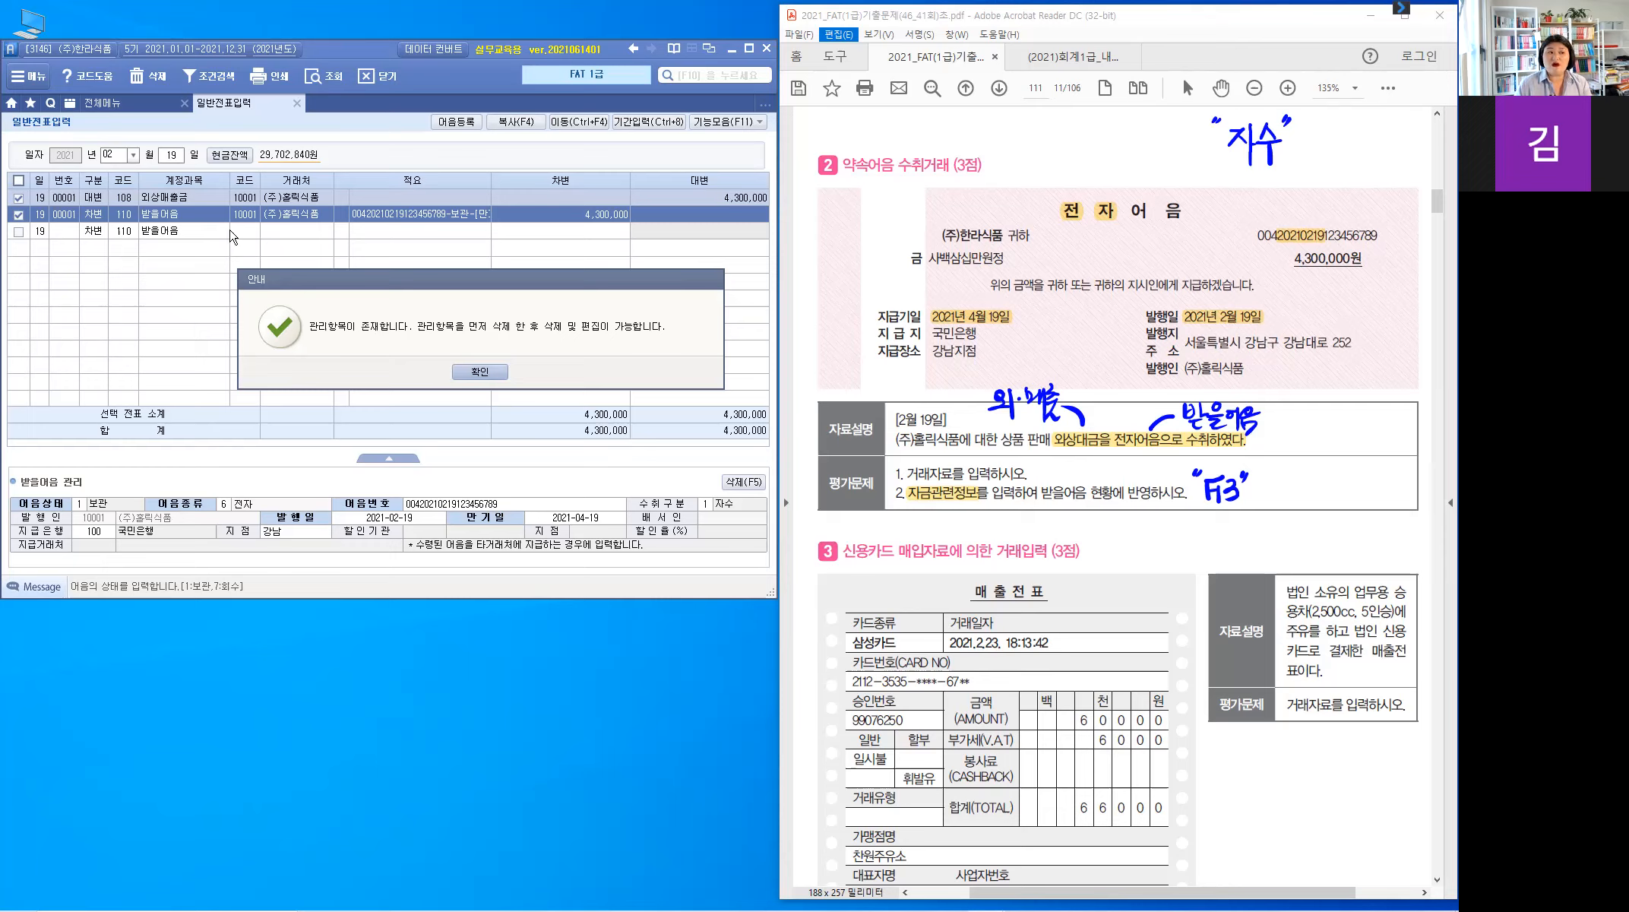
click(480, 373)
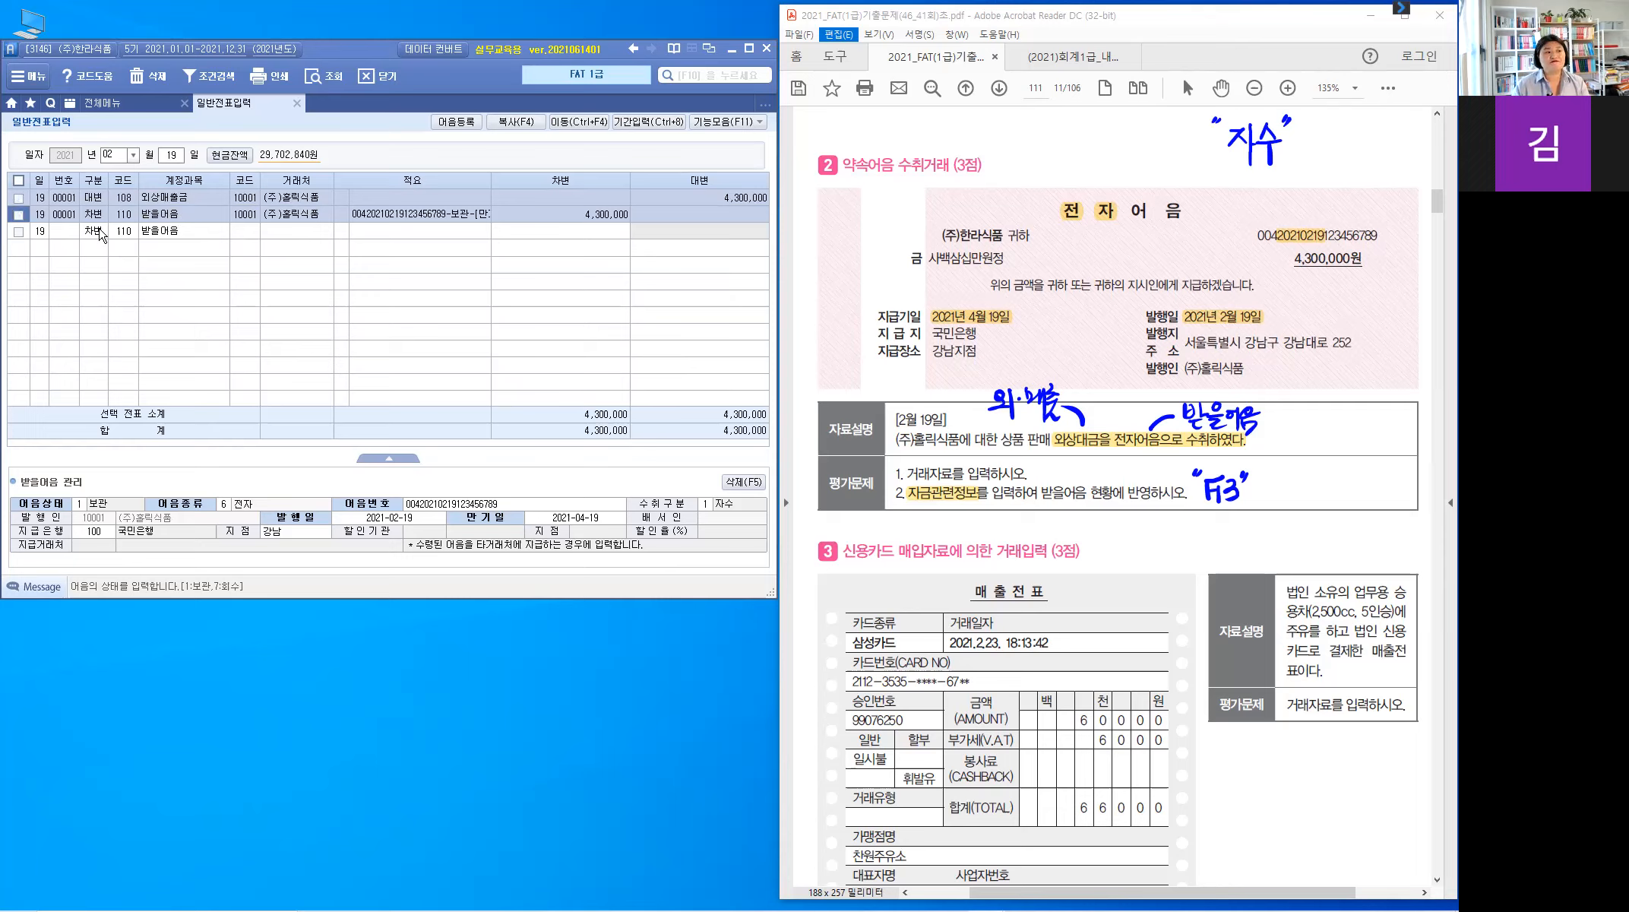
Revisit the 받을어음 line's fund details and clear the handwritten annotations over the exam page
key(Up)
key(Down)
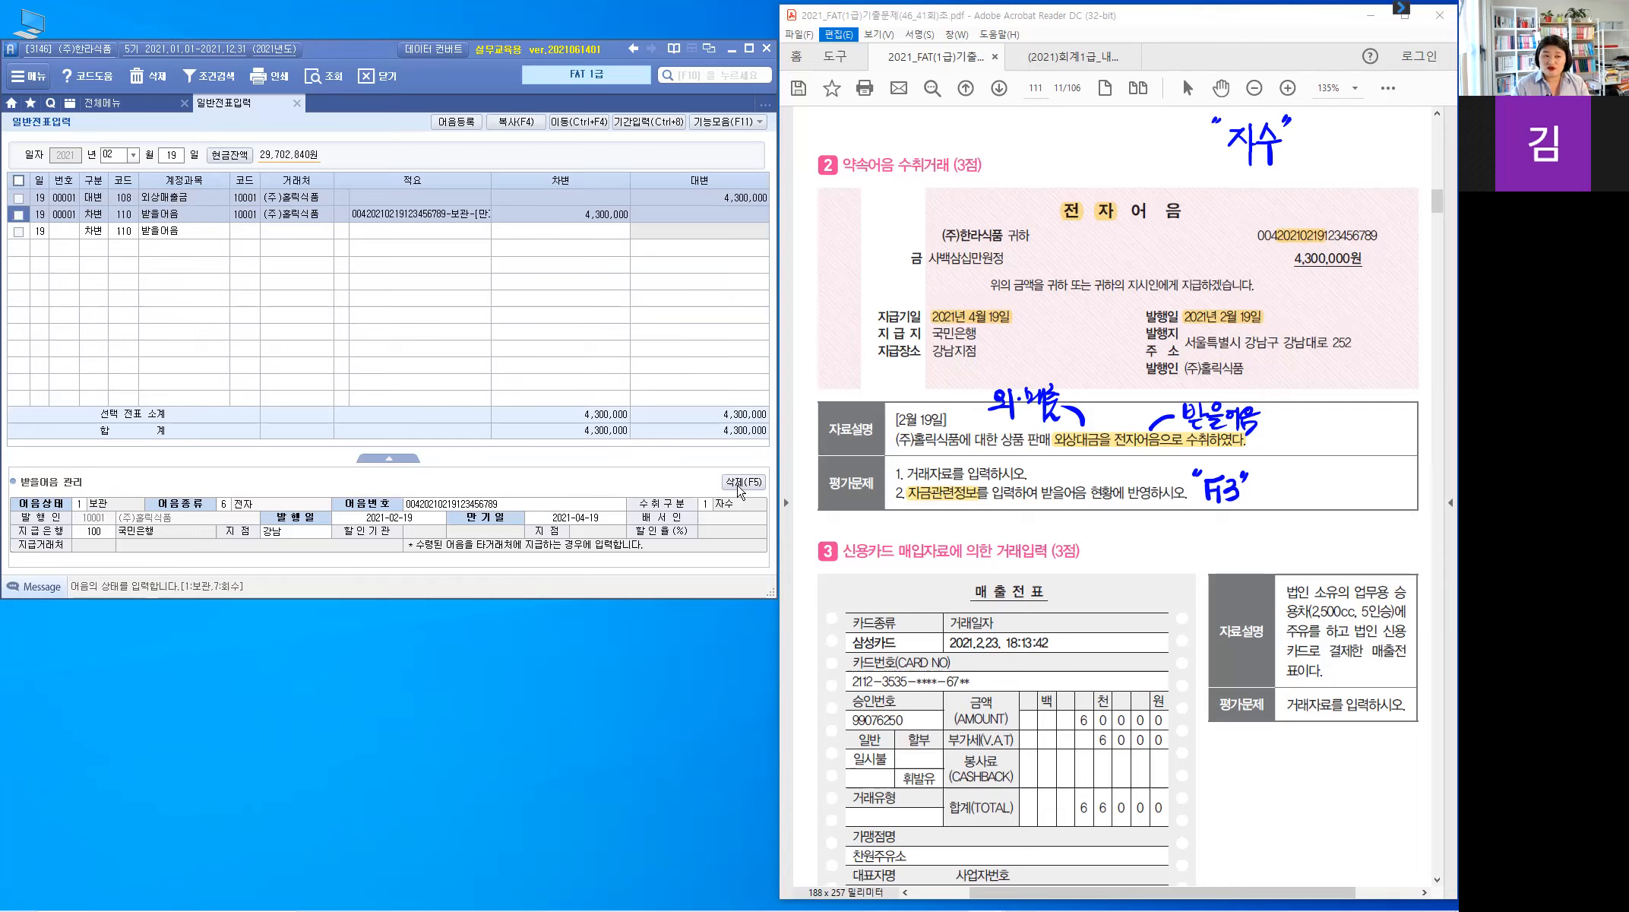
key(ctrl)
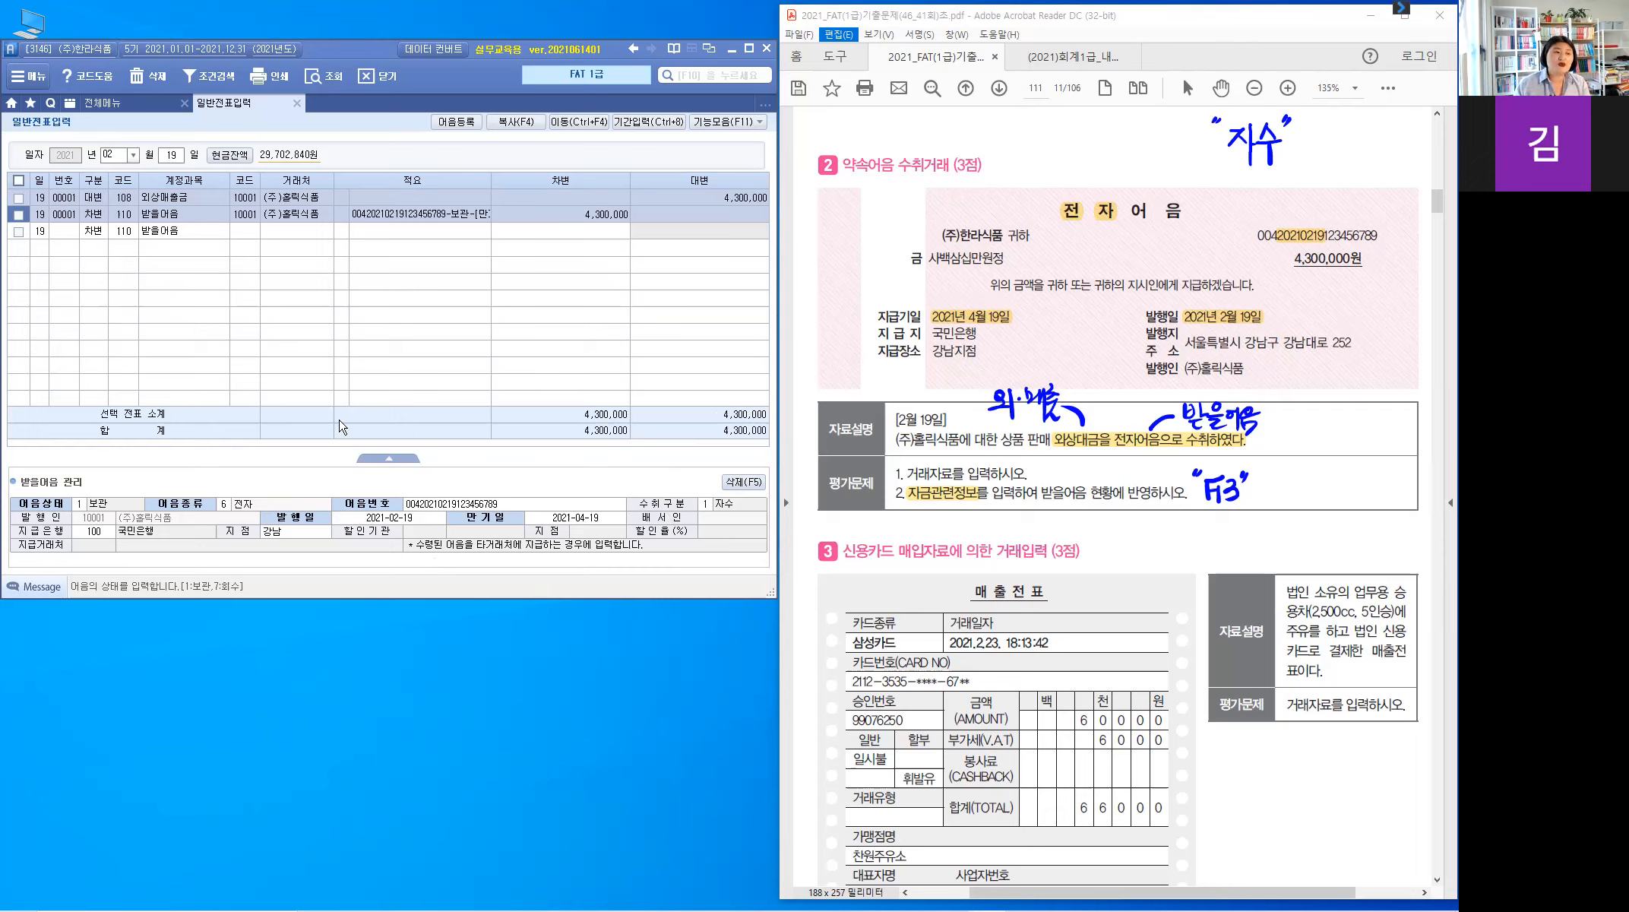
click(537, 530)
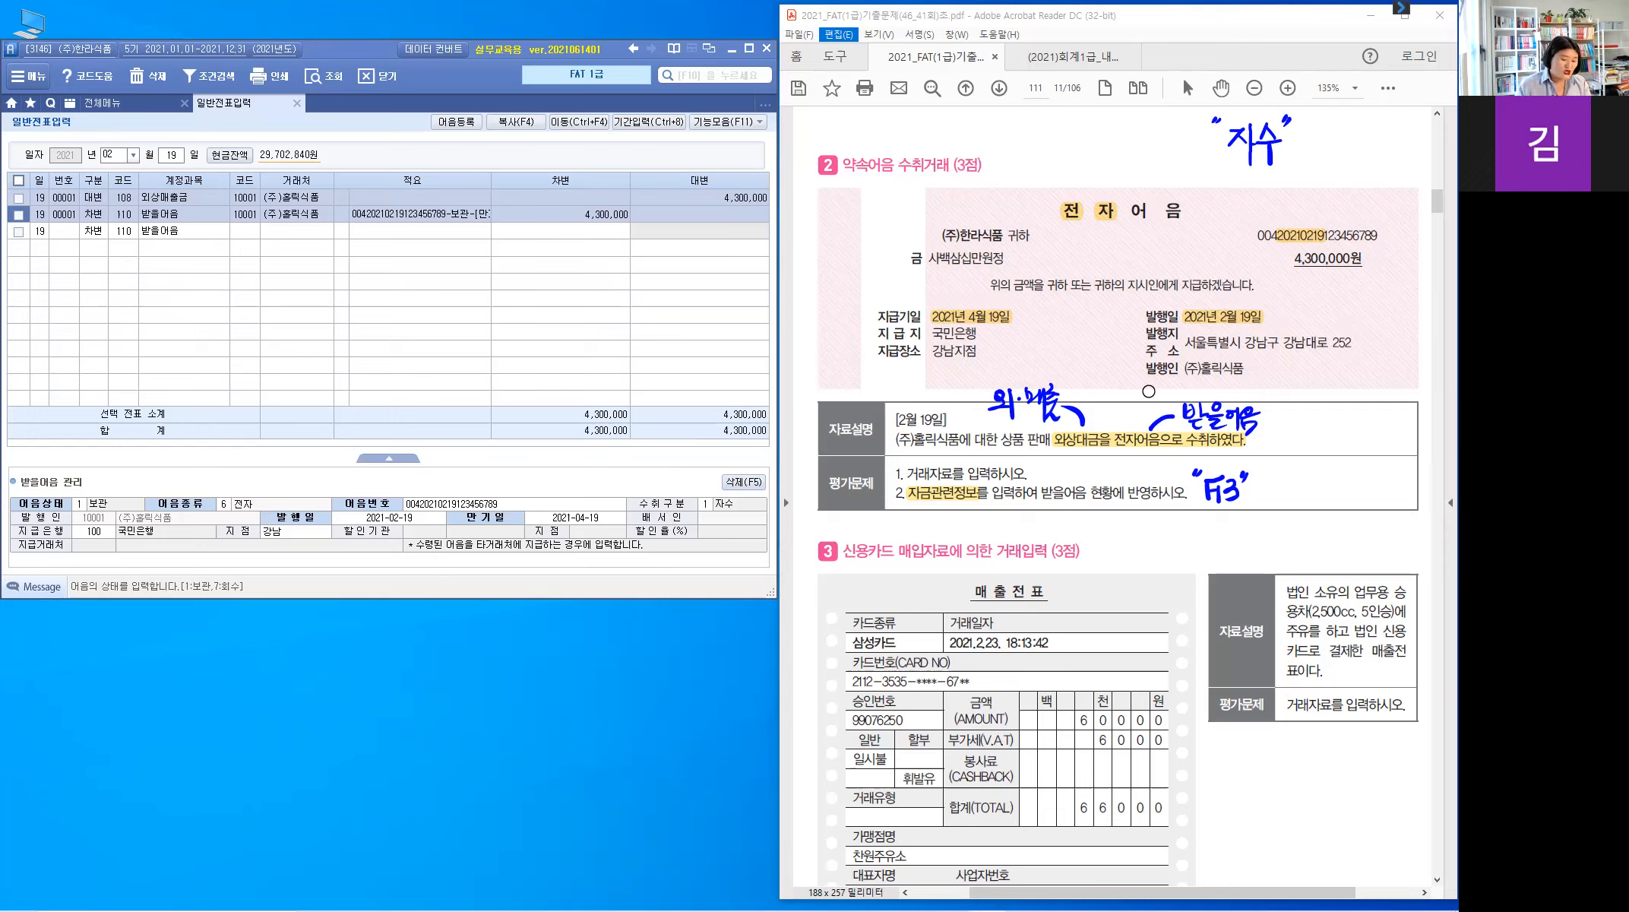
key(ctrl+shift+6)
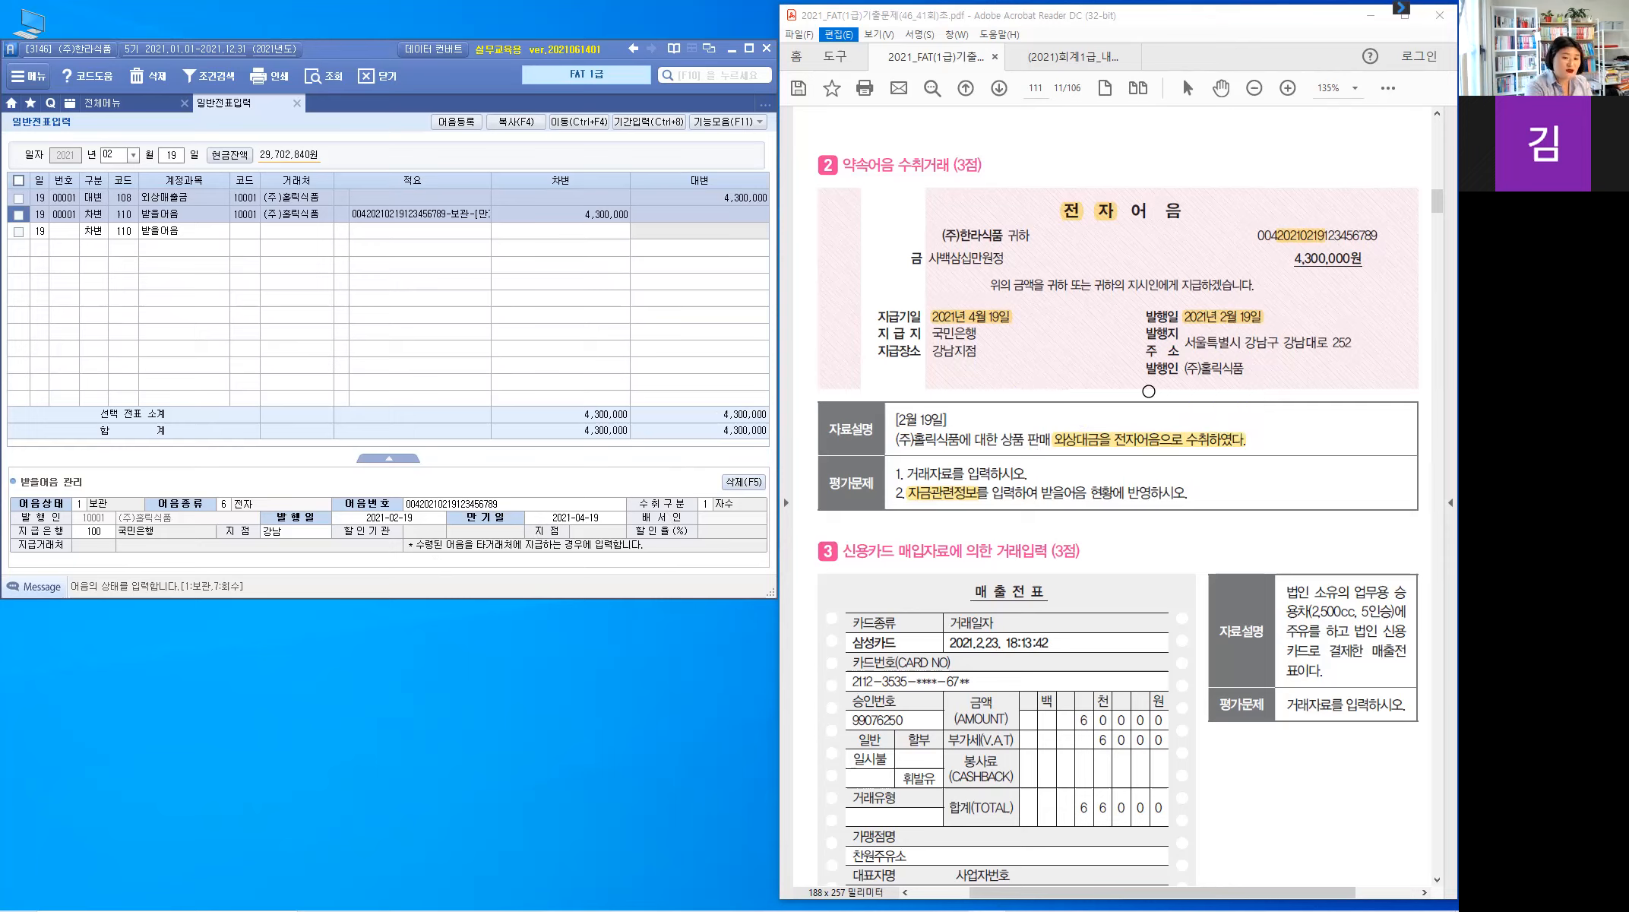
click(1091, 545)
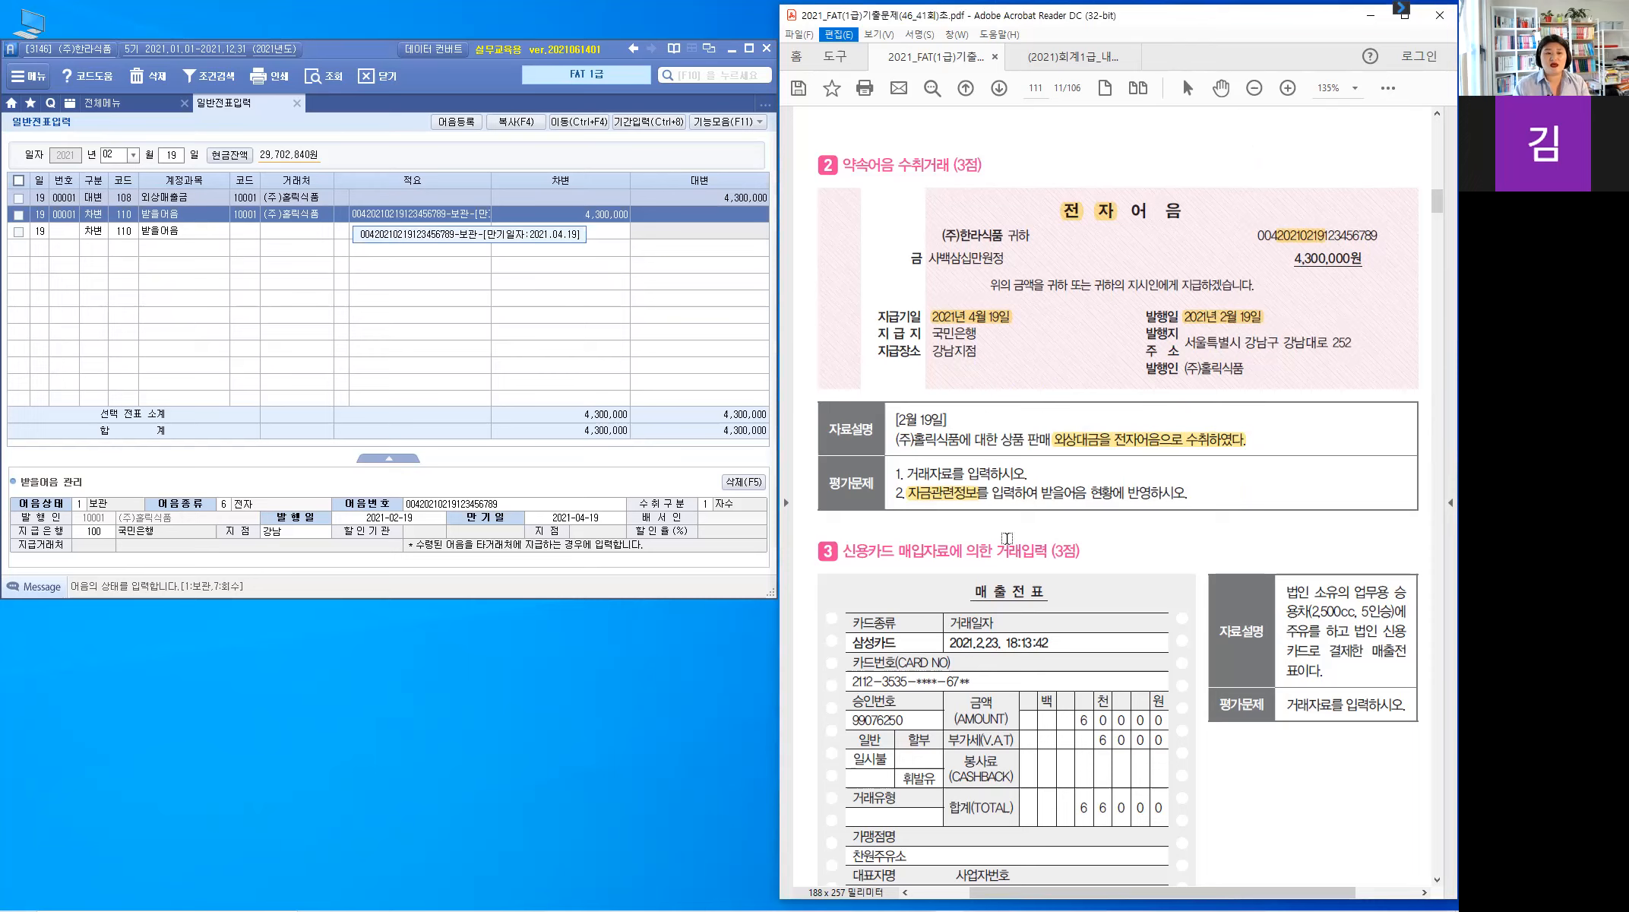
Highlight 승용차(2,500cc, 5인승), 삼성카드, the date 2021.2.23. and 합계(TOTAL) in item 3 of the exam PDF
scroll(1085, 539, down, 1)
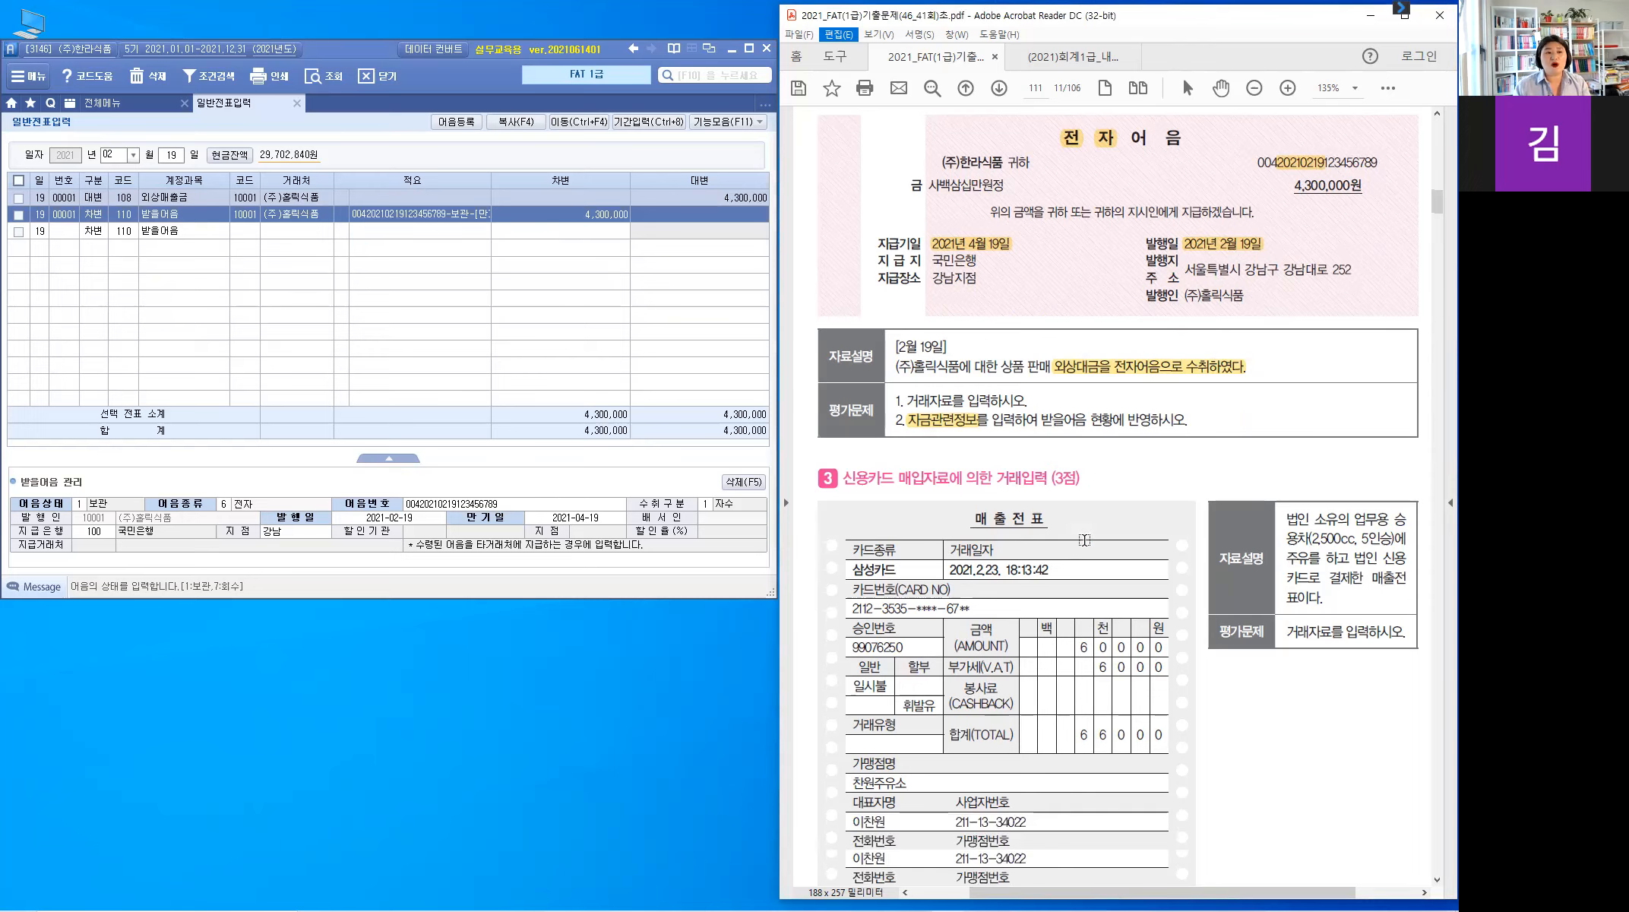
scroll(1085, 539, down, 4)
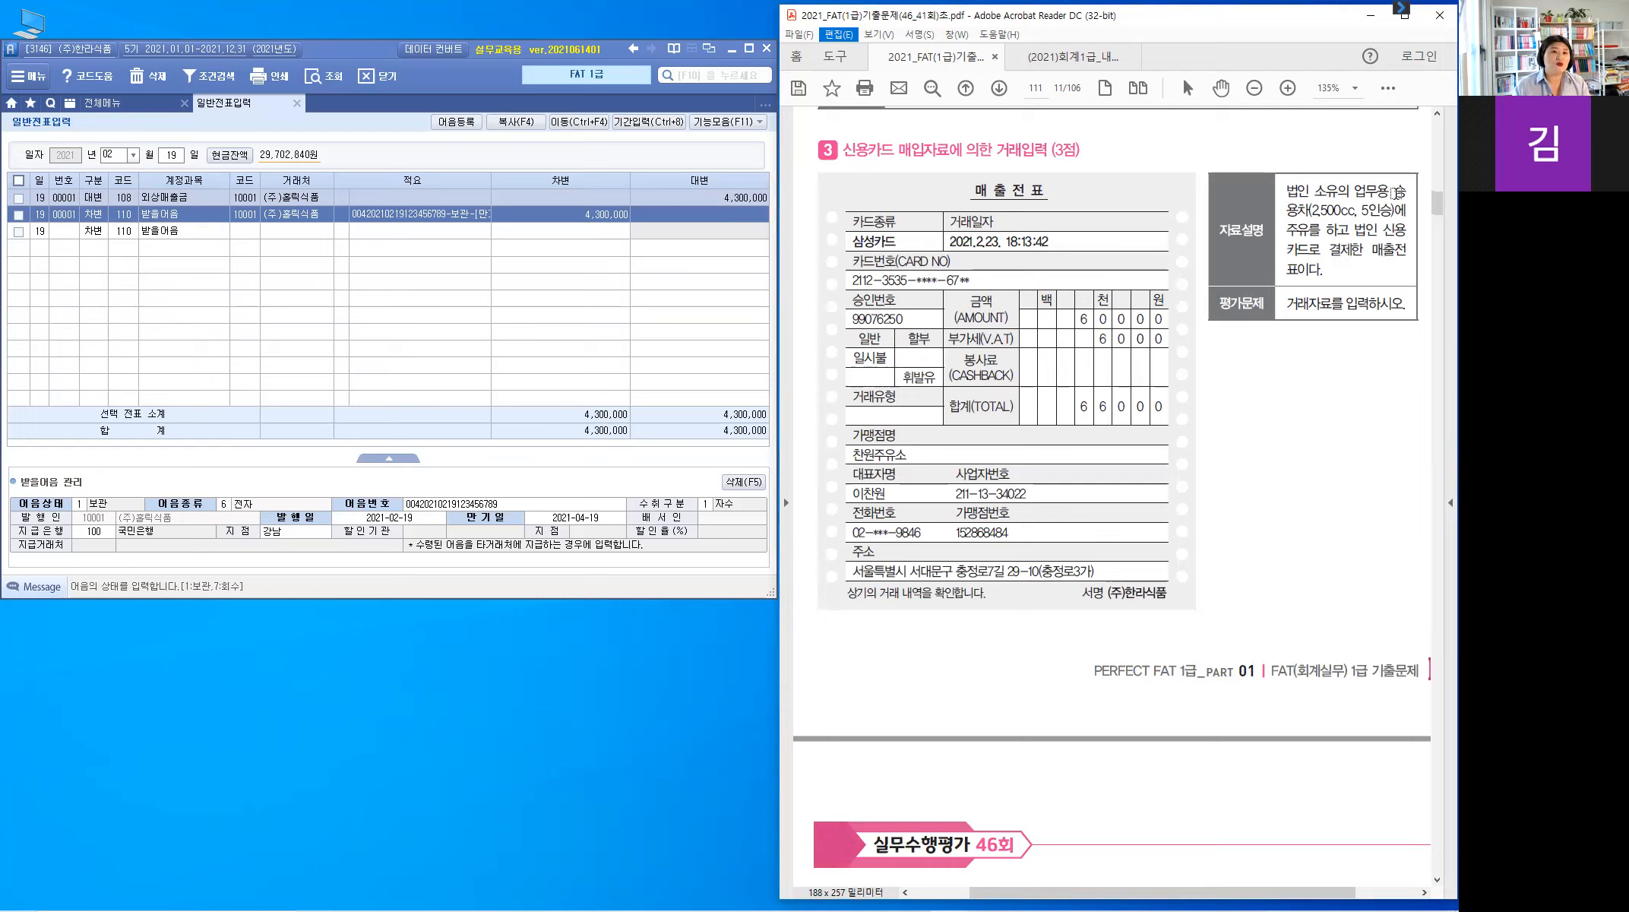
drag(1399, 191, 1394, 206)
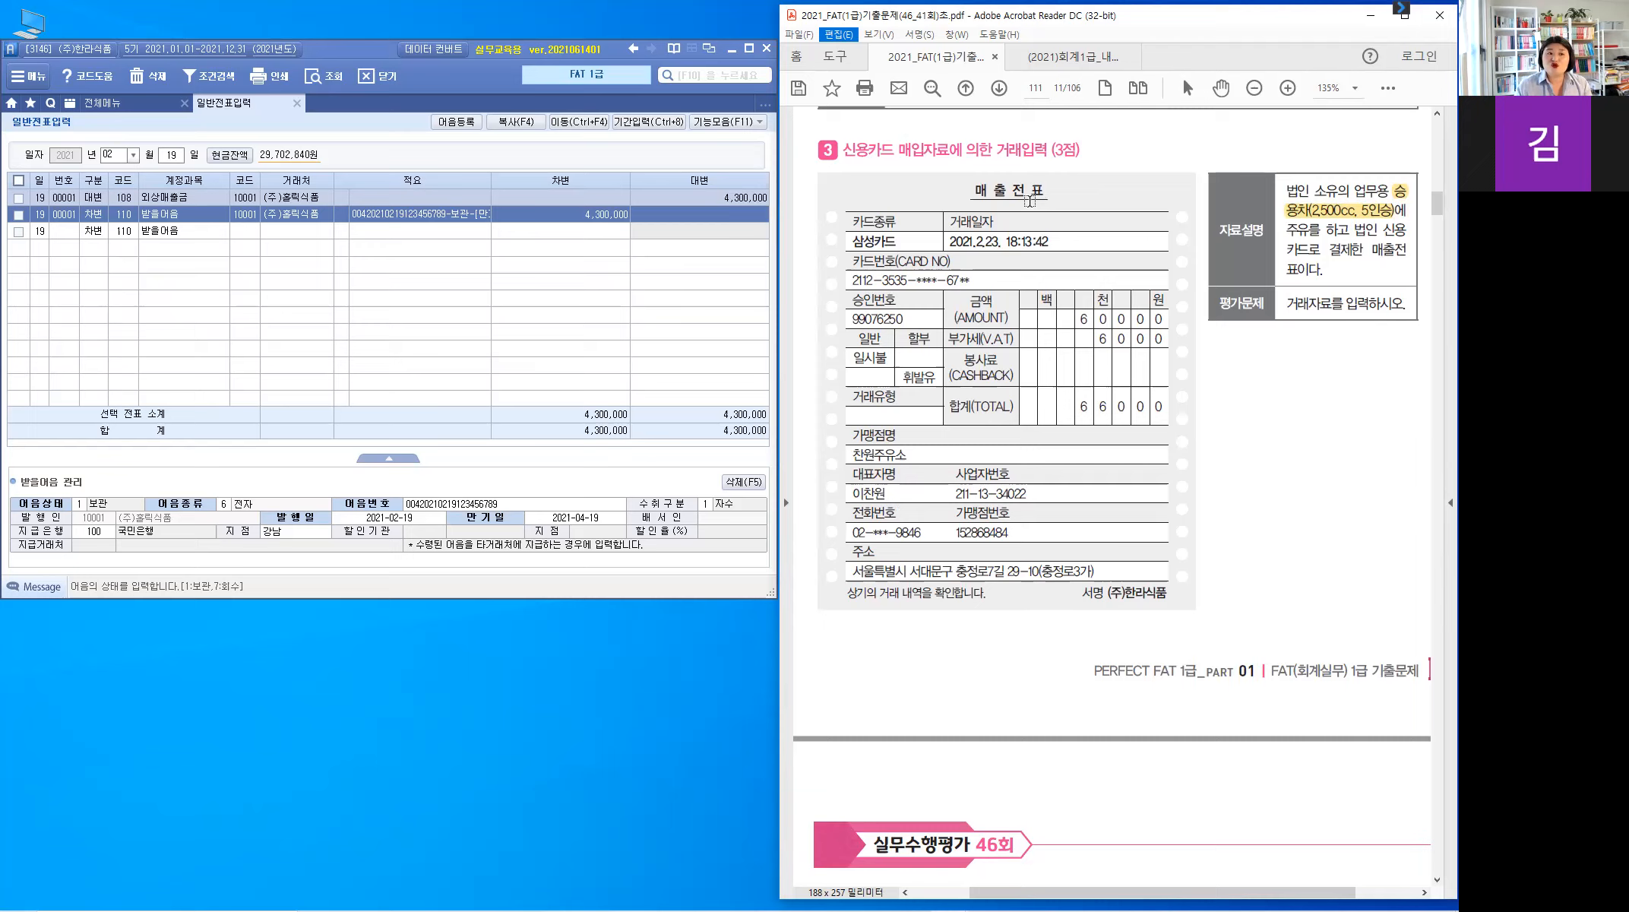
drag(851, 242, 900, 243)
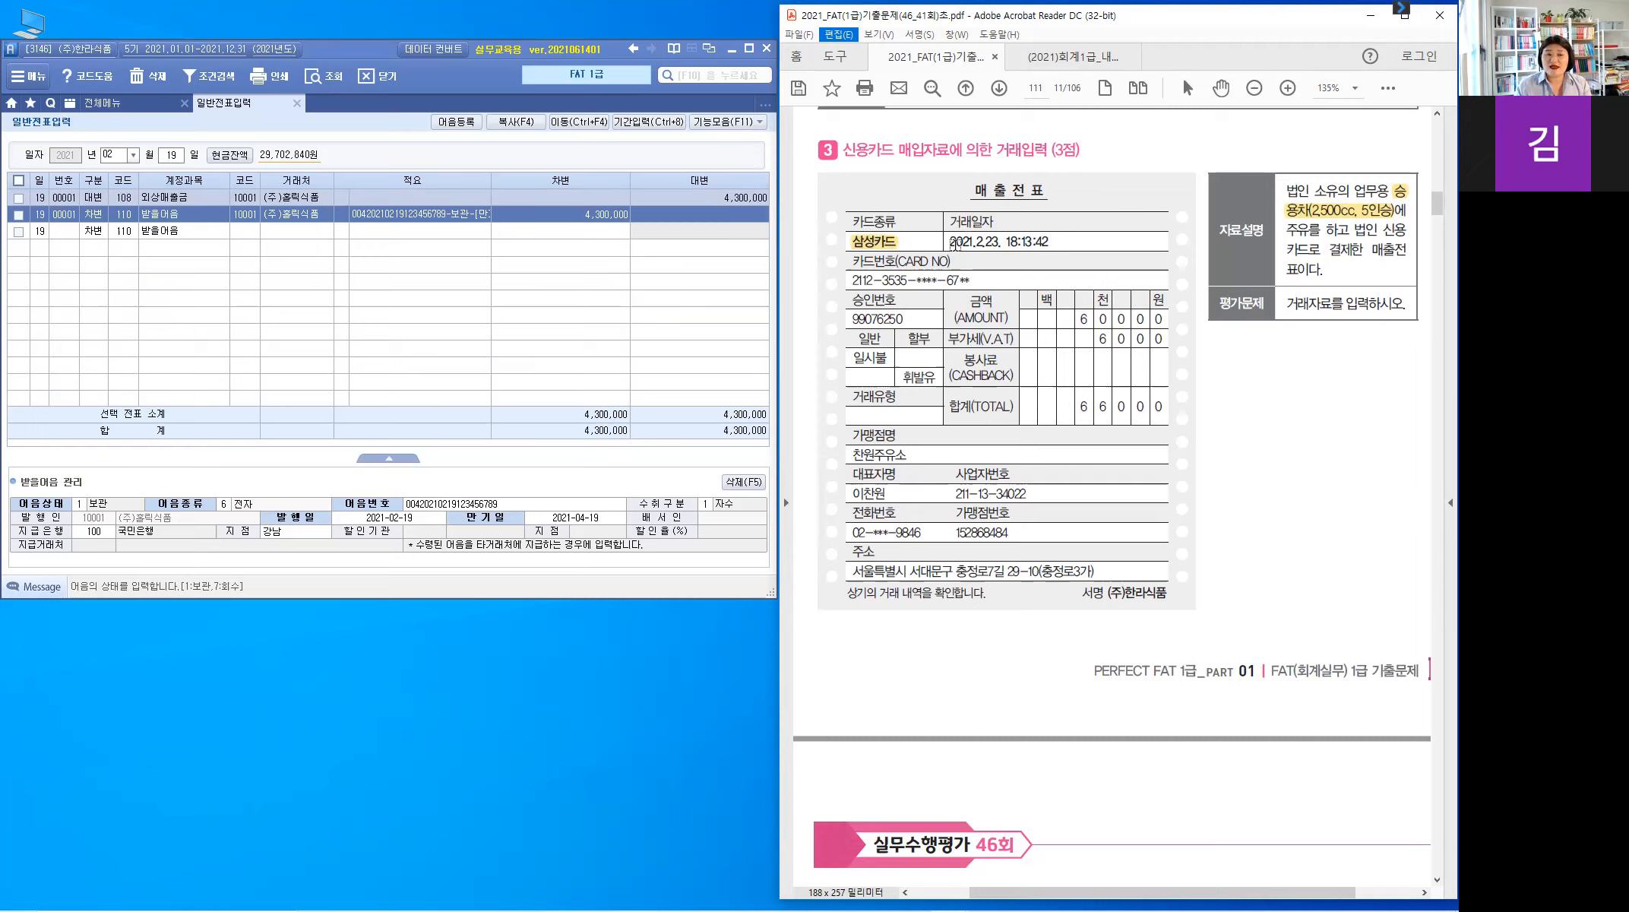
drag(951, 246, 995, 251)
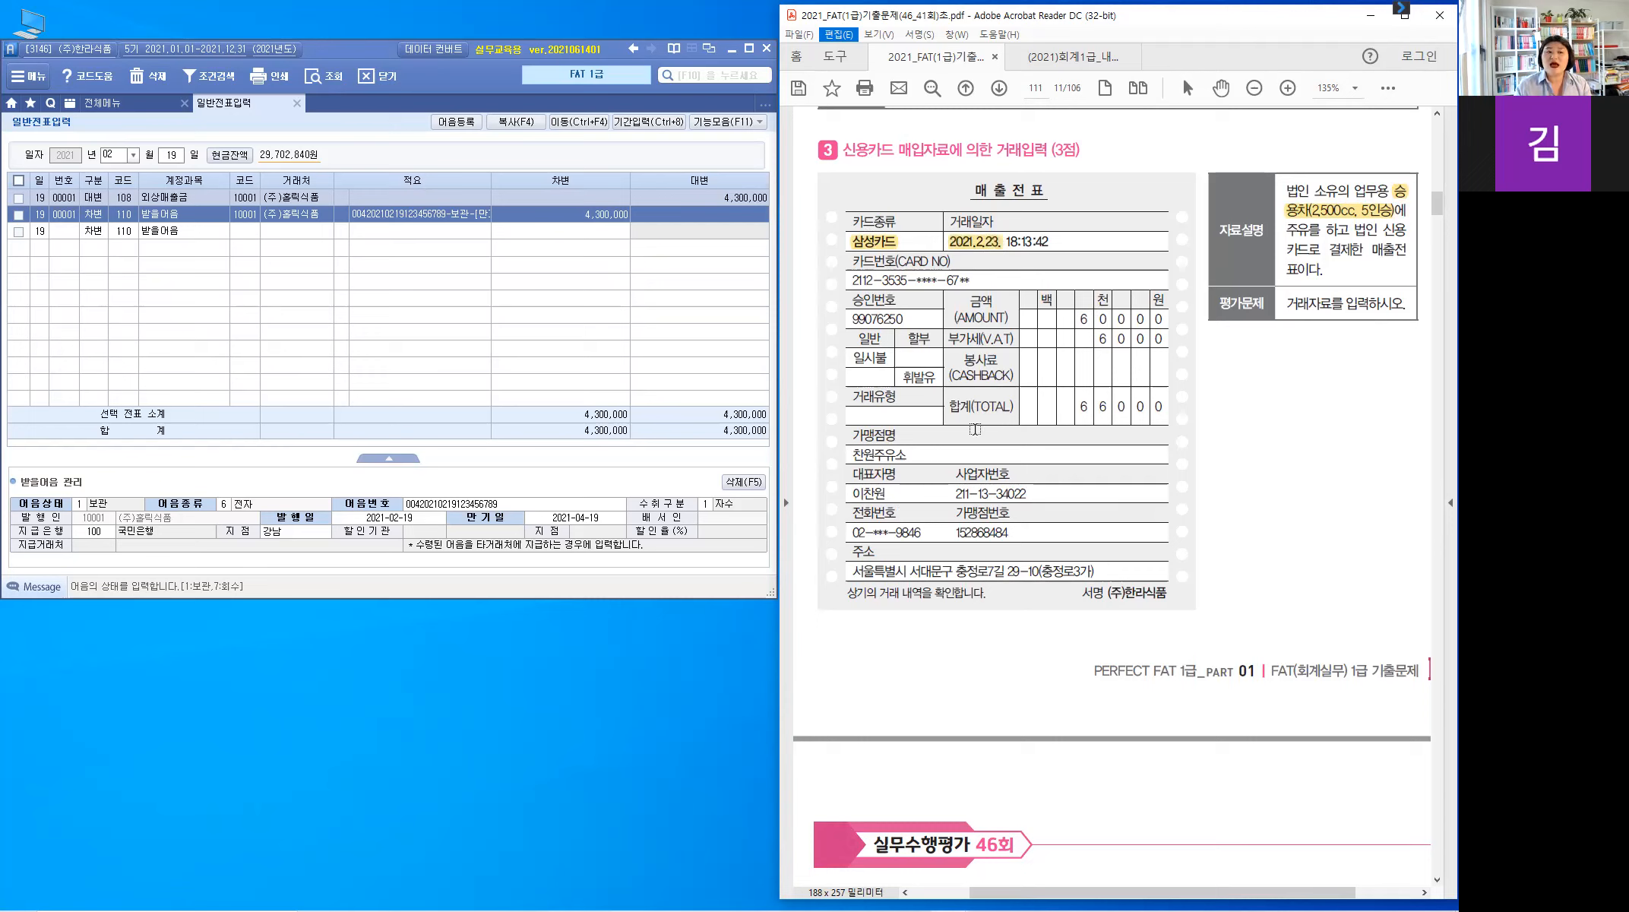
drag(953, 405, 1087, 430)
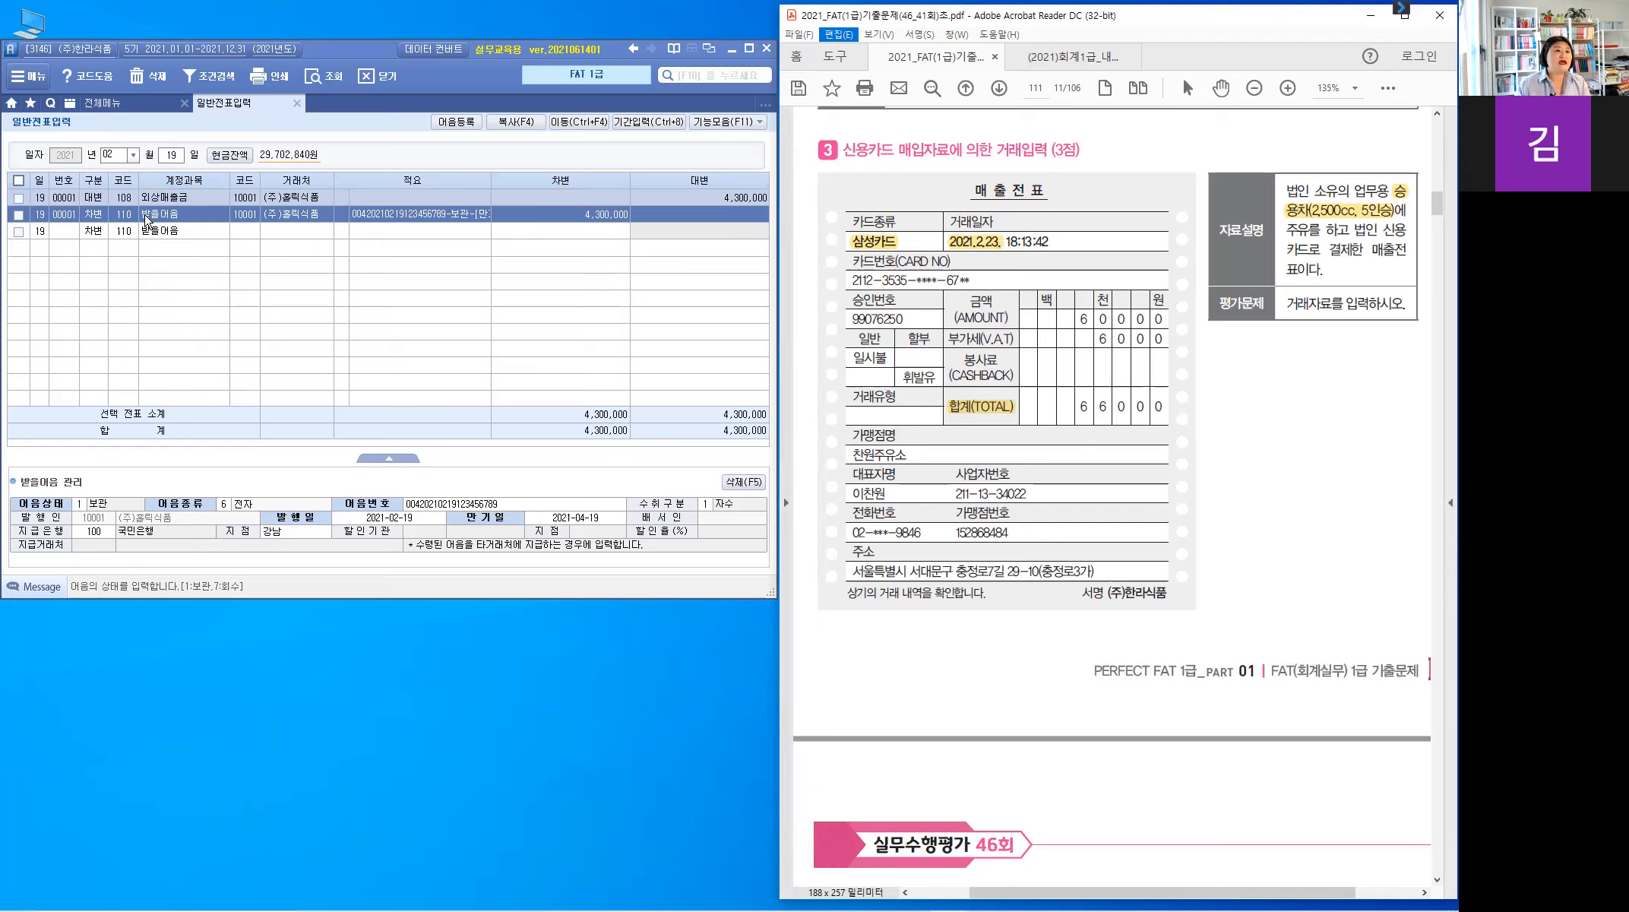
Set the voucher date to February 23 and enter a debit (차변) line for 822 차량유지비 of 66,000
click(172, 155)
text(23)
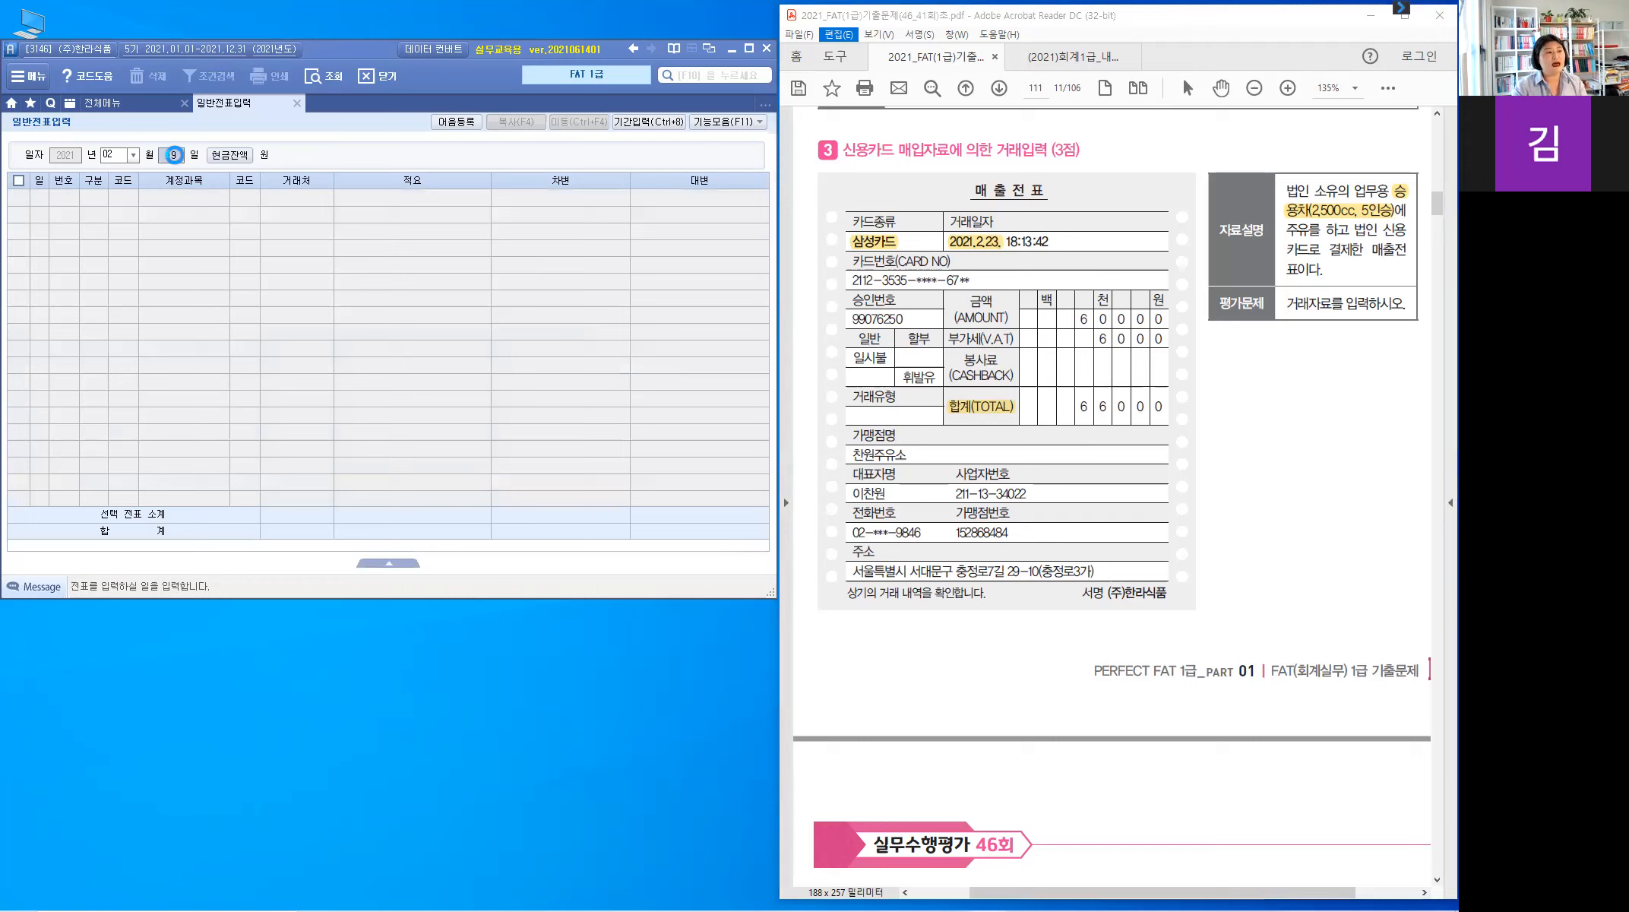
key(Return)
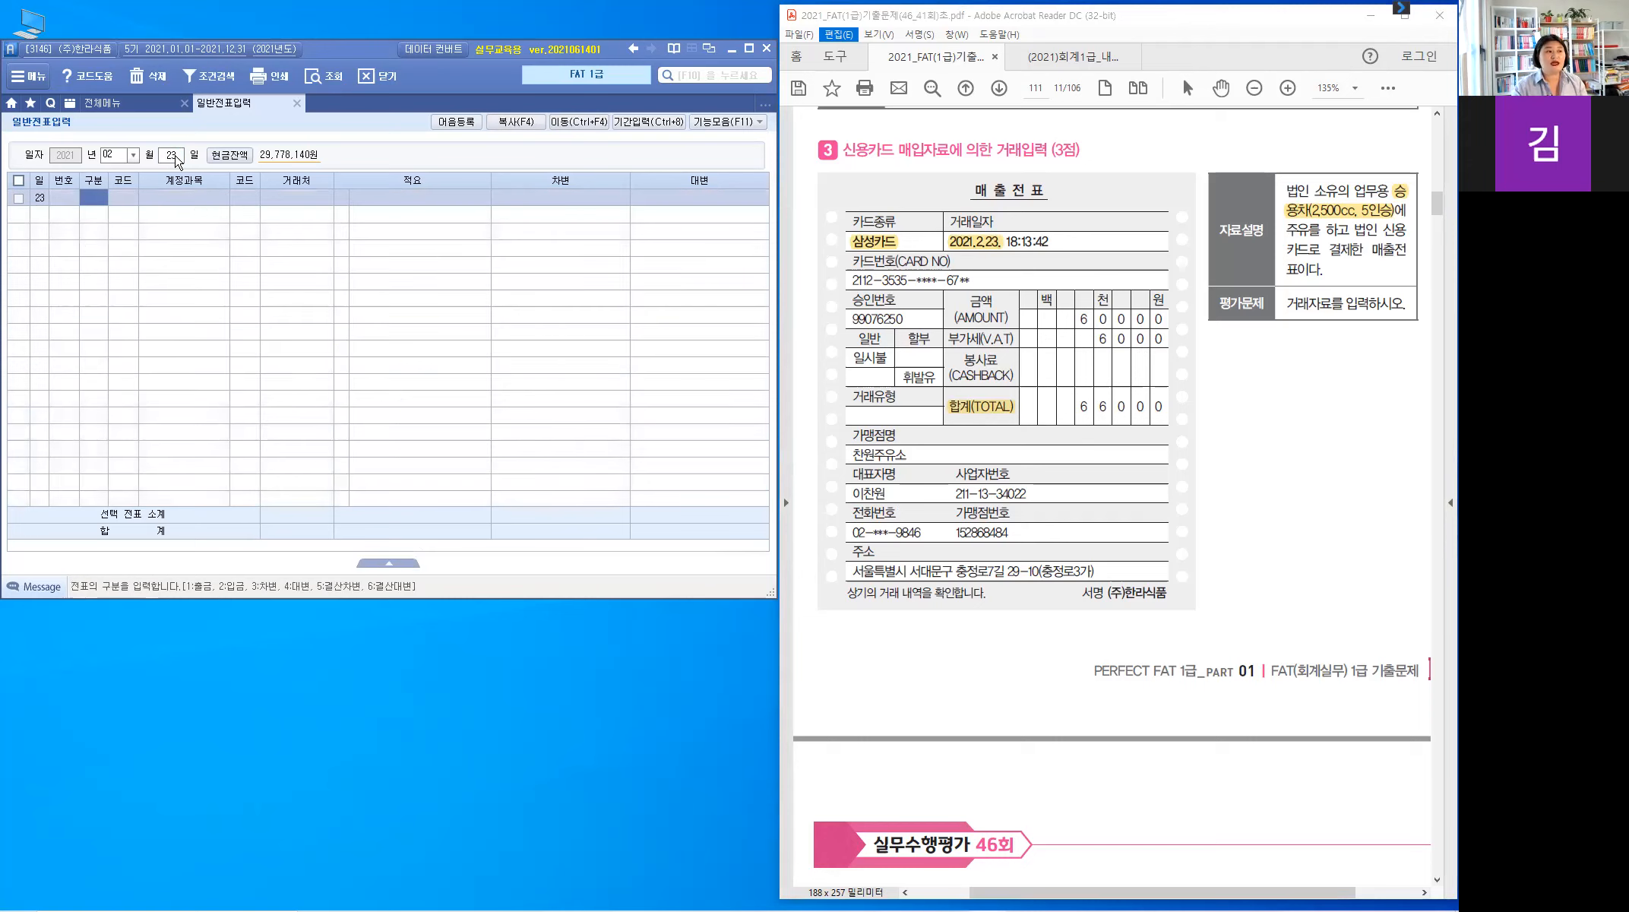
text(3)
key(Return)
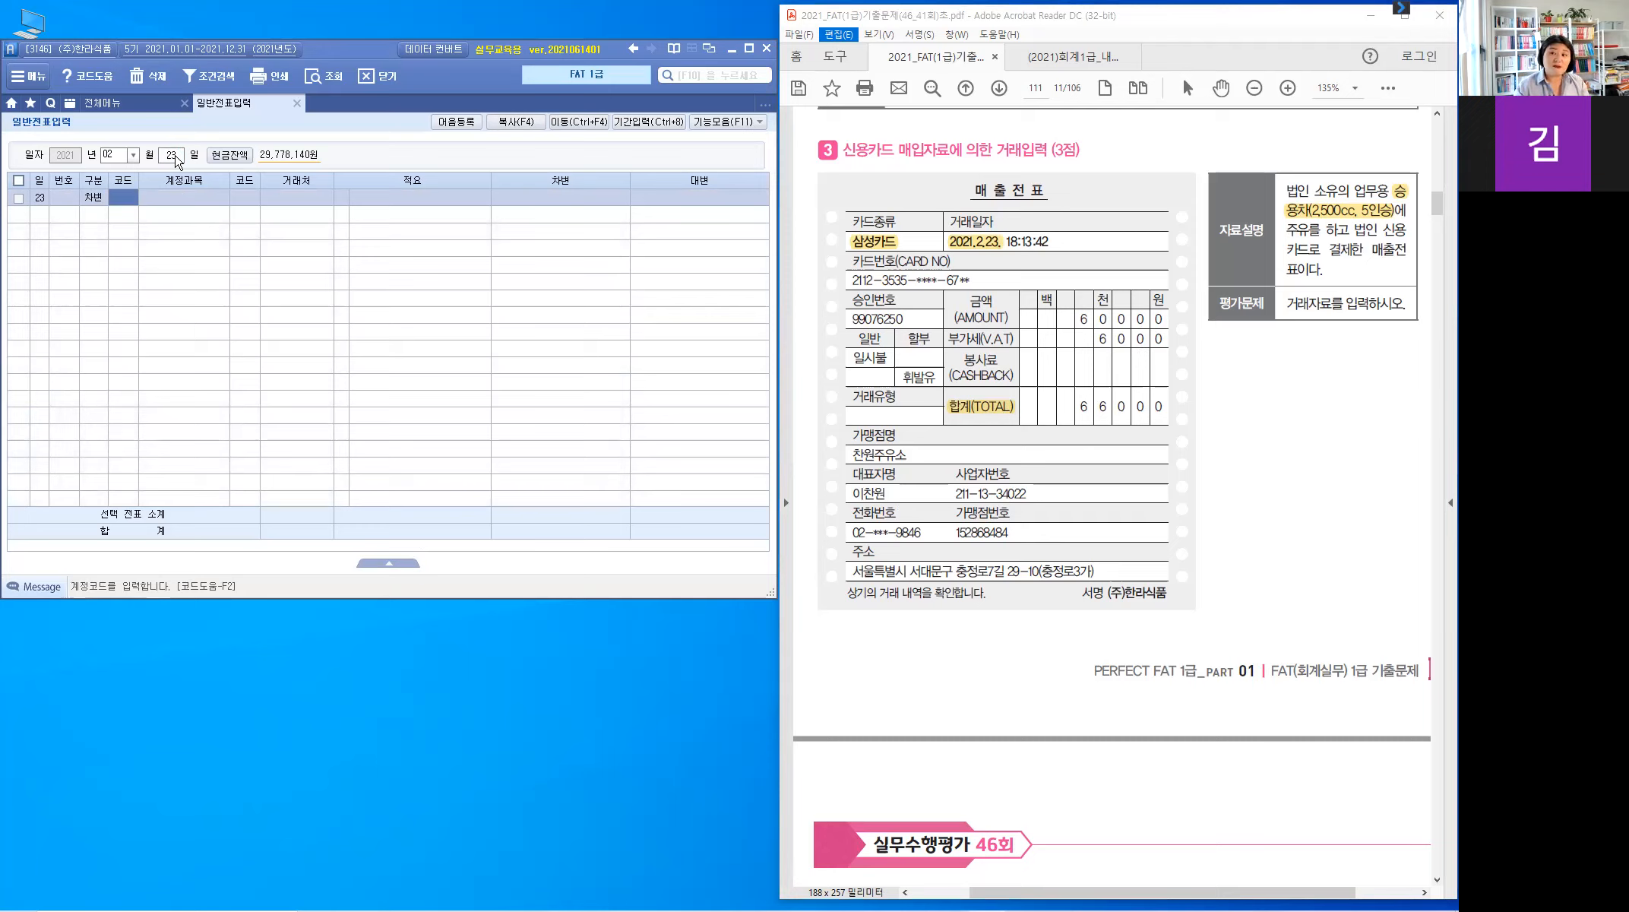
text(822)
key(Return)
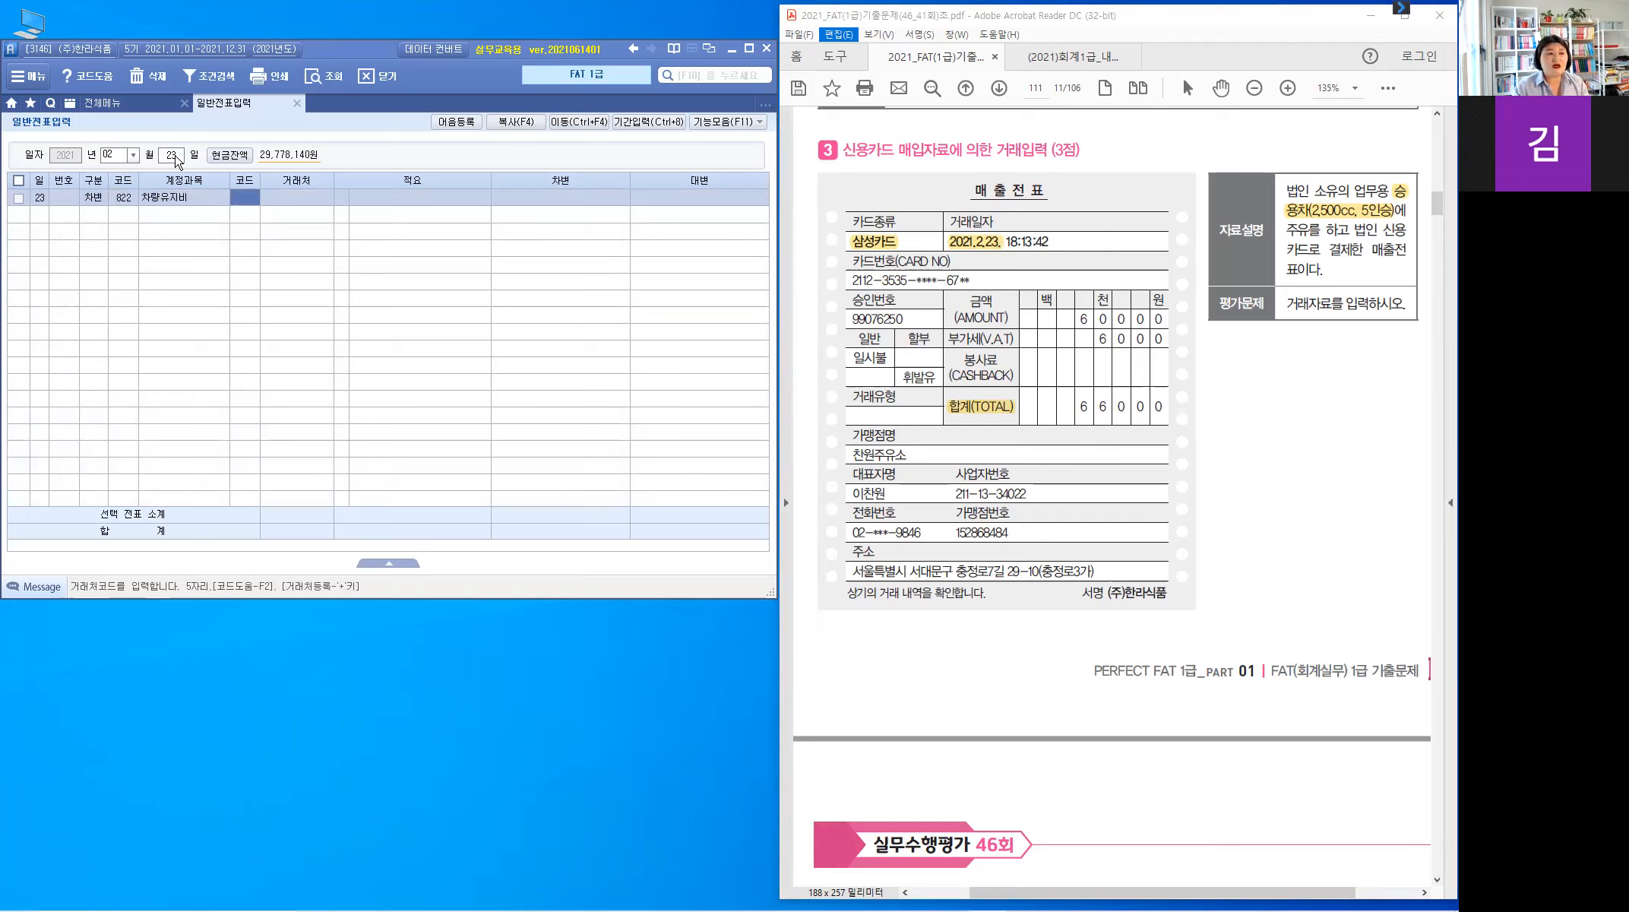
key(Return)
key(Return)
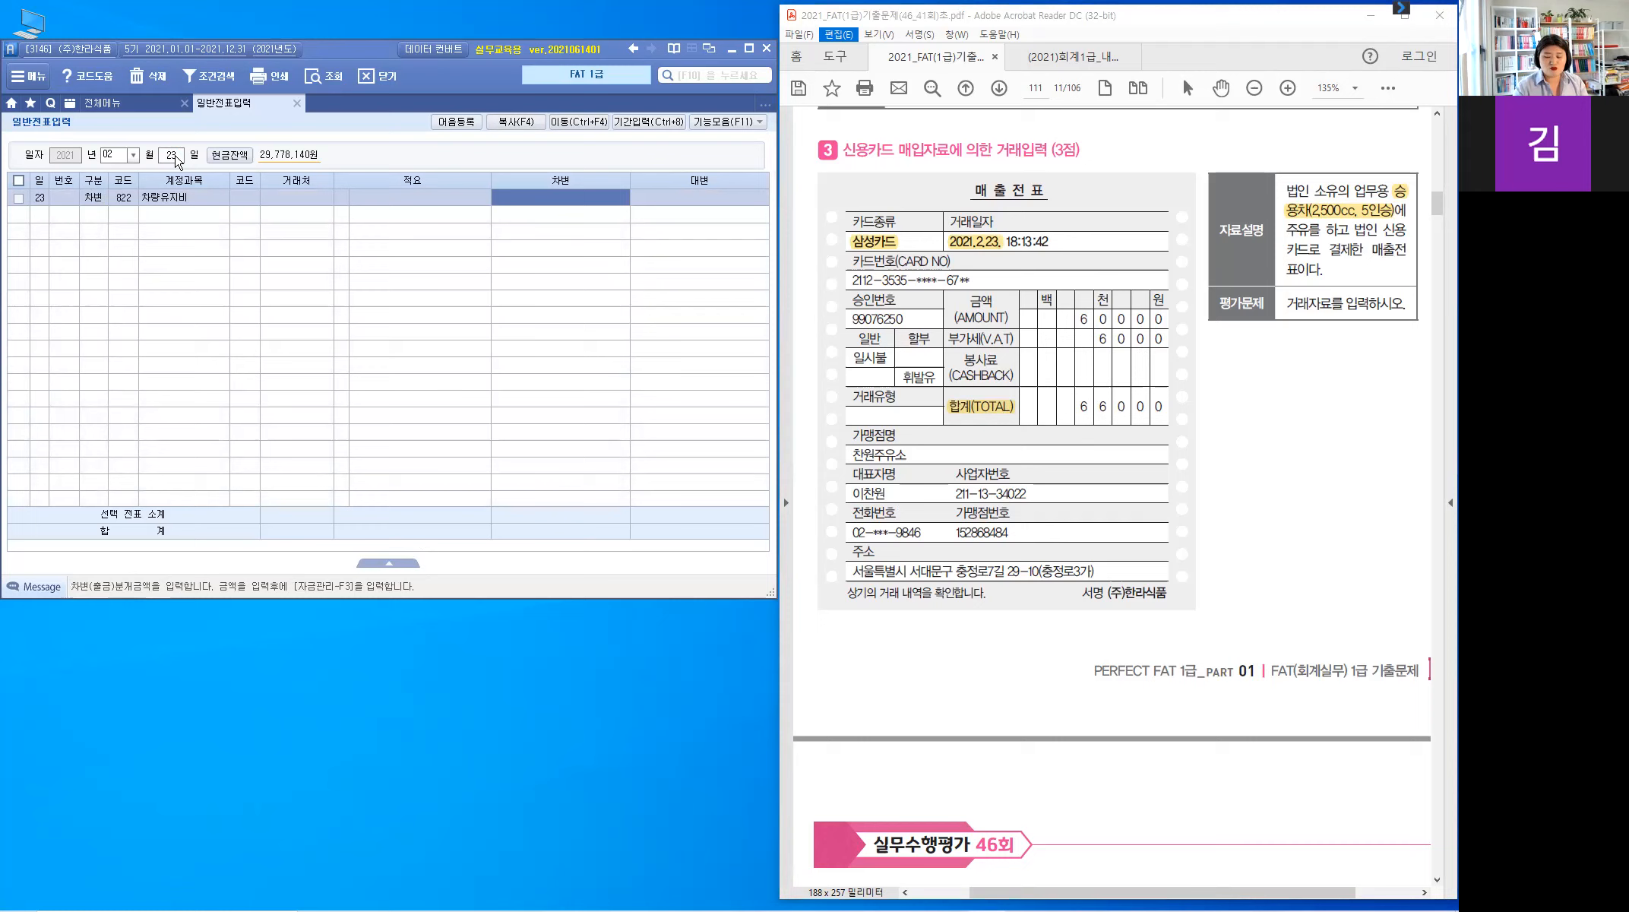
text(66,000)
key(Return)
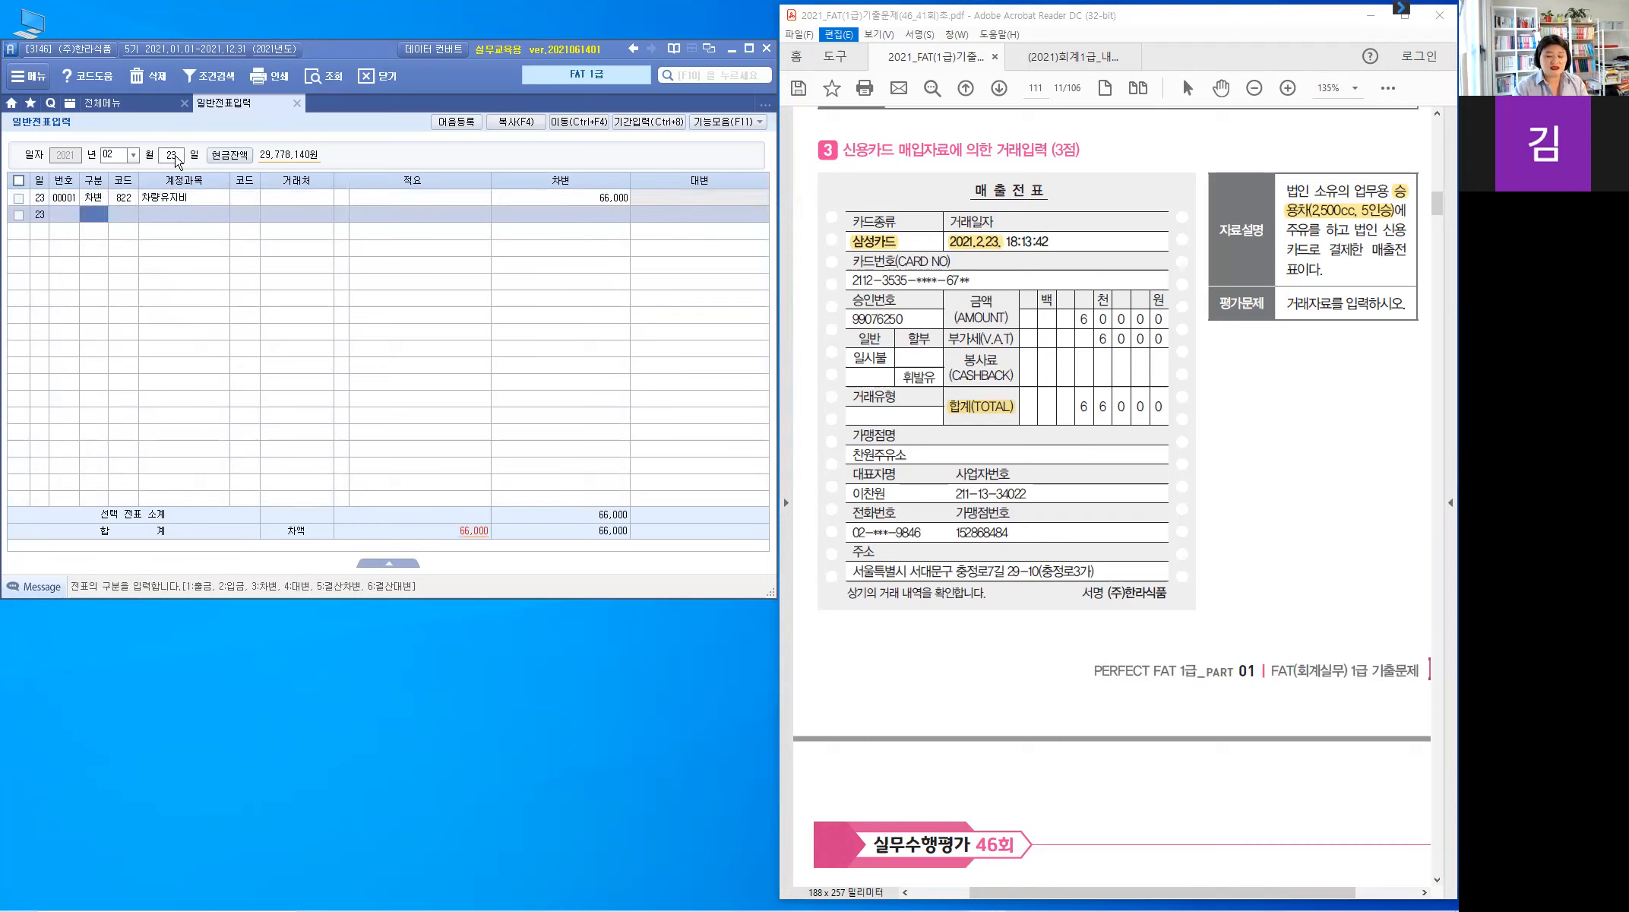
Add the balancing credit (대변) line for 253 미지급금 with 삼성카드 as the partner (거래처) and an amount of 66,000
text(4)
key(Return)
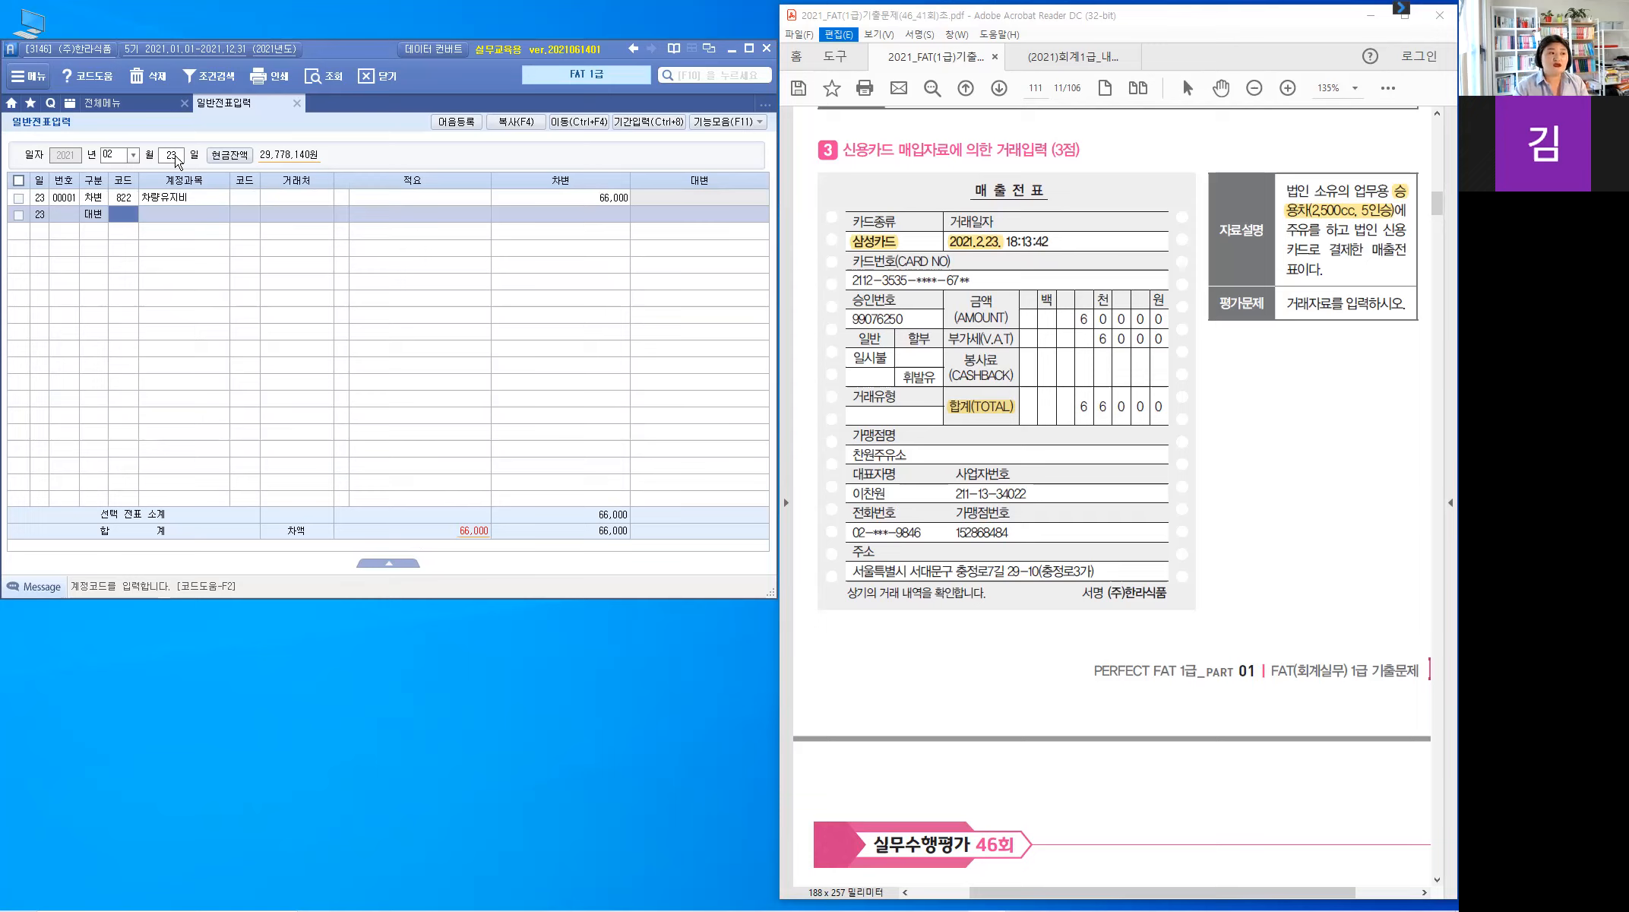
text(253)
key(Return)
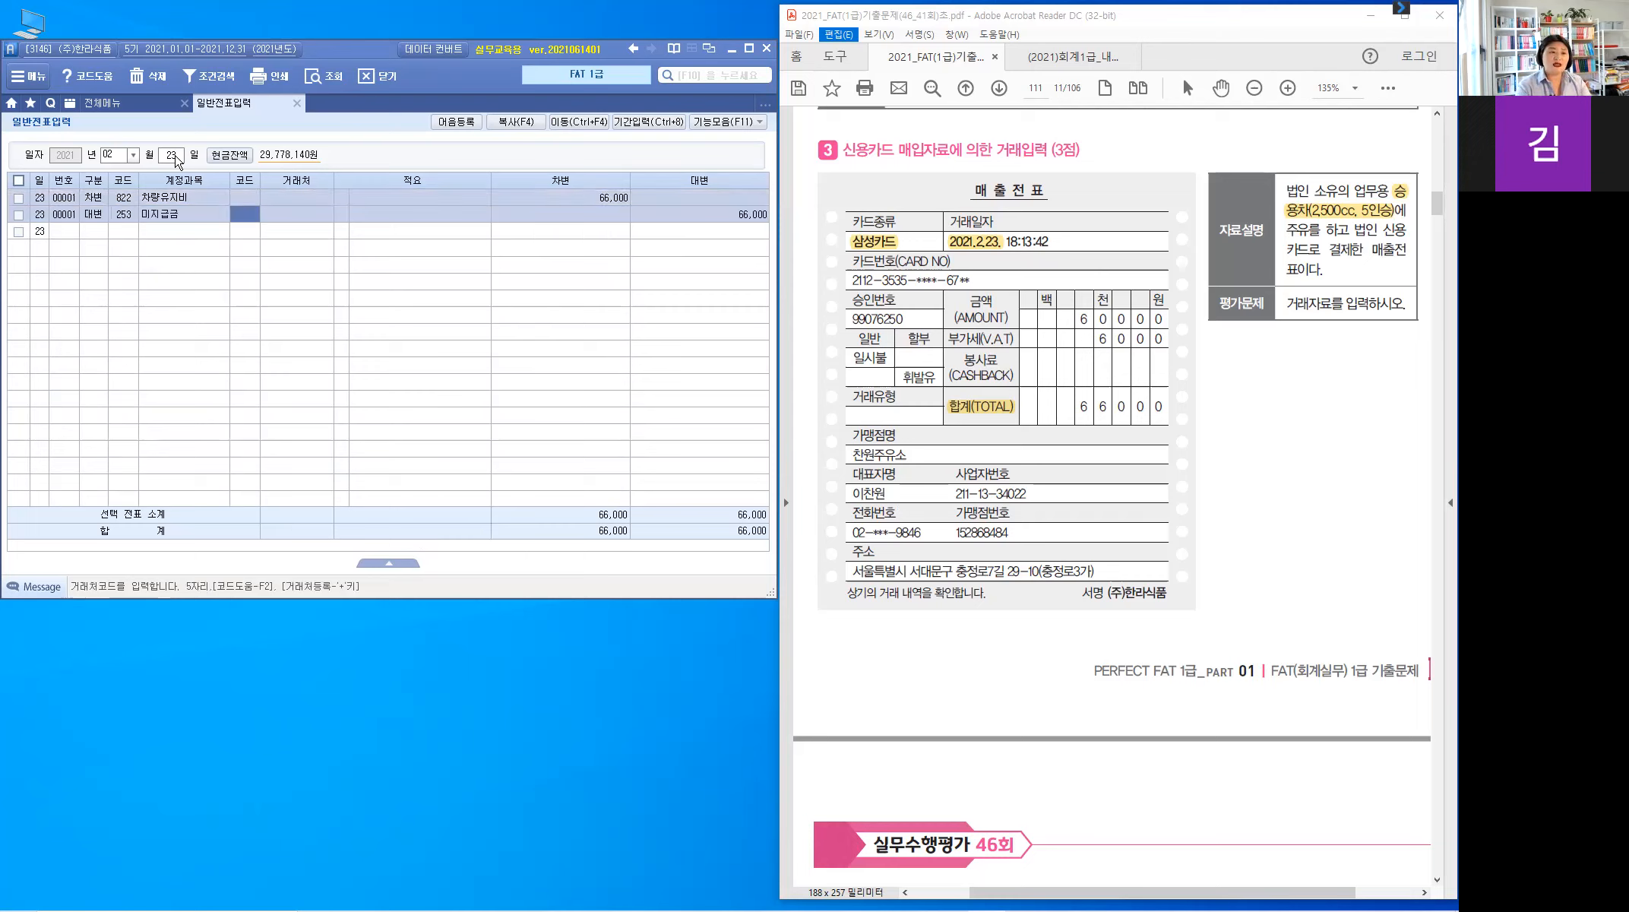
text(ㅅ)
text(ㅣ)
key(BackSpace)
key(BackSpace)
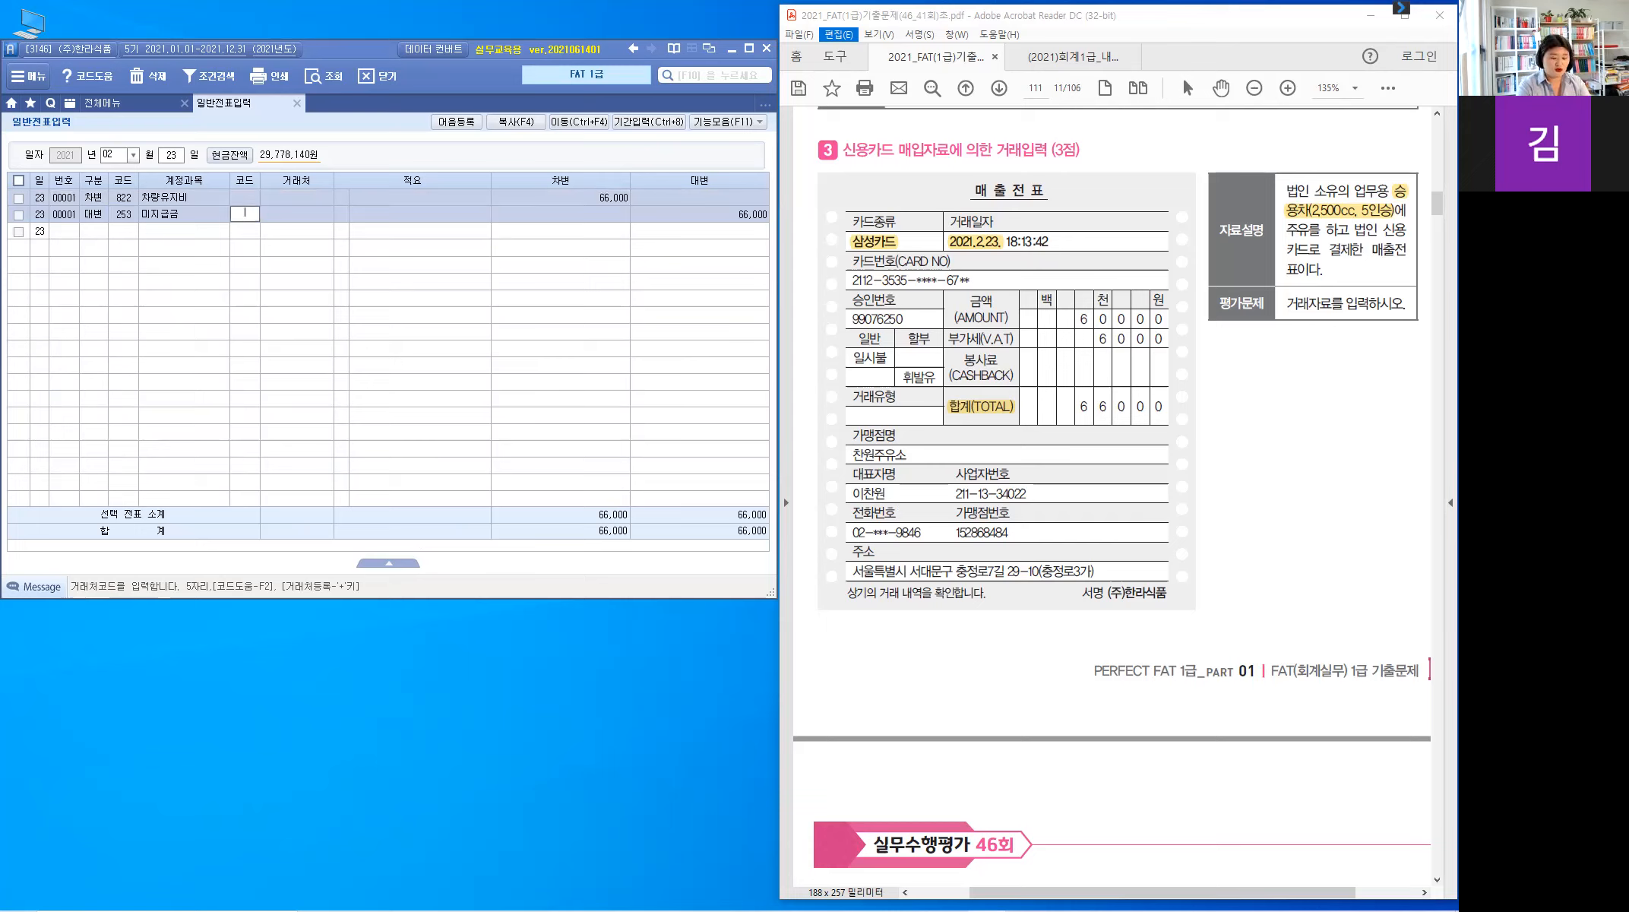
text(삼성)
key(Return)
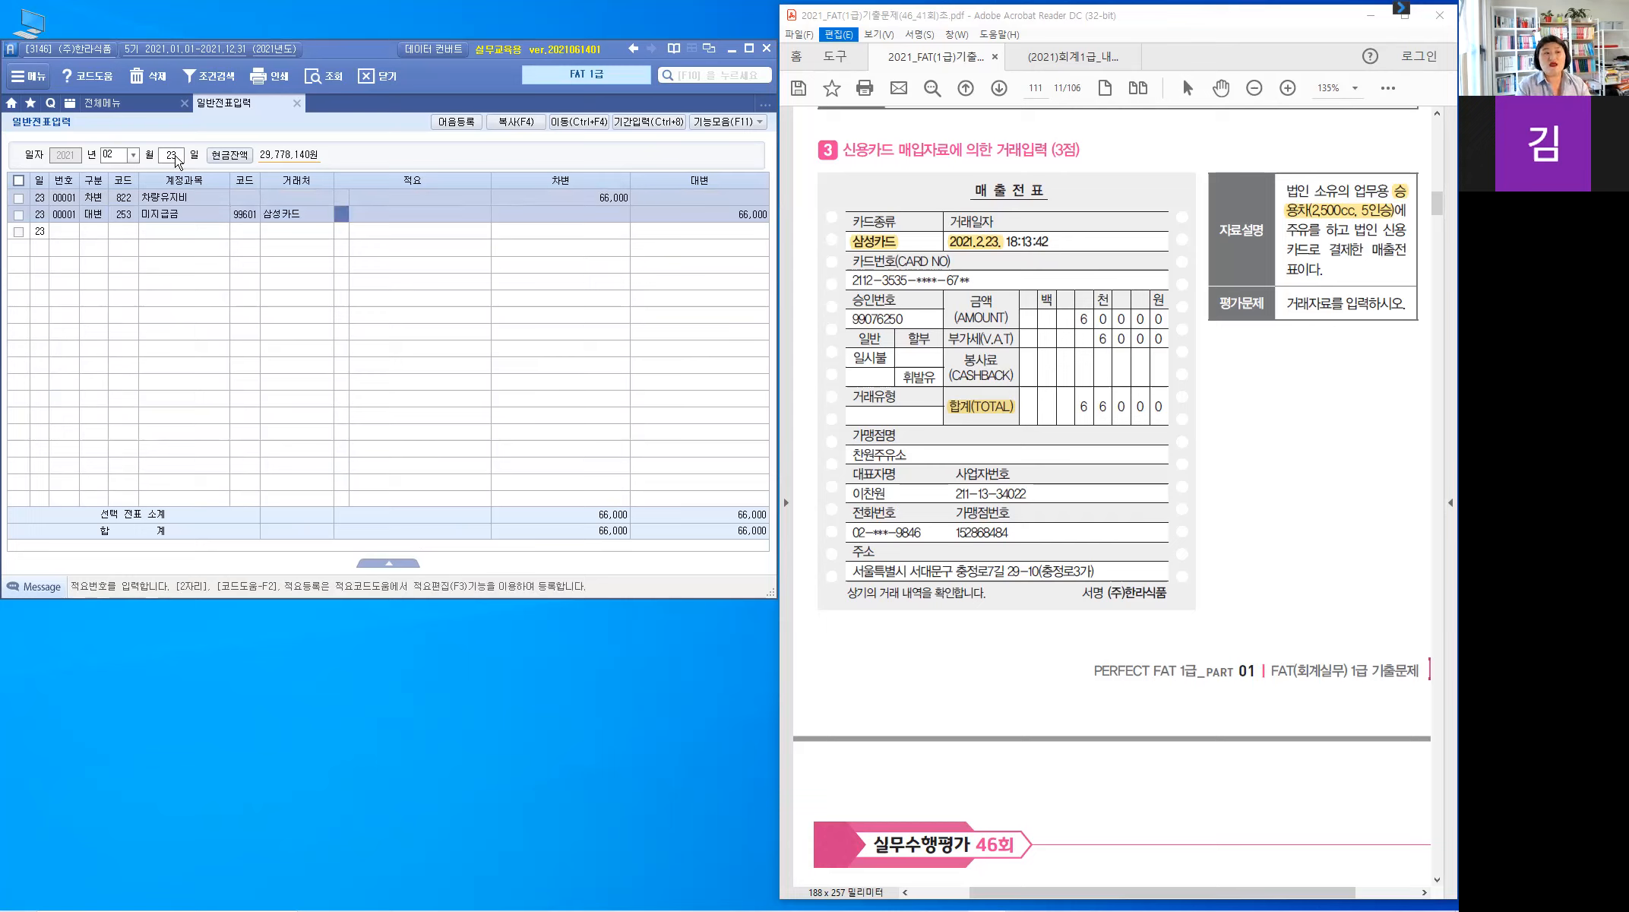
key(Return)
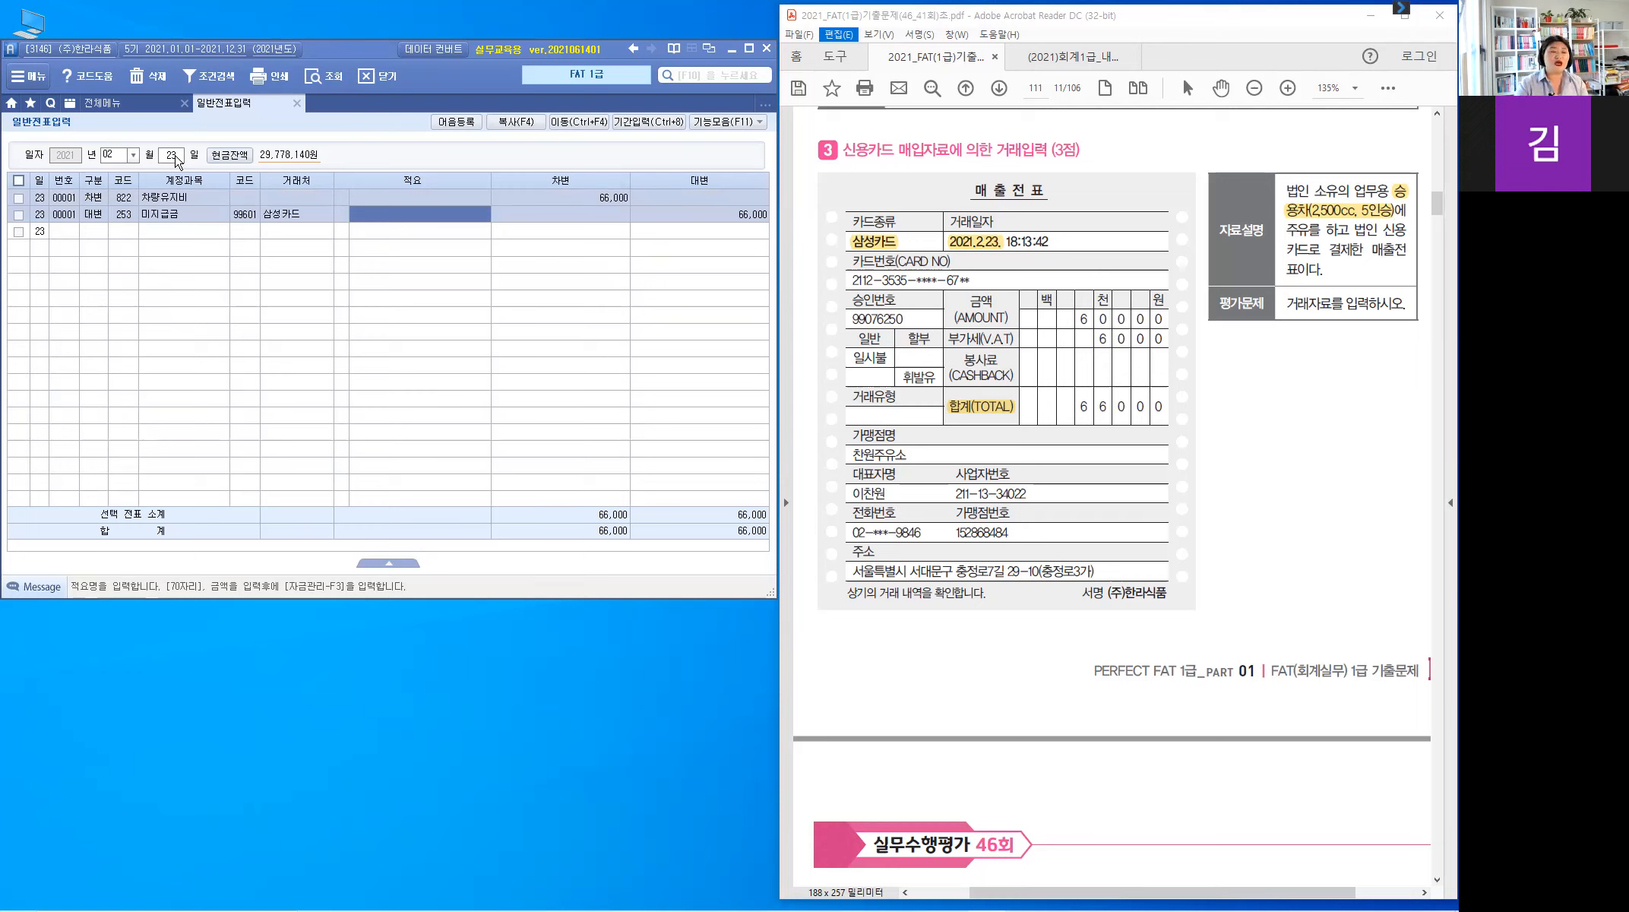
key(Return)
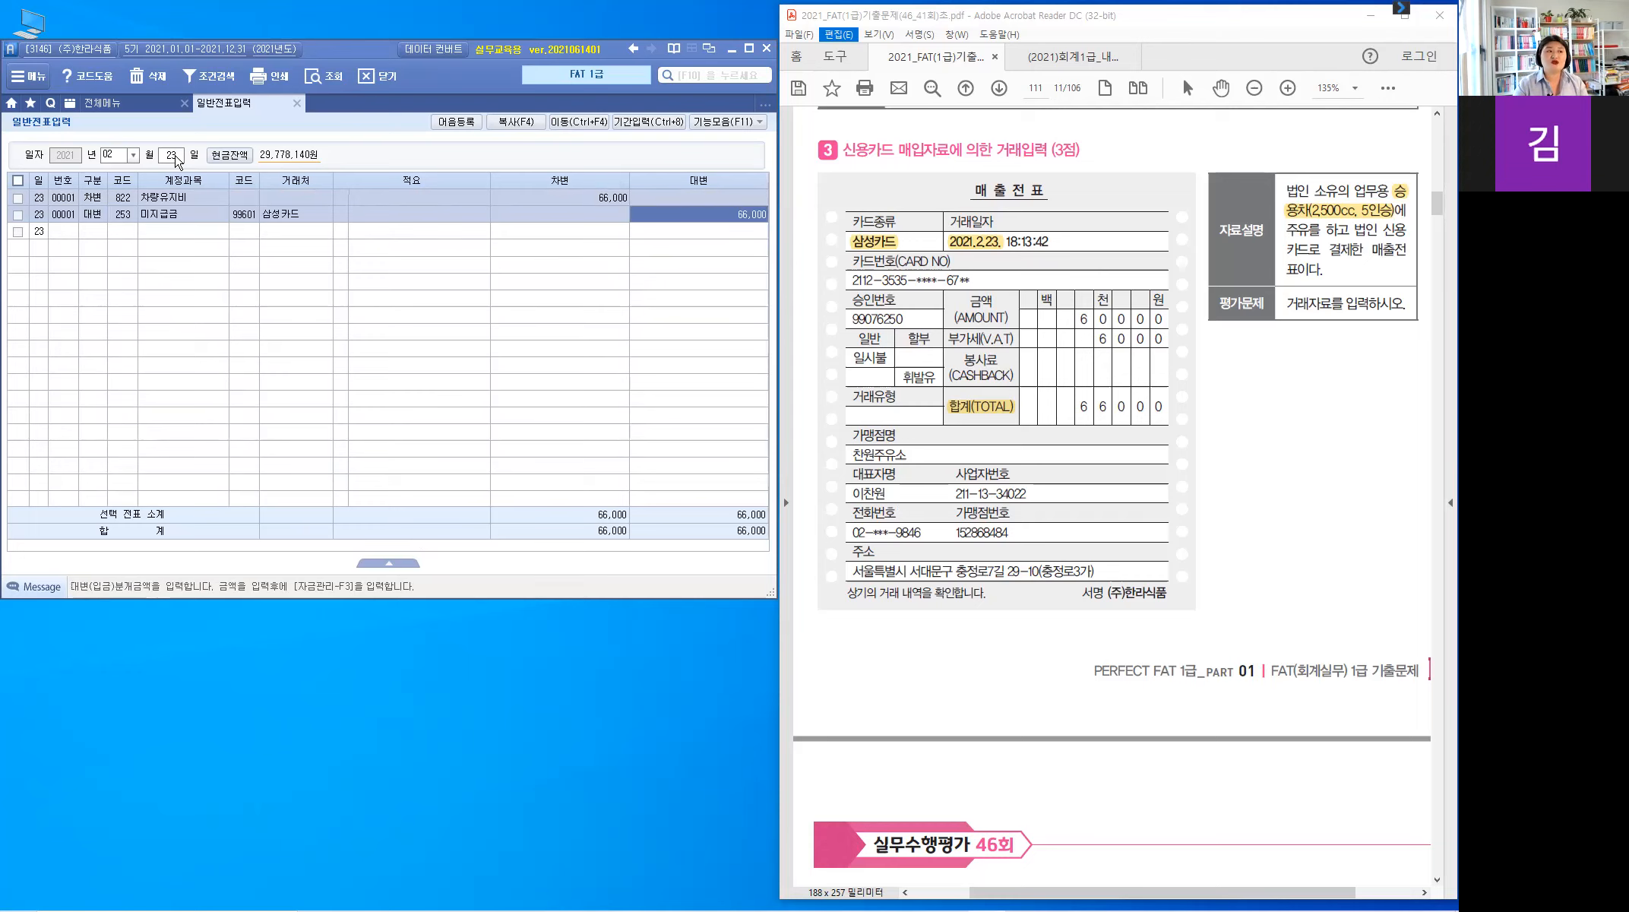
key(Return)
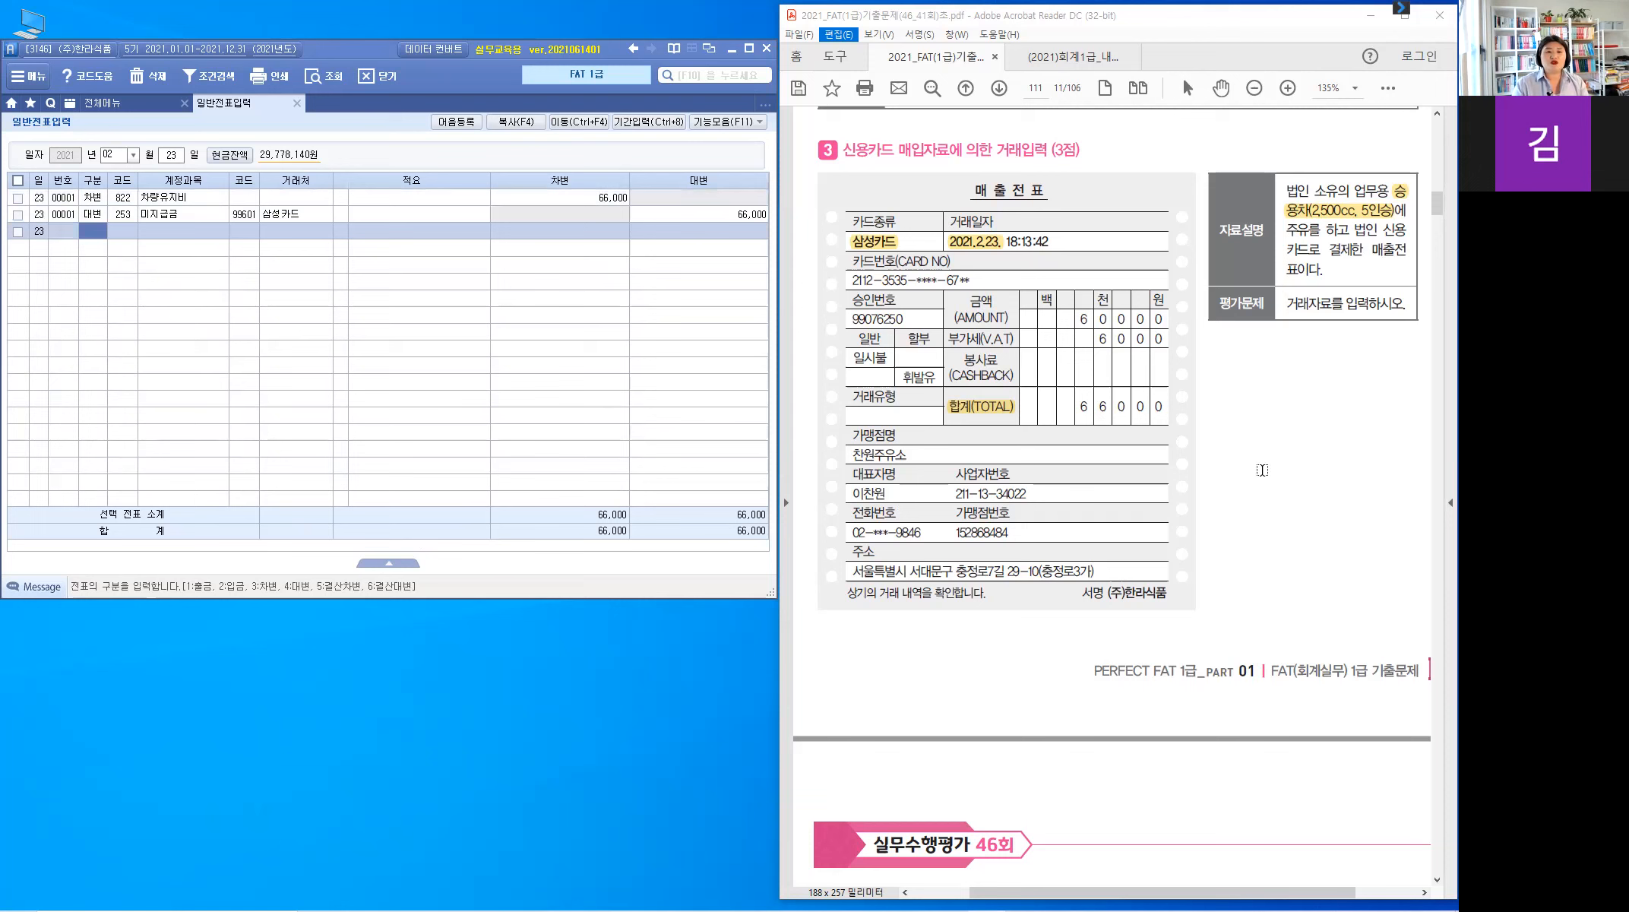
Read item 4 of the exam PDF, examining the health insurance receipt and the 신한은행 ordinary deposit transaction
scroll(1256, 490, down, 1)
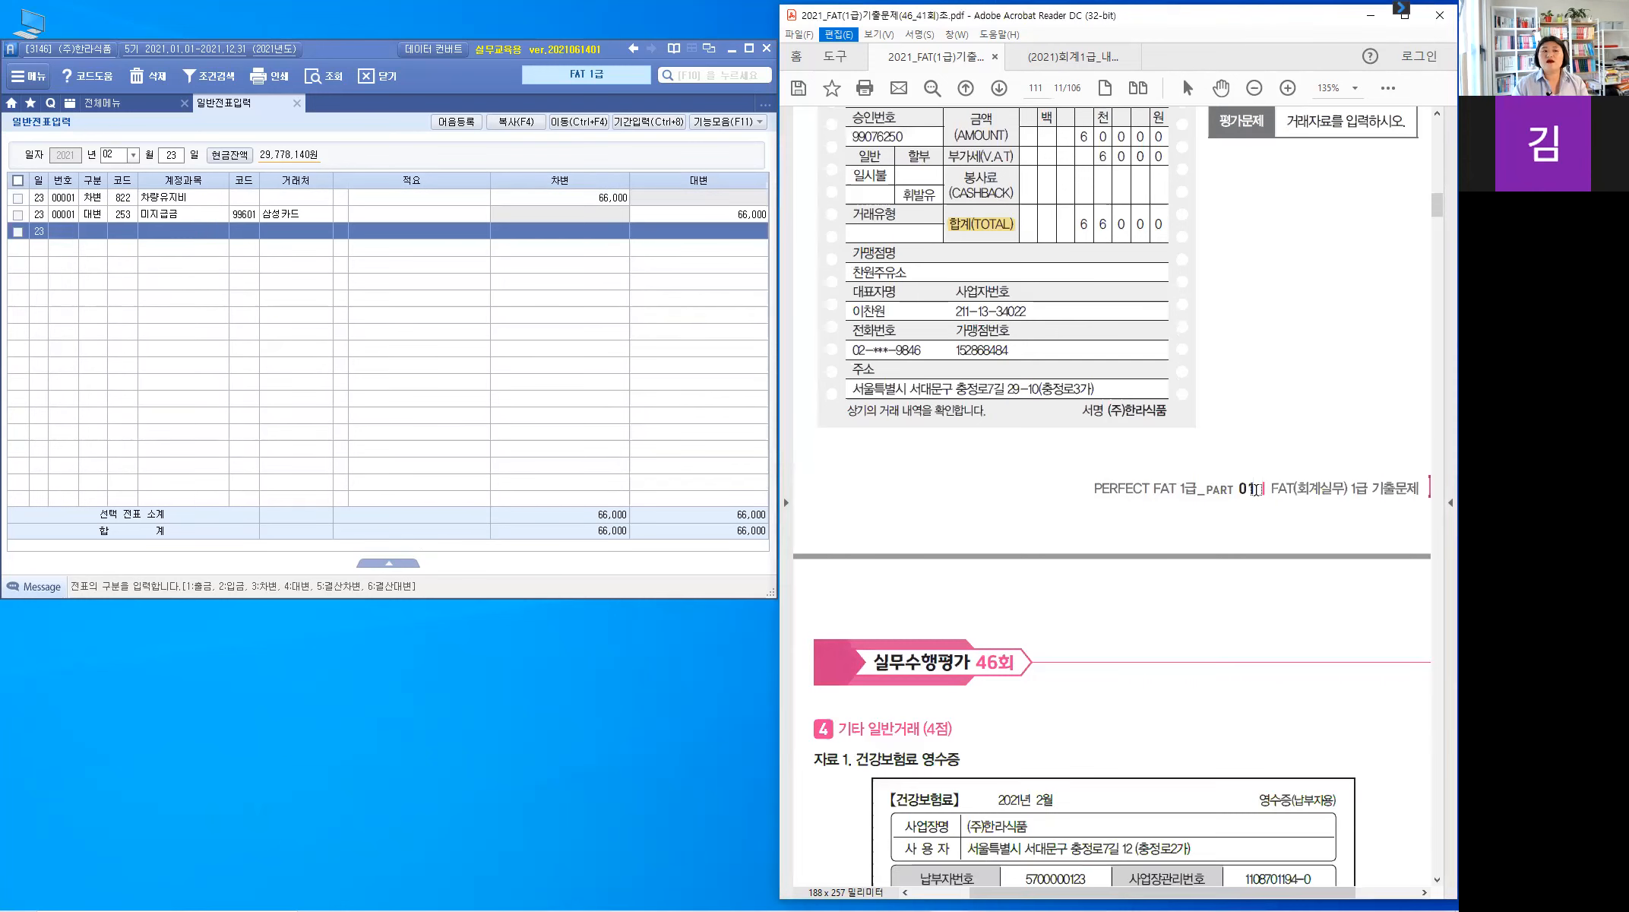
scroll(1256, 489, down, 6)
scroll(1256, 489, down, 1)
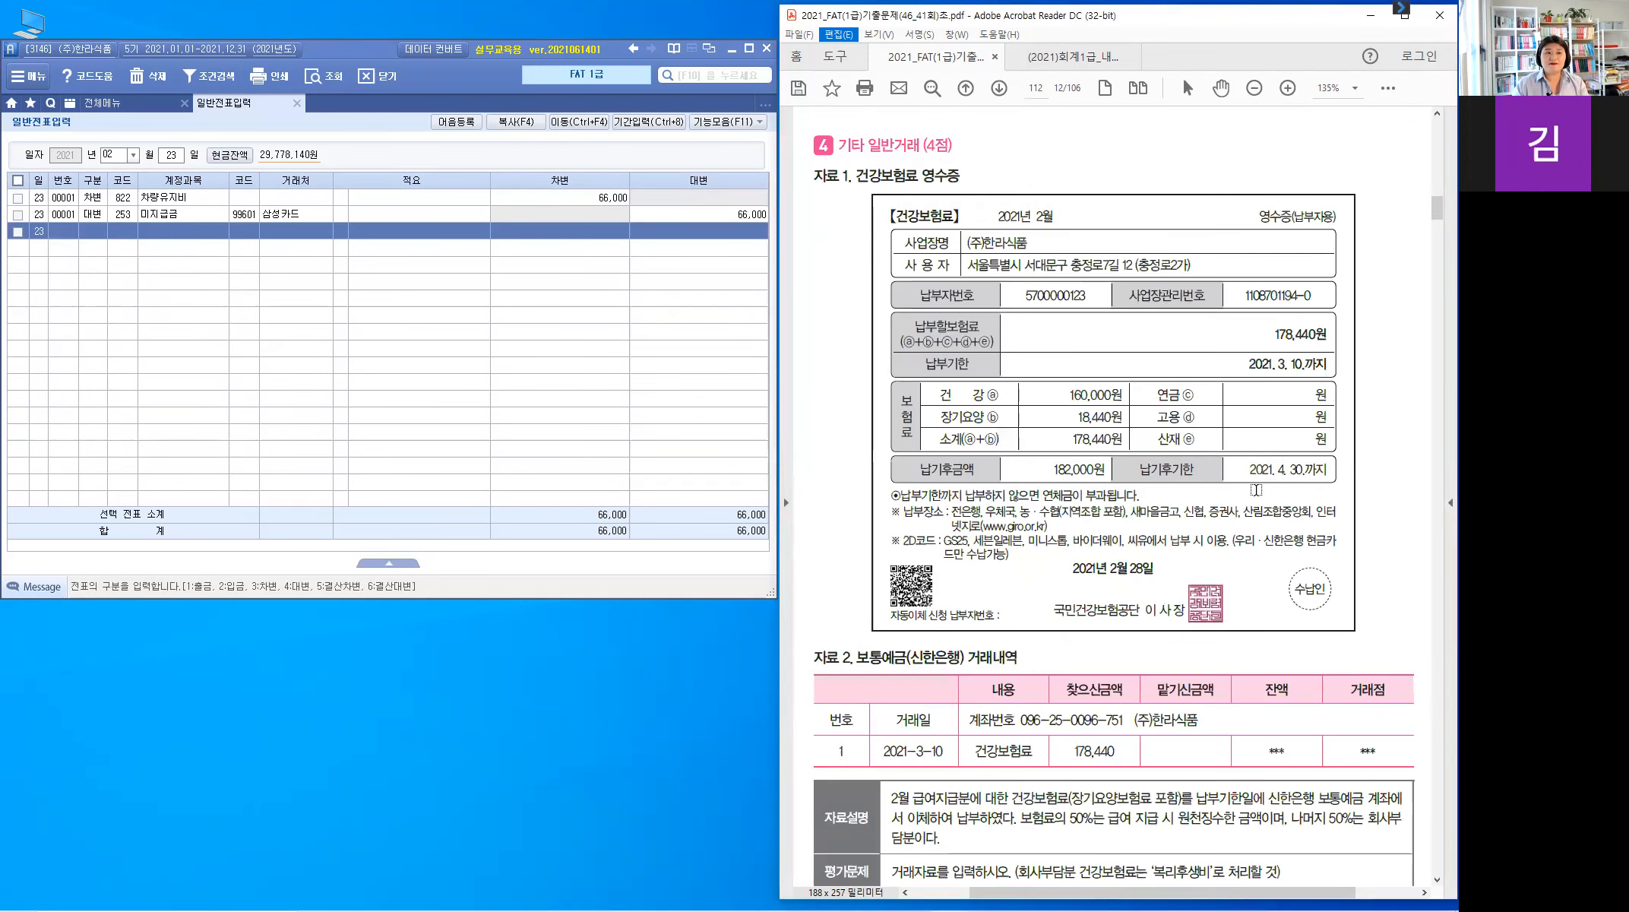
scroll(1256, 490, up, 1)
scroll(1256, 489, down, 1)
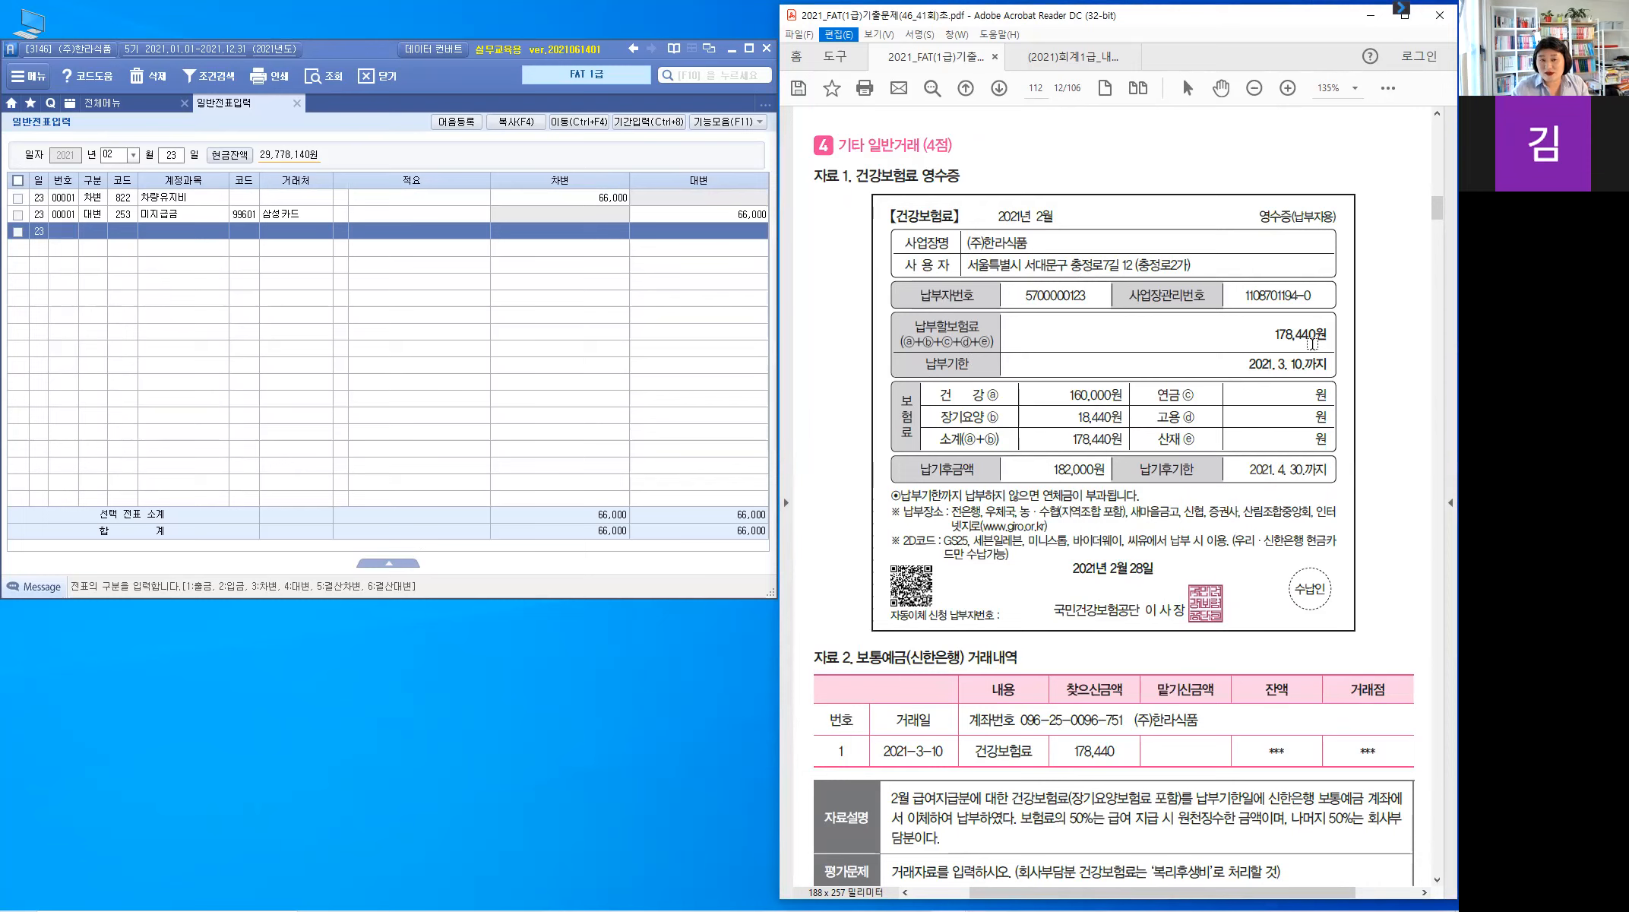
Draw rectangles around the 보험료 breakdown table and the 자료 1. 건강보험료 영수증 heading, pointing out the amount 178,440 in both sources
click(1401, 10)
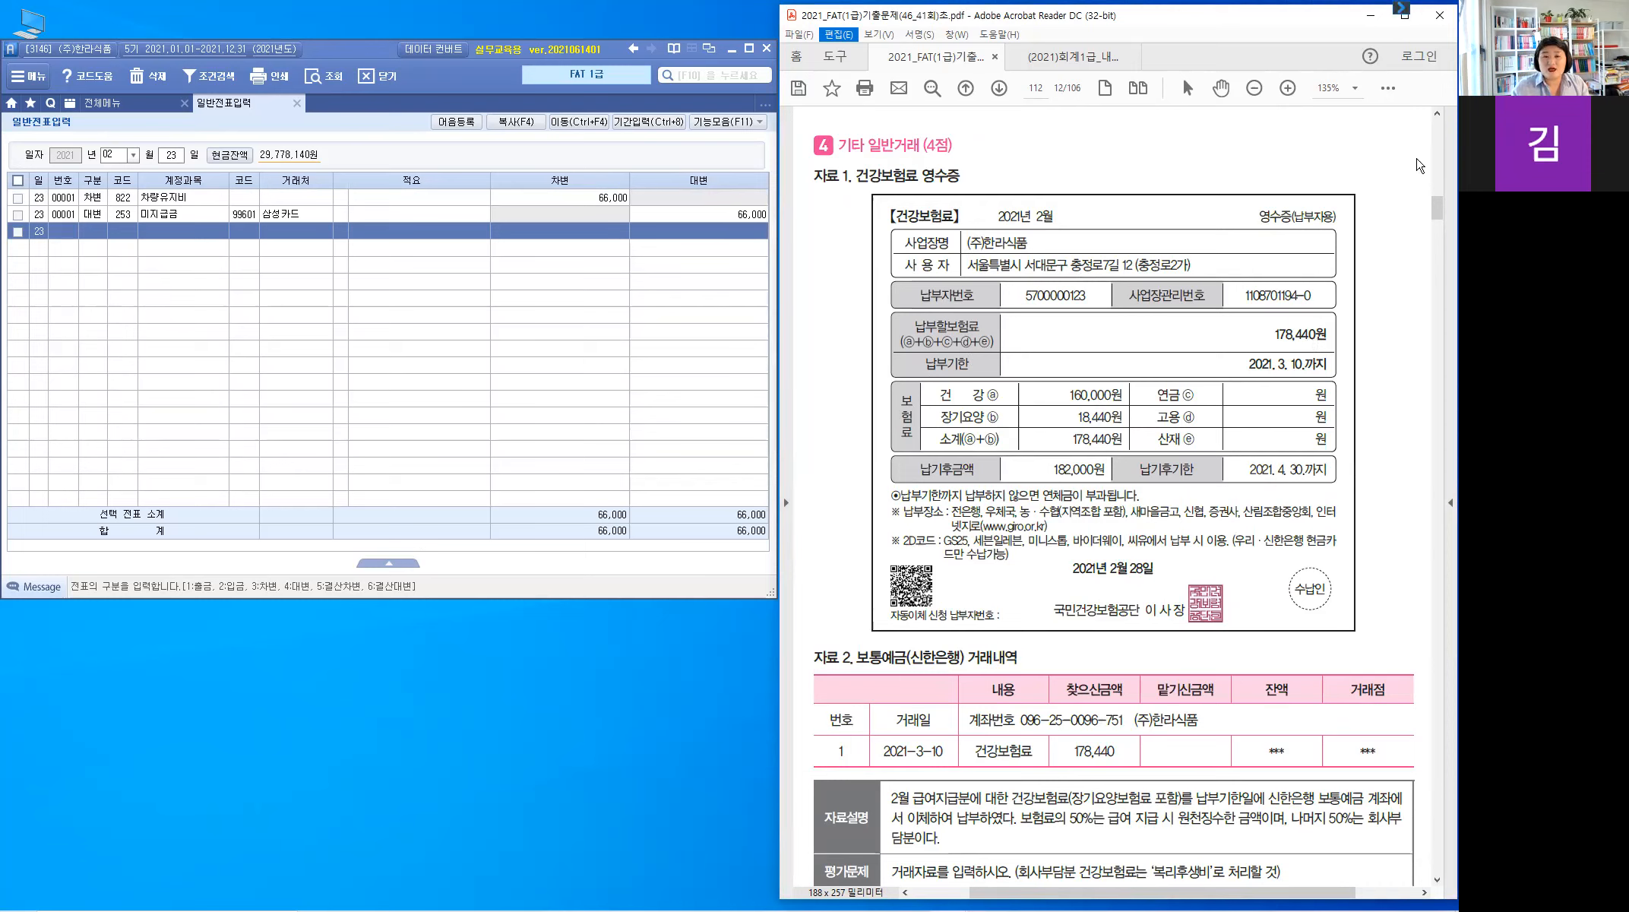
click(1426, 56)
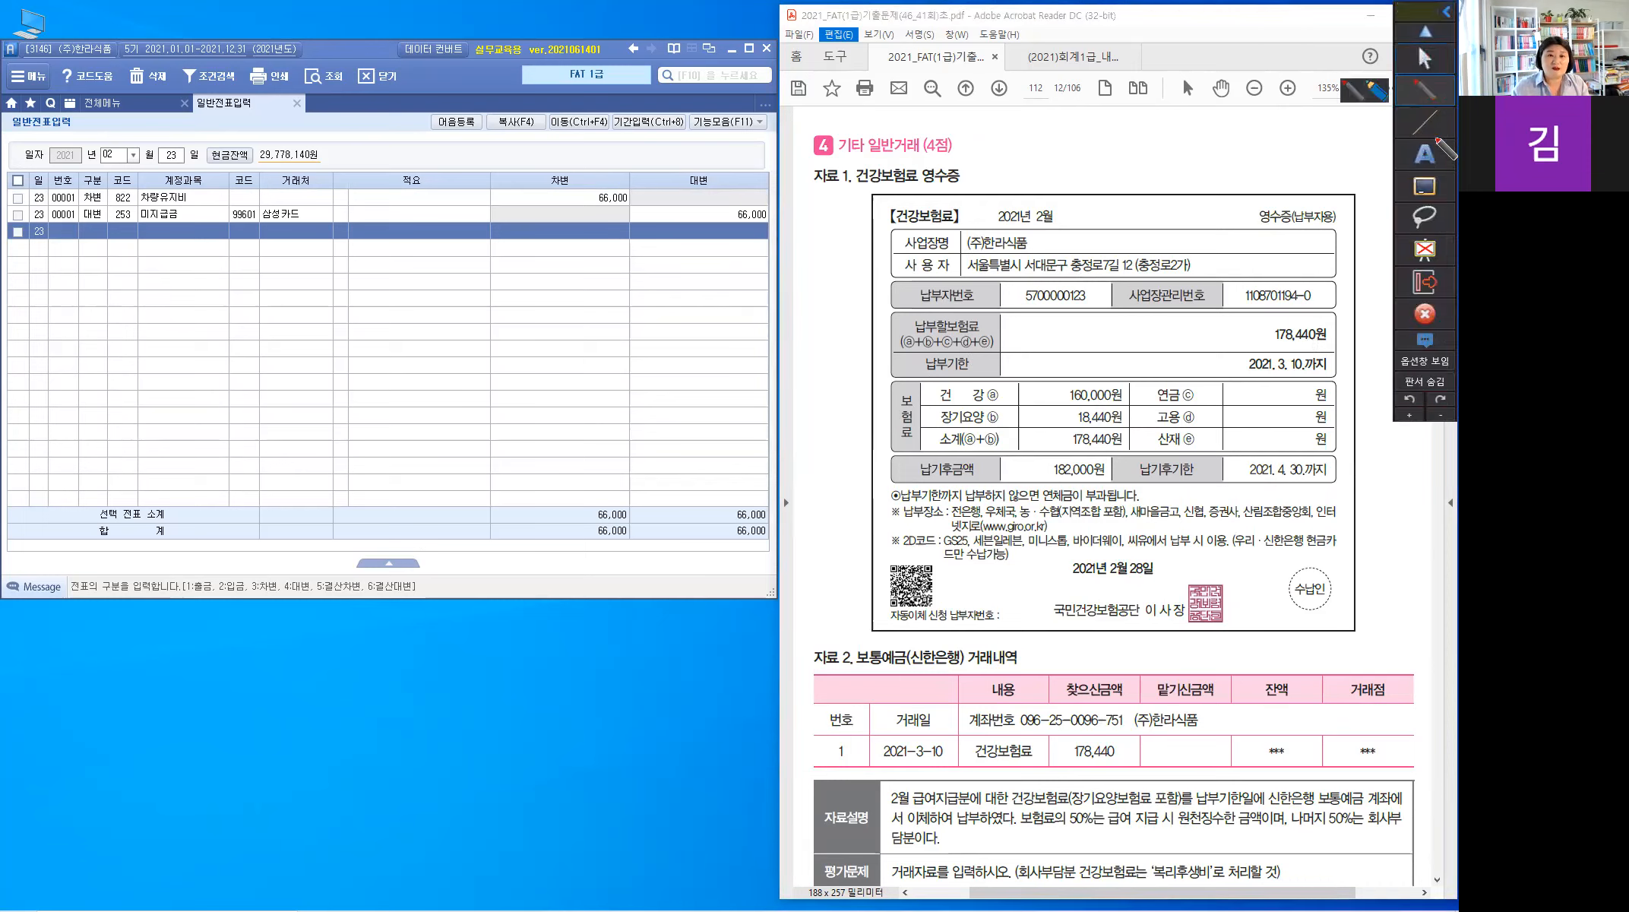
click(1423, 123)
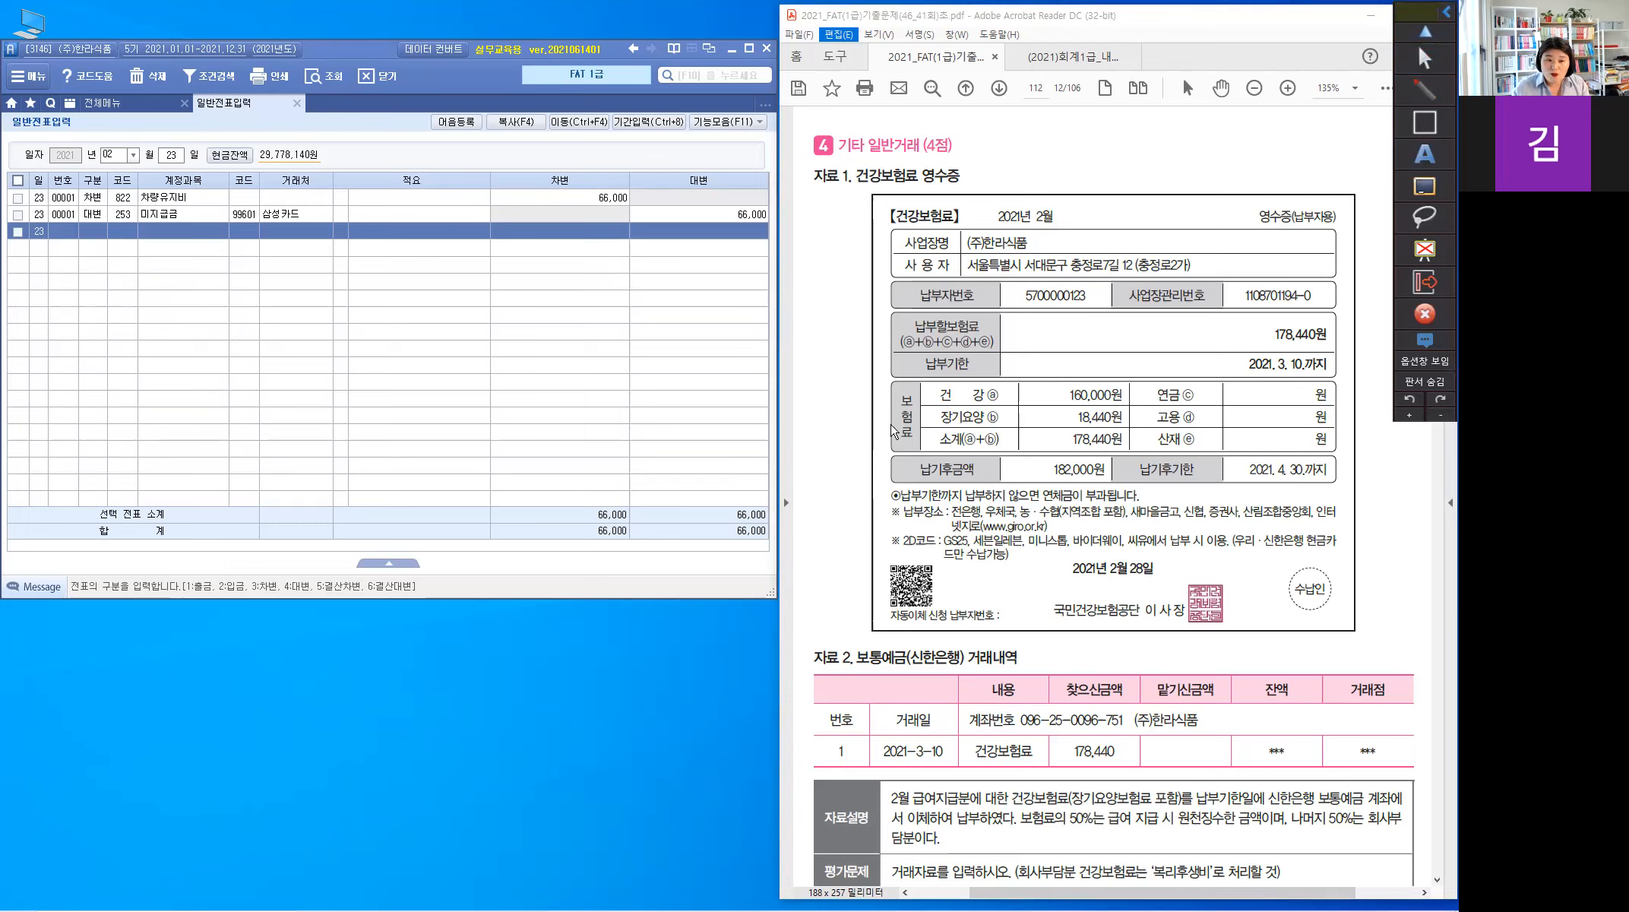
mouse_move(890, 384)
mouse_down()
mouse_move(961, 461)
mouse_move(1338, 454)
mouse_up()
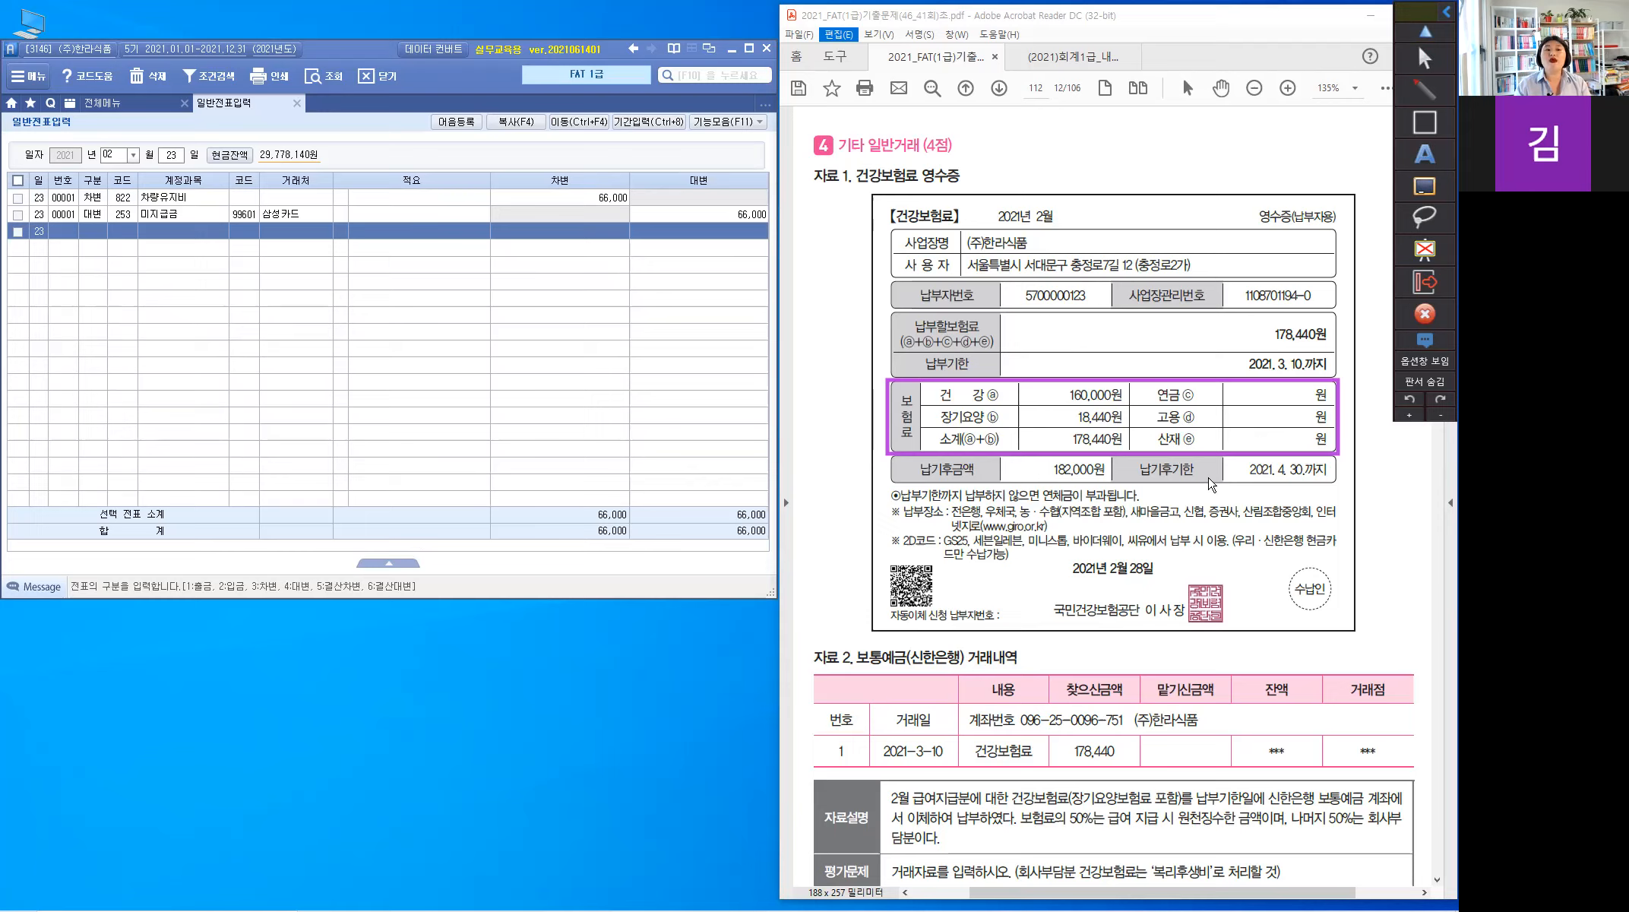
key(ctrl)
drag(806, 164, 968, 186)
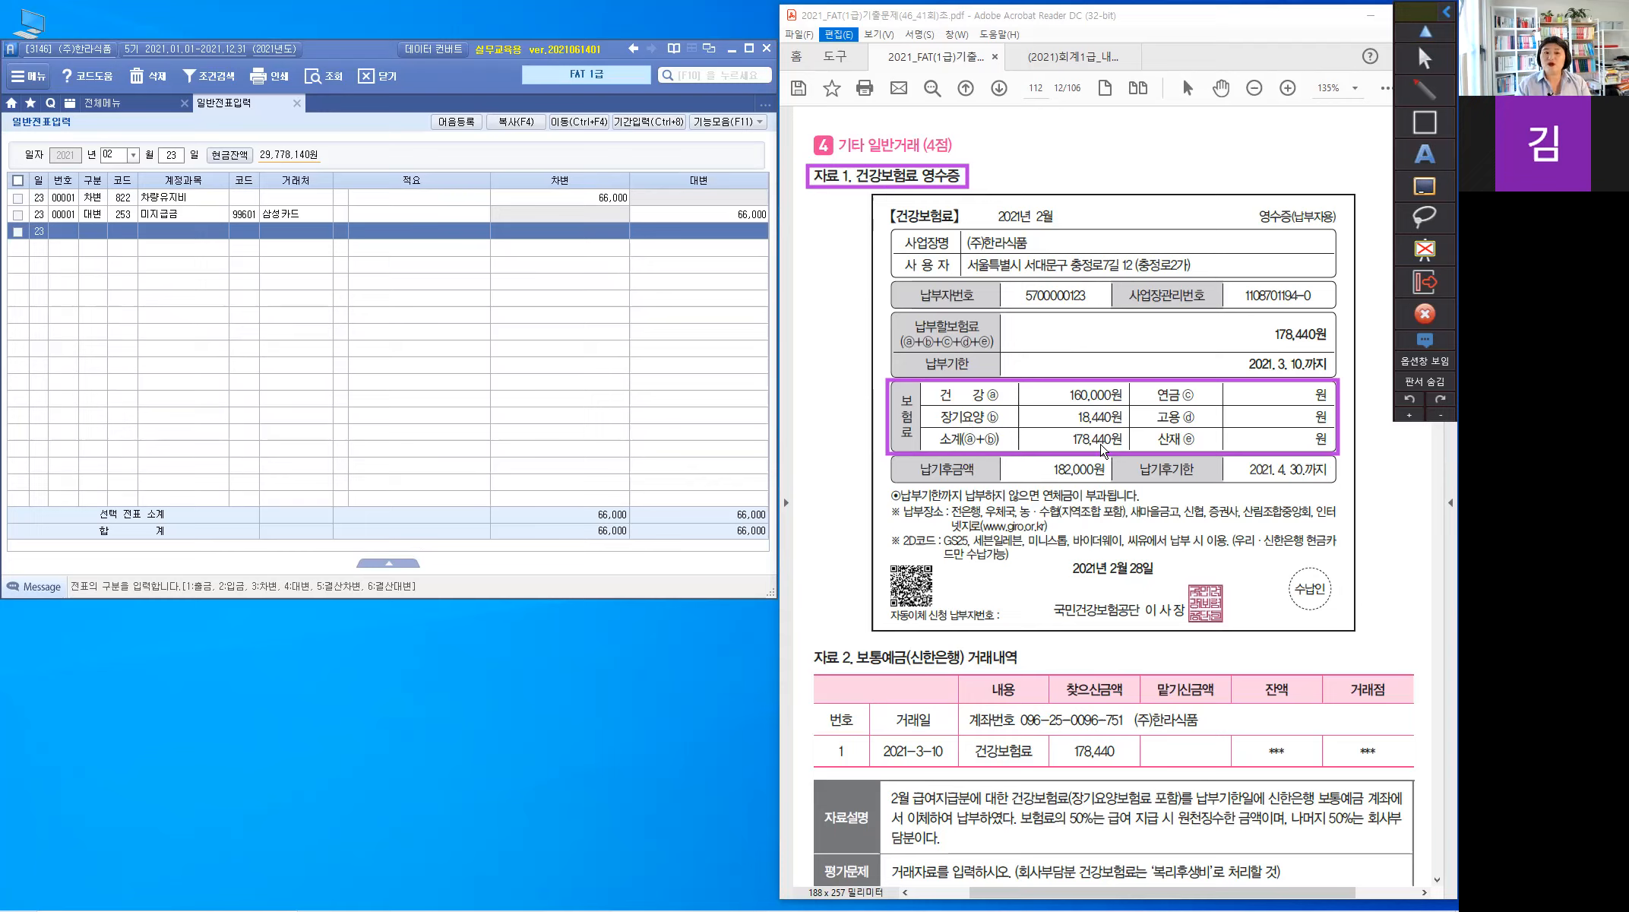
click(1294, 338)
click(1106, 754)
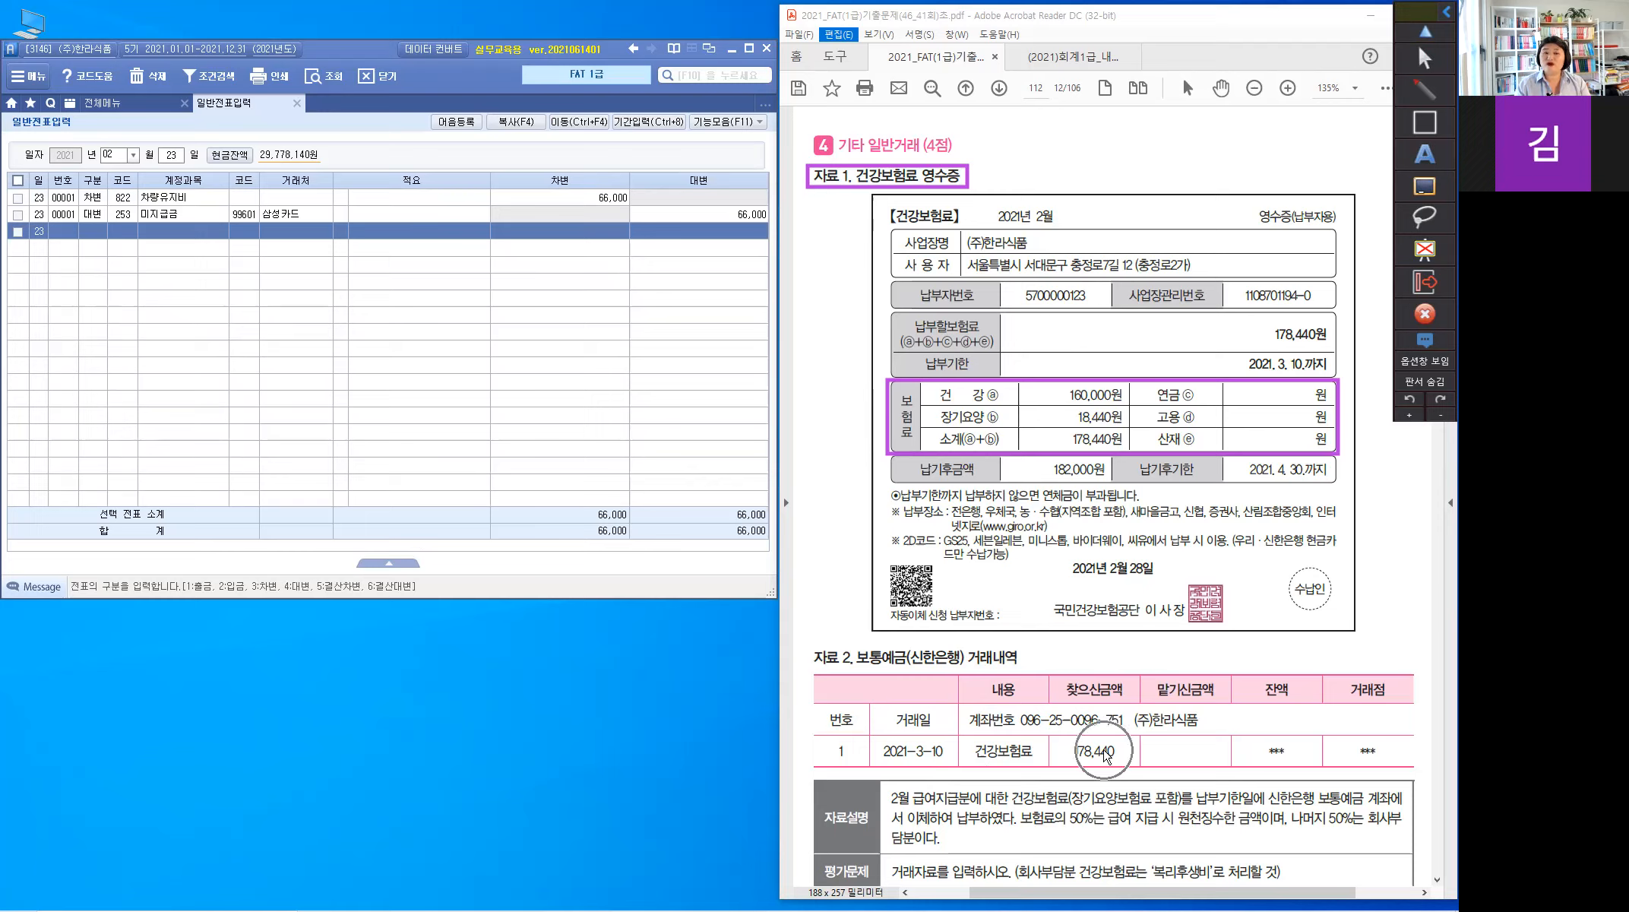
Clear the drawn rectangles from item 4 and collapse the annotation toolbar
click(1427, 151)
click(1423, 60)
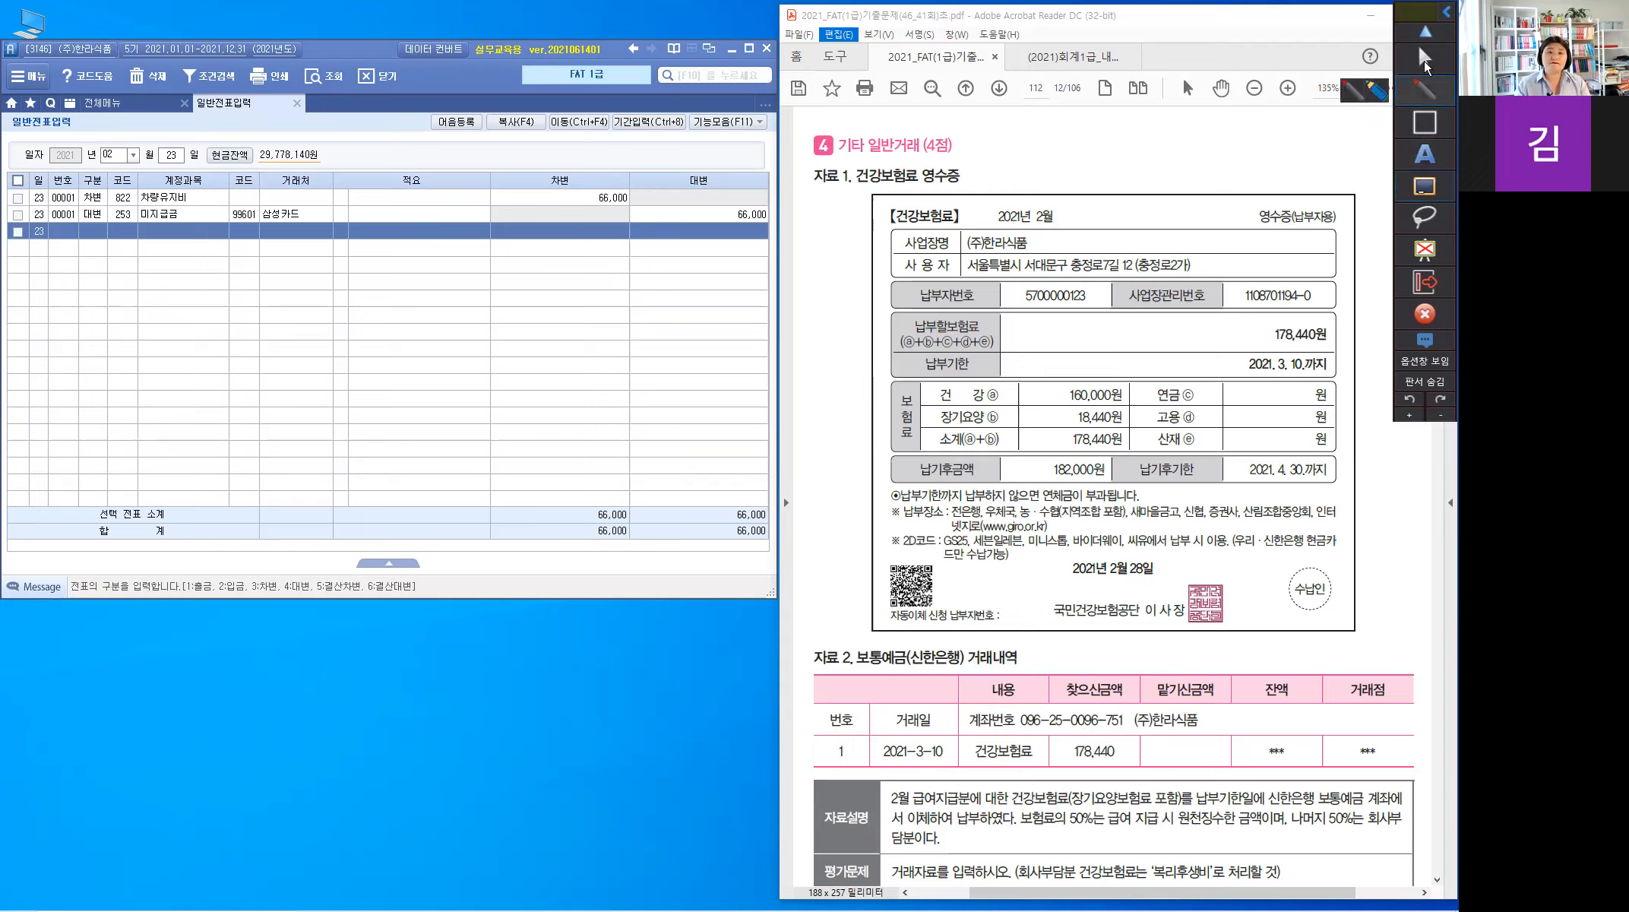
click(1442, 19)
click(1444, 11)
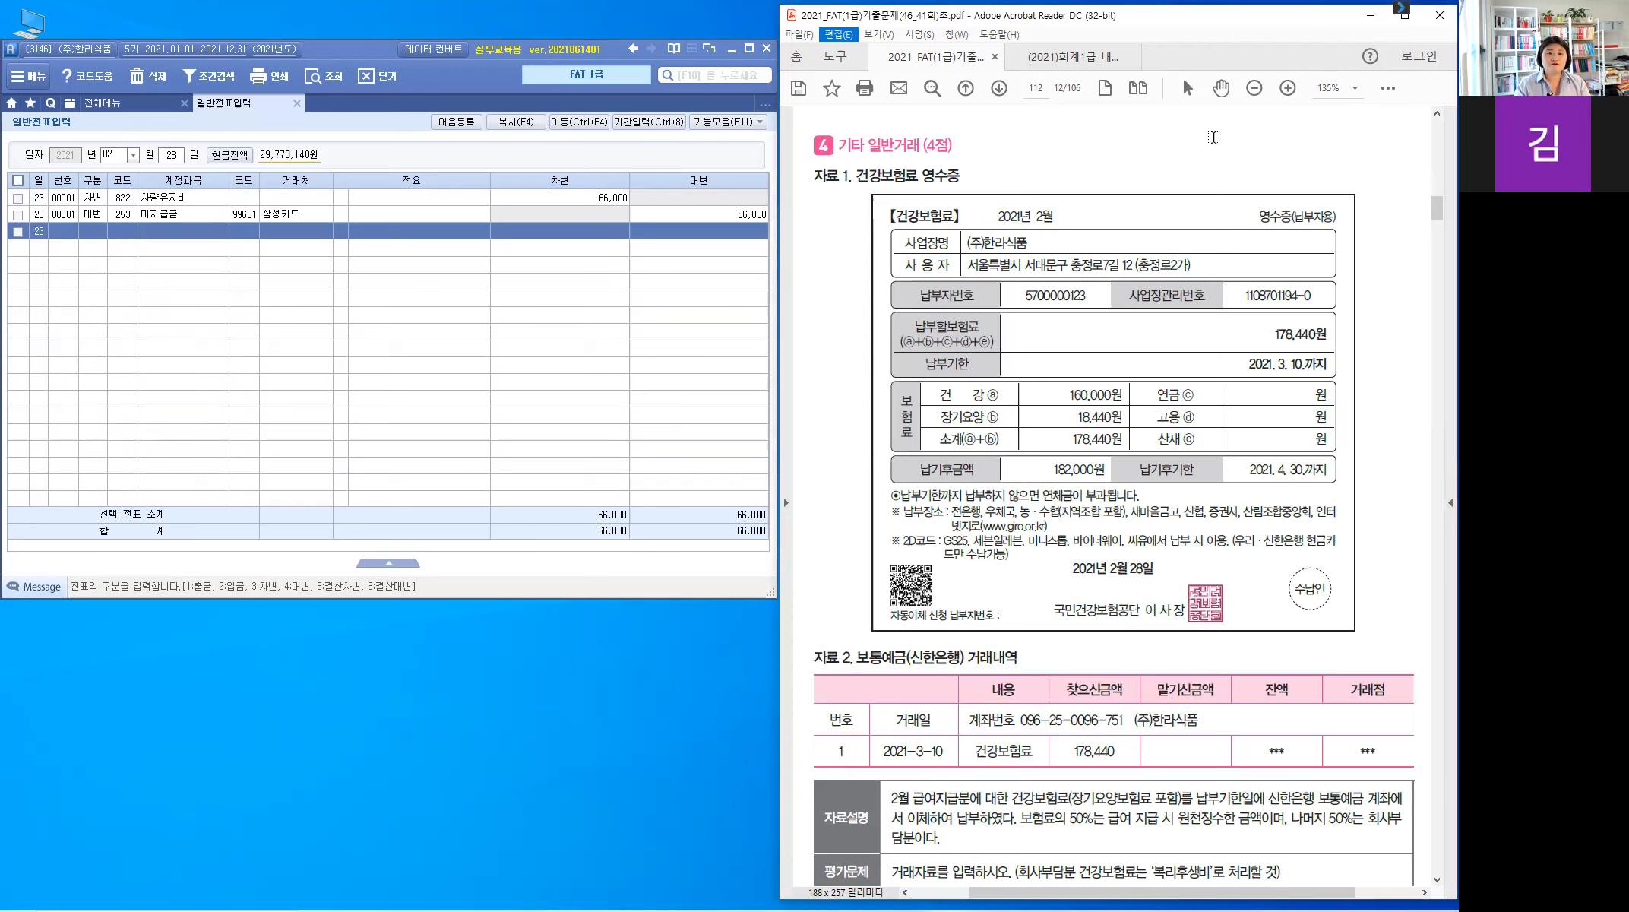
Highlight the transaction date 2021-3-10 and 보통예금(신한은행) under 자료 2 of the exam PDF
scroll(1213, 137, down, 3)
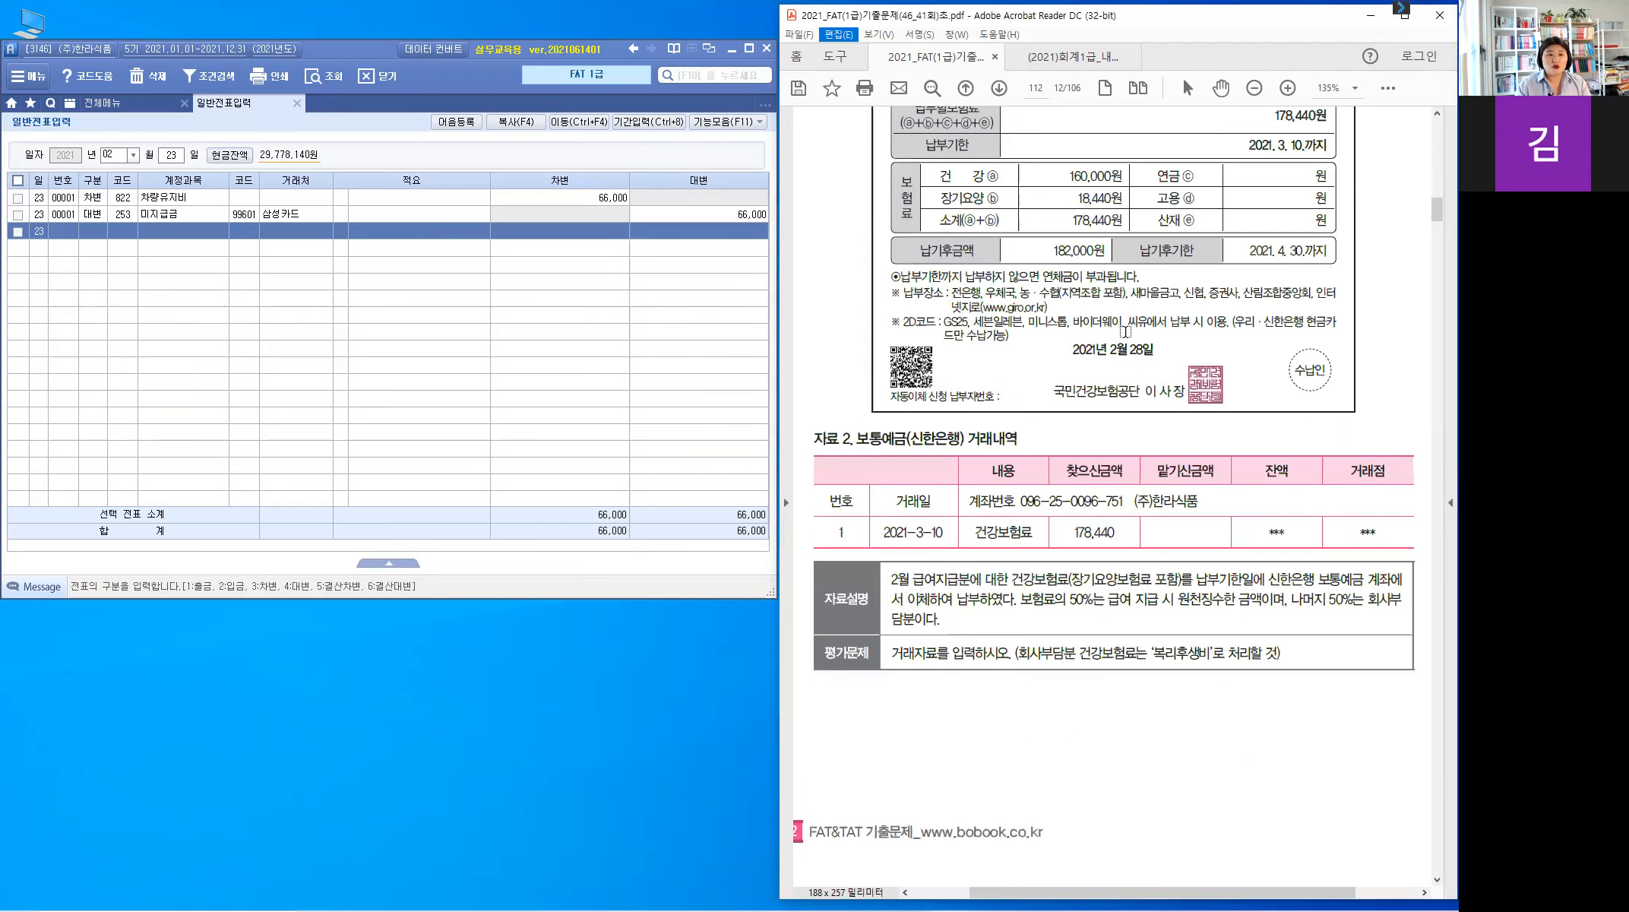
double_click(908, 533)
drag(943, 537, 944, 538)
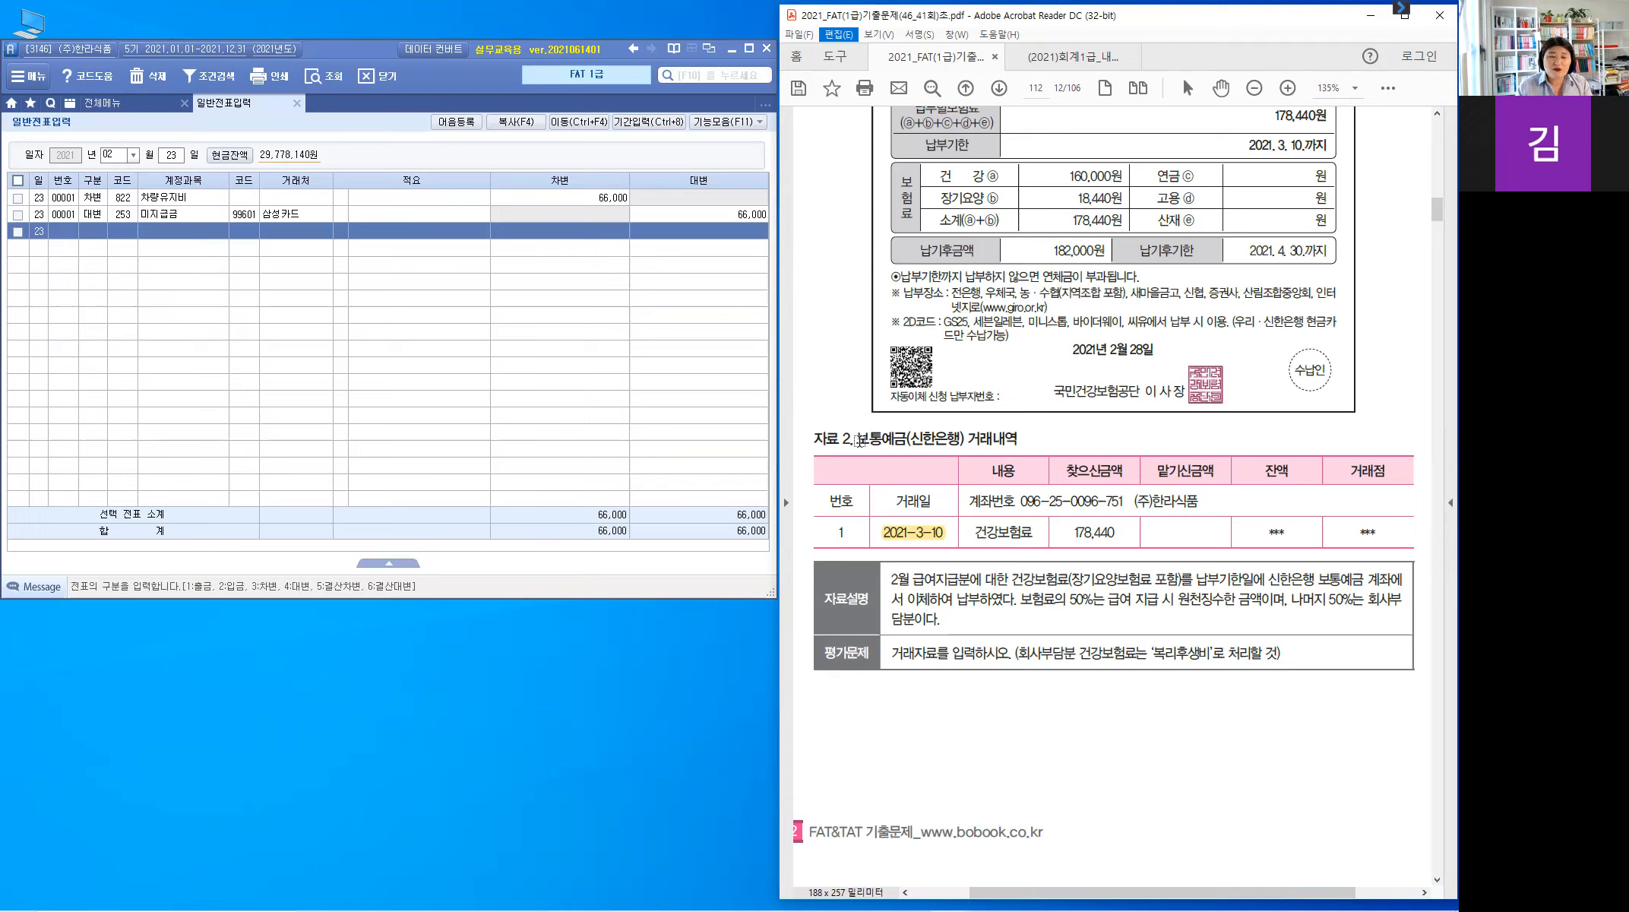
double_click(962, 443)
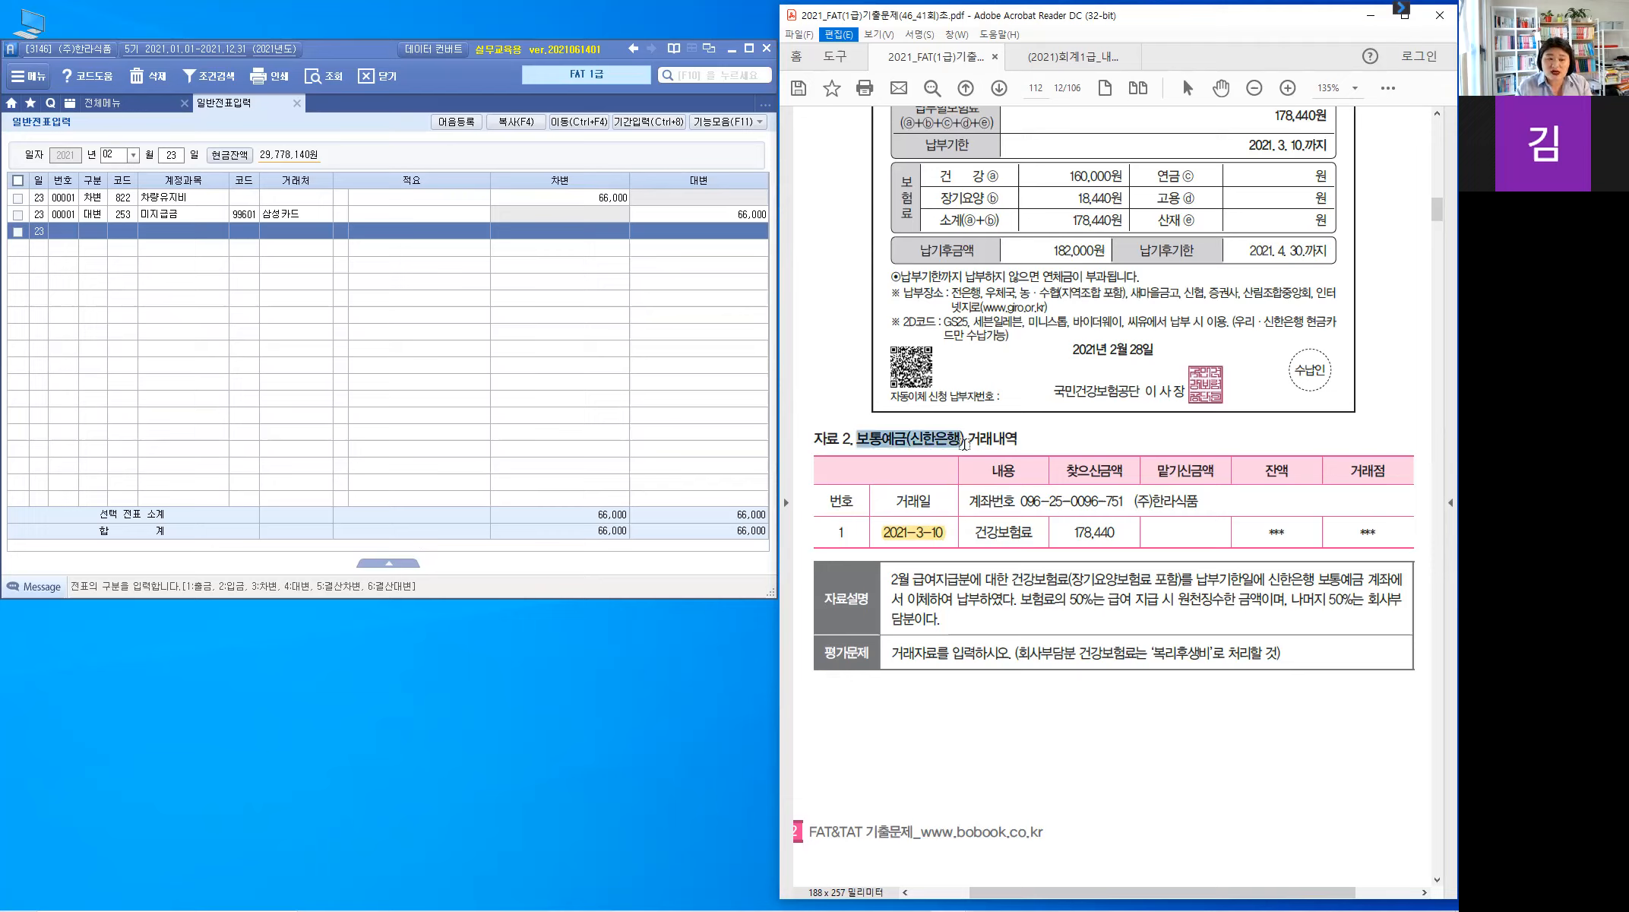
click(876, 448)
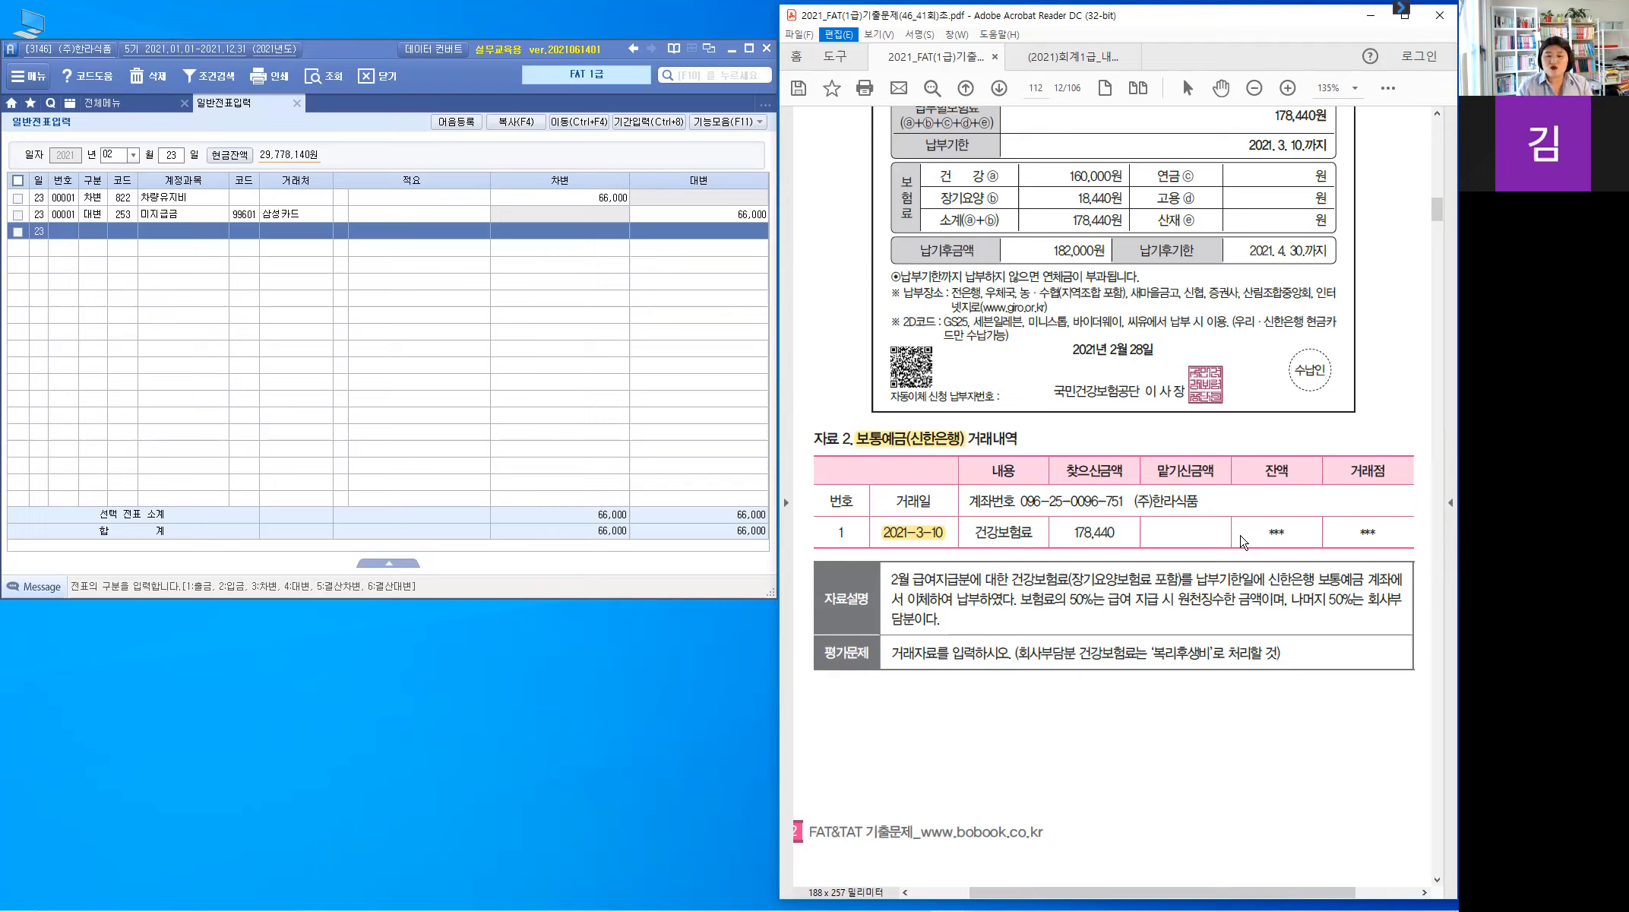
Draw a line from the withheld 50% text in 자료설명 and handwrite 예수금 at its end
mouse_move(1212, 590)
mouse_down()
mouse_move(1247, 535)
mouse_move(1283, 533)
mouse_up()
drag(1282, 525, 1283, 546)
drag(1289, 521, 1290, 549)
mouse_move(1303, 523)
mouse_down()
mouse_move(1294, 537)
mouse_move(1316, 537)
mouse_up()
drag(1305, 538, 1304, 550)
drag(1319, 522, 1329, 531)
drag(1321, 538, 1333, 547)
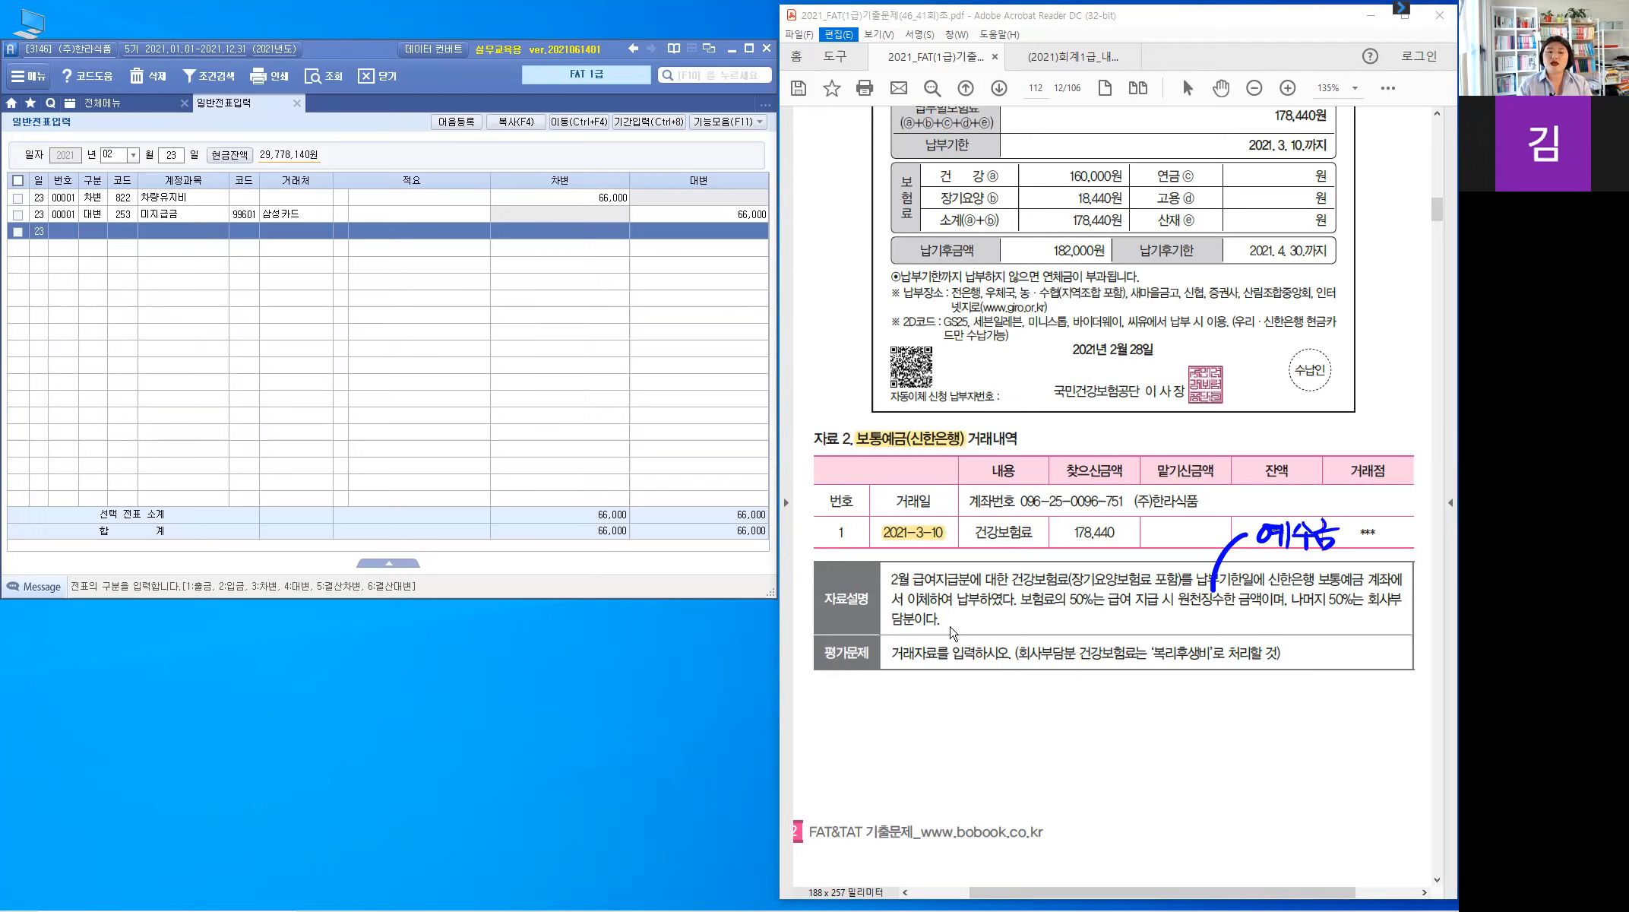
Handwrite 복리후생비 with an arrow to the company-paid 50%, and circle 복리후생비 in 평가문제
drag(1345, 611, 1351, 682)
drag(1338, 617, 1360, 615)
drag(1352, 682, 1336, 747)
drag(1344, 717, 1358, 731)
mouse_move(1360, 712)
mouse_down()
mouse_move(1361, 738)
mouse_move(1384, 732)
mouse_up()
mouse_move(1374, 734)
mouse_down()
mouse_move(1376, 752)
mouse_move(1385, 739)
mouse_up()
drag(1408, 728, 1419, 745)
drag(1427, 722, 1427, 758)
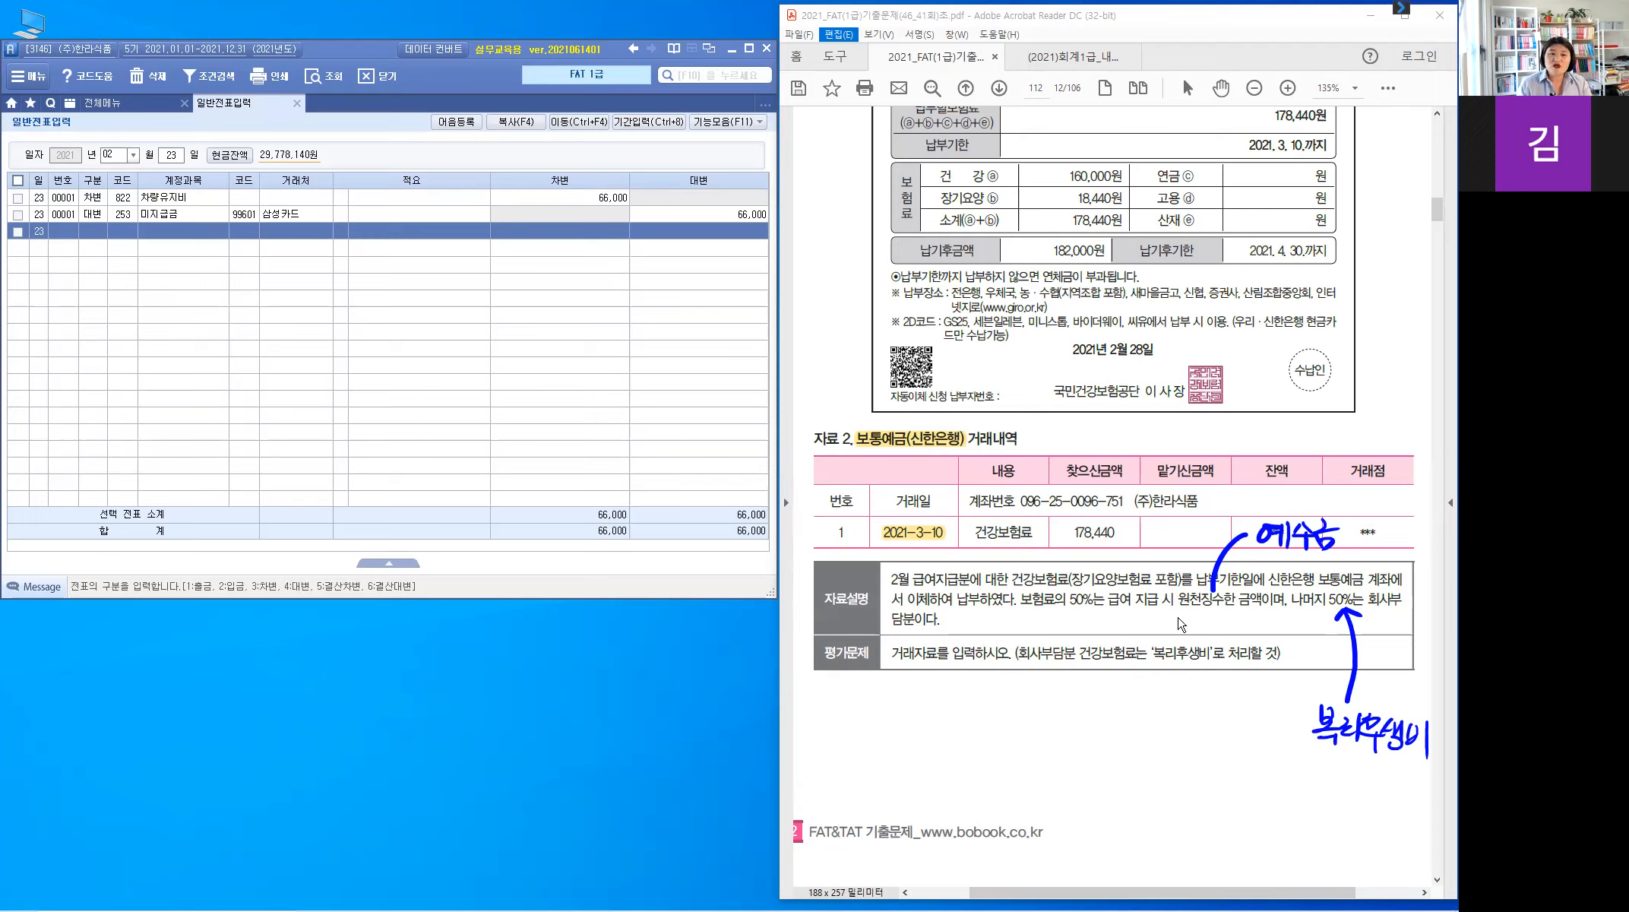
drag(1218, 668, 1231, 634)
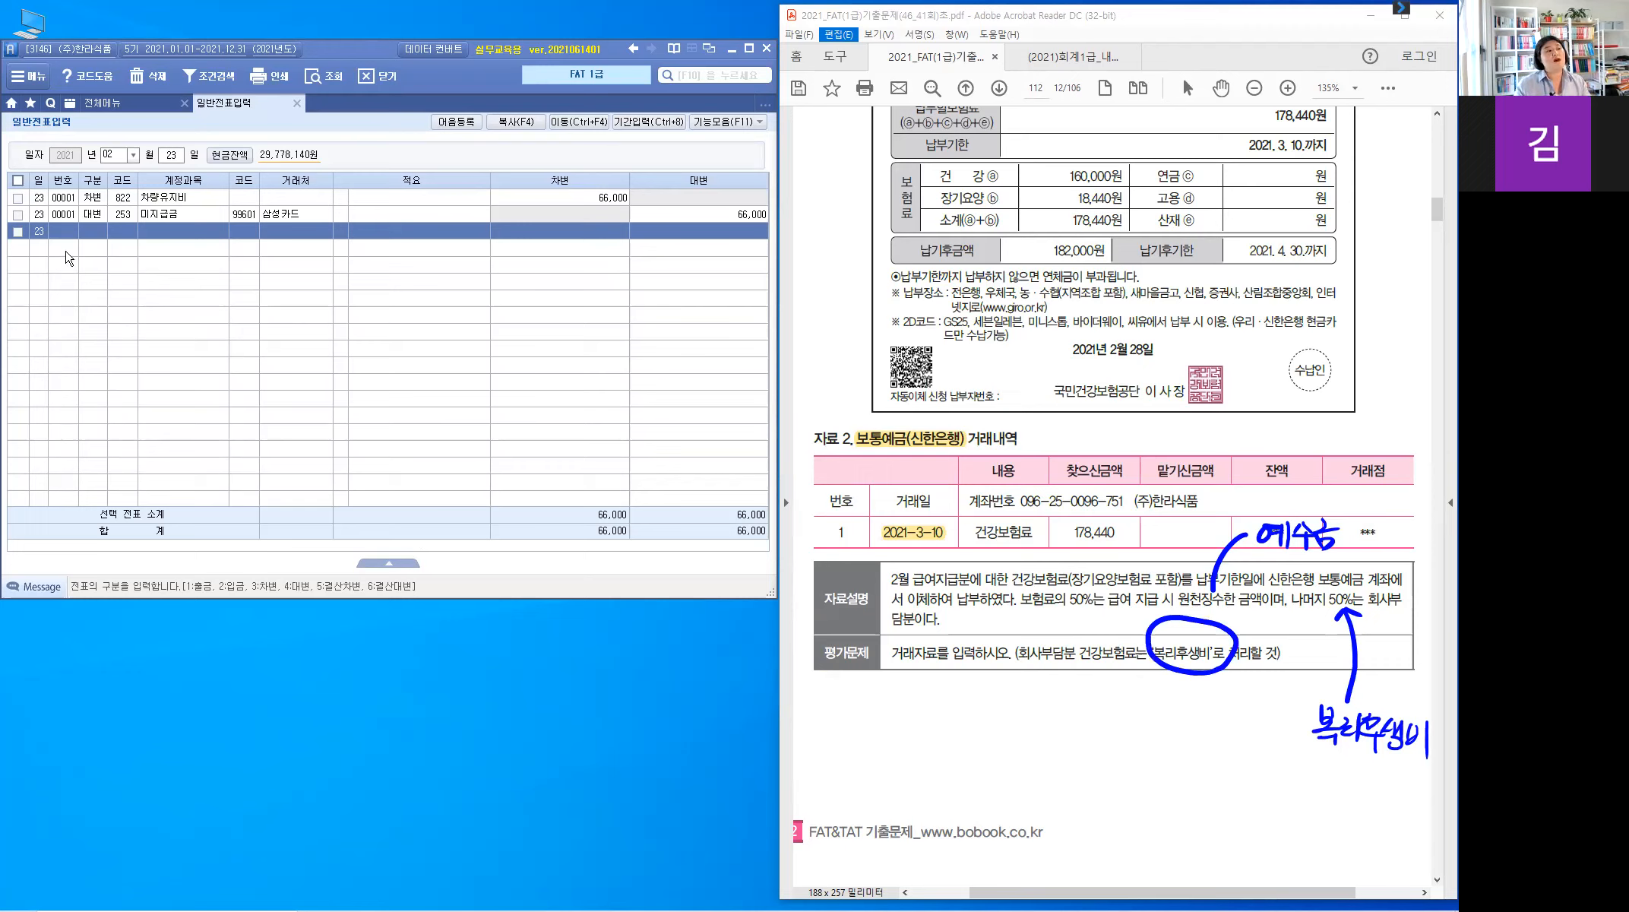
Set the general voucher date to March 10
click(131, 158)
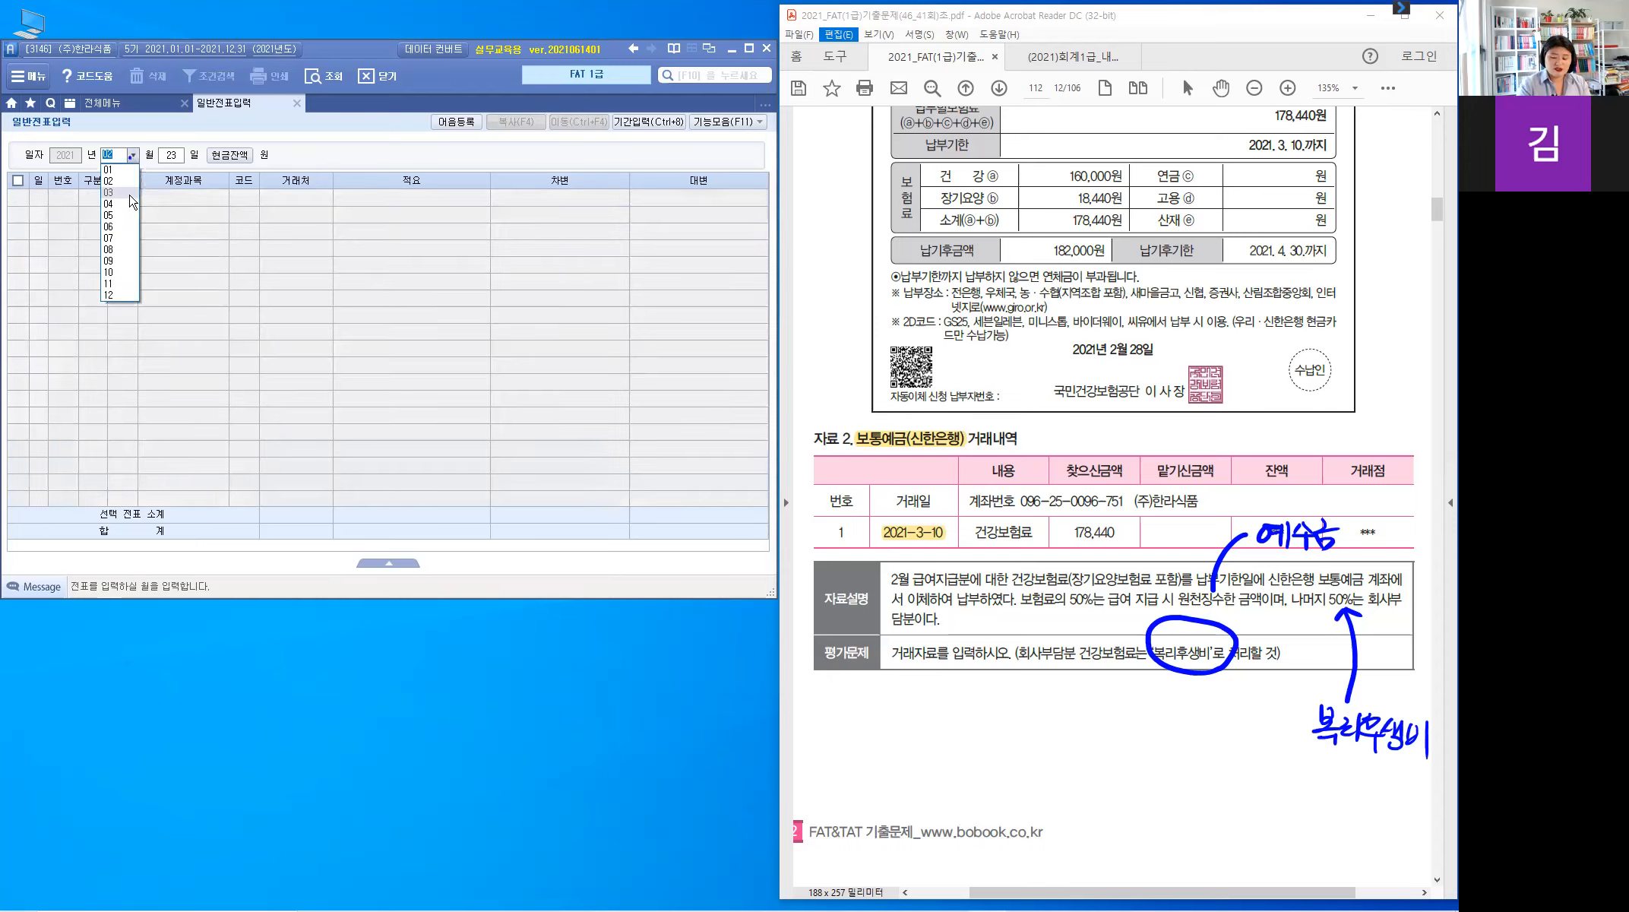
click(131, 193)
text(10)
key(Return)
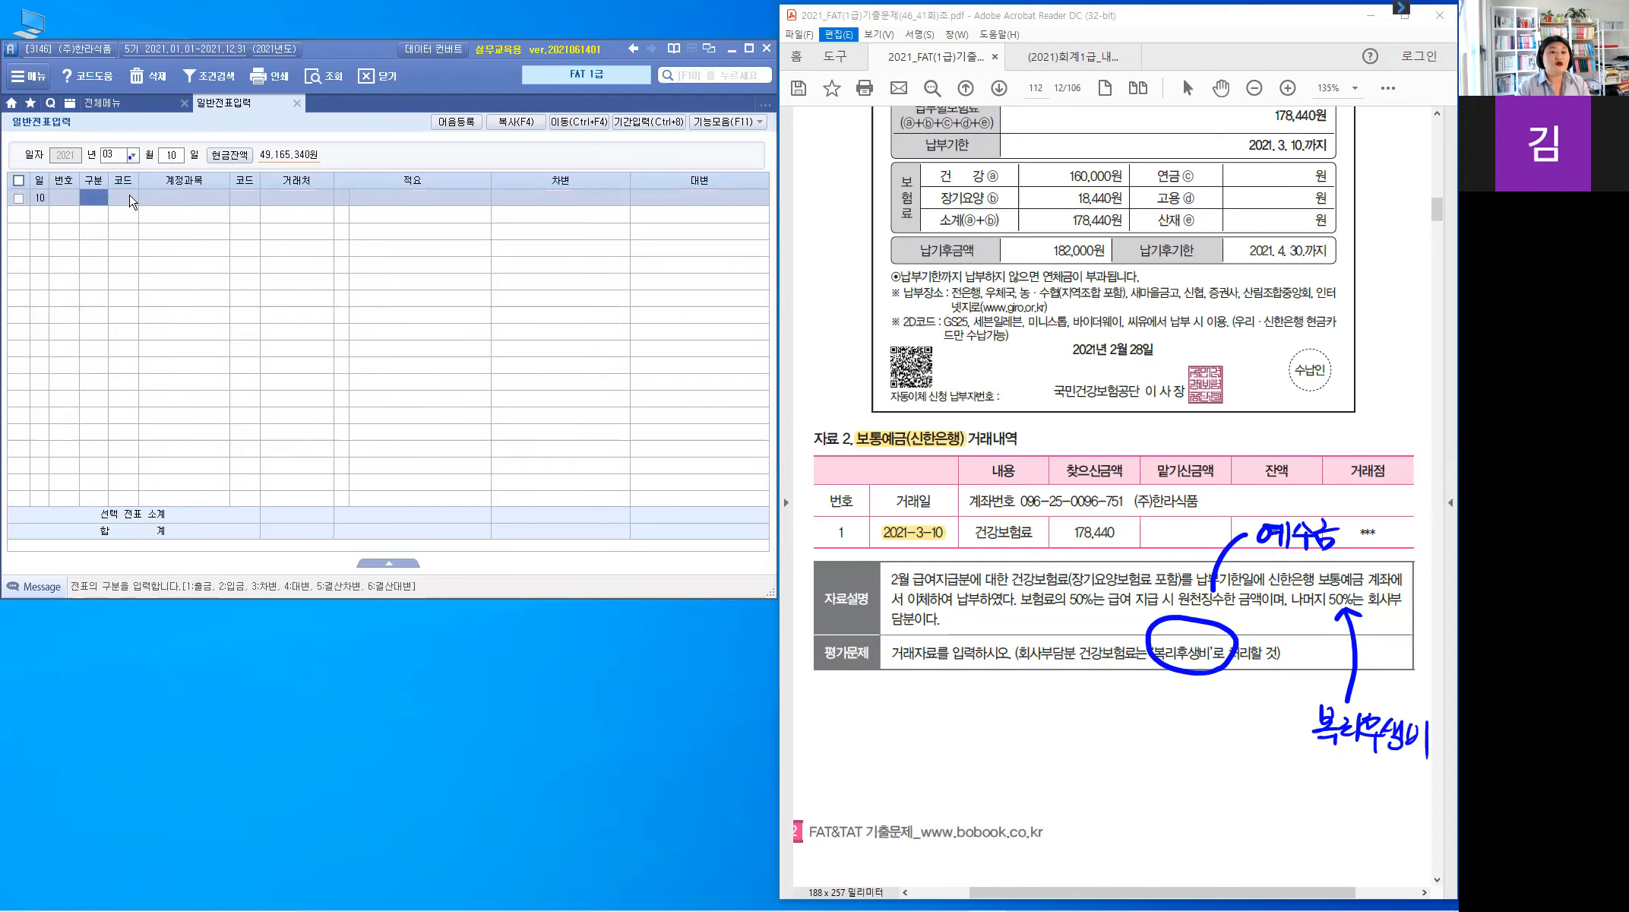
Enter a credit (대변) line for 103 보통예금 with 신한은행(보통) as the partner (거래처) and an amount of 178,440
text(4)
key(Return)
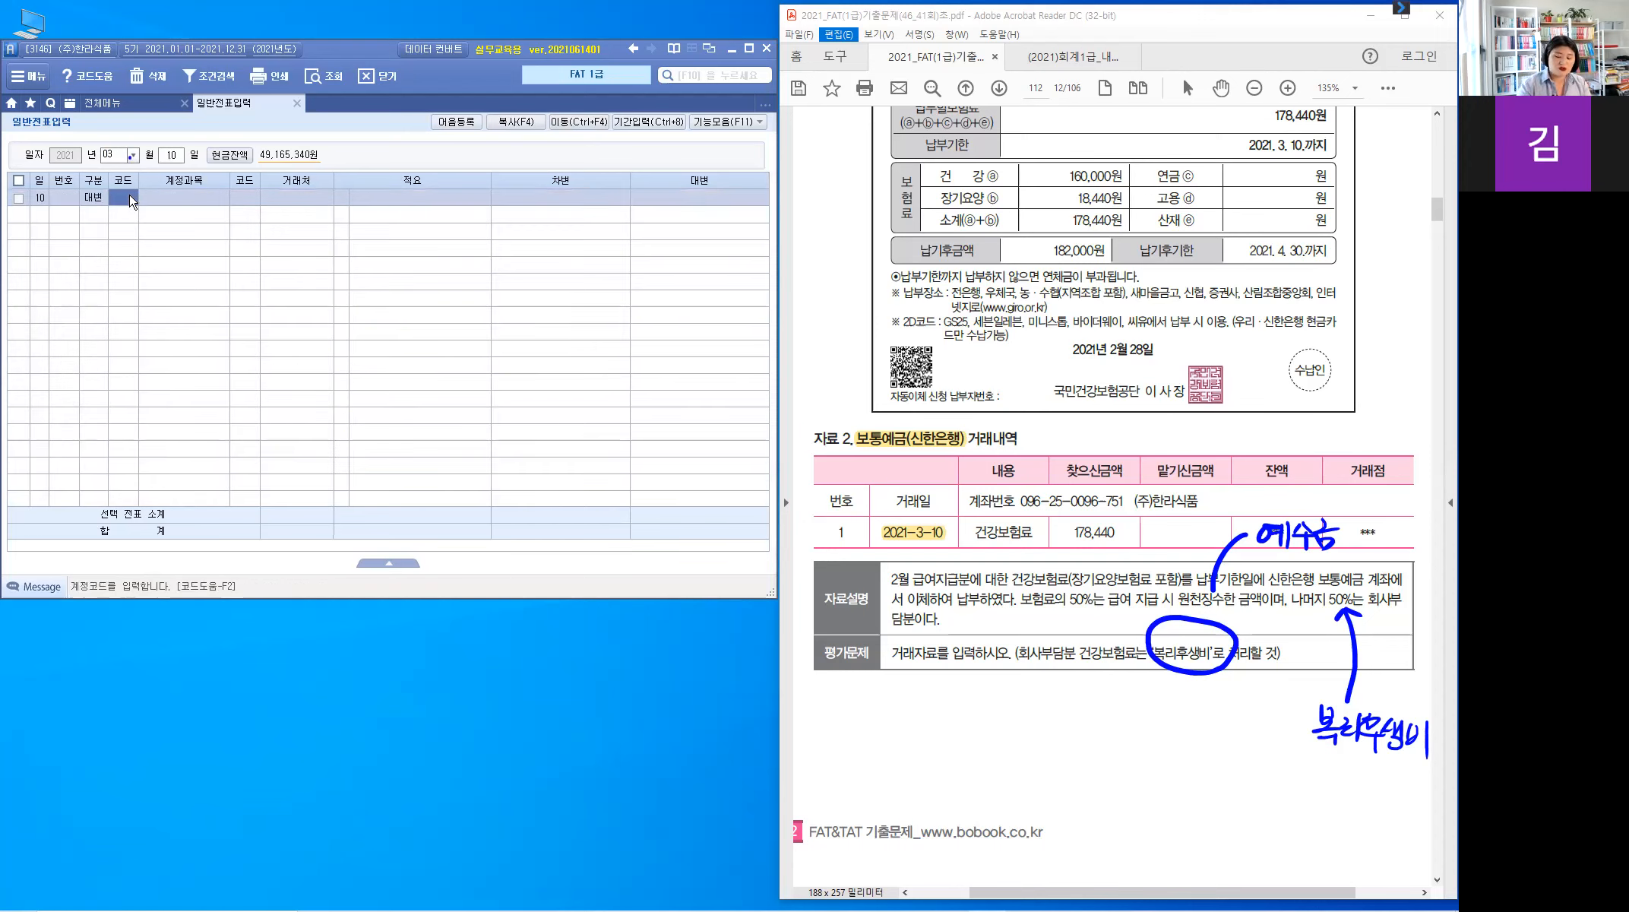
text(103)
key(Return)
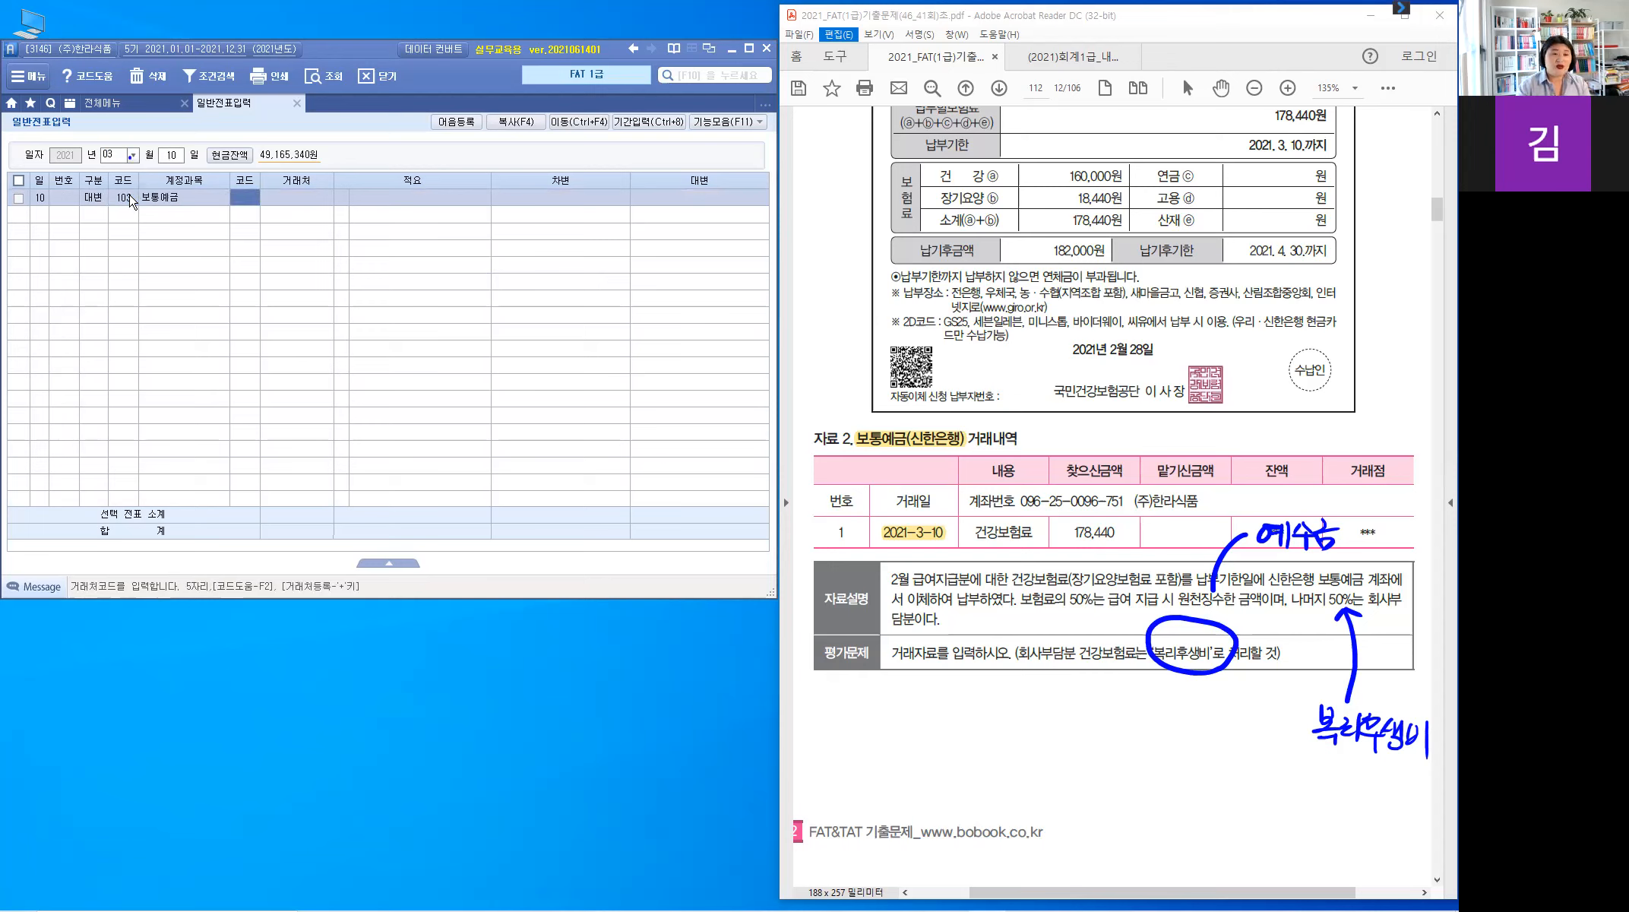
text(신ㅅ)
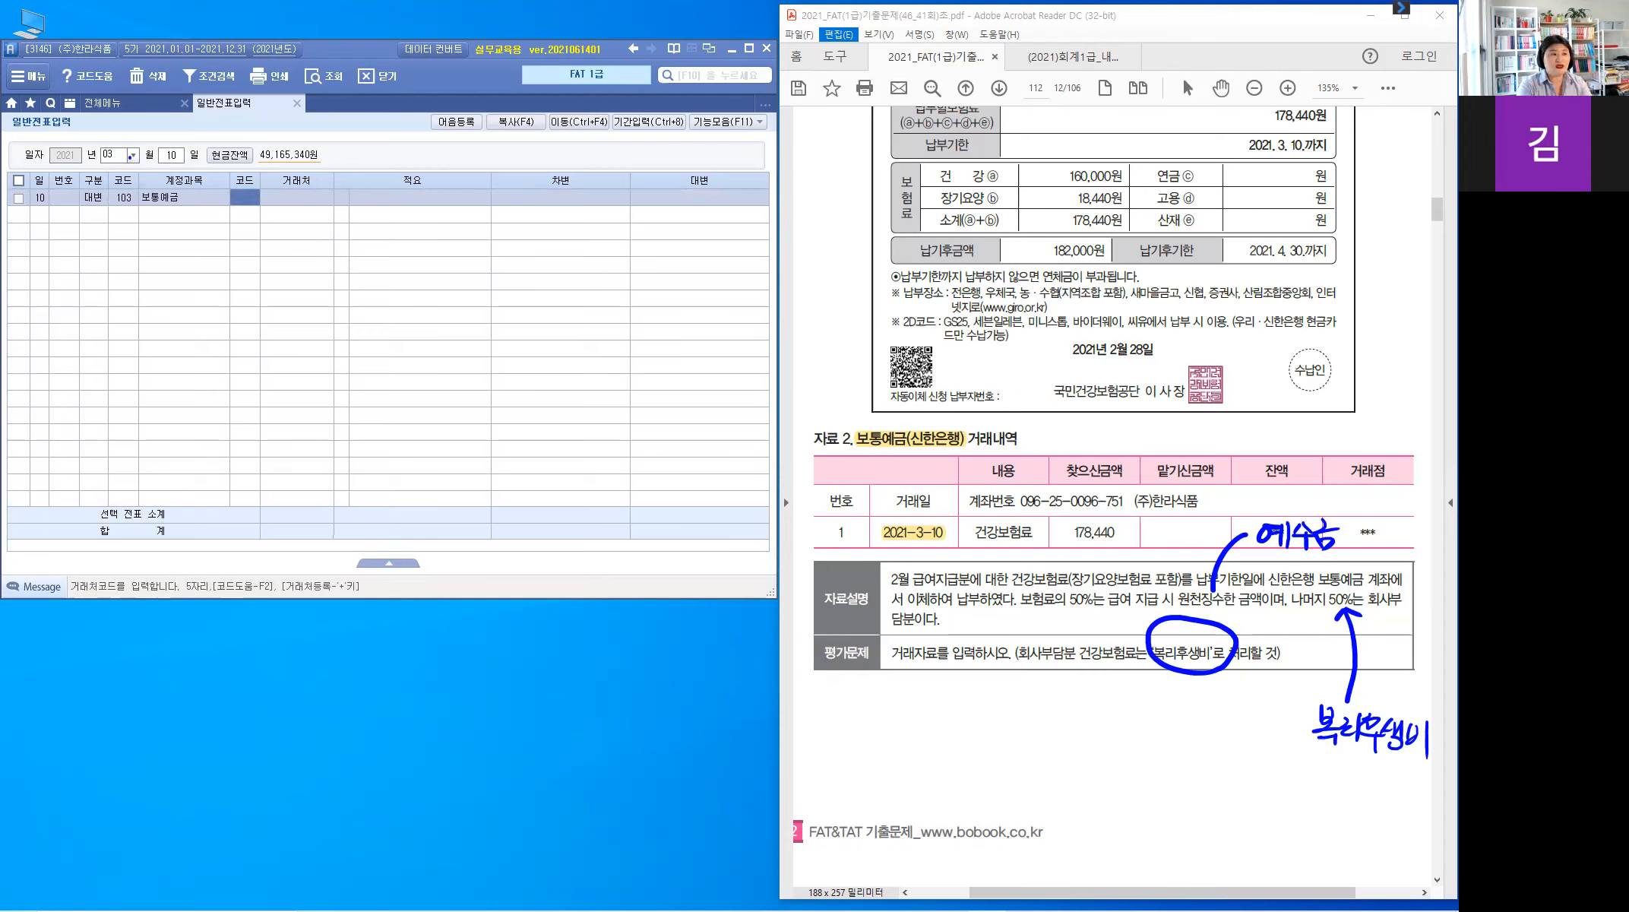
key(BackSpace)
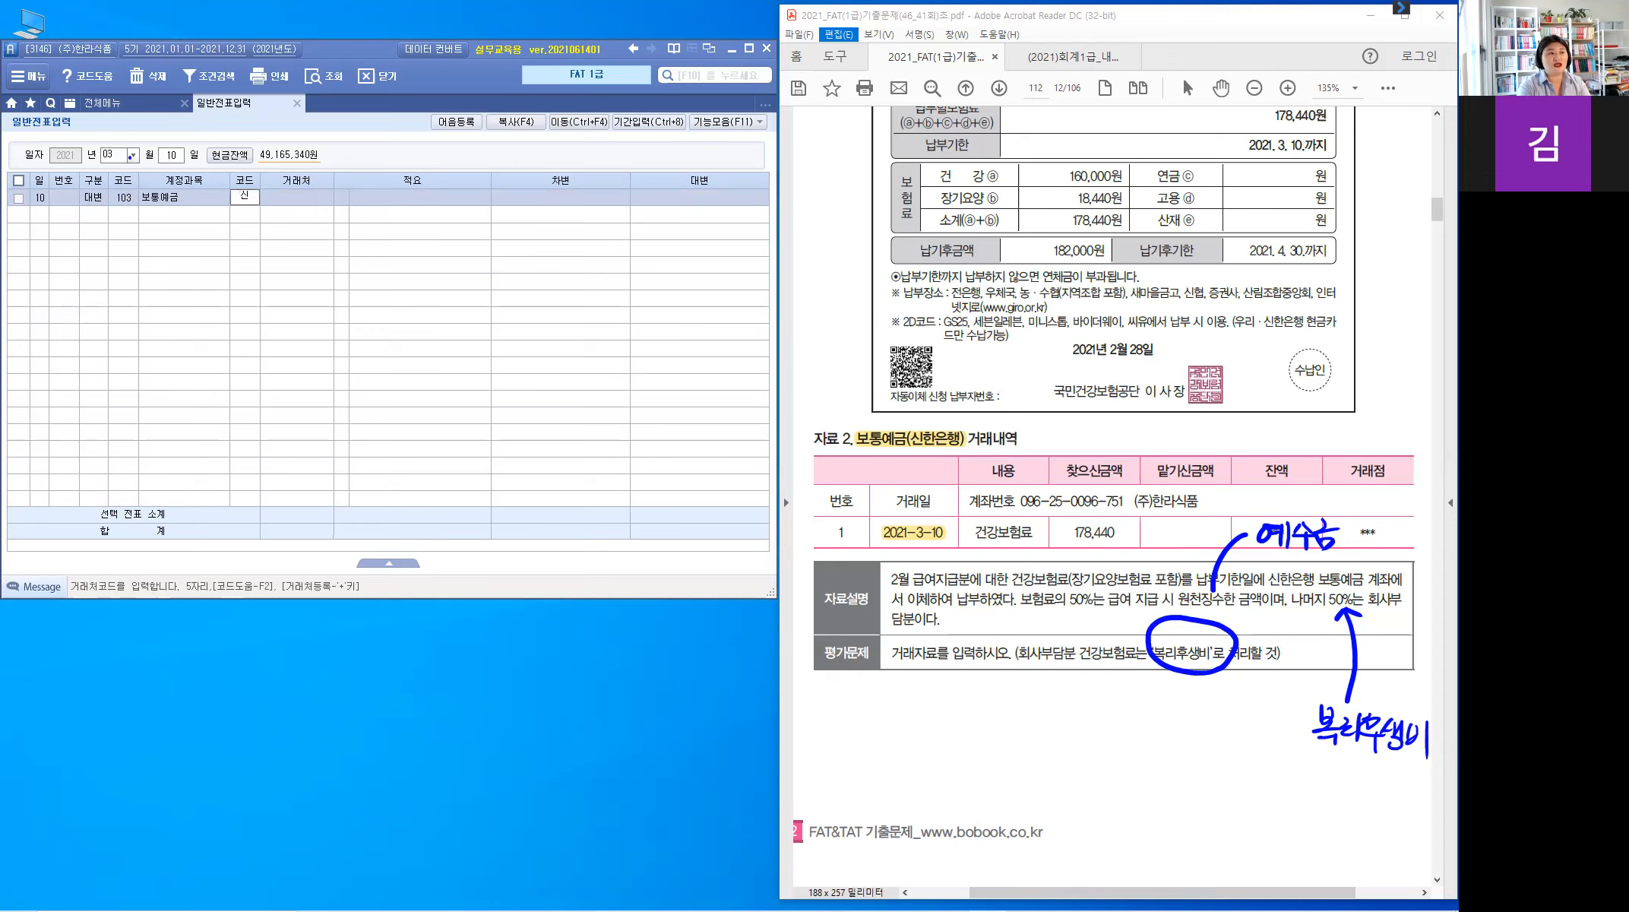
key(Return)
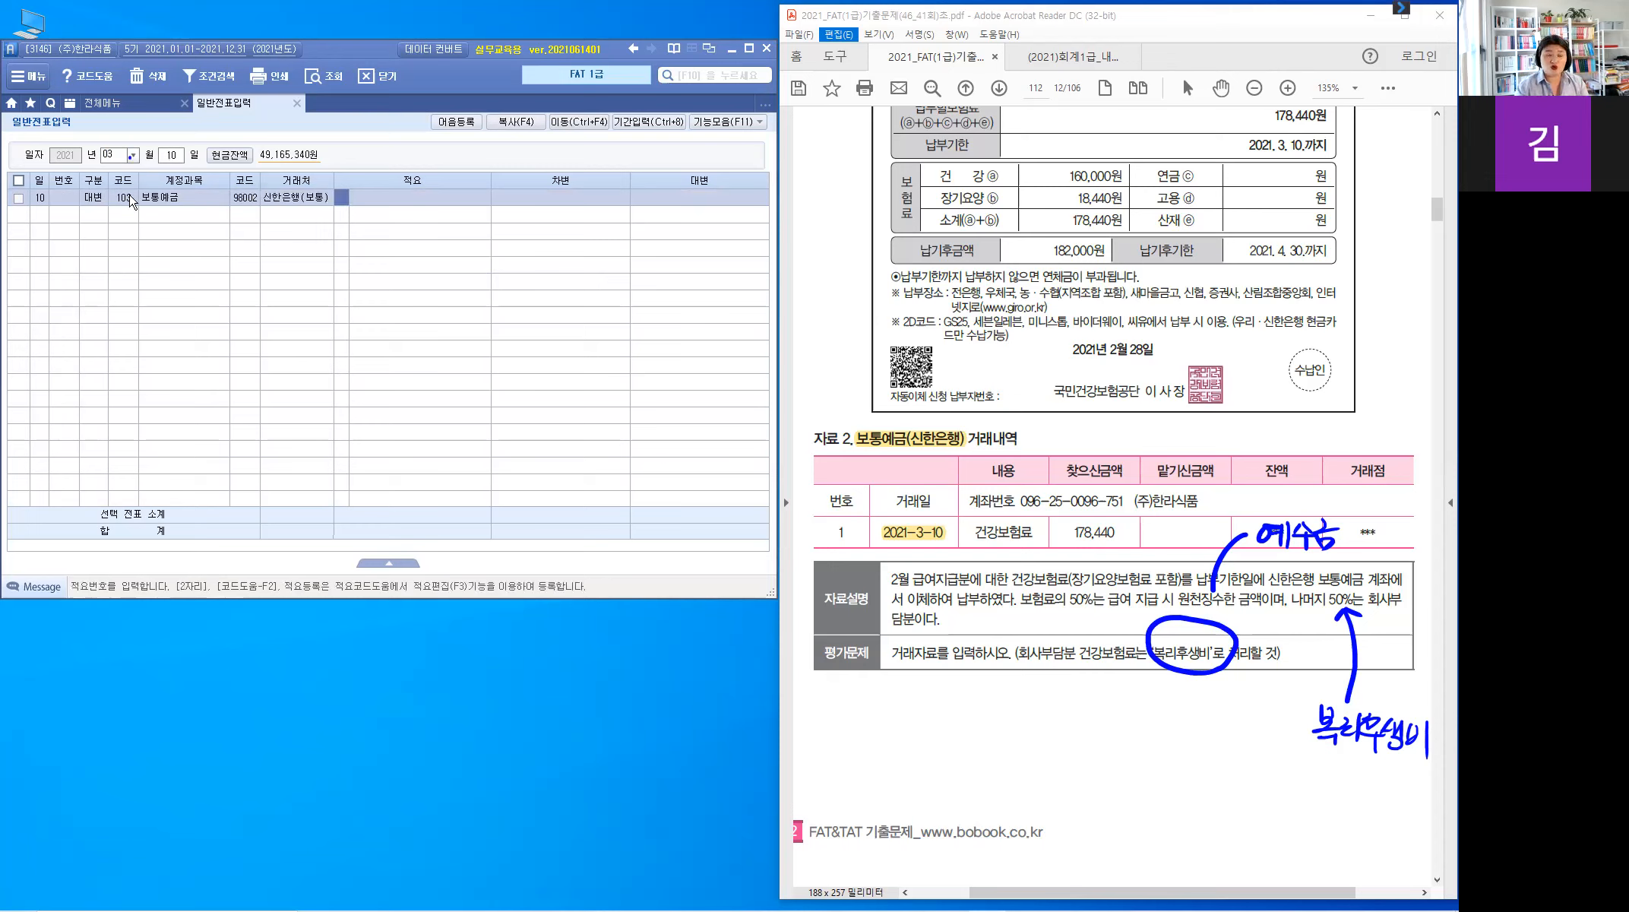
key(Return)
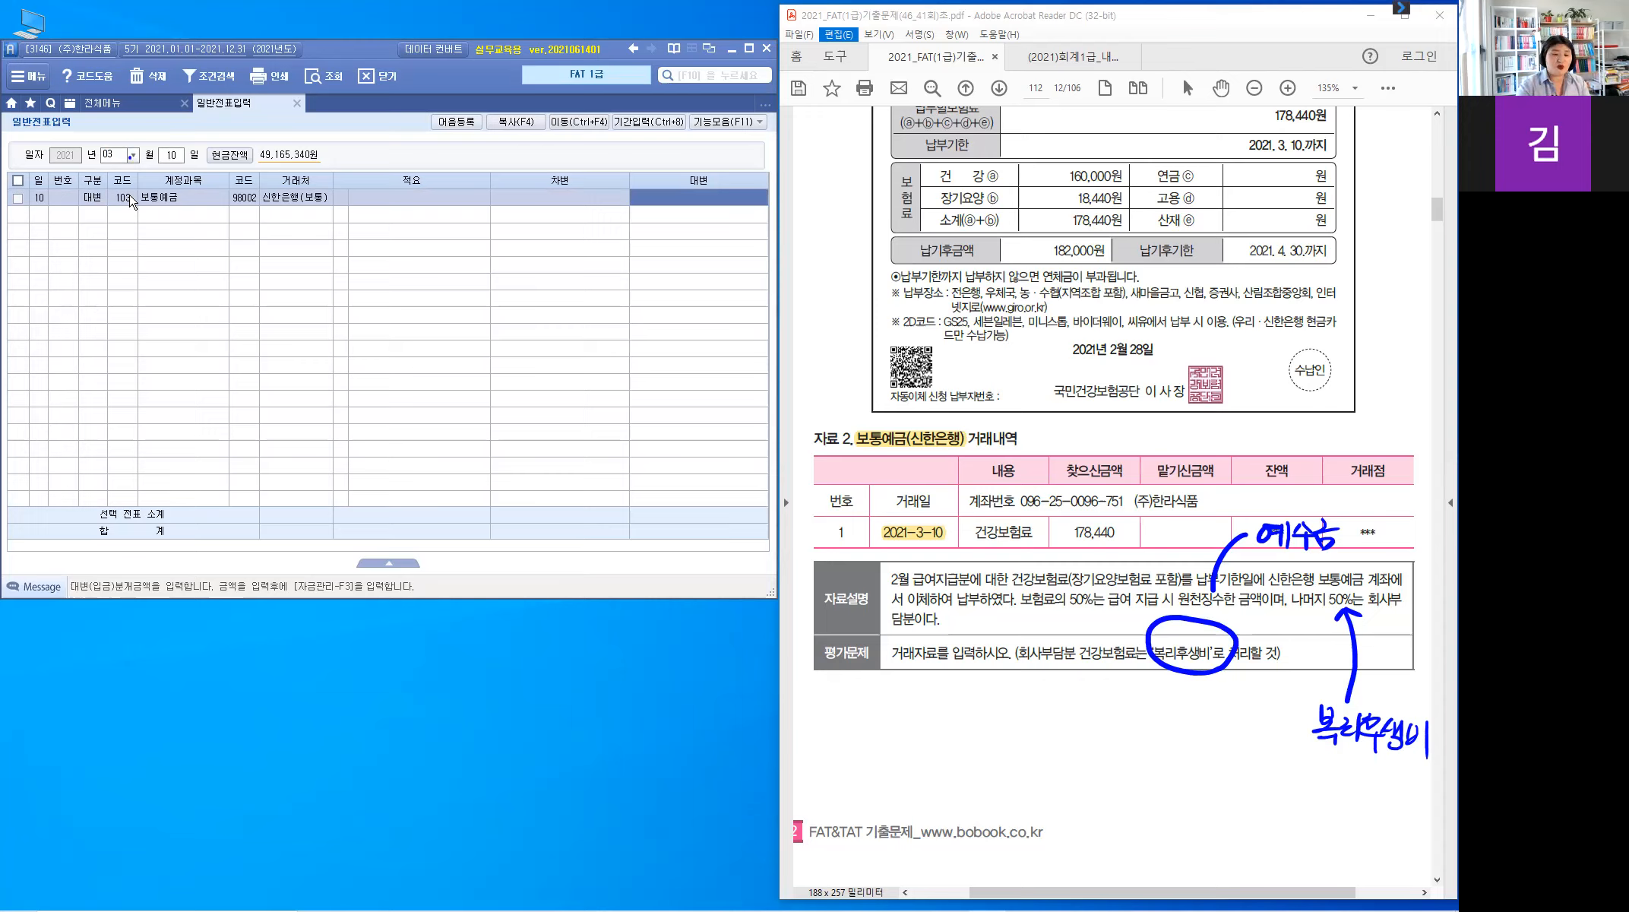
text(1)
text(78,440)
key(Return)
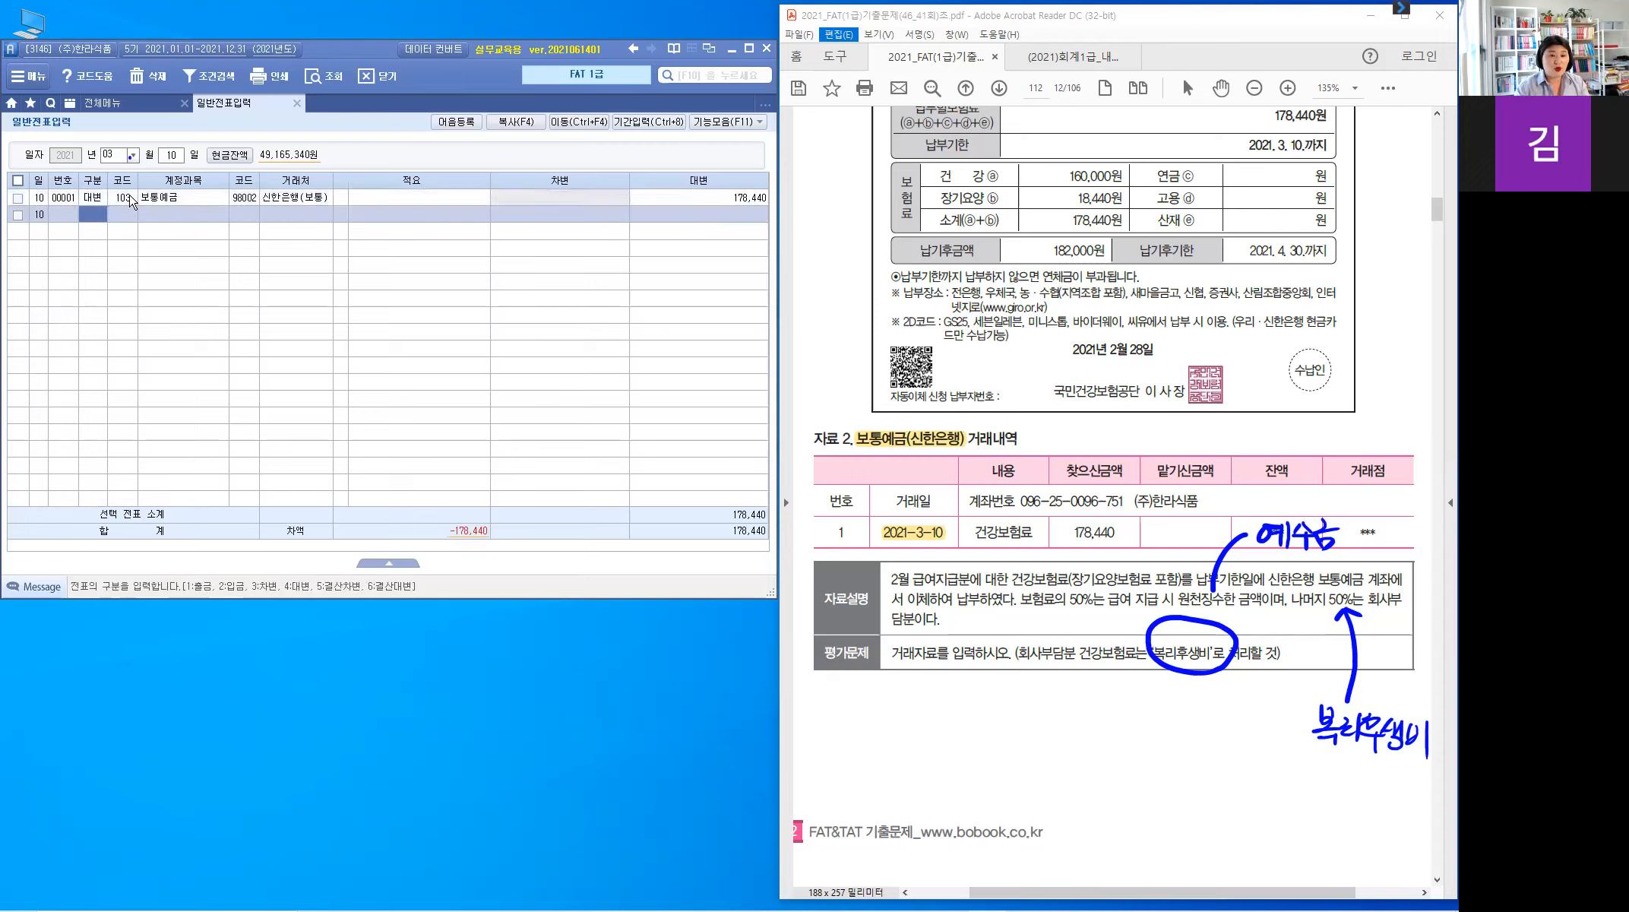
Add a debit (차변) line for 254 예수금, leaving the partner and description blank and moving to its amount
text(3)
key(Return)
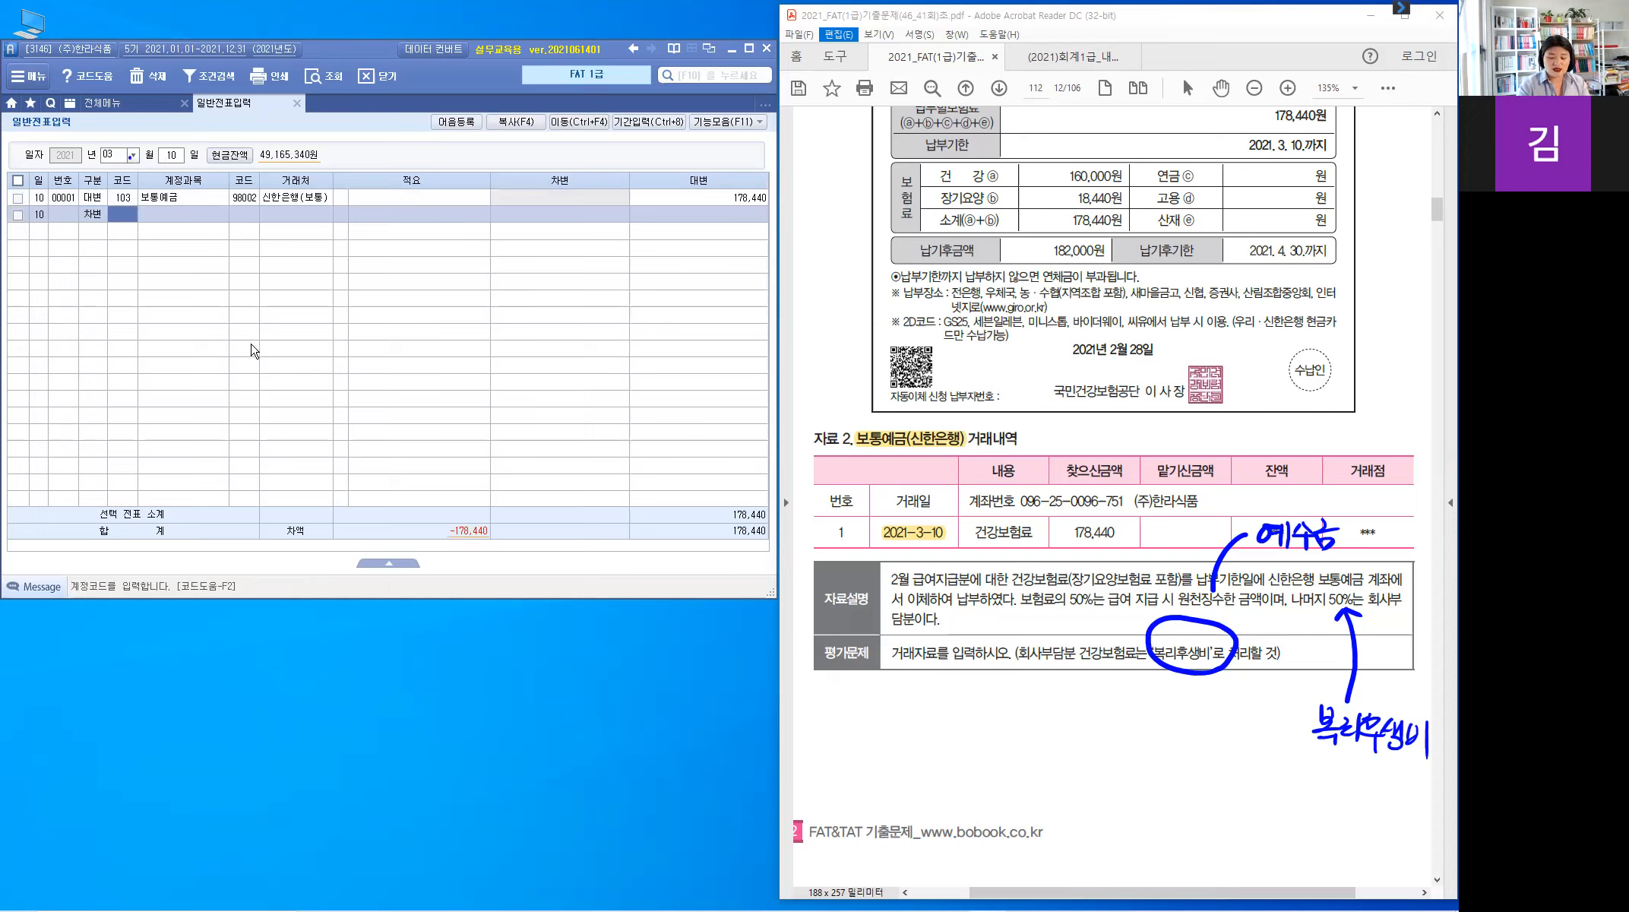
text(254)
key(Return)
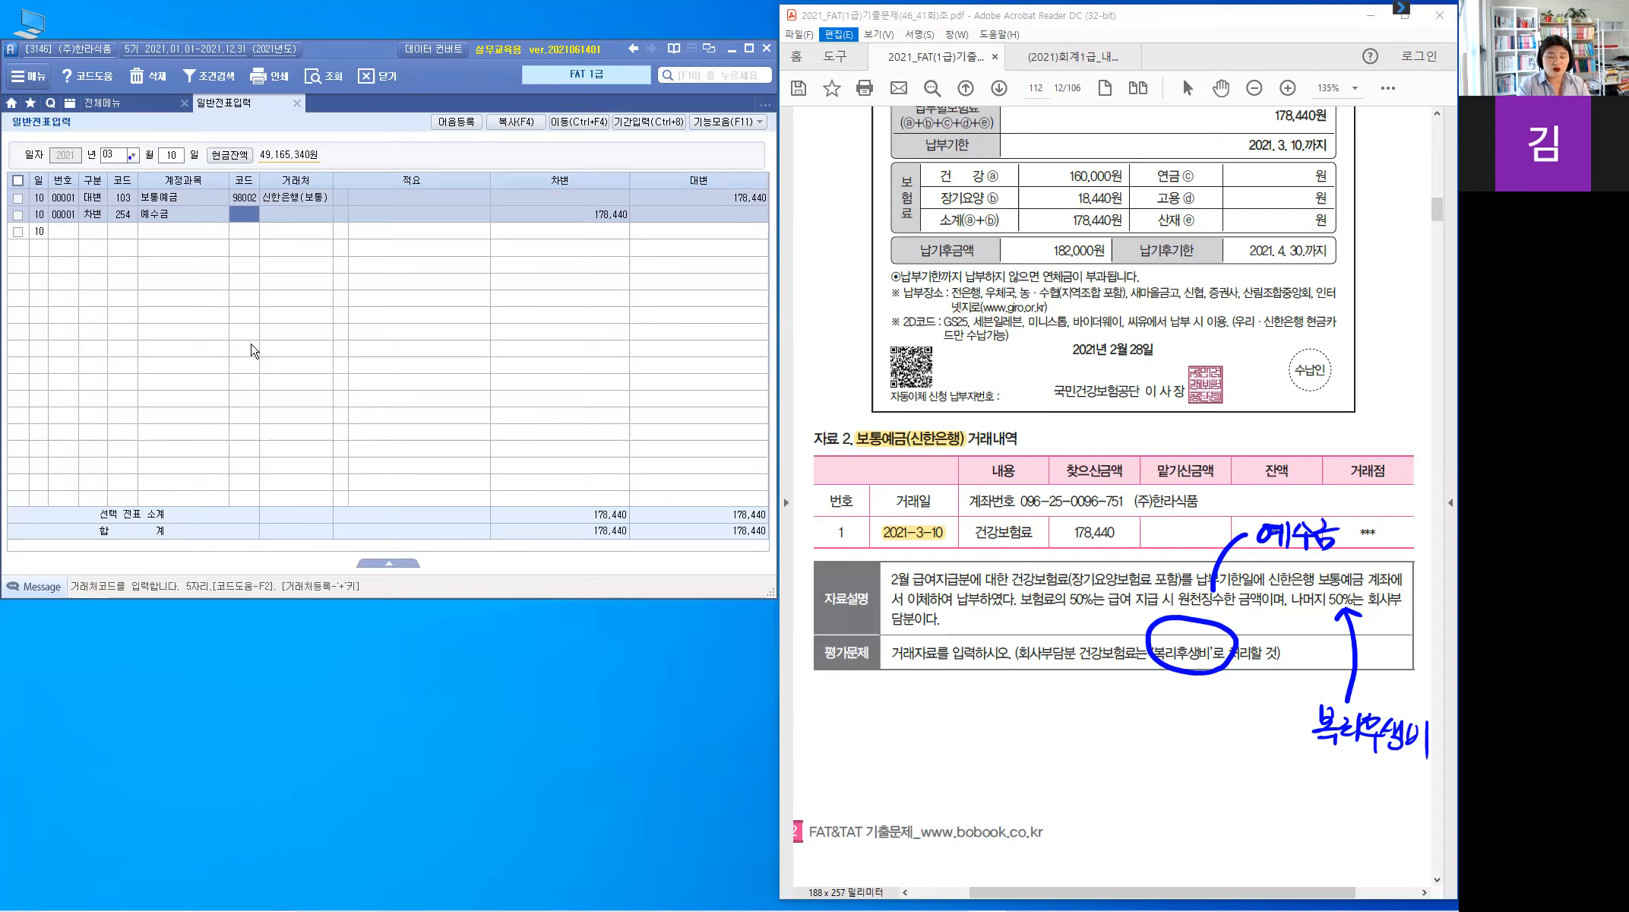
key(Return)
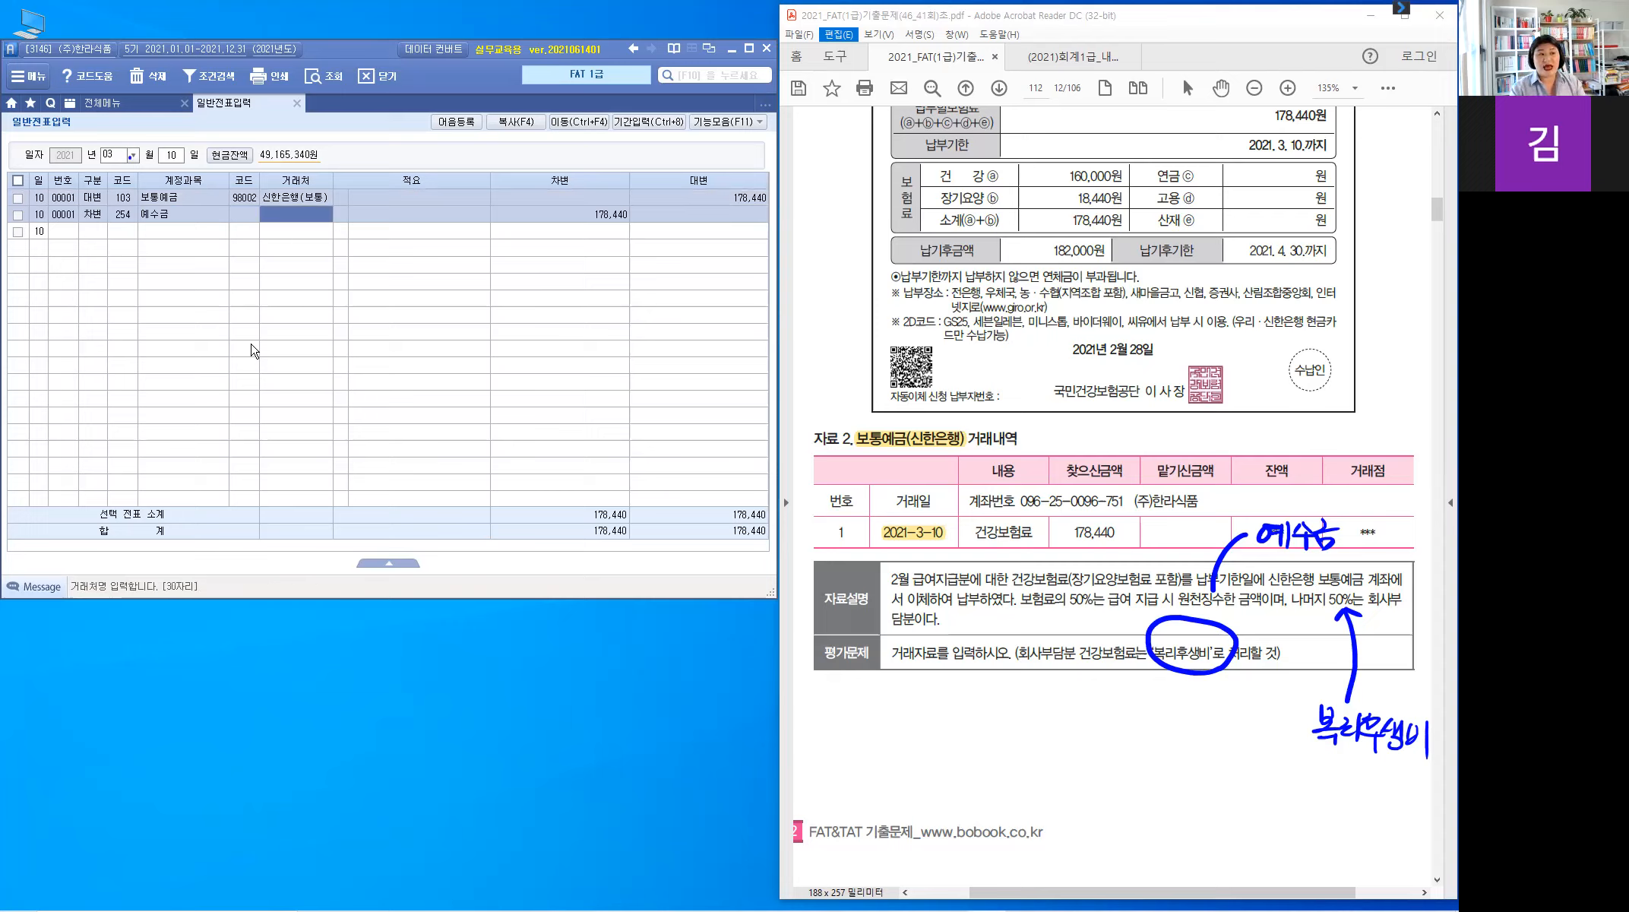
key(Return)
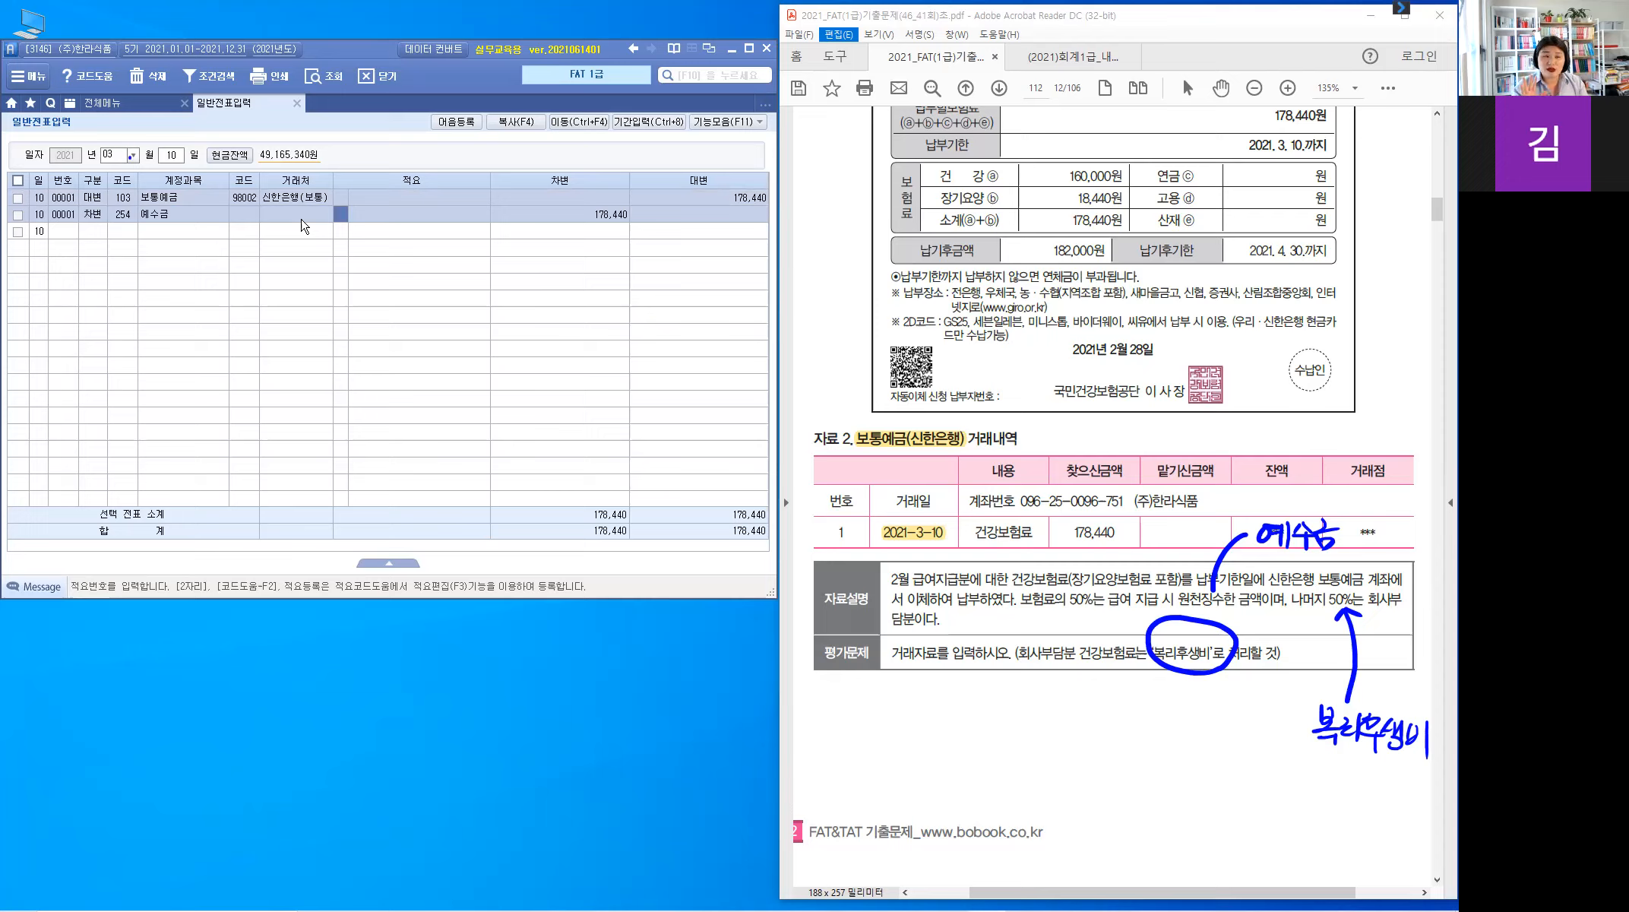
key(Return)
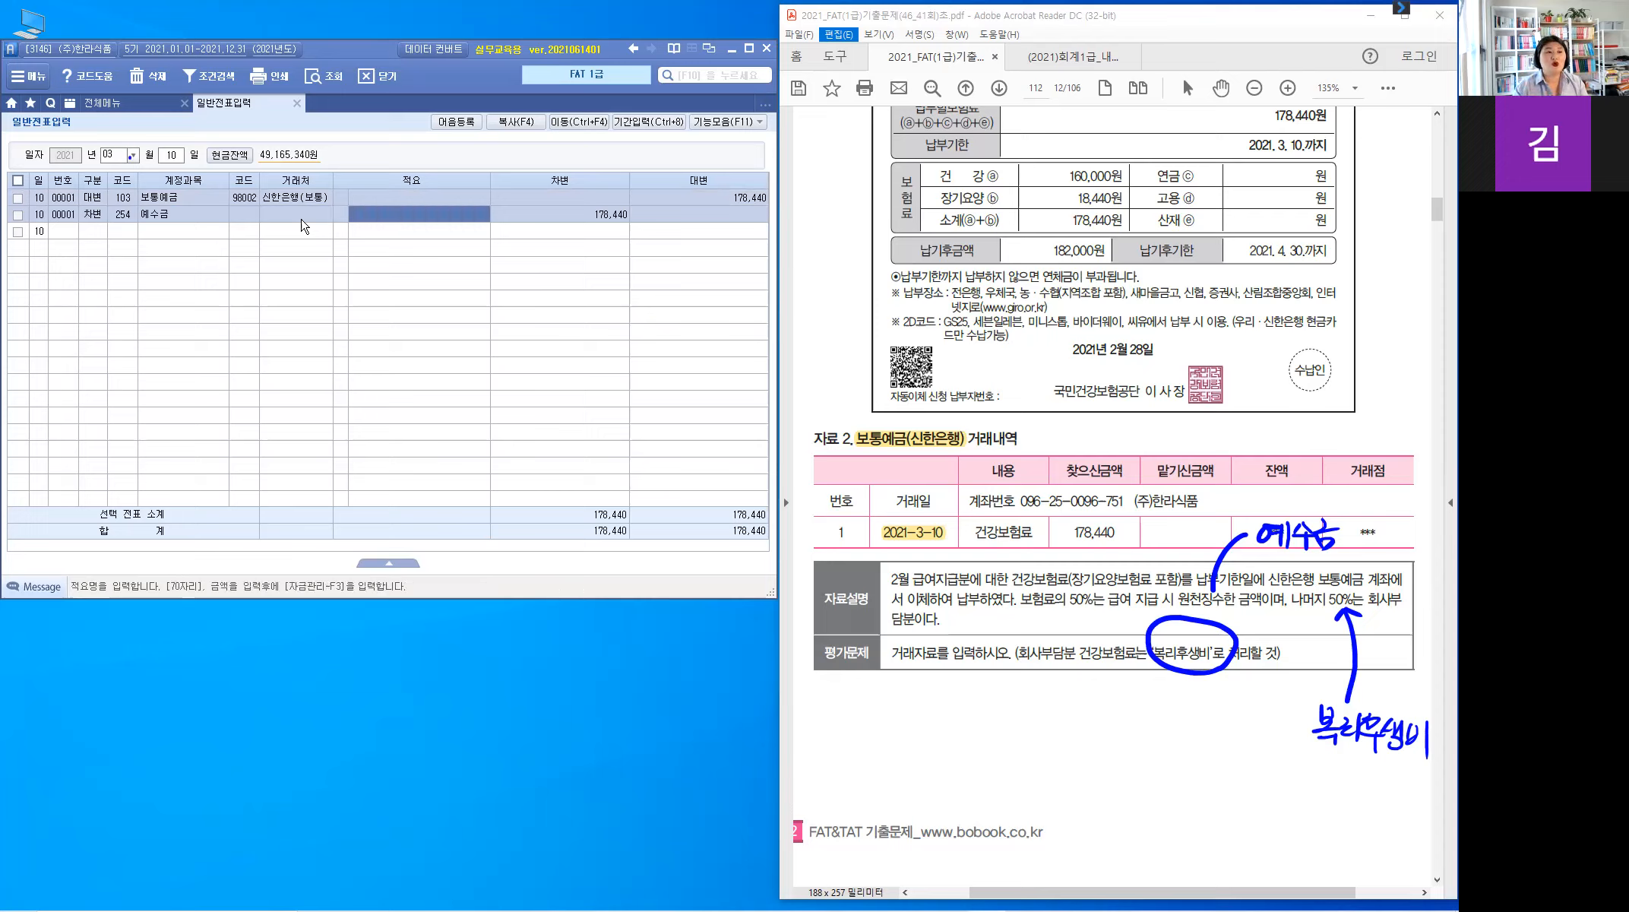
key(Return)
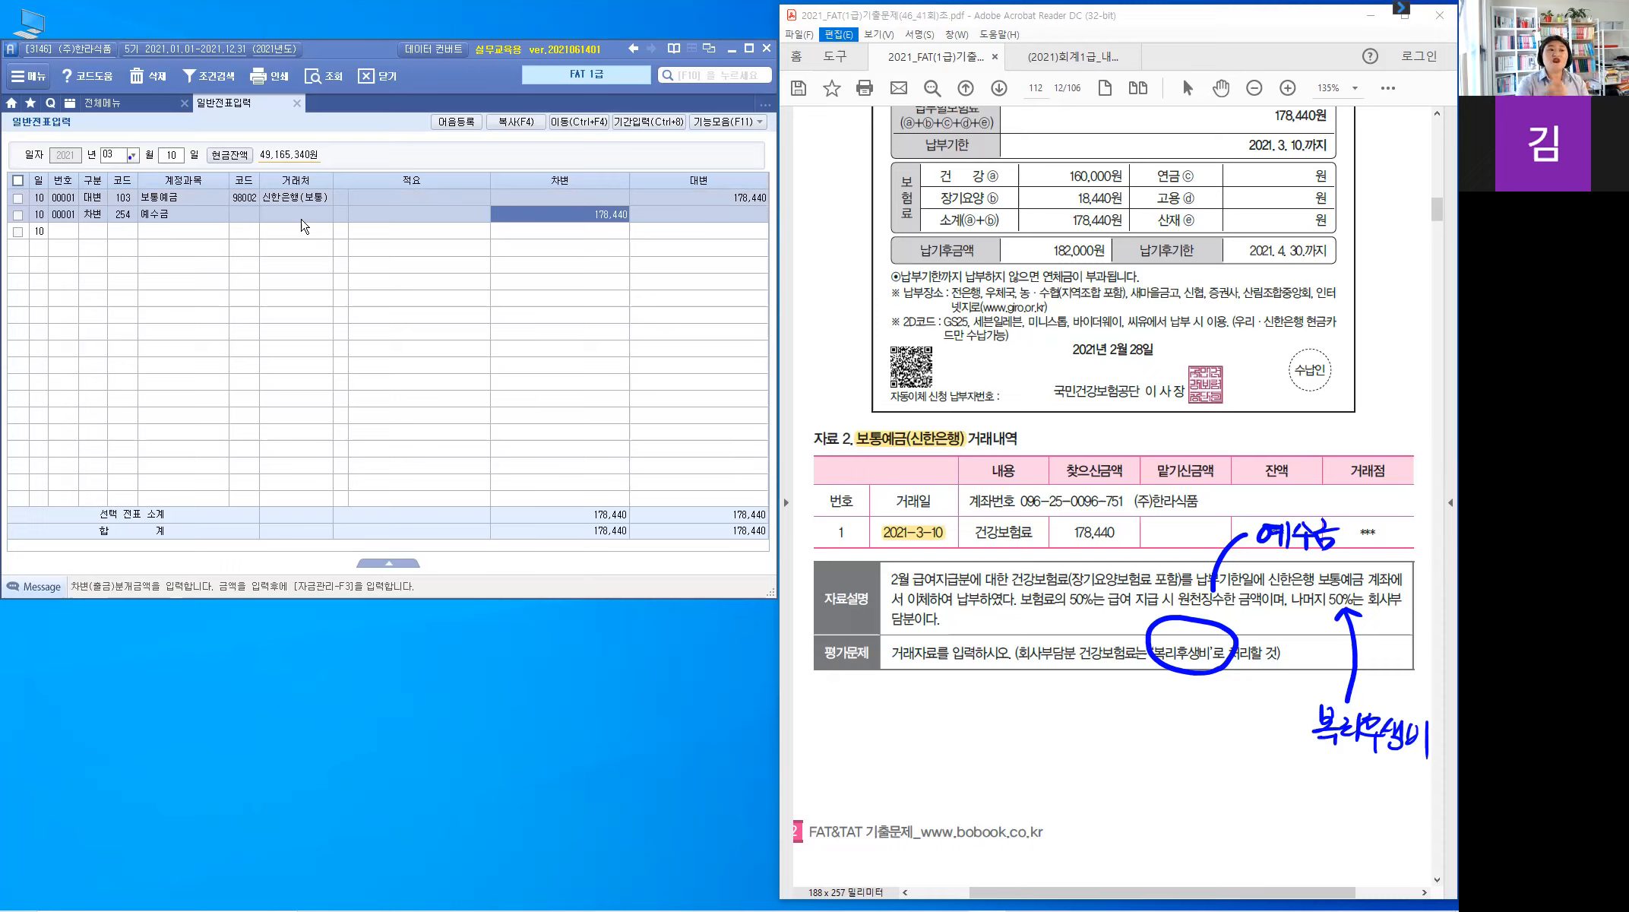
right_click(588, 216)
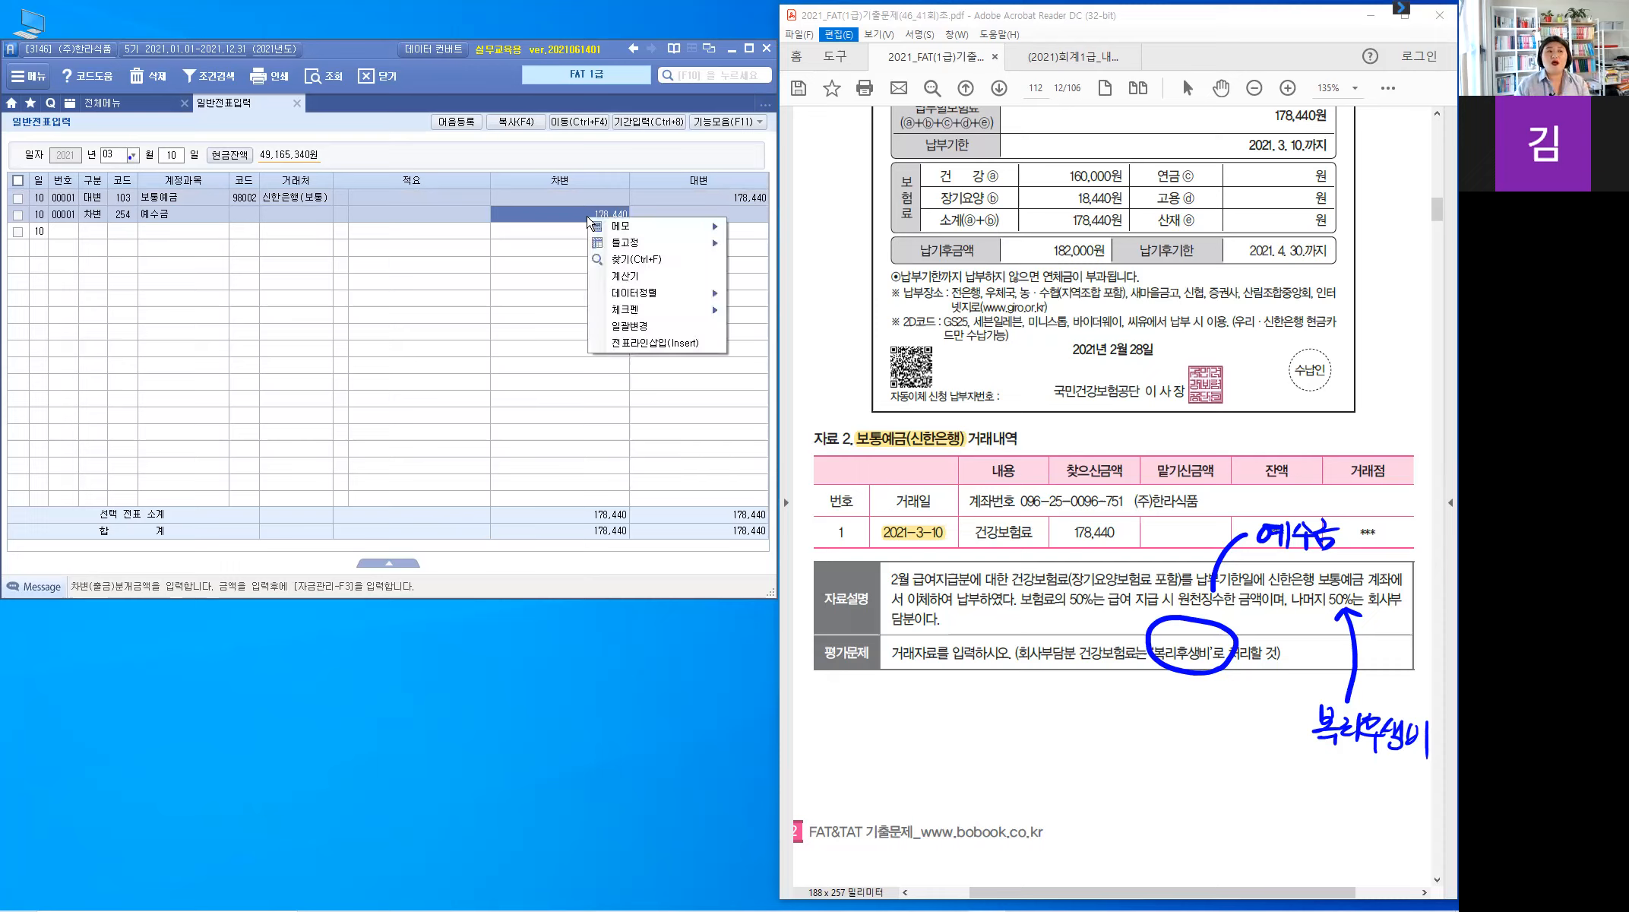
right_click(533, 210)
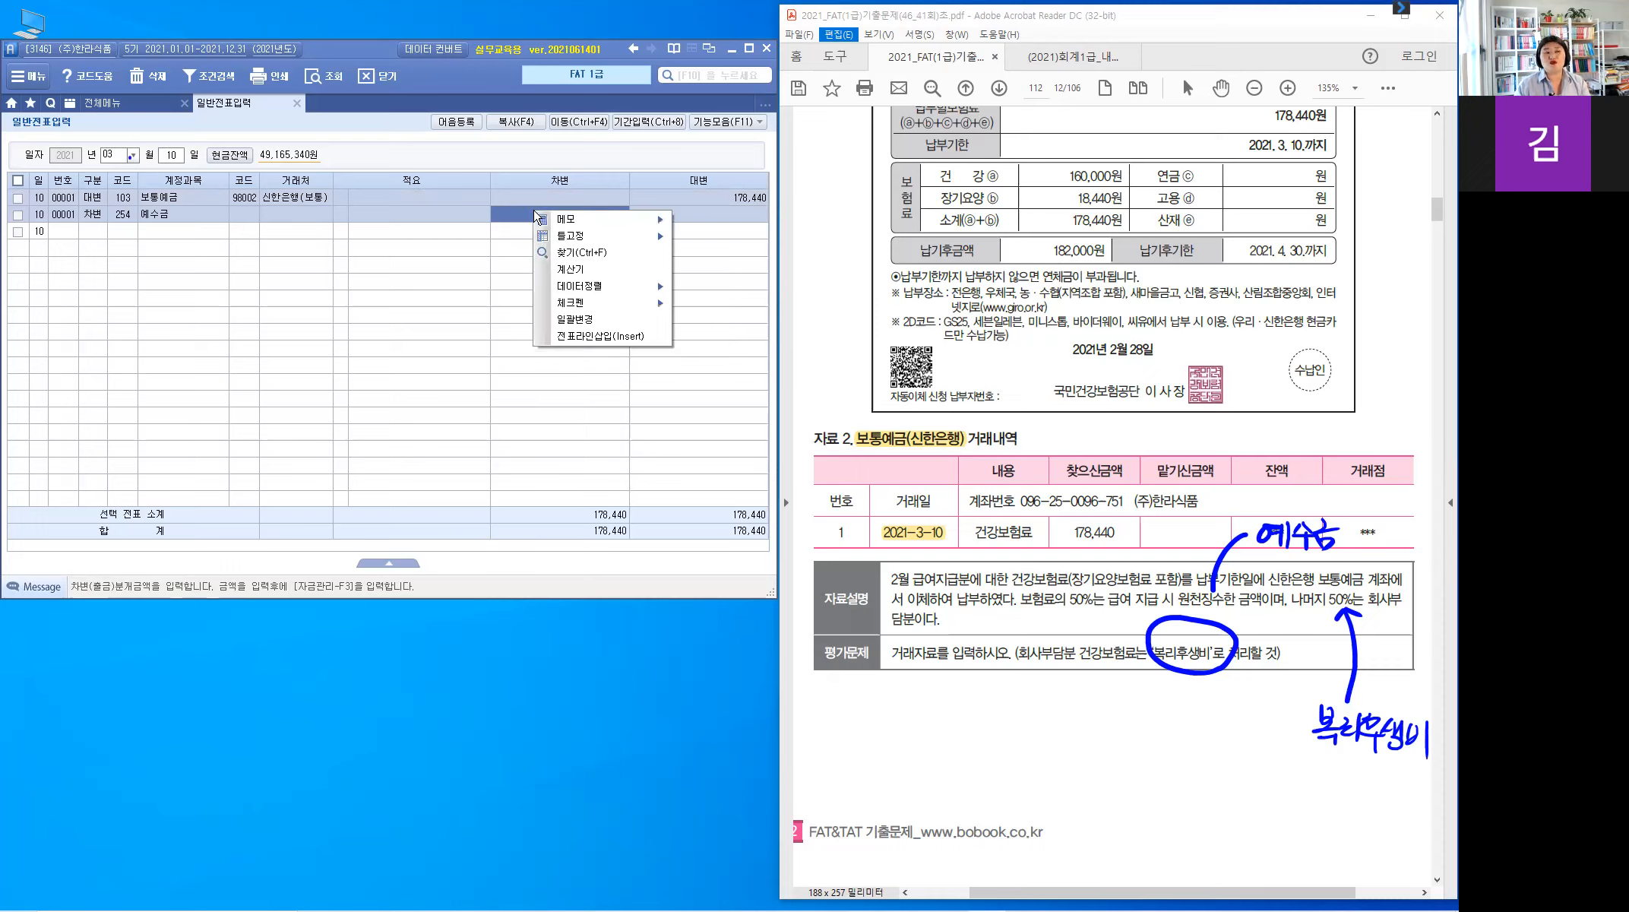
click(579, 270)
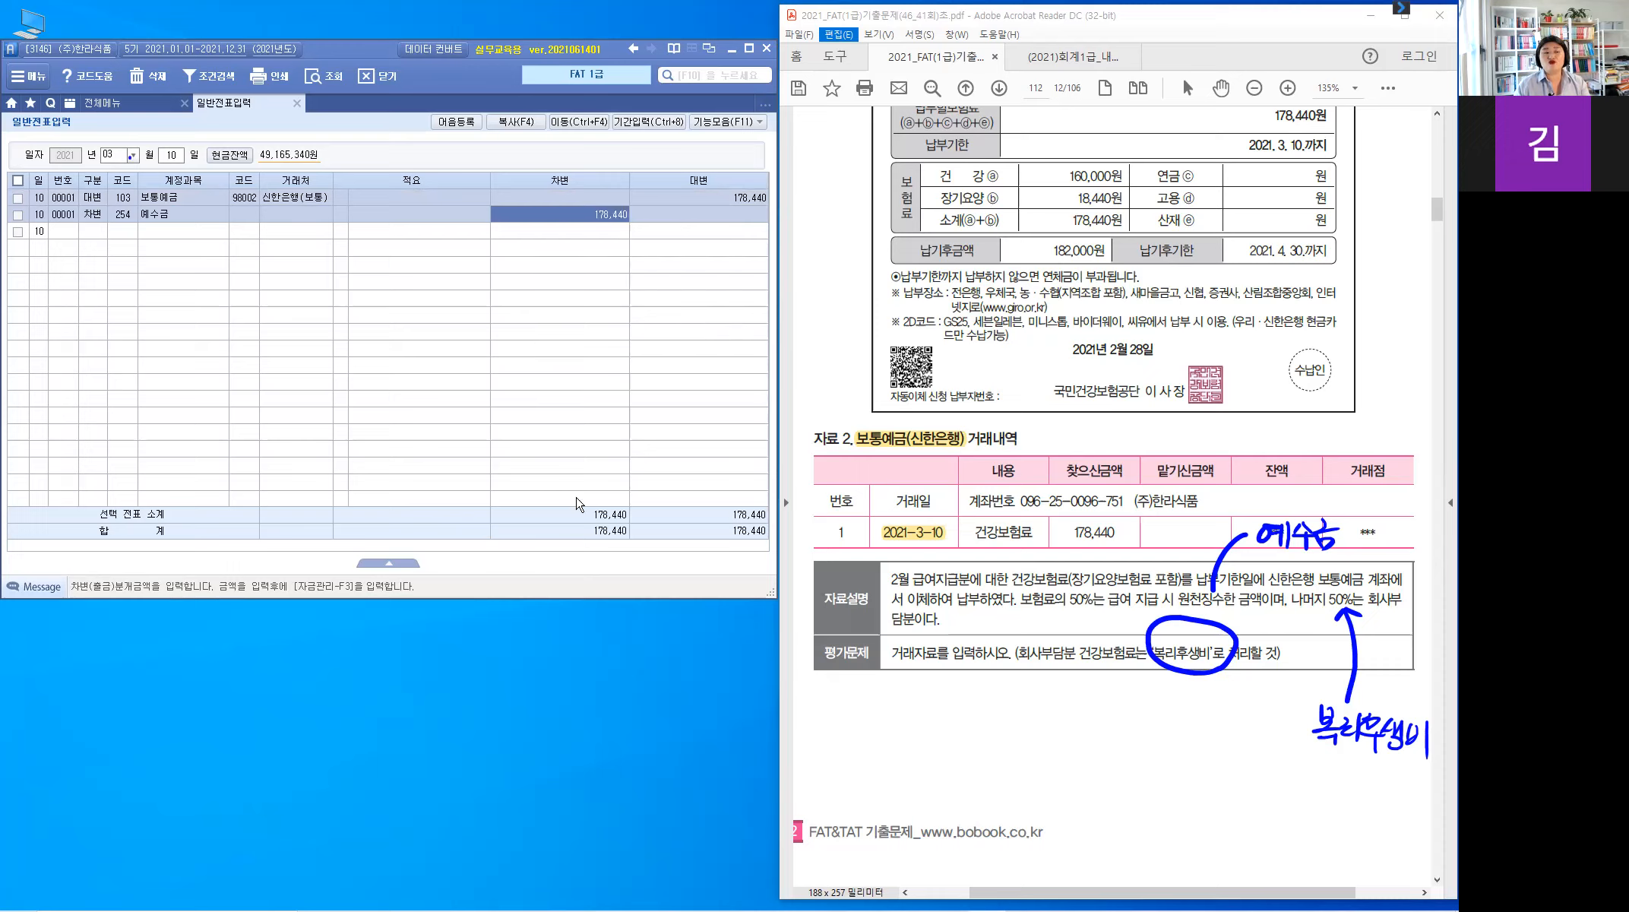
mouse_move(779, 301)
mouse_down()
mouse_move(543, 342)
mouse_move(322, 262)
mouse_up()
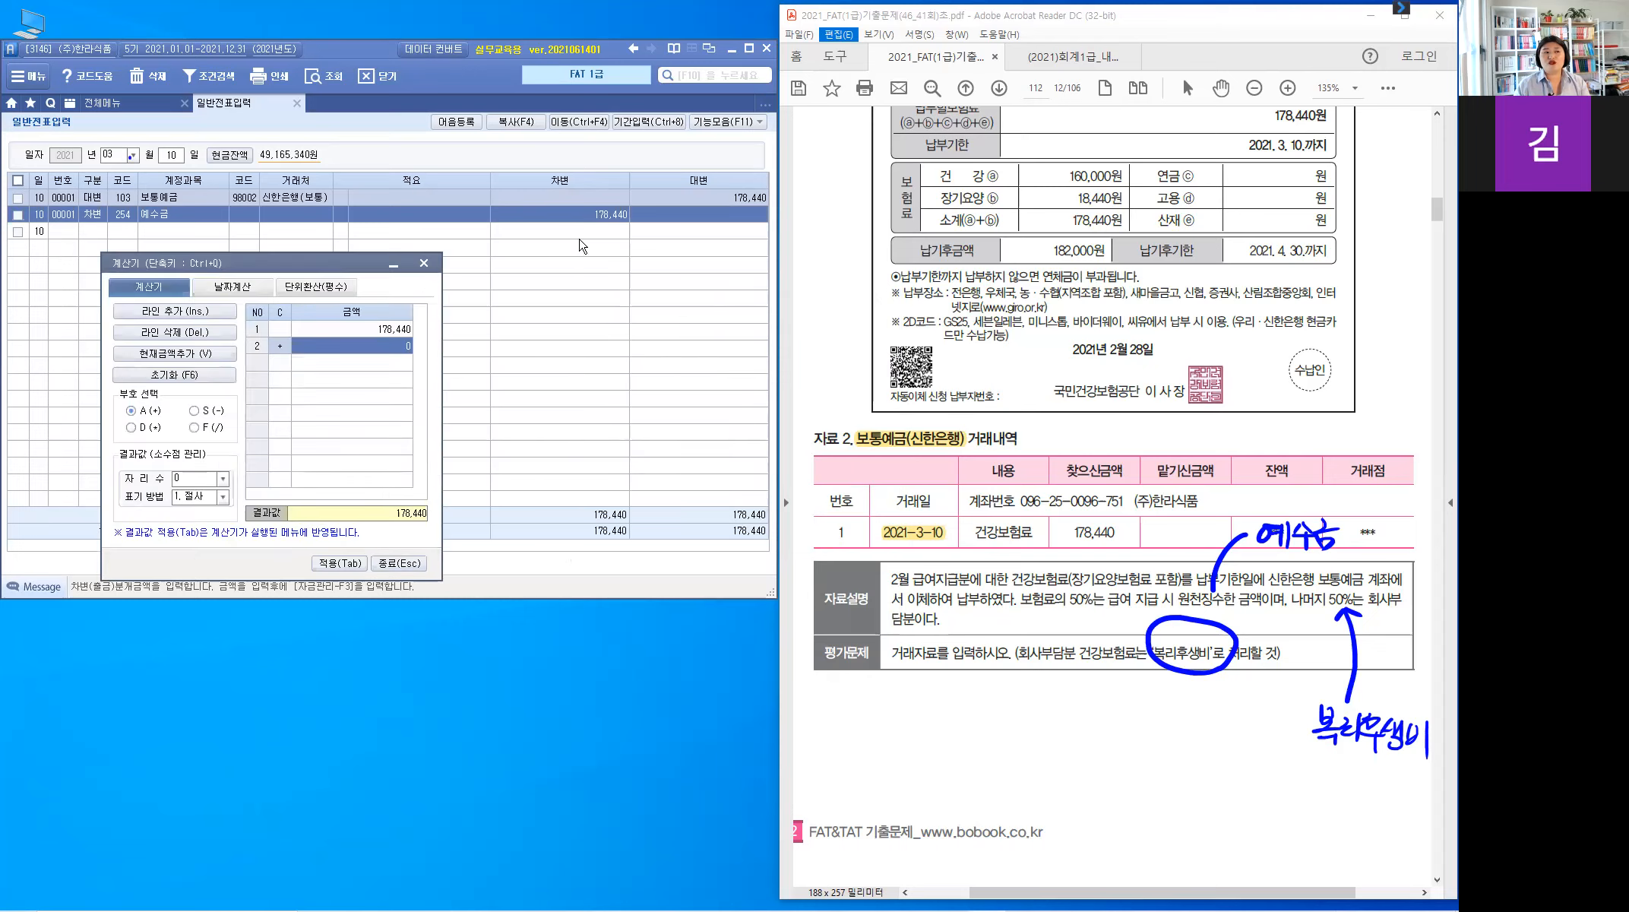
Open the calculator from the 예수금 debit amount and divide 178,440 by 2
click(595, 216)
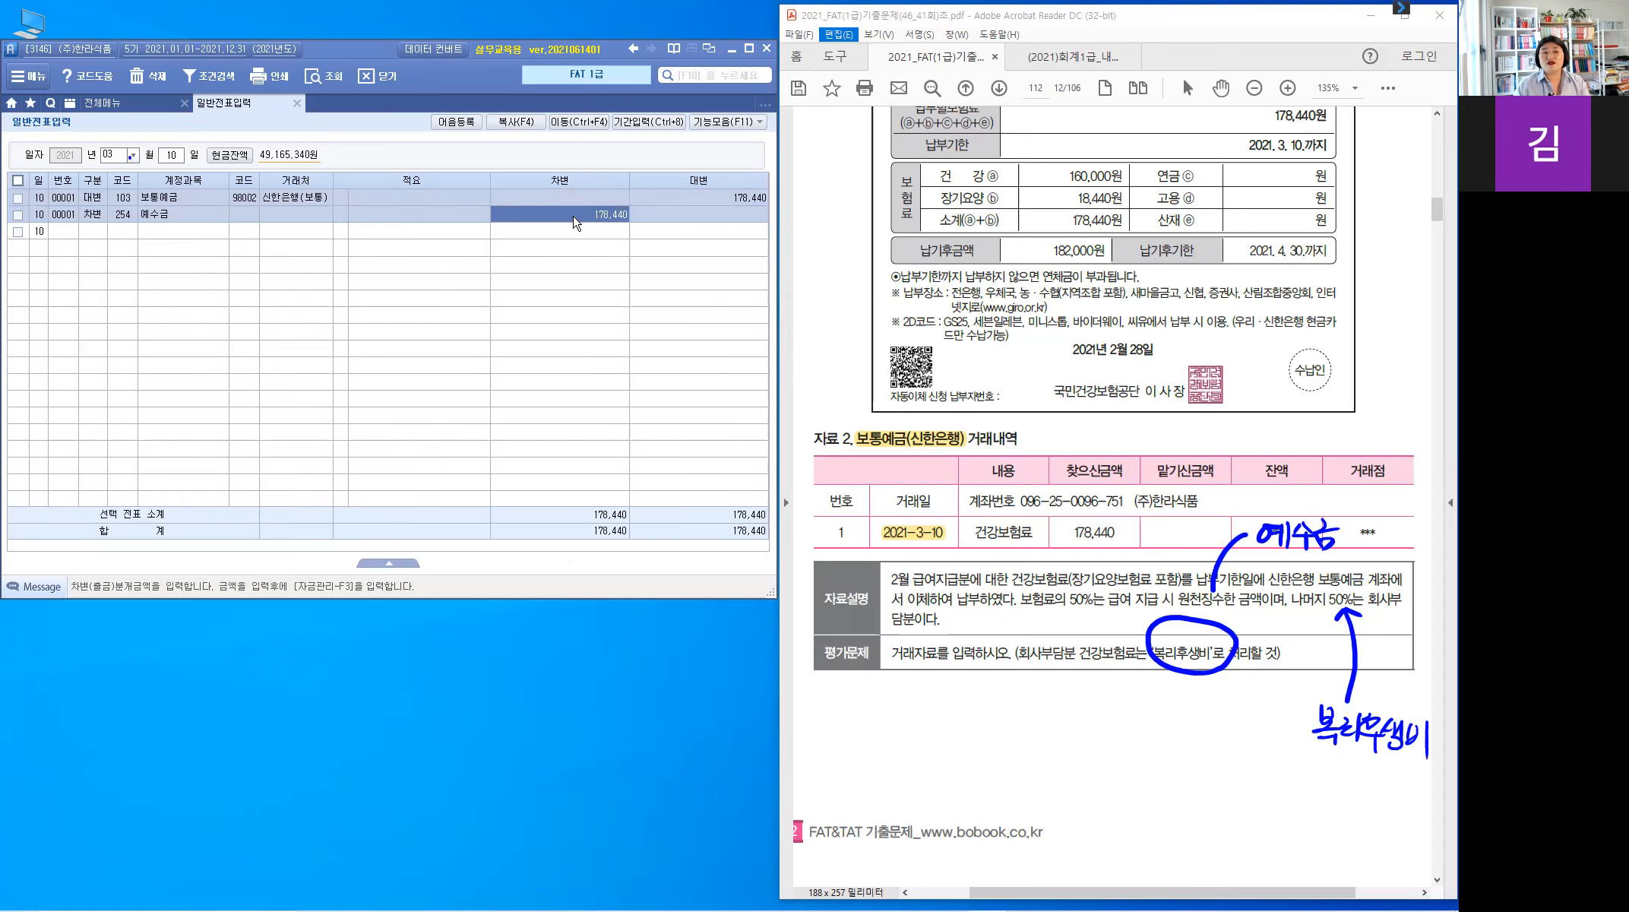
right_click(574, 217)
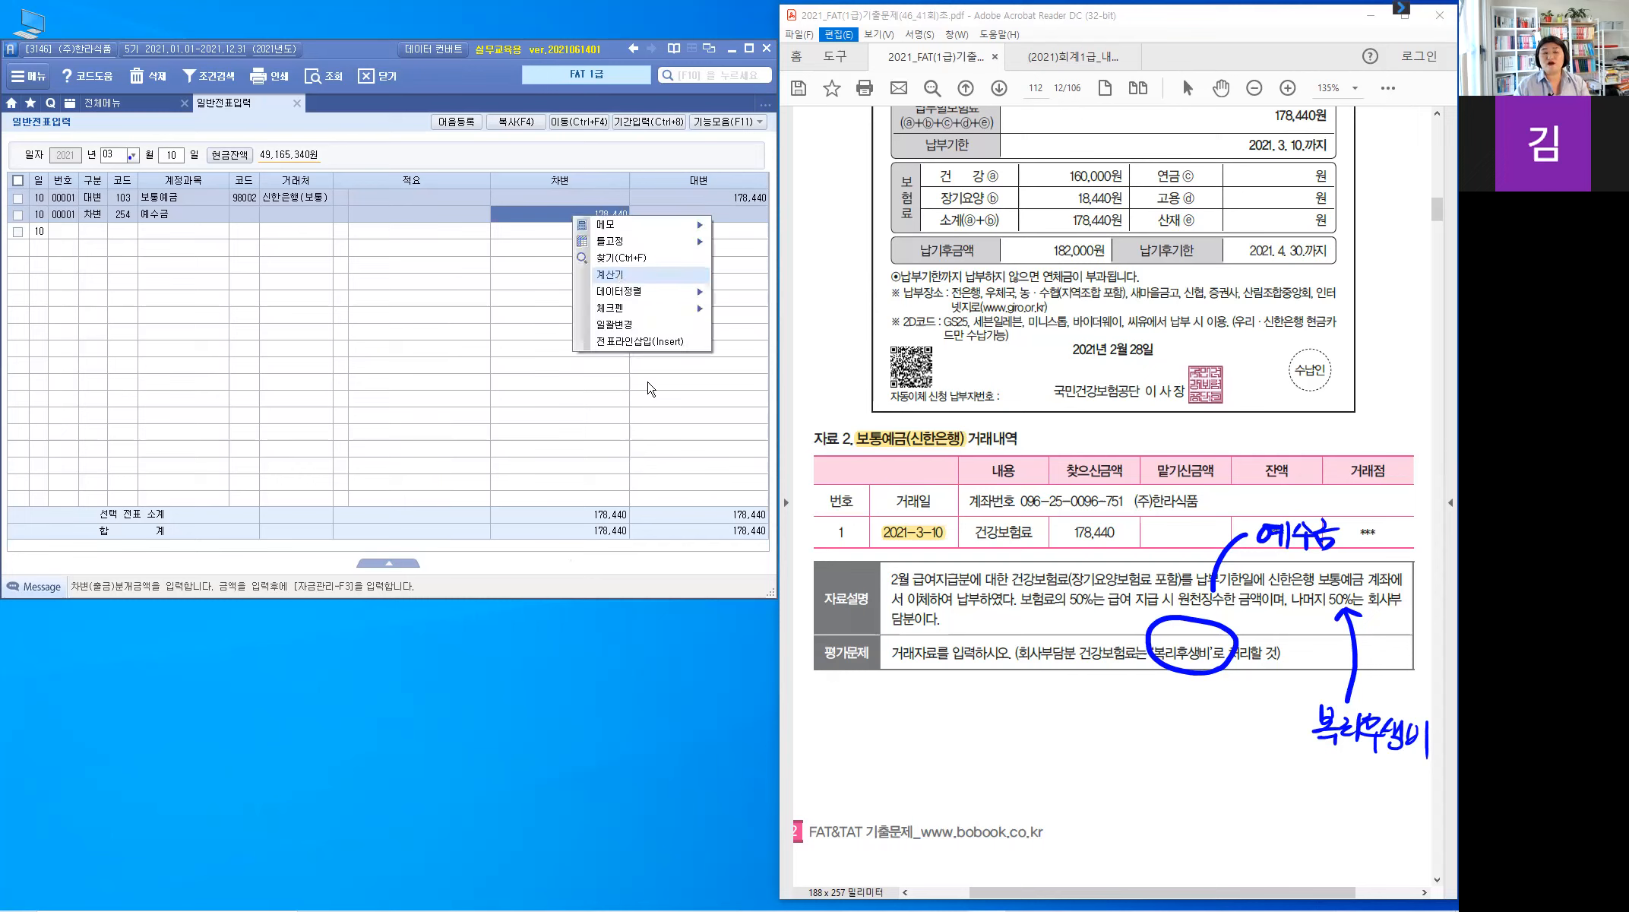
click(617, 276)
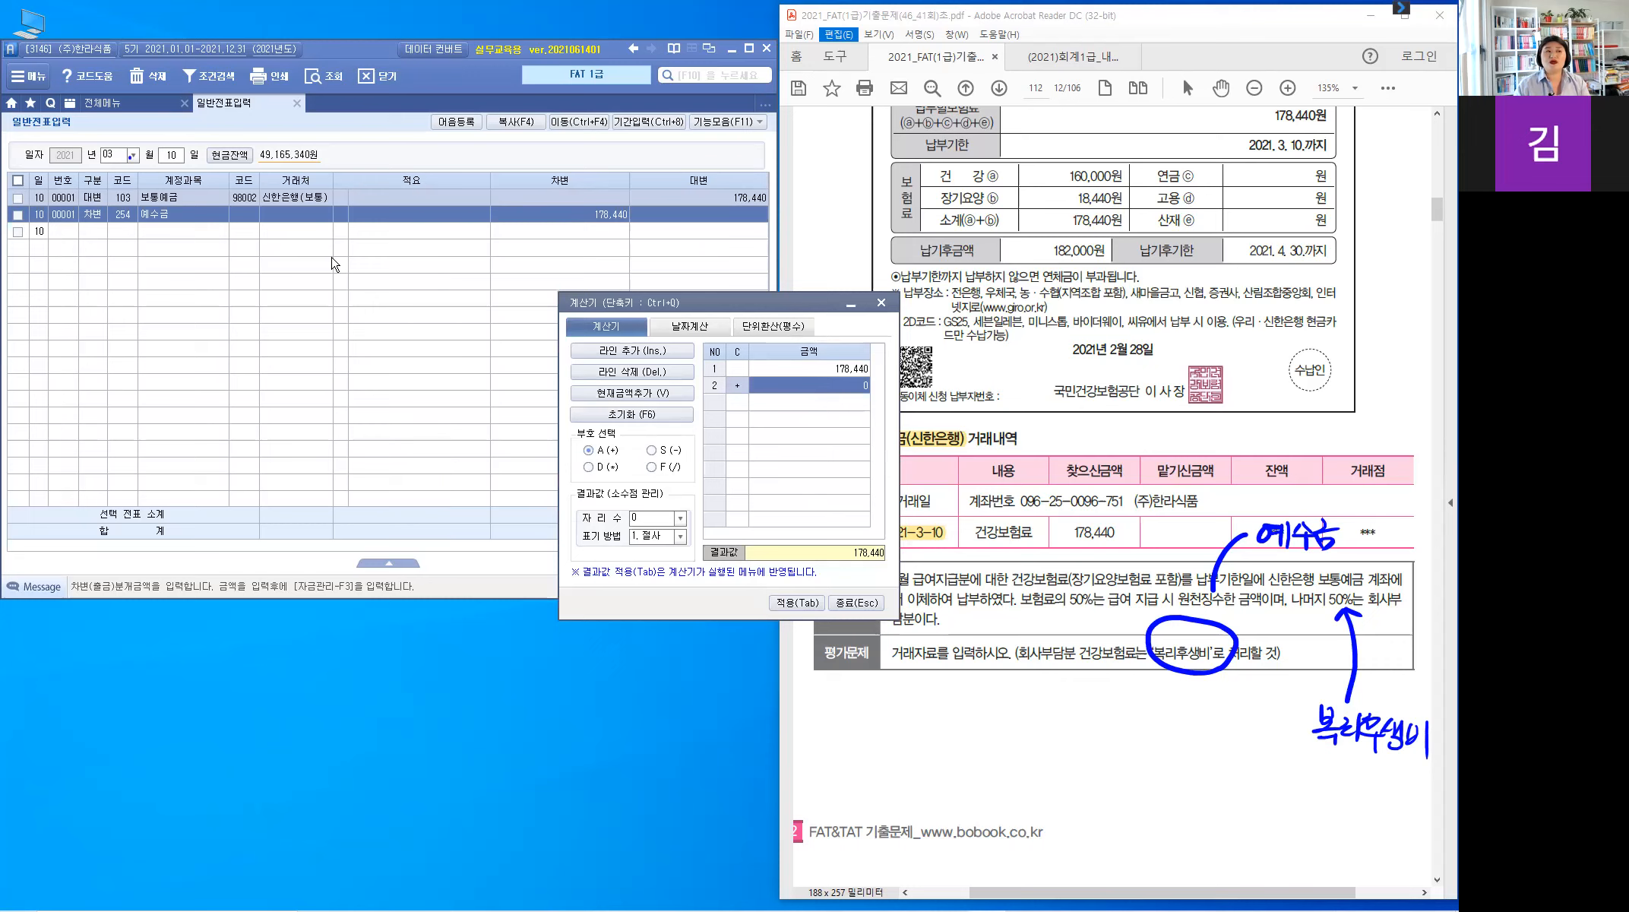
drag(790, 303, 335, 245)
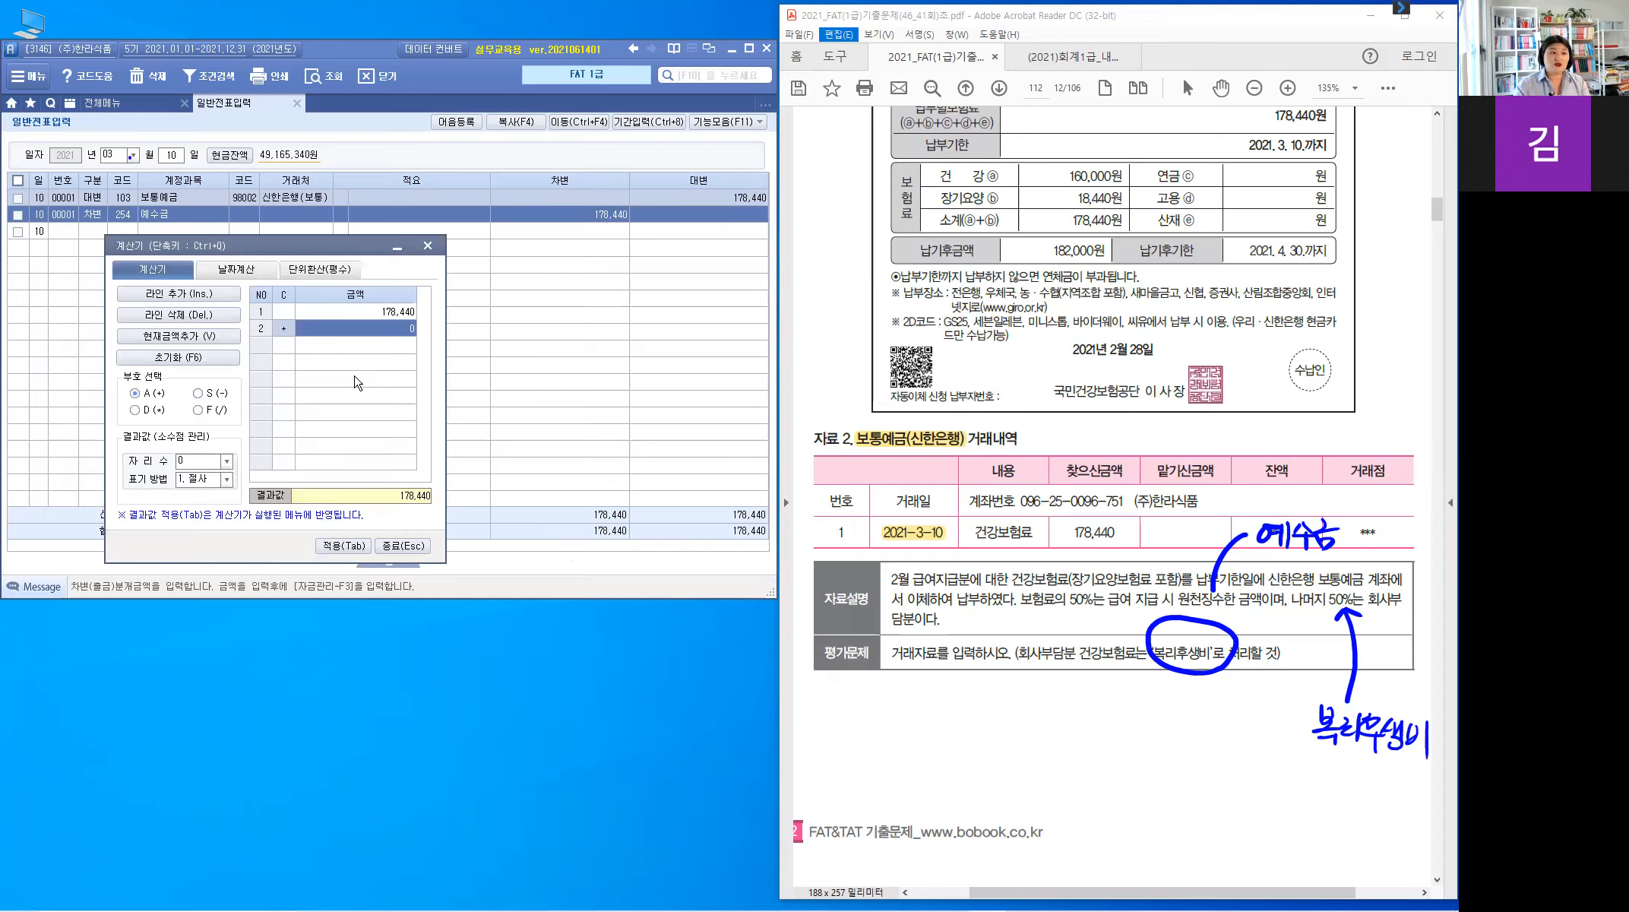
click(199, 410)
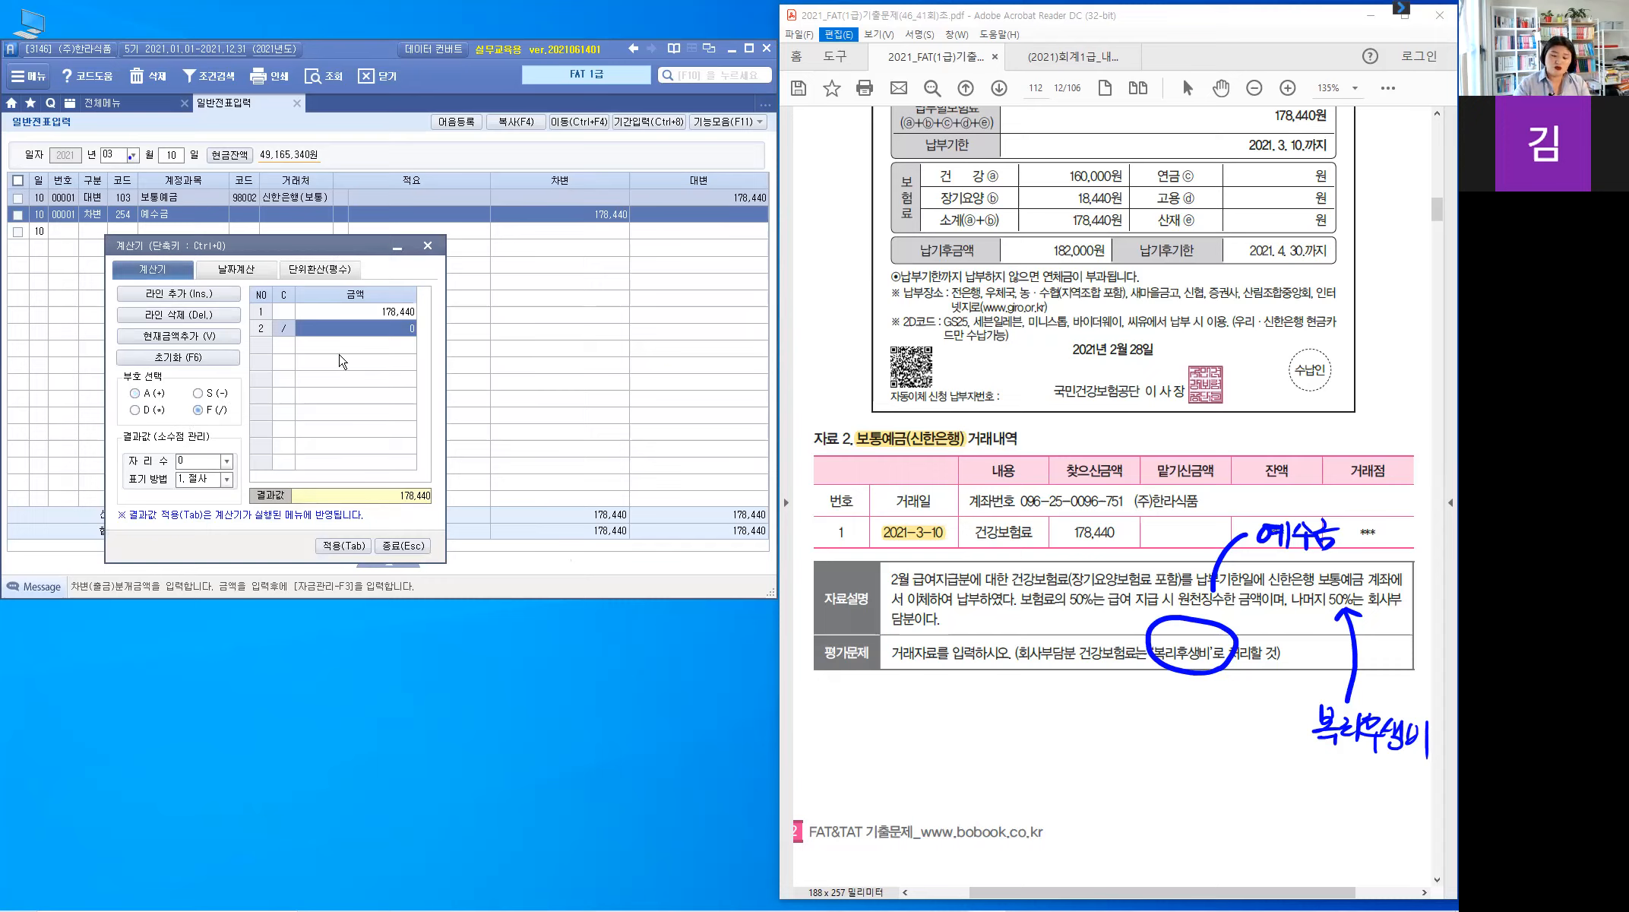
text(2)
key(Return)
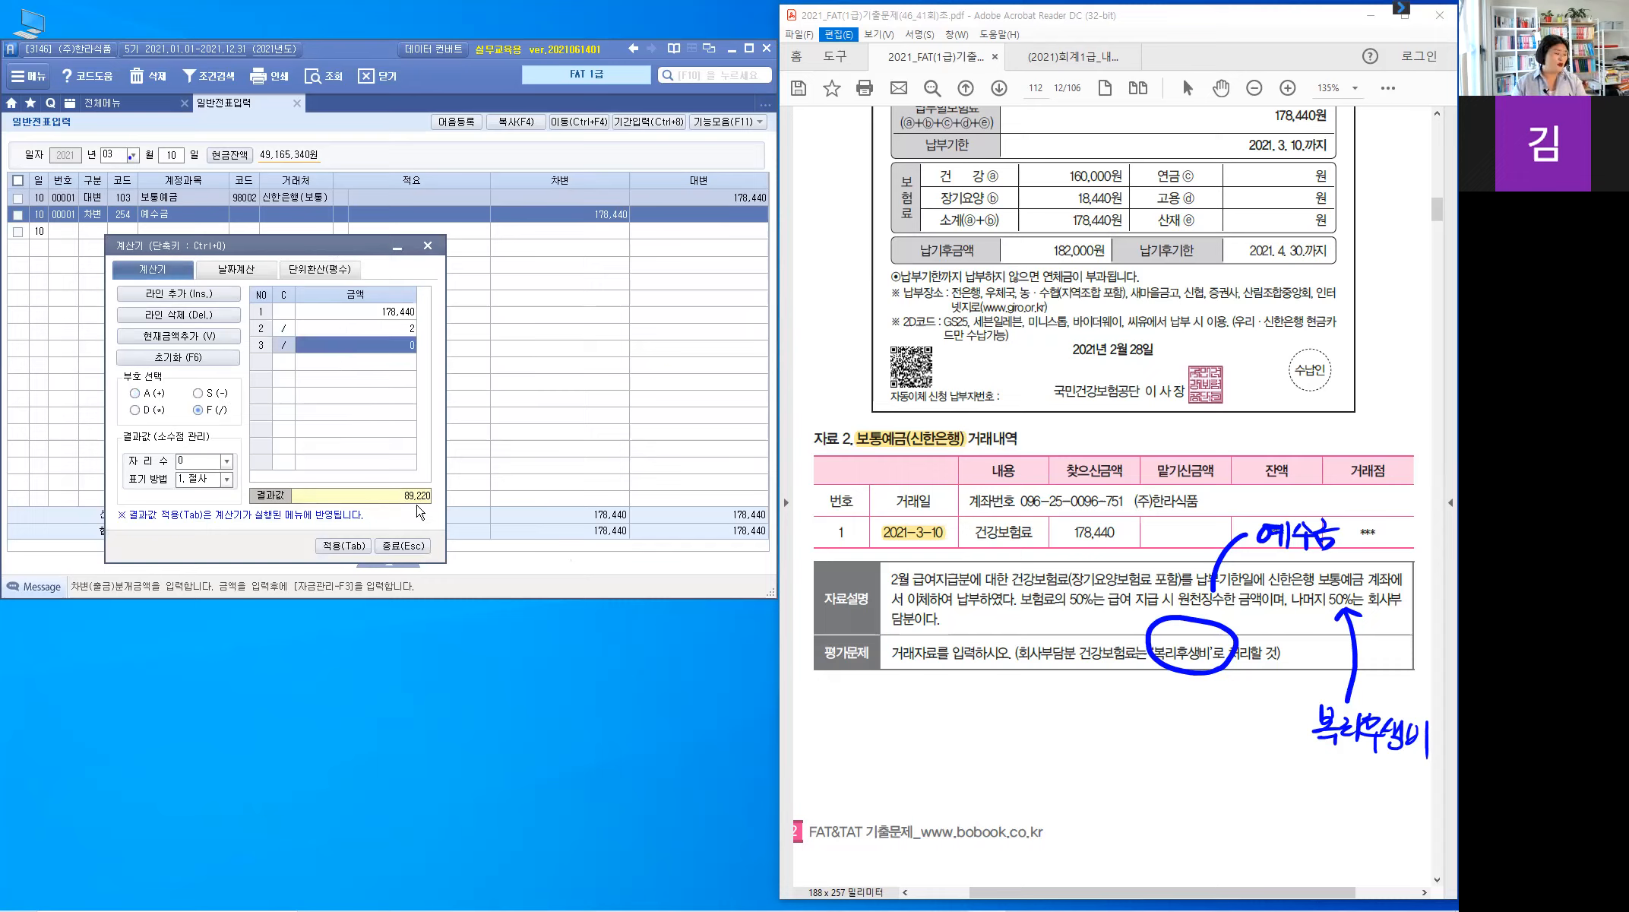
Apply the calculator result of 89,220 to the 예수금 debit amount, overwriting the existing value, and commit the line
click(612, 217)
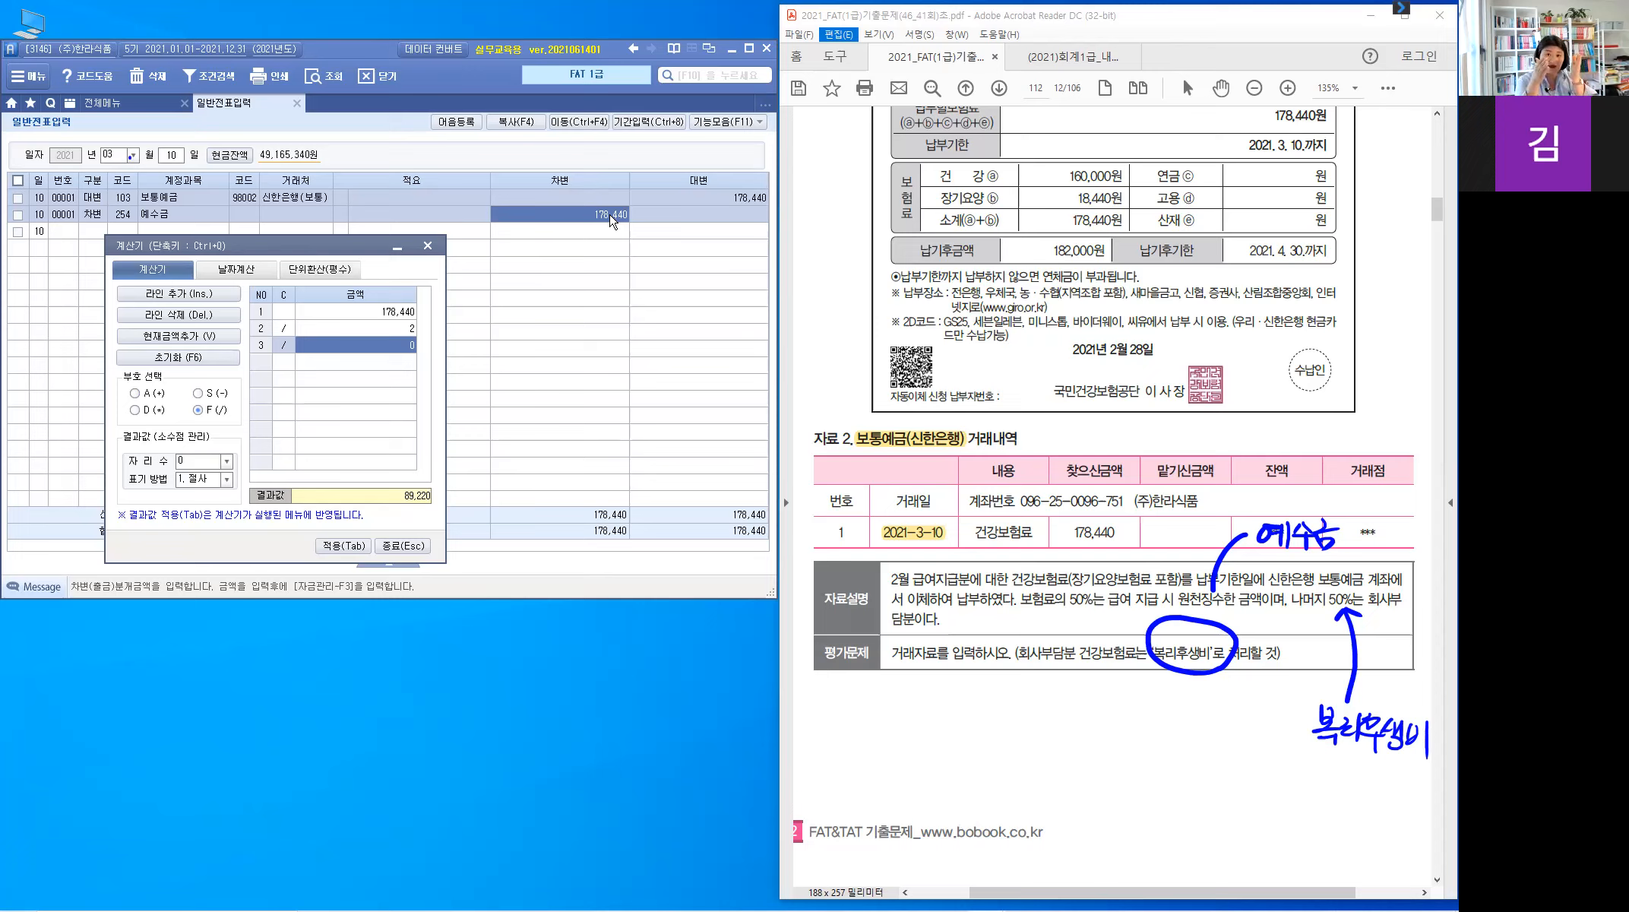
click(346, 549)
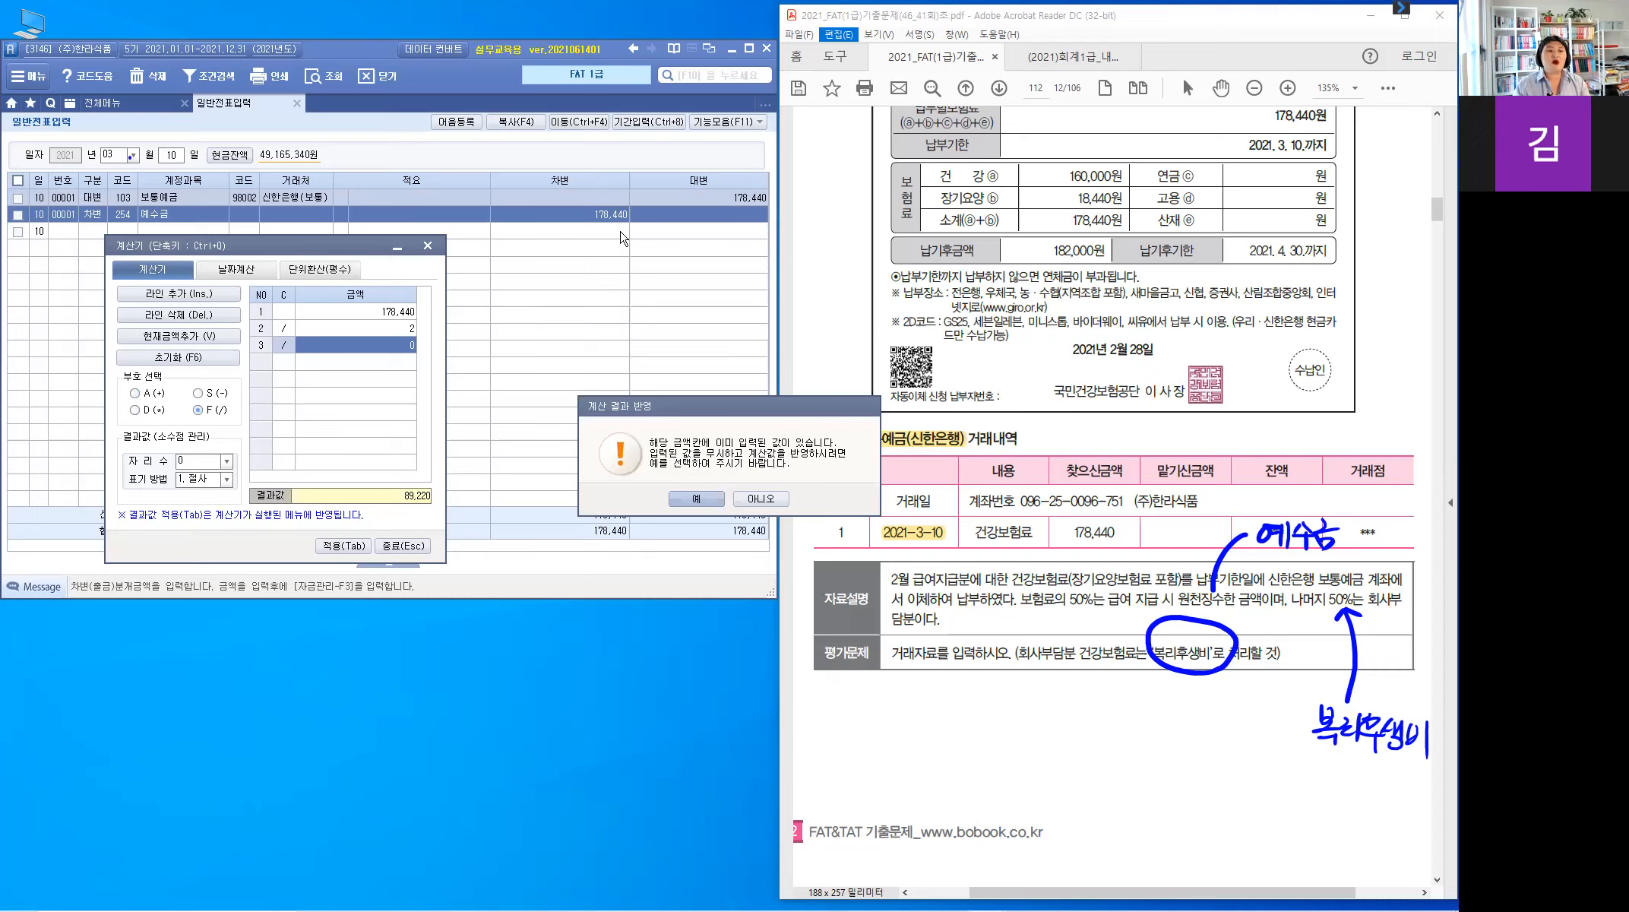
click(706, 504)
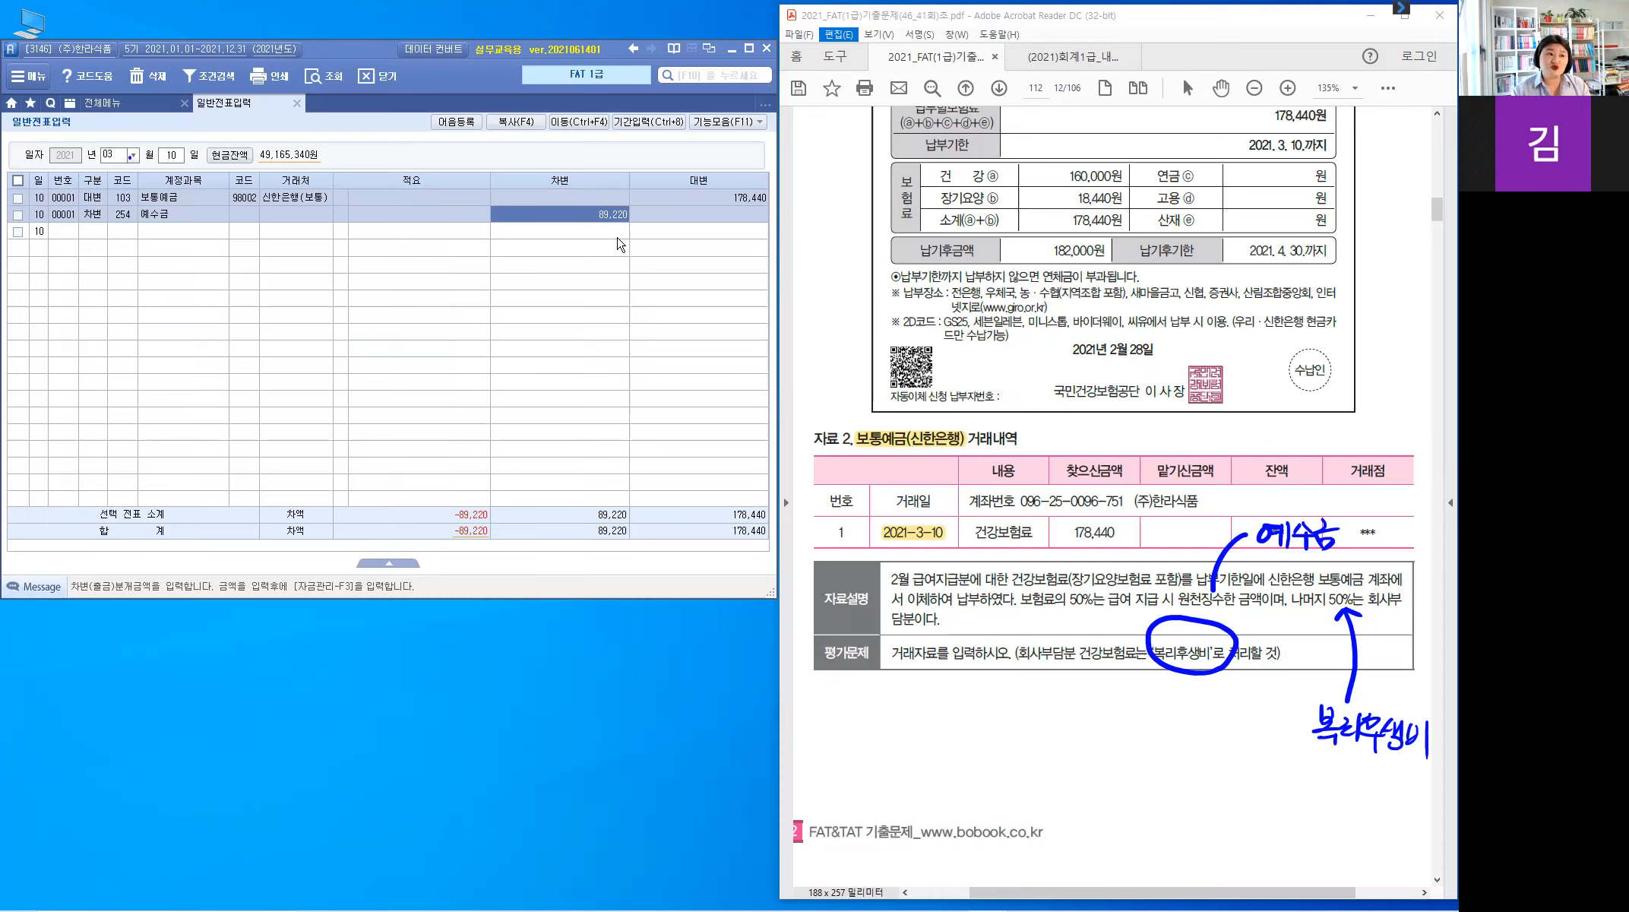
key(Return)
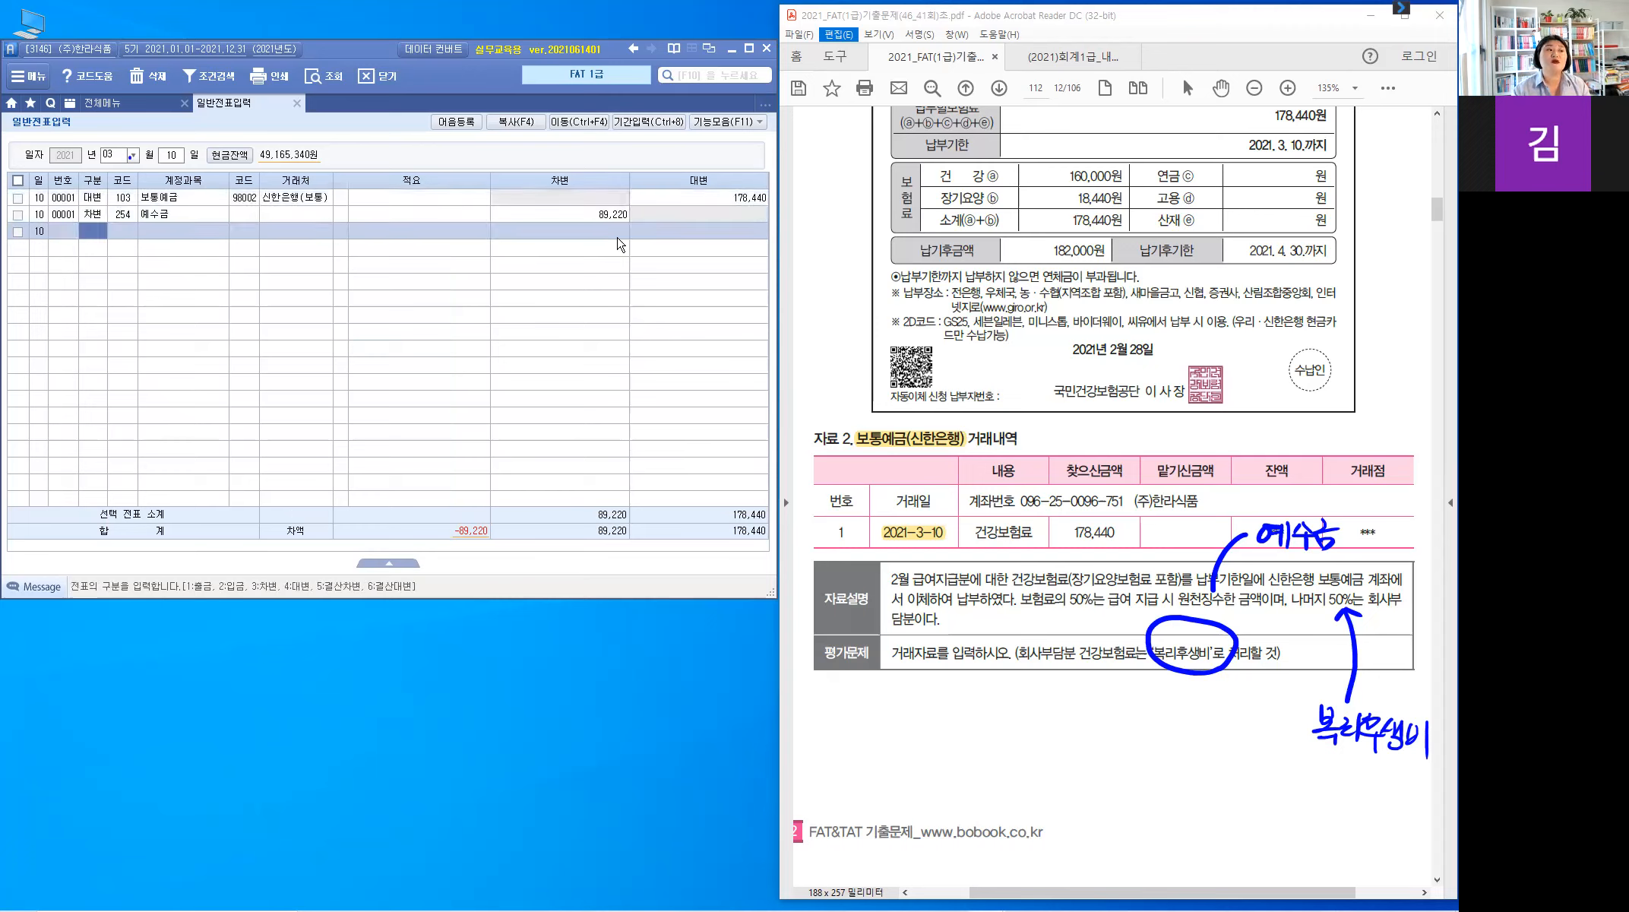
Add a debit (차변) line for 811 복리후생비 with an amount of 89,220, leaving the partner and description blank
key(3)
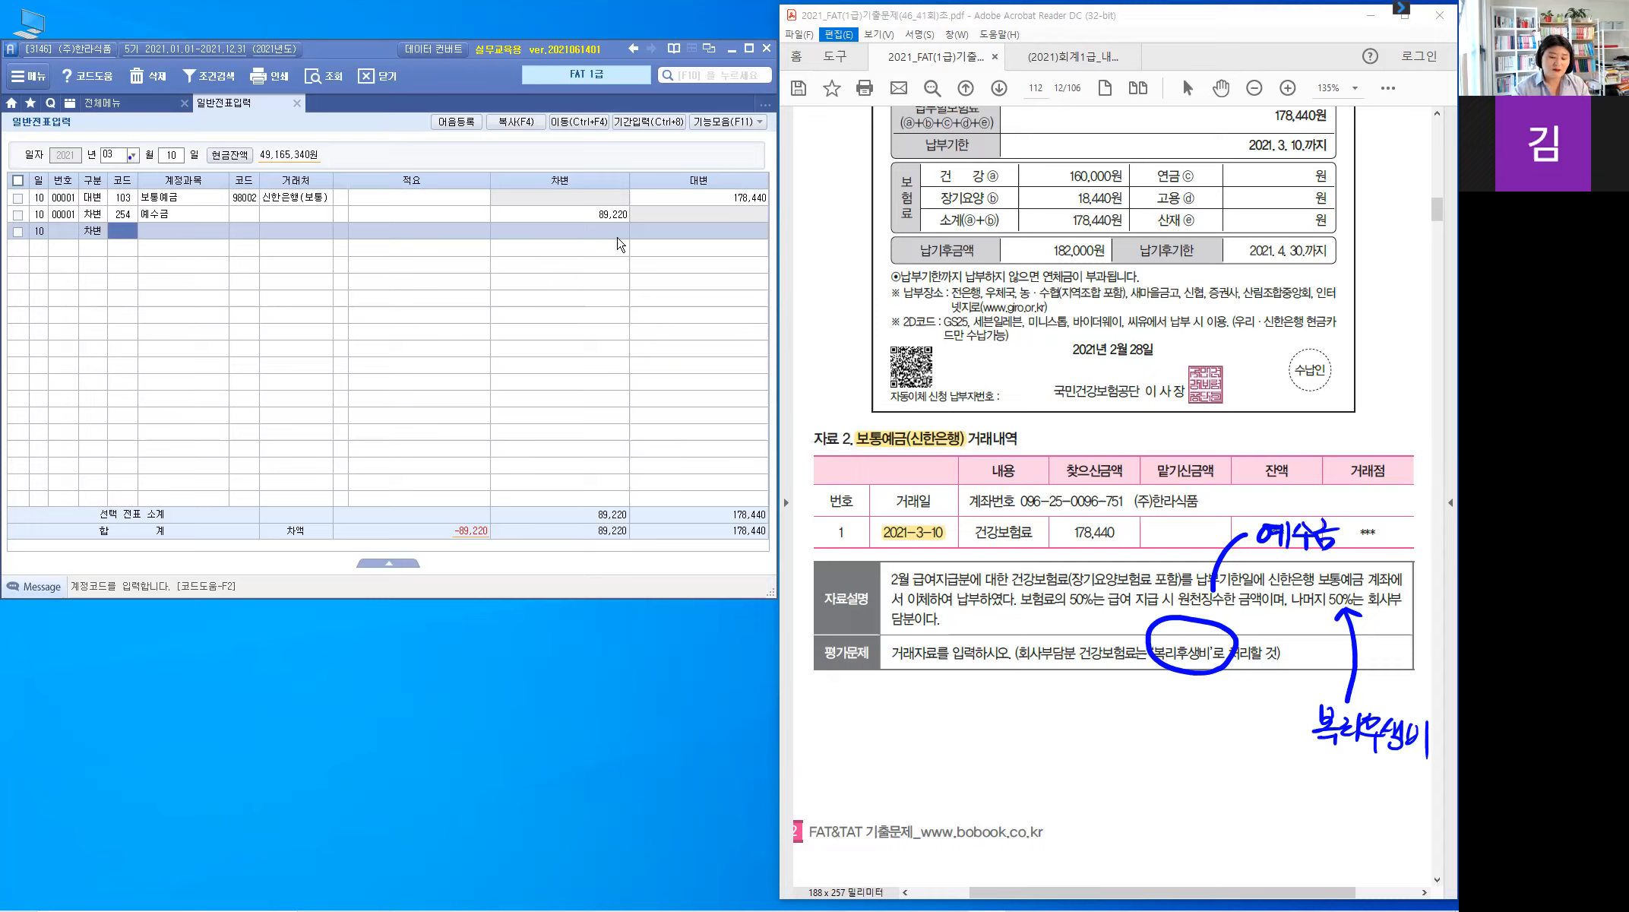
text(811)
key(Return)
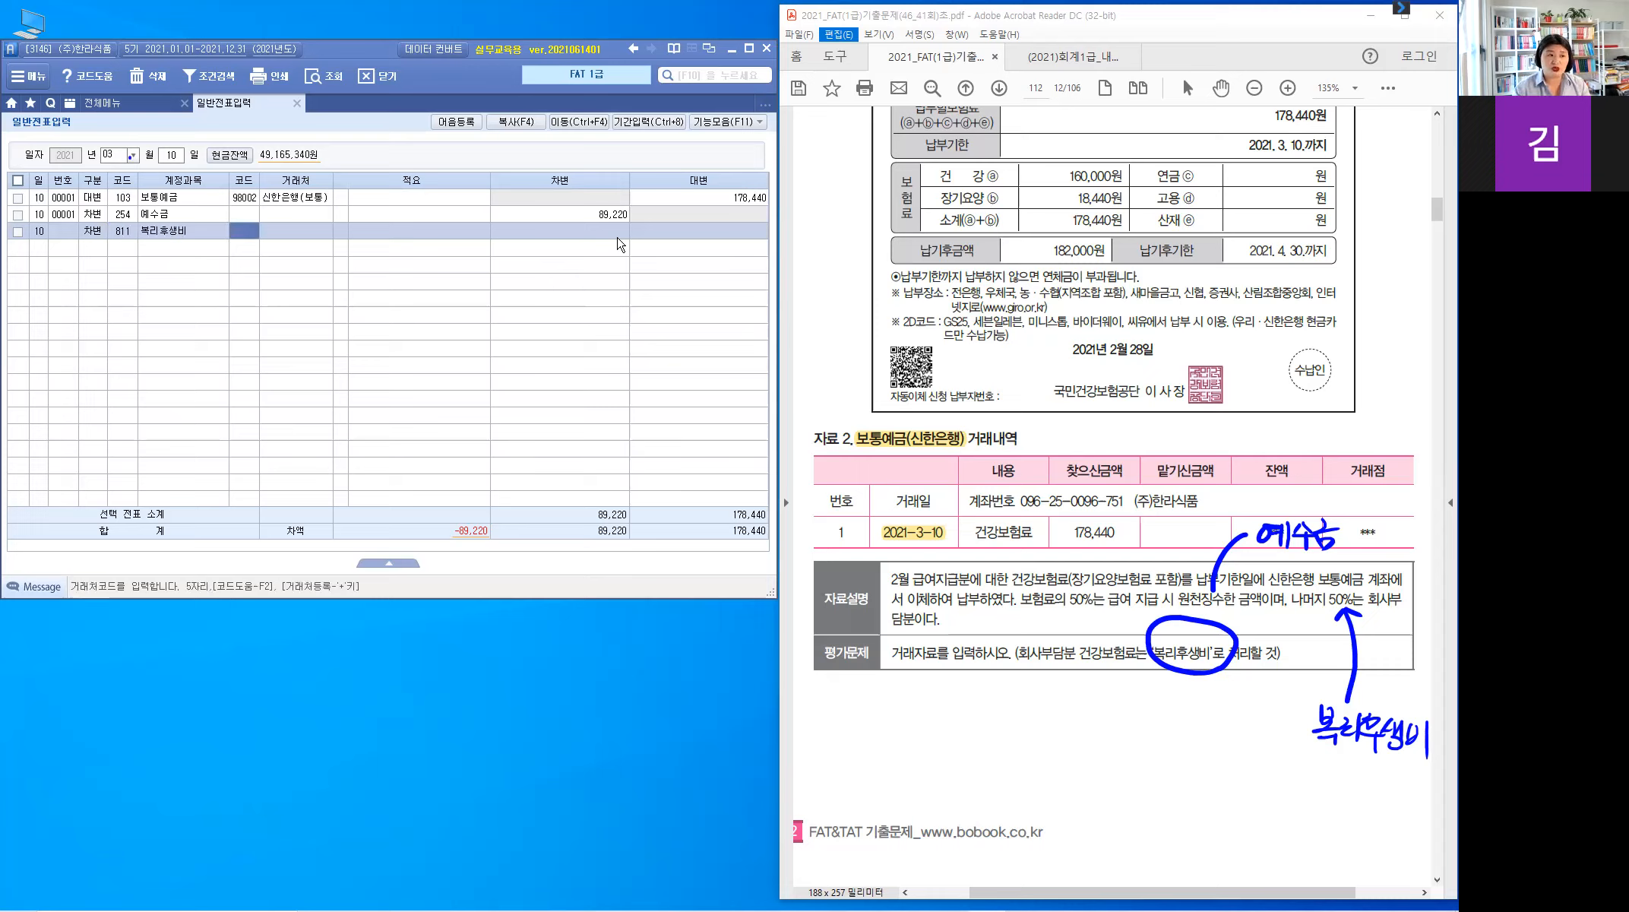
key(Return)
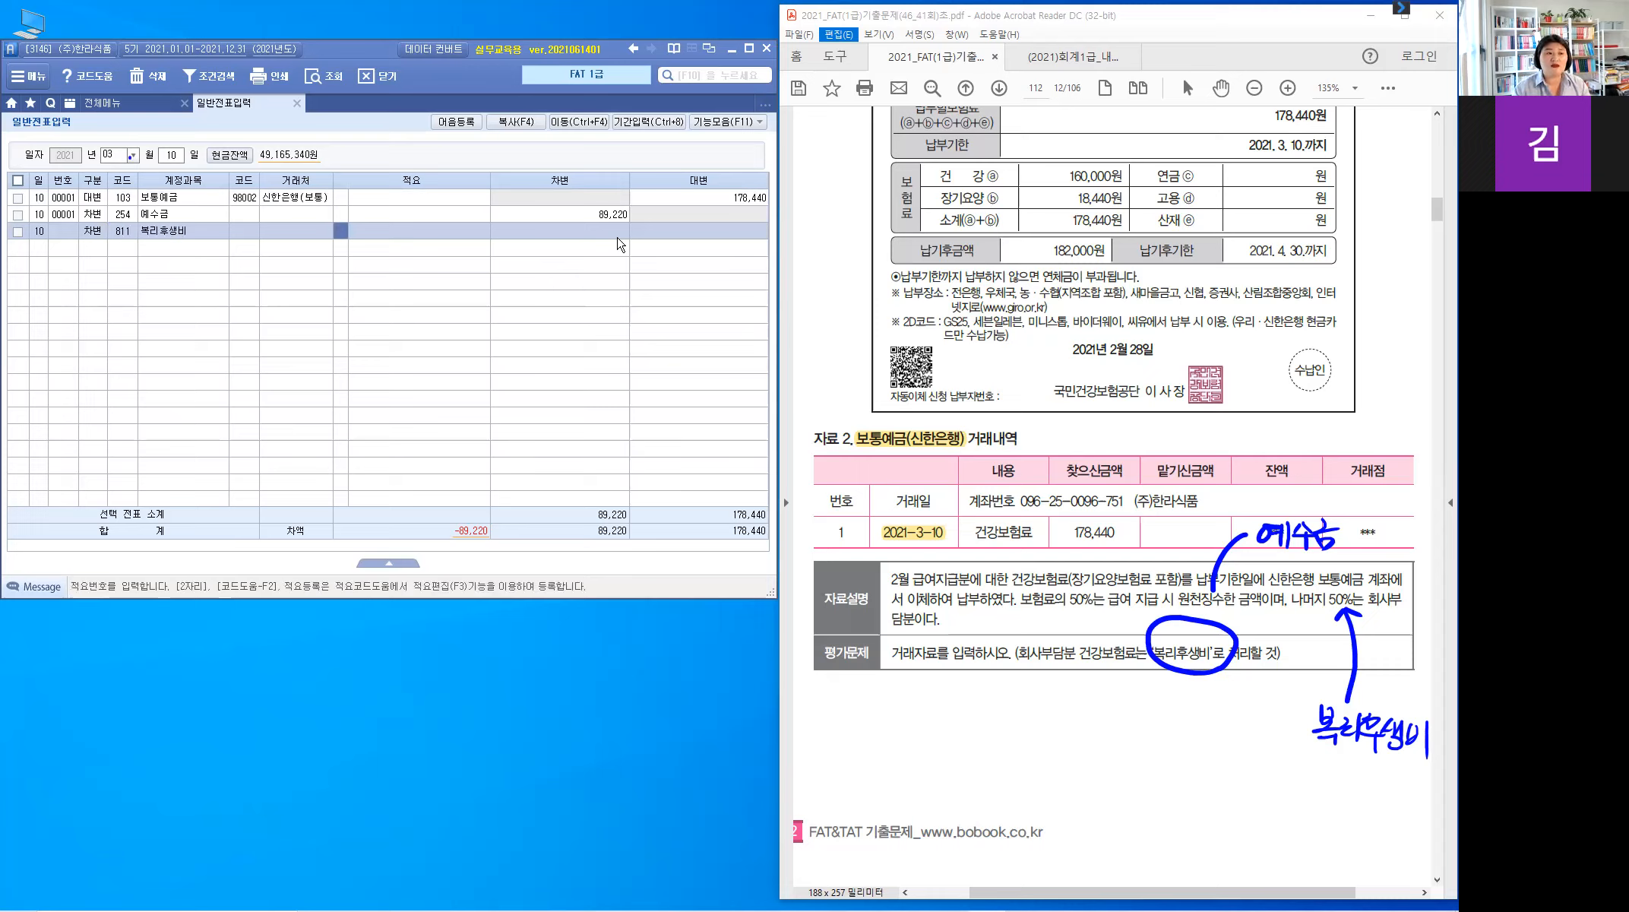
key(Return)
key(Return)
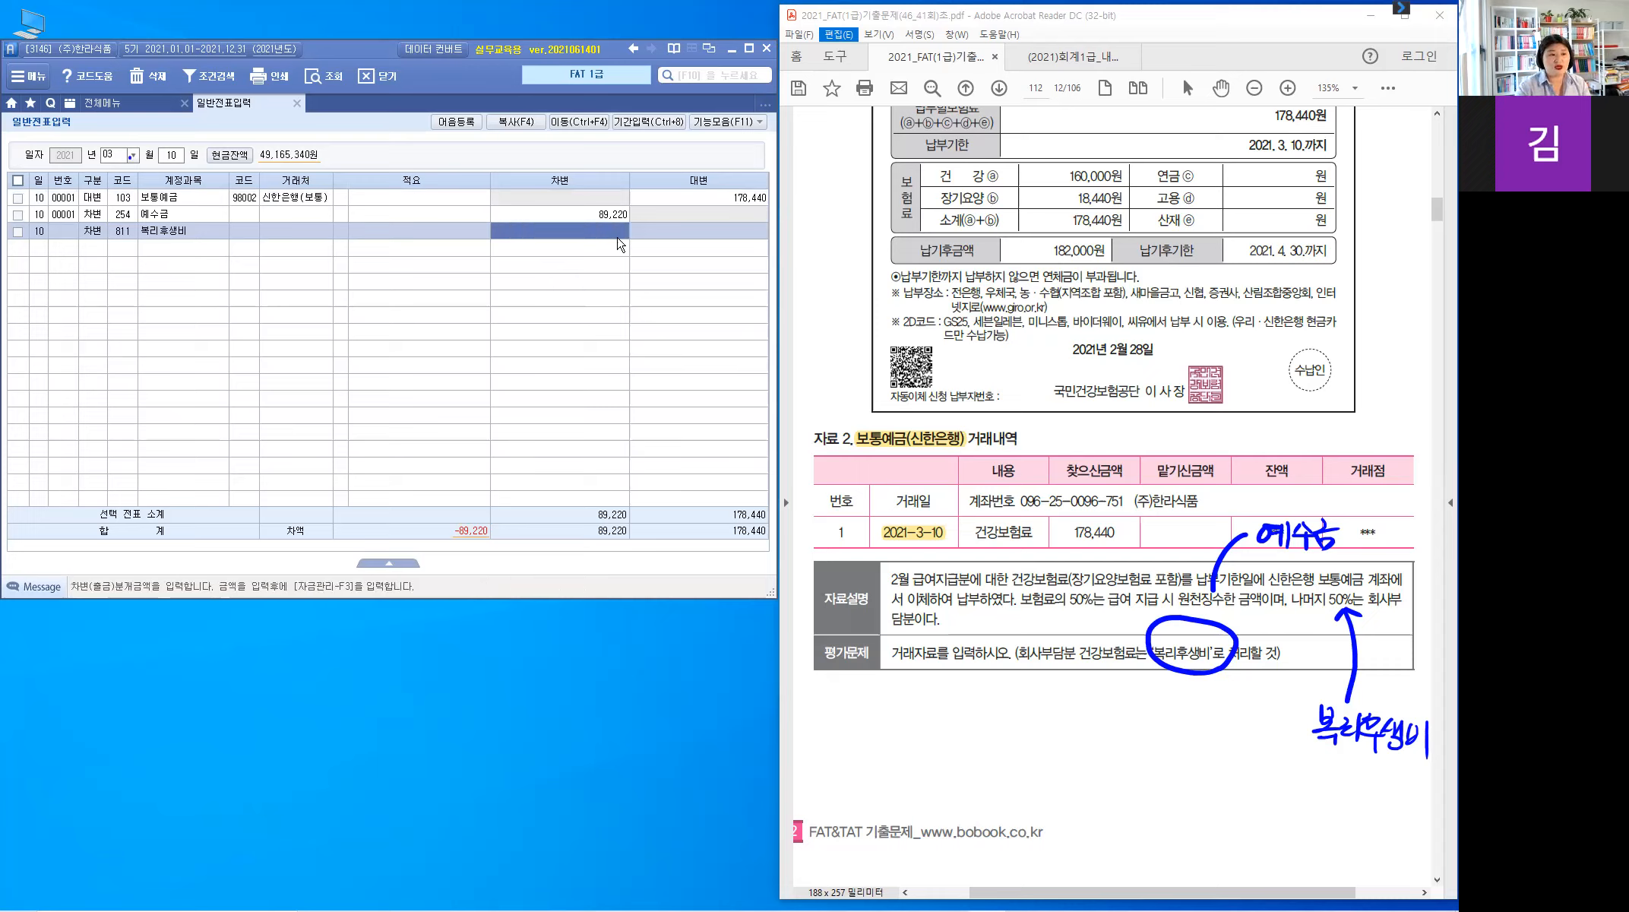
text(89,220)
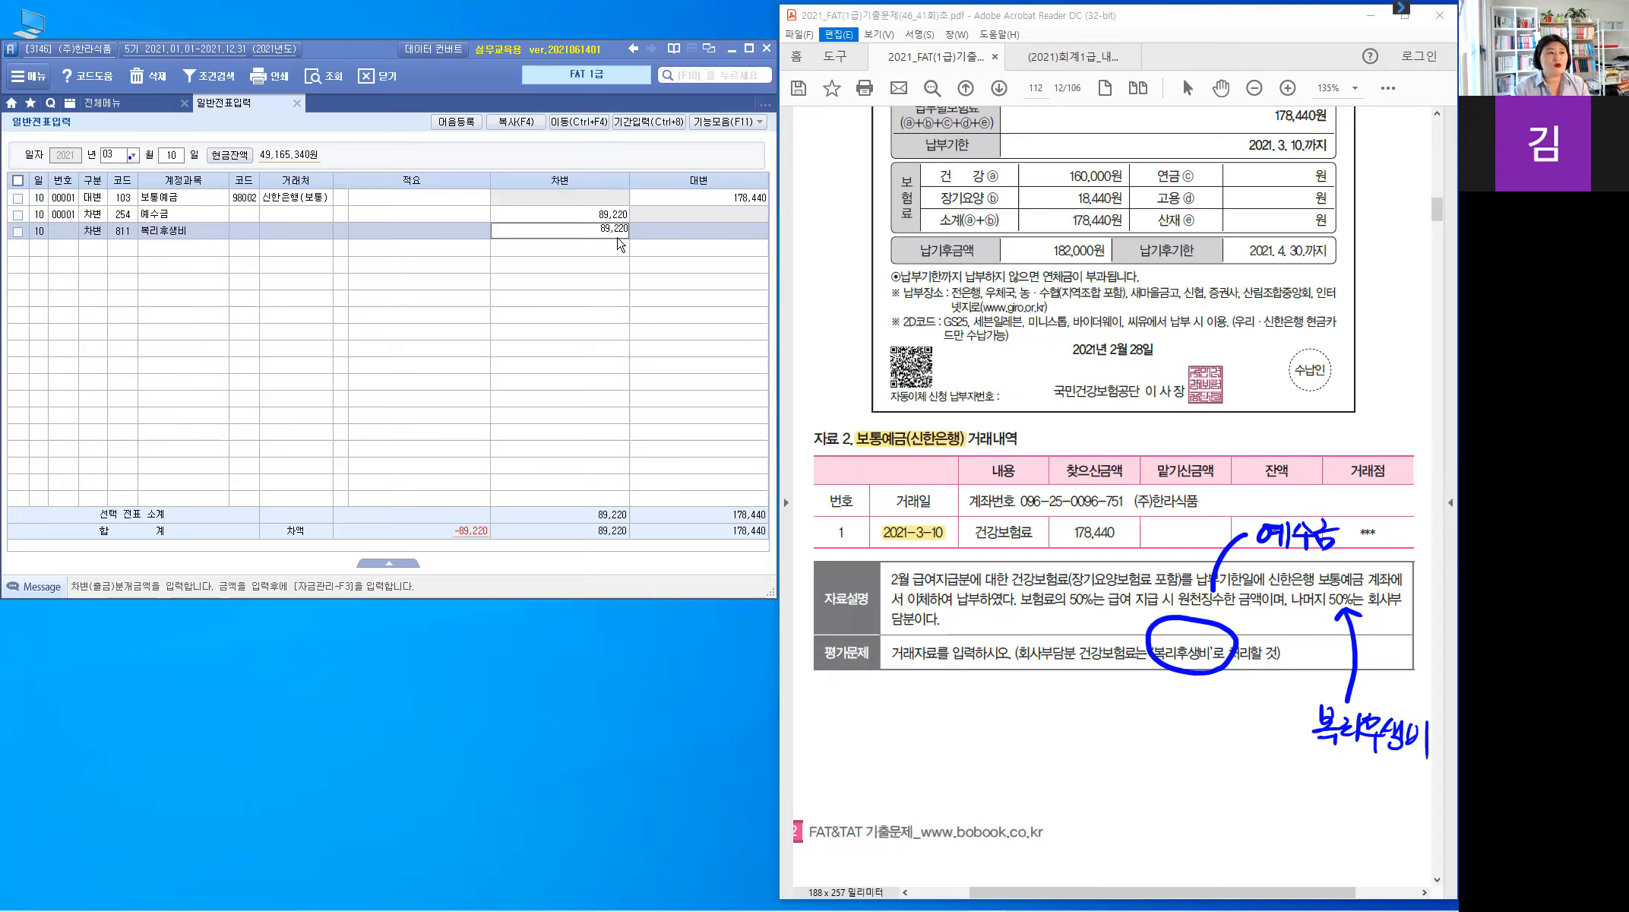
key(Return)
key(Up)
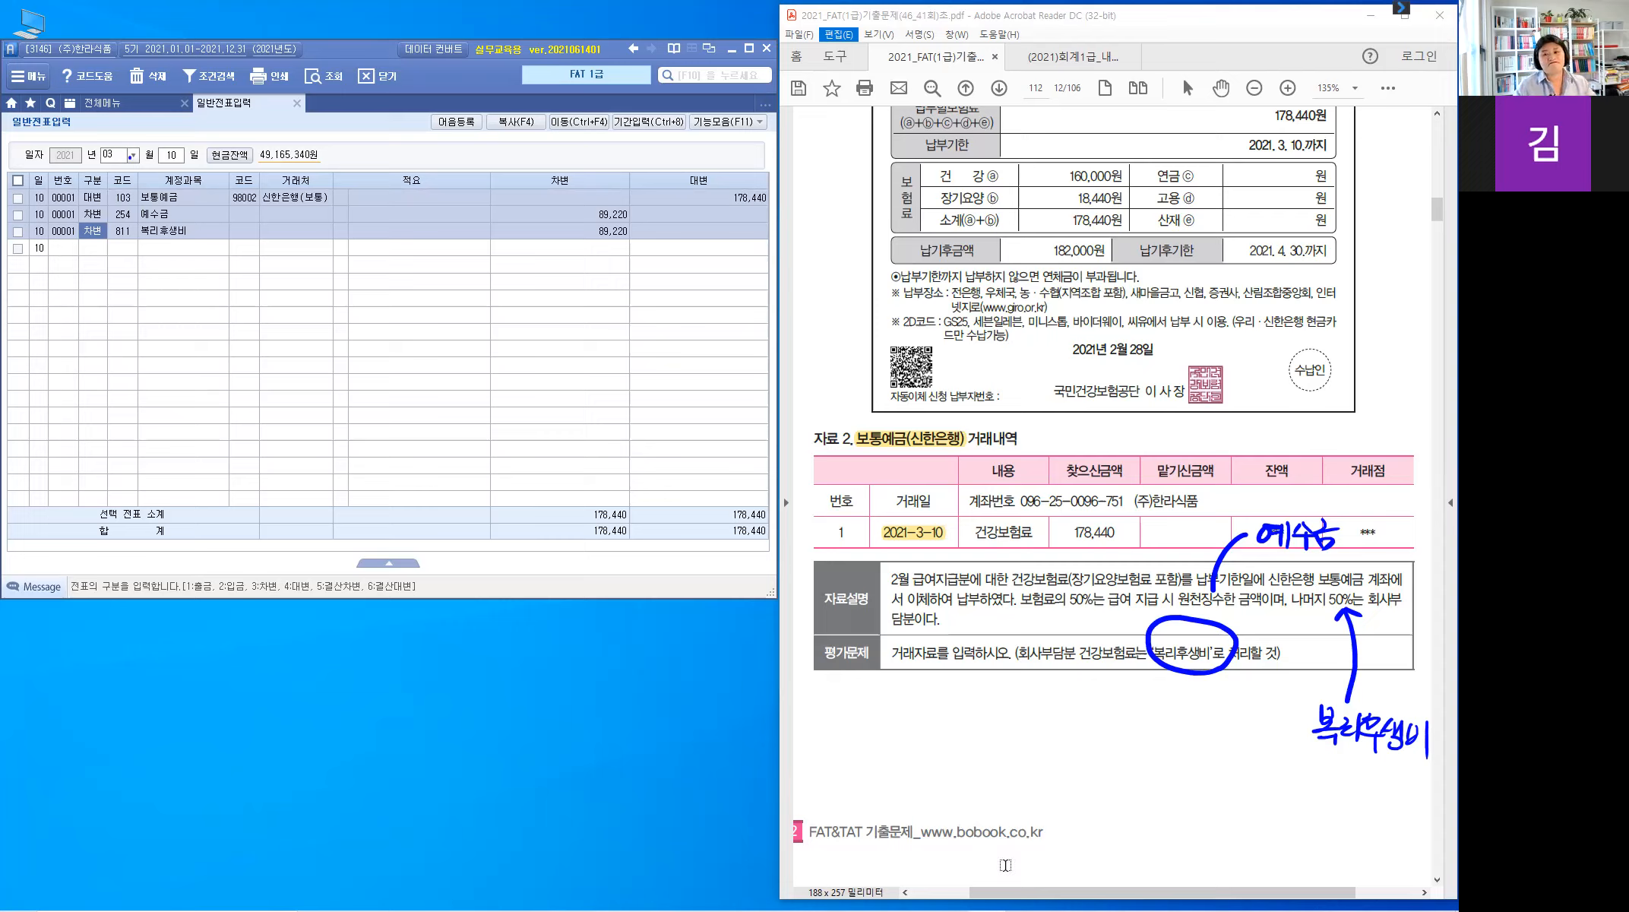
Clear the handwritten annotations and bring item 5's 영수증 and its instructions into view in the exam PDF
click(1067, 764)
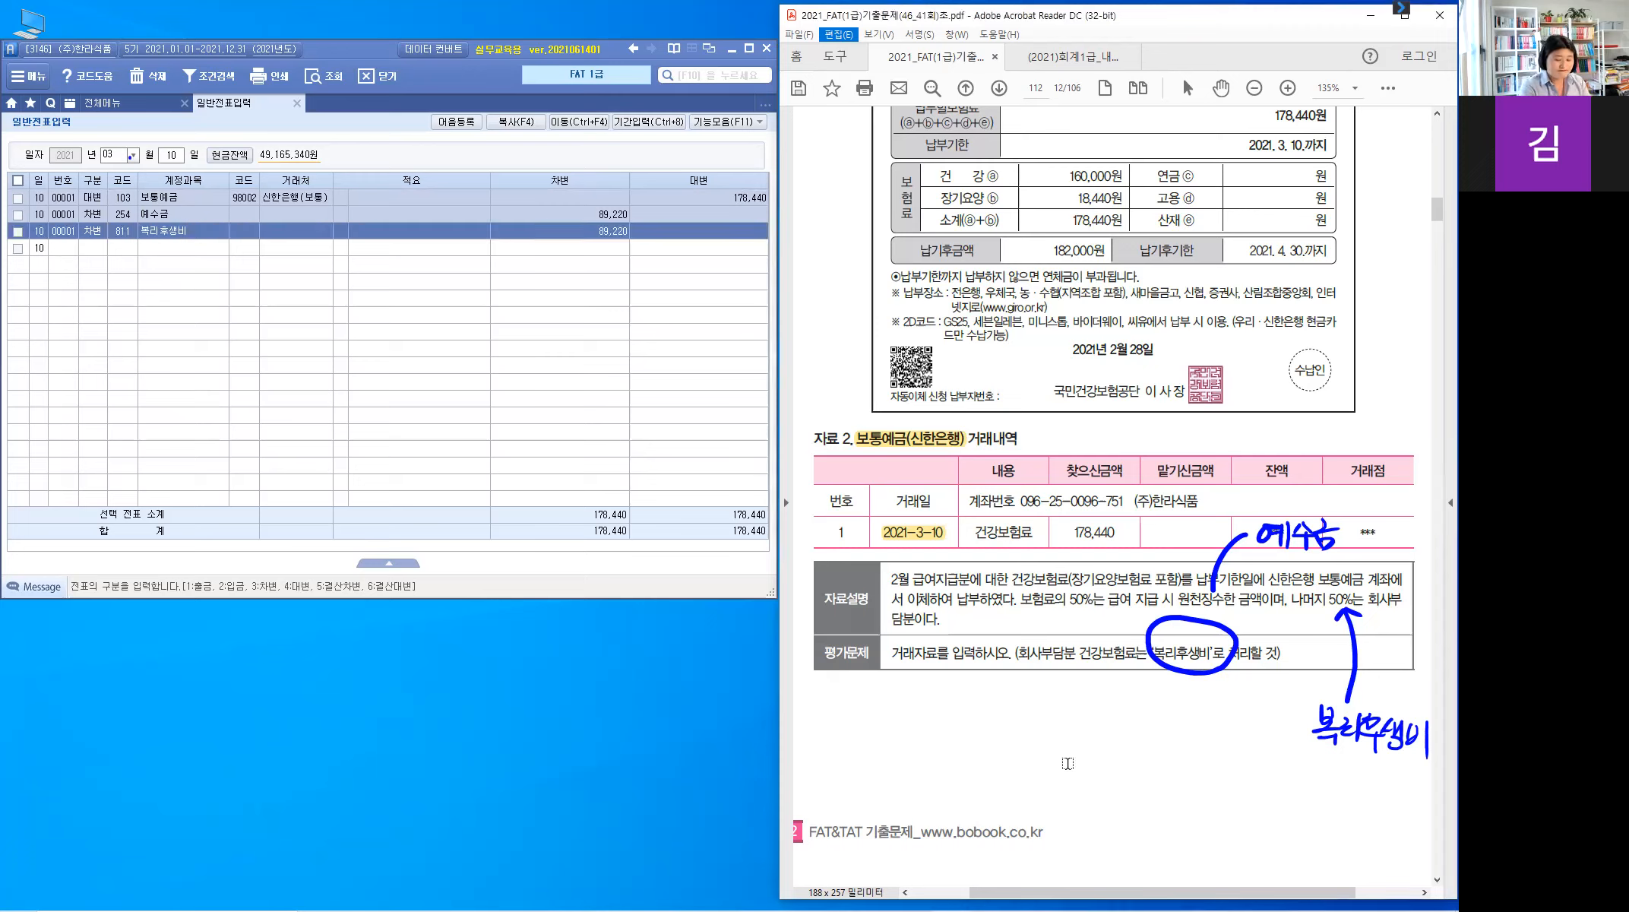
key(Escape)
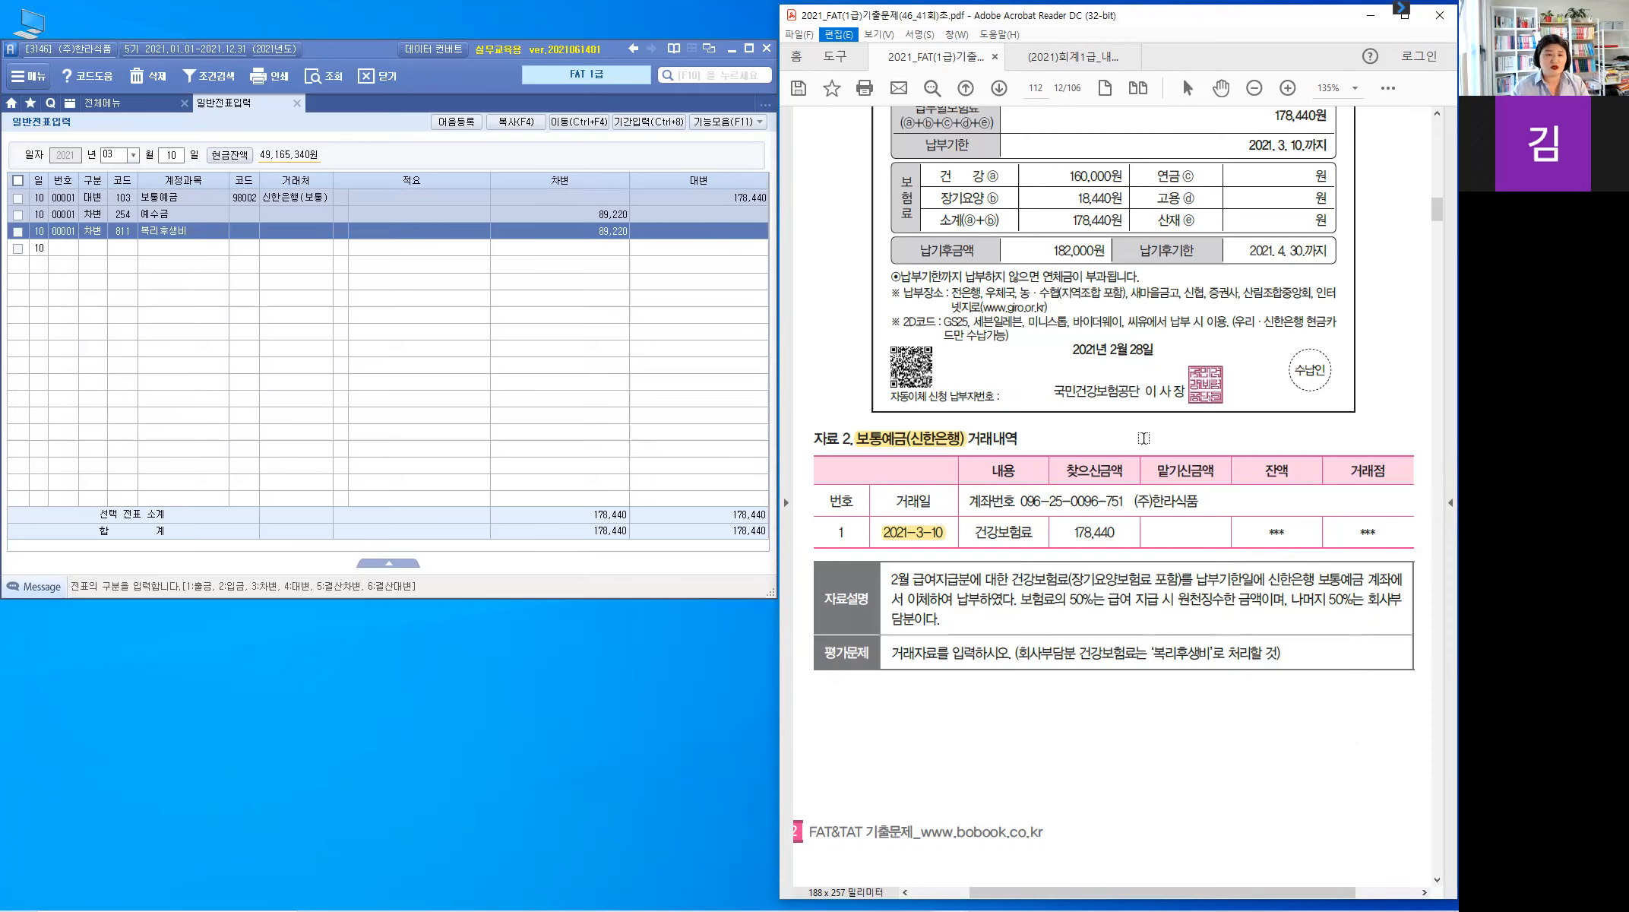
scroll(1141, 437, down, 8)
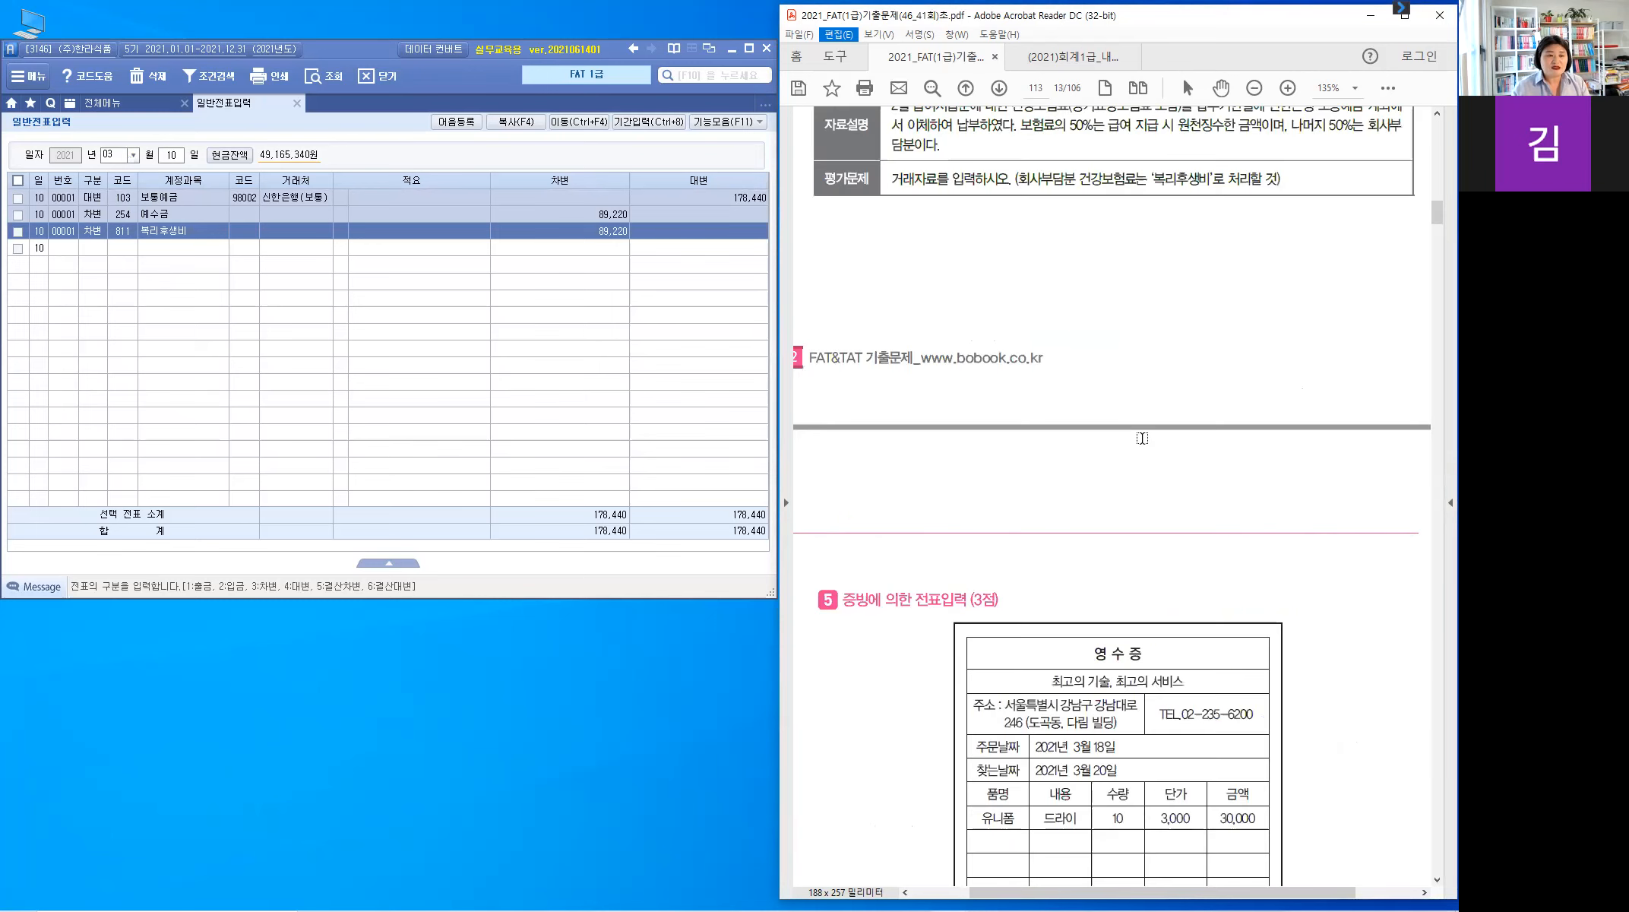
scroll(1142, 438, down, 3)
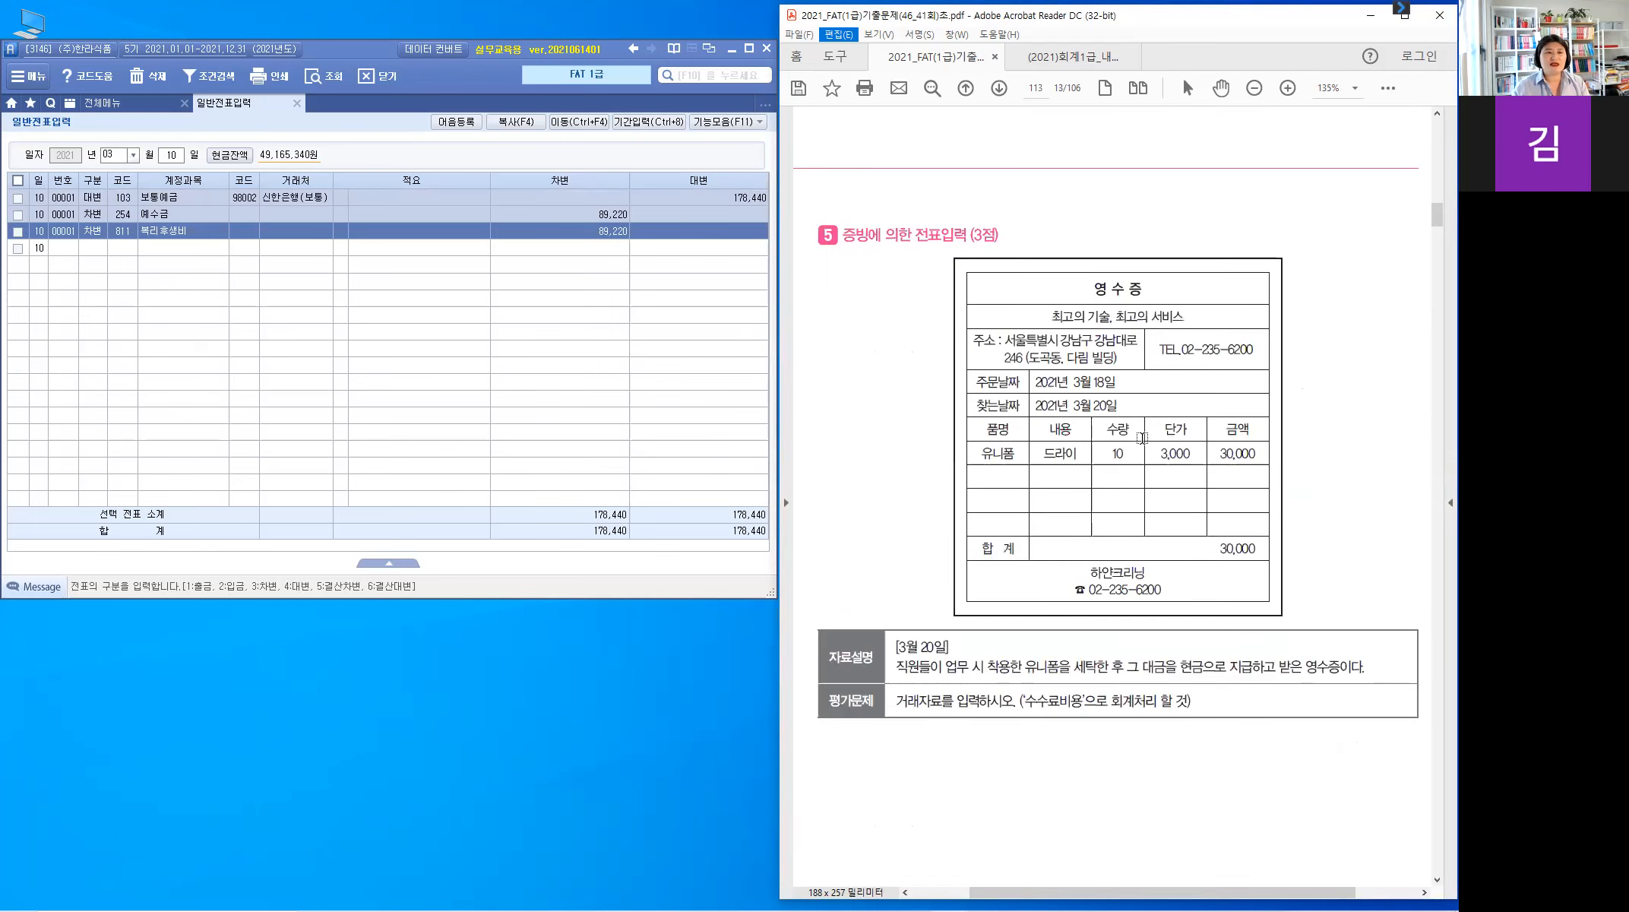
scroll(1141, 438, down, 1)
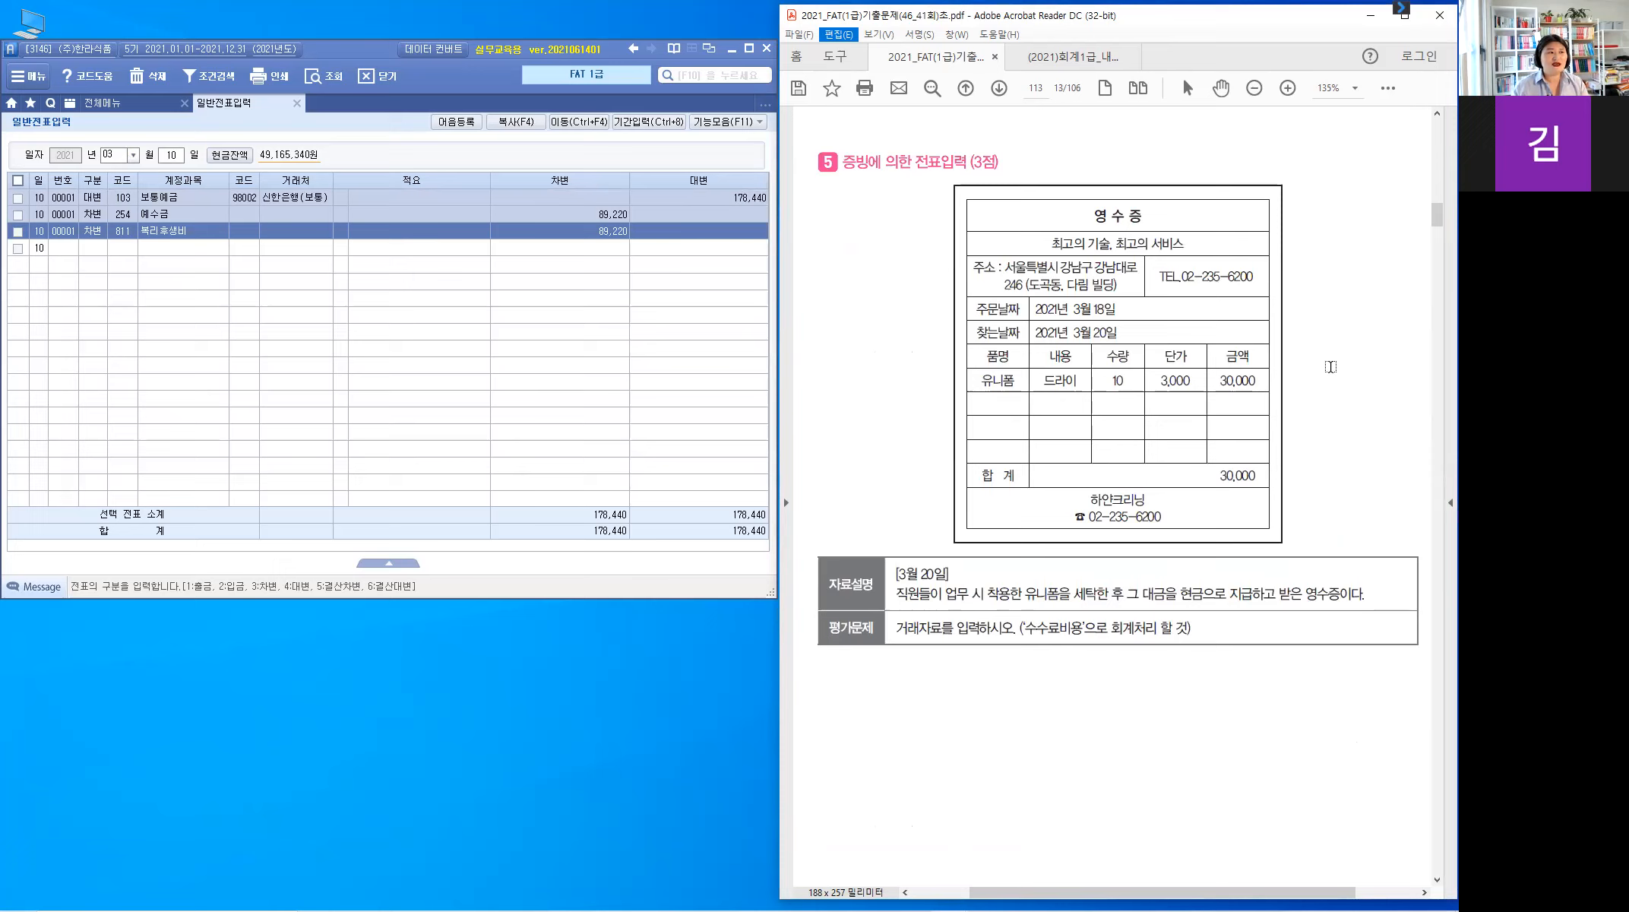
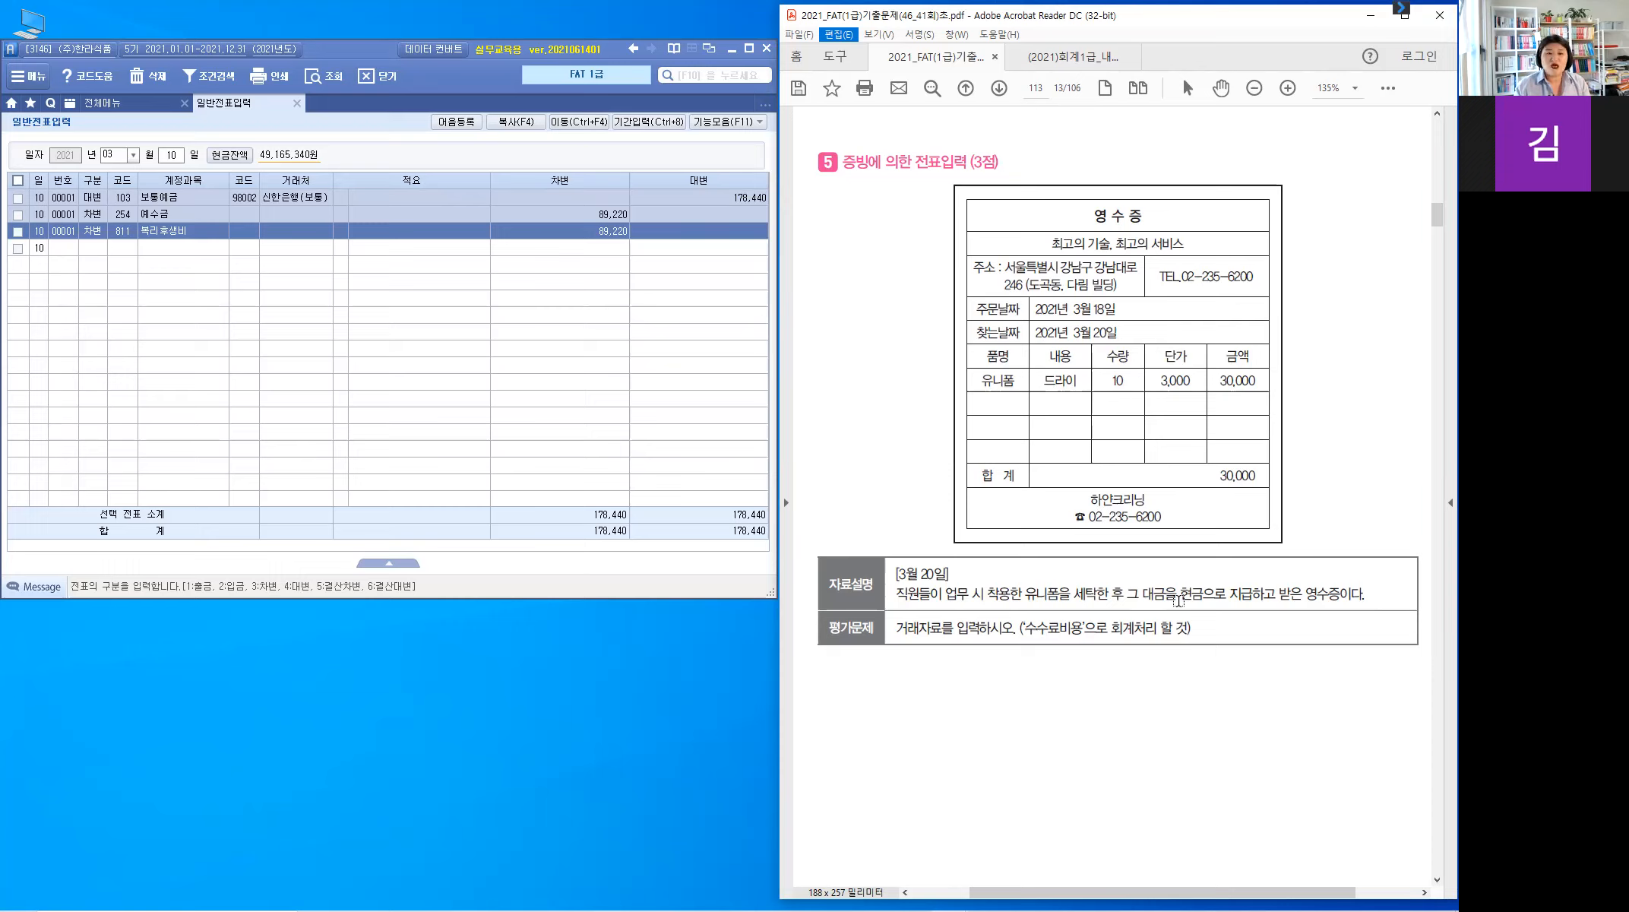
Highlight 현금, '수수료비용' and [3월 20일] in item 5's 자료설명 and 평가문제 text
drag(1203, 599, 1181, 600)
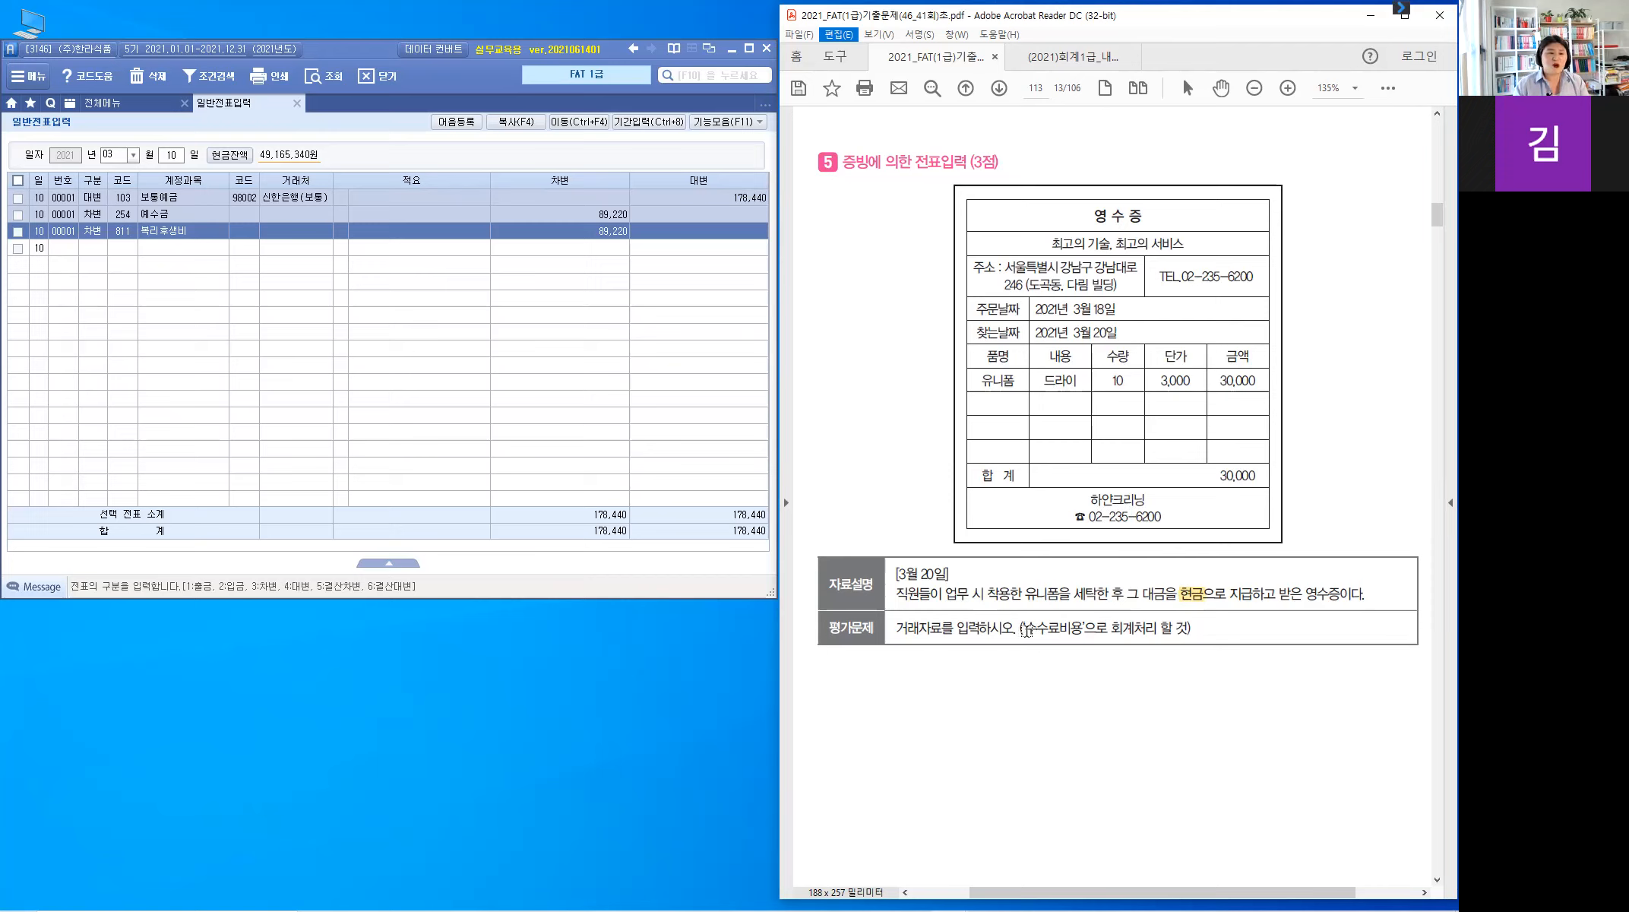
drag(1024, 628, 1082, 629)
click(989, 760)
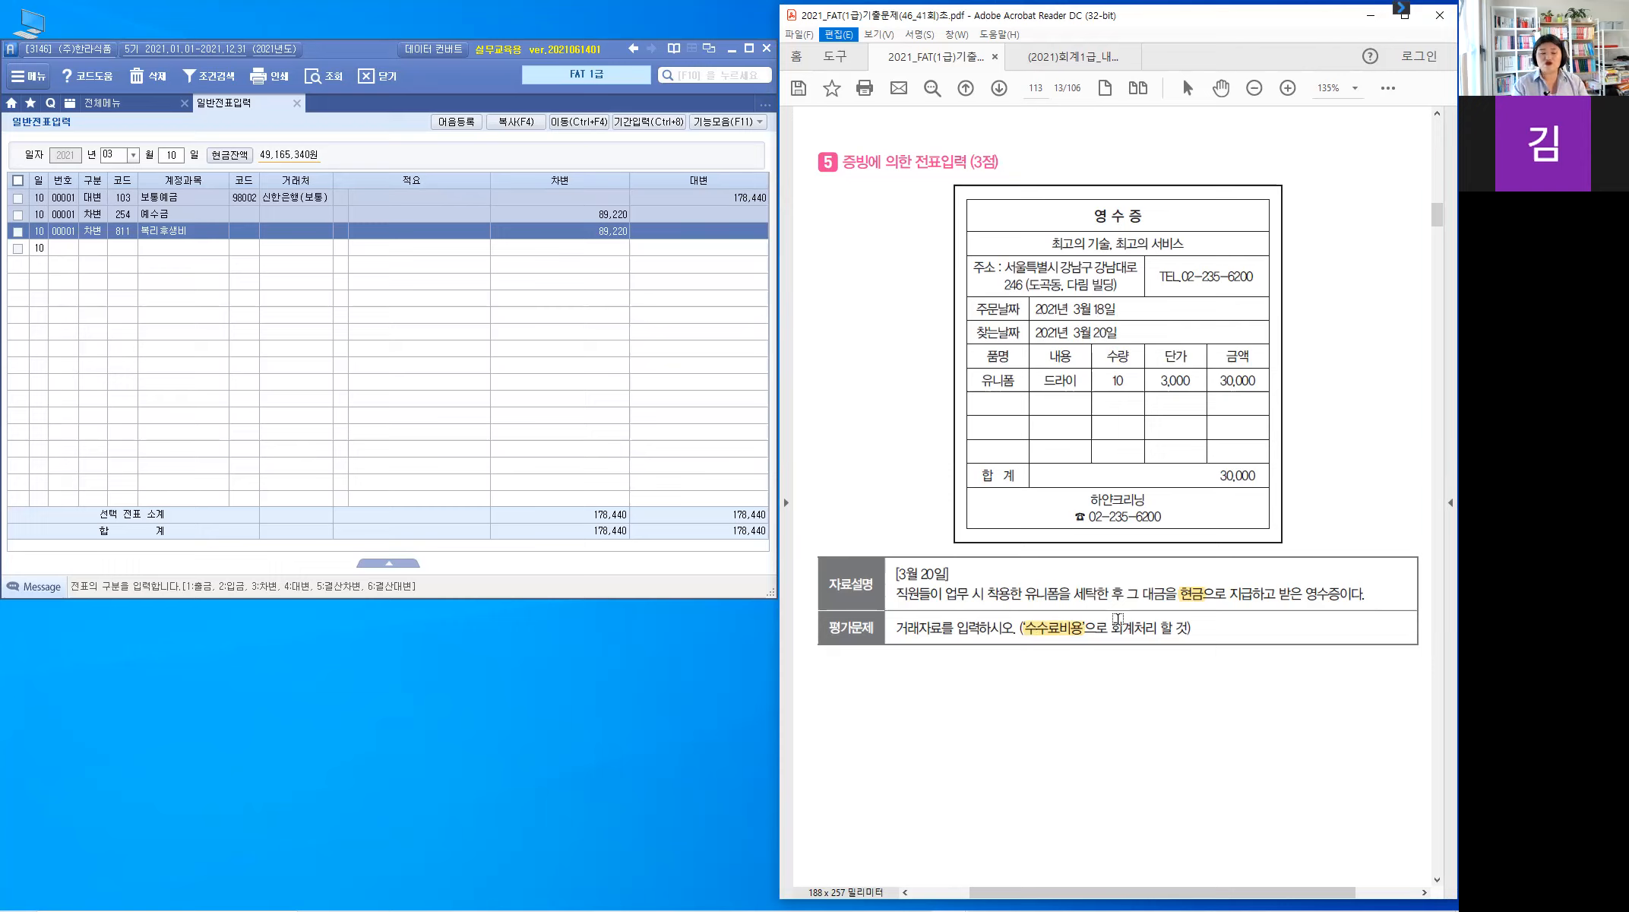
drag(905, 571, 950, 576)
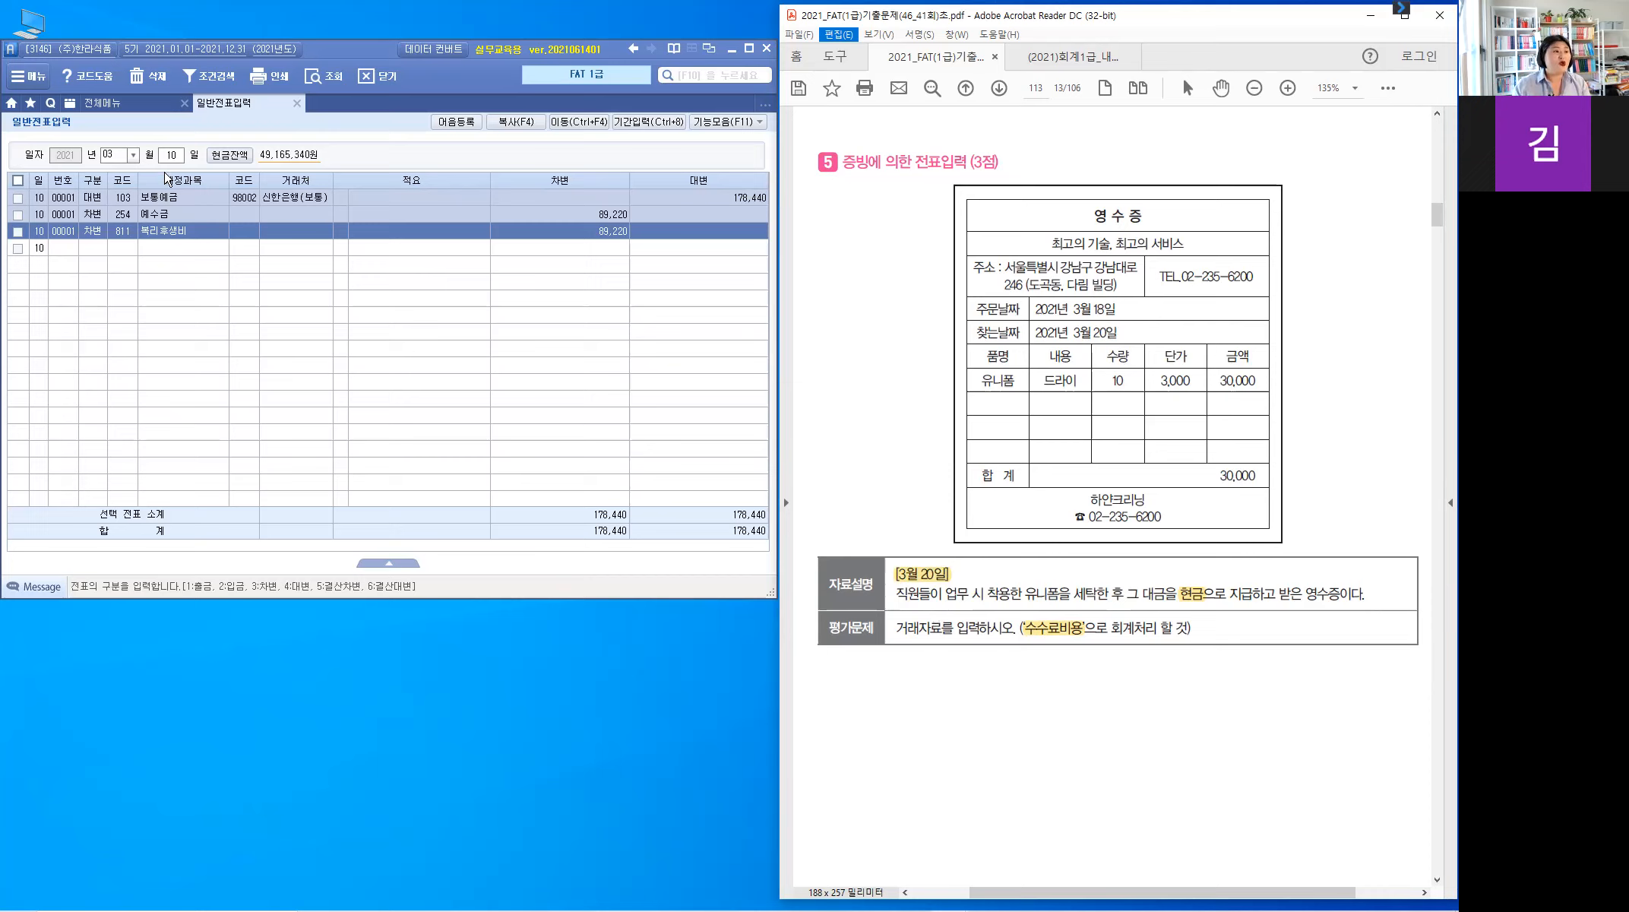
Set the general voucher date to March 20
click(131, 253)
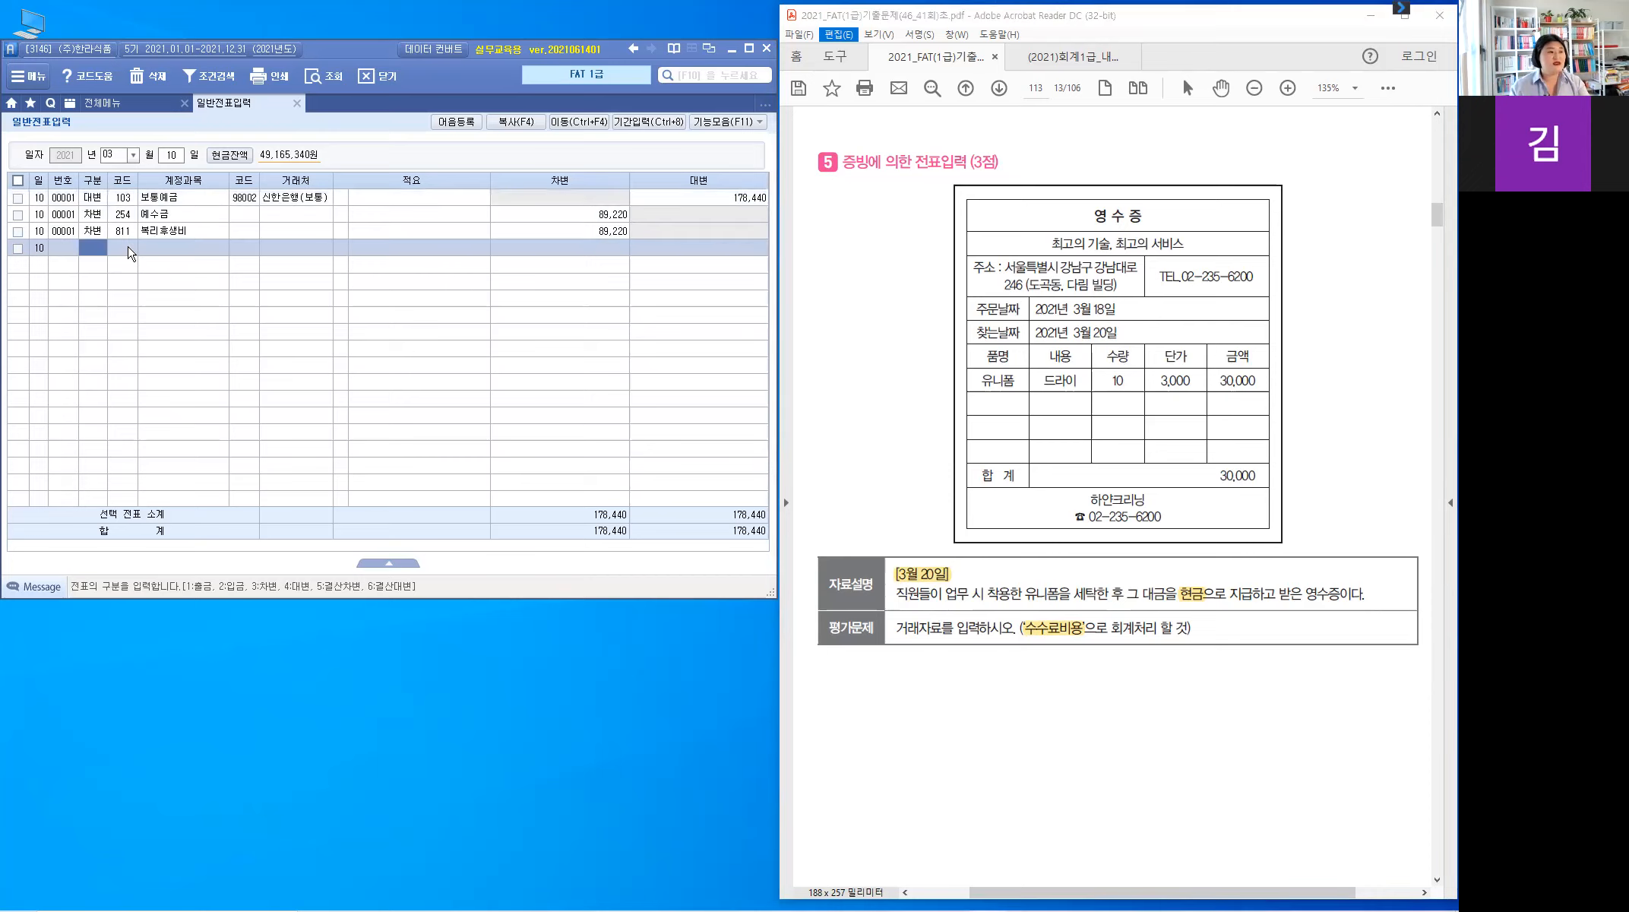
key(Escape)
text(20)
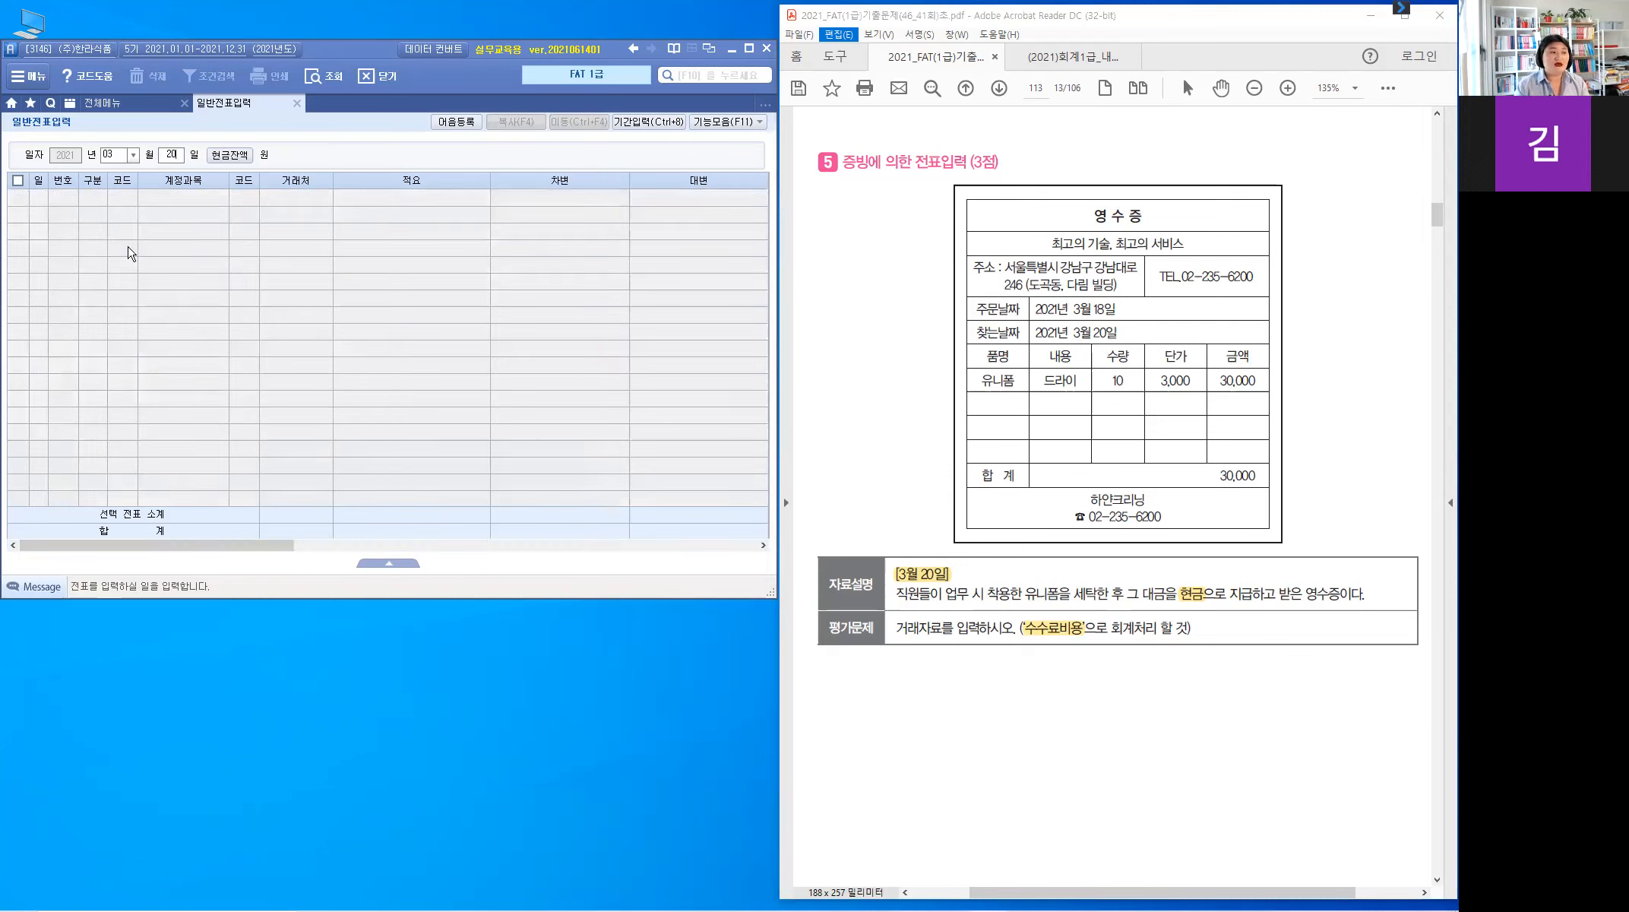
key(Return)
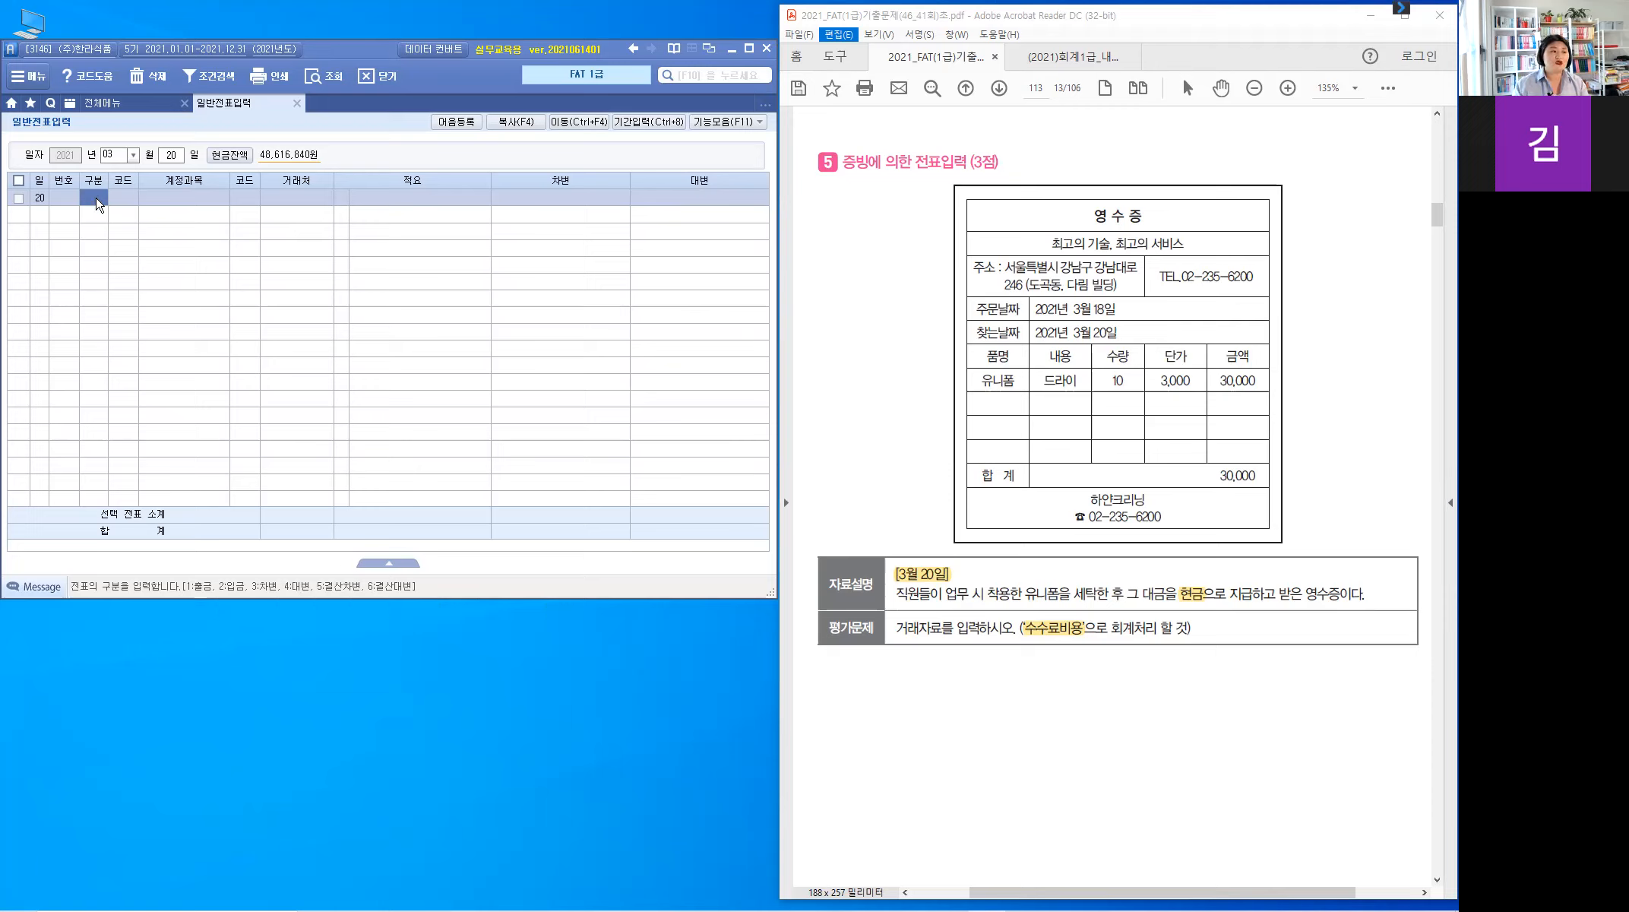
Start a cash payment (출금) line on the March 20 voucher with account 831 수수료비용
text(1)
key(Return)
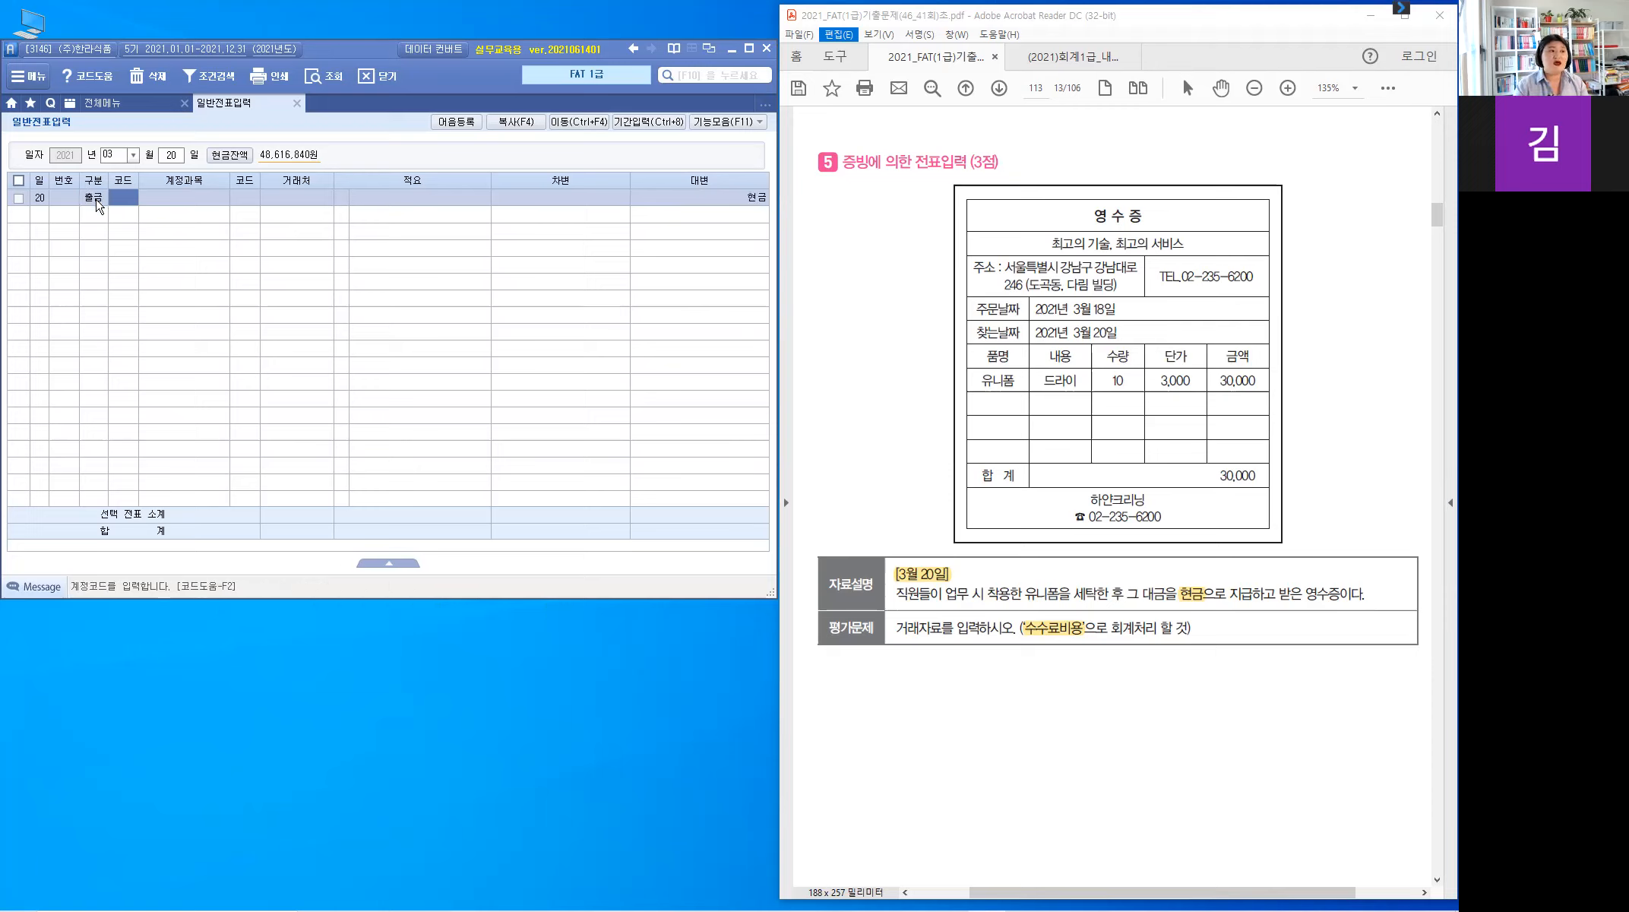
text(수수)
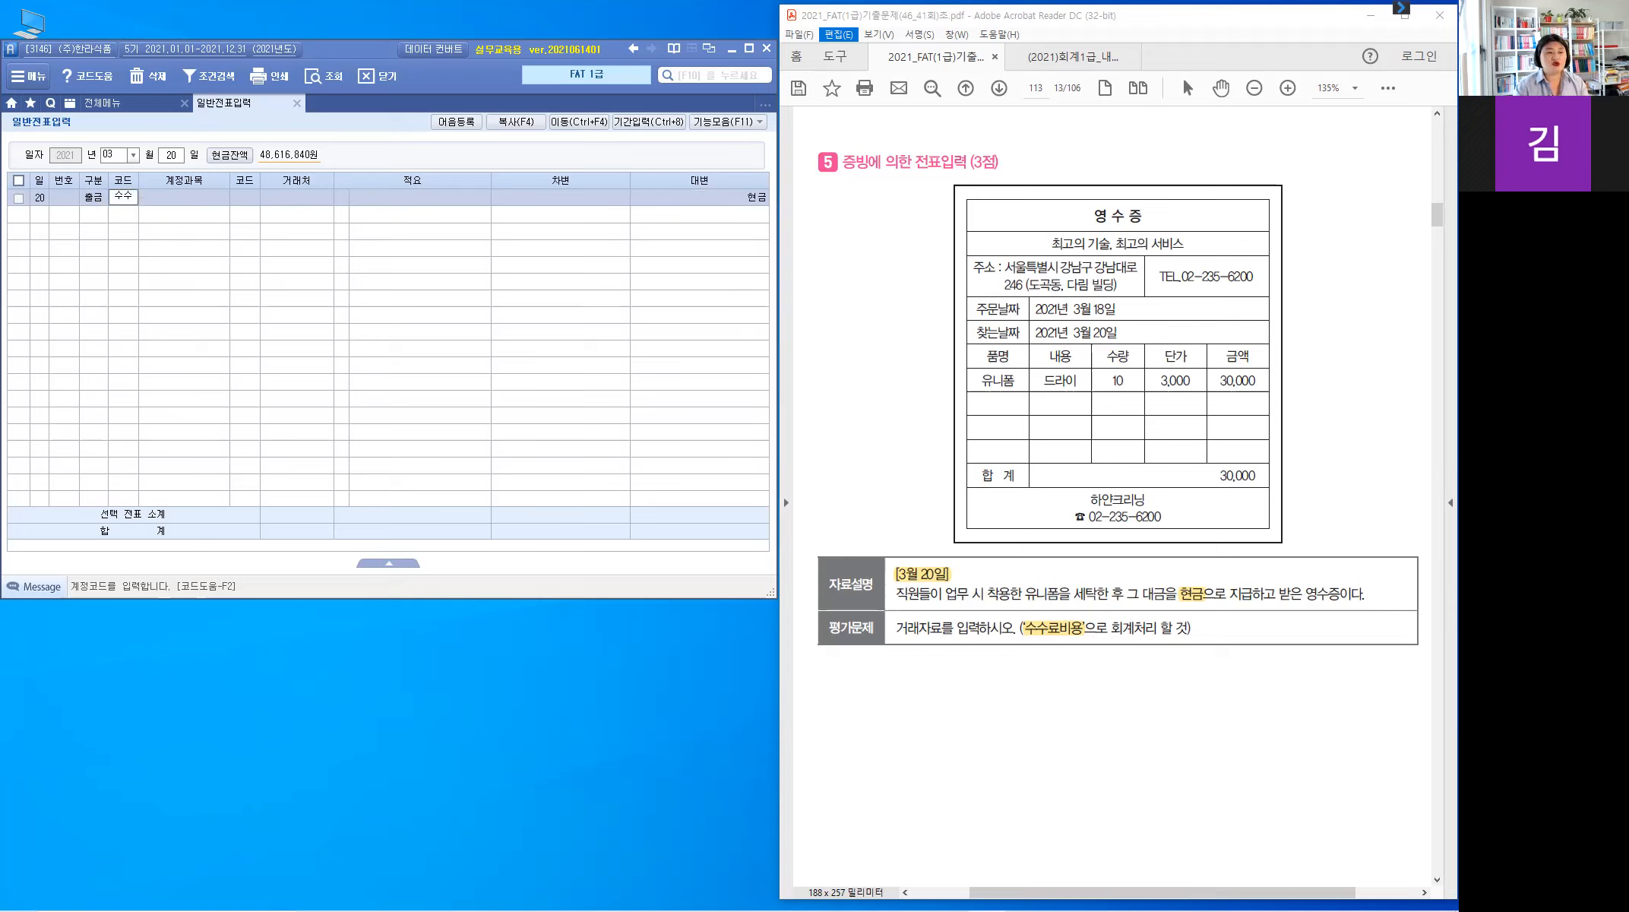
key(Return)
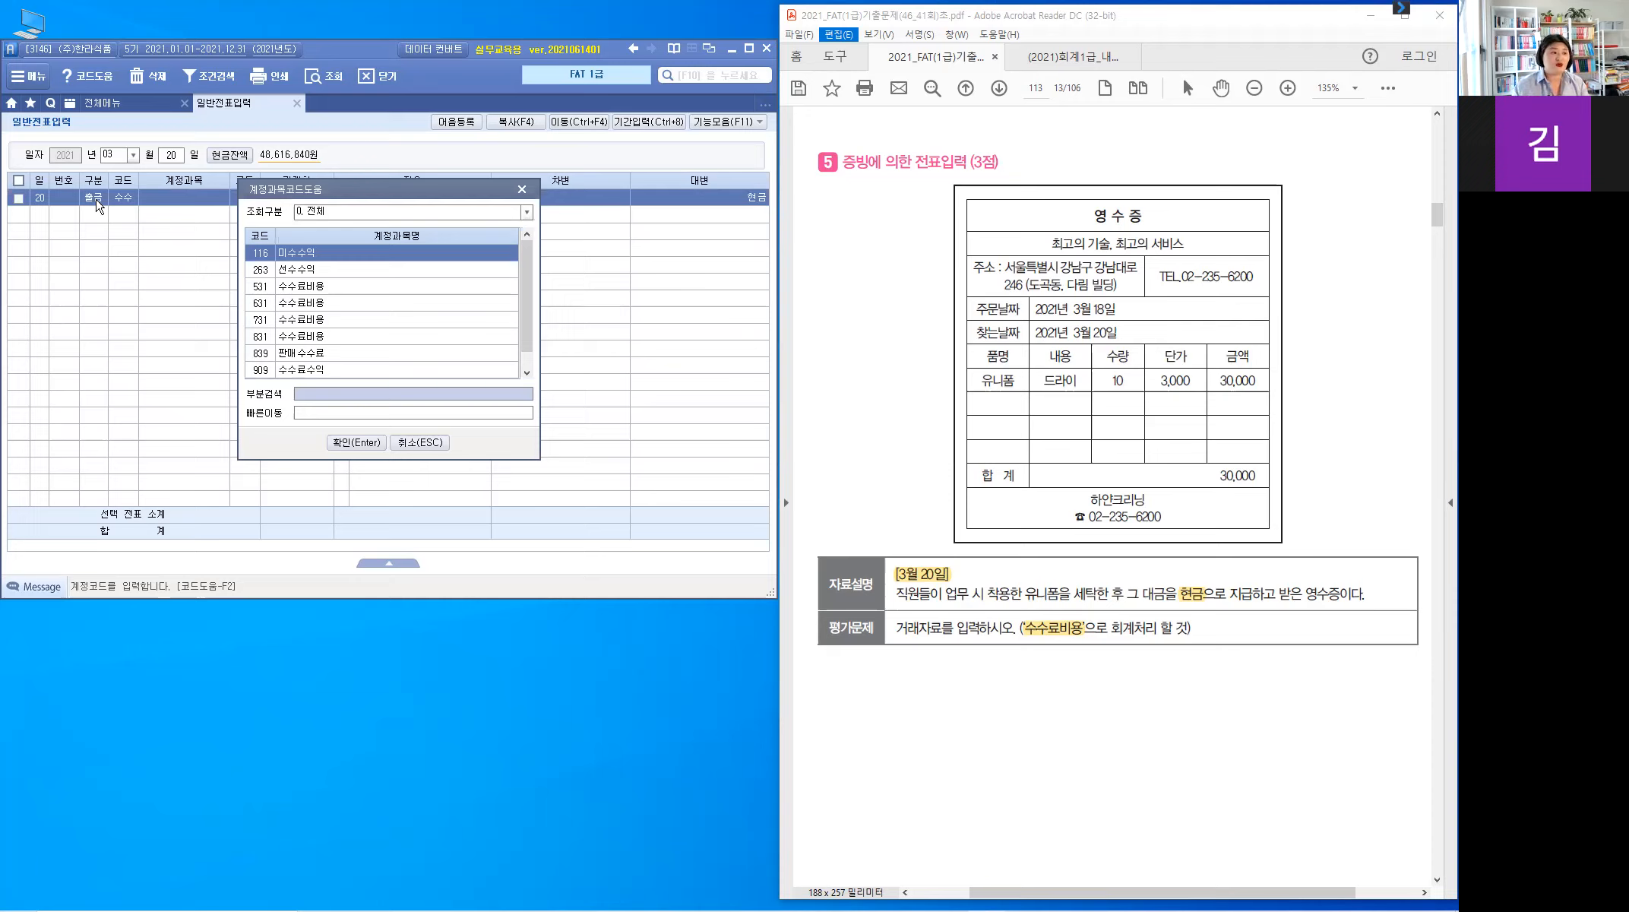
click(318, 338)
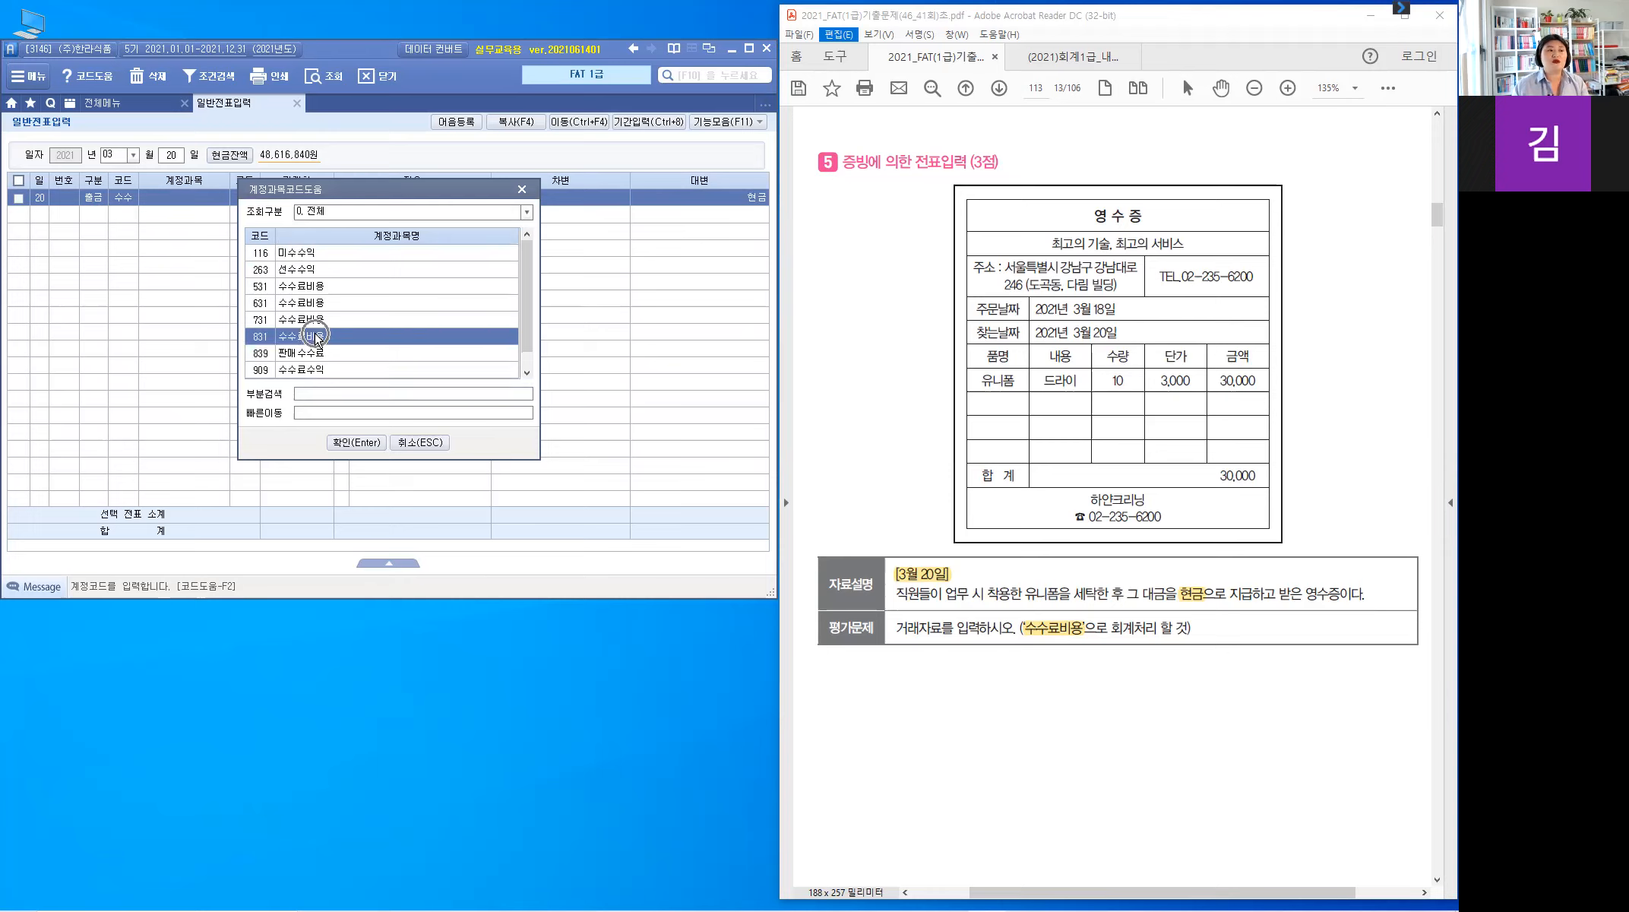
click(340, 443)
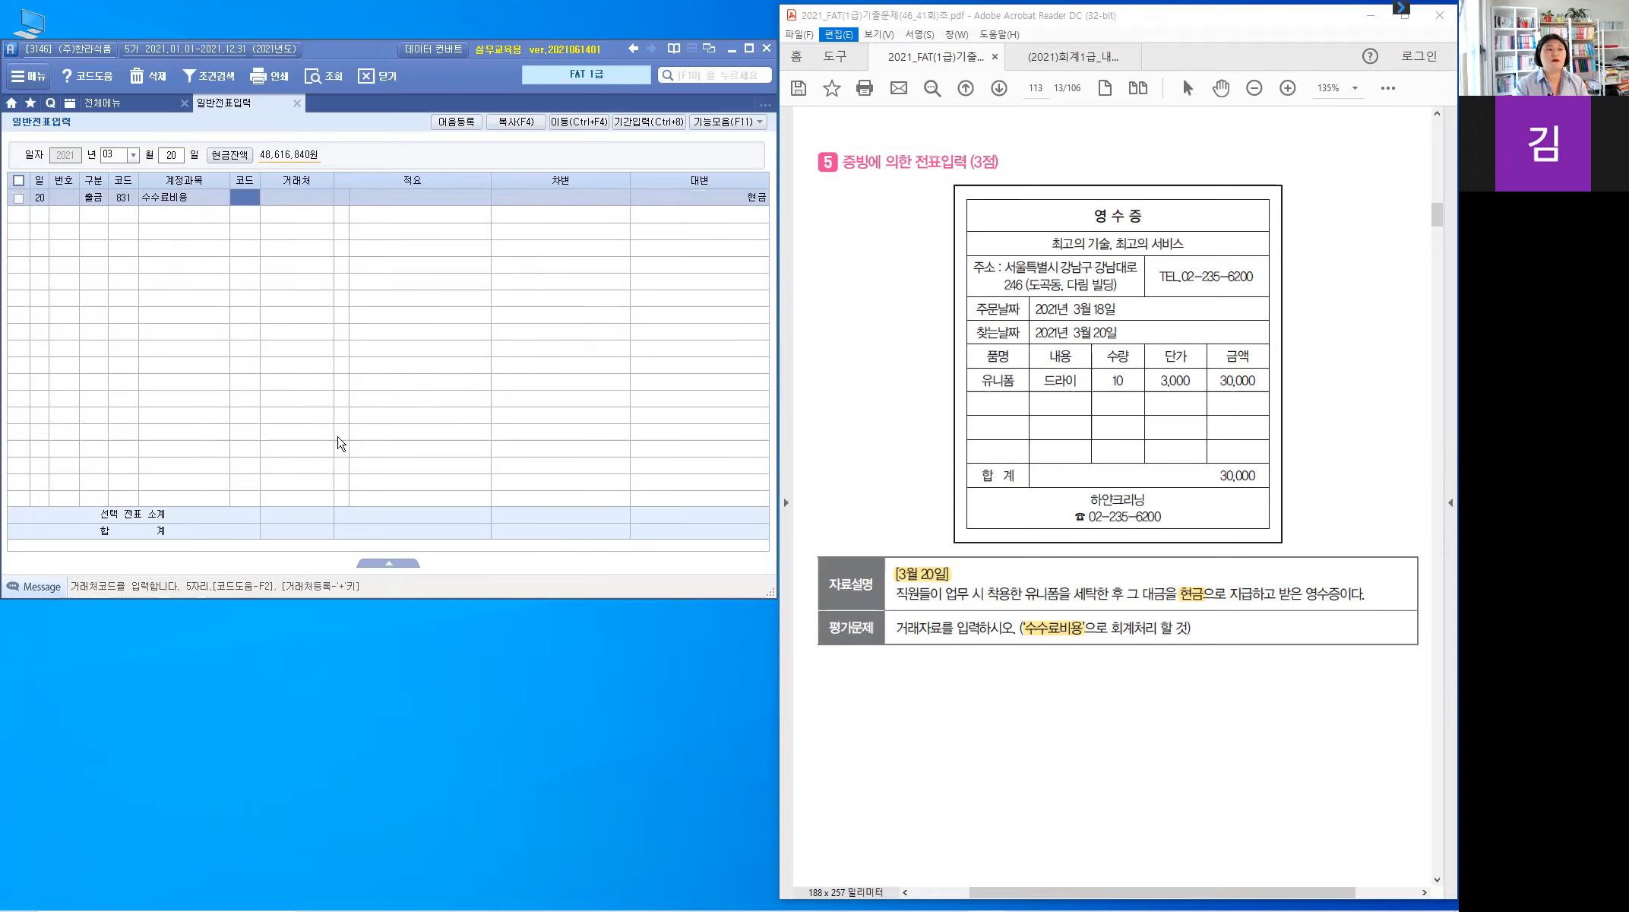
Set the 수수료비용 line's debit amount to 30,000, leaving the partner and description blank, and save the line
key(Return)
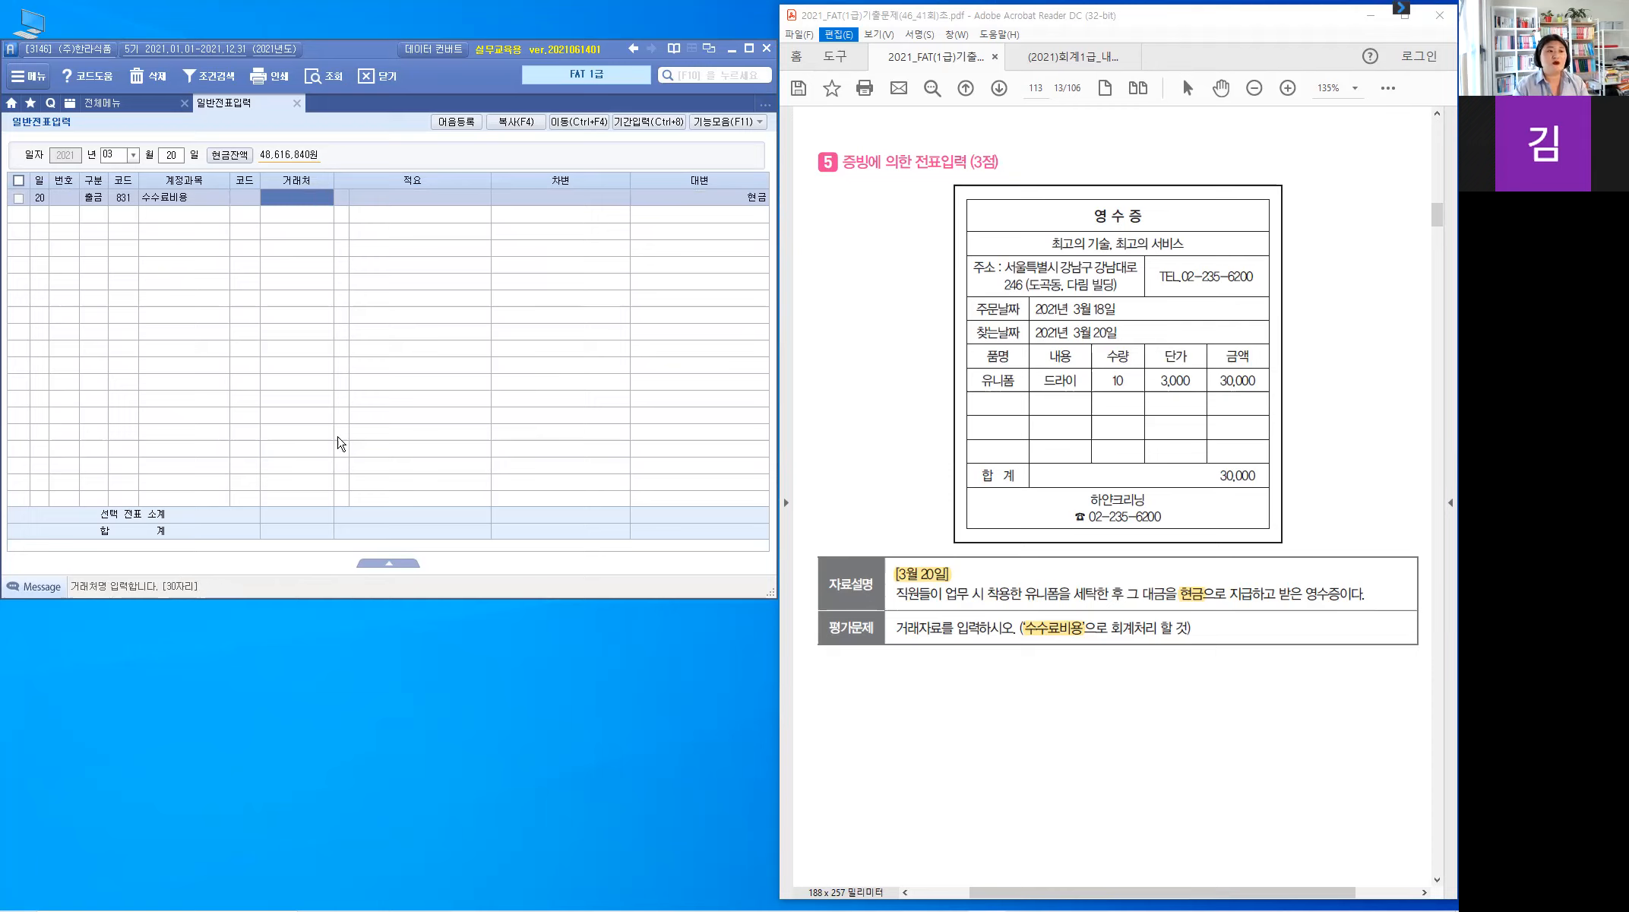
key(Return)
key(Return)
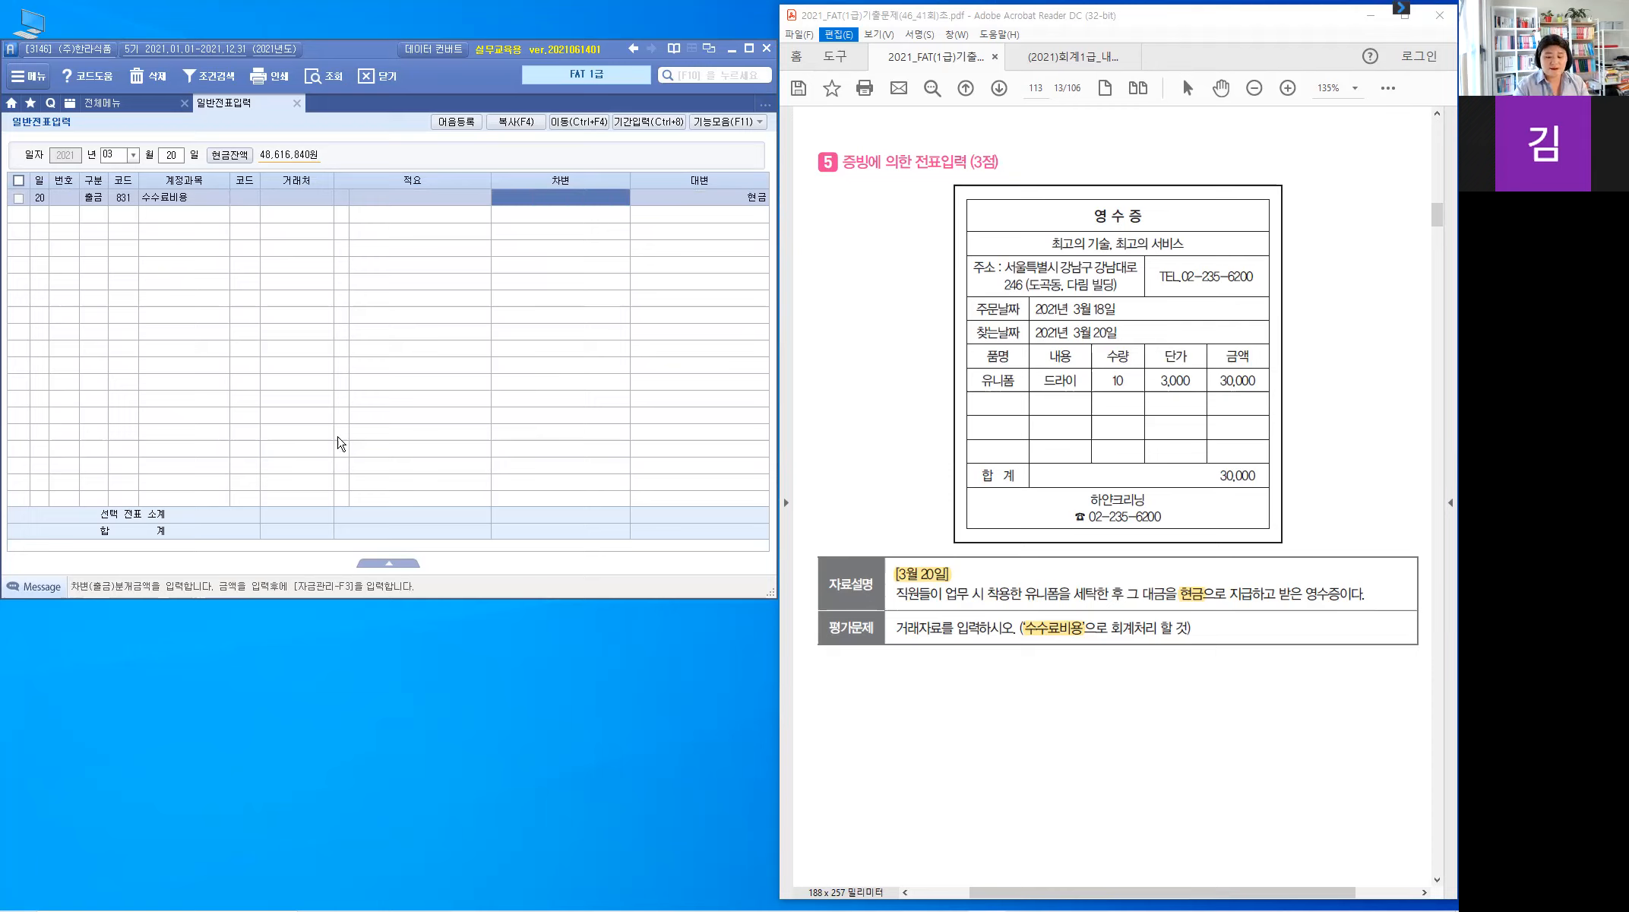
text(30,000)
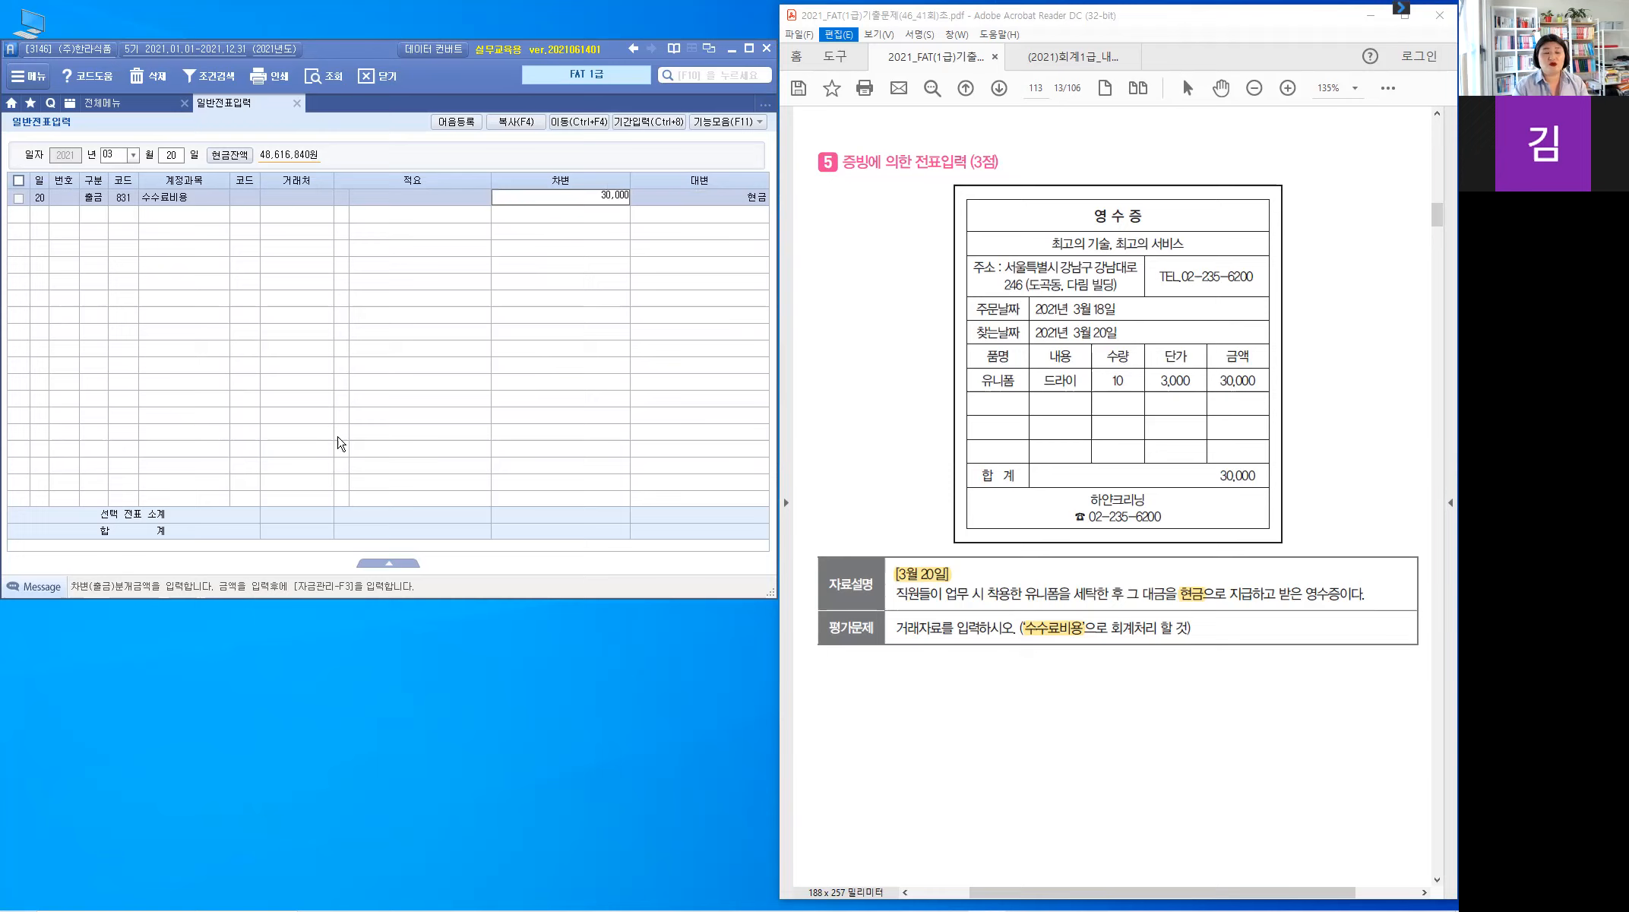
key(Return)
key(Up)
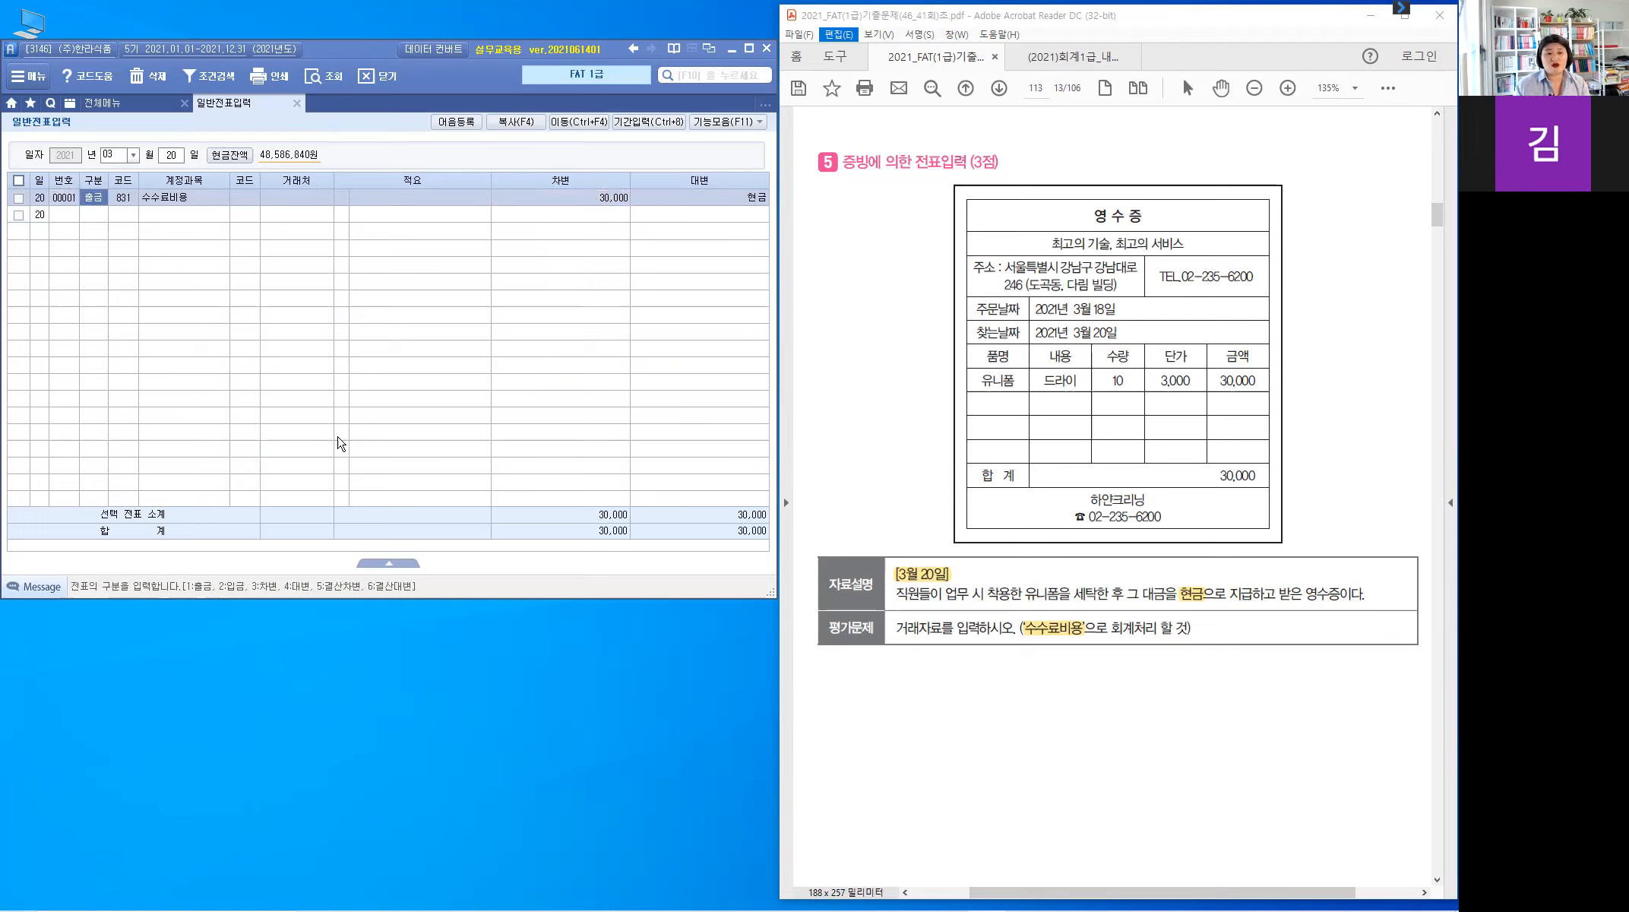
Bring item 6's 사망신고서 into view and highlight [3월 25일] (주)고도식품, 사망 and 대손처리 in its 자료설명
click(1099, 715)
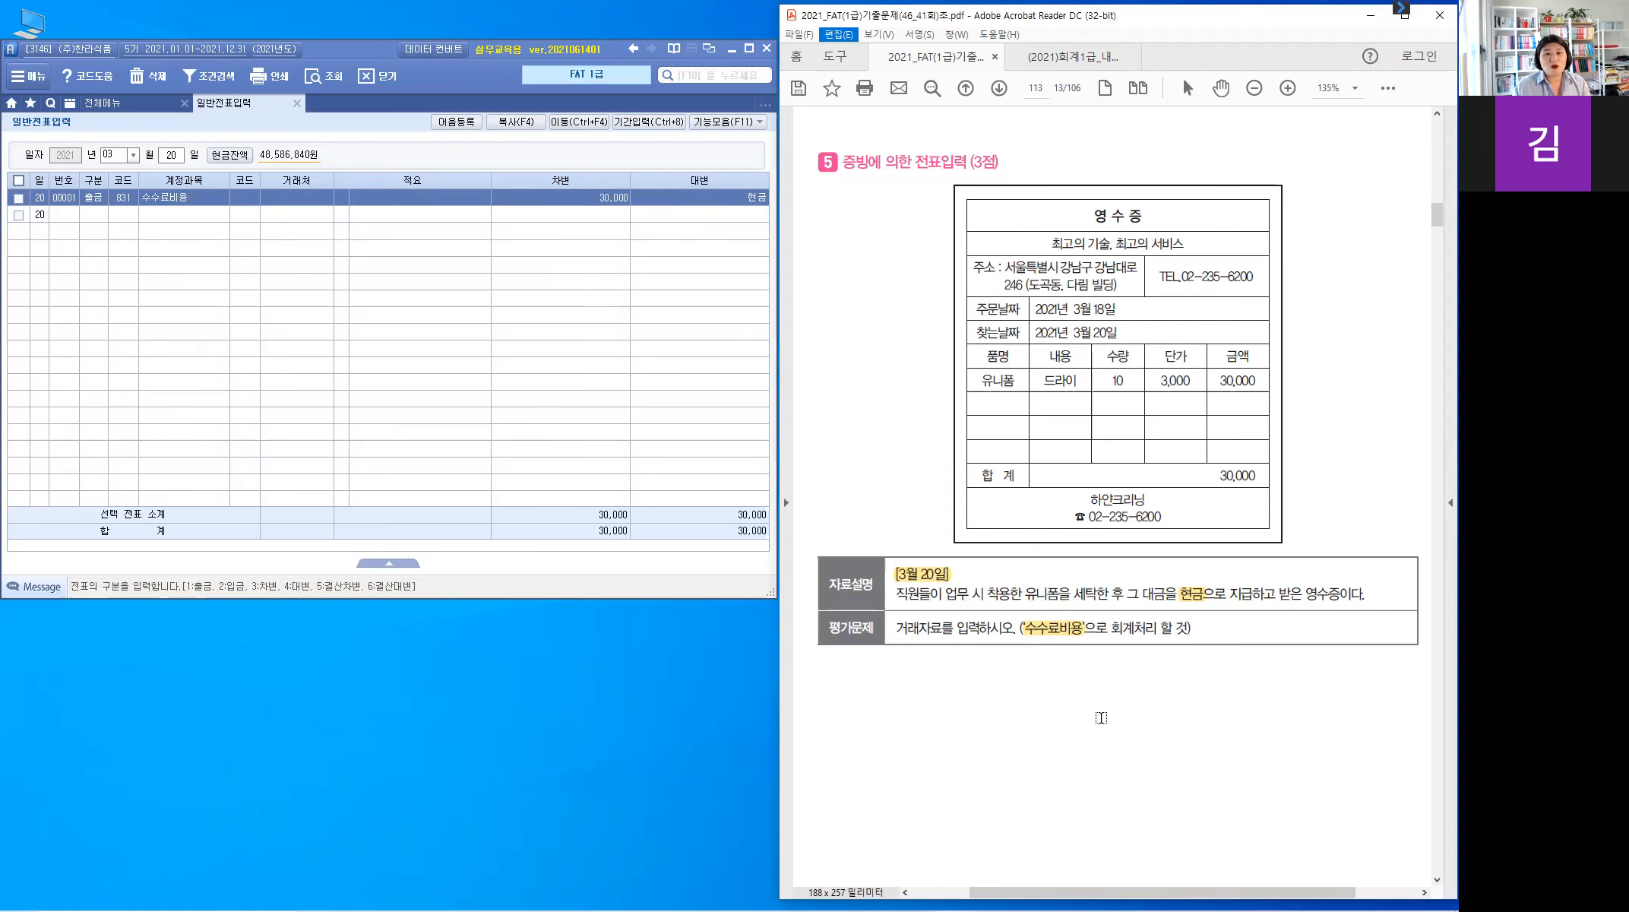
scroll(1101, 718, down, 5)
scroll(1100, 717, down, 3)
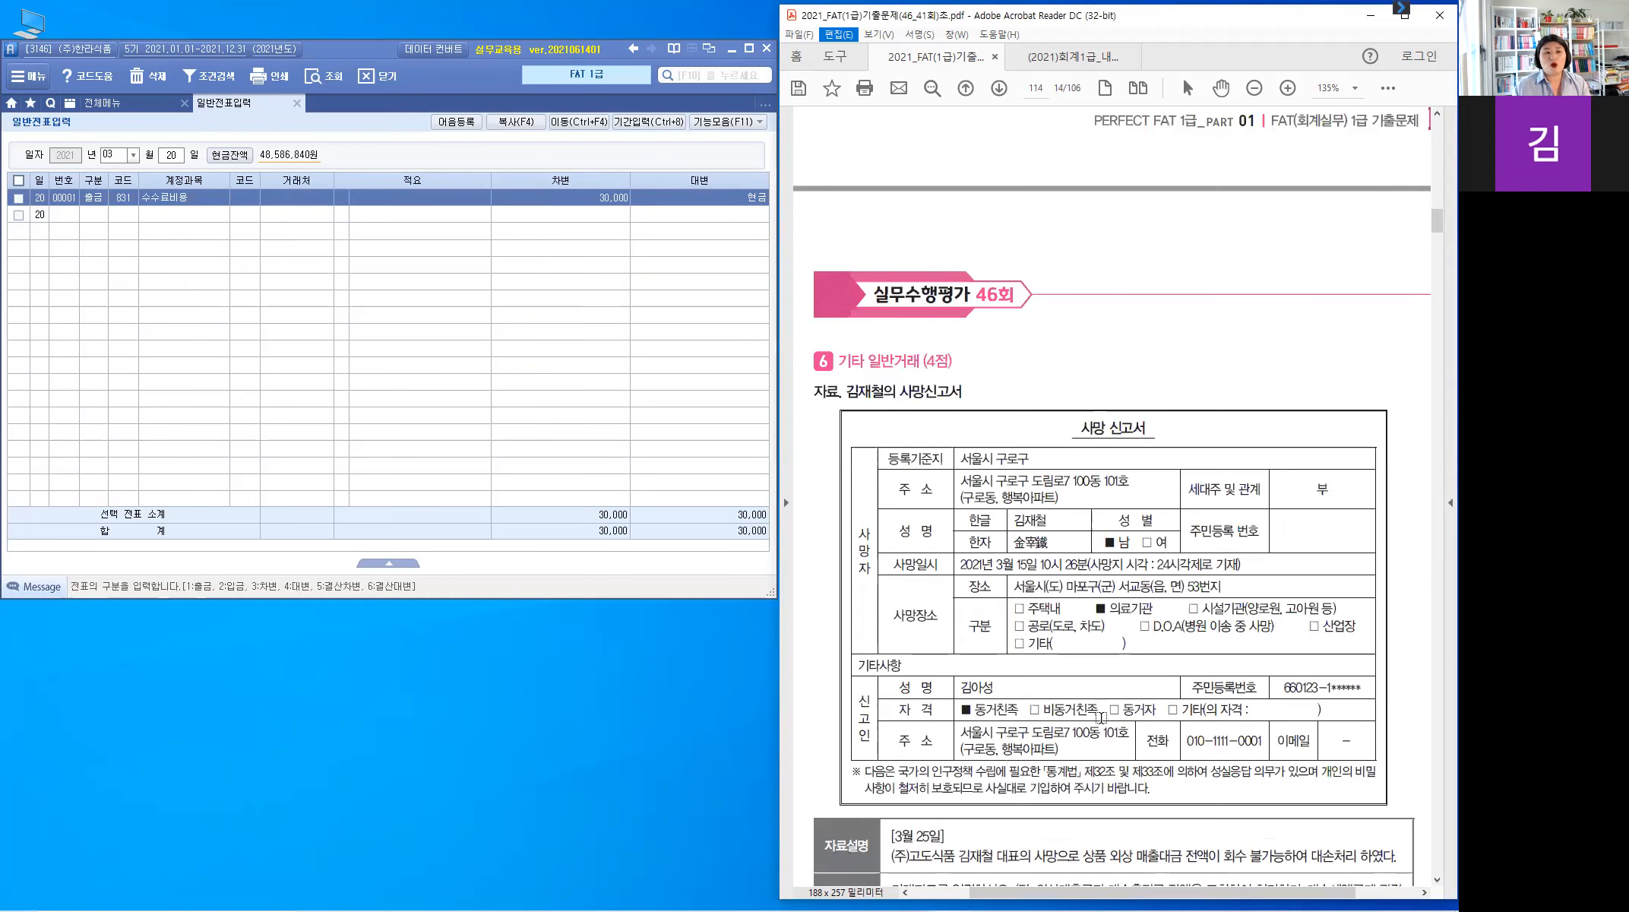
scroll(1100, 717, down, 2)
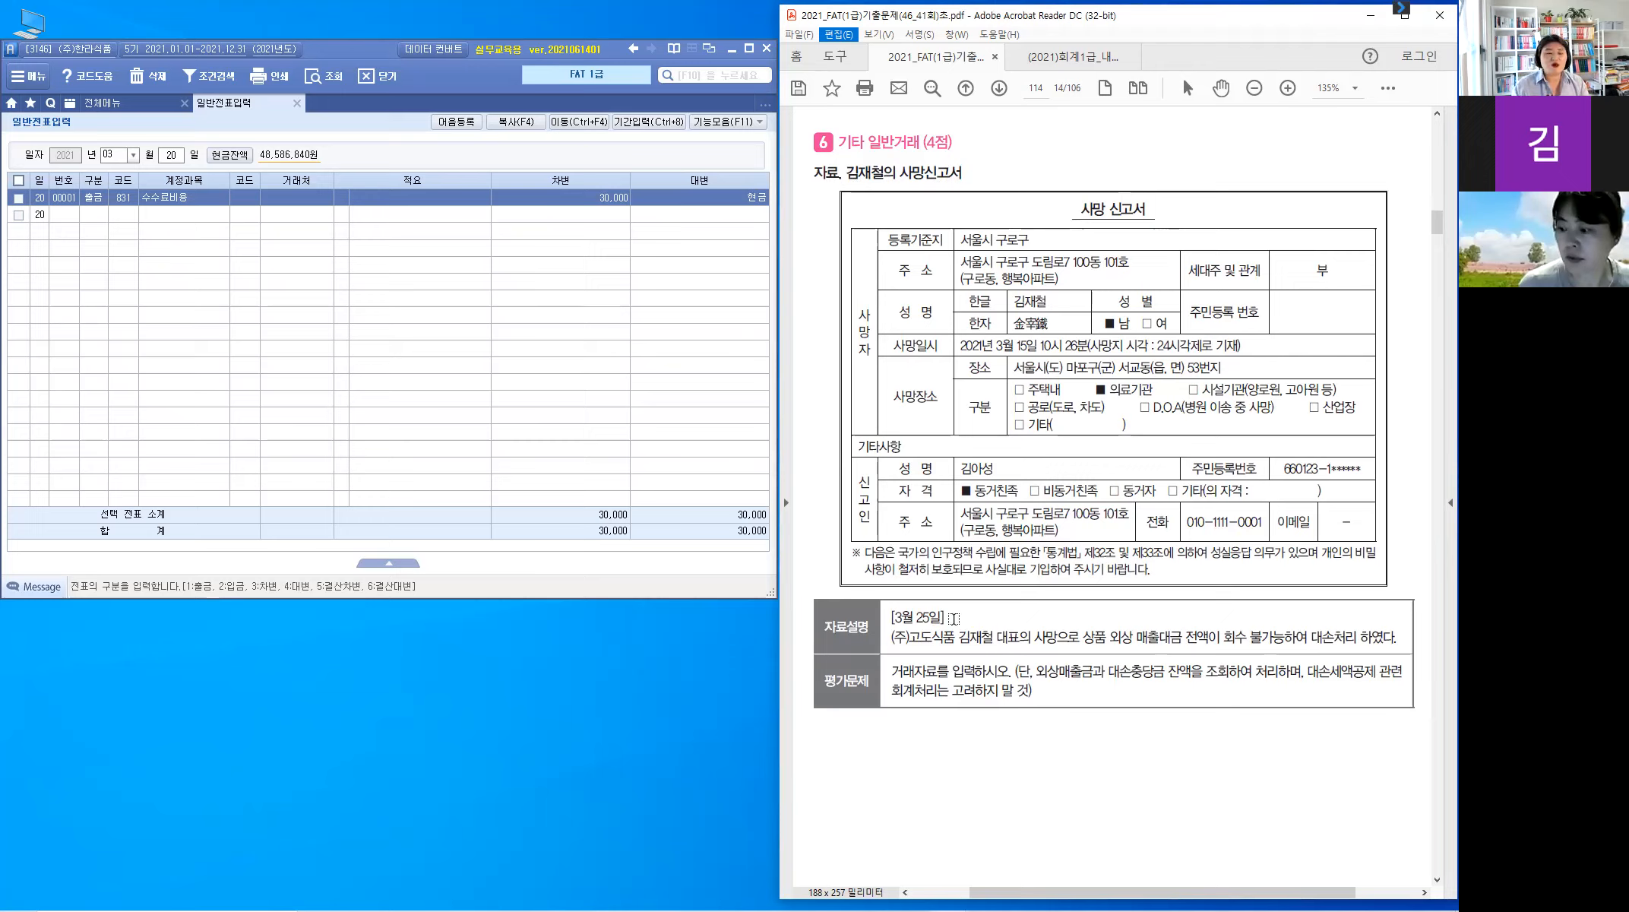
drag(954, 619, 886, 620)
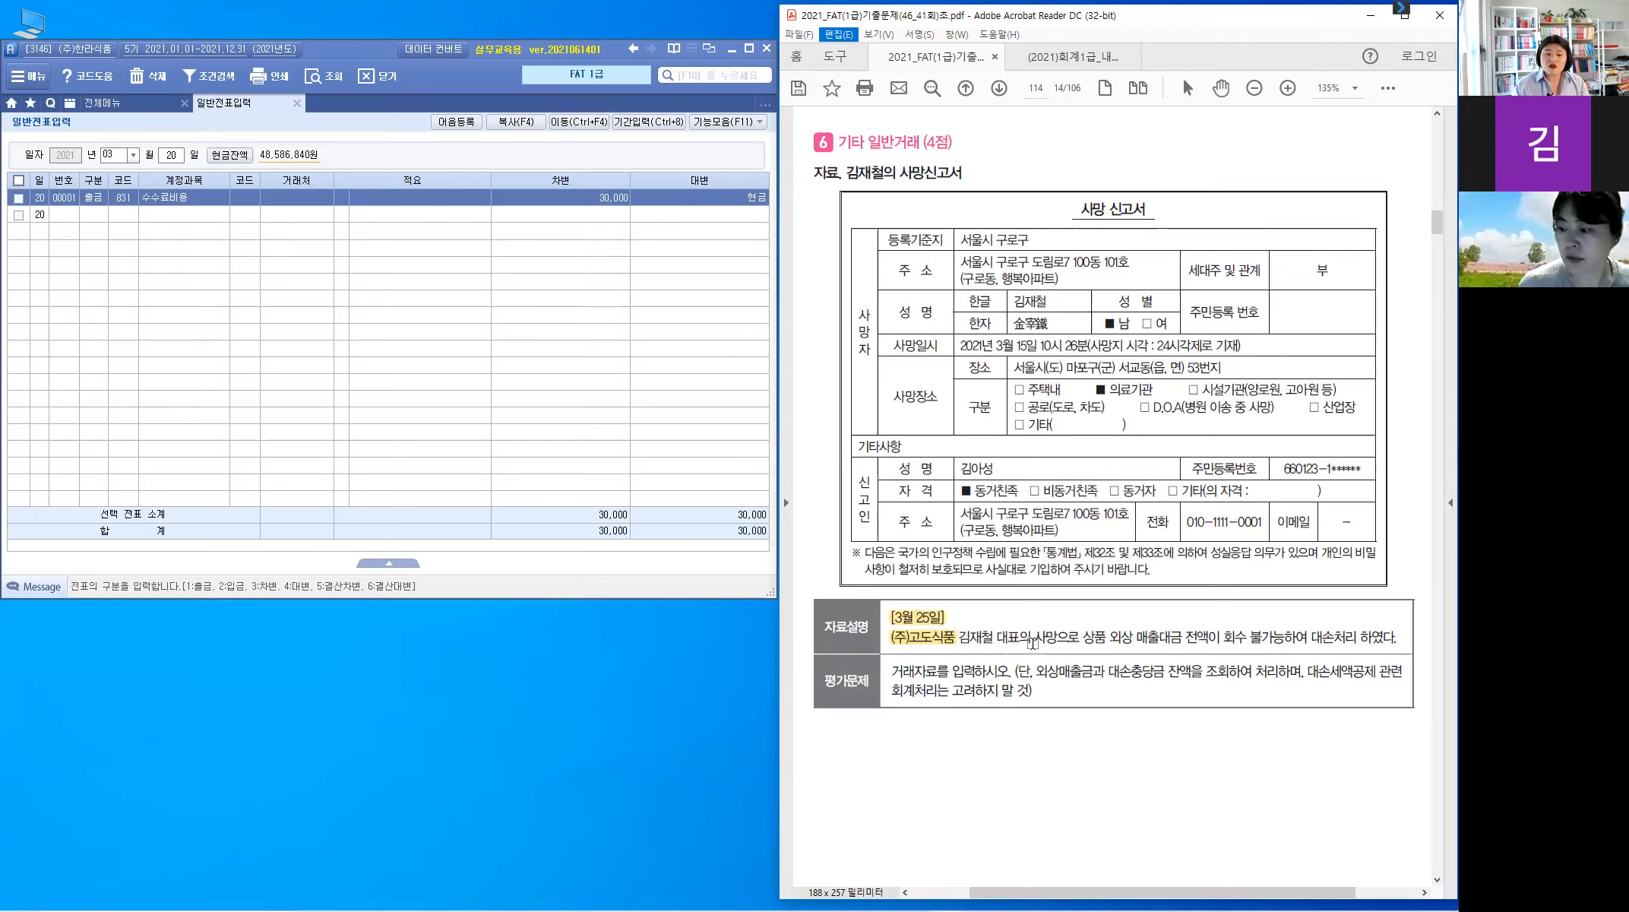
drag(1034, 641, 1057, 647)
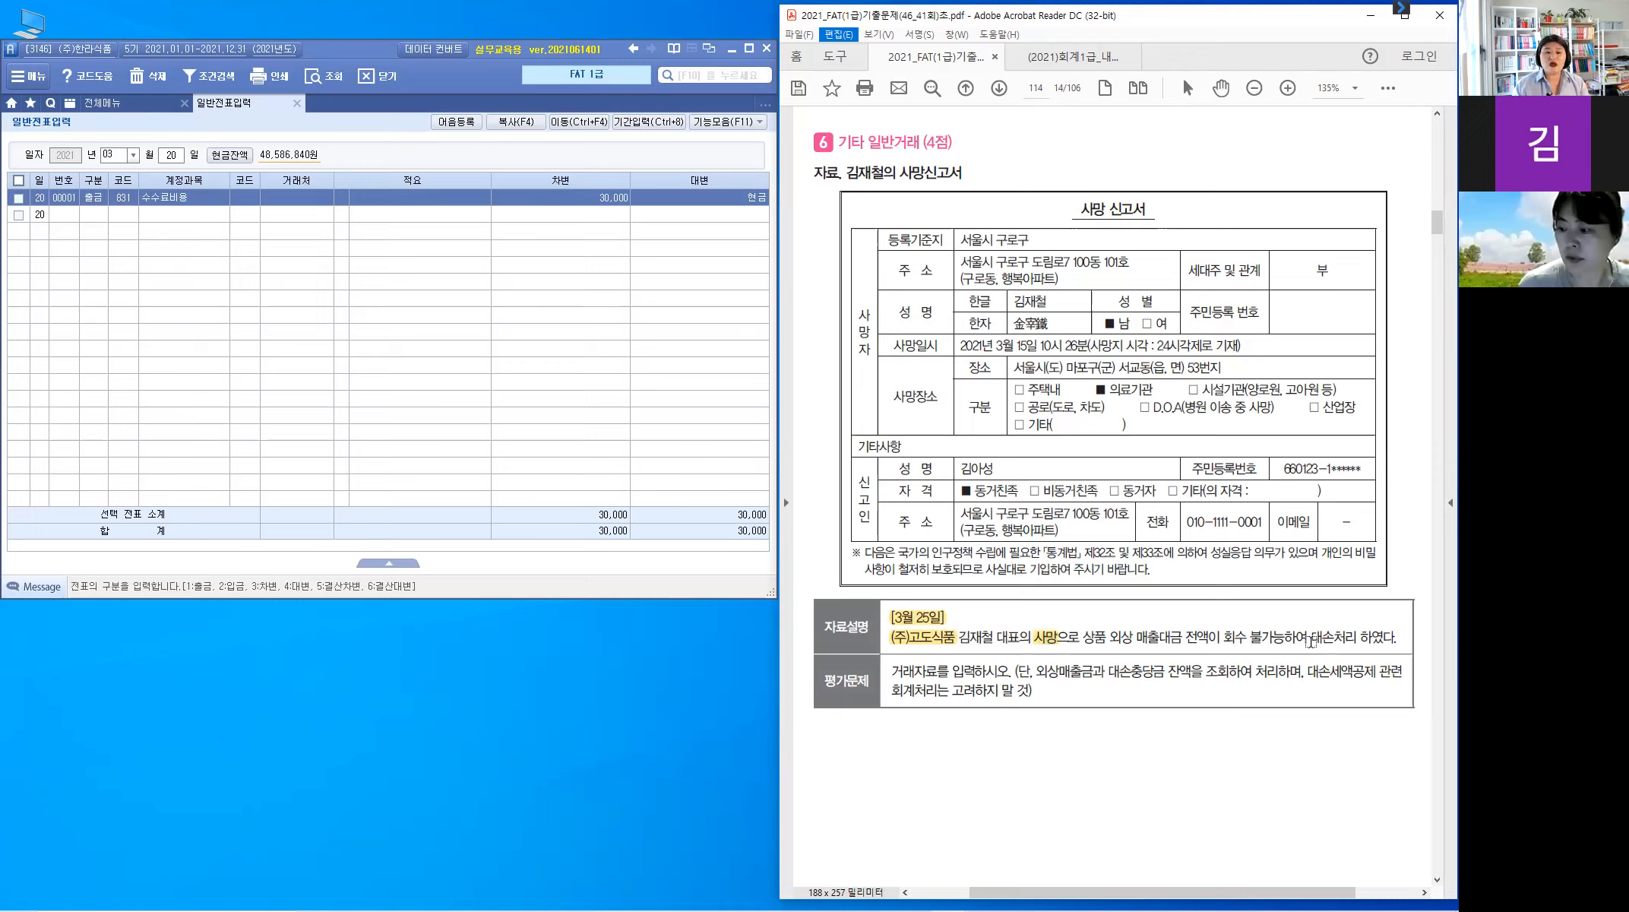
drag(1356, 638, 1311, 639)
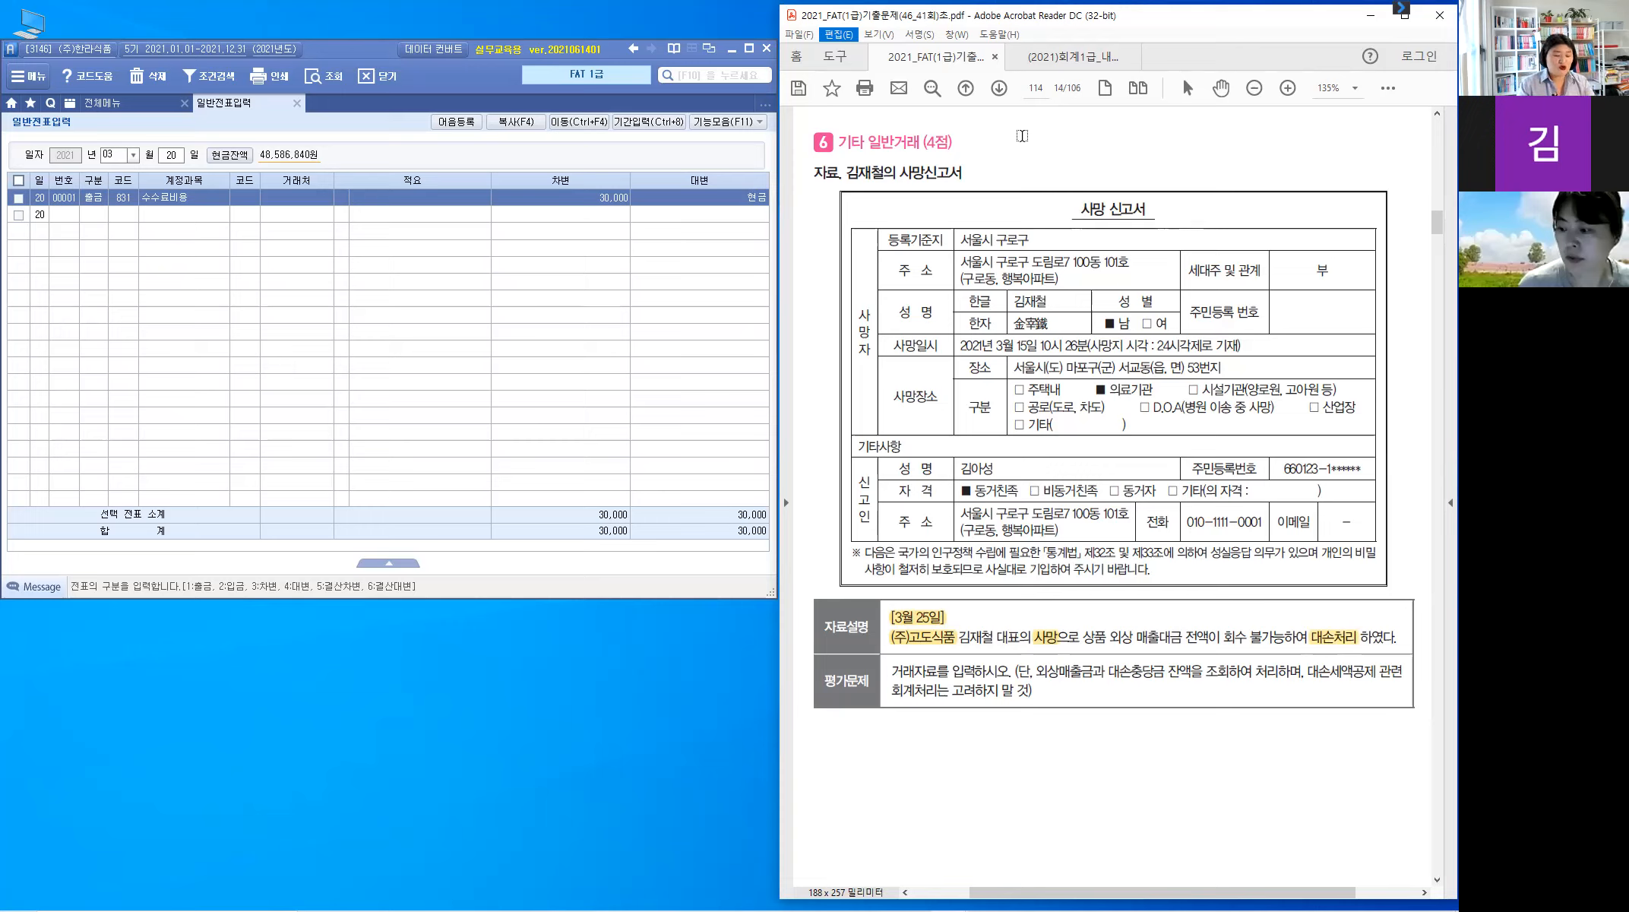
Handwrite the note "(차) 대·충 우선상계" above item 6's 사망신고서
drag(1031, 123, 1038, 142)
drag(1045, 134, 1051, 140)
drag(1054, 124, 1054, 144)
drag(1053, 134, 1058, 133)
mouse_move(1061, 124)
mouse_down()
mouse_move(1060, 144)
mouse_move(1094, 140)
mouse_up()
drag(1094, 133, 1101, 132)
mouse_move(1101, 120)
mouse_down()
mouse_move(1104, 150)
mouse_move(1138, 134)
mouse_up()
click(1114, 137)
drag(1126, 136, 1218, 130)
drag(1209, 131, 1209, 143)
drag(1225, 121, 1220, 135)
drag(1224, 128, 1230, 133)
drag(1237, 118, 1237, 135)
drag(1225, 135, 1240, 136)
click(1249, 121)
drag(1247, 127, 1252, 133)
drag(1255, 119, 1256, 134)
drag(1249, 137, 1250, 137)
drag(1262, 126, 1273, 132)
drag(1274, 124, 1274, 142)
drag(1280, 122, 1280, 148)
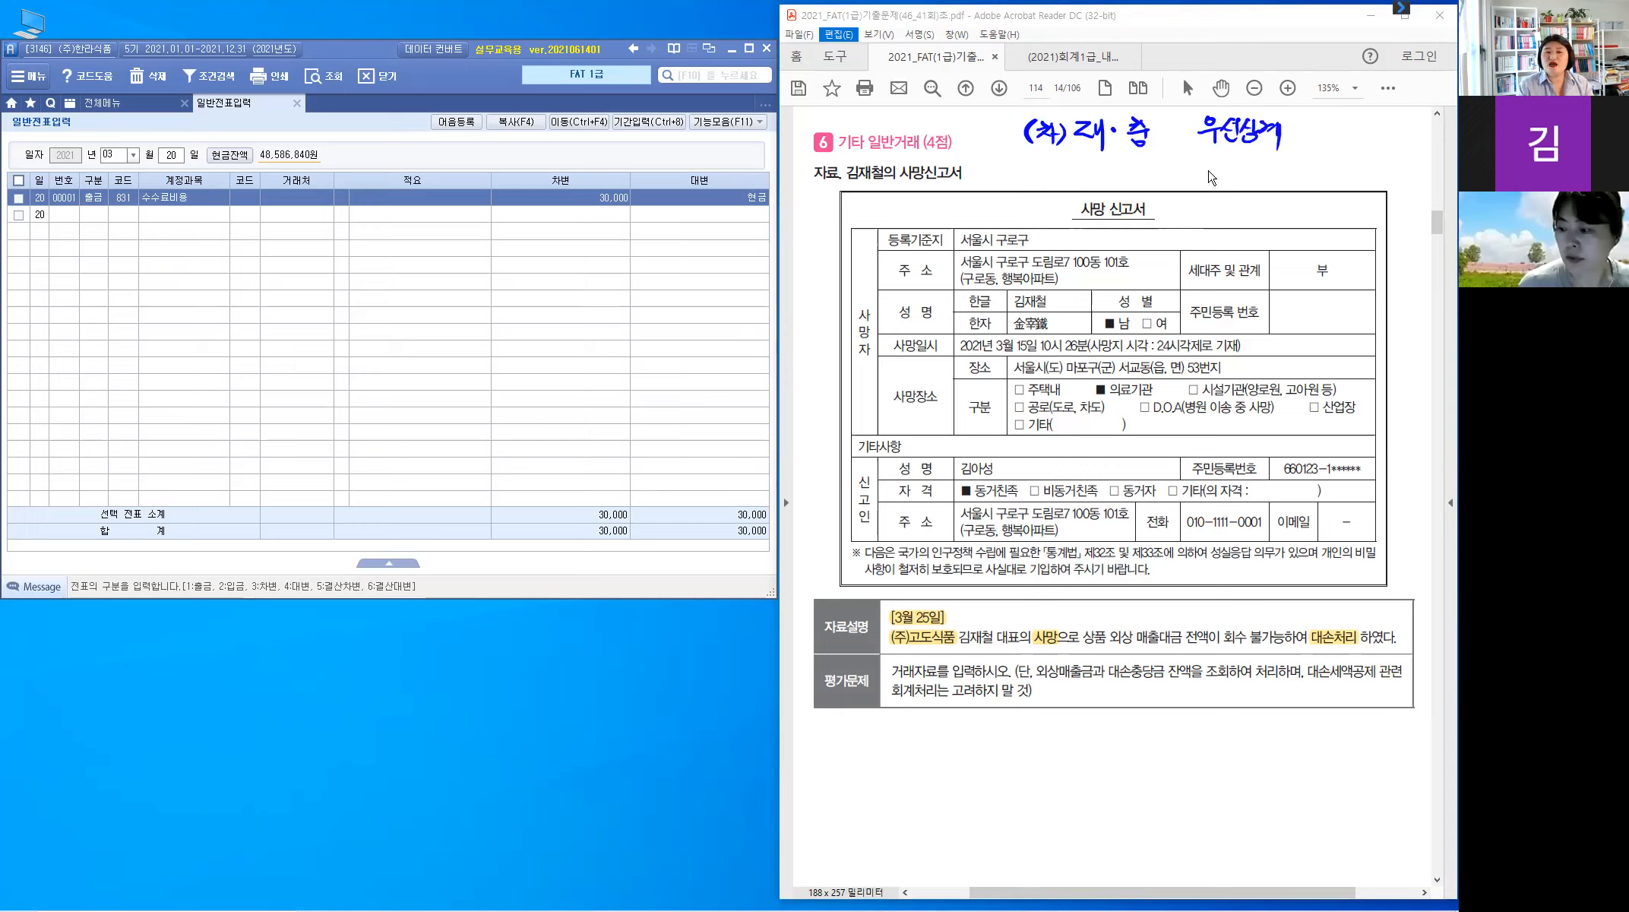
Handwrite "부족" beneath the 우선상계 note
drag(1220, 149, 1221, 163)
drag(1221, 156, 1236, 156)
drag(1237, 148, 1237, 162)
drag(1220, 164, 1238, 164)
drag(1214, 172, 1252, 169)
mouse_move(1232, 172)
mouse_down()
mouse_move(1232, 186)
mouse_move(1254, 158)
mouse_up()
drag(1246, 156, 1249, 172)
drag(1238, 173, 1262, 170)
drag(1241, 178, 1259, 187)
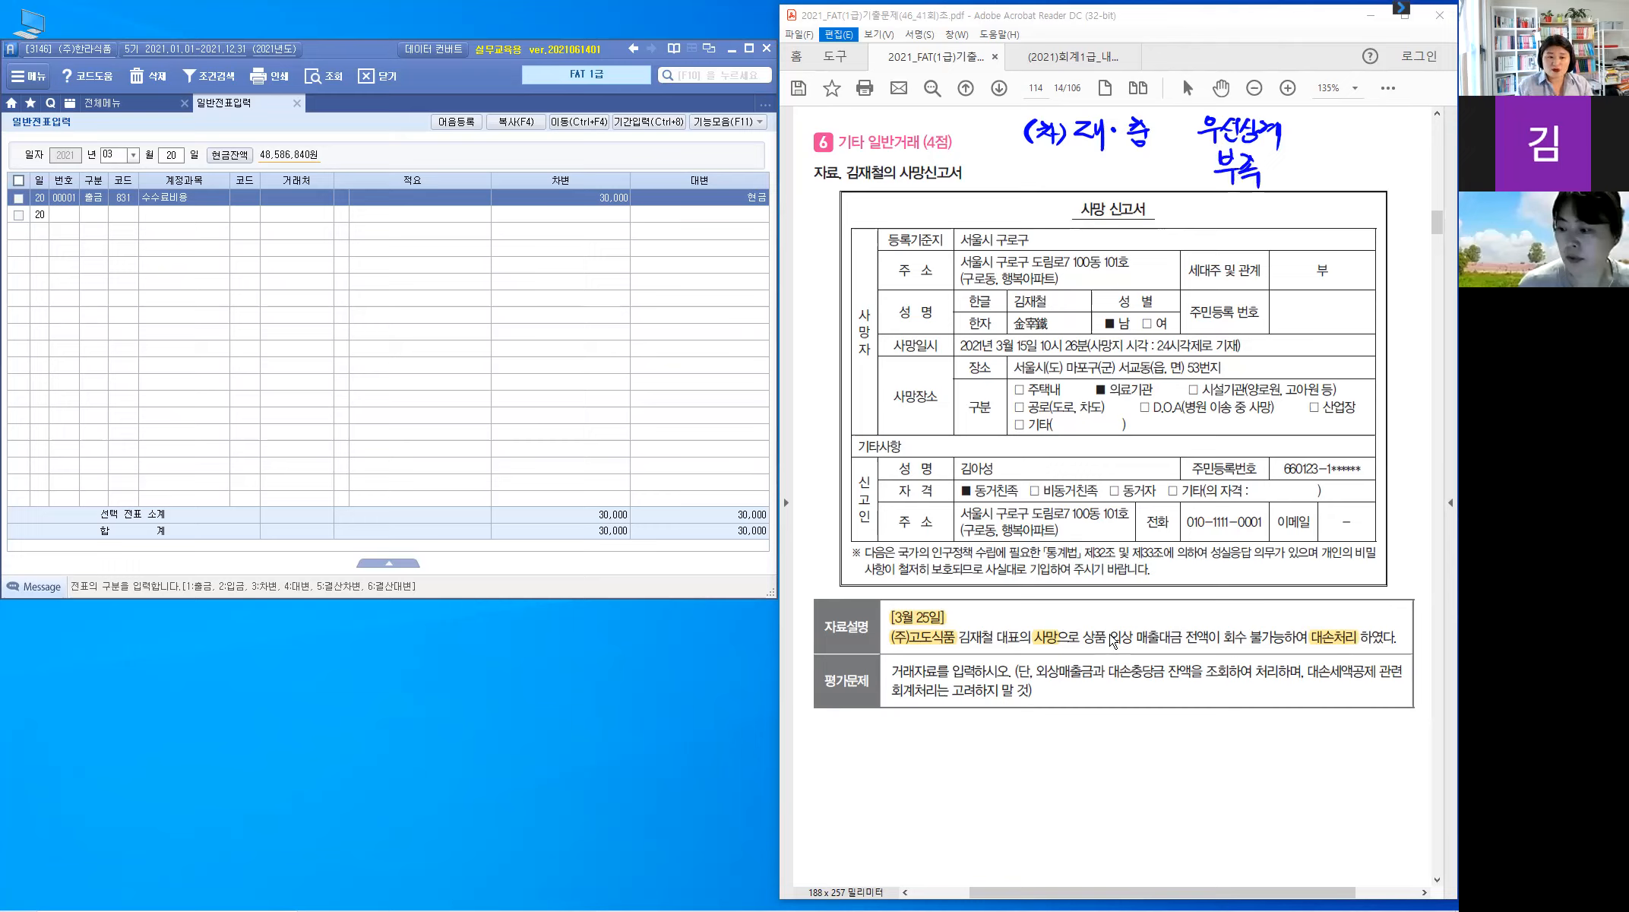
Bracket 상품 외상 매출 and circle 전액 in the 자료설명, and handwrite "대.상" beneath the 대·충 note
mouse_move(1094, 628)
mouse_down()
mouse_move(1156, 618)
mouse_move(1158, 632)
mouse_up()
drag(1210, 608, 1218, 648)
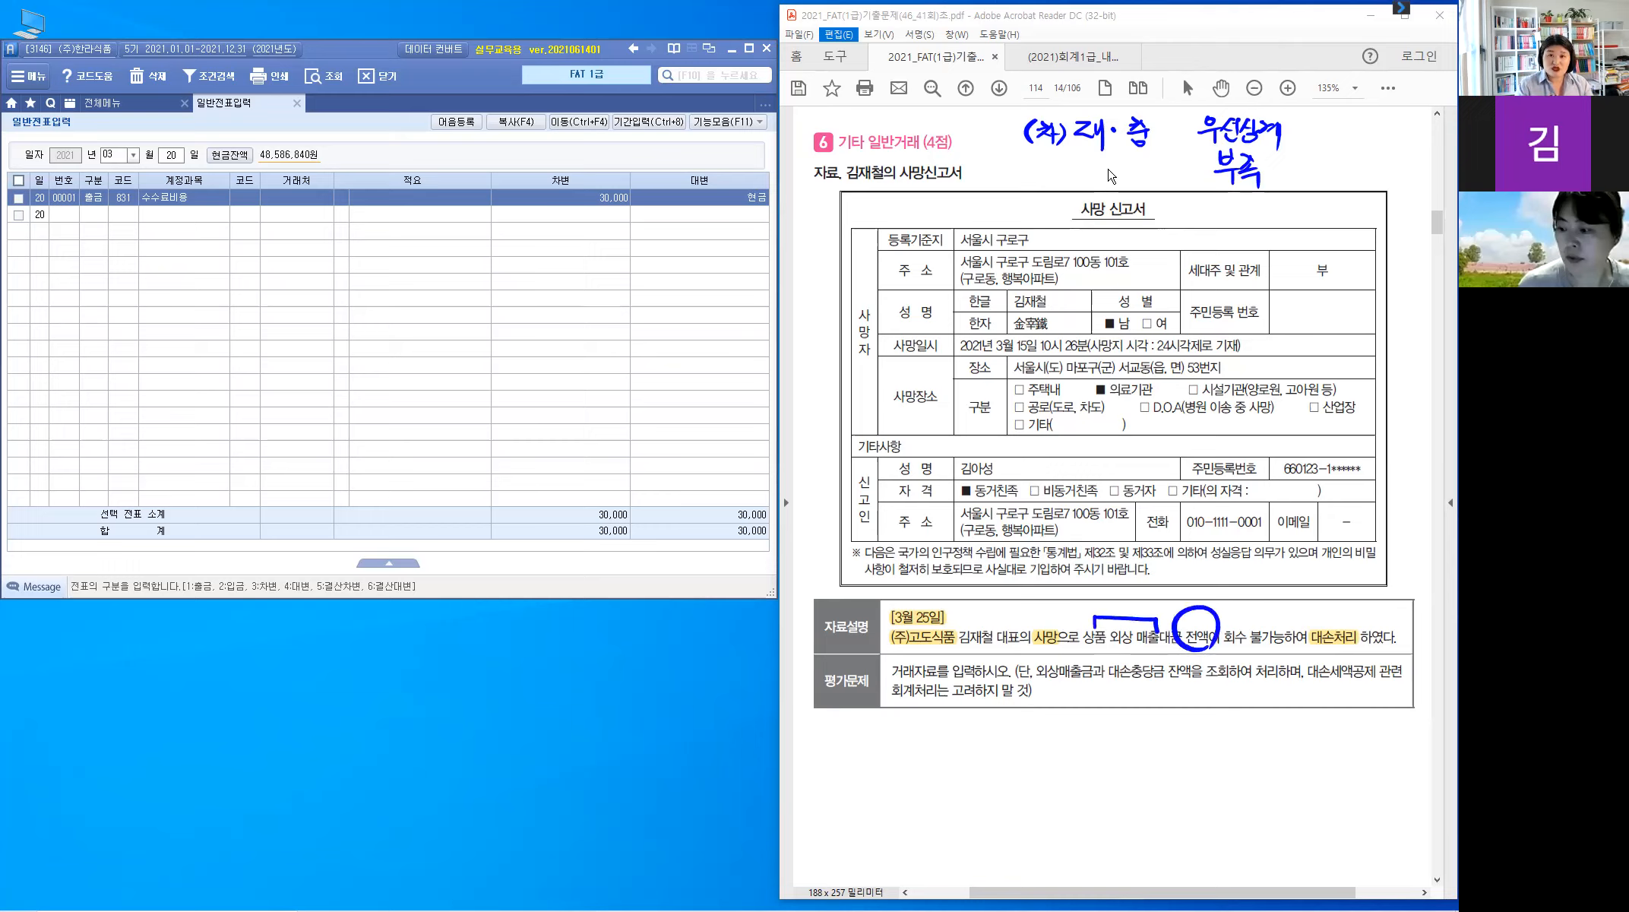
drag(1080, 160, 1155, 181)
drag(1146, 179, 1146, 180)
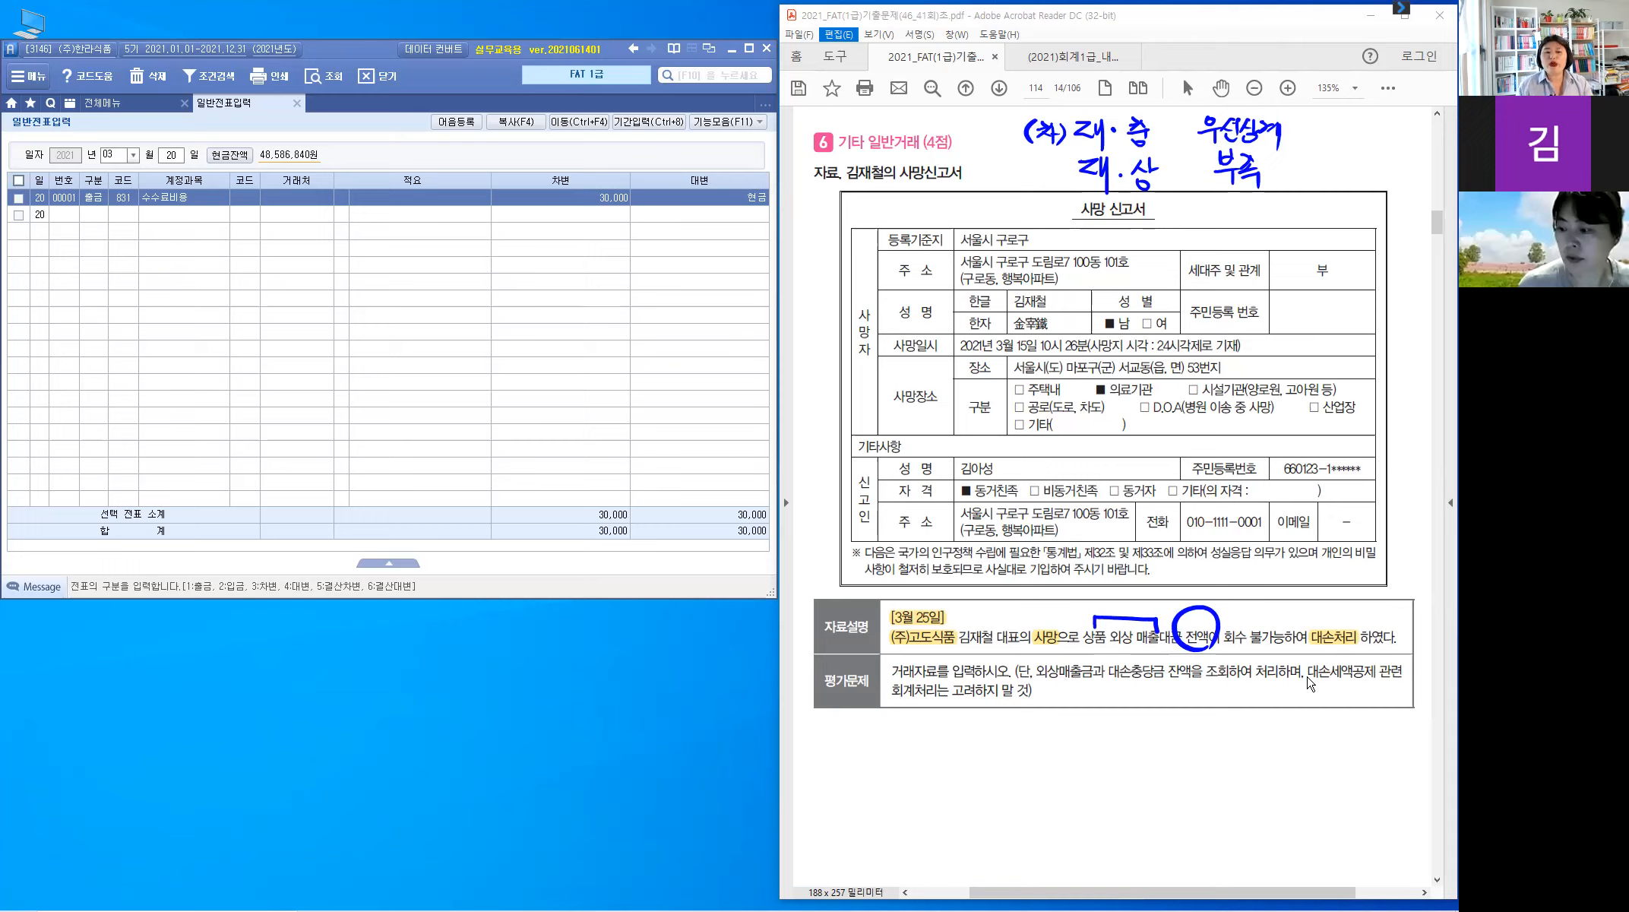
Mark a slash before 대손세액공제 in the 평가문제 and handwrite "거래처원장" with an arrow pointing to 외상매출금
drag(1309, 661, 1296, 693)
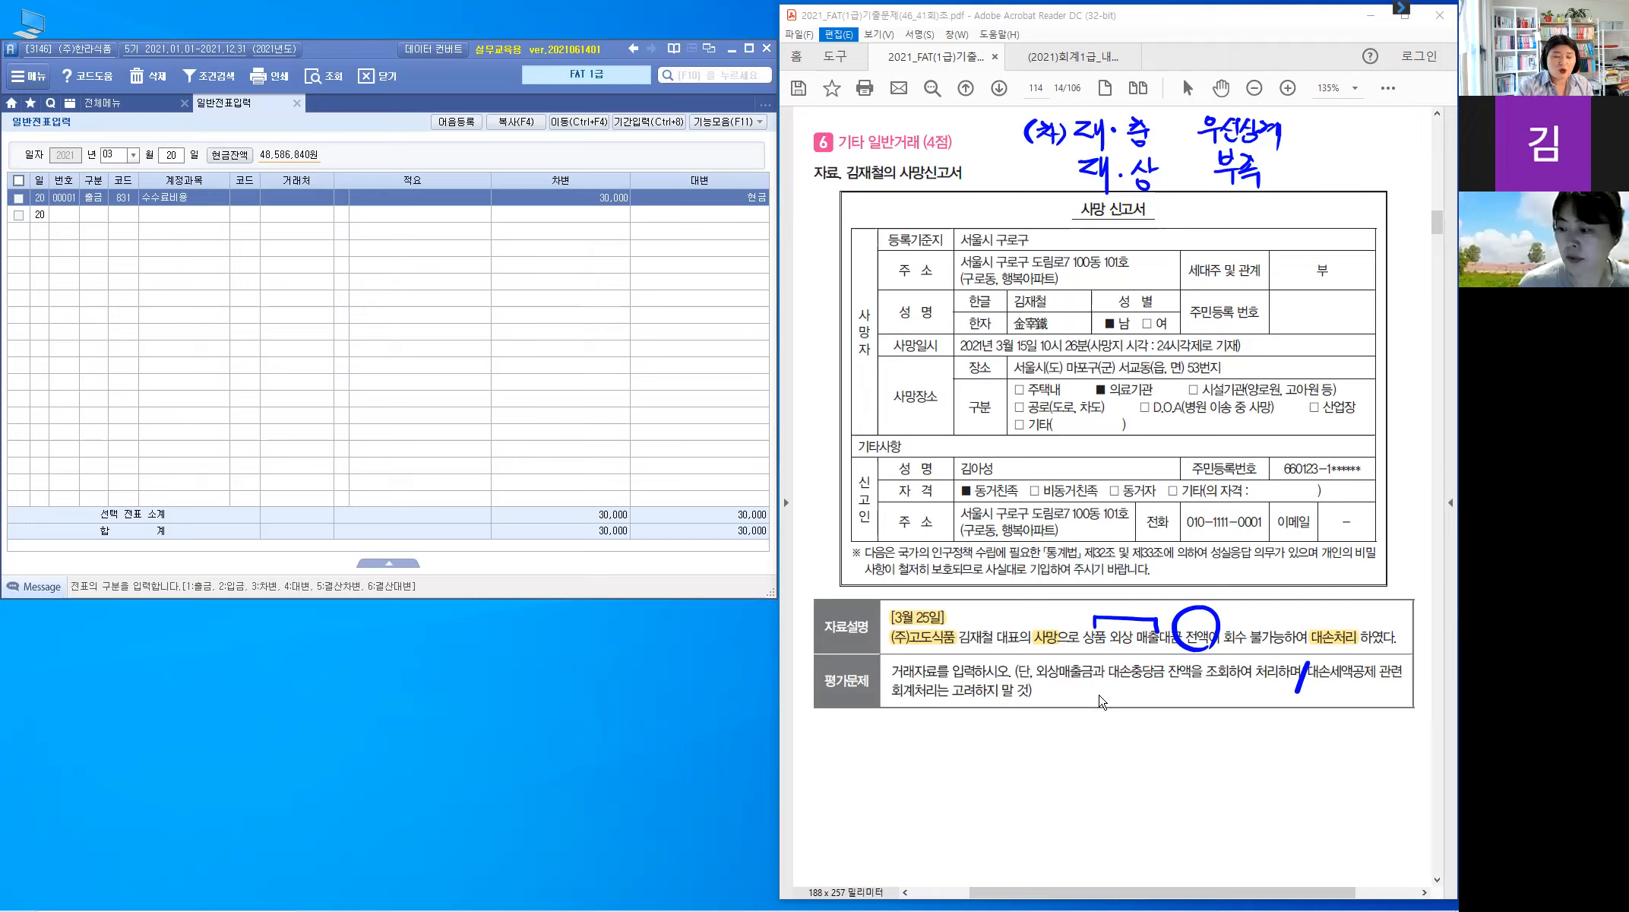
mouse_move(1068, 687)
mouse_down()
mouse_move(1075, 738)
mouse_move(1086, 688)
mouse_up()
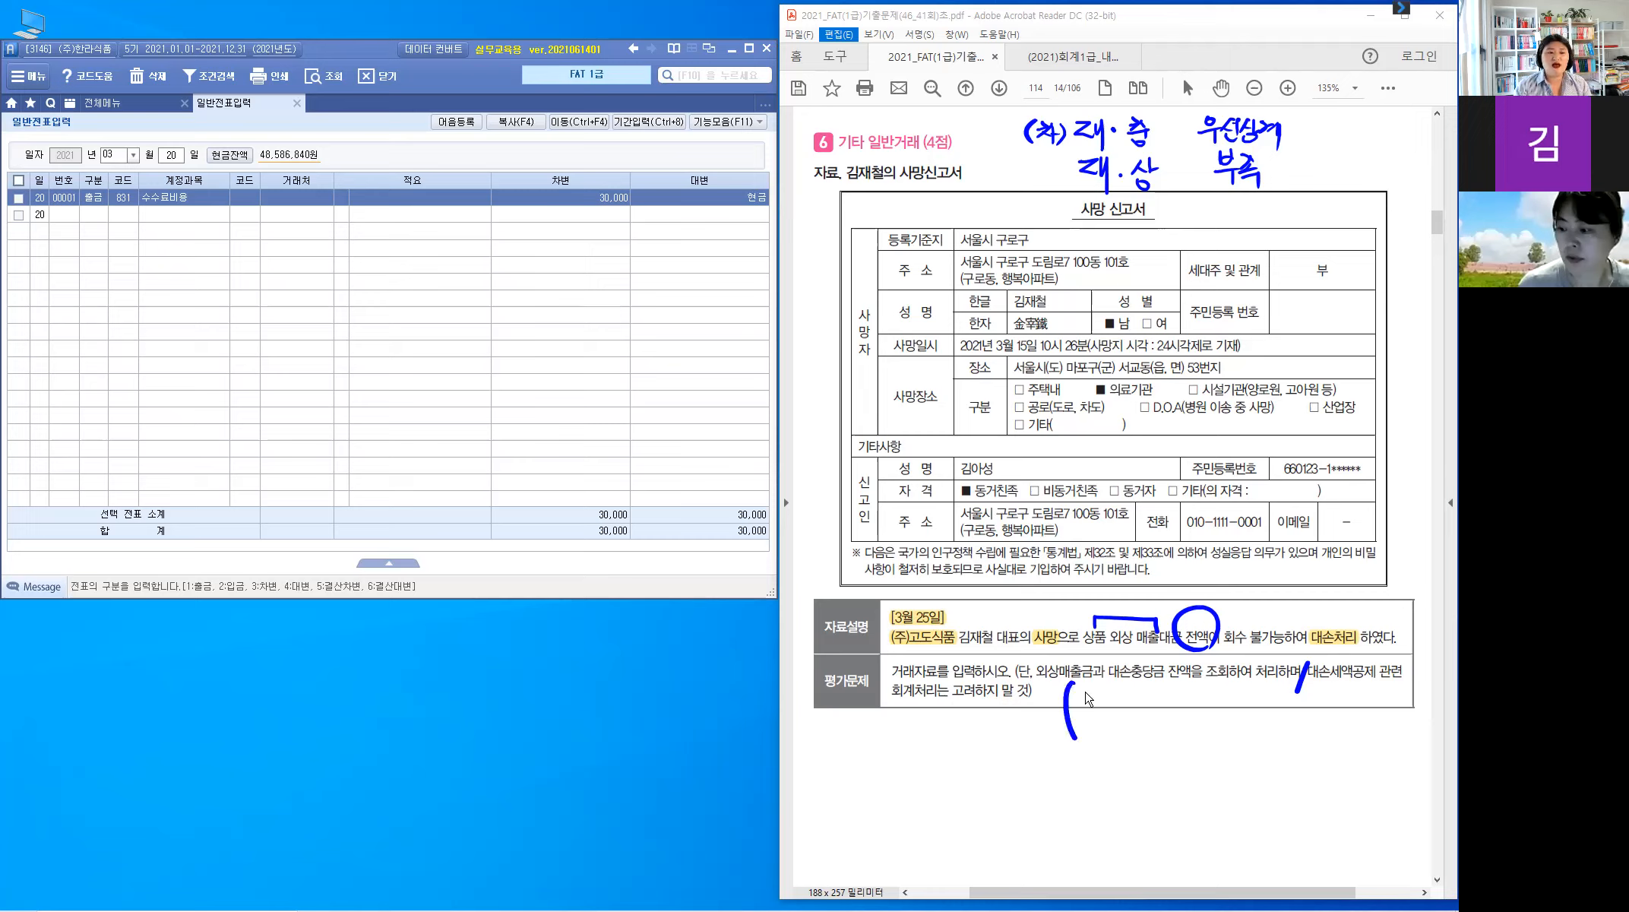
mouse_move(1051, 754)
mouse_down()
mouse_move(1052, 770)
mouse_move(1069, 761)
mouse_up()
mouse_move(1070, 753)
mouse_down()
mouse_move(1068, 777)
mouse_move(1141, 779)
mouse_move(1129, 760)
mouse_up()
mouse_move(1139, 752)
mouse_down()
mouse_move(1141, 780)
mouse_move(1151, 764)
mouse_up()
drag(1143, 771, 1154, 785)
Draw a line down from 대손충당금 잔액 and handwrite "T/B (3/25)" at its end
mouse_move(1167, 686)
mouse_down()
mouse_move(1211, 749)
mouse_move(1252, 744)
mouse_up()
drag(1240, 748, 1253, 769)
mouse_move(1269, 748)
mouse_down()
mouse_move(1272, 769)
mouse_move(1305, 773)
mouse_up()
drag(1317, 751, 1321, 771)
mouse_move(1335, 750)
mouse_down()
mouse_move(1332, 768)
mouse_move(1356, 769)
mouse_up()
drag(1365, 748, 1357, 772)
drag(1369, 747, 1373, 777)
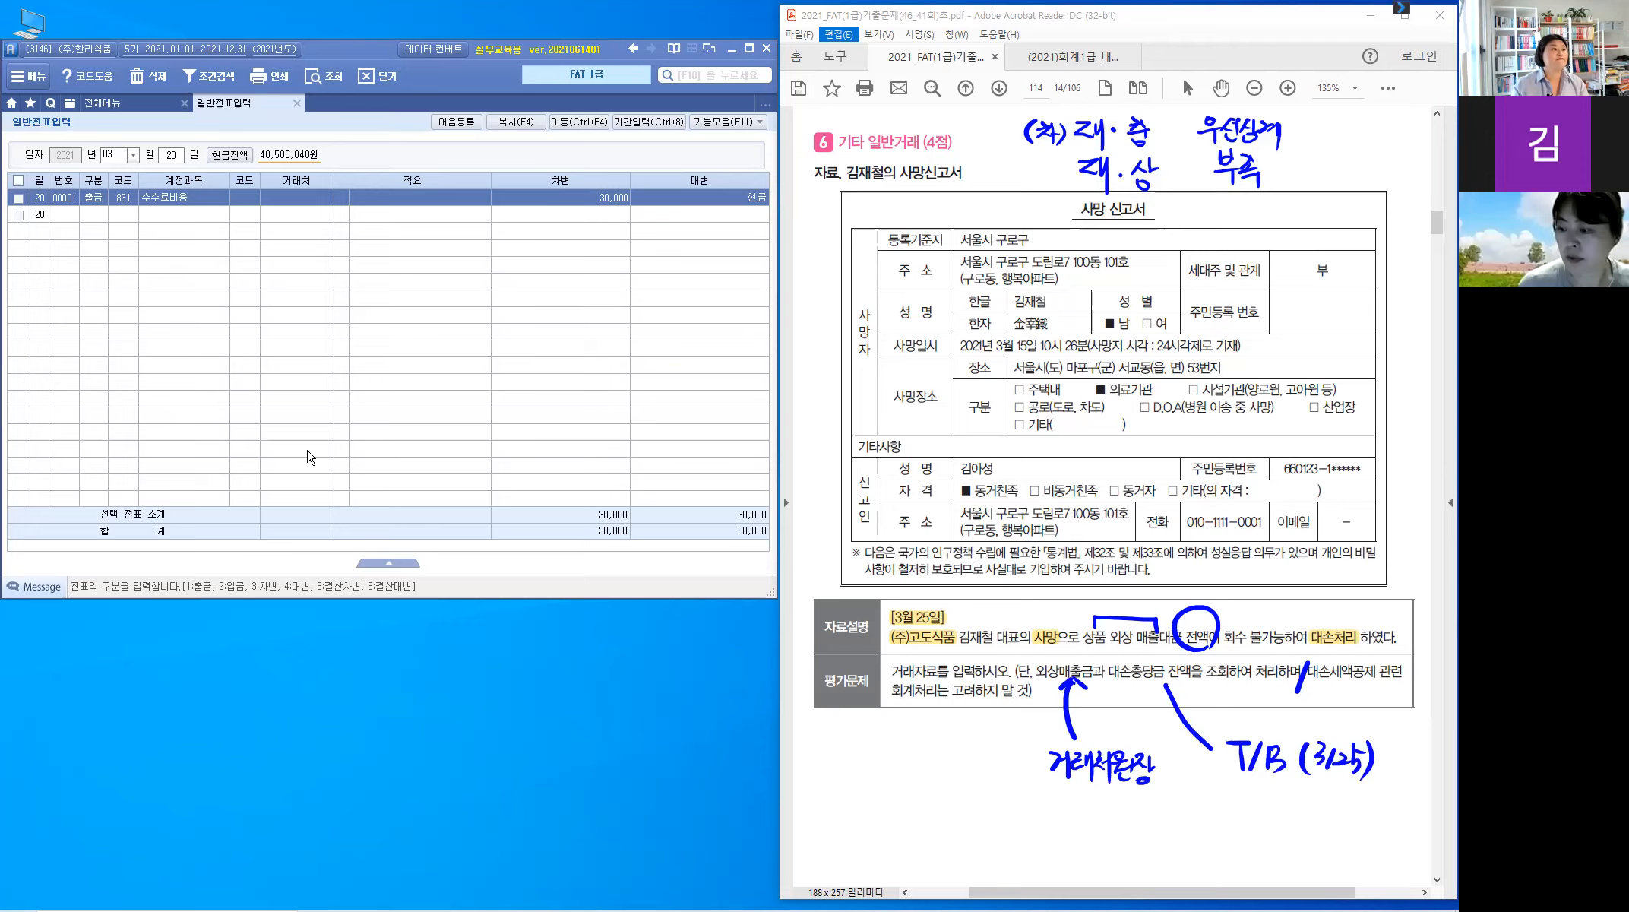
Open the 거래처원장 balance view and set its period from January 1 to March 25, 2021
click(107, 106)
click(107, 107)
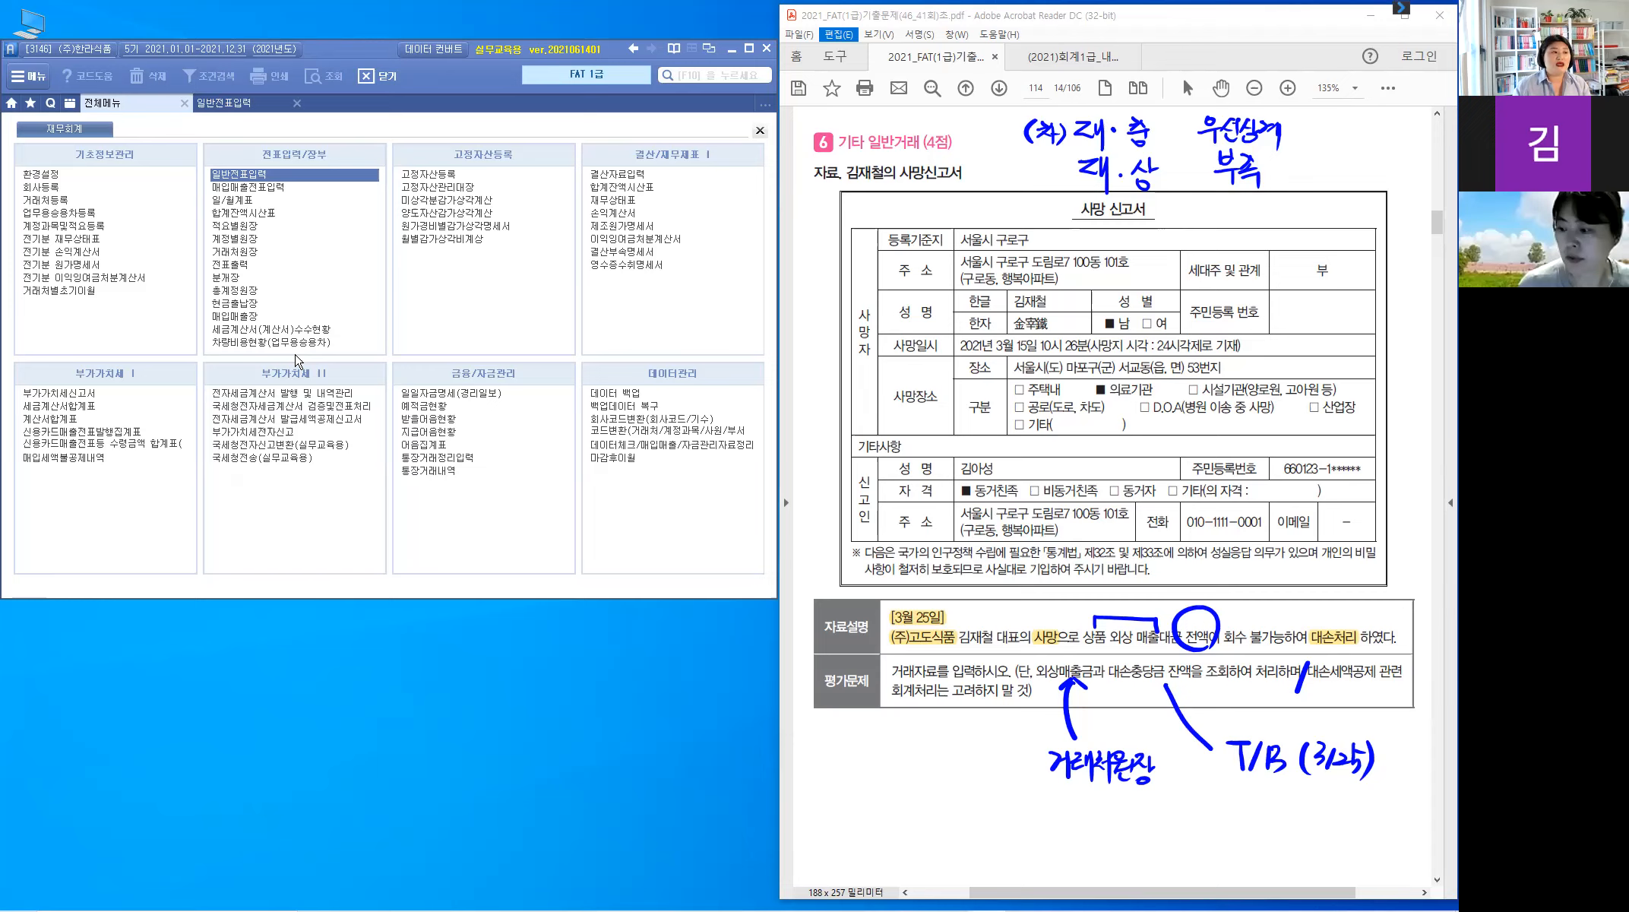
click(242, 259)
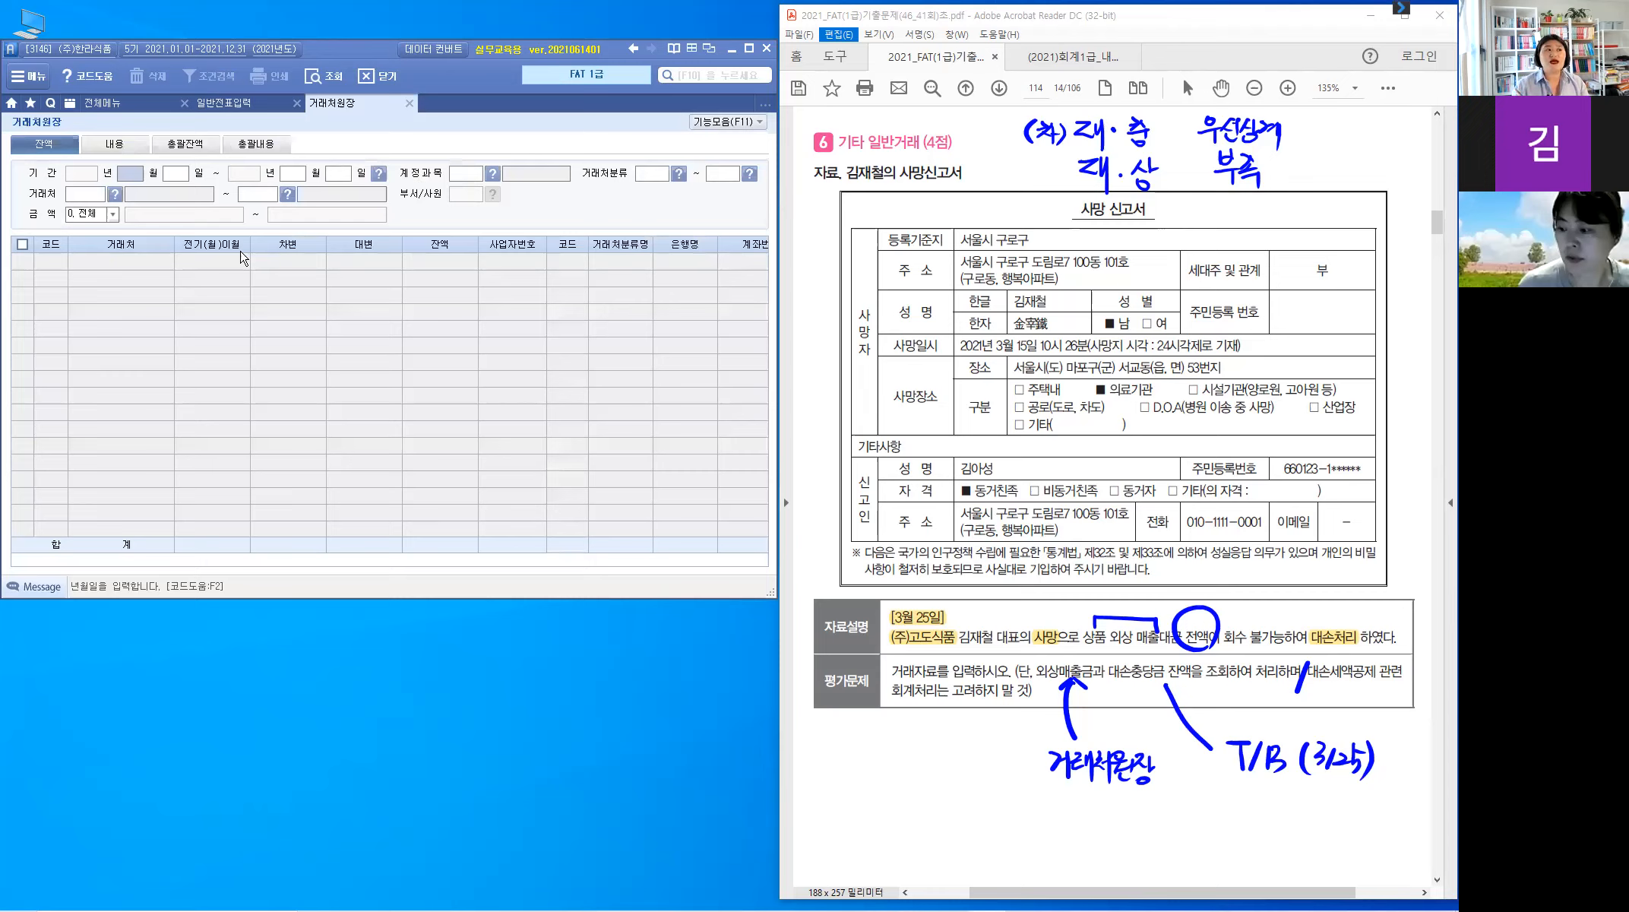
text(0101)
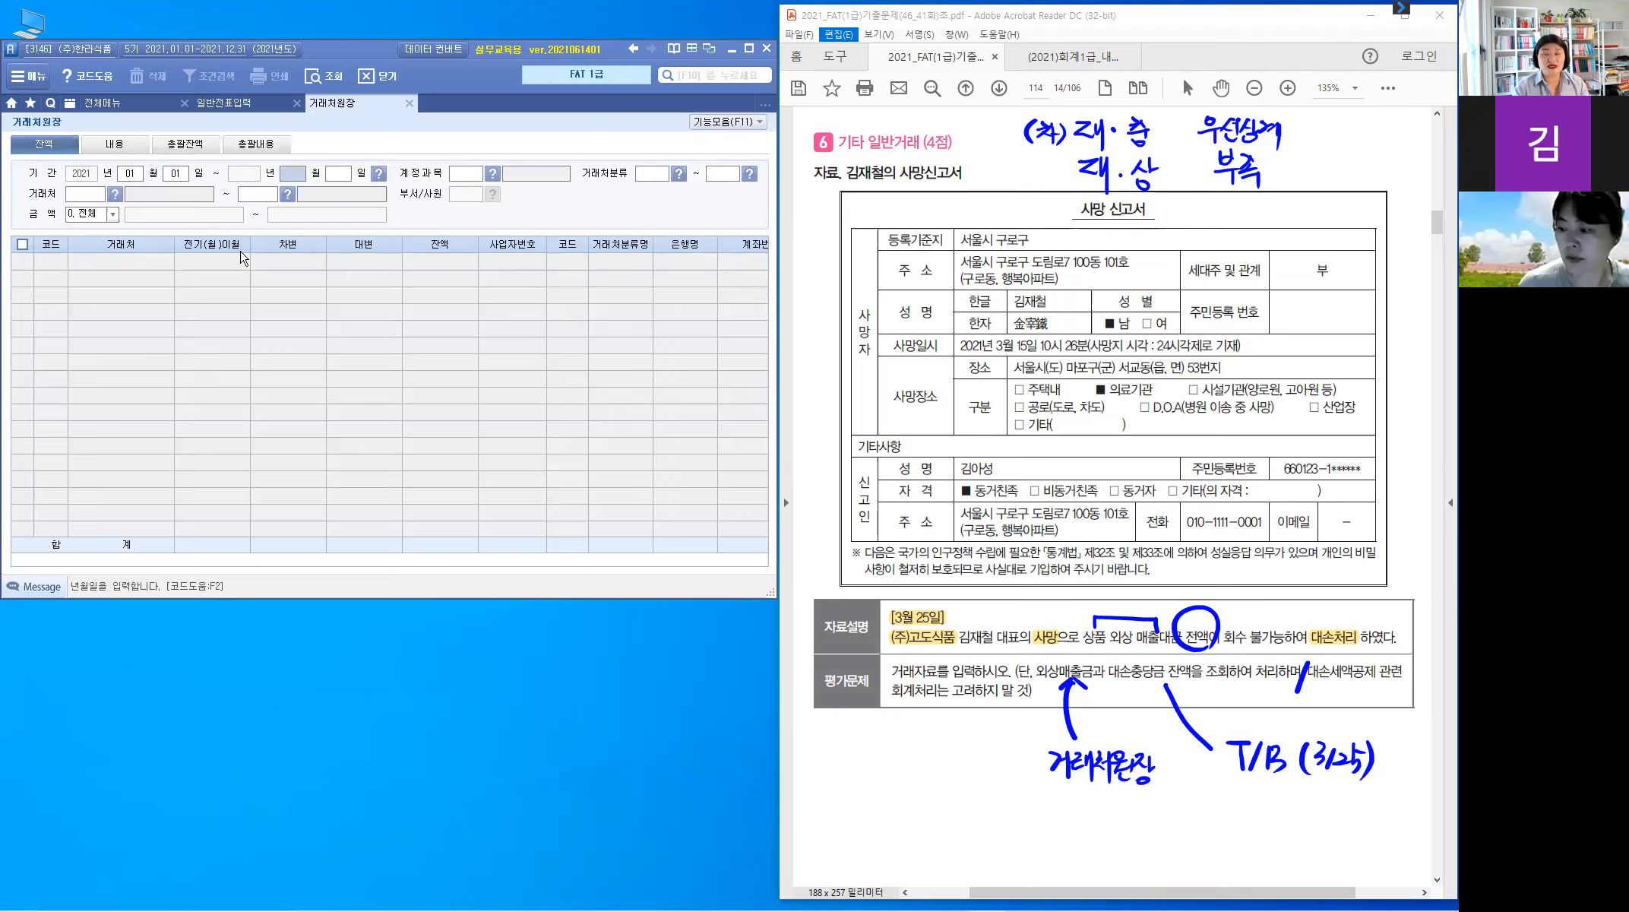
text(3)
key(Return)
text(25)
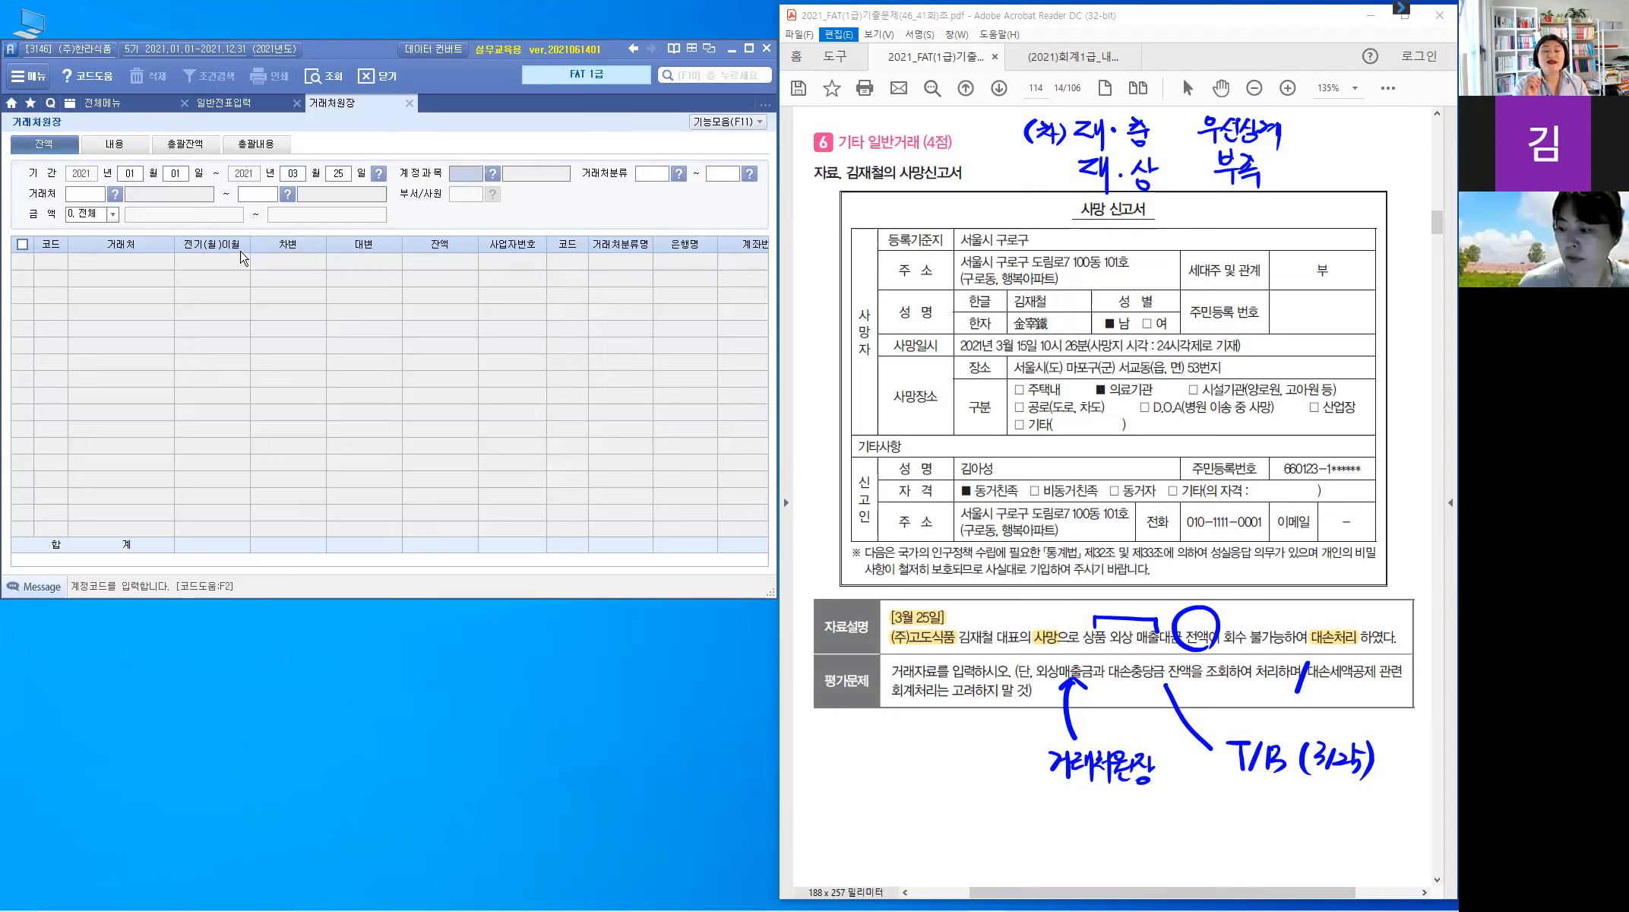
Query the 거래처원장 for account 108 외상매출금 across the full partner range, 00102 to 99805
text(108)
key(Return)
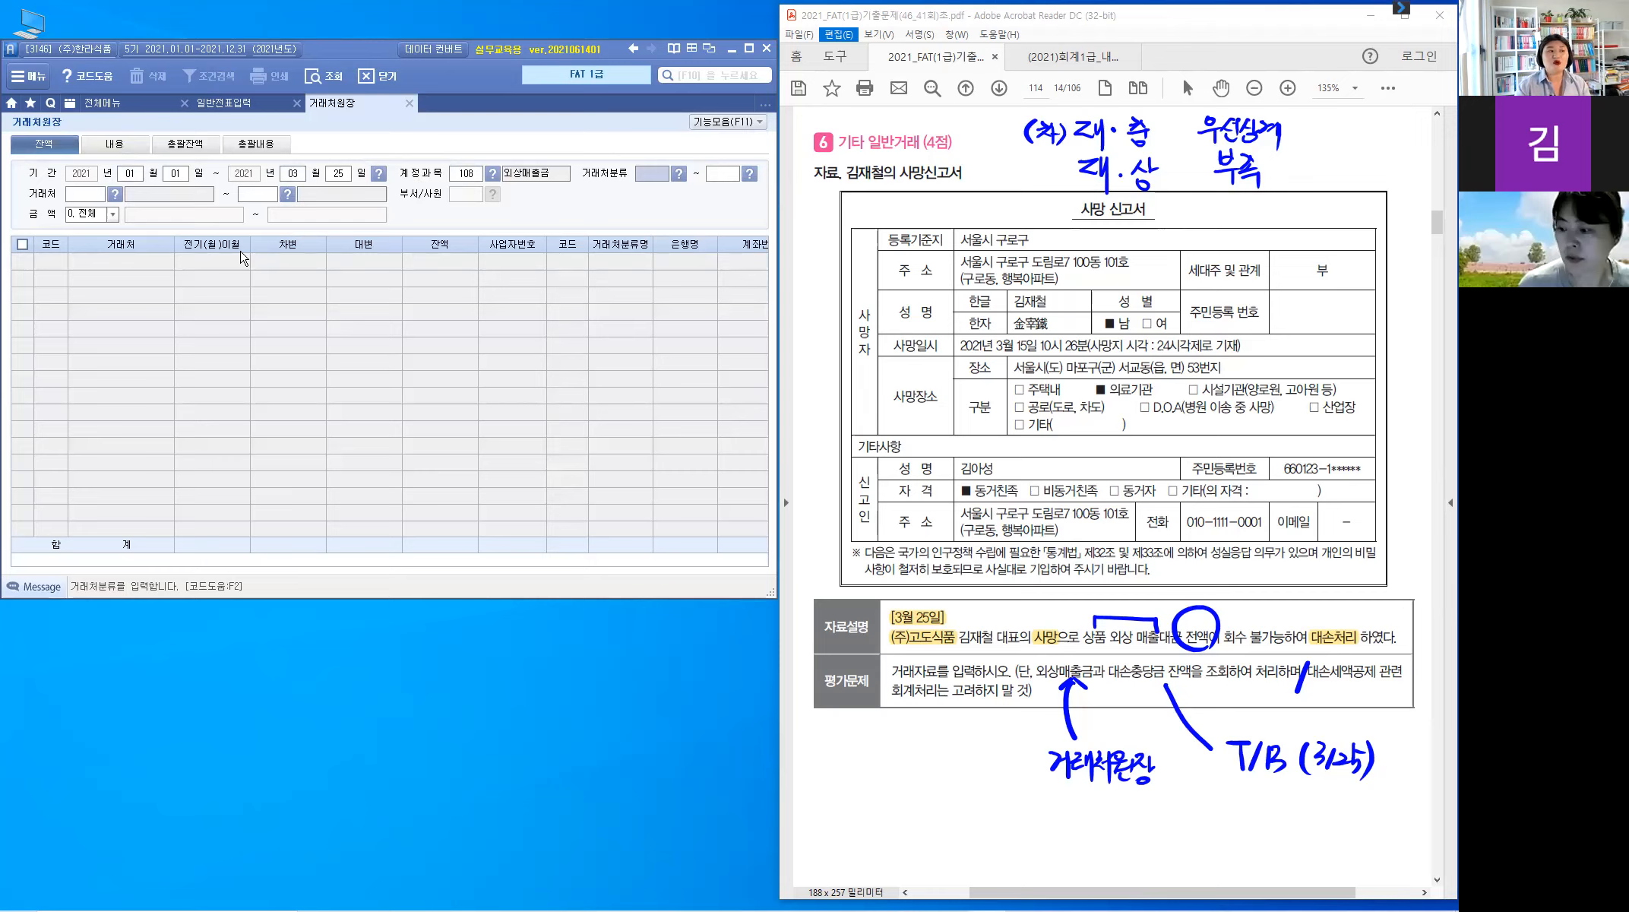
key(Return)
key(Return)
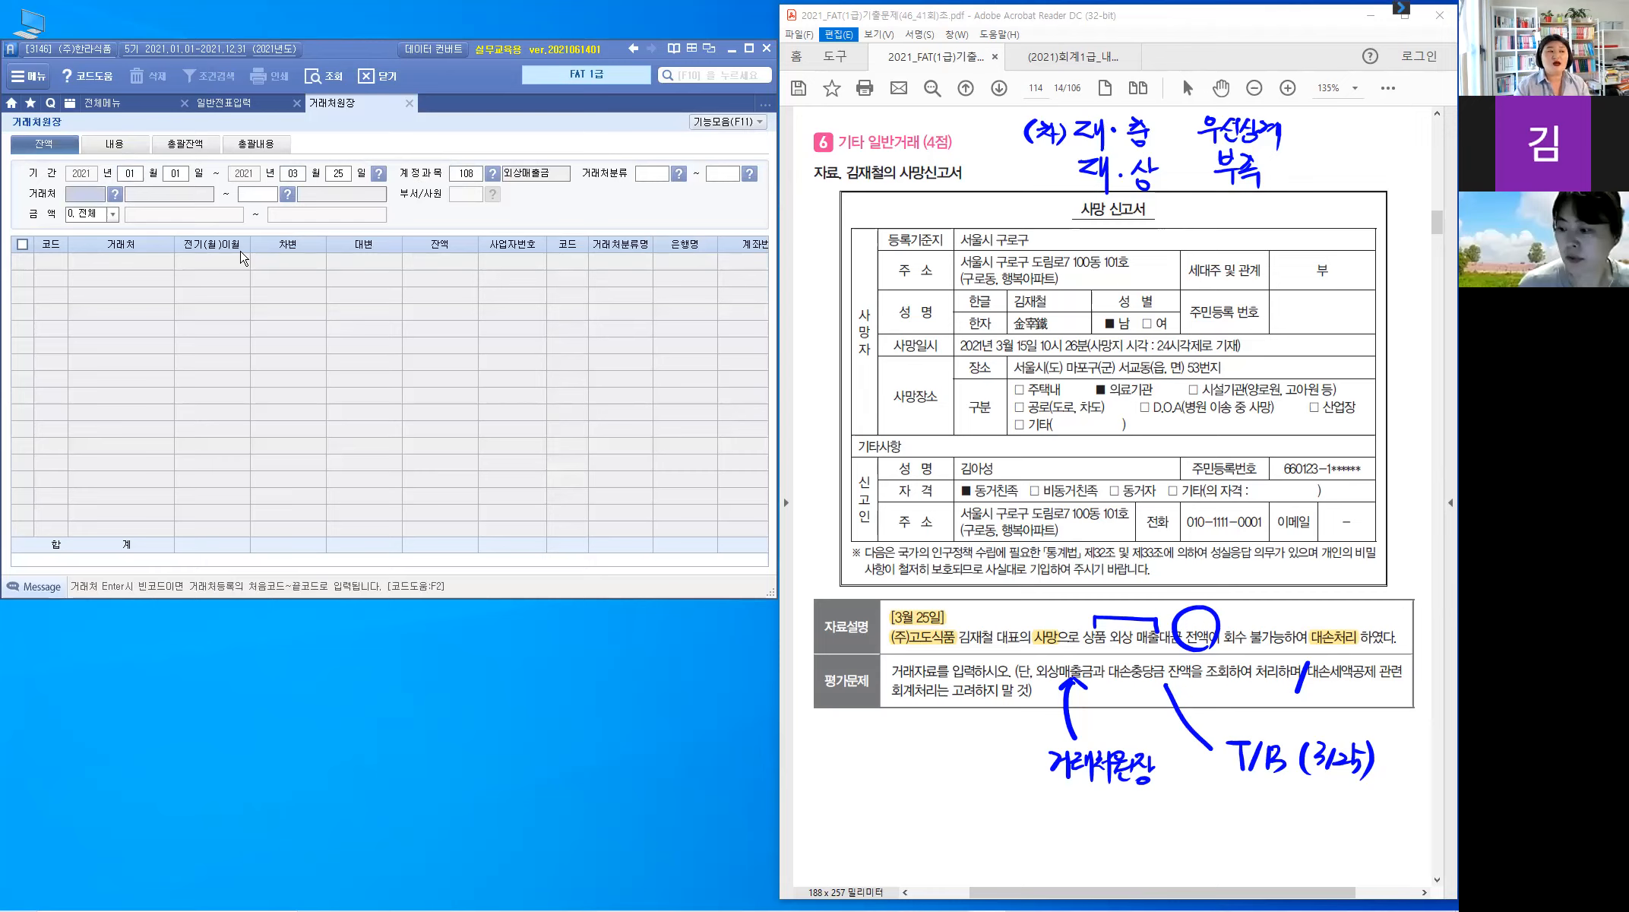
key(Return)
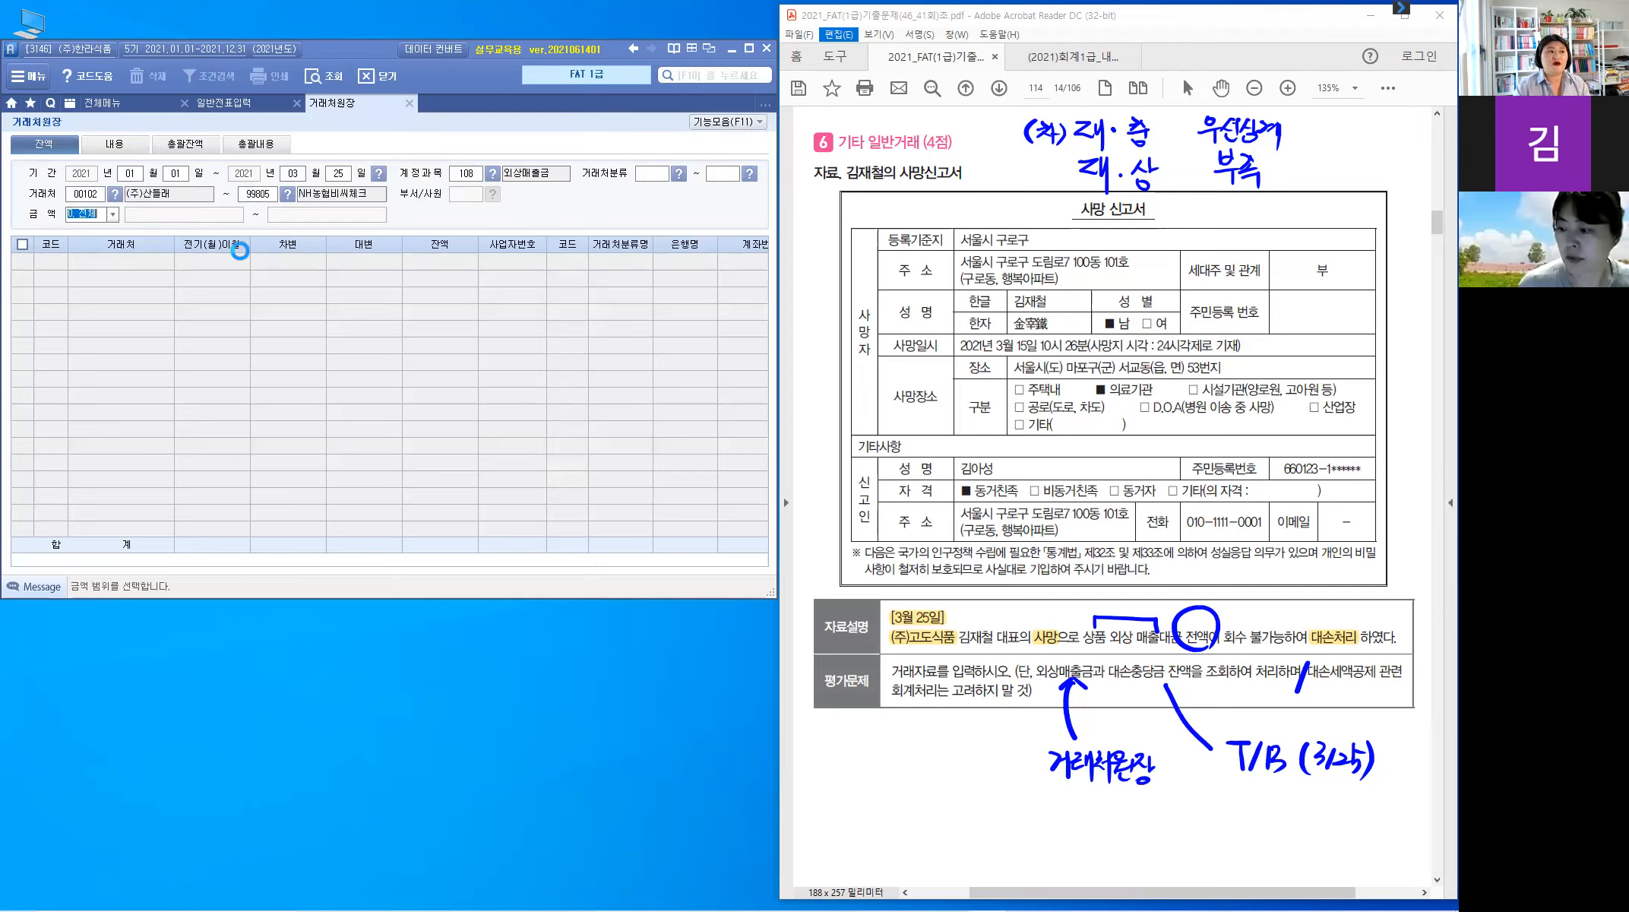
key(Return)
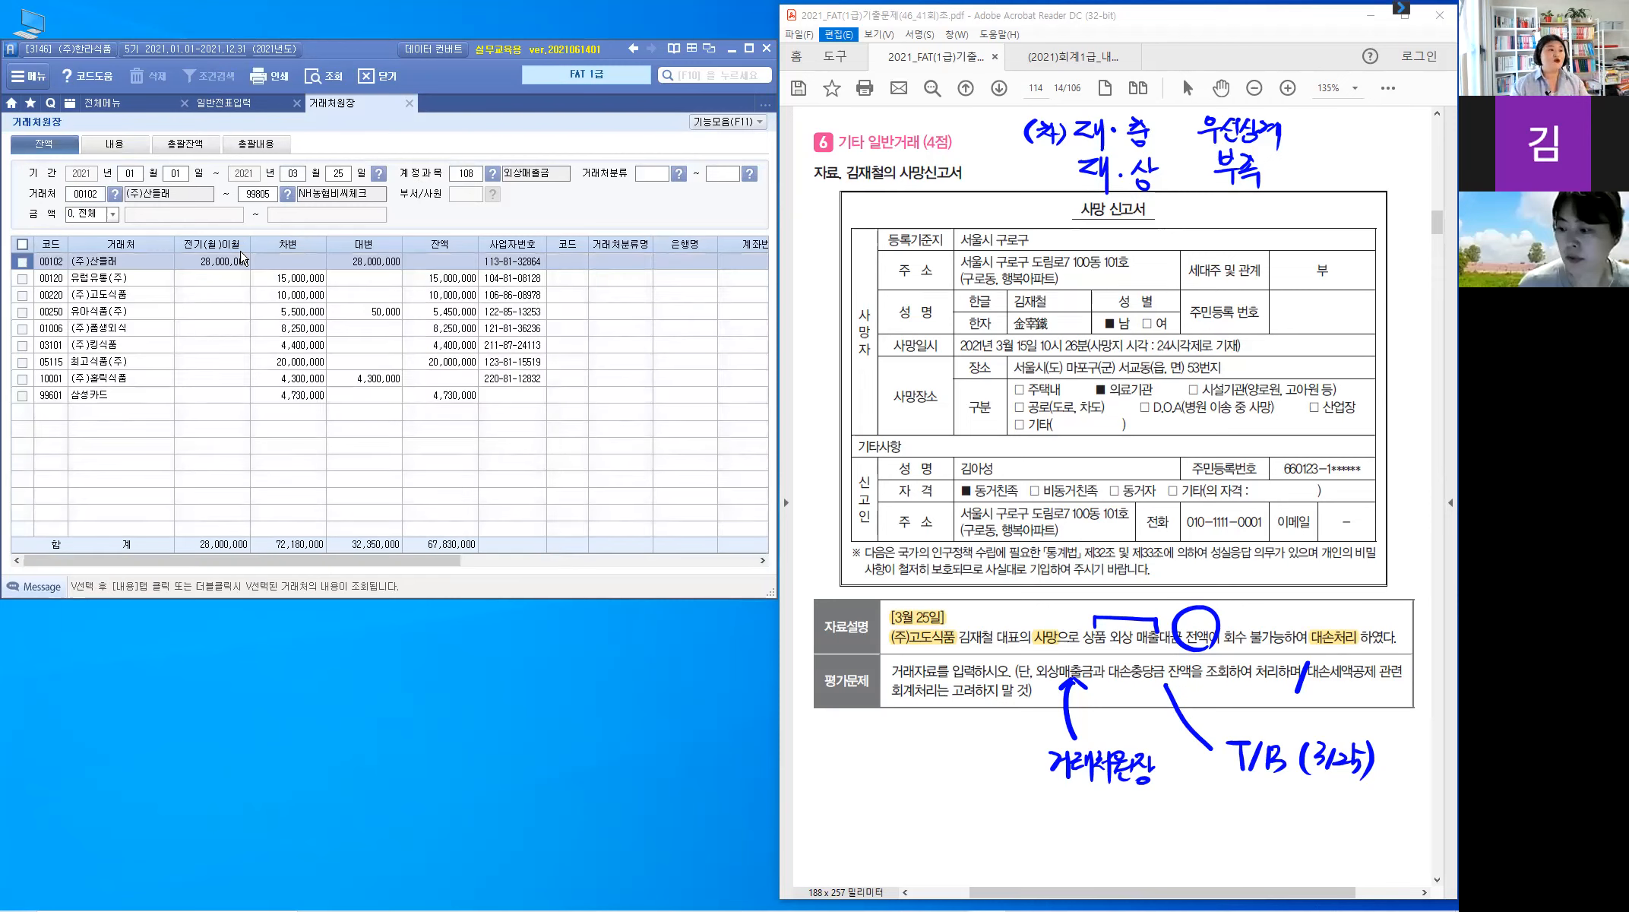
Check the (주)고도식품 row in the 거래처원장 and handwrite "10,000,000" beneath the 거래처원장 note
click(23, 296)
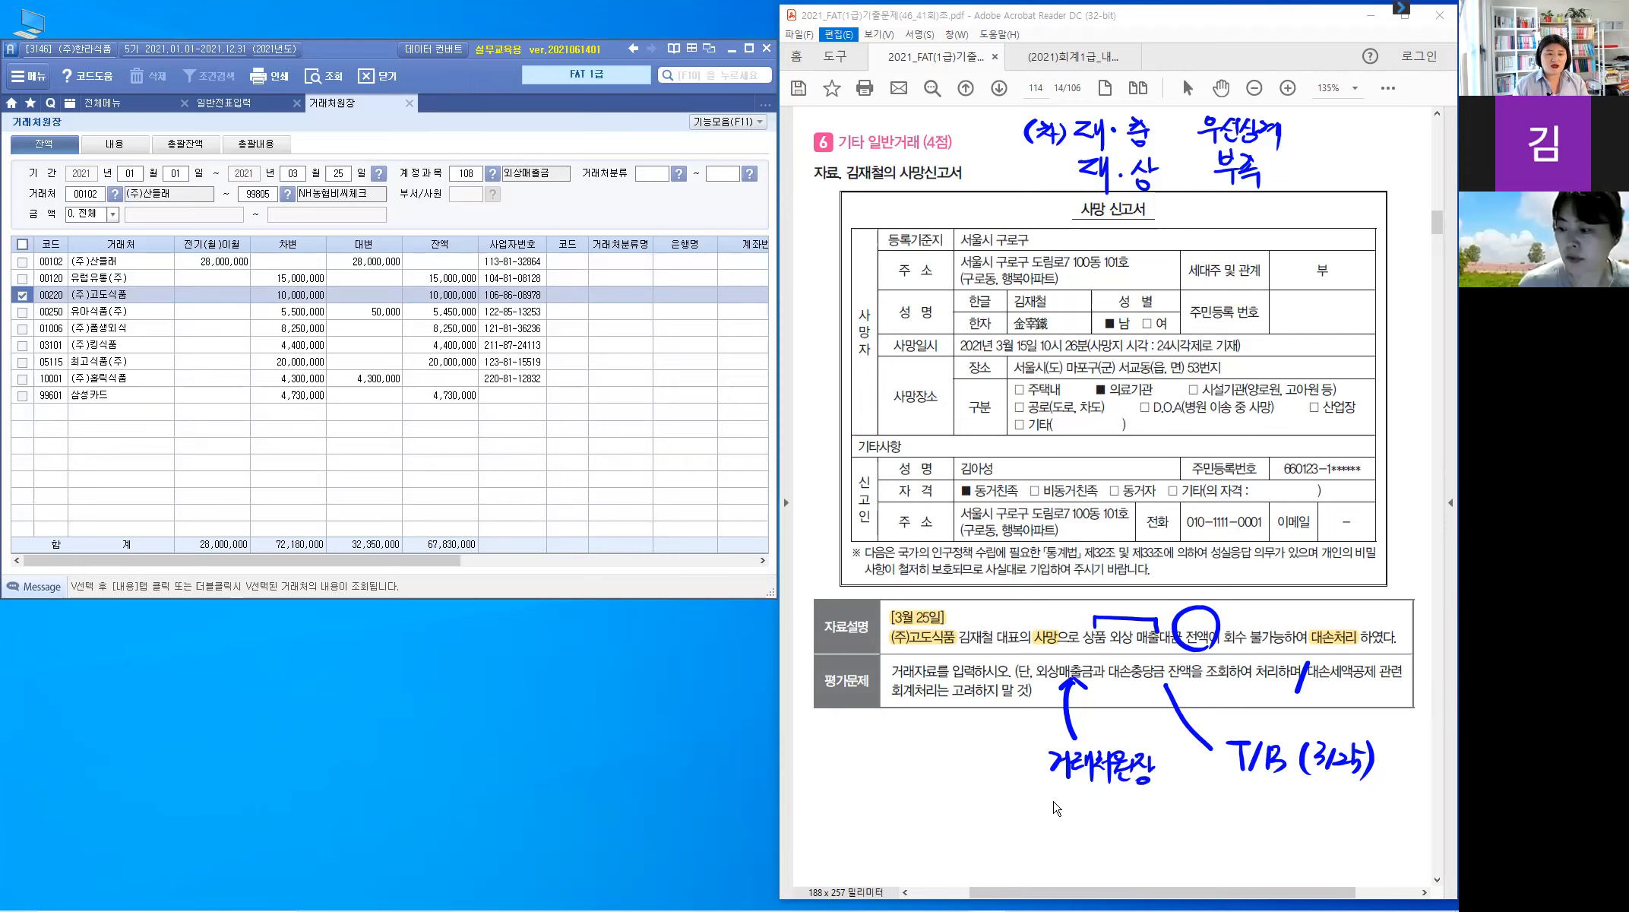
drag(1053, 796, 1052, 823)
drag(1071, 797, 1093, 803)
click(1082, 819)
drag(1107, 802, 1114, 804)
click(1123, 812)
drag(1133, 805, 1162, 804)
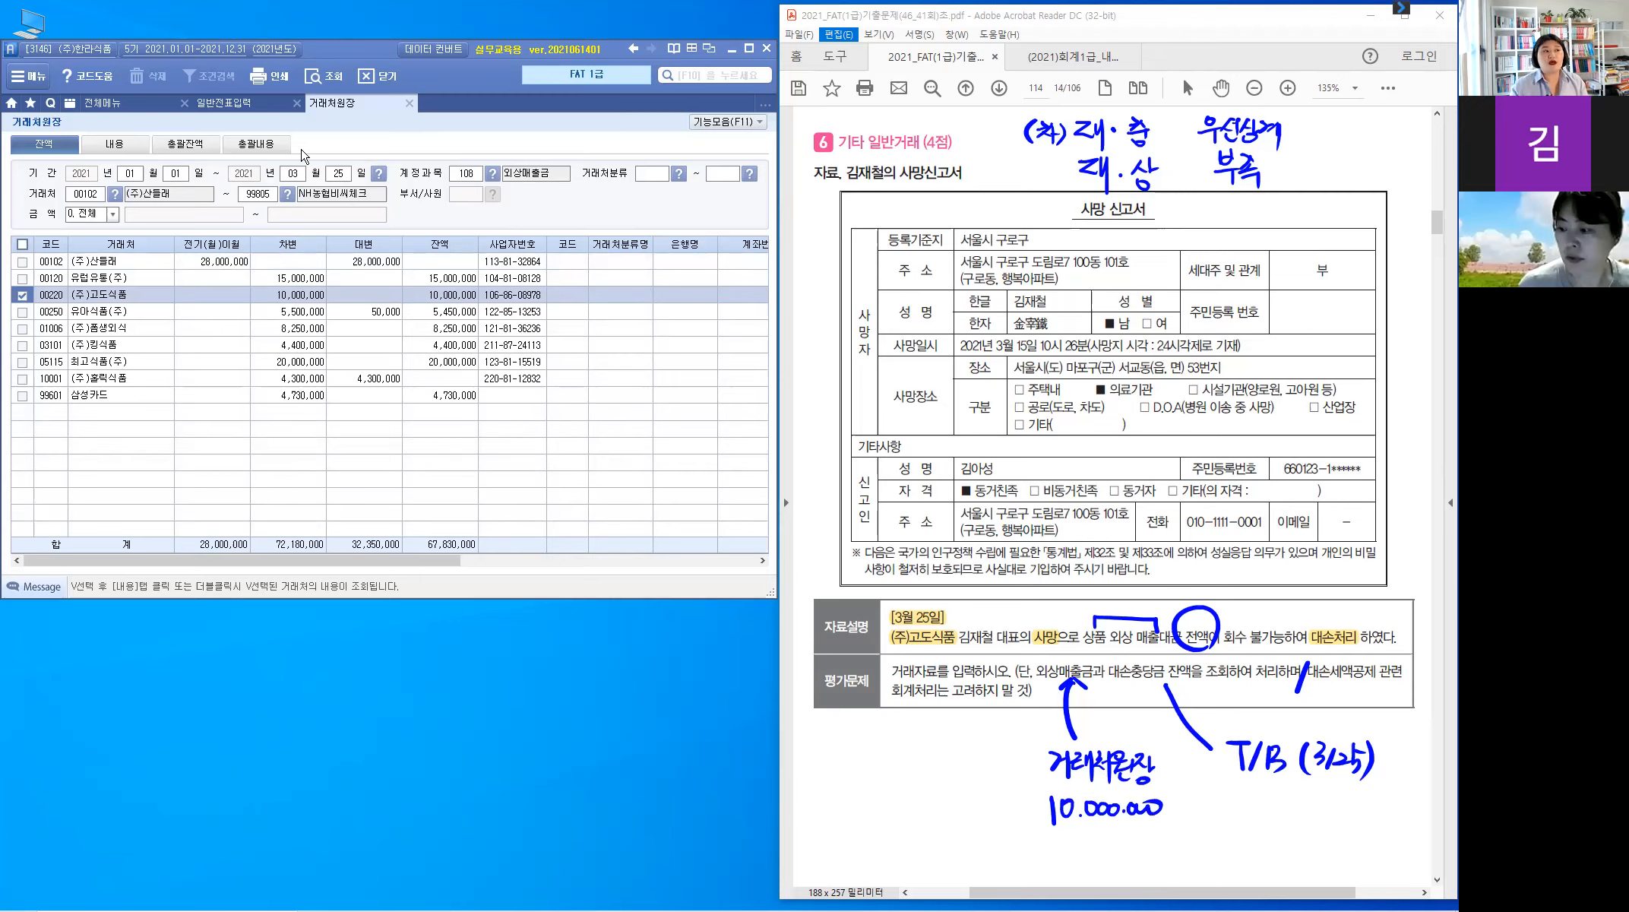
Query the 합계잔액시산표 as of March 25, 2021 and check the 대손충당금 row under 외상매출금
click(110, 103)
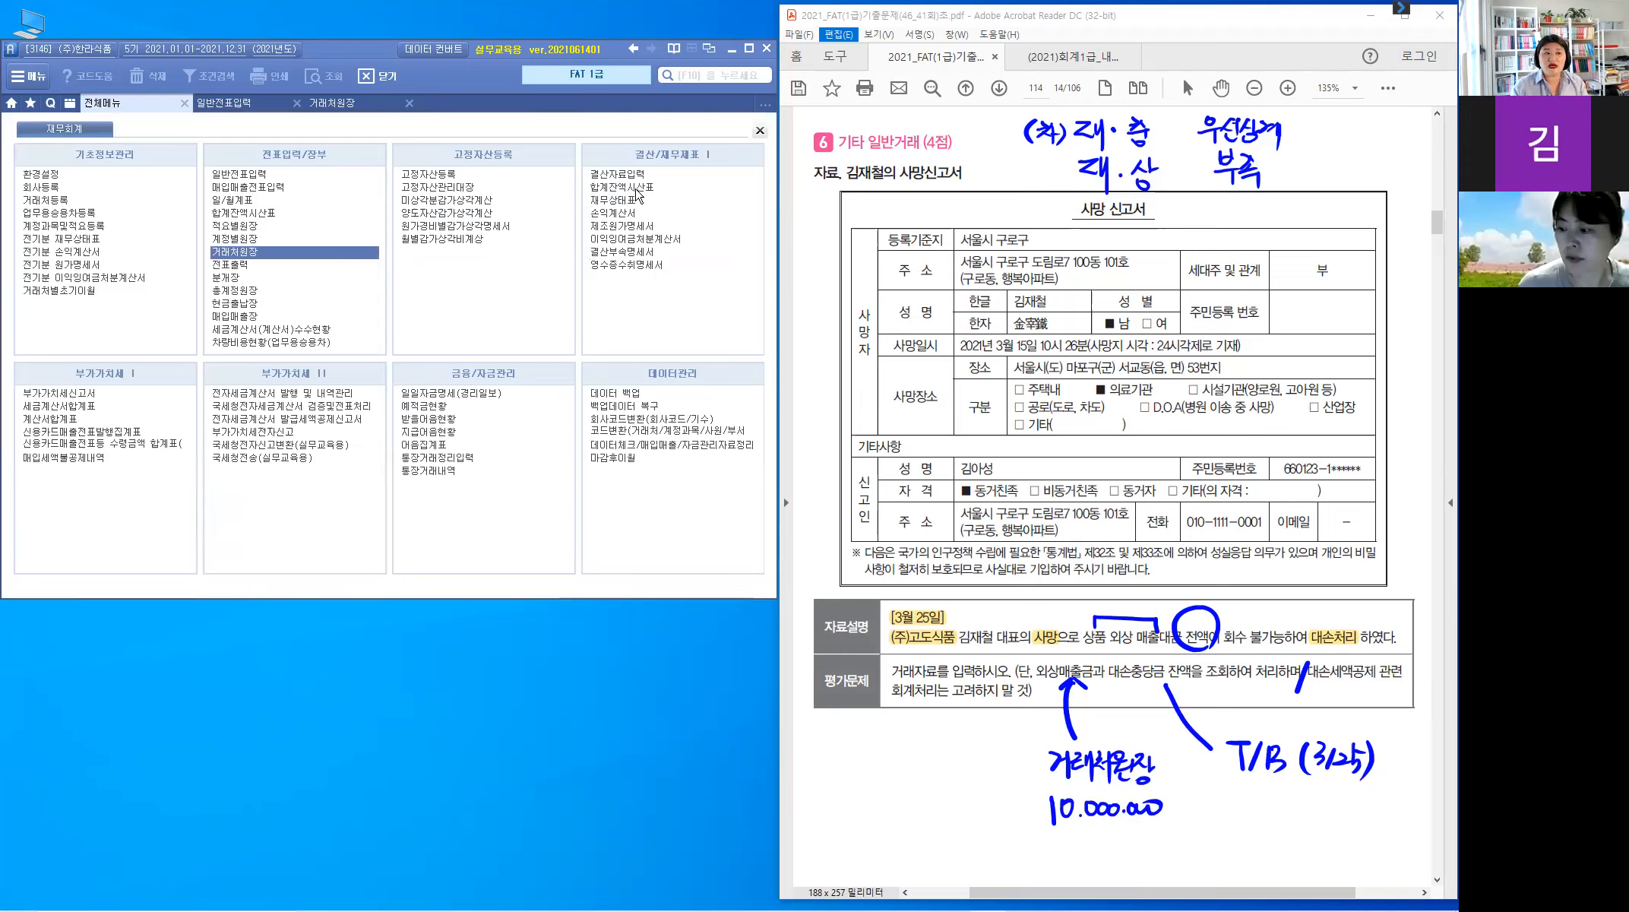
click(636, 195)
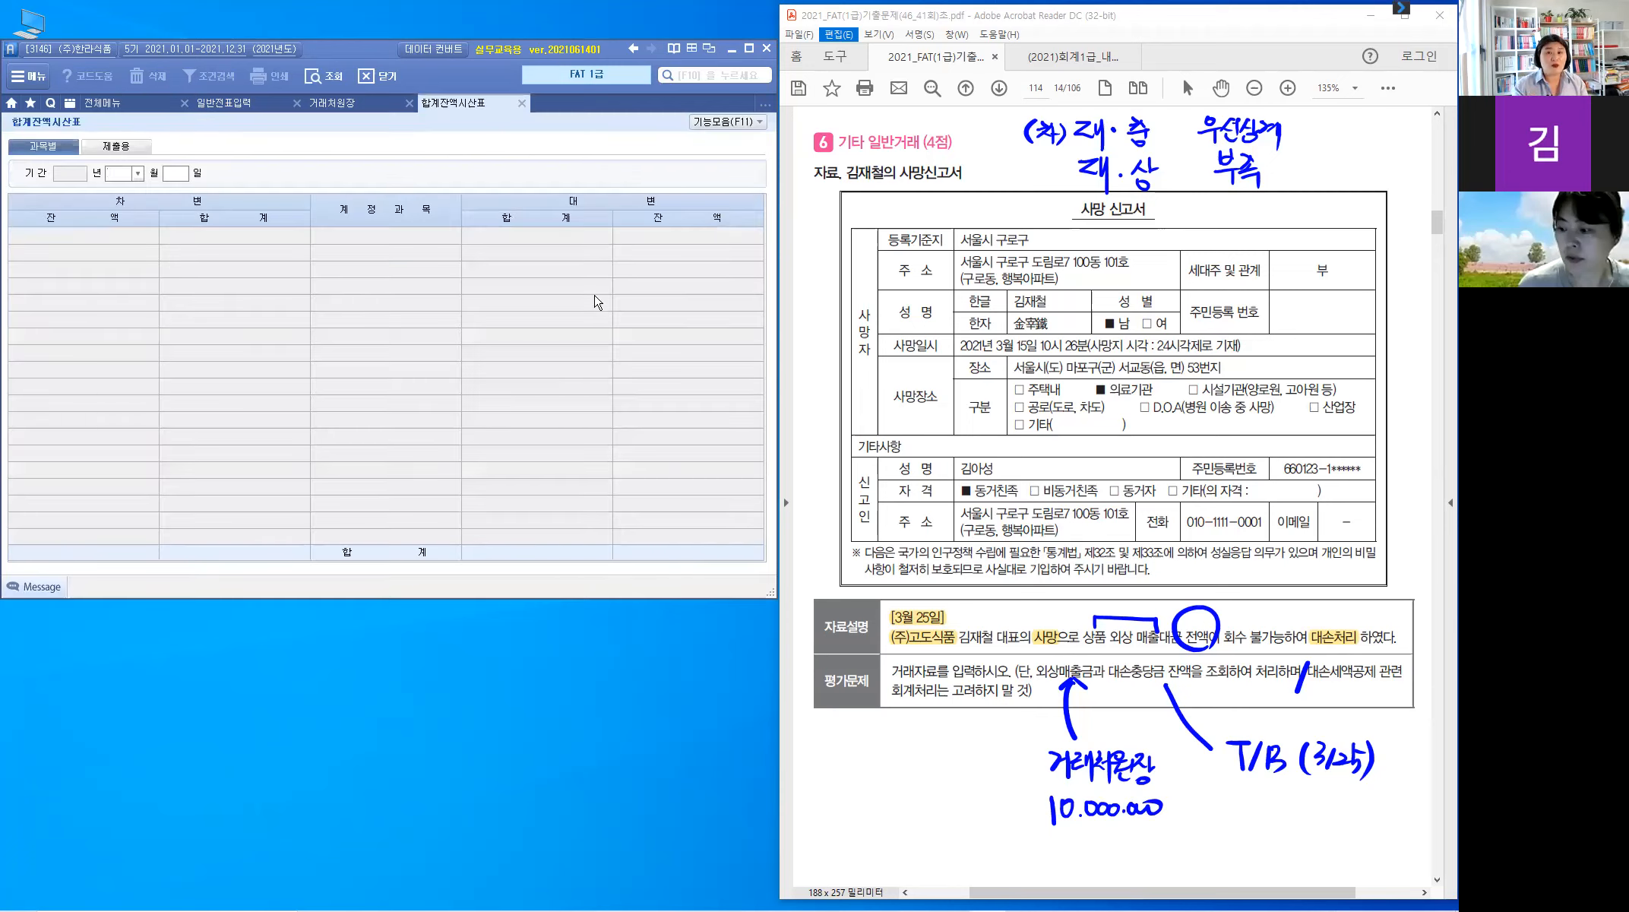
text(3)
key(Return)
text(25)
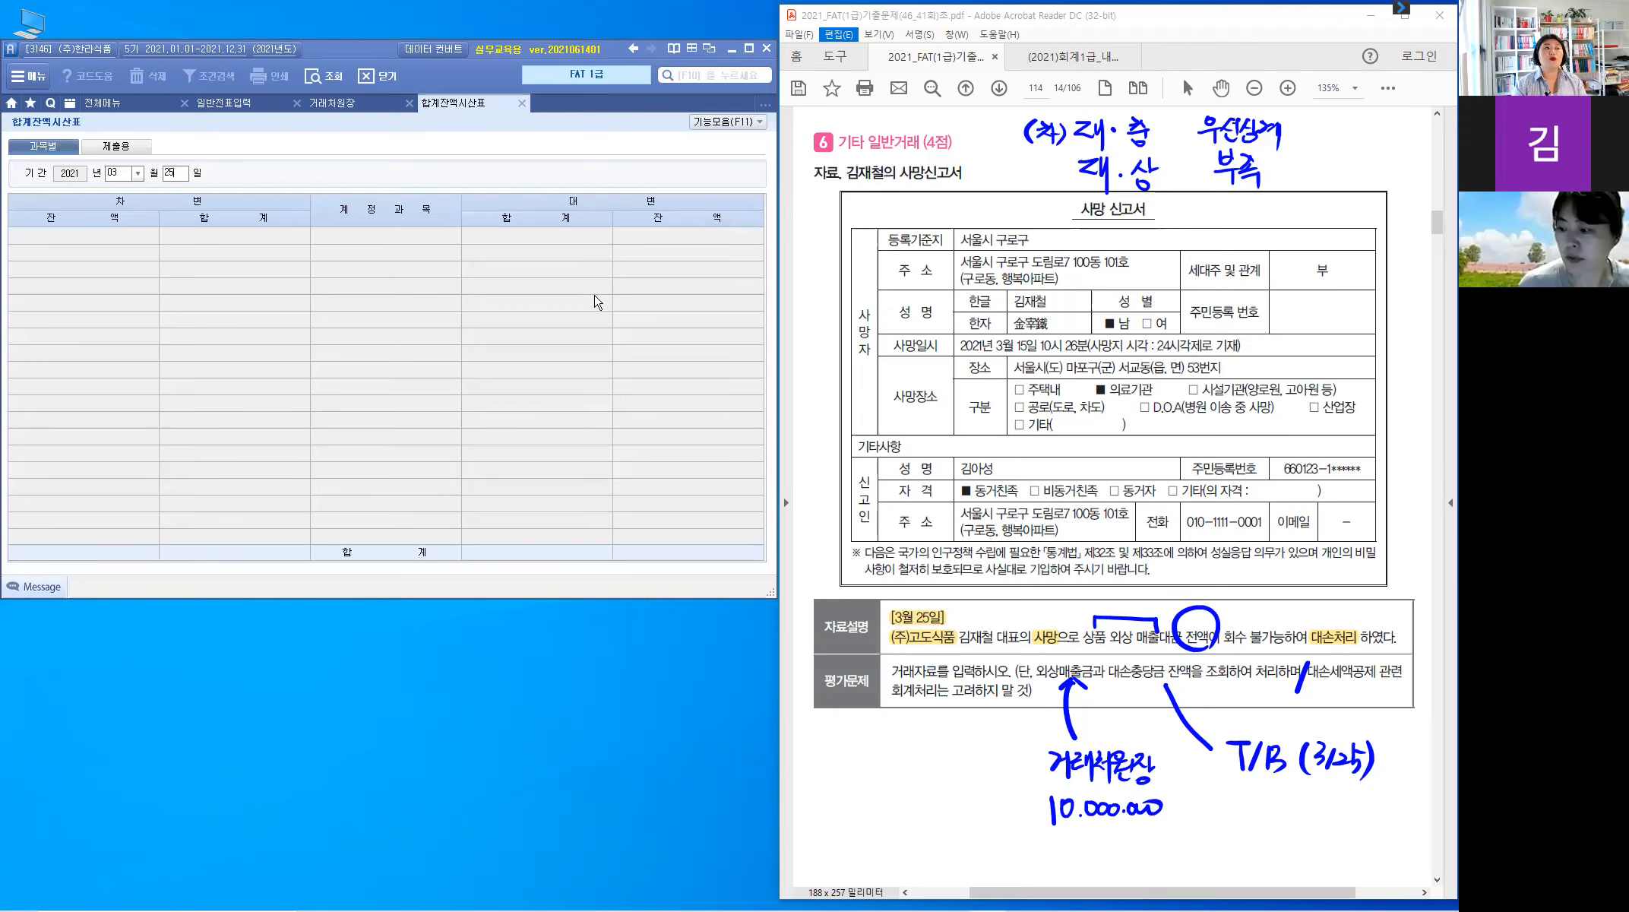
key(Return)
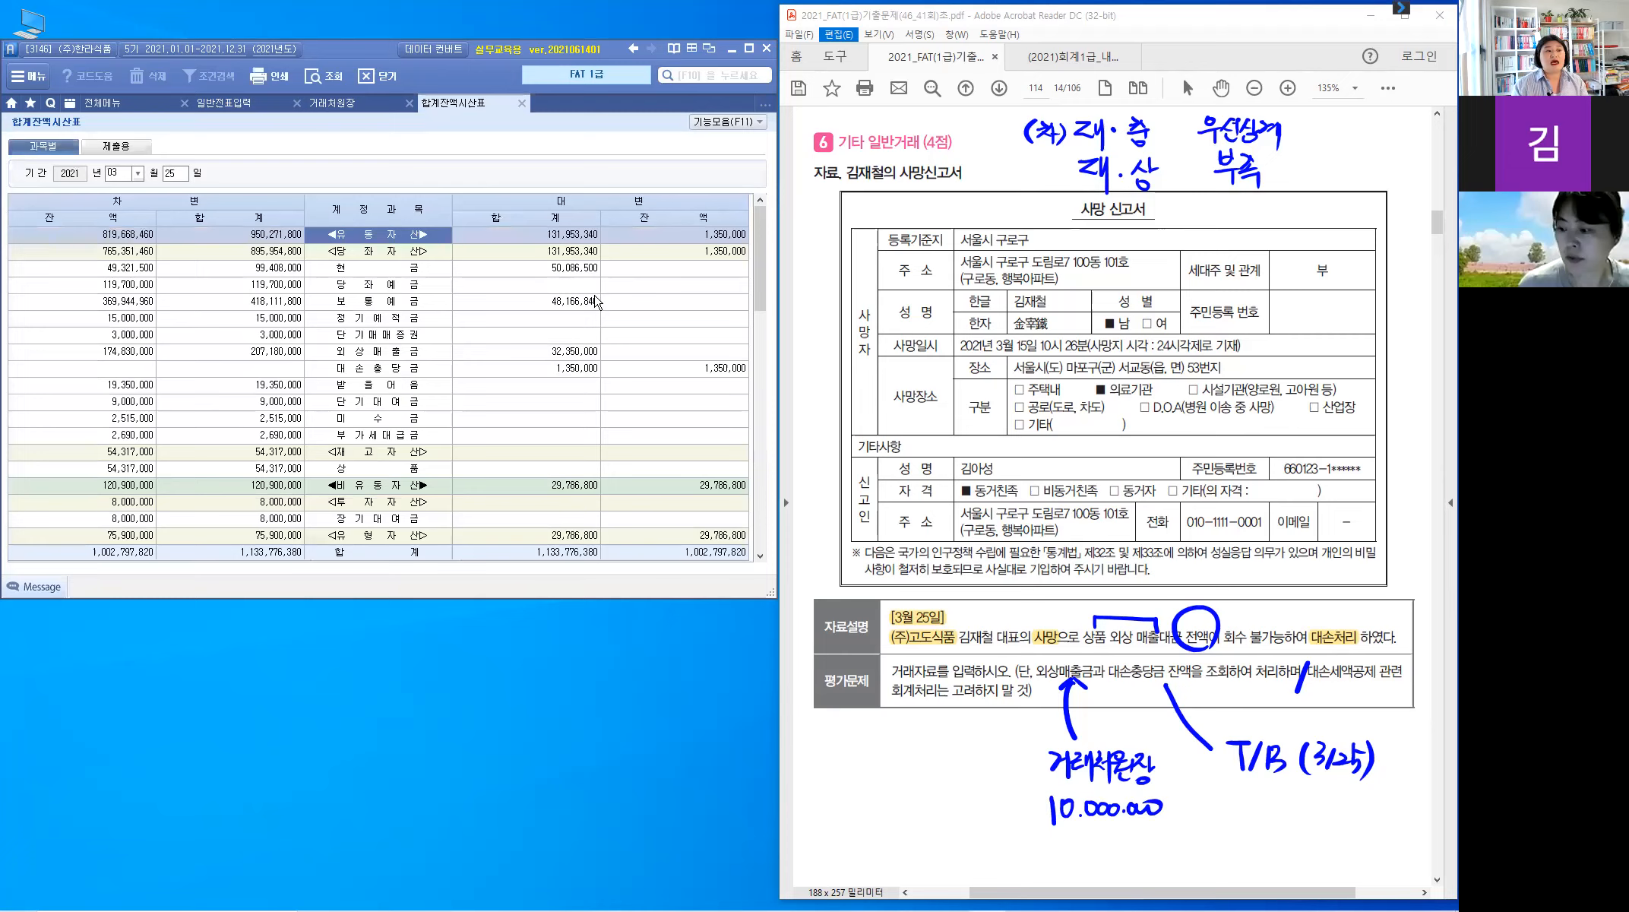
click(383, 353)
click(391, 371)
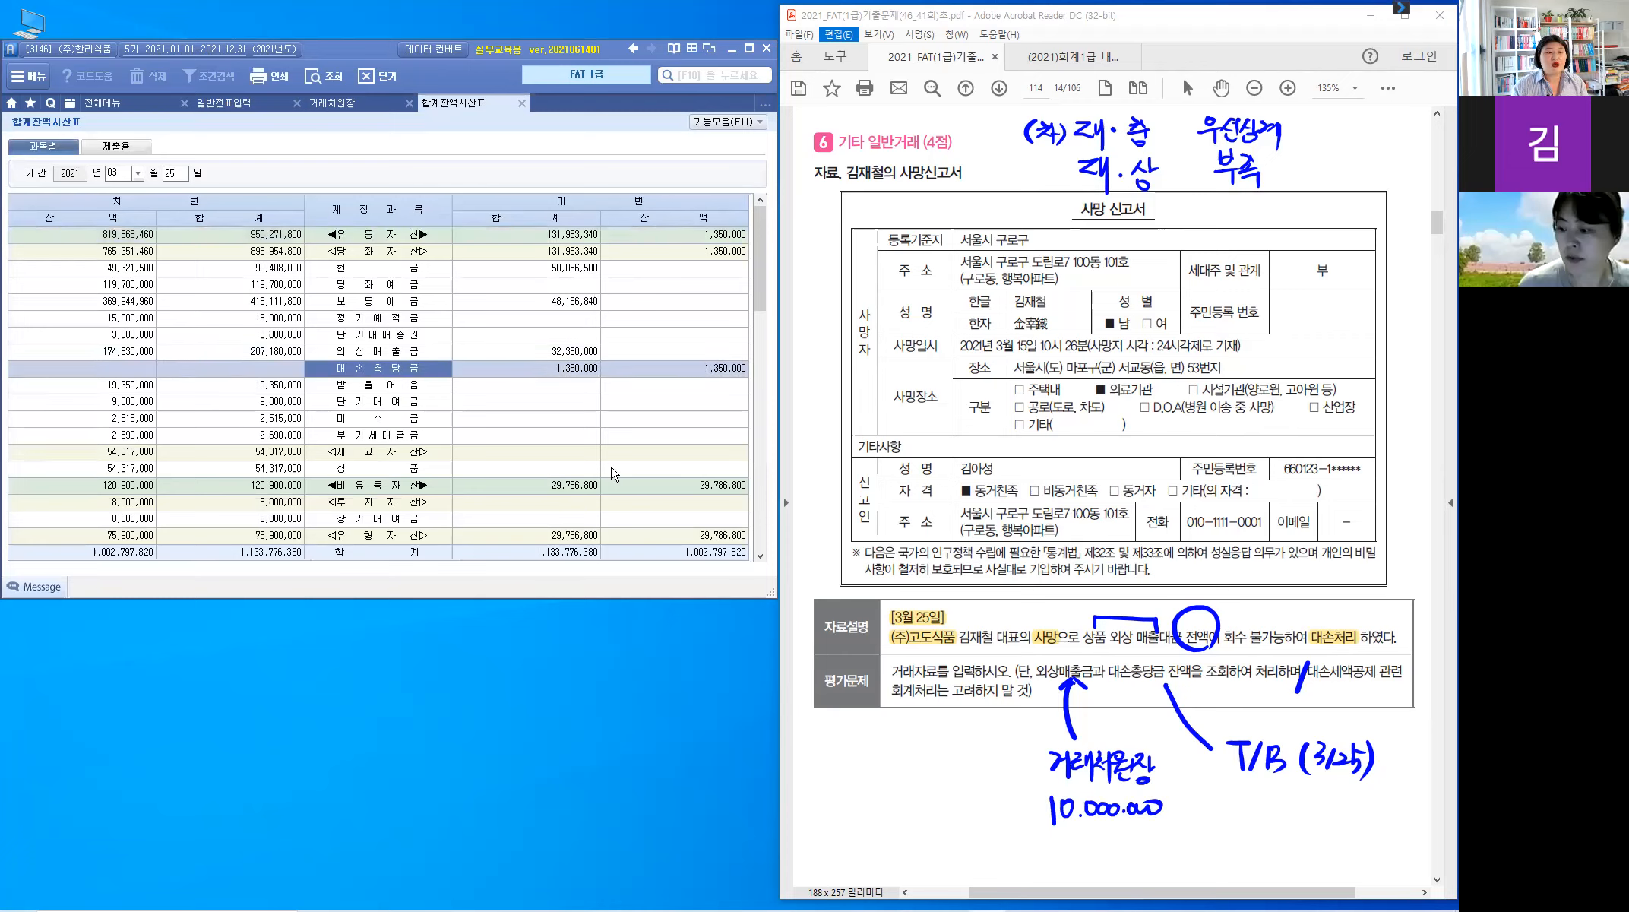
click(679, 372)
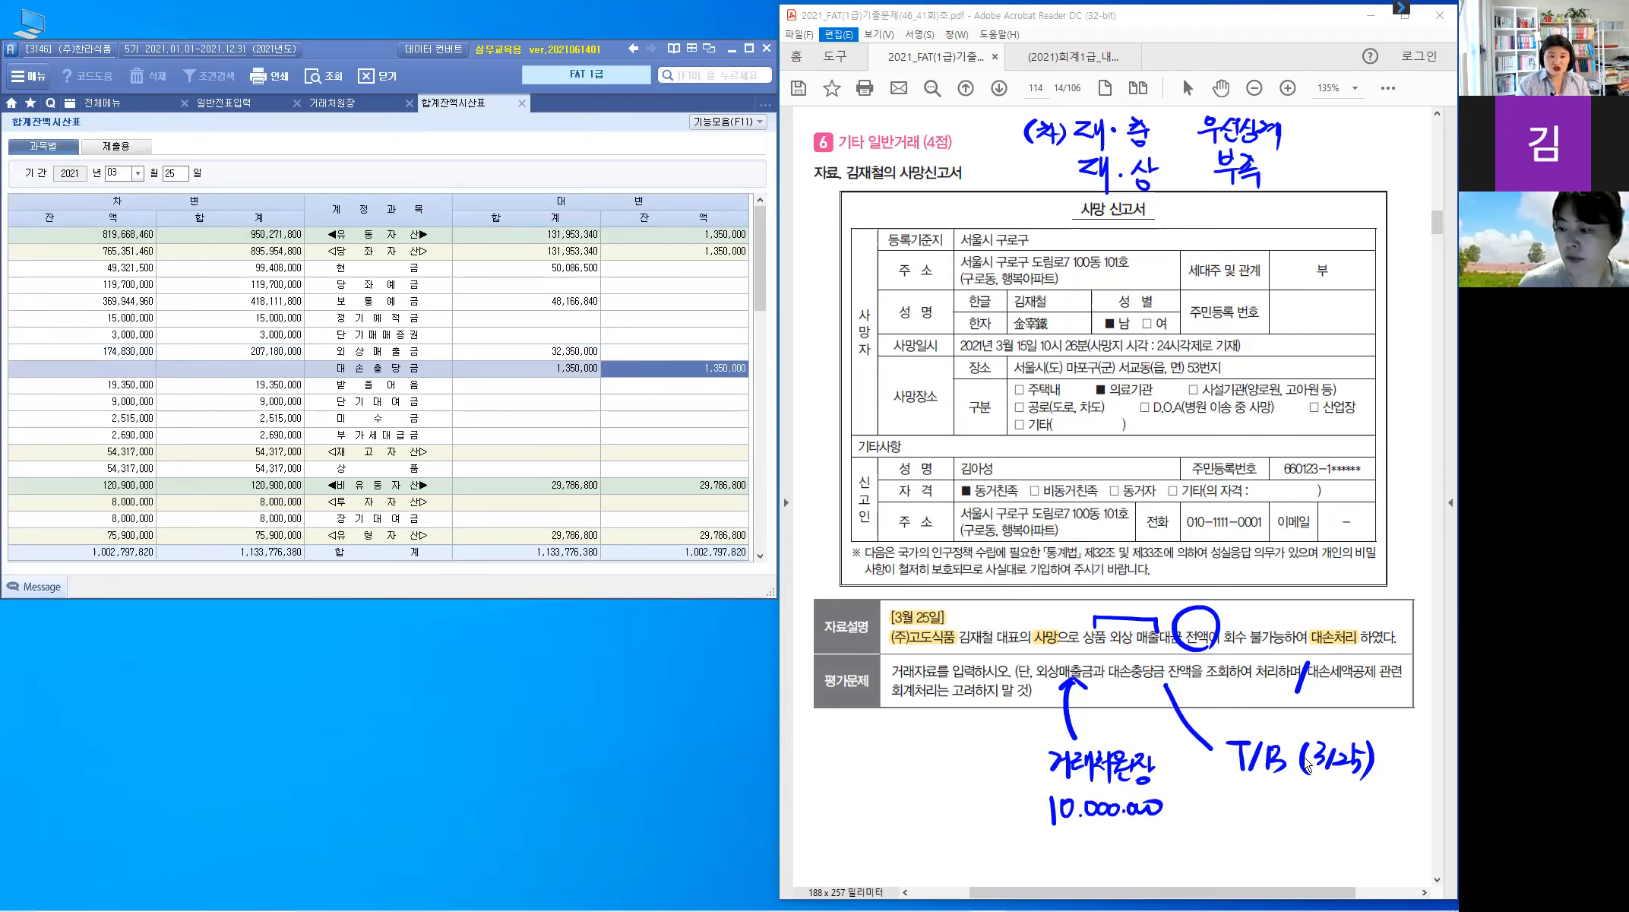
Handwrite "1,350,000" beneath the T/B (3/25) note and circle the handwritten word 부족
mouse_move(1255, 789)
mouse_down()
mouse_move(1253, 813)
mouse_move(1289, 811)
mouse_up()
click(1267, 807)
drag(1309, 793, 1334, 796)
click(1320, 810)
drag(1348, 793, 1365, 792)
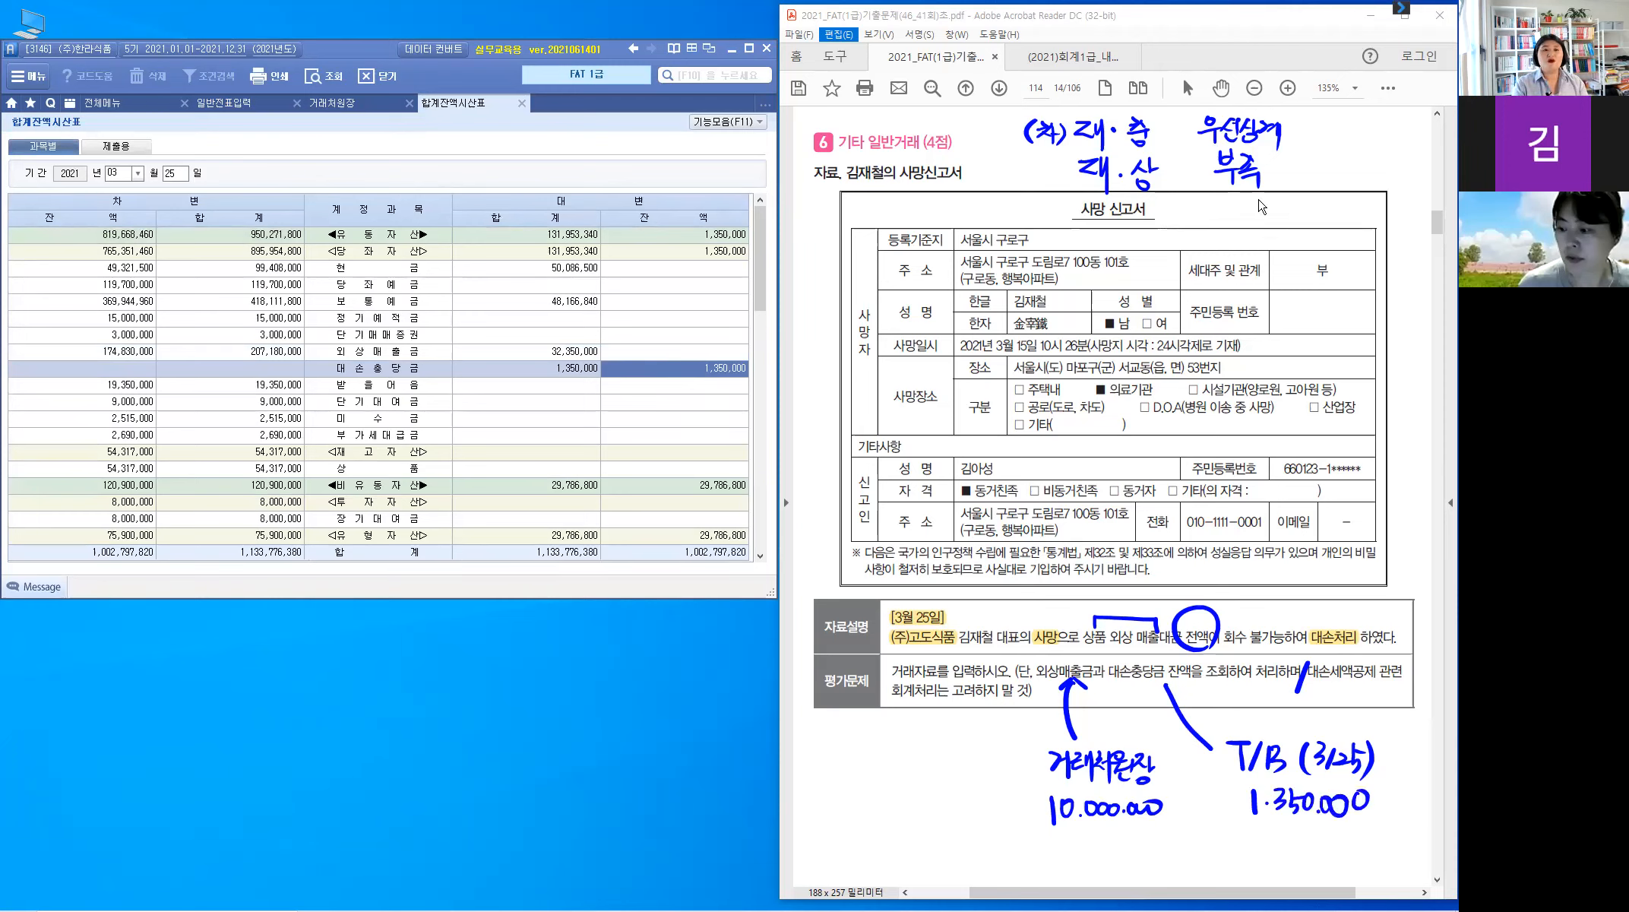
drag(1232, 150, 1243, 219)
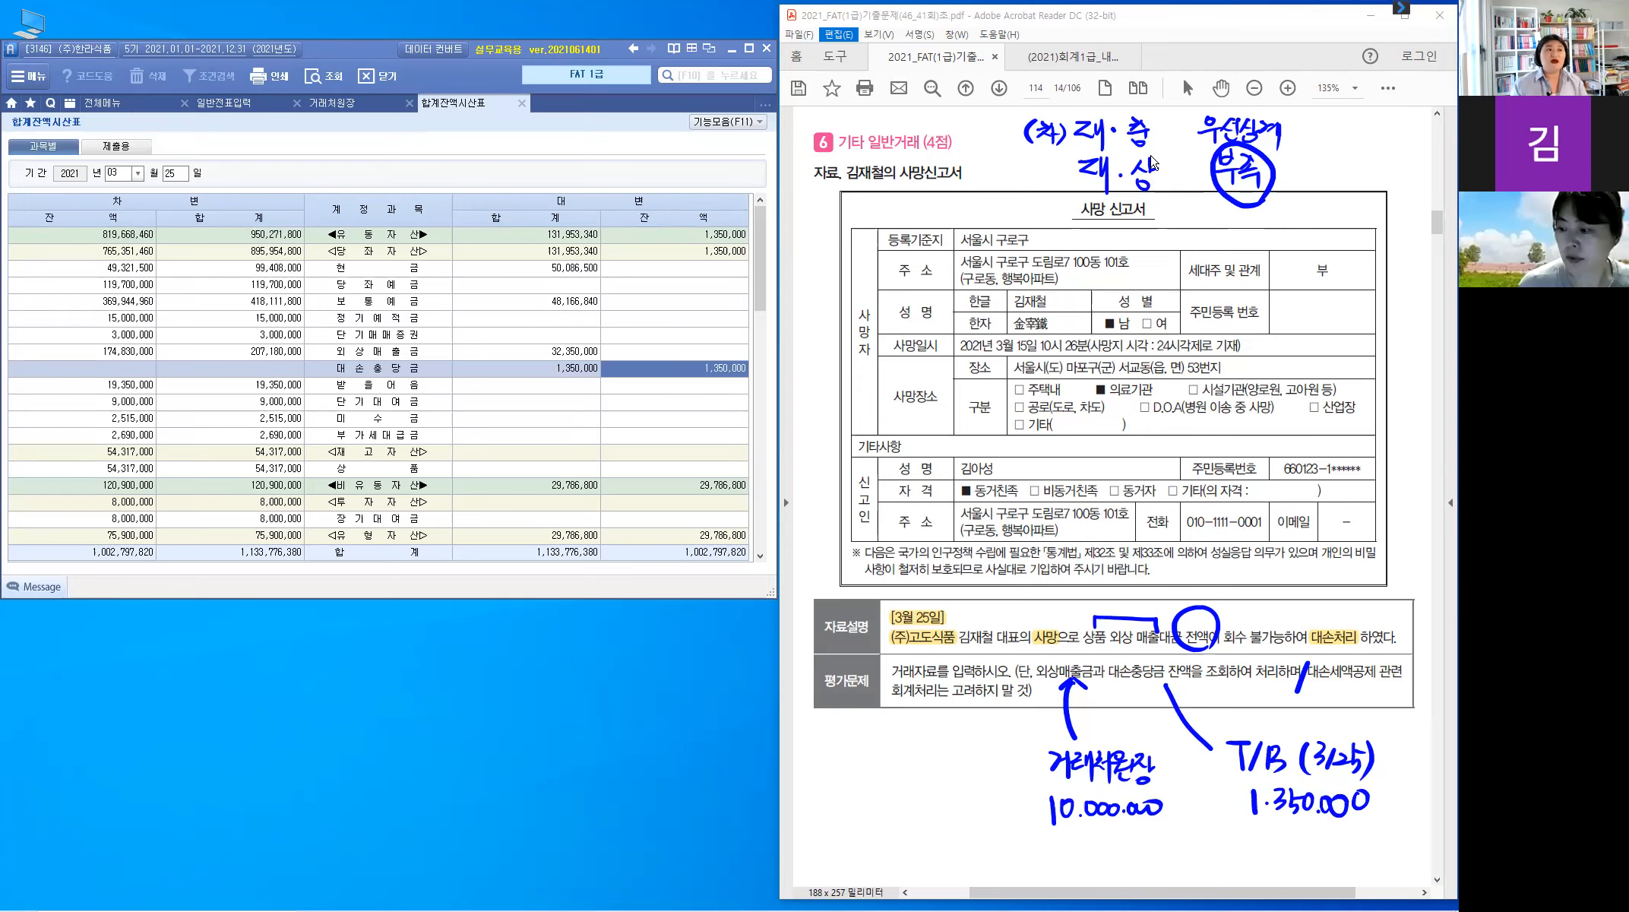
Return to 일반전표입력 and set the voucher date to March 25
click(228, 104)
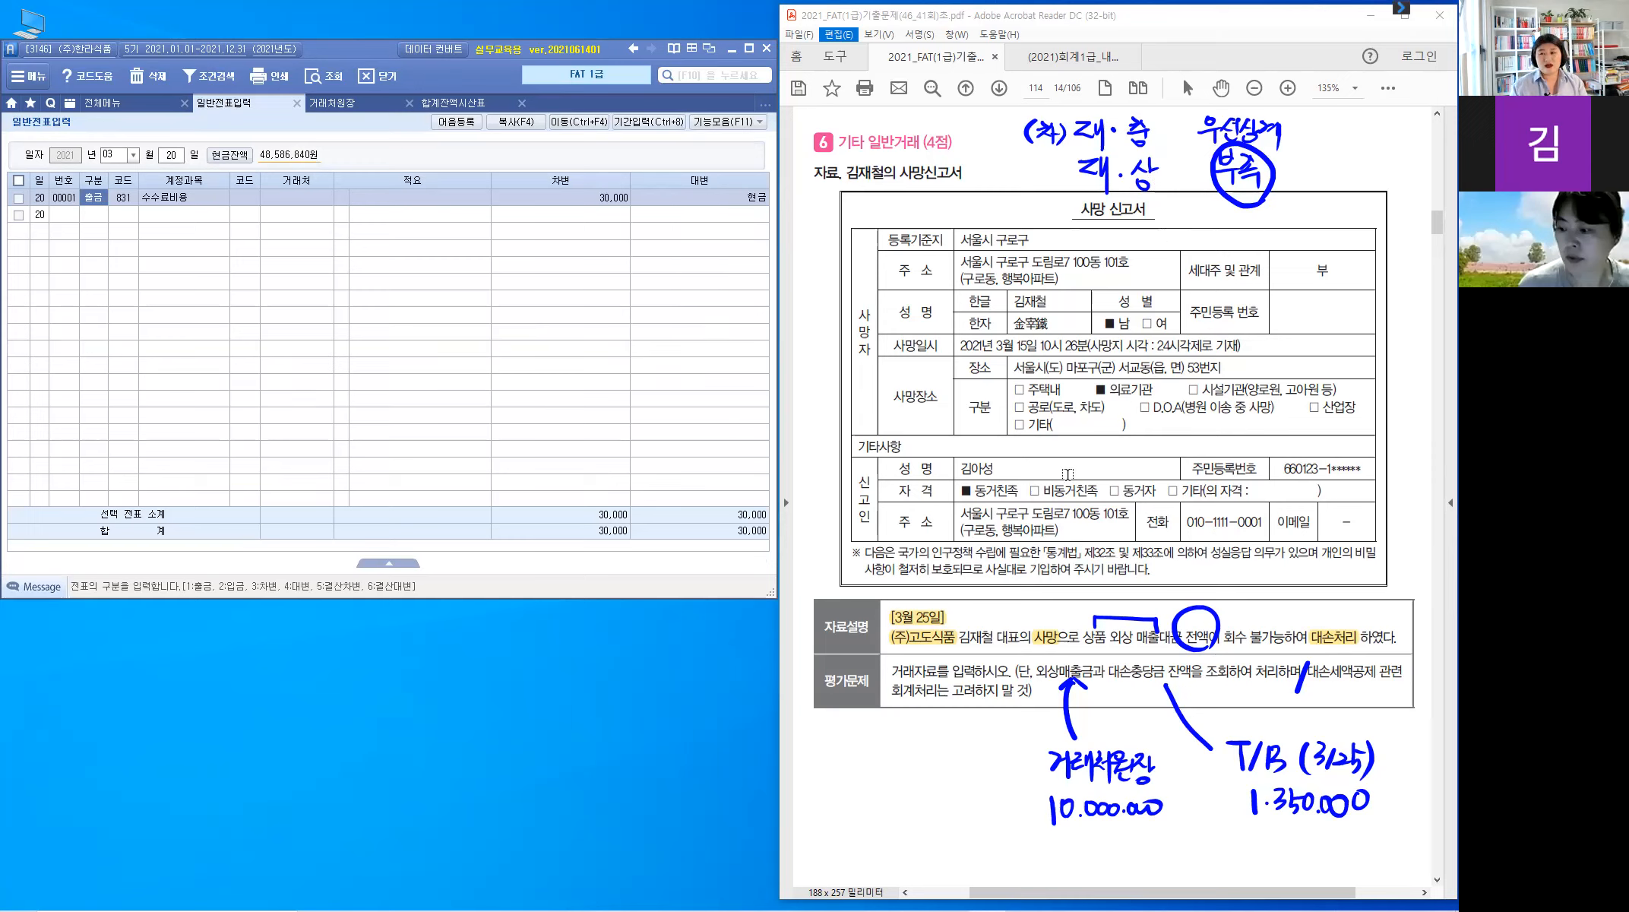
click(94, 215)
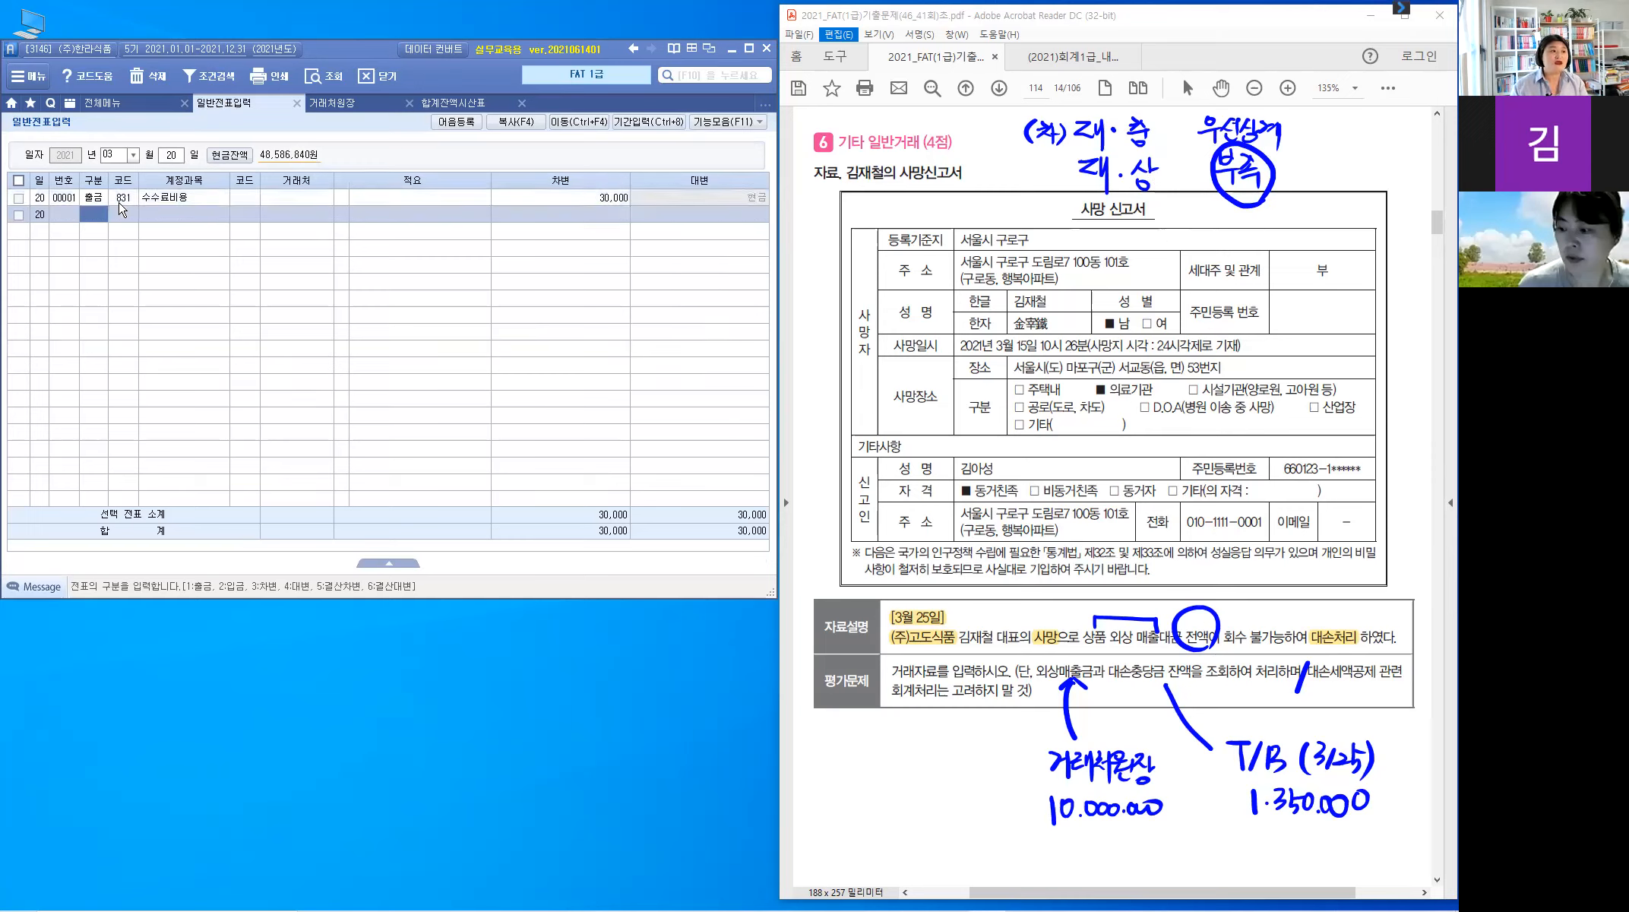
click(171, 155)
text(25)
key(Return)
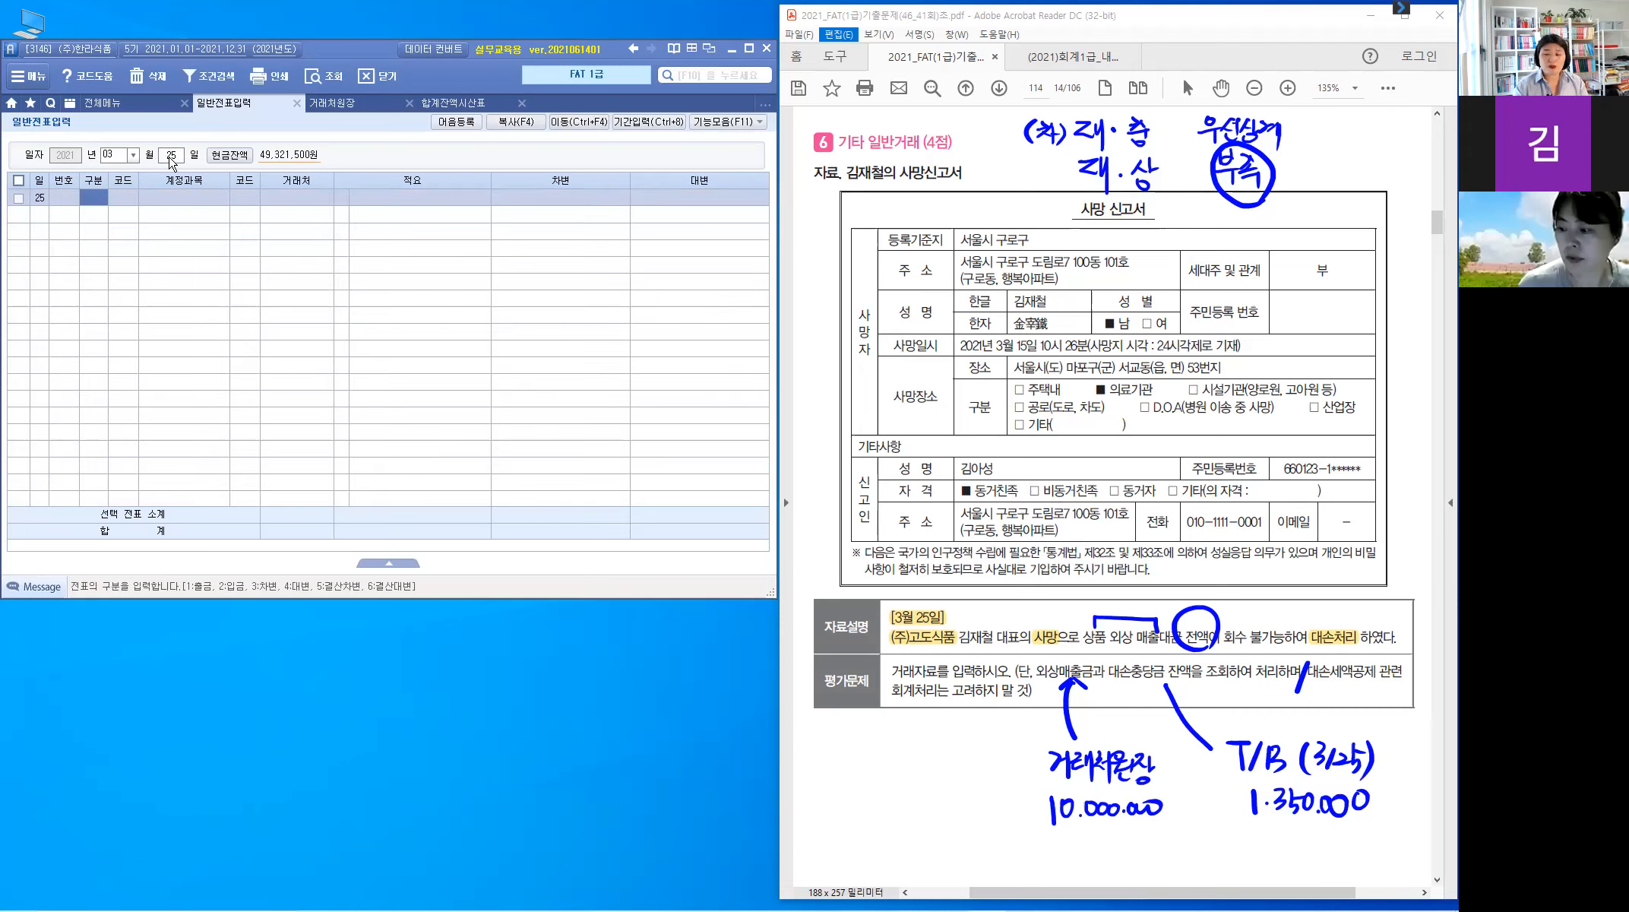
Enter a 대변 line for account 108 외상매출금 with partner (주)고도식품 and amount 10,000,000
text(4)
key(Return)
text(108)
key(Return)
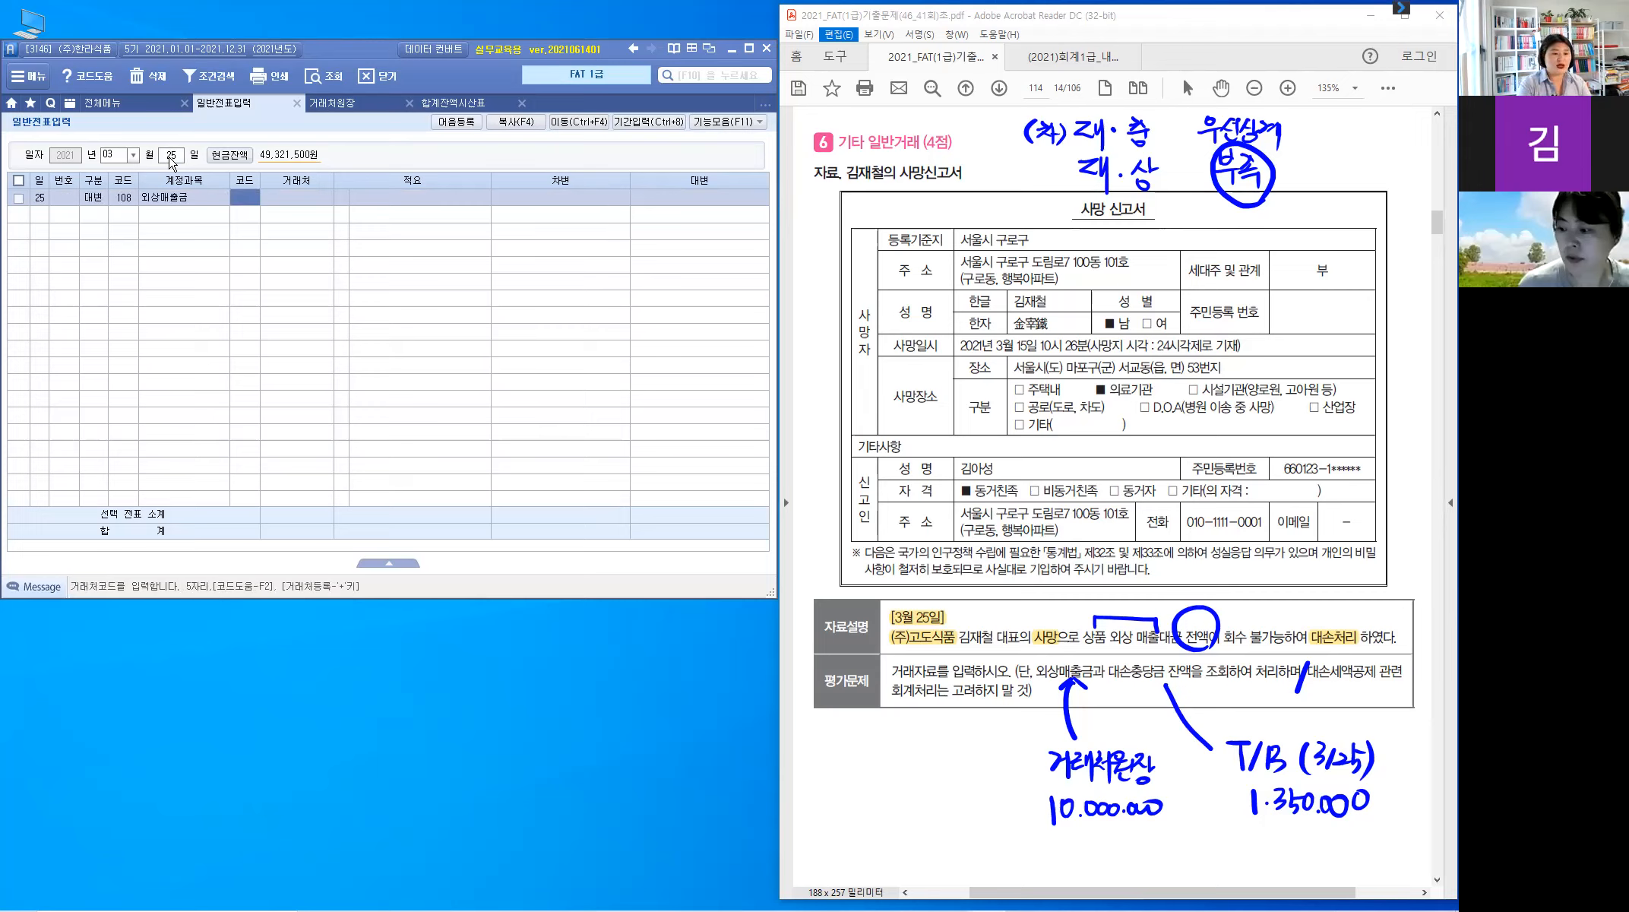
text(고도)
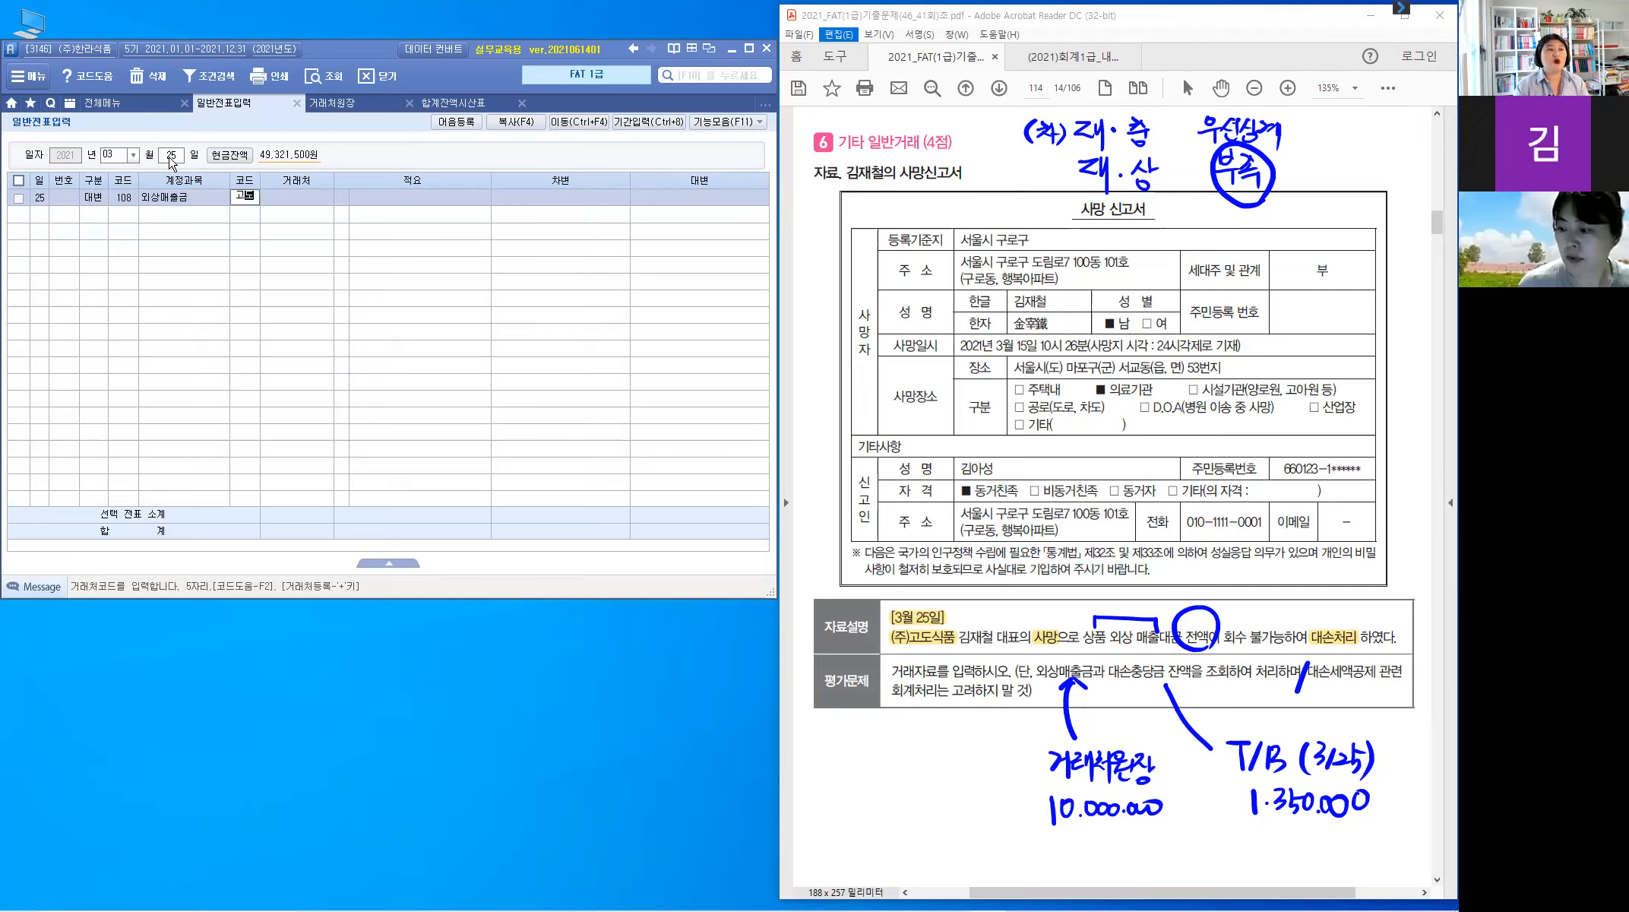
key(Return)
key(Return)
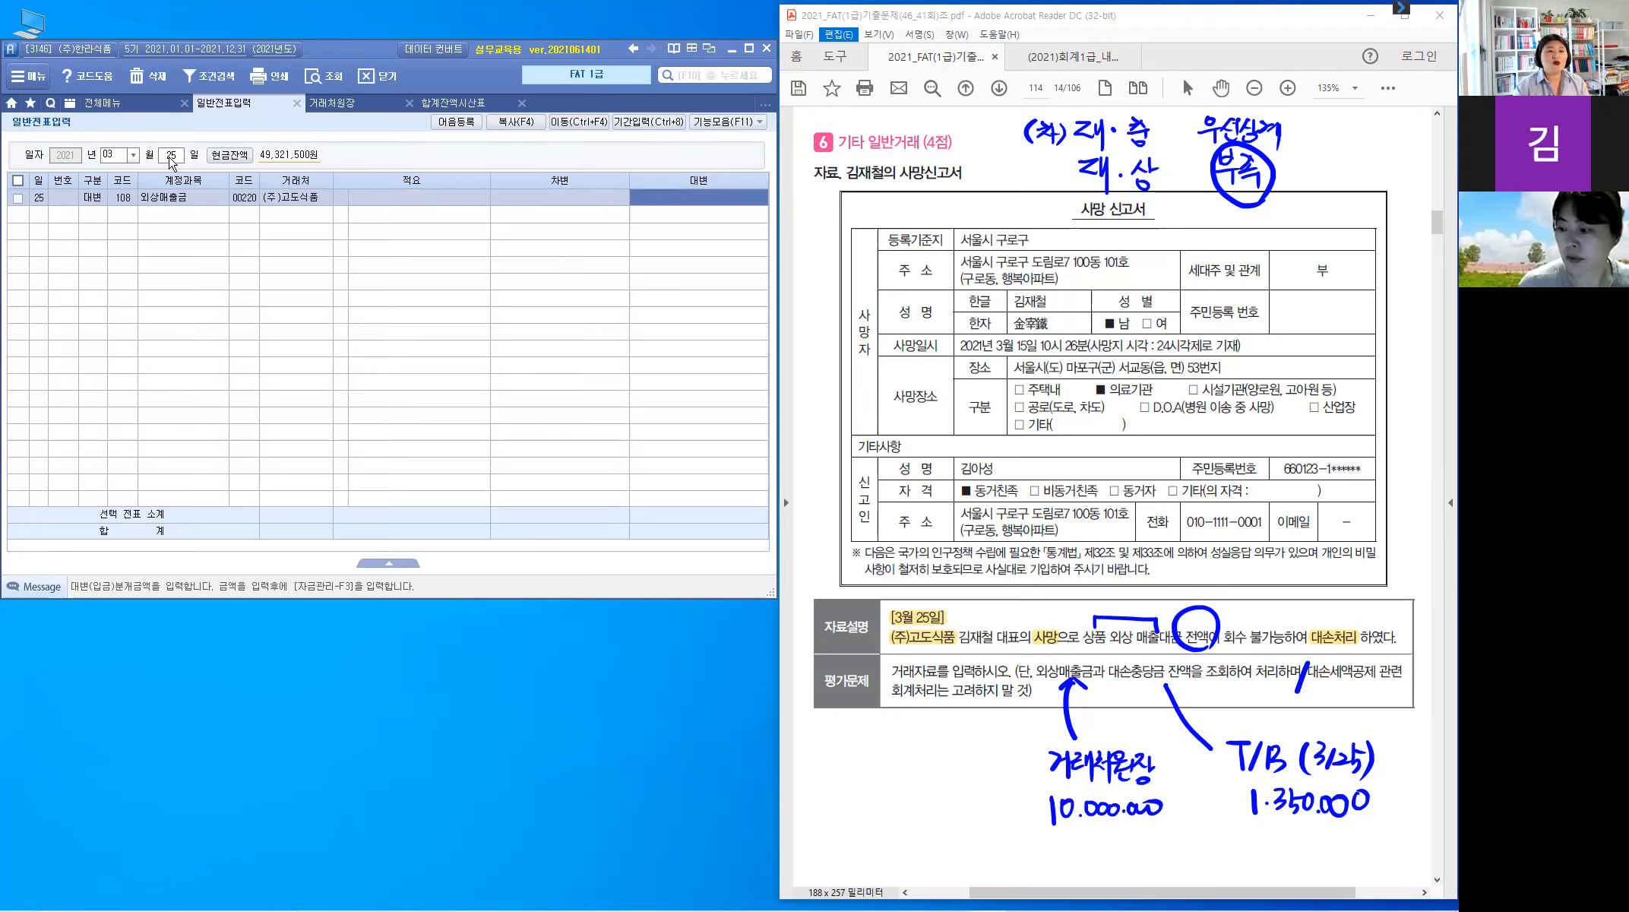
text(10000000)
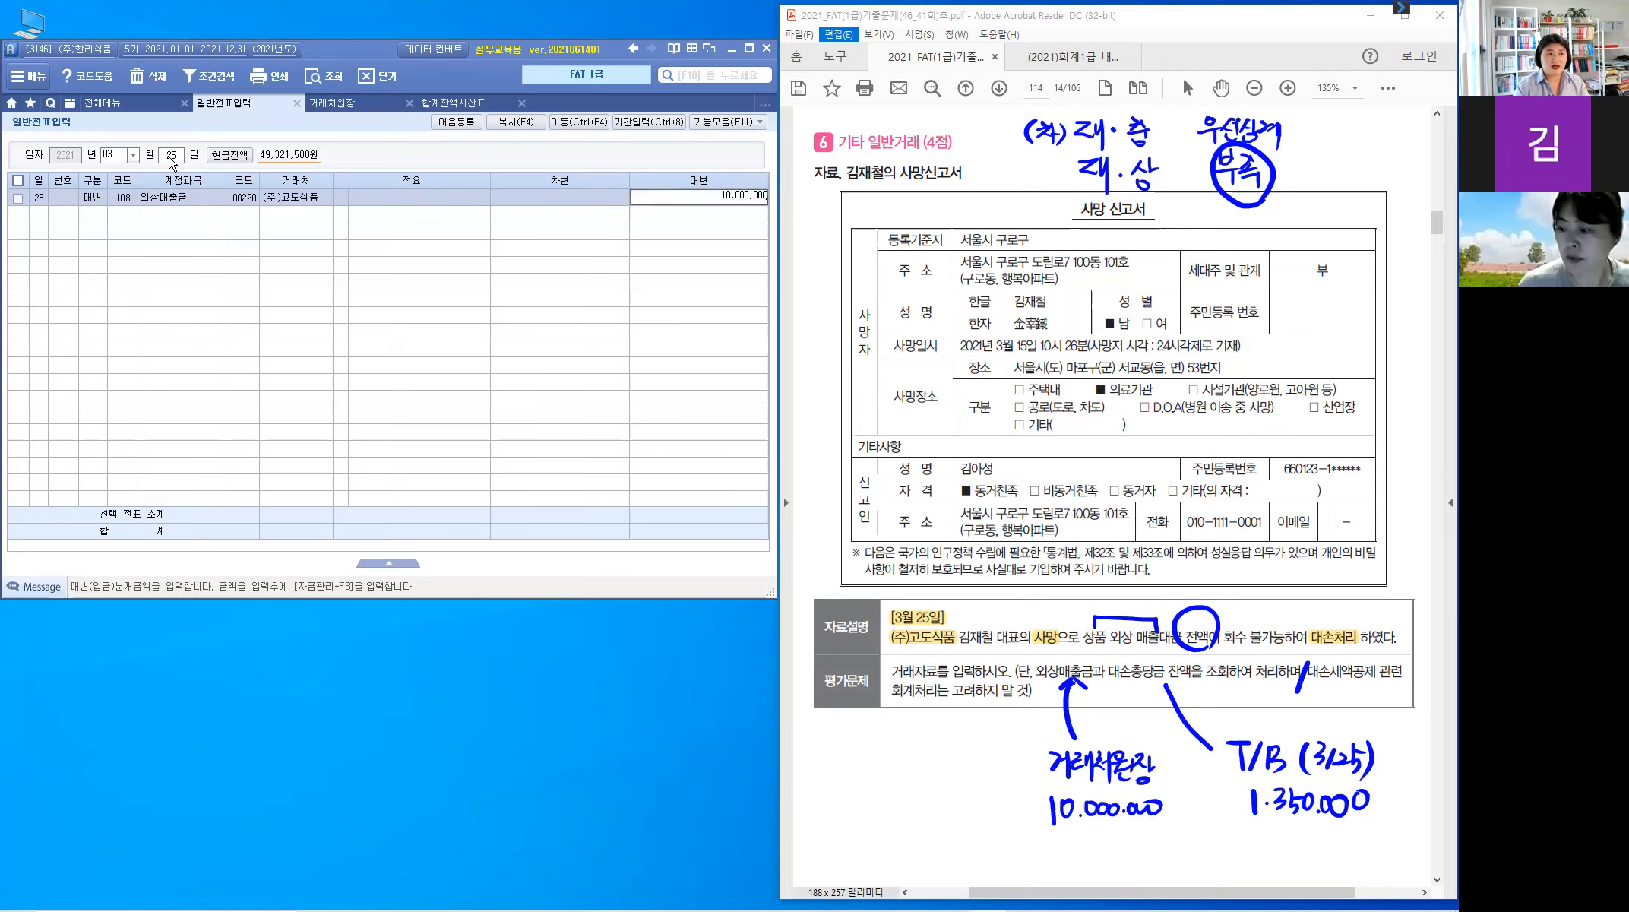
key(Return)
Enter a 차변 line for account 109 대손충당금 with an amount of 1,350,000
text(3)
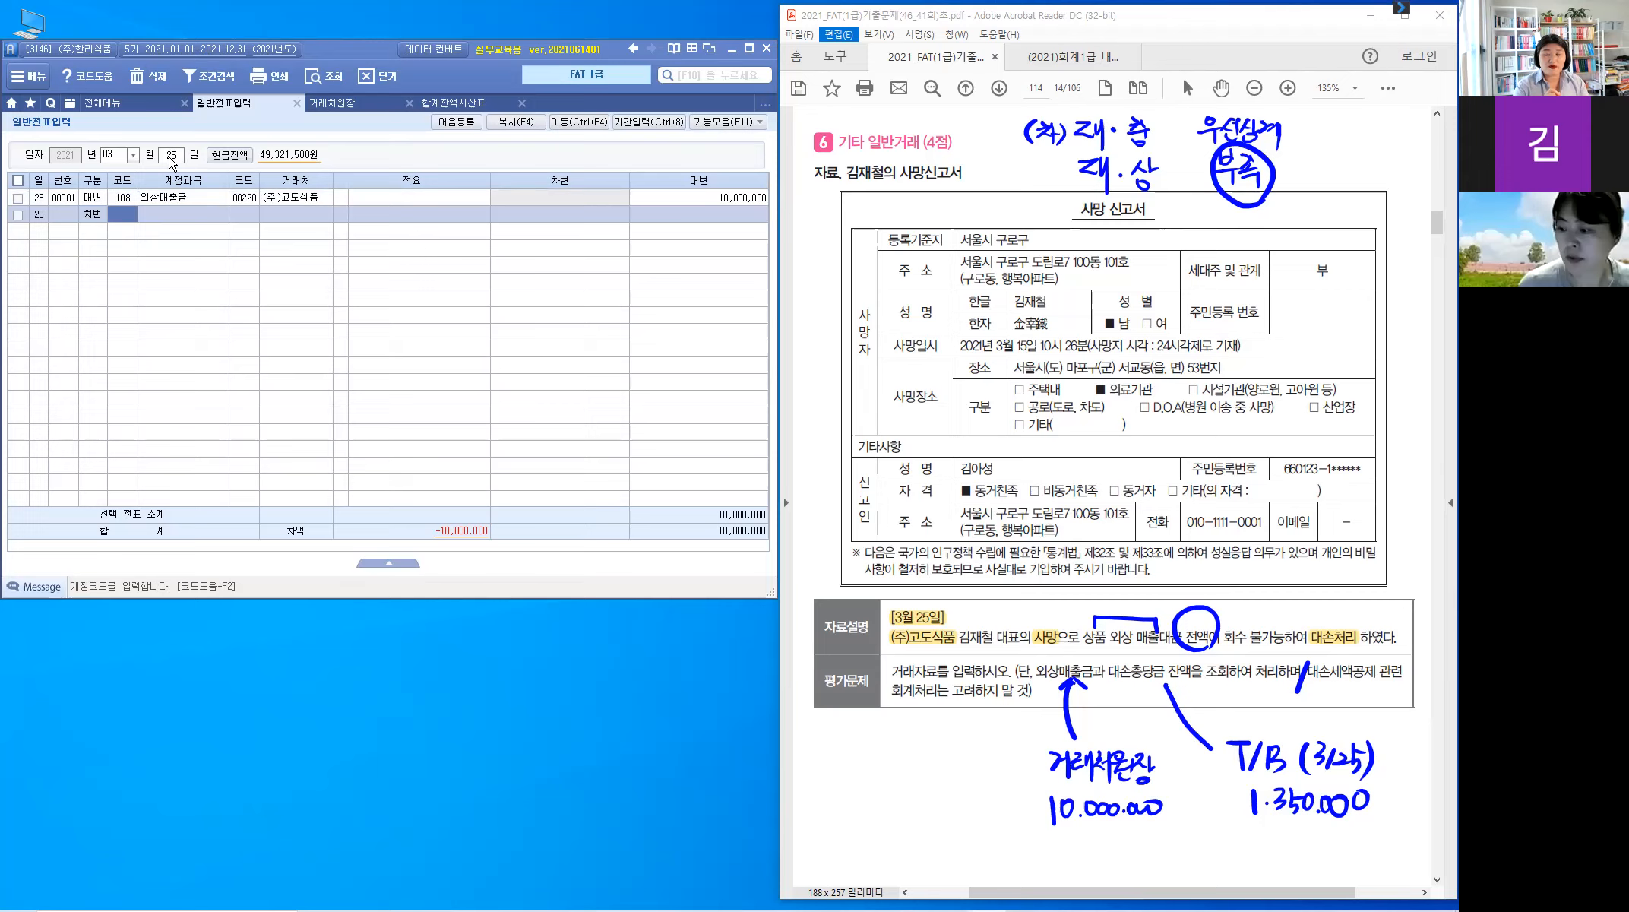
text(ㄷ)
key(BackSpace)
text(대손)
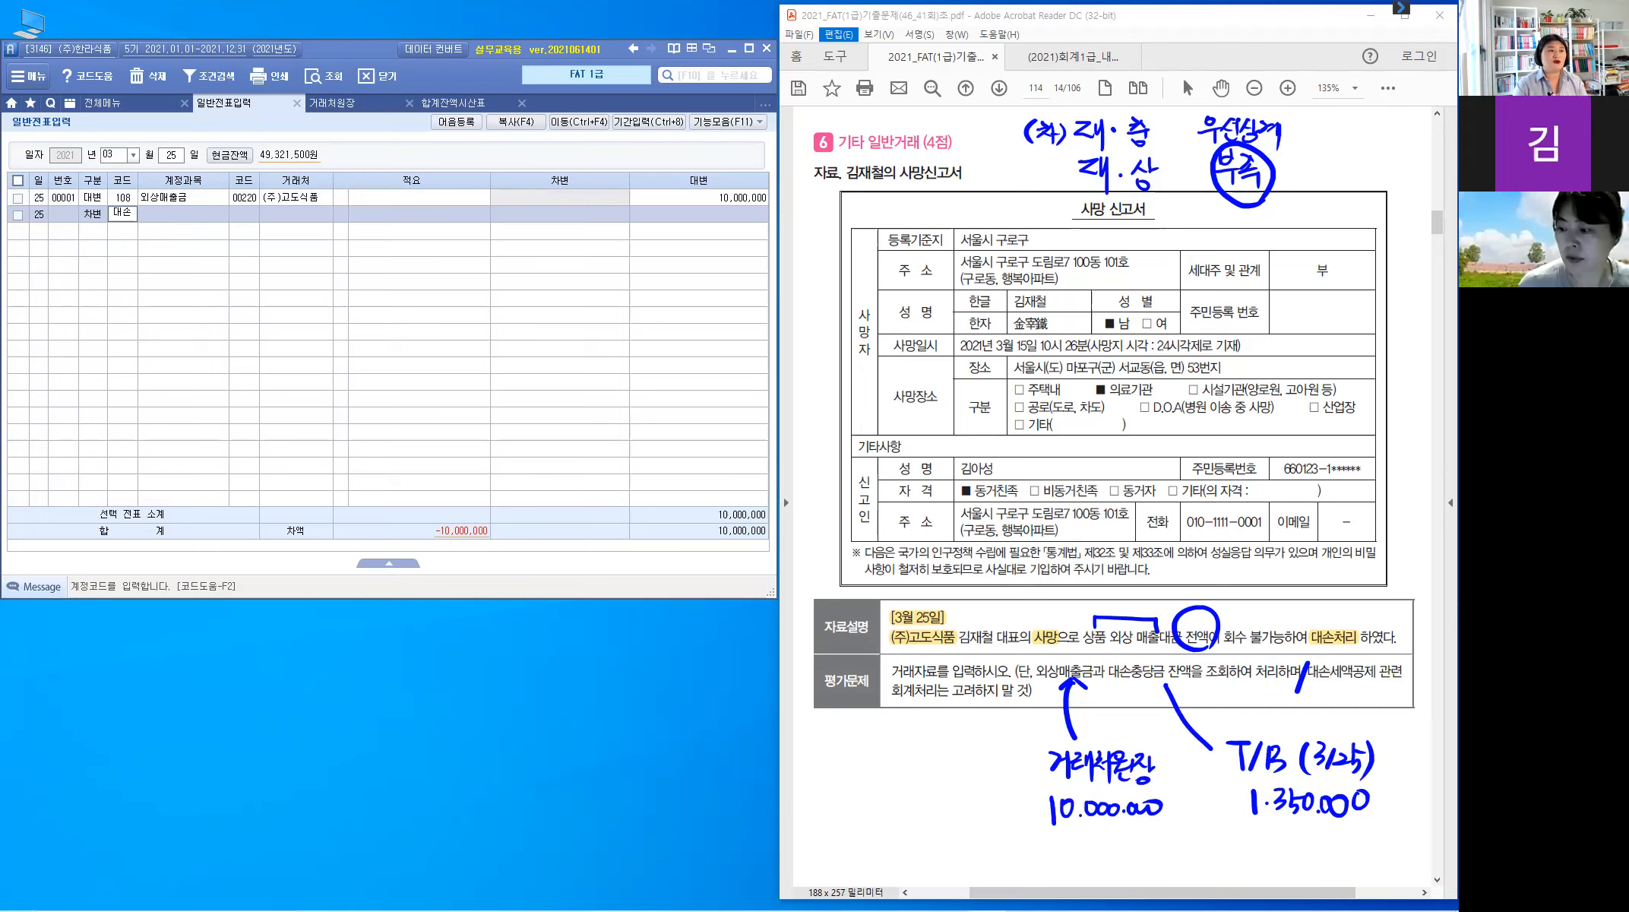
key(Return)
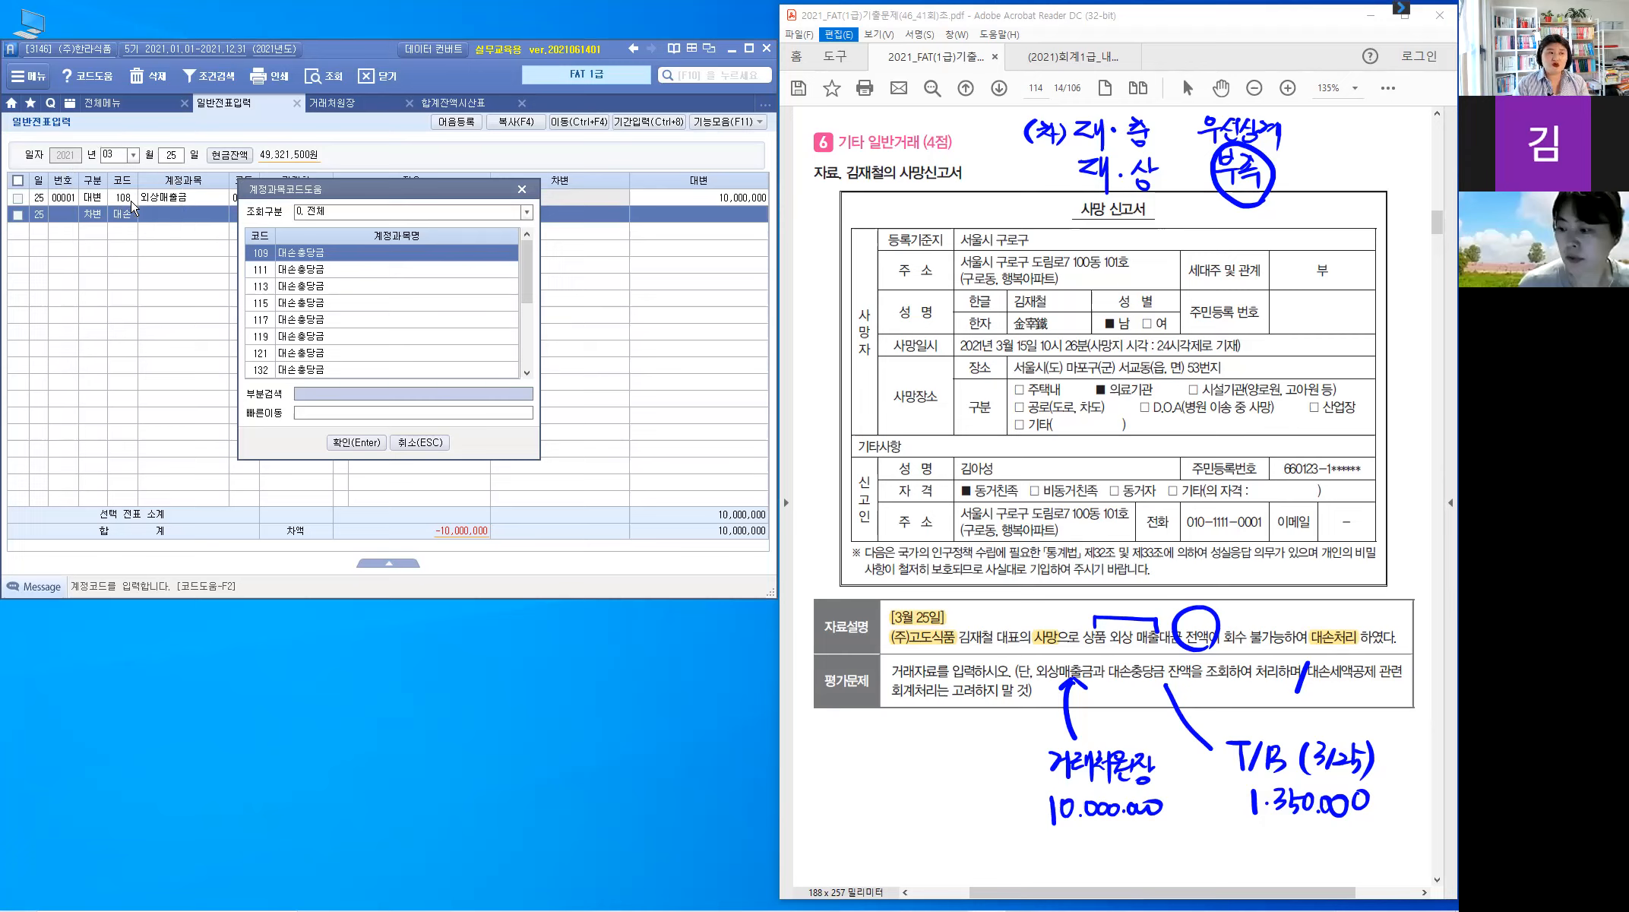
click(266, 261)
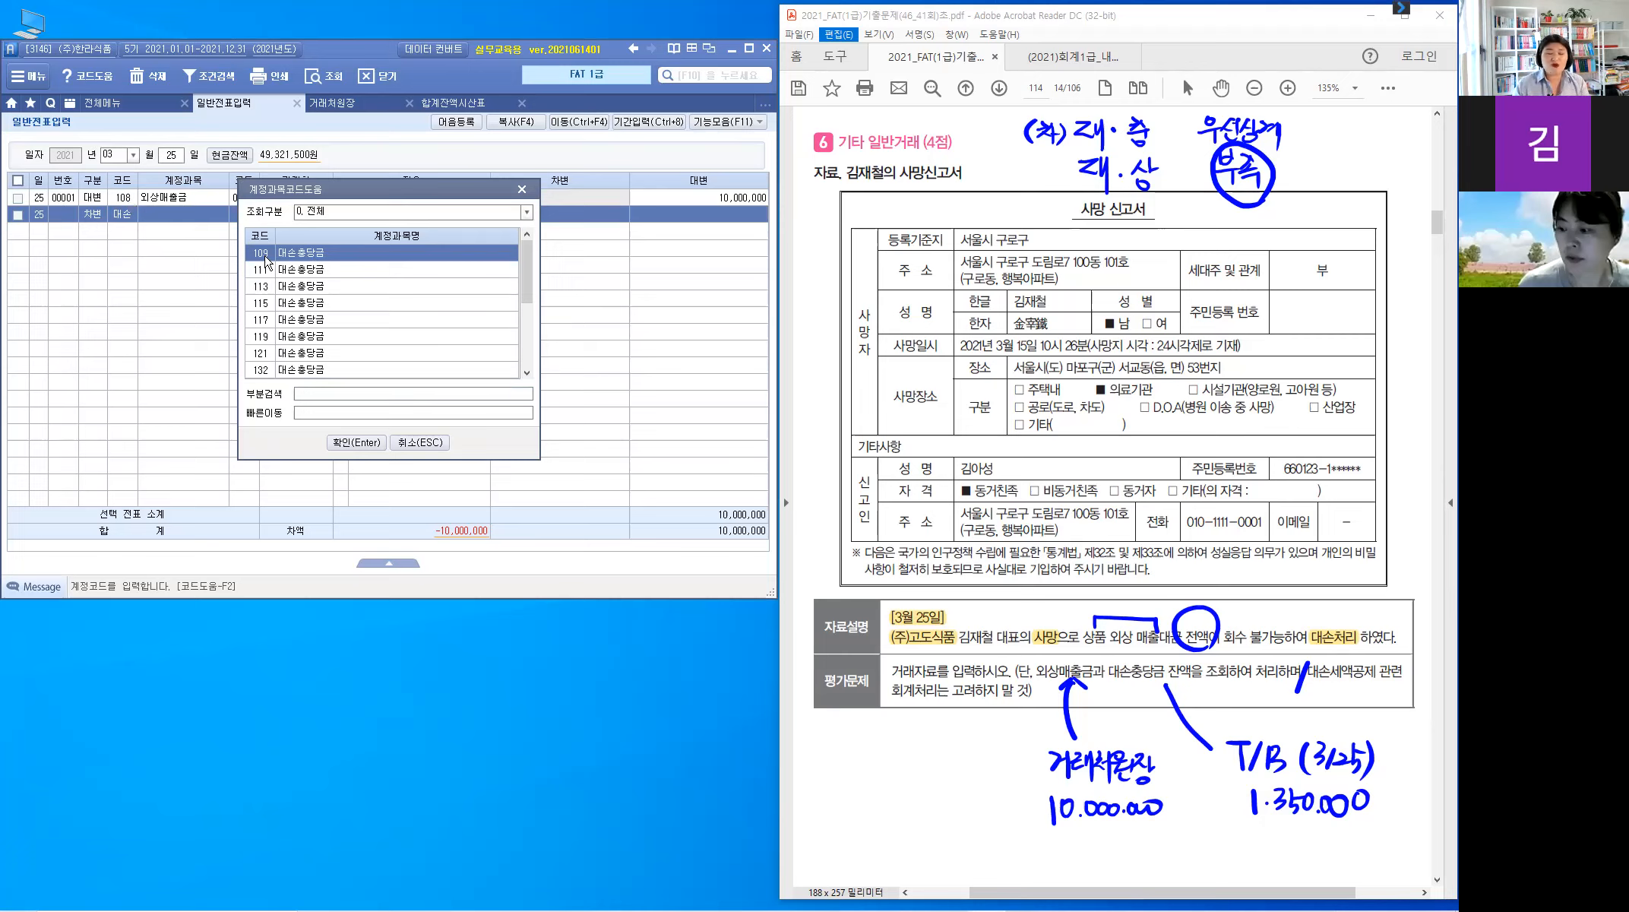
click(362, 443)
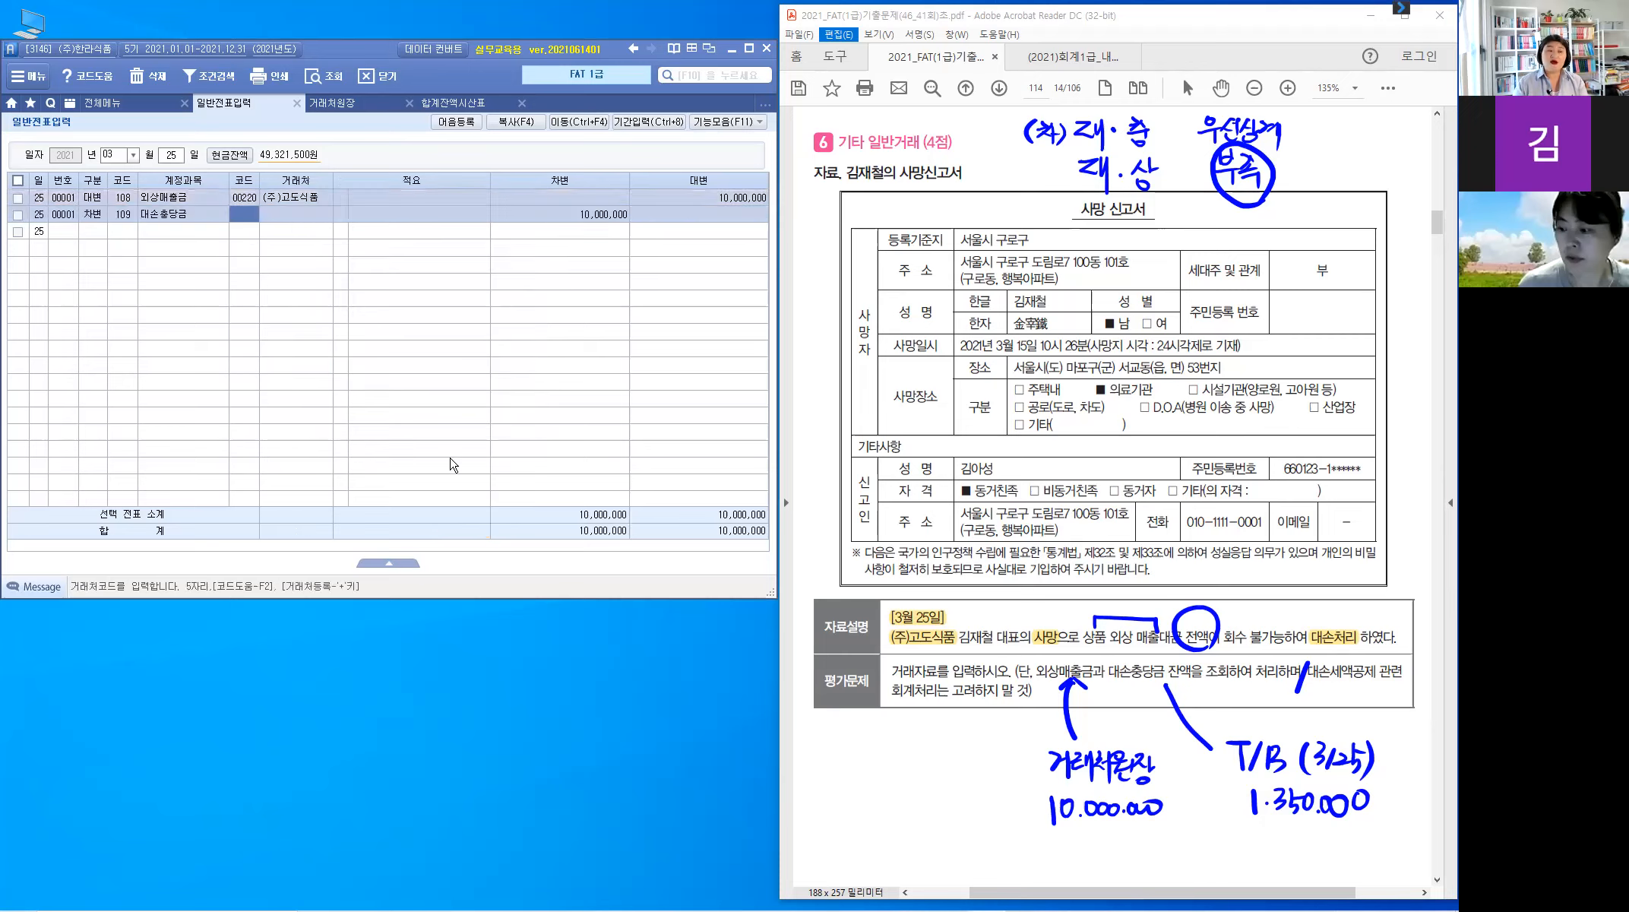
key(Return)
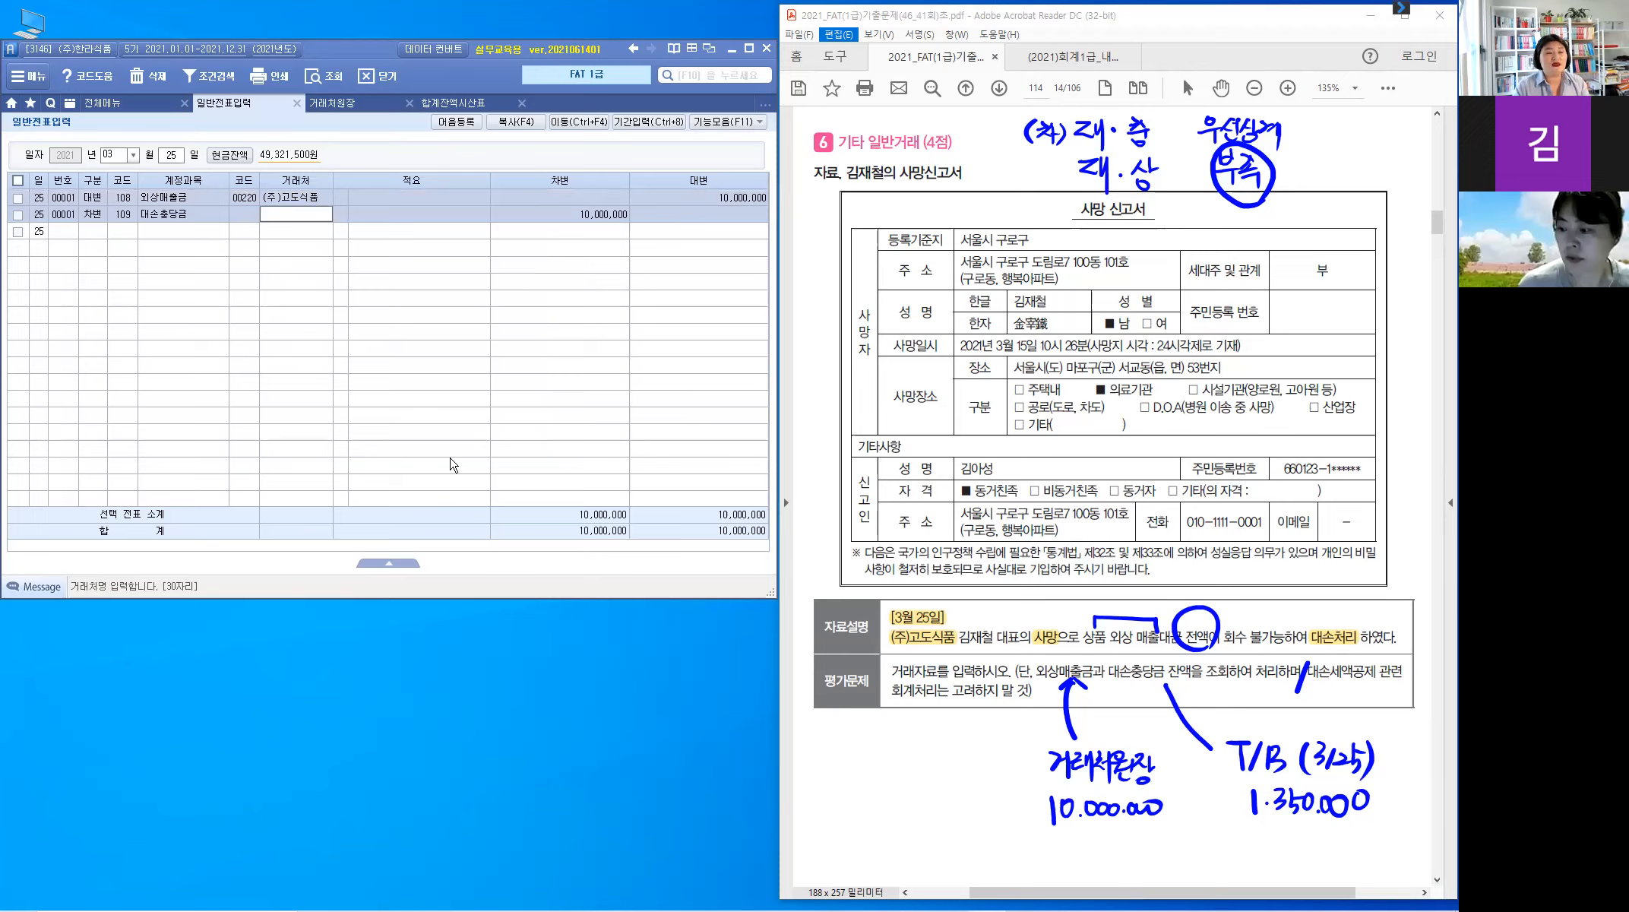
key(Return)
key(Return)
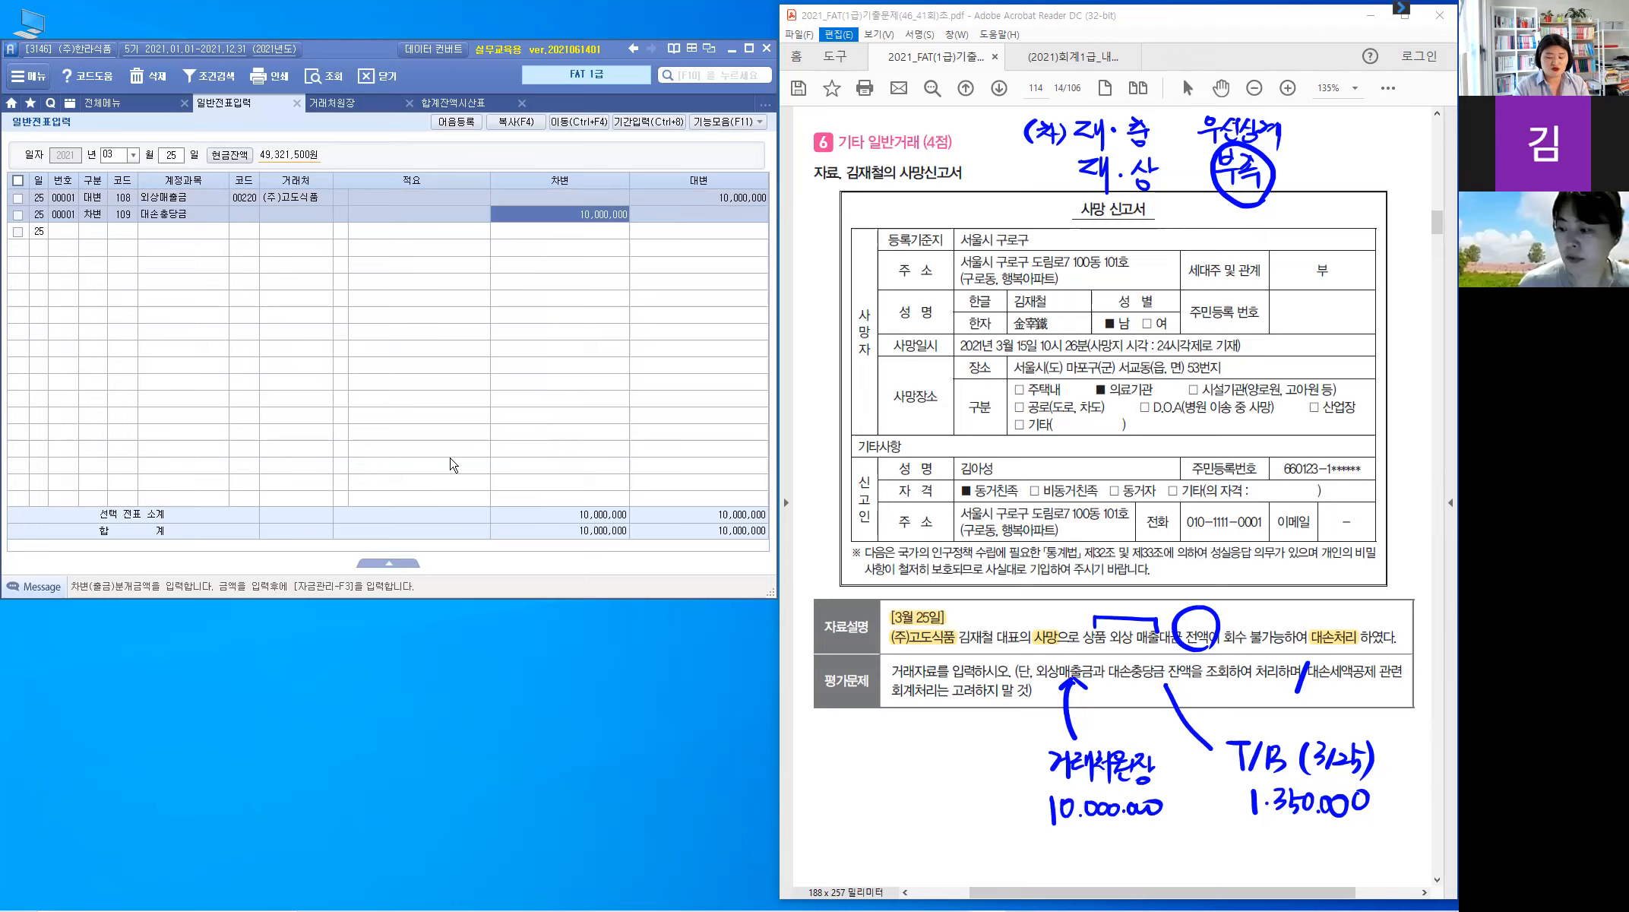
text(1,350,000)
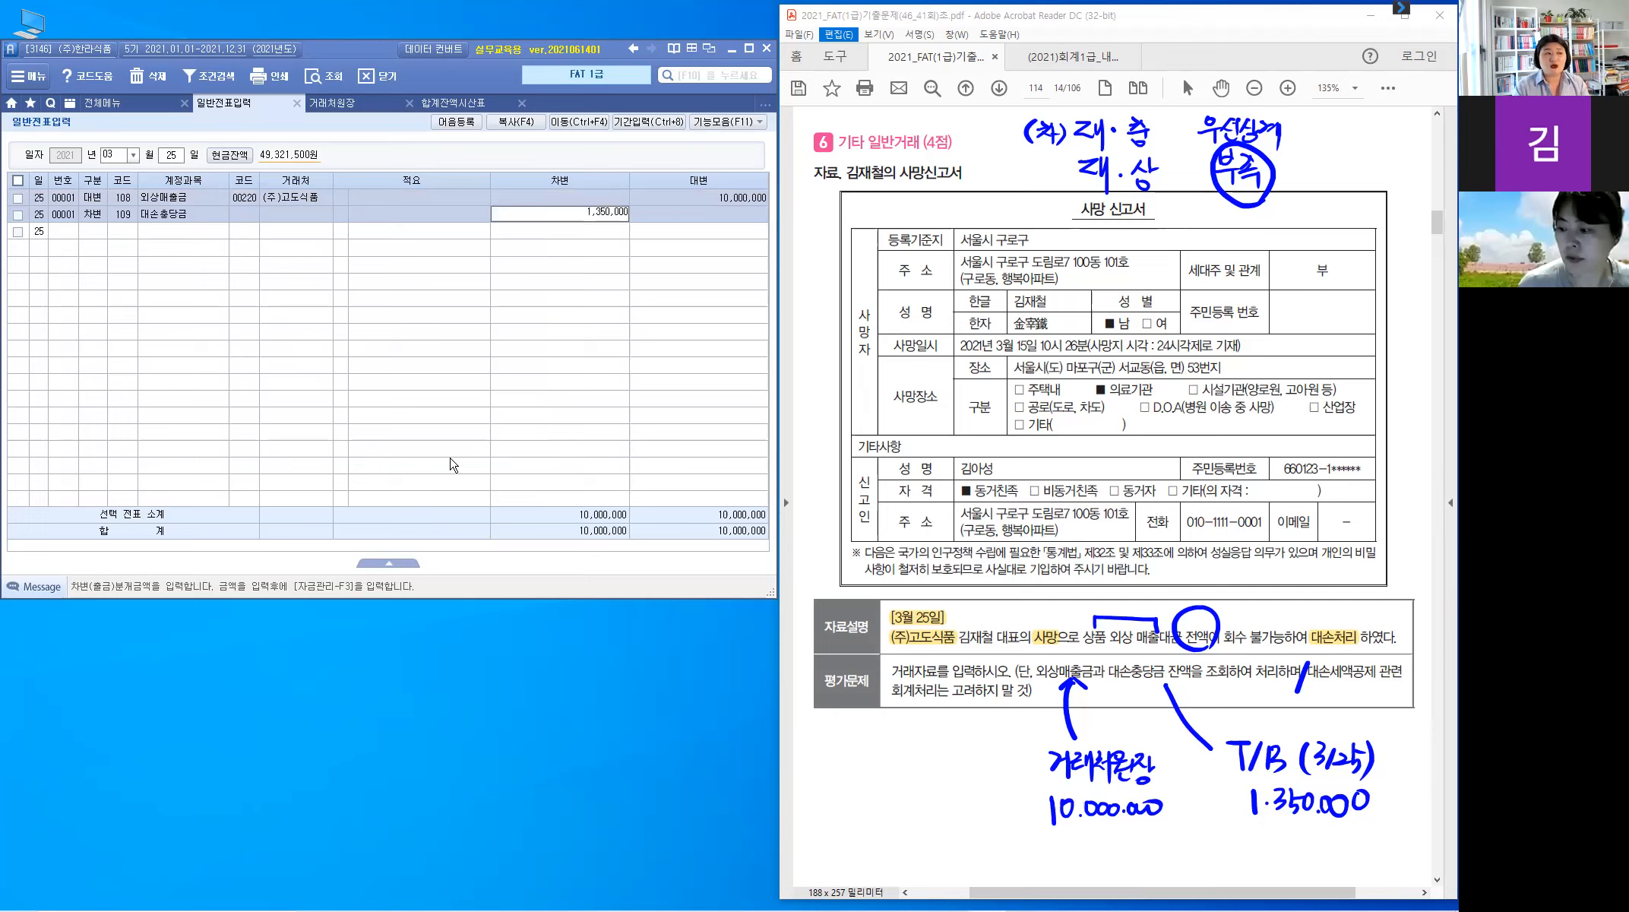
key(Return)
Enter a 차변 line for account 835 대손상각비 with an amount of 8,650,000
text(3)
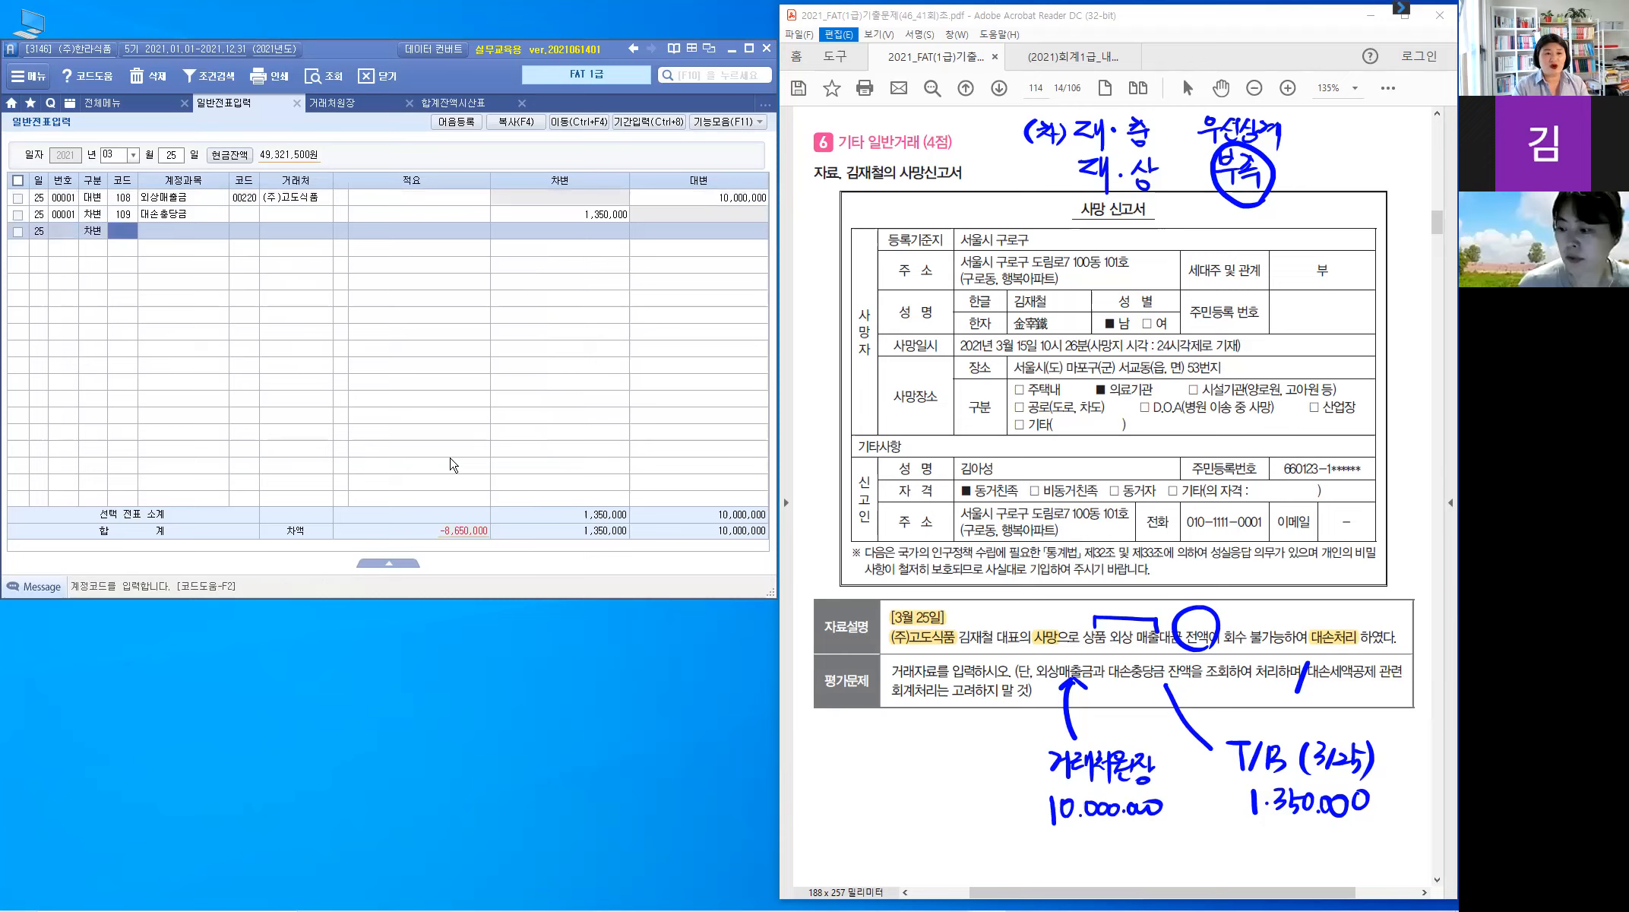
text(대소ㄴ상)
key(BackSpace)
key(BackSpace)
key(BackSpace)
text(ㅏ)
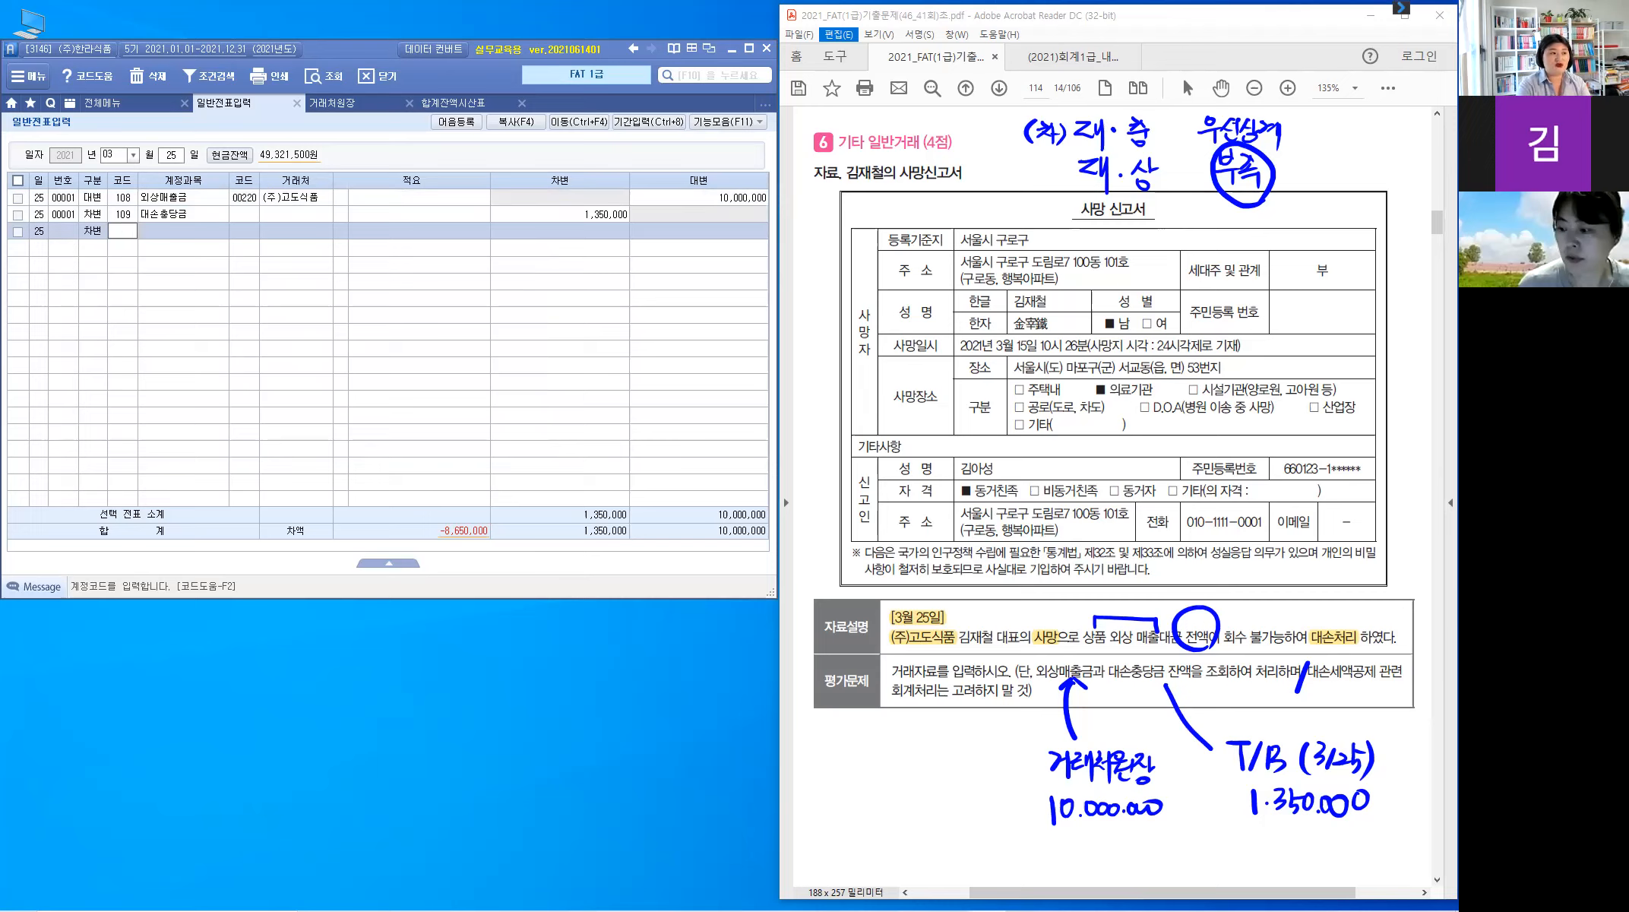
text(ㅇ대소ㄴㅊ)
key(Return)
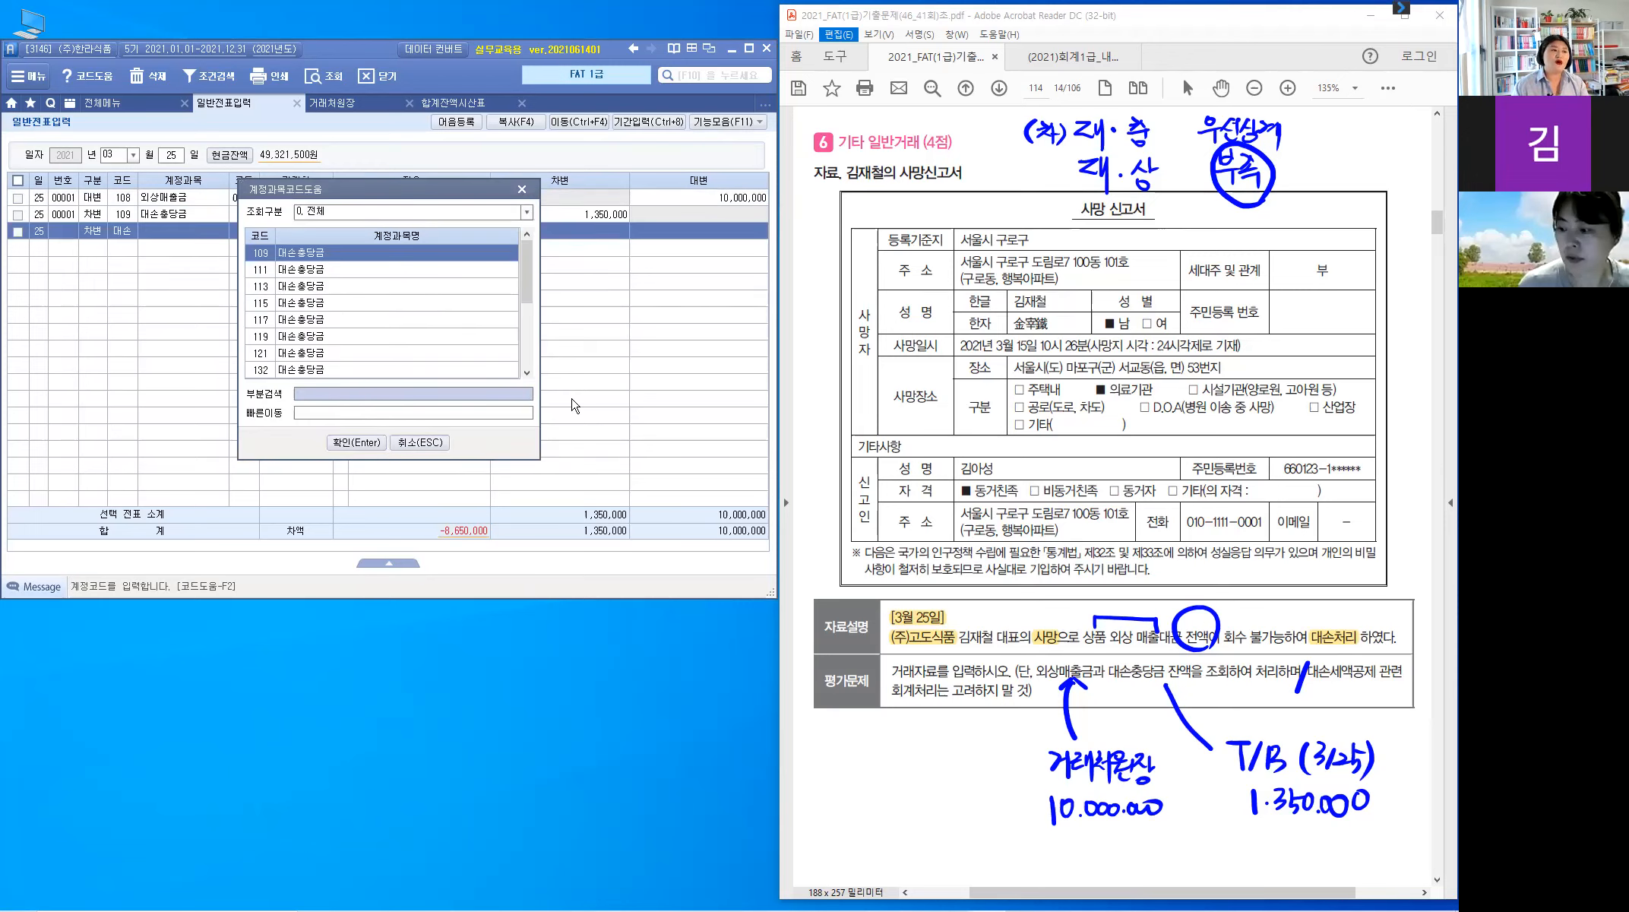
drag(529, 294, 543, 389)
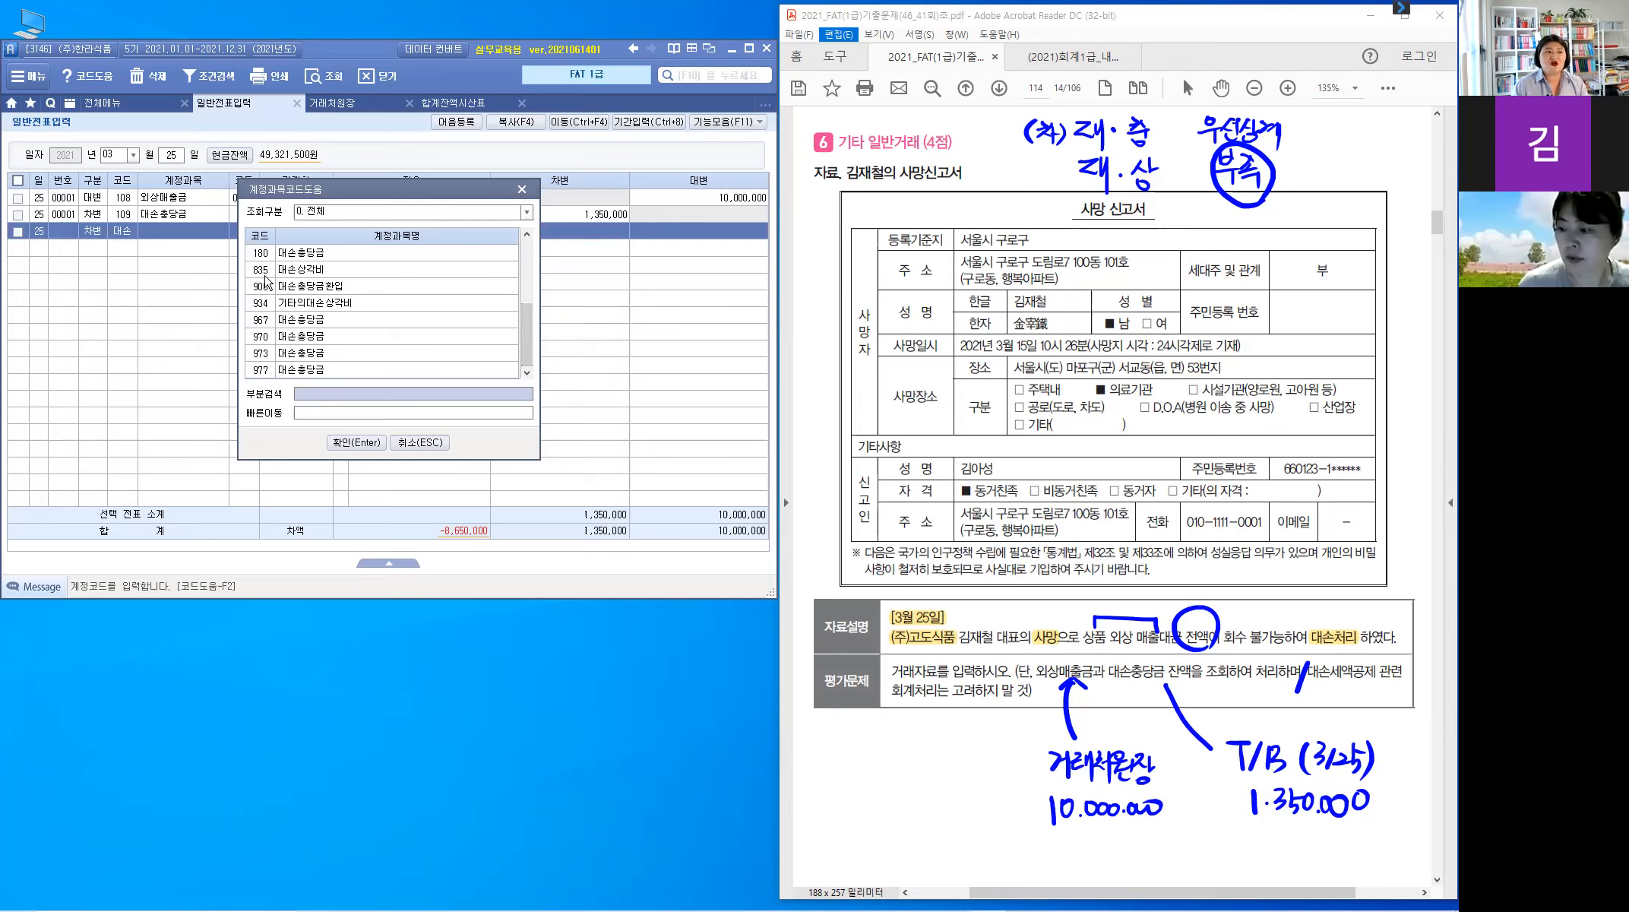
click(297, 274)
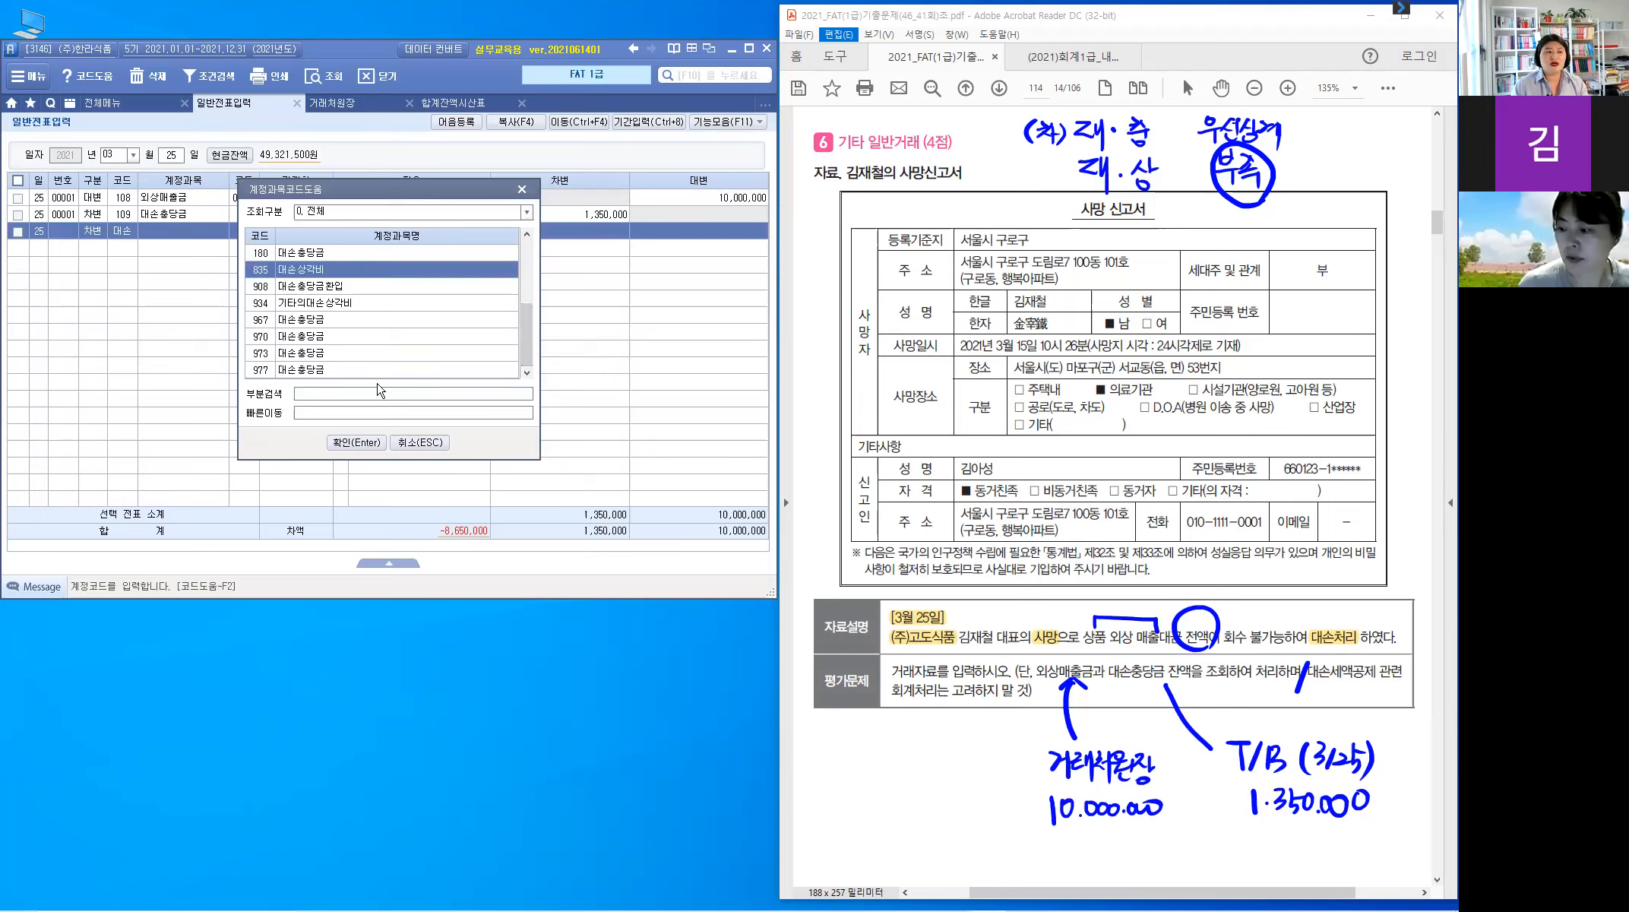
click(357, 442)
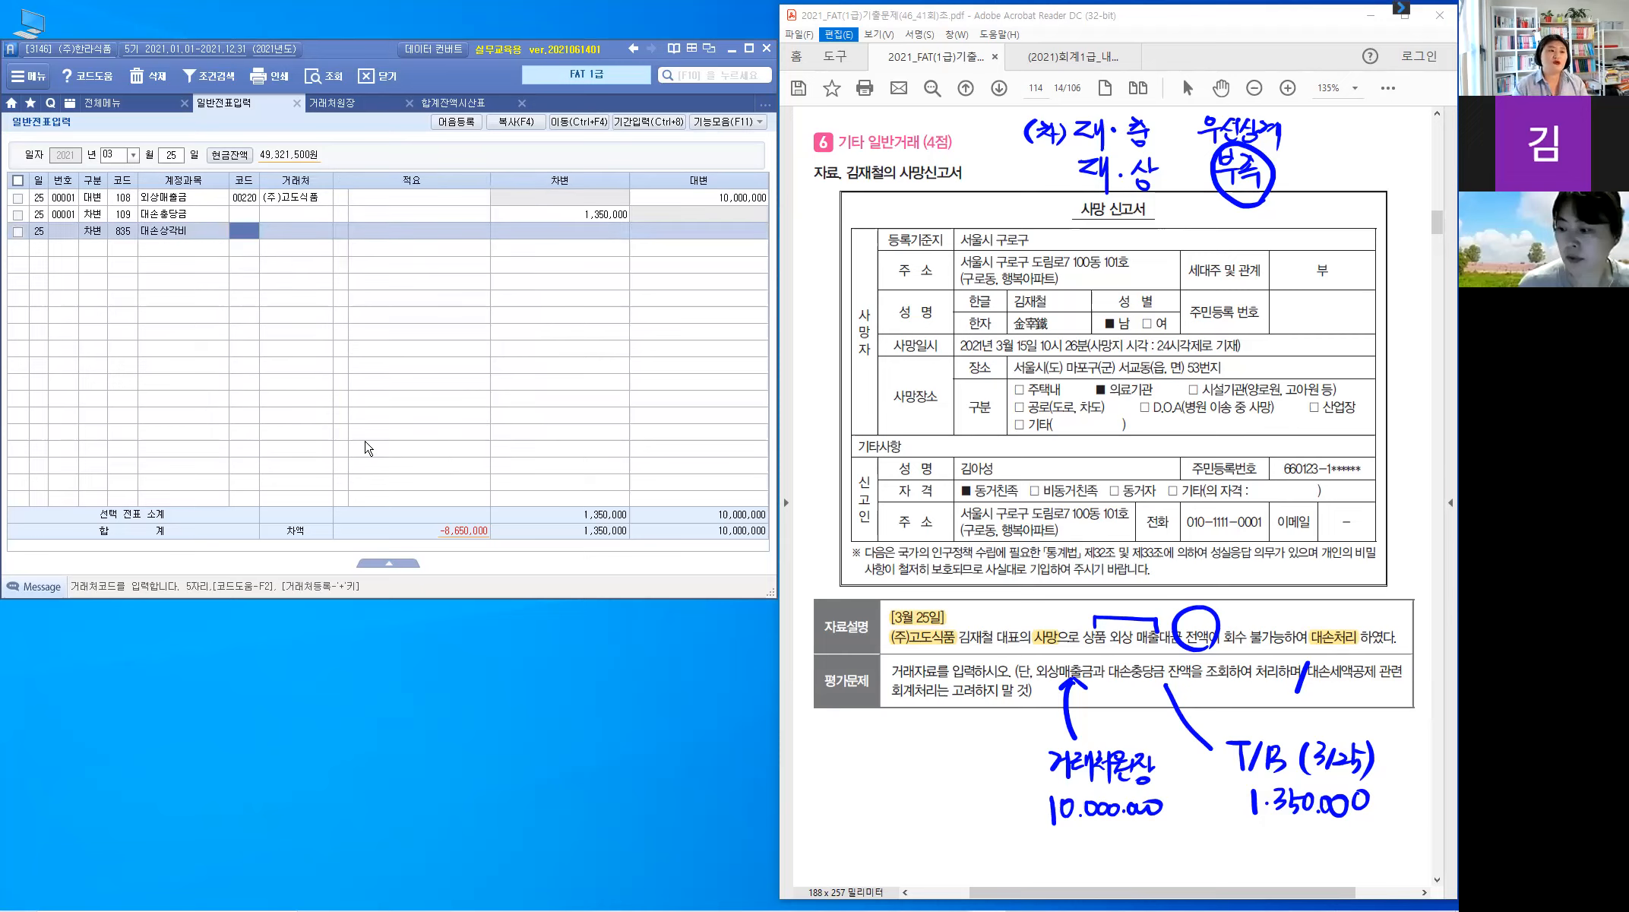
key(Return)
key(Return)
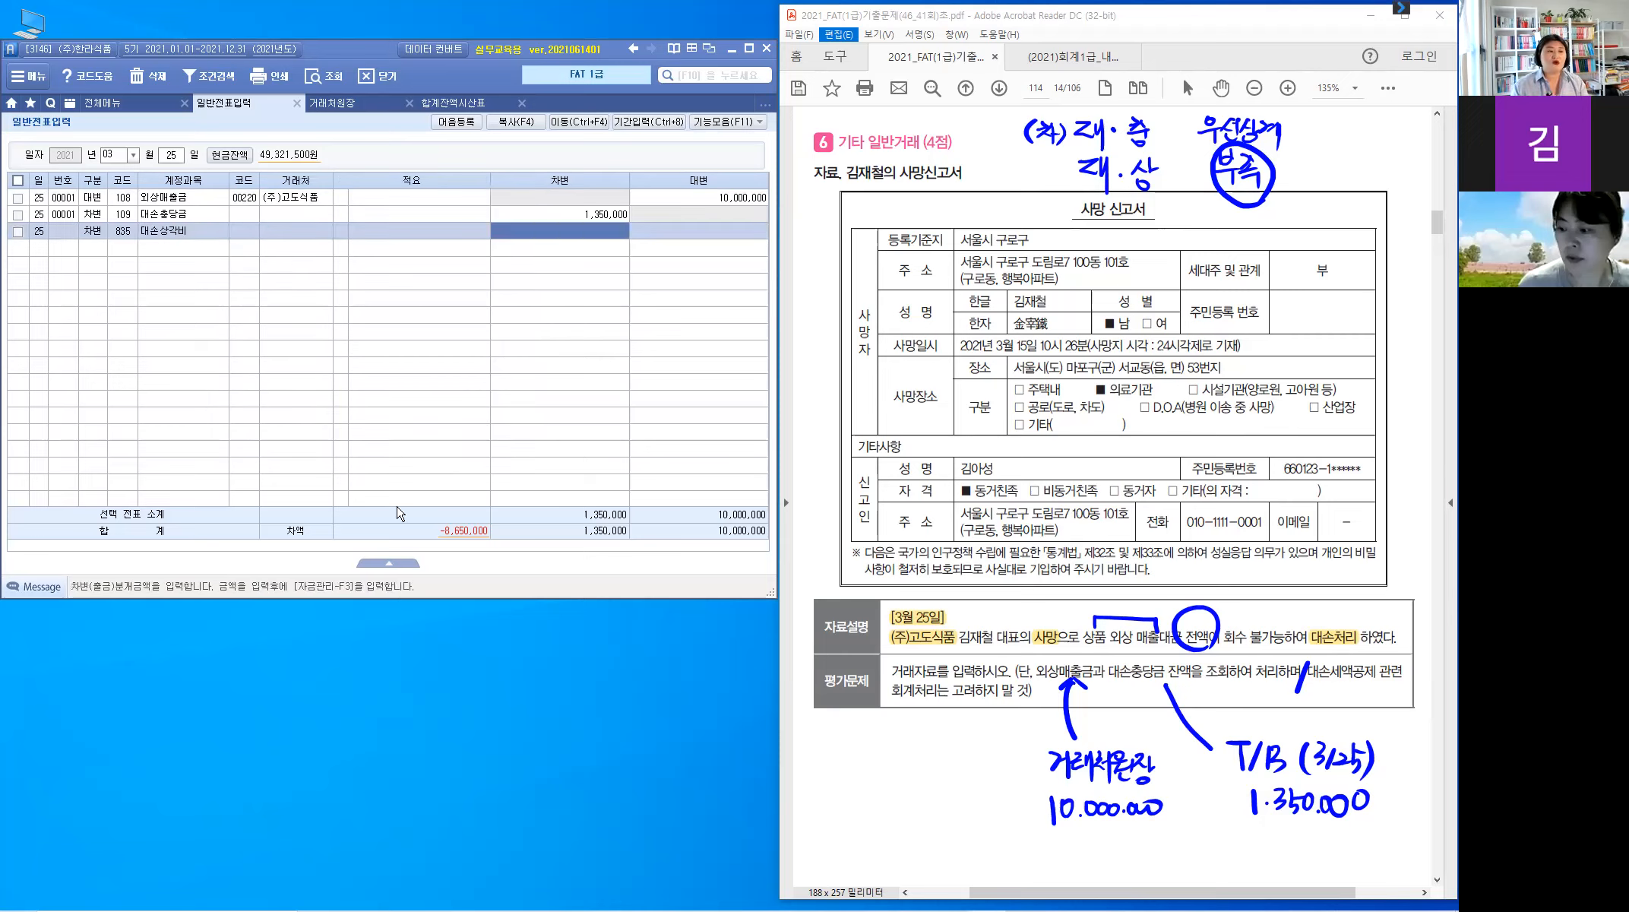
click(470, 545)
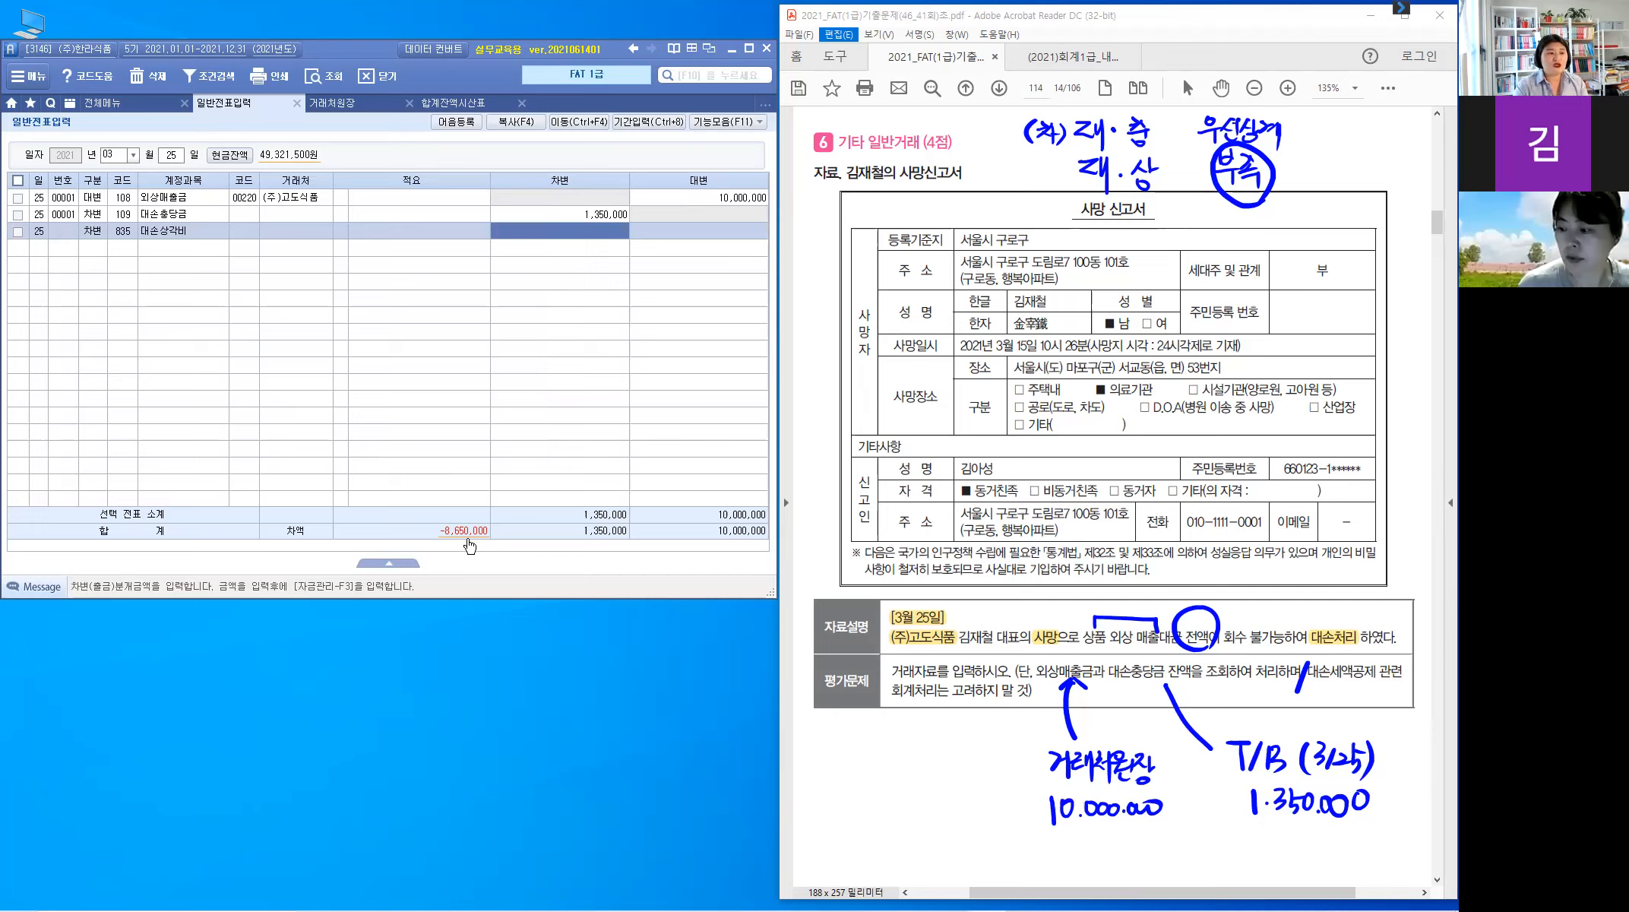
text(8,650,000)
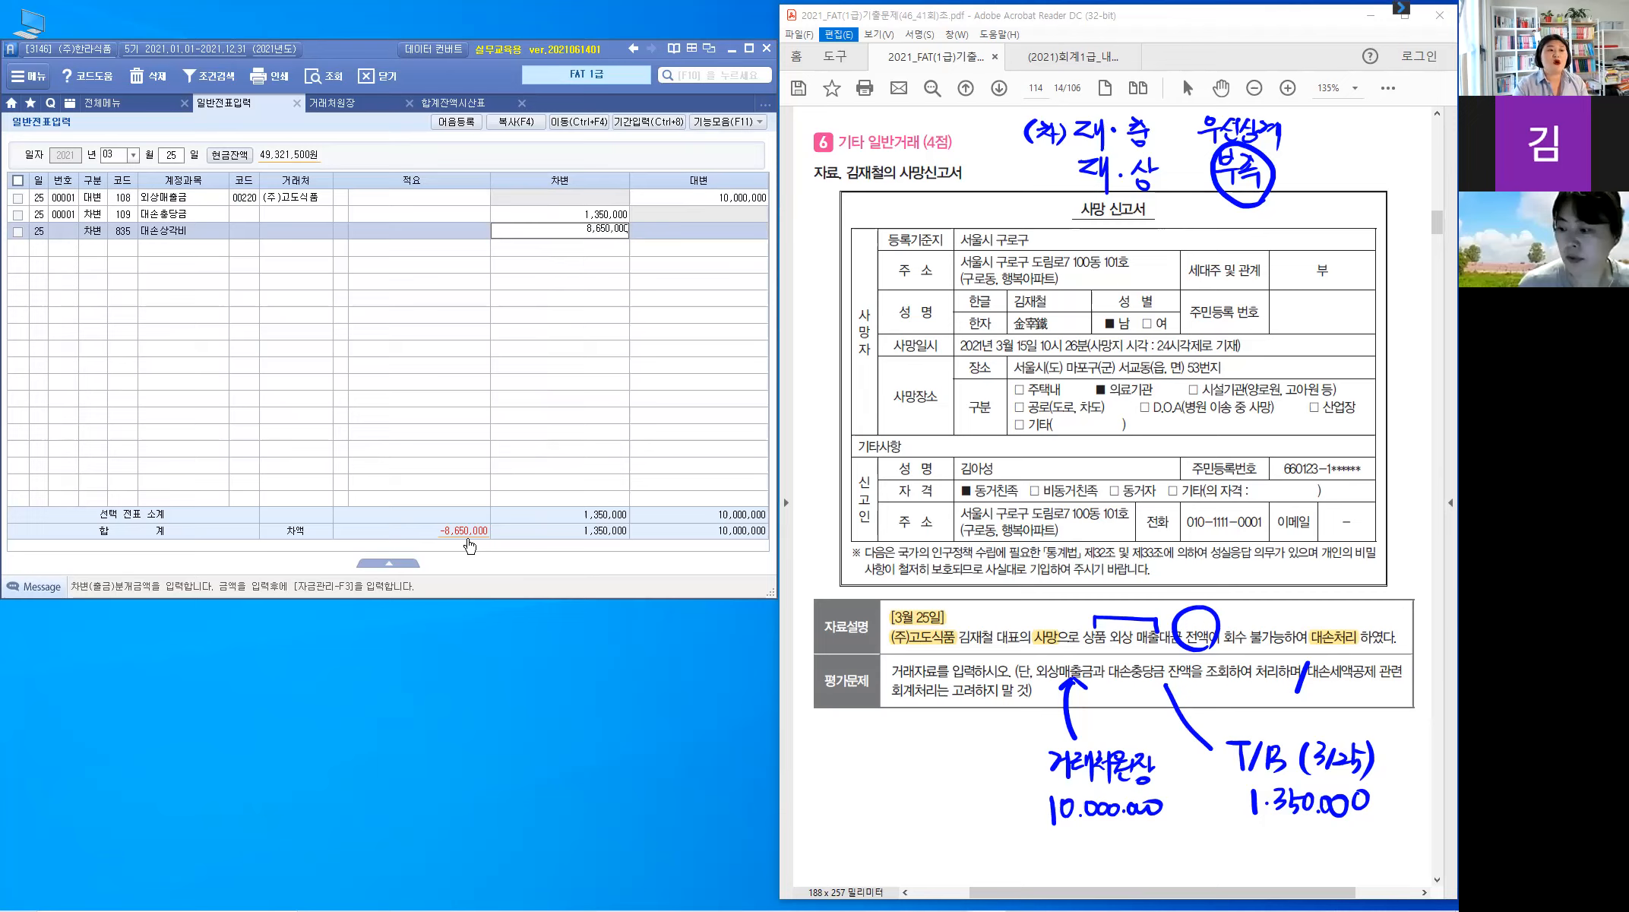
key(Return)
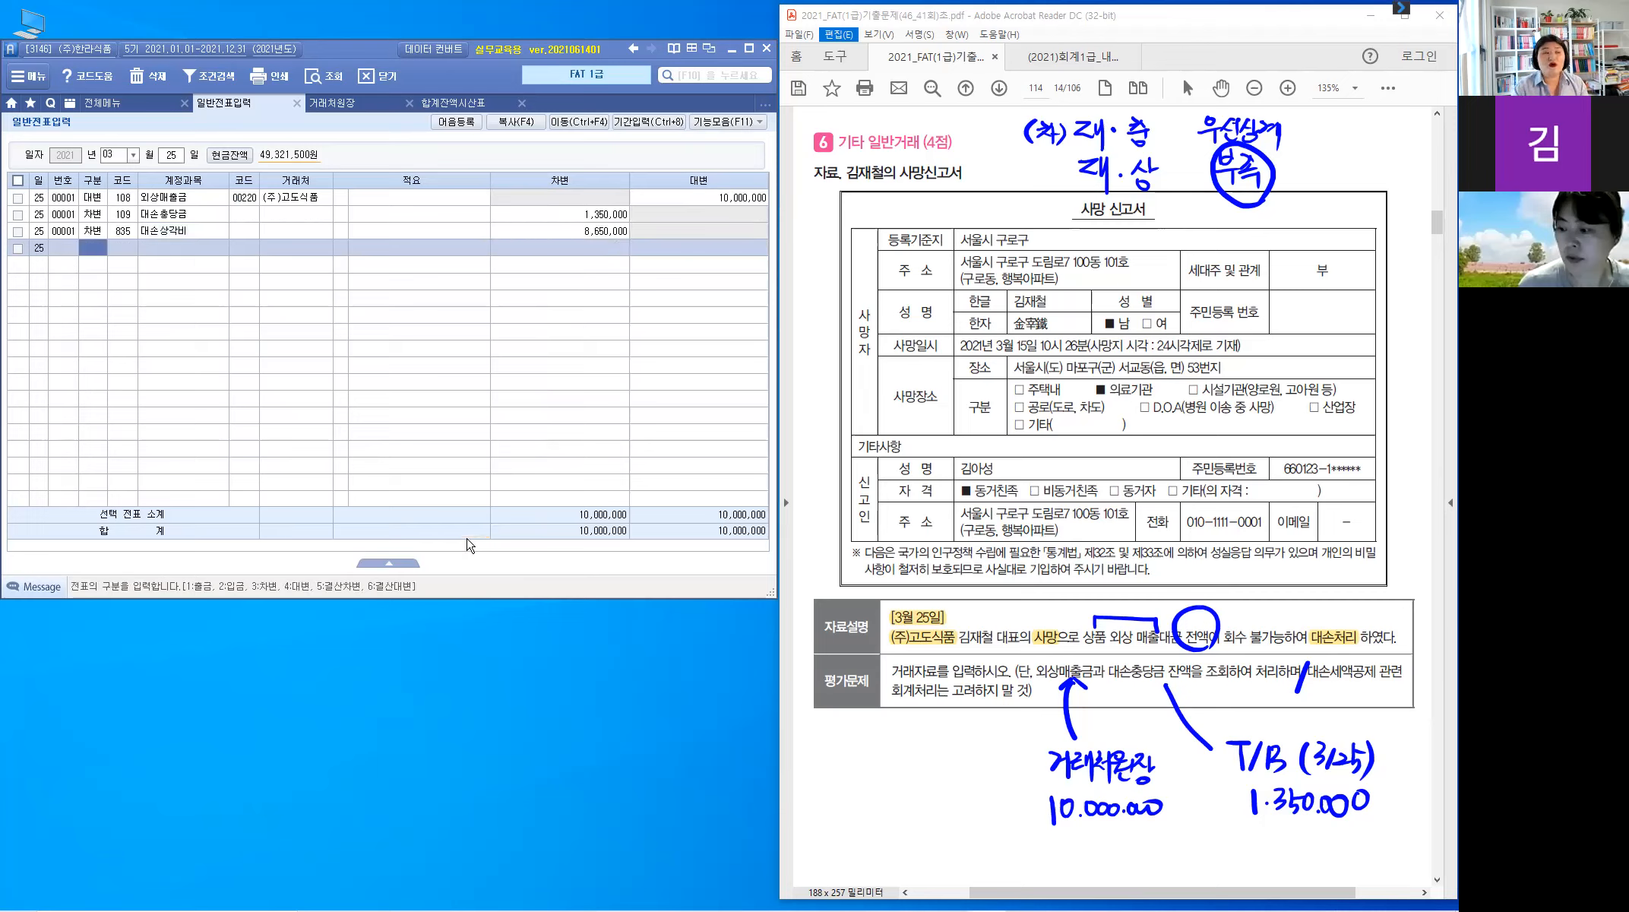
key(Up)
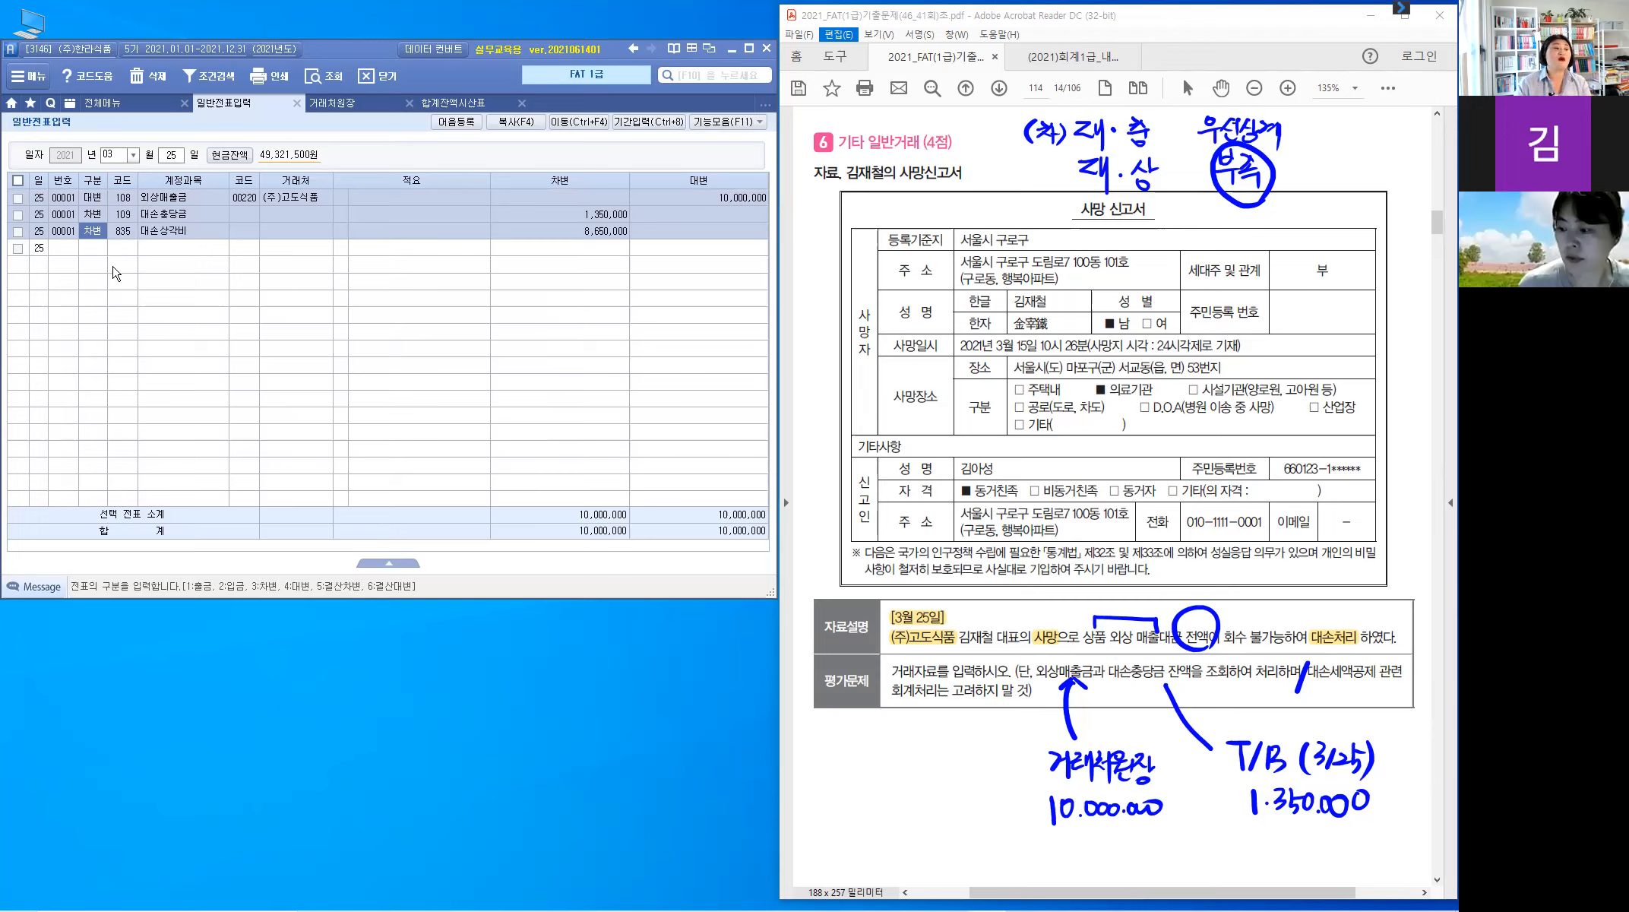
click(123, 236)
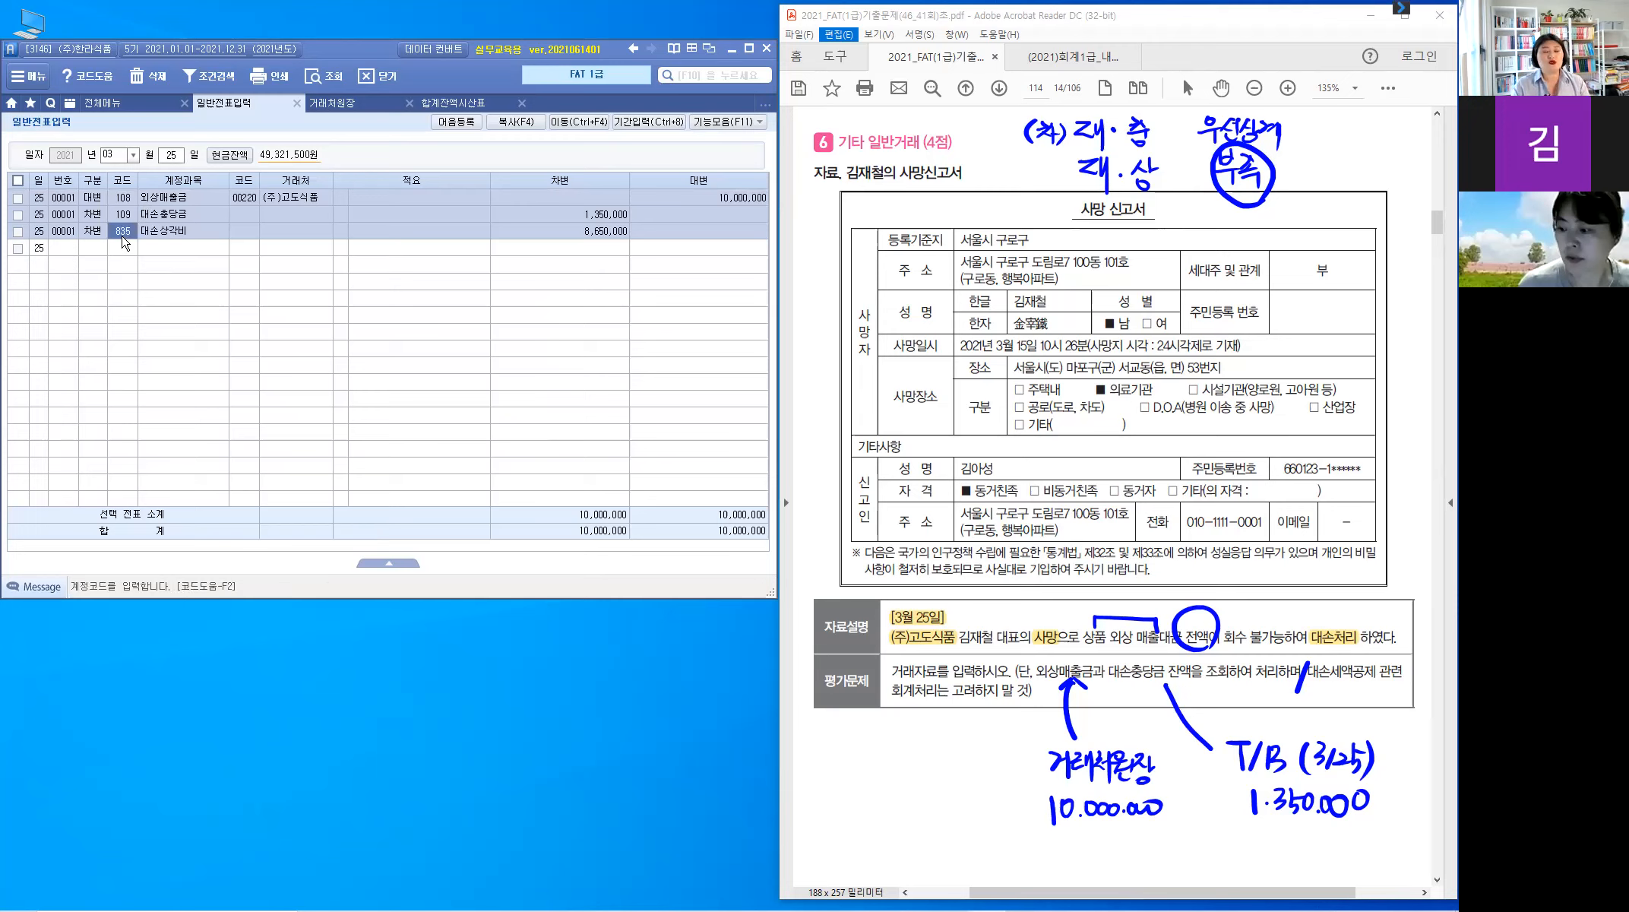
Clear the handwritten annotations from the exam PDF and go to 문제 3 부가가치세, item 1
click(977, 784)
key(Escape)
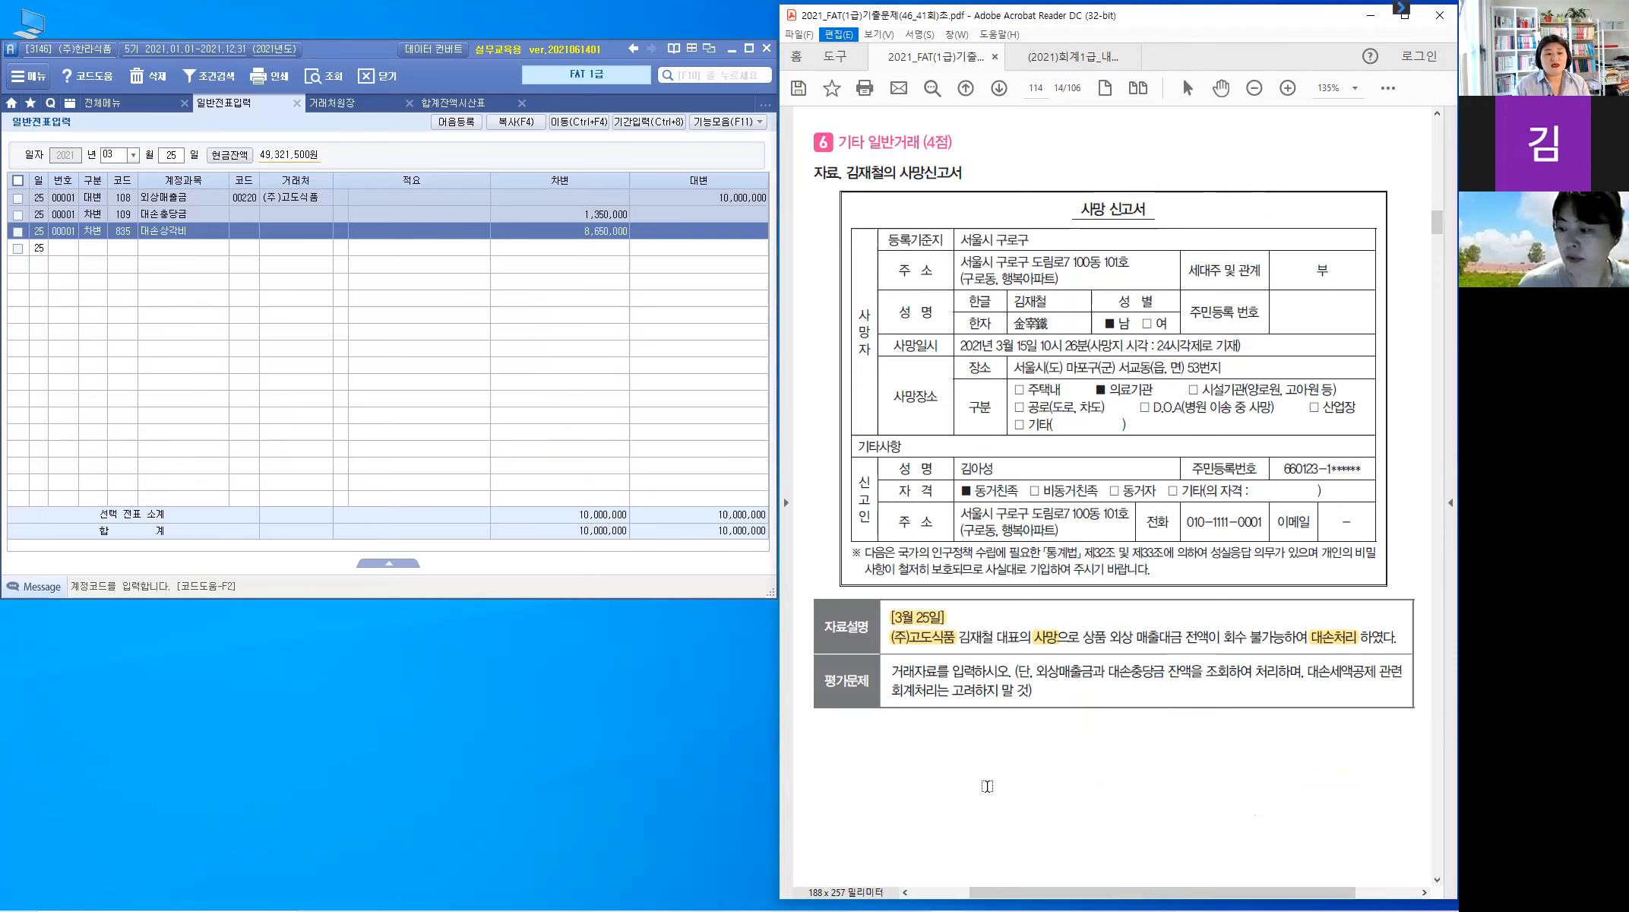
scroll(987, 786, down, 6)
scroll(987, 786, down, 2)
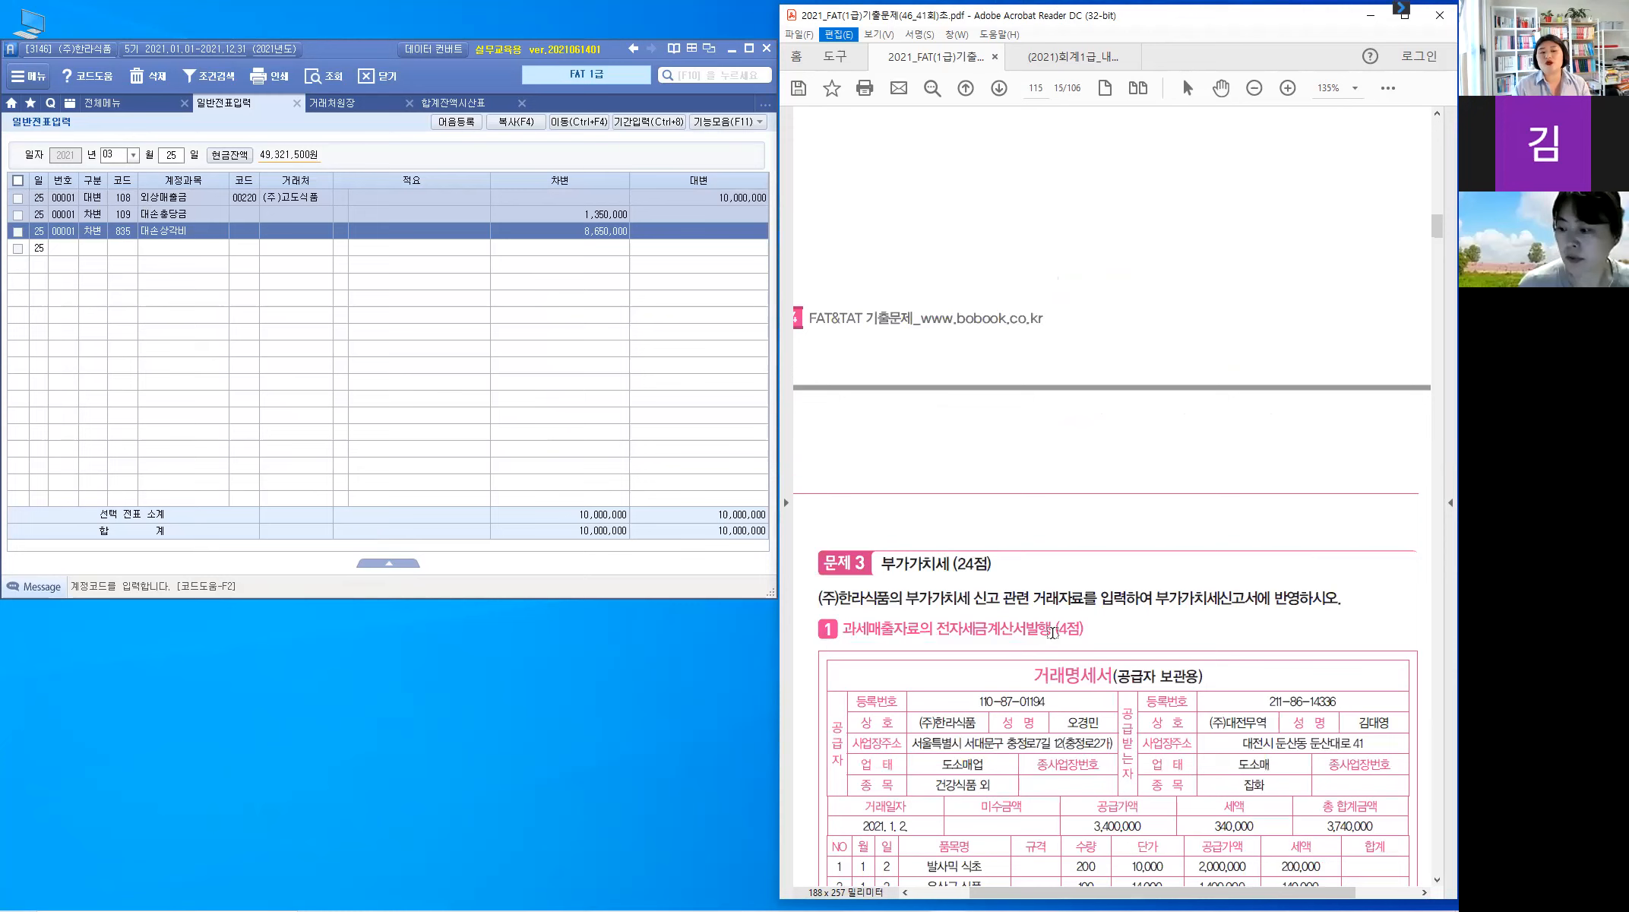
scroll(1052, 631, down, 2)
scroll(1052, 631, down, 2)
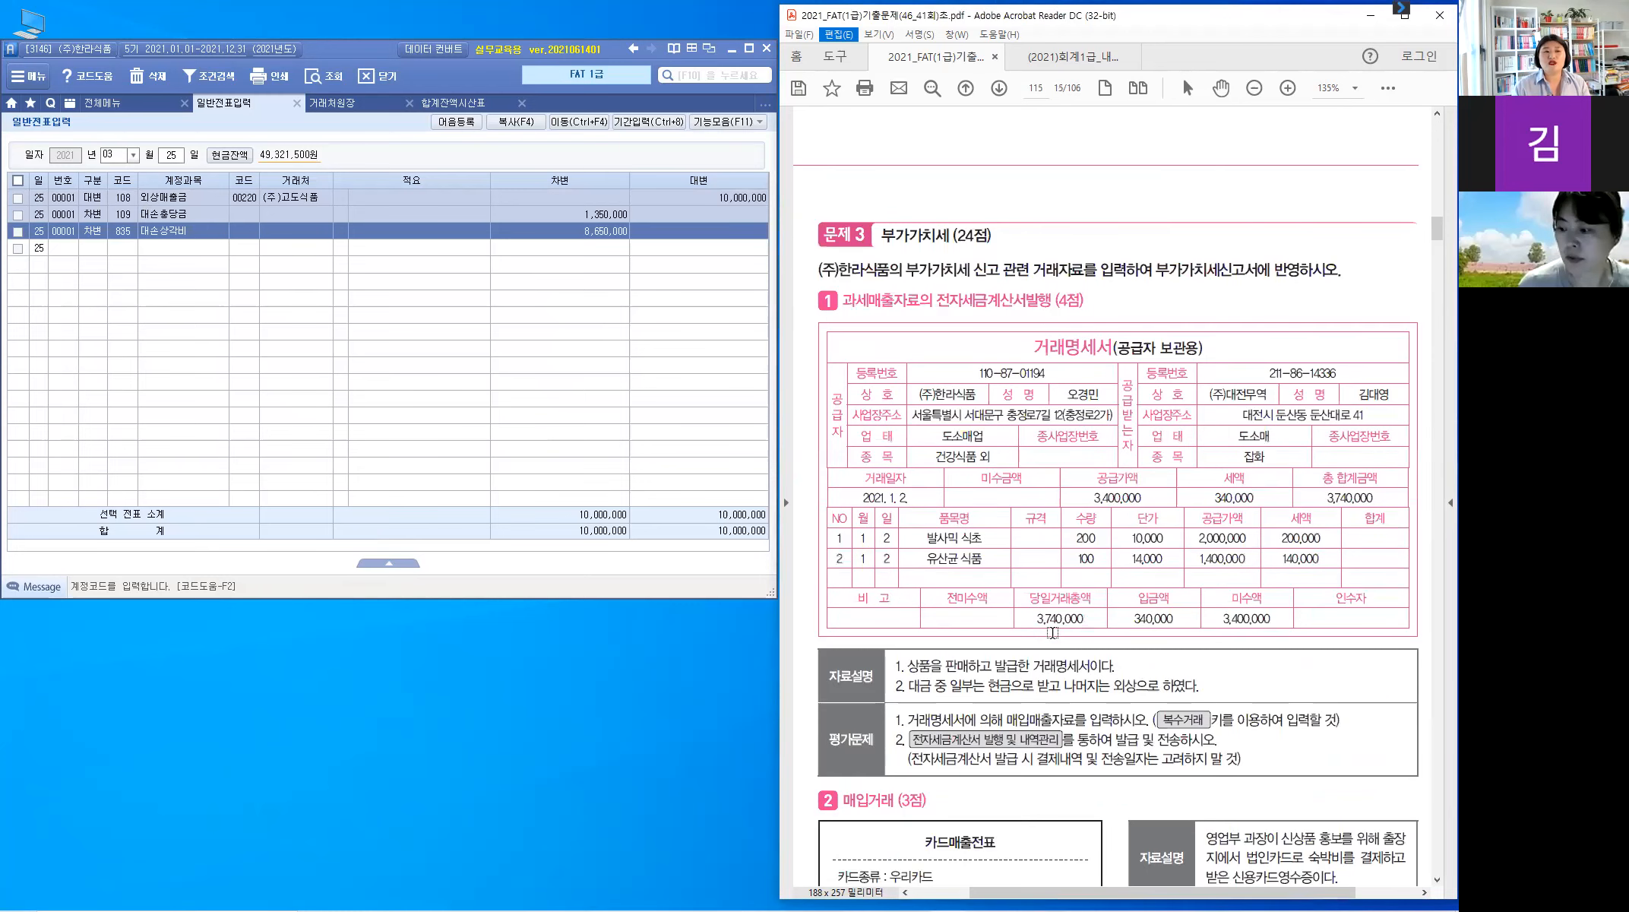
scroll(1052, 631, down, 1)
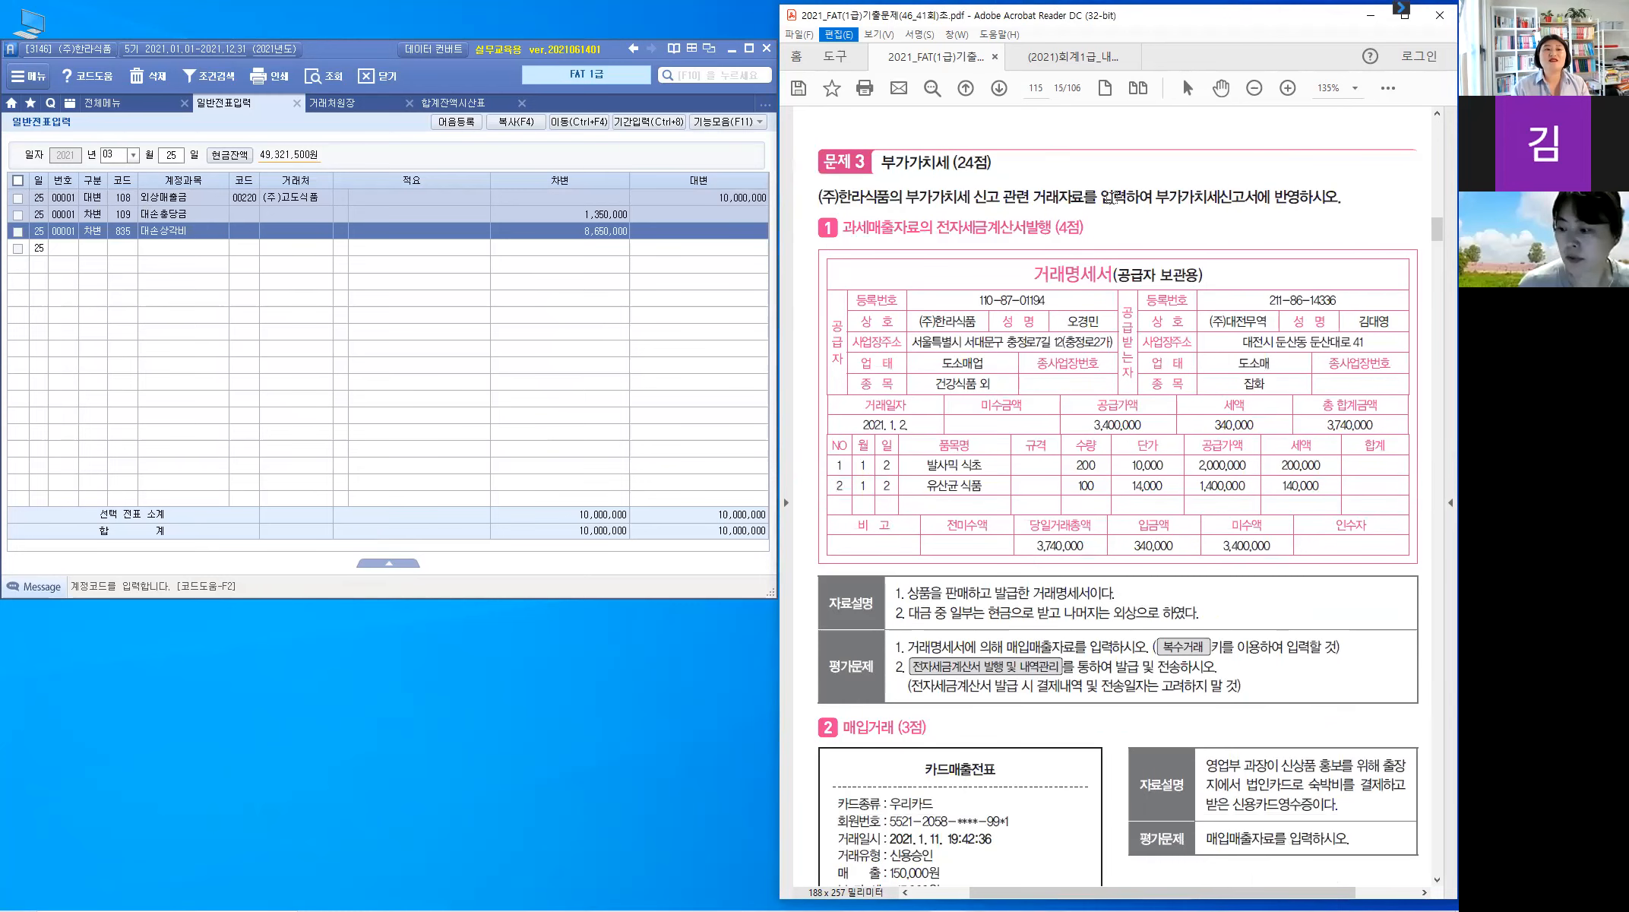